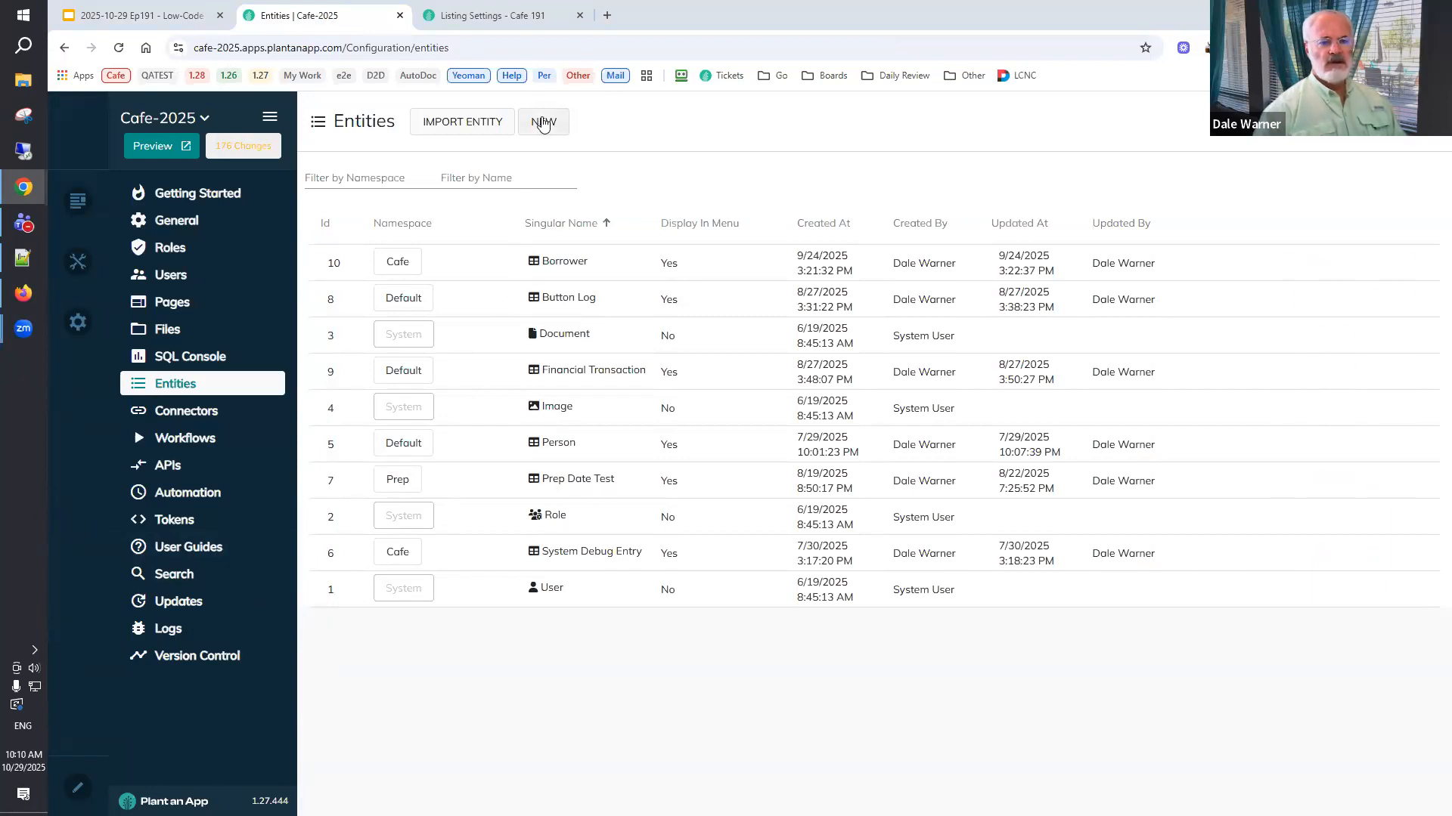
Start a new entity in the Default namespace with singular name Metric and plural name Metrics.
click(542, 123)
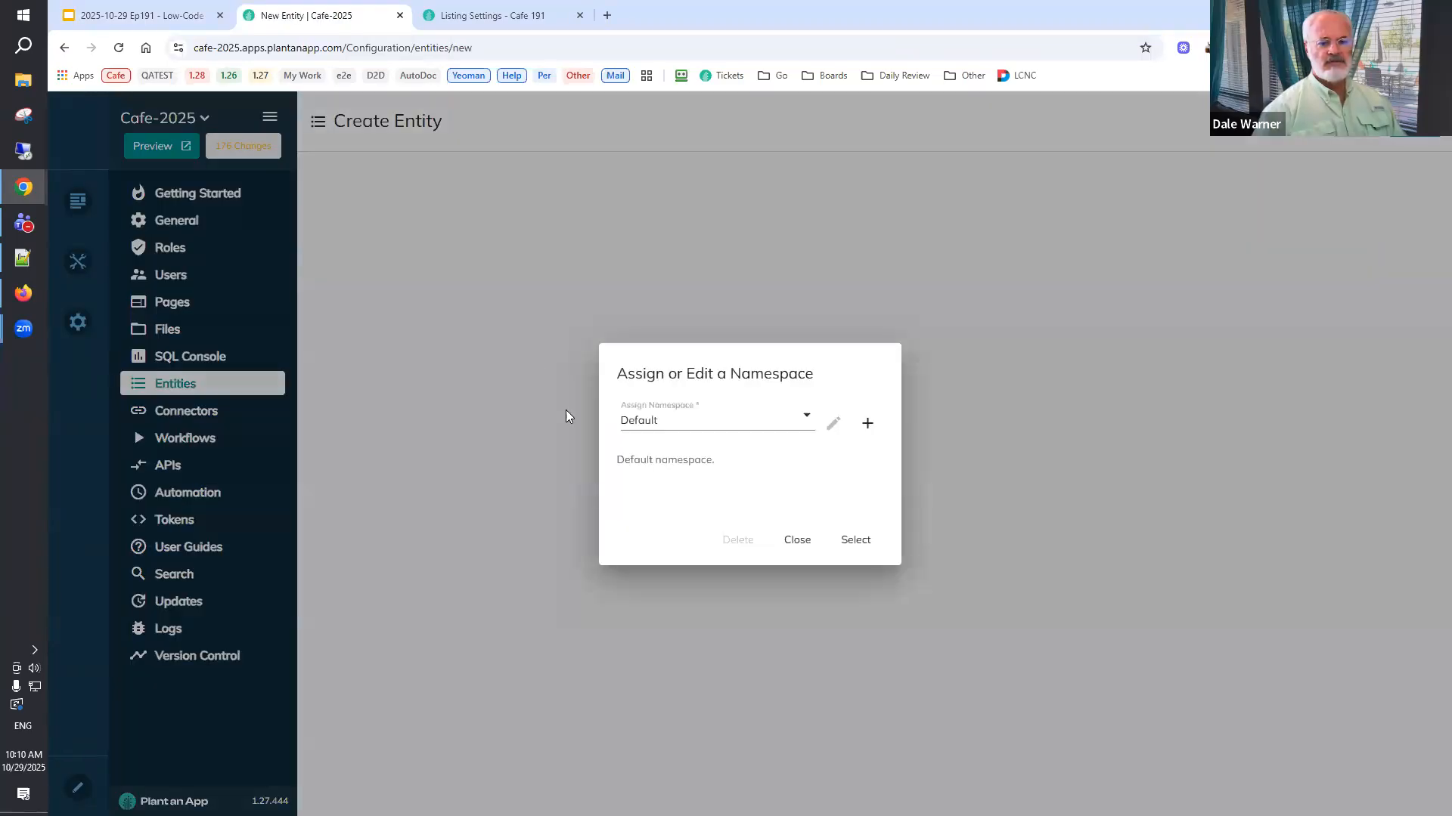
key(Return)
click(798, 239)
text(Metric)
key(Tab)
text(Metrics)
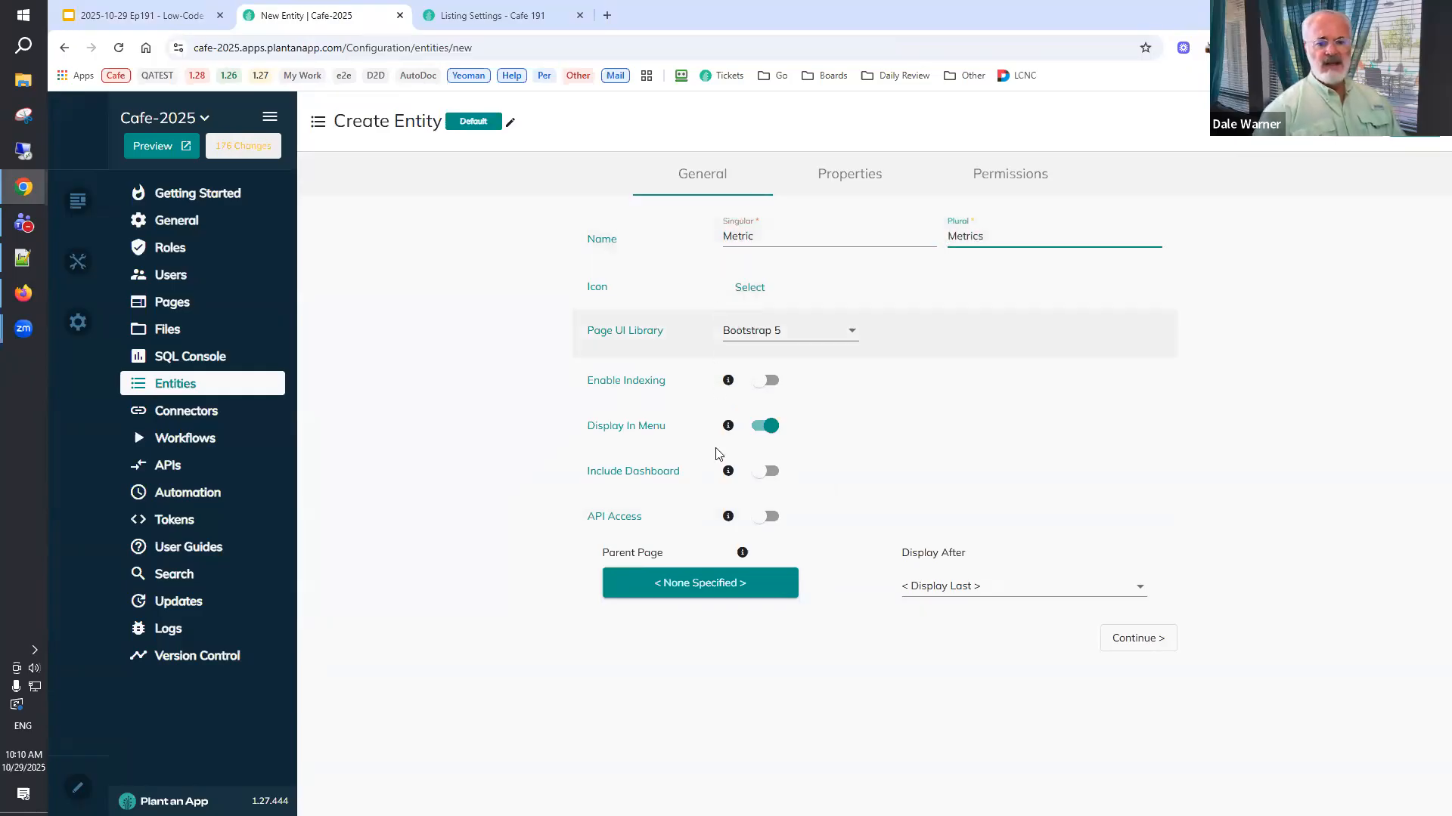
Set the entity's parent page to Listing Settings - Cafe 191 under Demo.
click(721, 588)
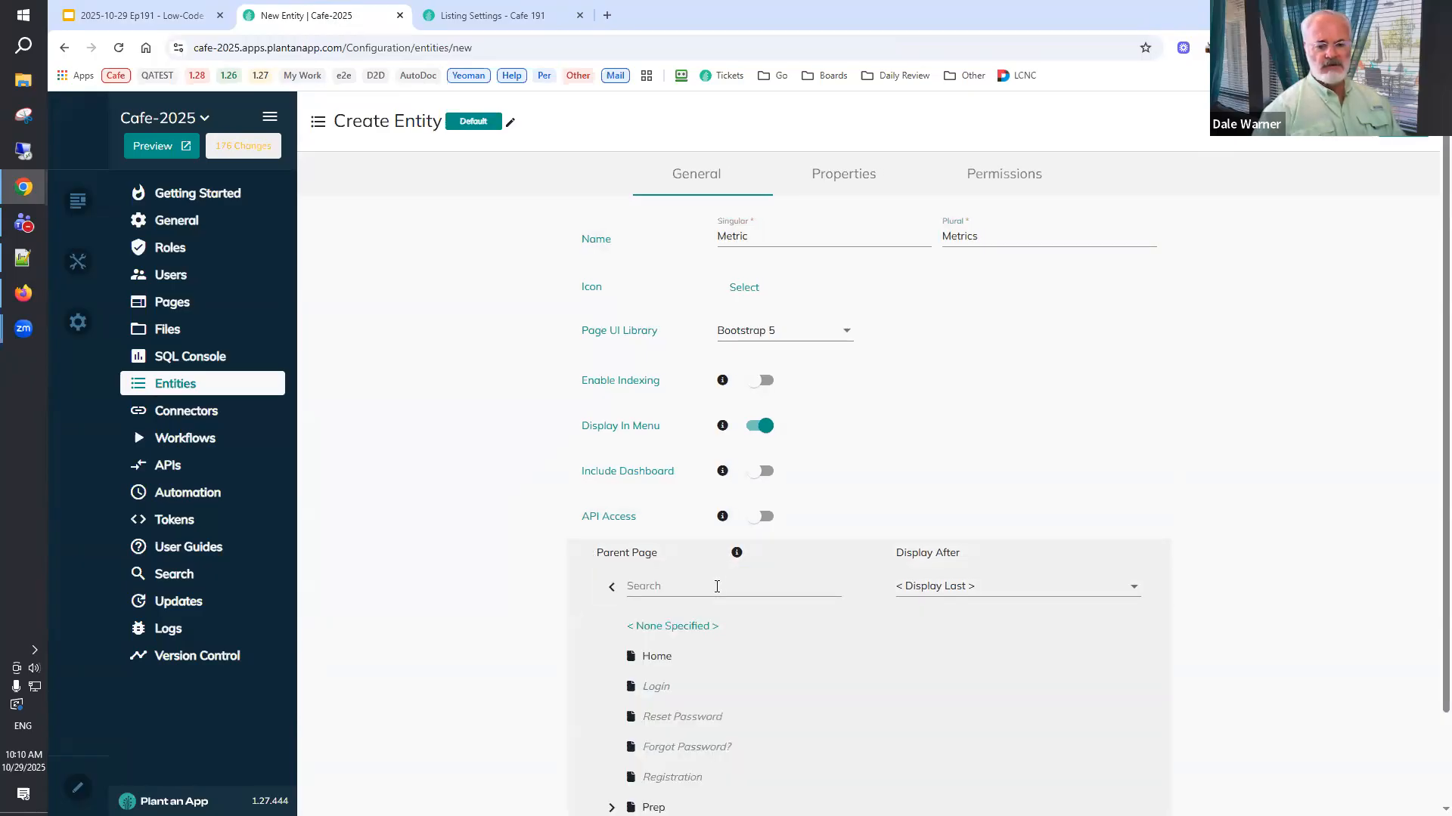
scroll(717, 587, down, 2)
click(611, 731)
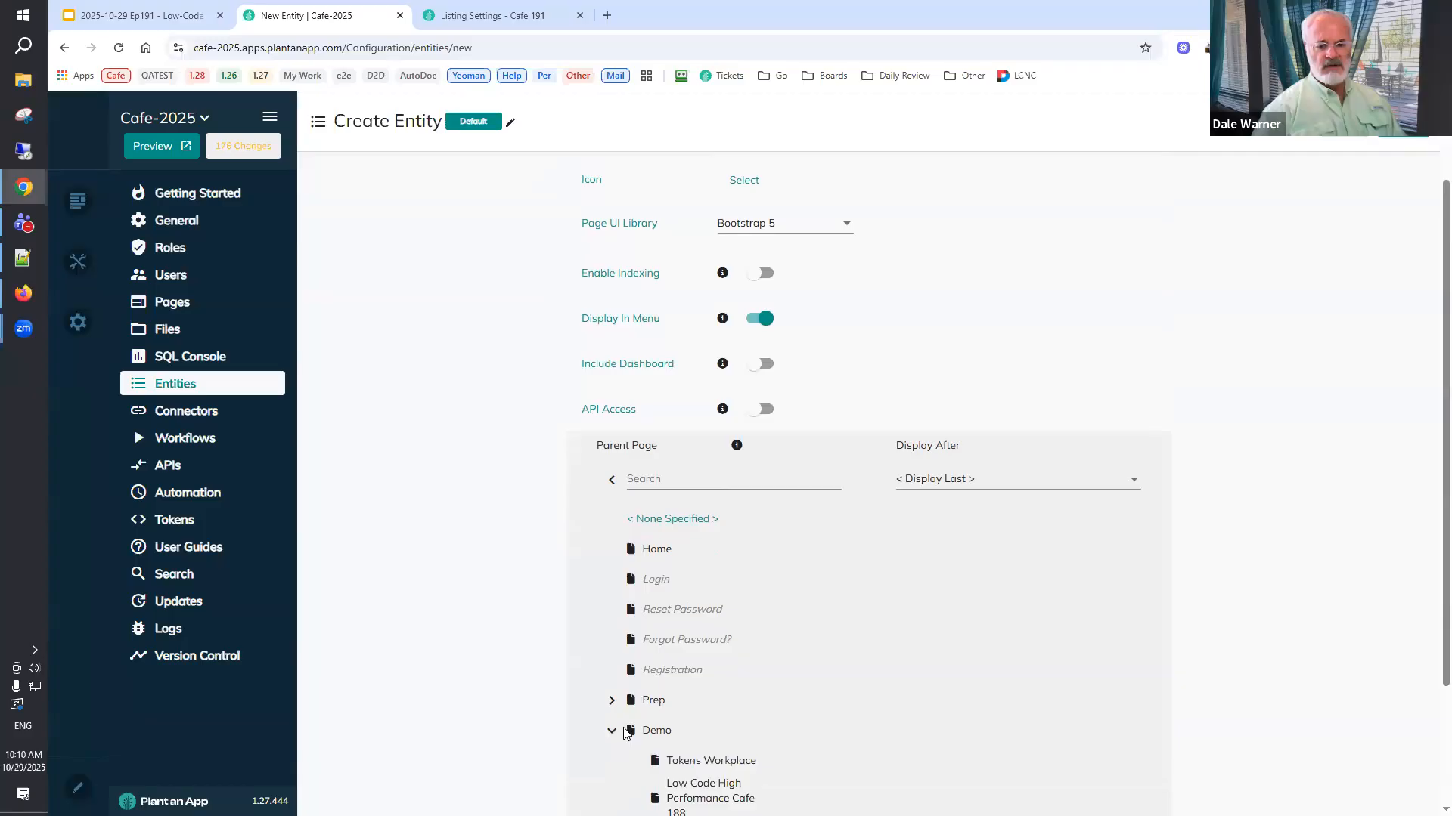
scroll(625, 733, down, 2)
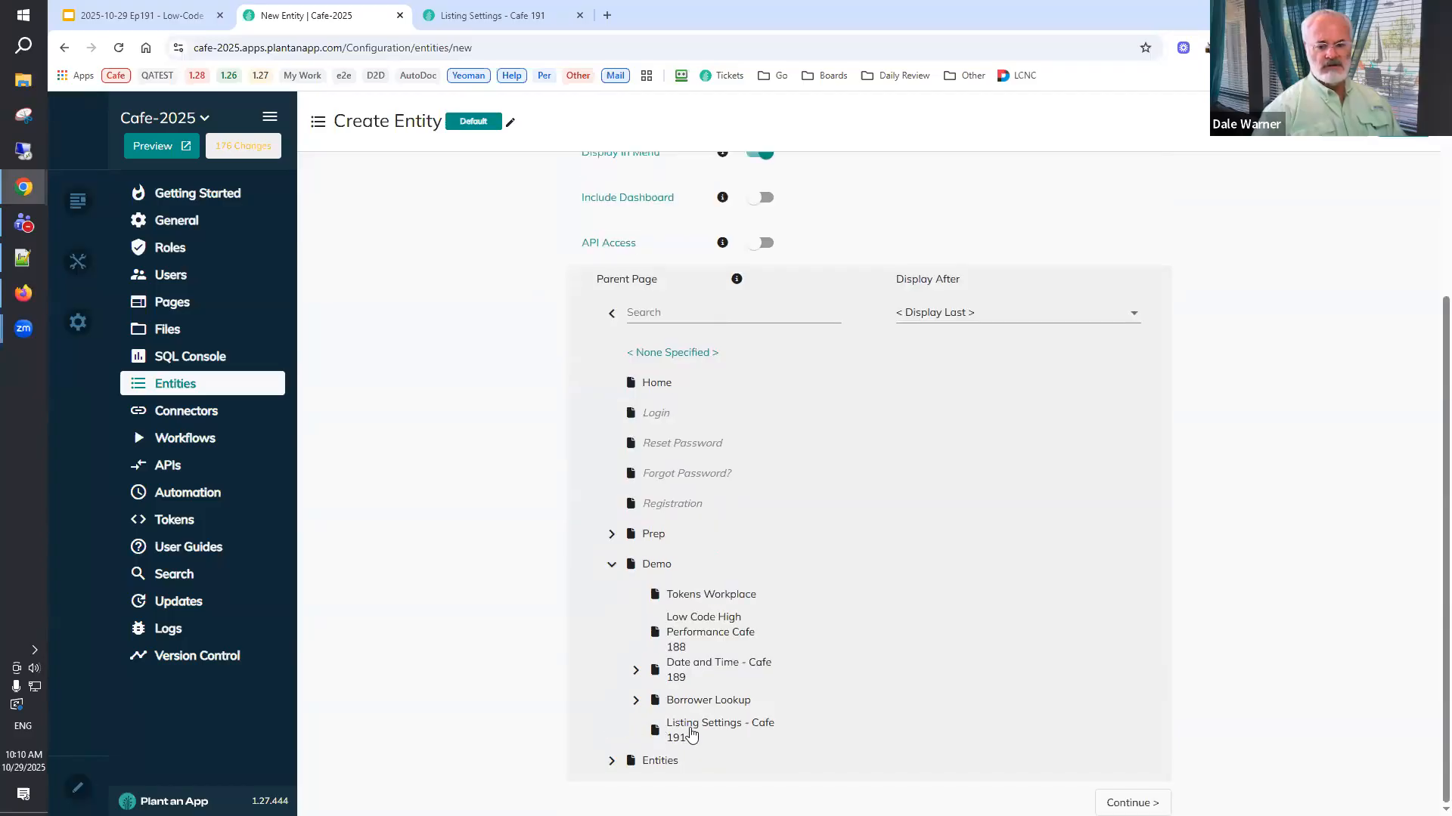
click(691, 732)
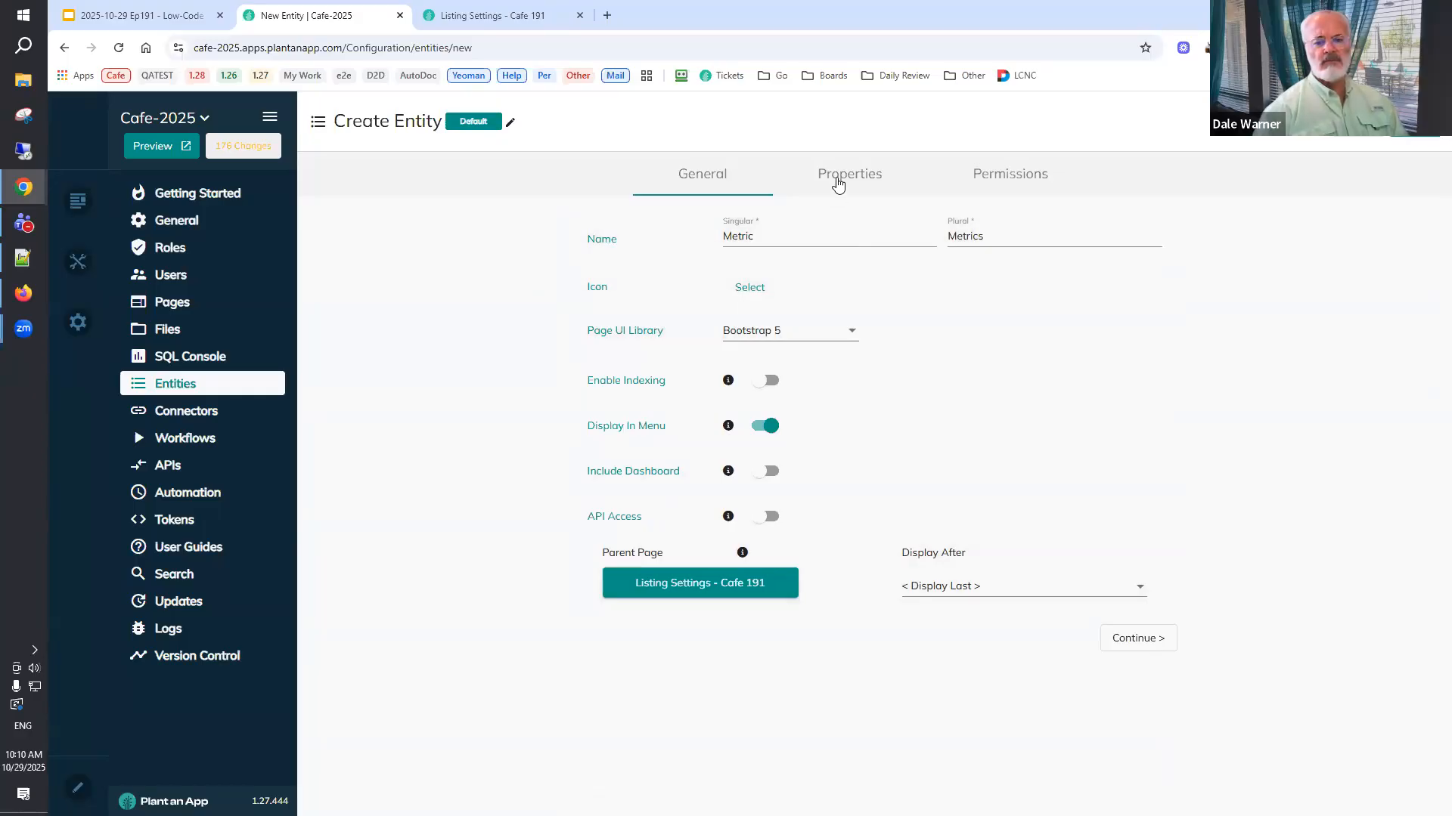
Add a custom Text property called Name and choose it as the entity's display name.
click(838, 183)
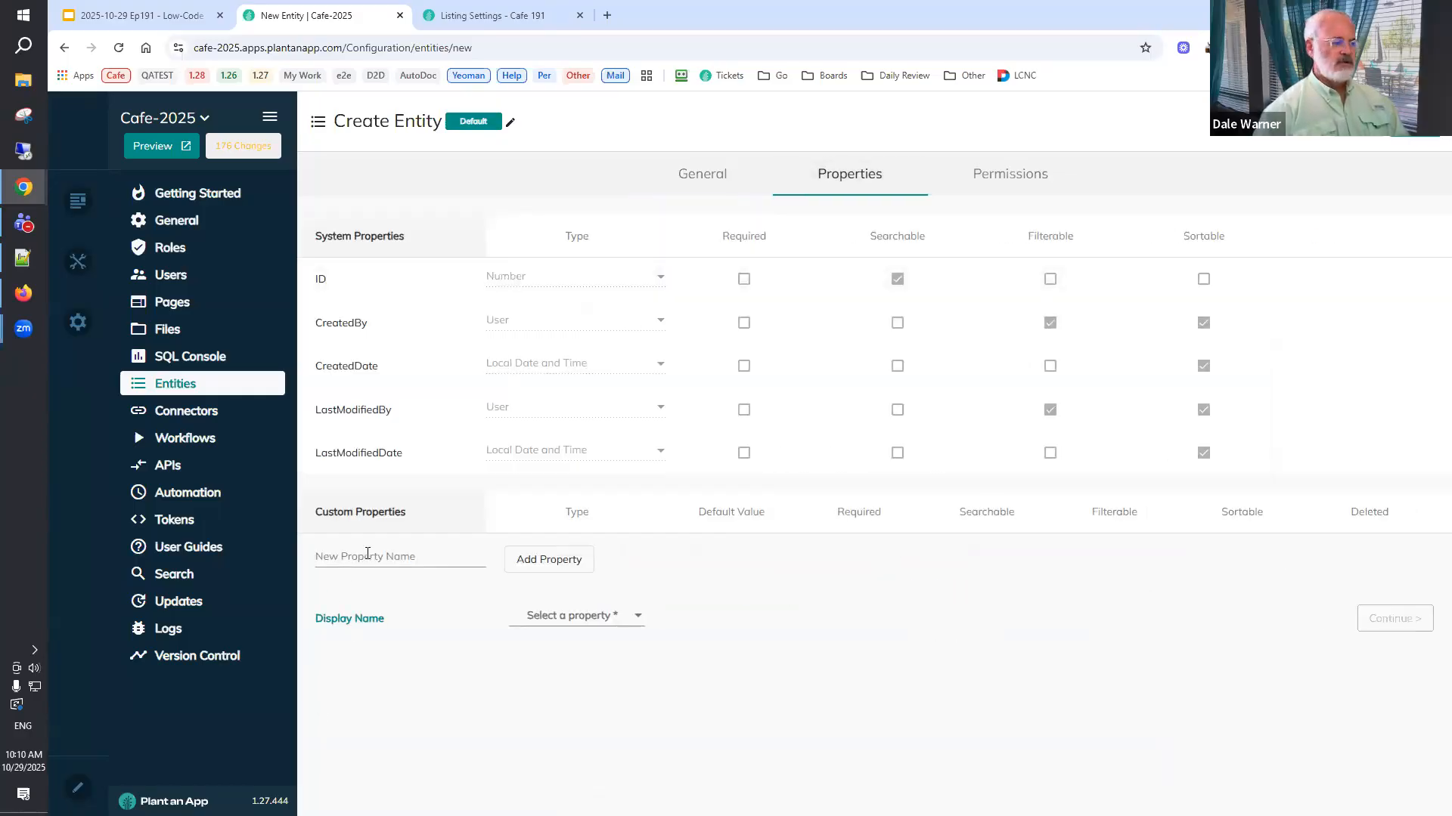
click(368, 554)
text(Name)
click(529, 561)
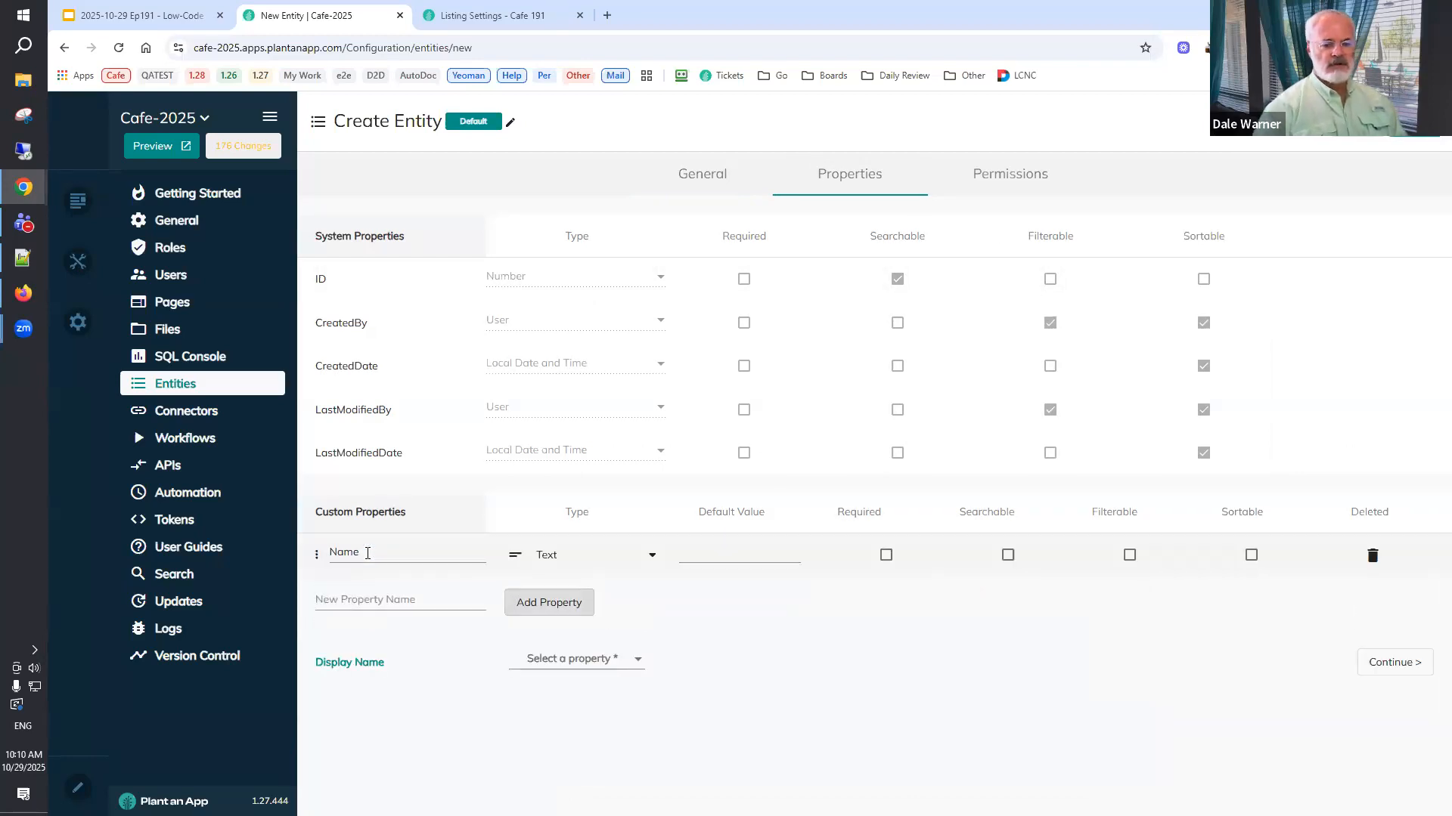
click(527, 658)
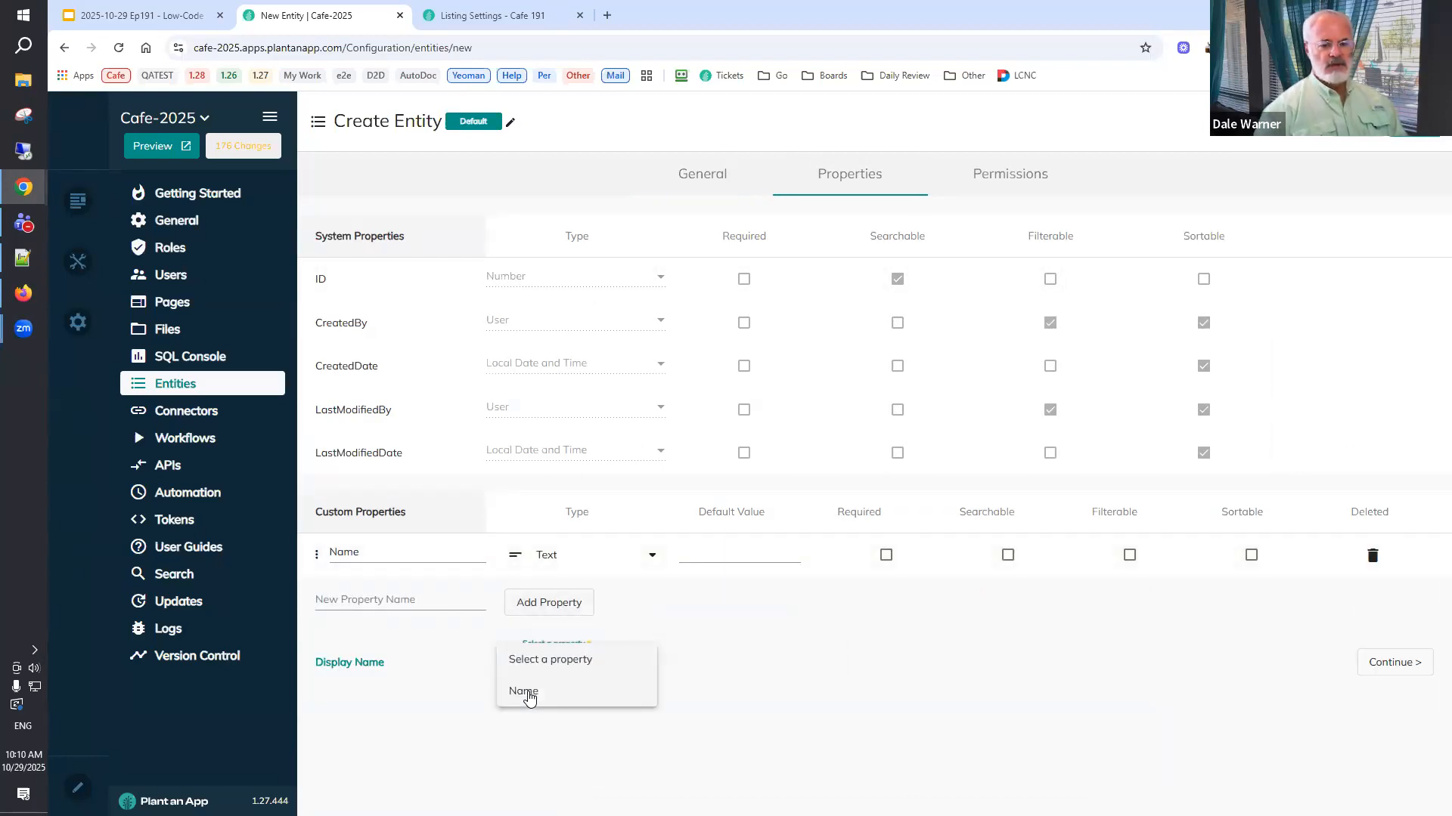
Add a custom property called Current Value with the type Number (Decimal).
click(413, 602)
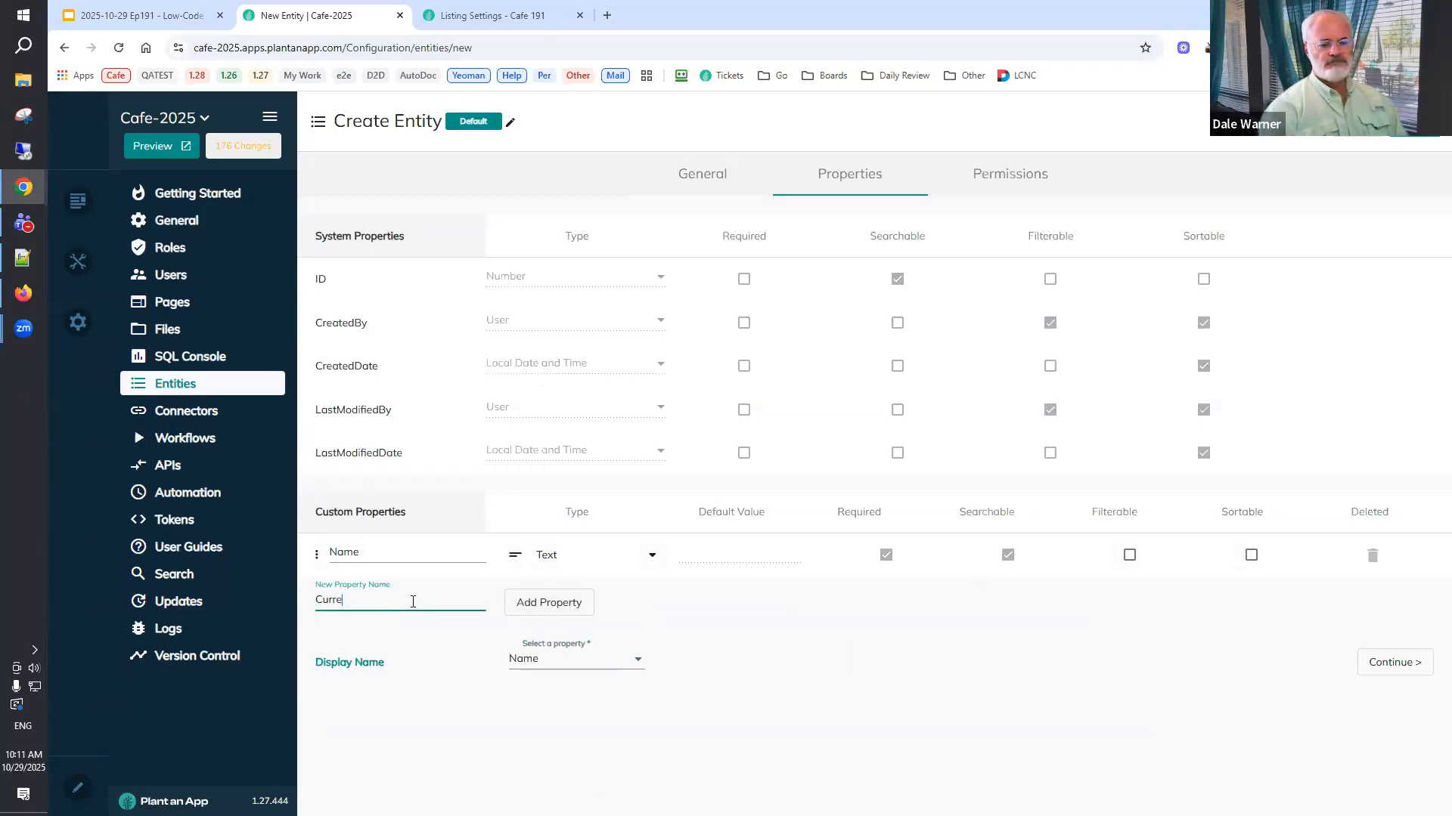
click(531, 618)
click(720, 595)
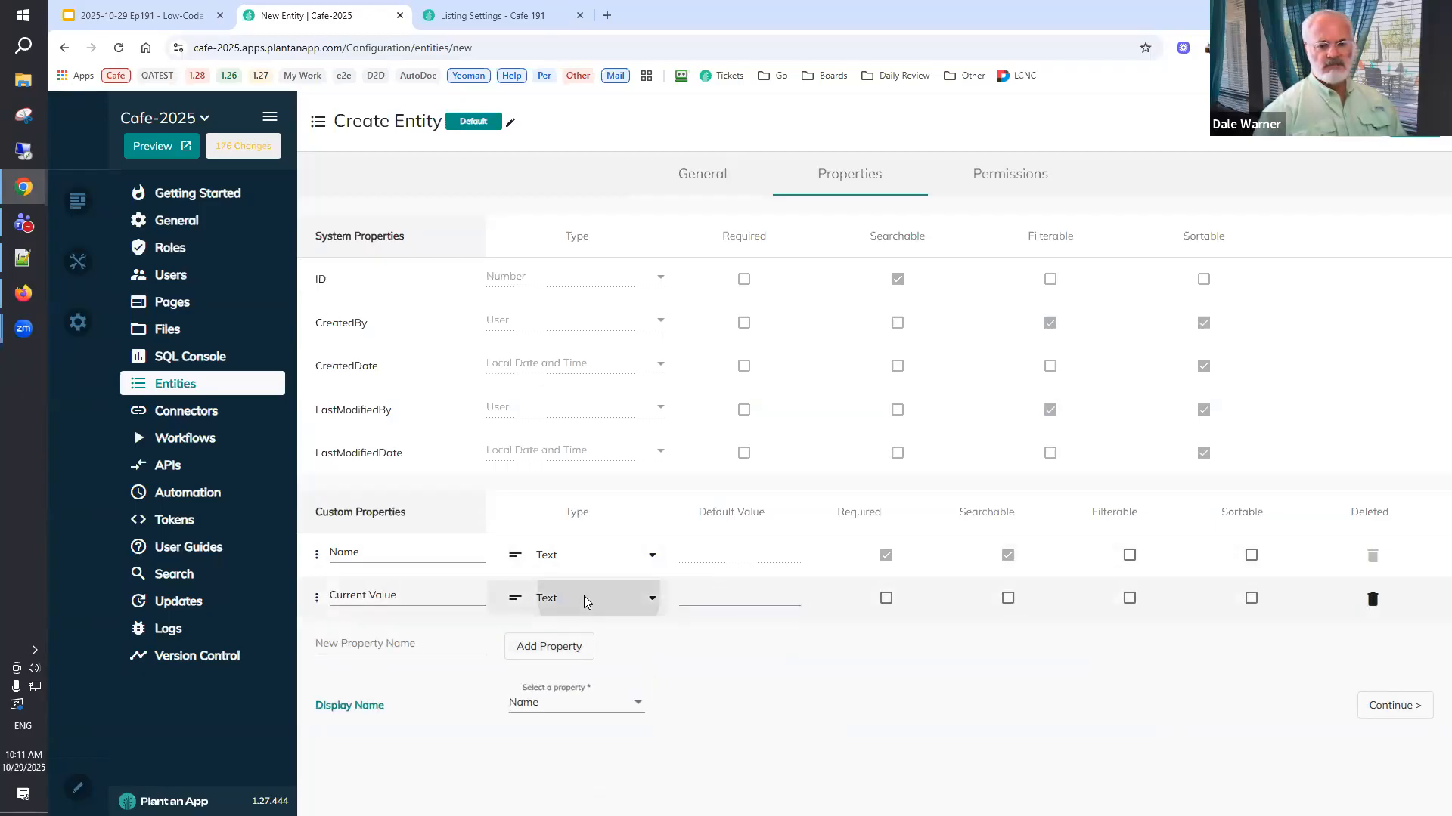
click(594, 598)
click(683, 496)
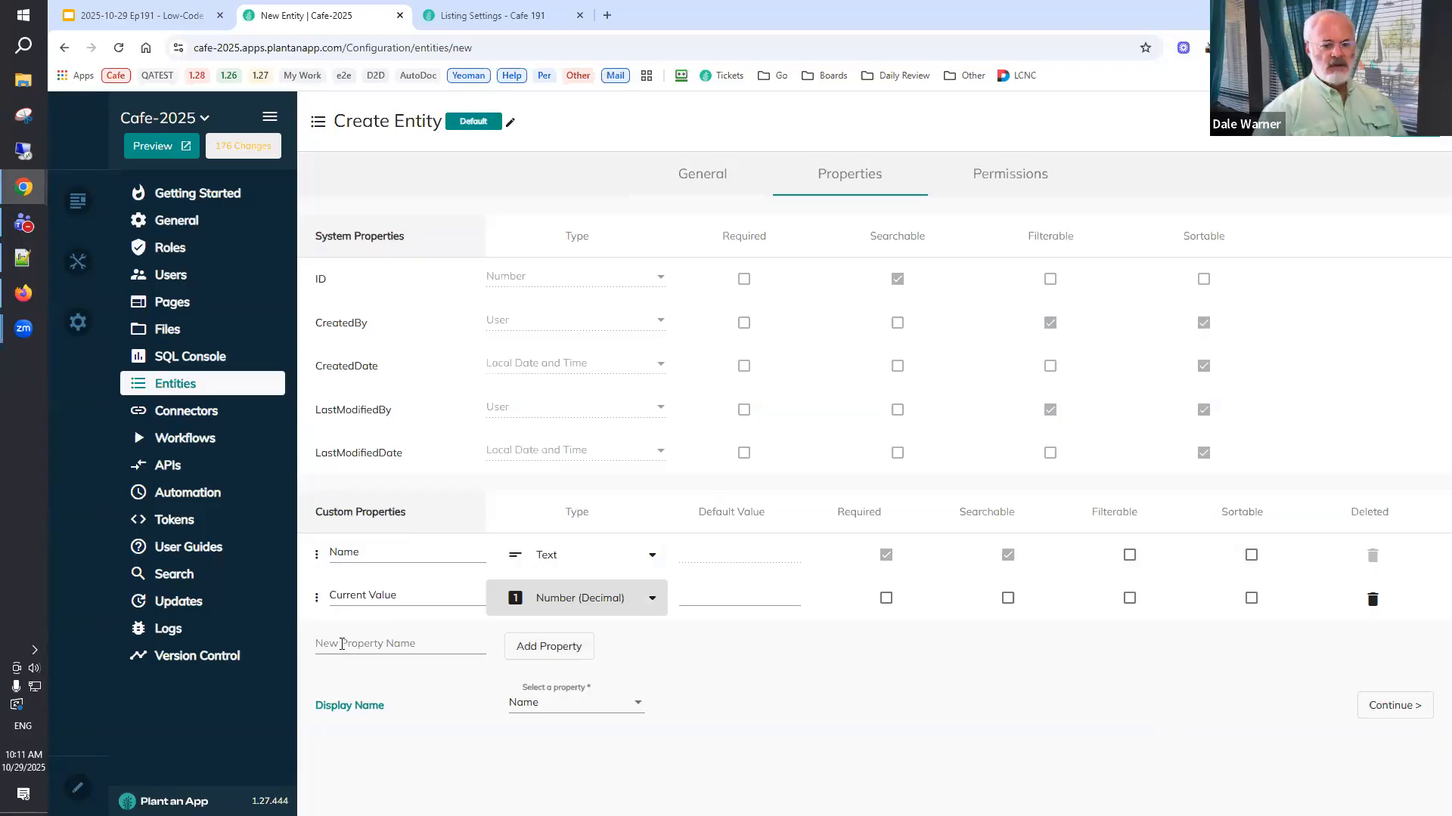
Add a custom property called Prior Value with the type Number (Decimal).
click(342, 644)
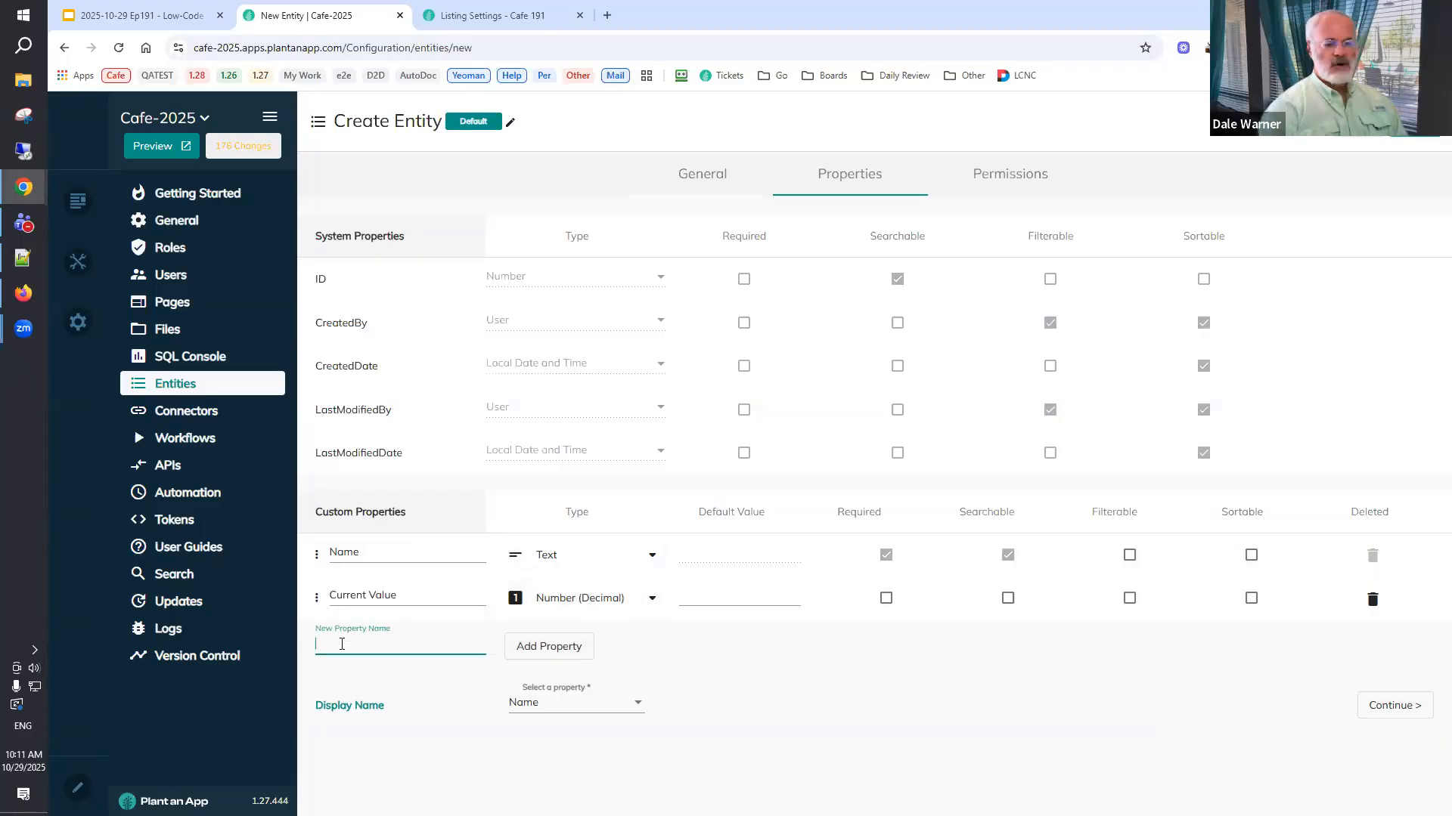
text(Prior Value)
click(539, 645)
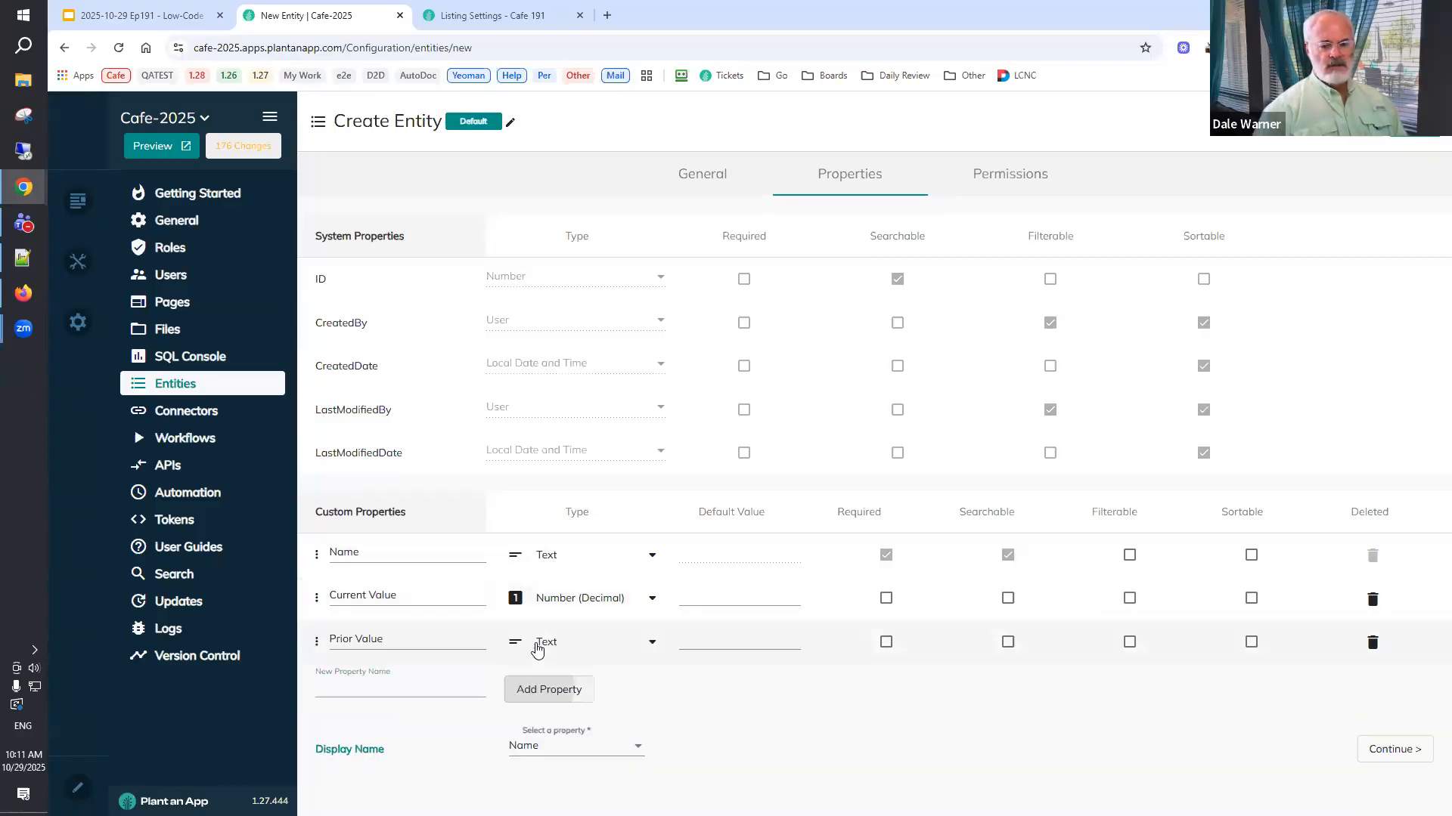
click(538, 642)
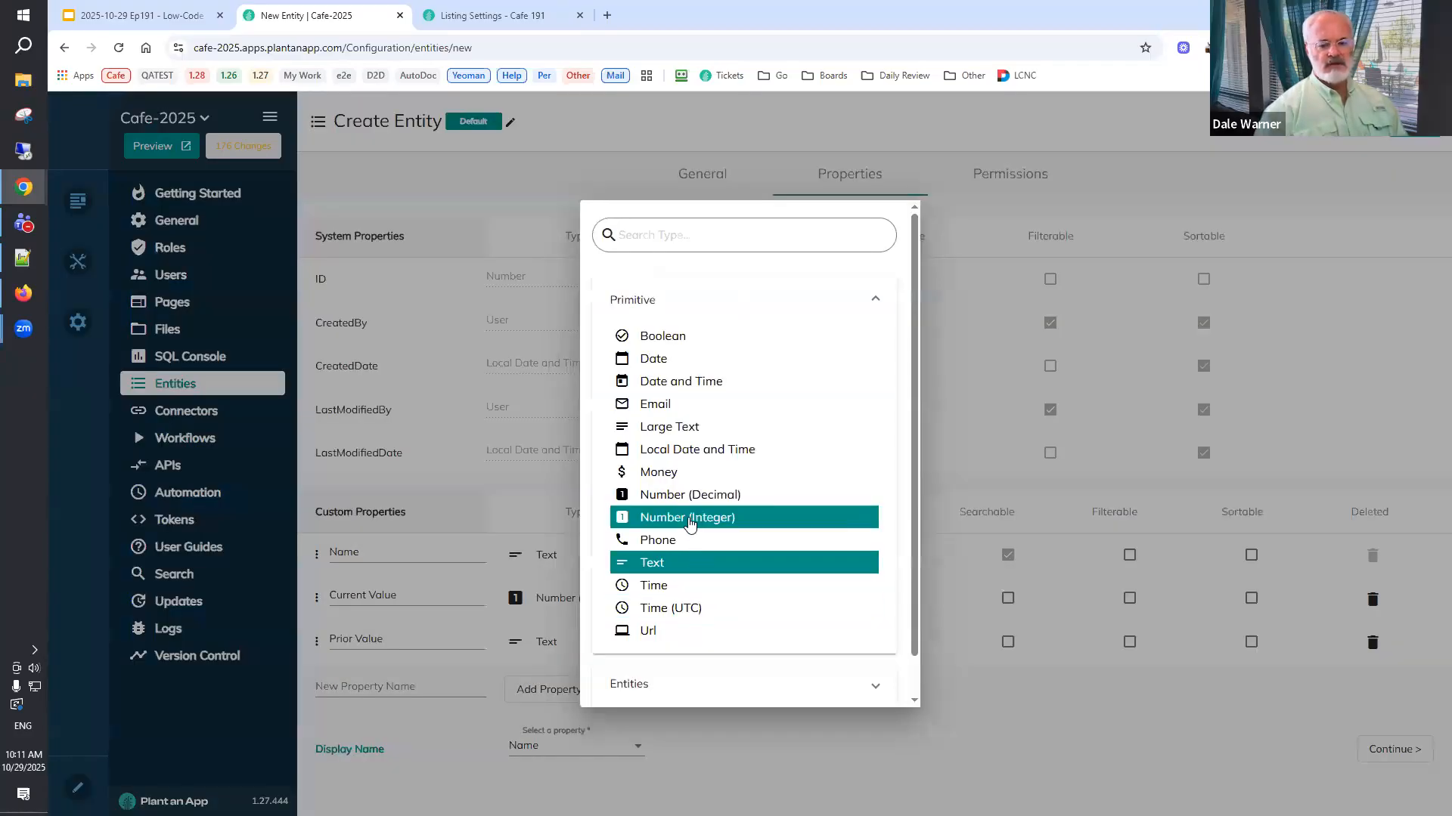
click(654, 499)
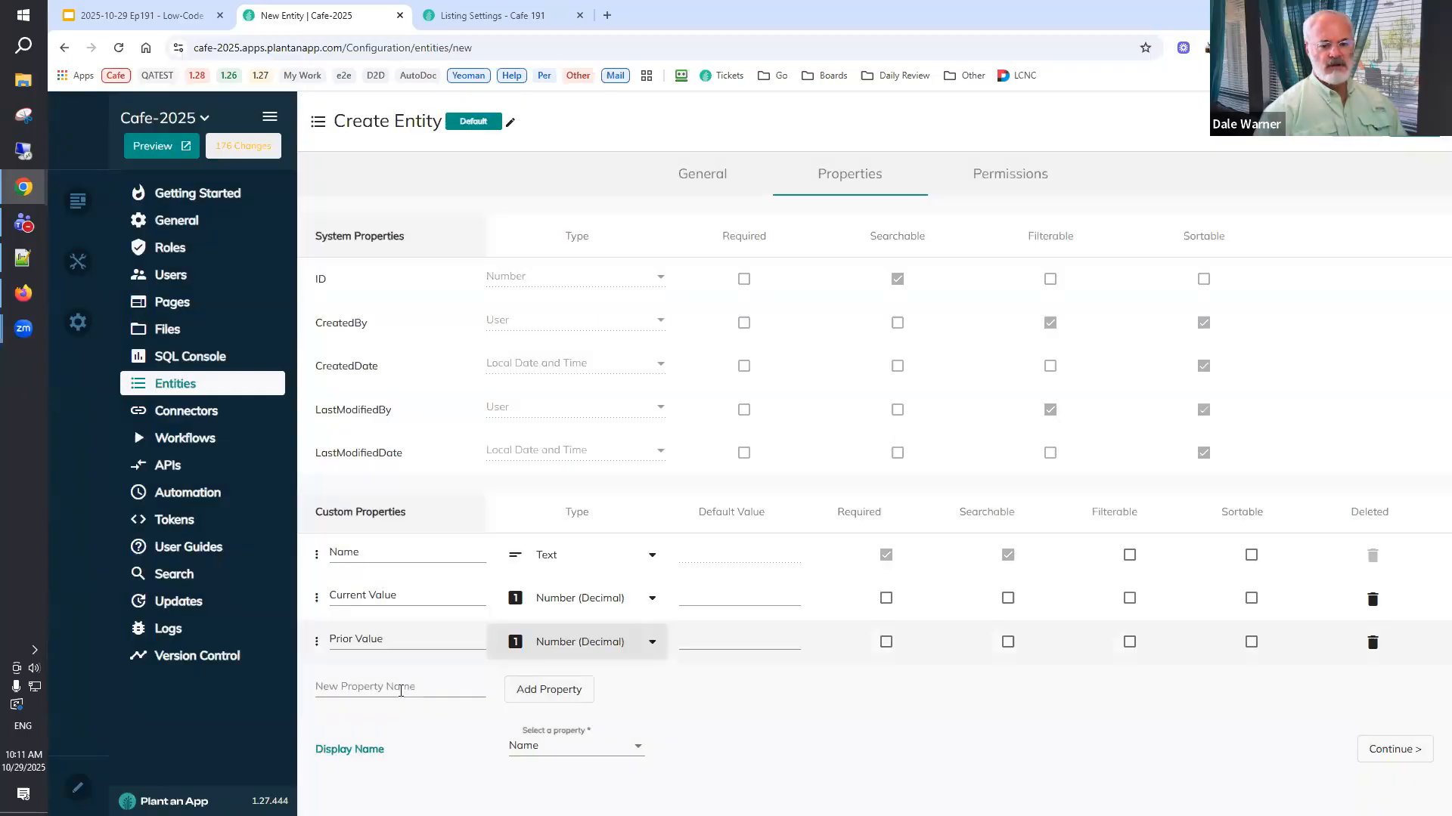
Add a custom Text property called Status.
click(401, 691)
text(Status)
click(550, 692)
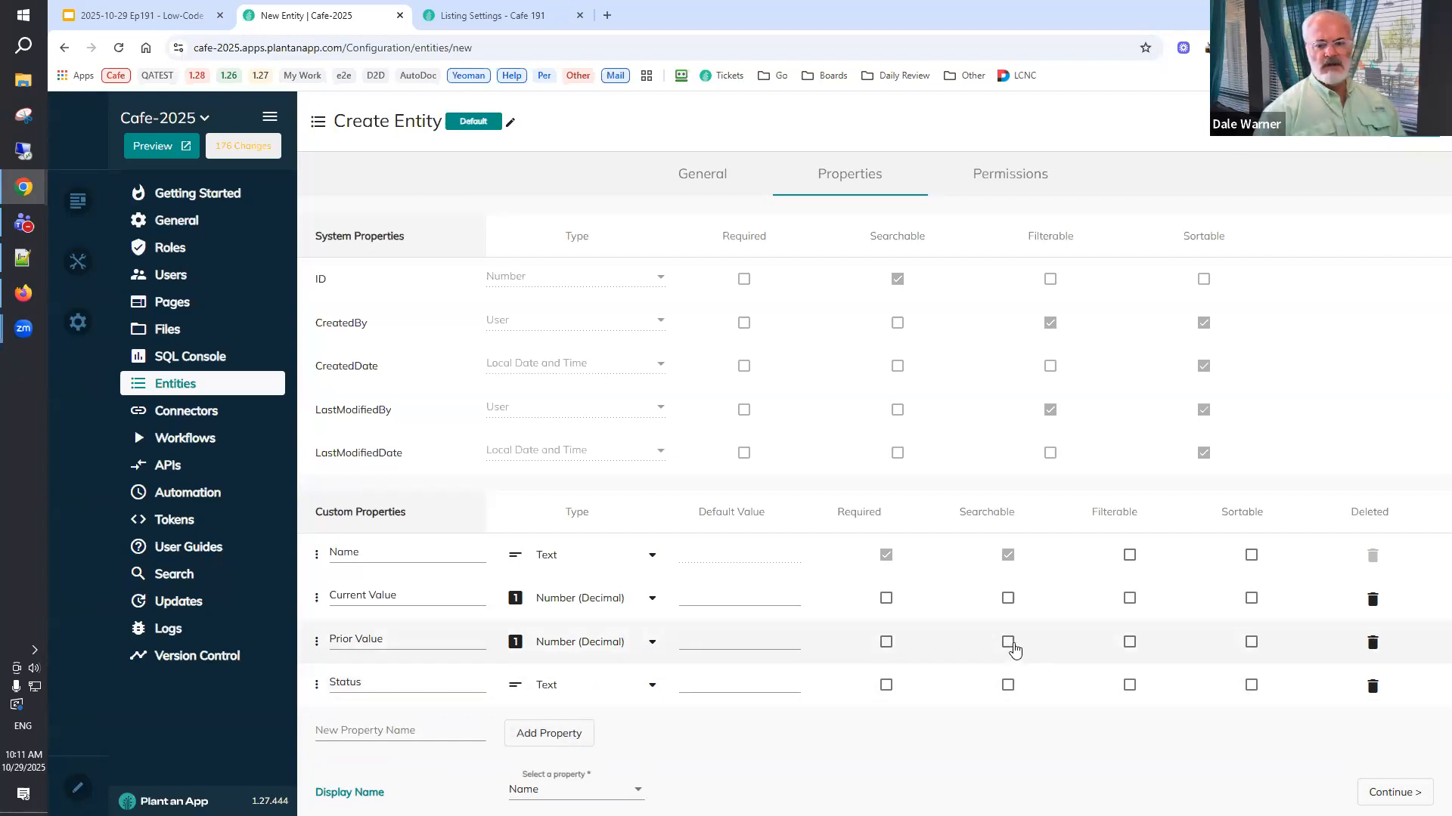
Make Prior Value filterable and all four custom properties sortable, and save the entity.
click(1130, 642)
click(1252, 643)
click(1249, 555)
click(1251, 598)
click(1250, 686)
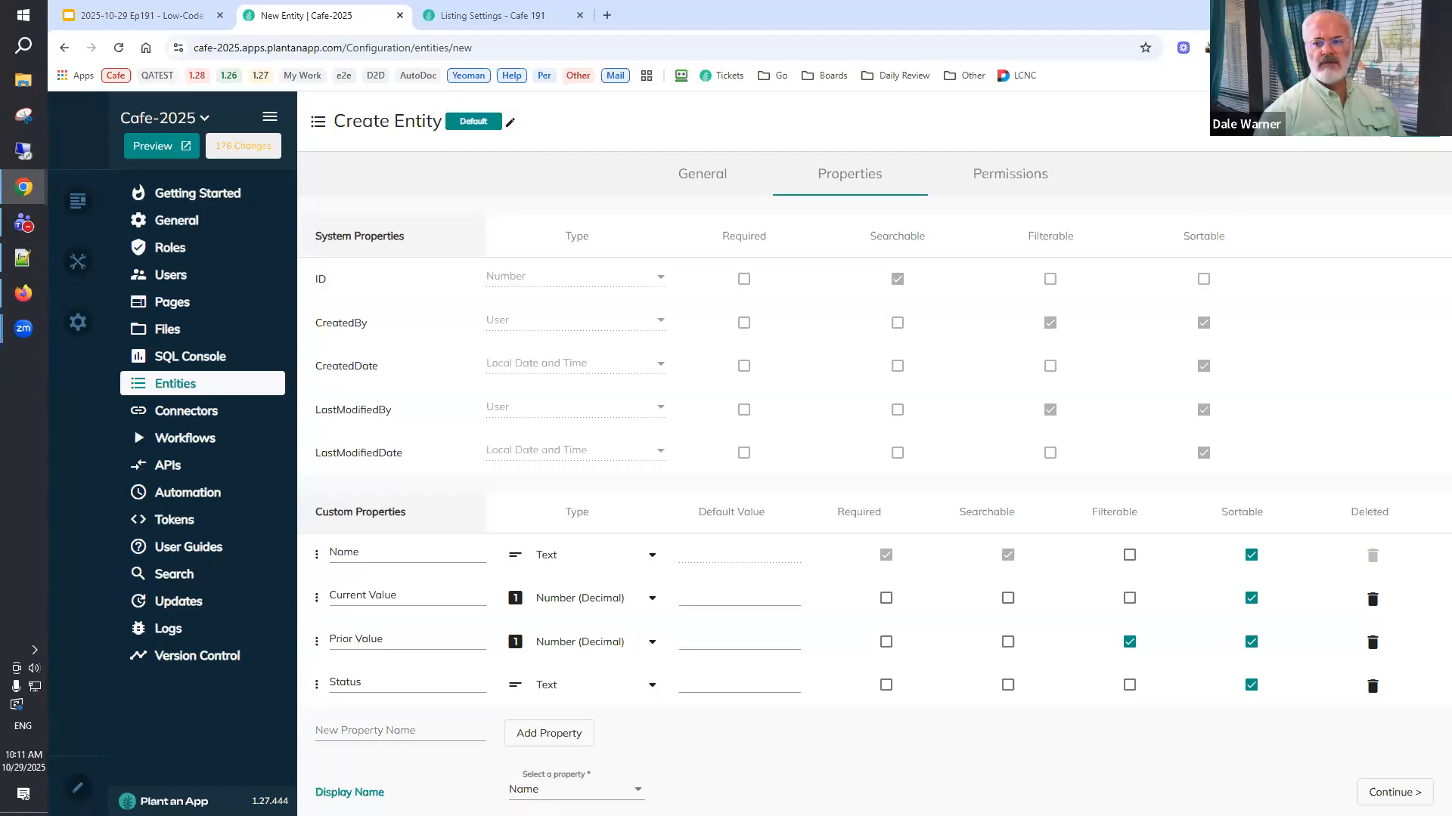
click(1414, 123)
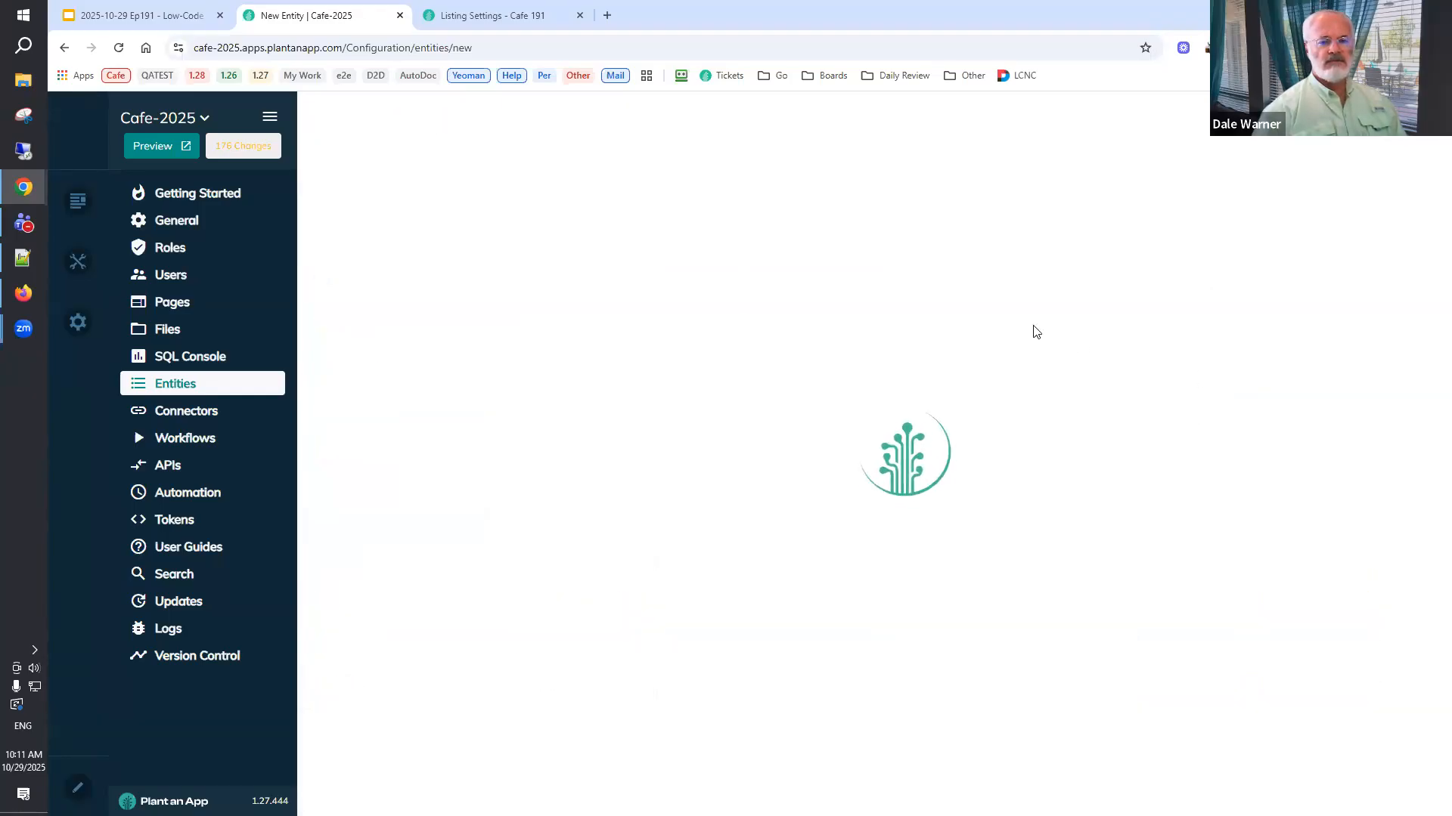
Reload the Listing Settings - Cafe 191 page in the app and open its Metrics subpage.
click(464, 17)
click(119, 47)
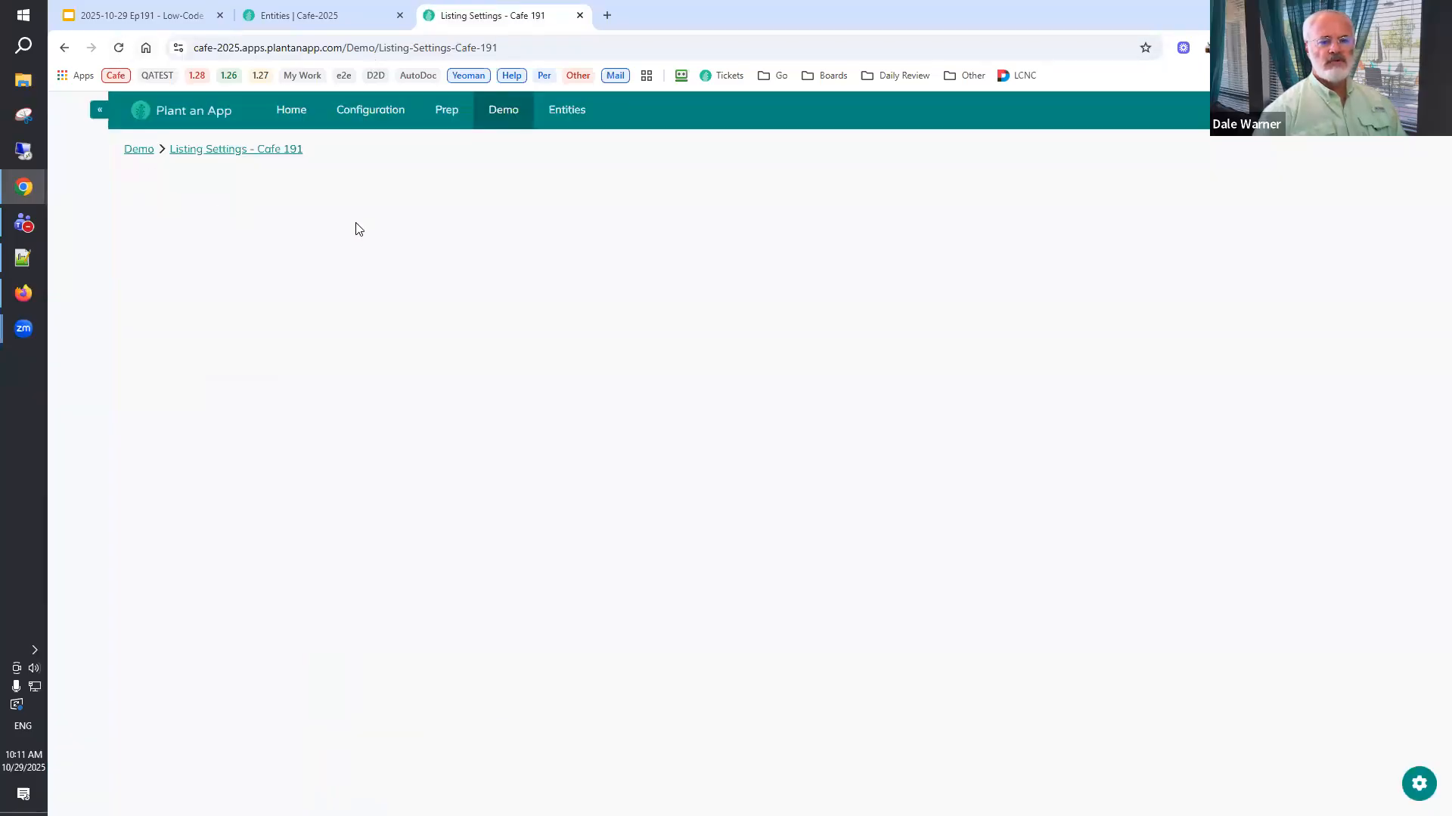
mouse_move(446, 125)
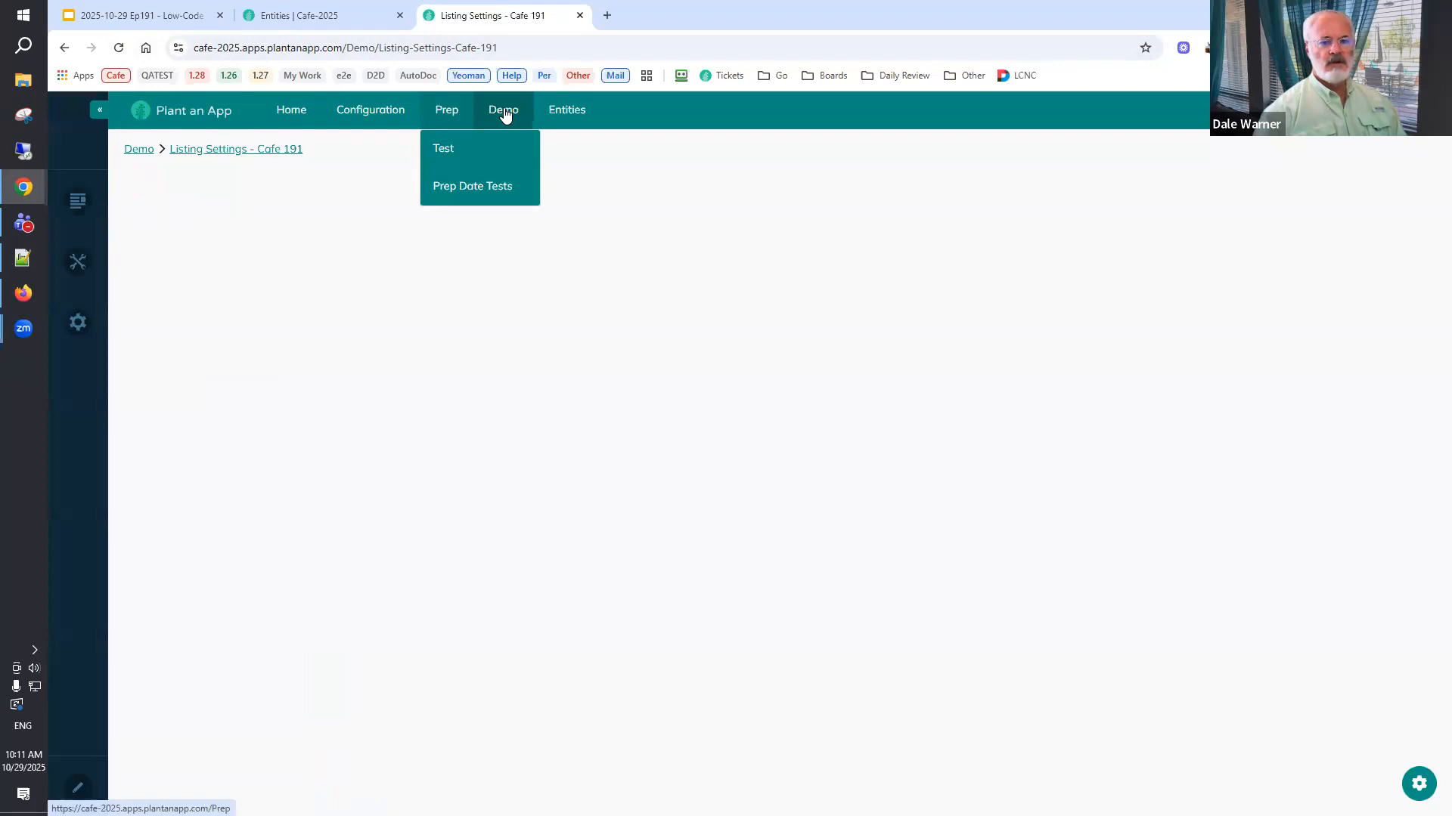
mouse_move(502, 121)
mouse_move(532, 306)
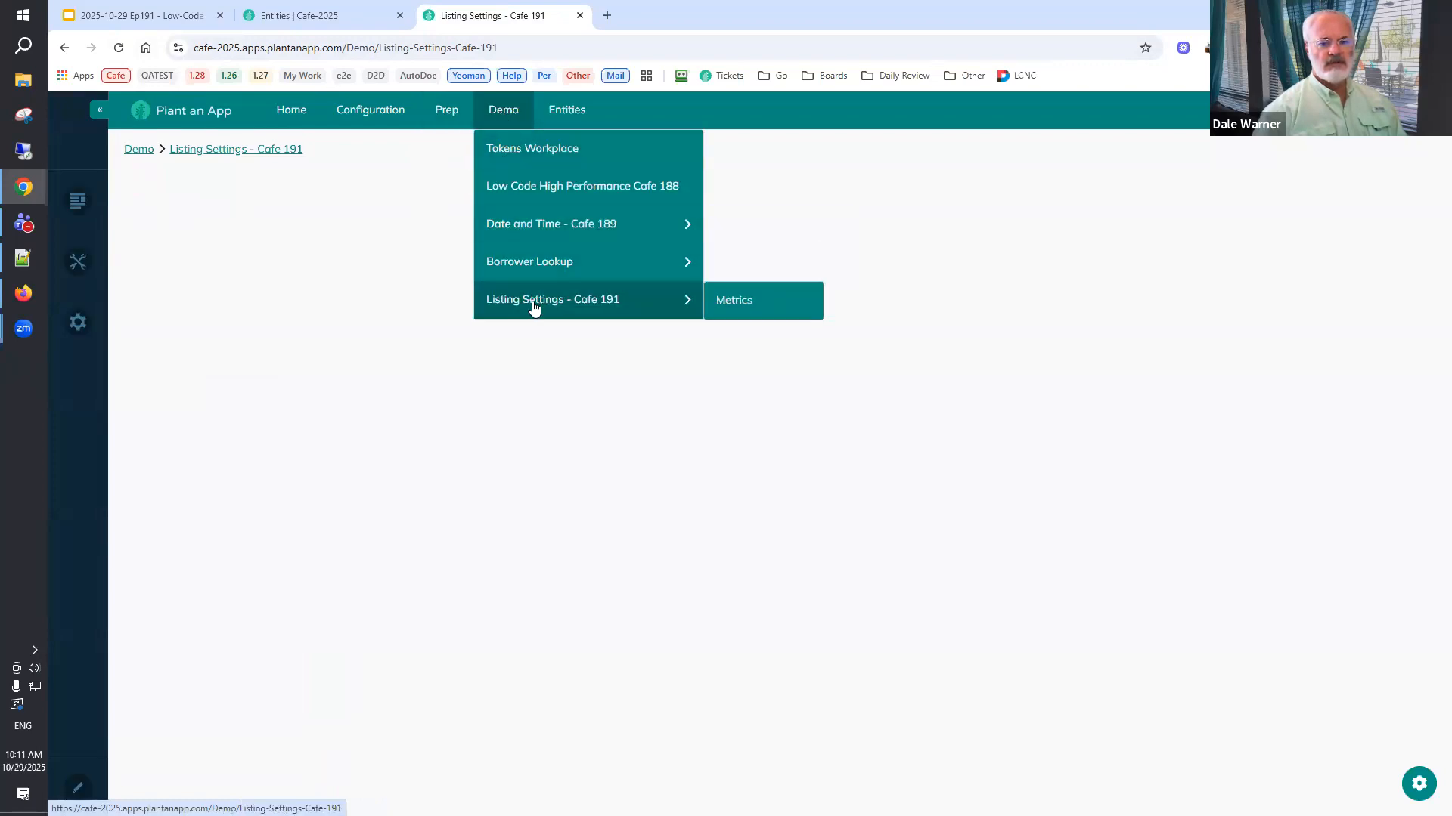
click(744, 303)
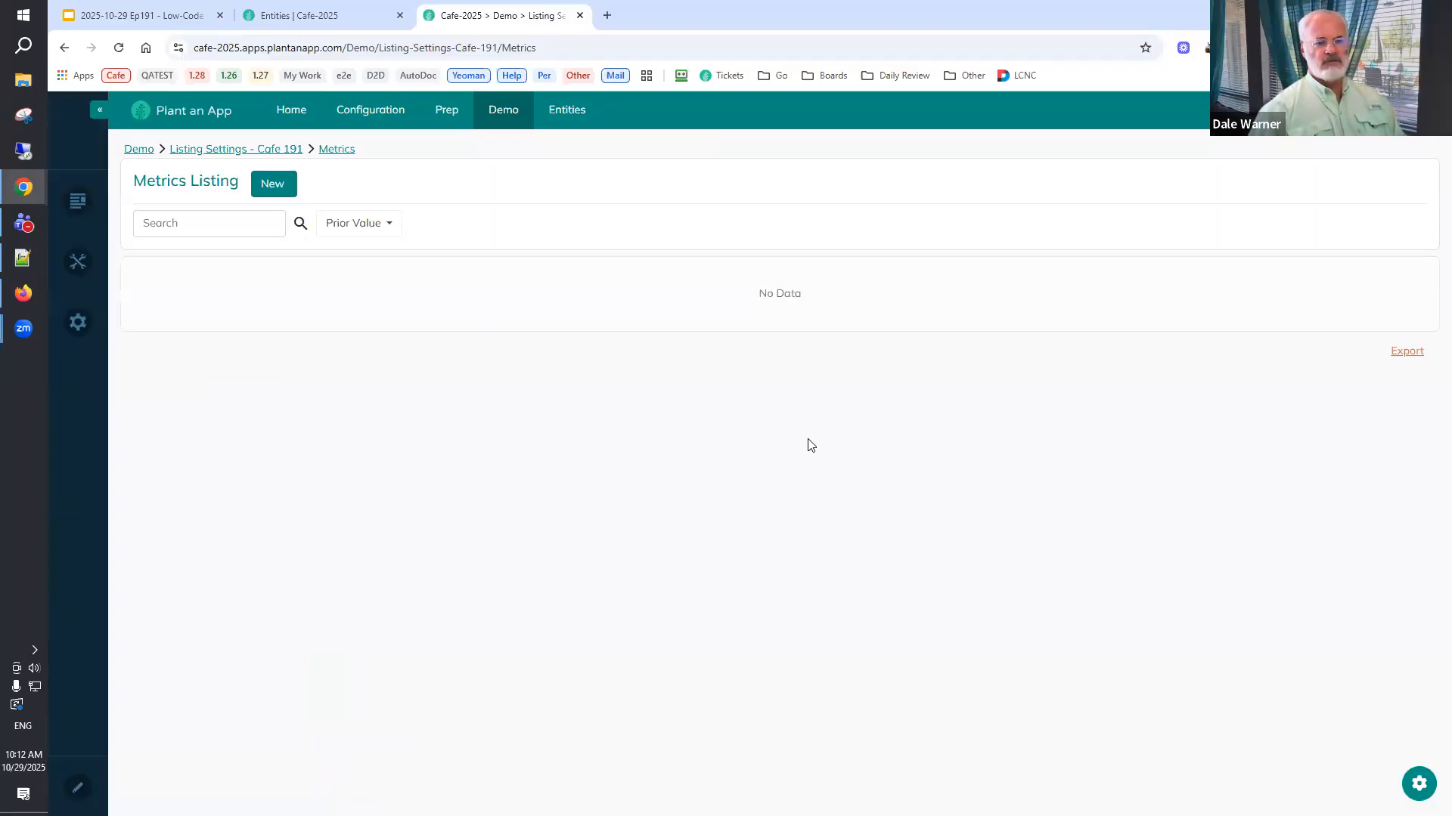
Add a metric named Lowest Value with current value 200 and status New.
click(284, 189)
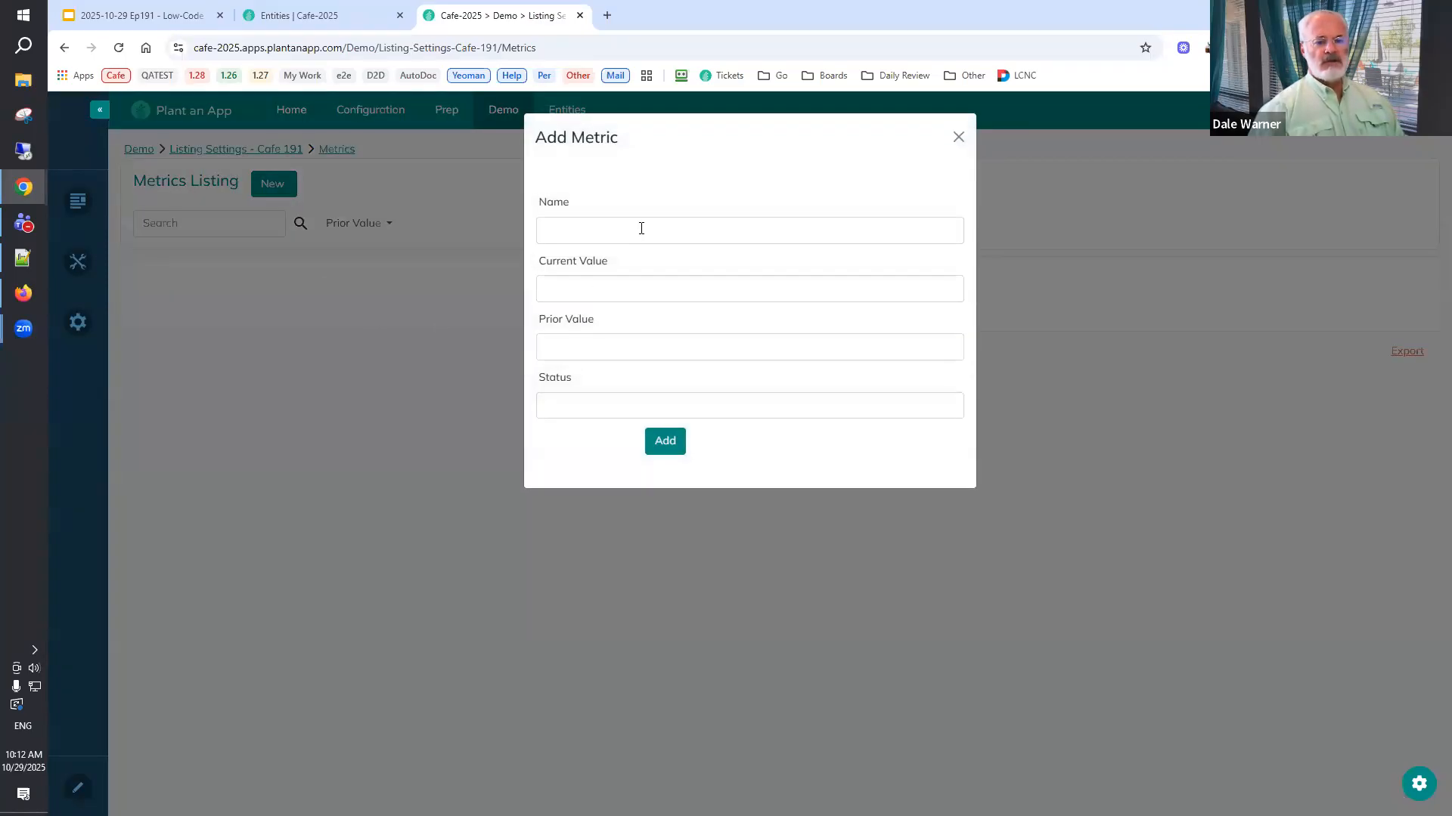
click(641, 235)
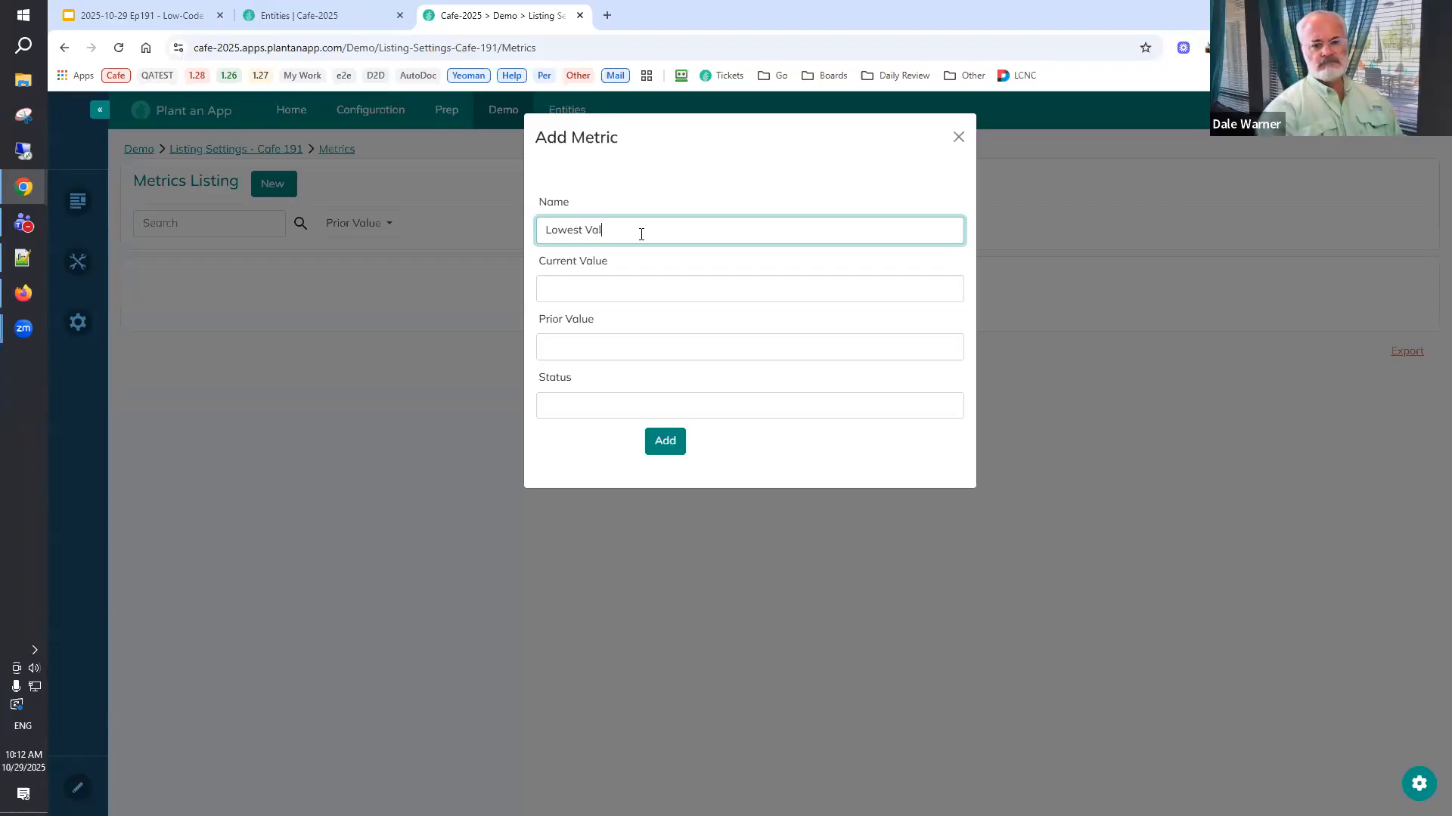
key(Tab)
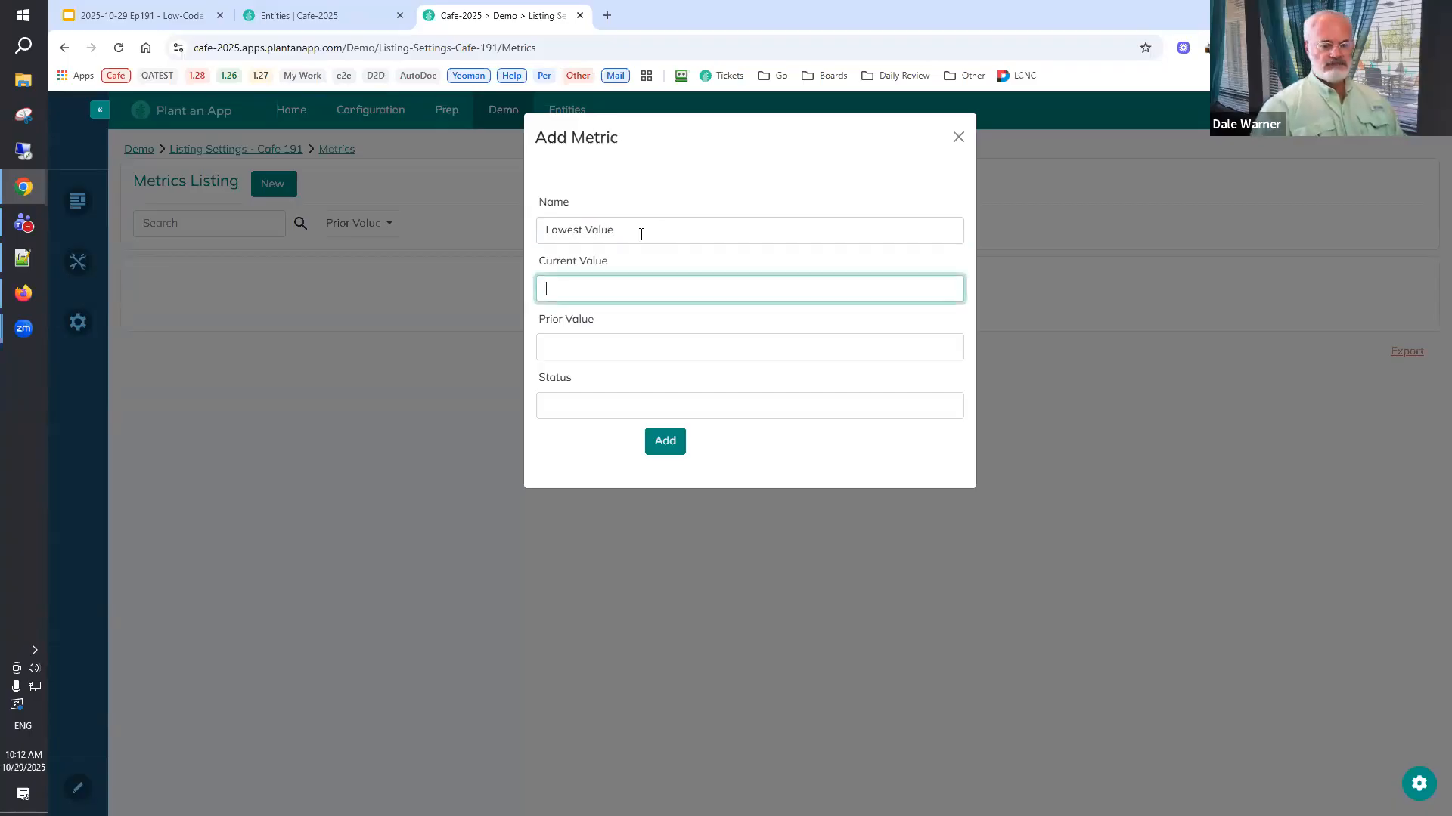
text(200)
click(633, 409)
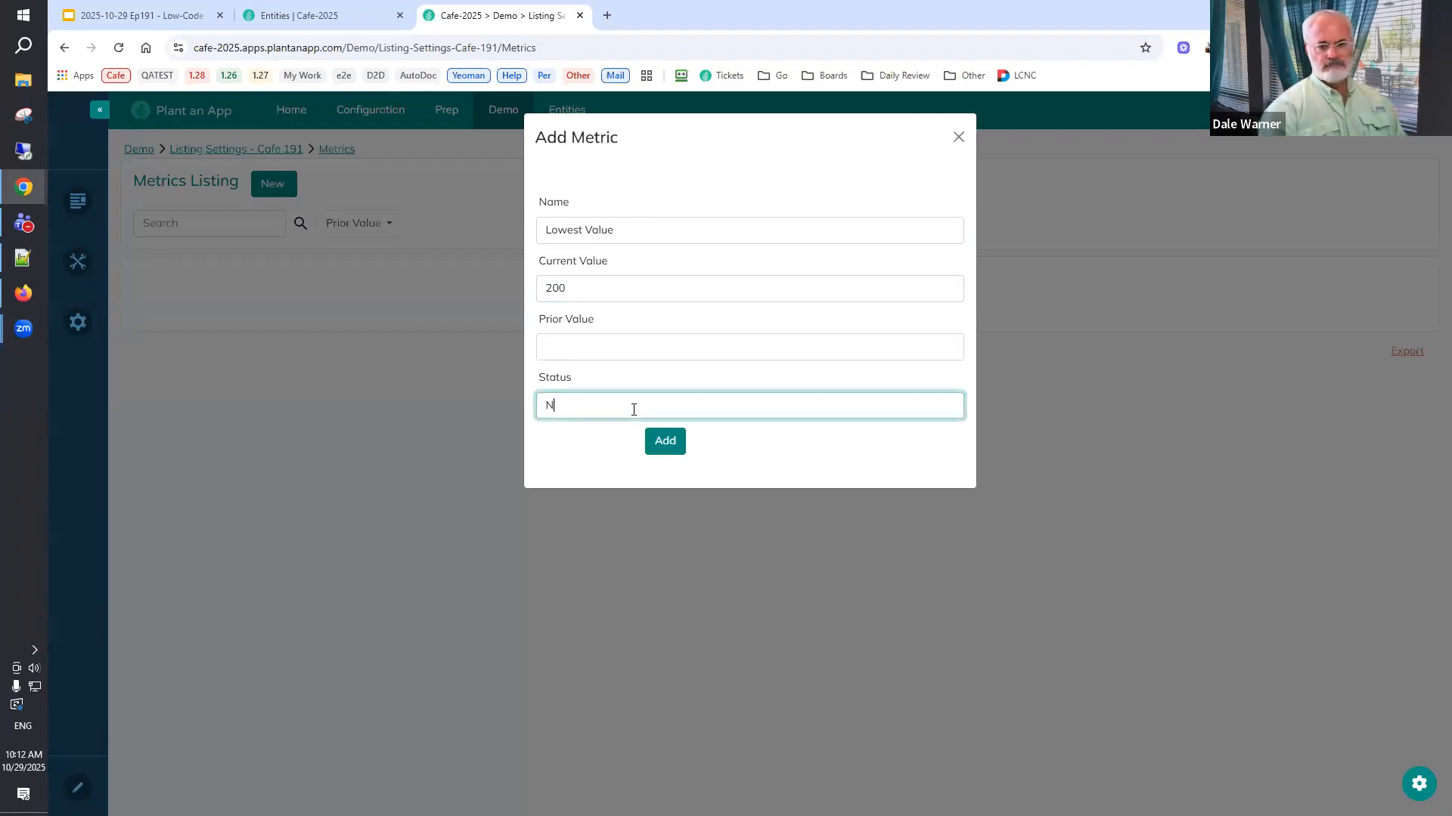
click(656, 440)
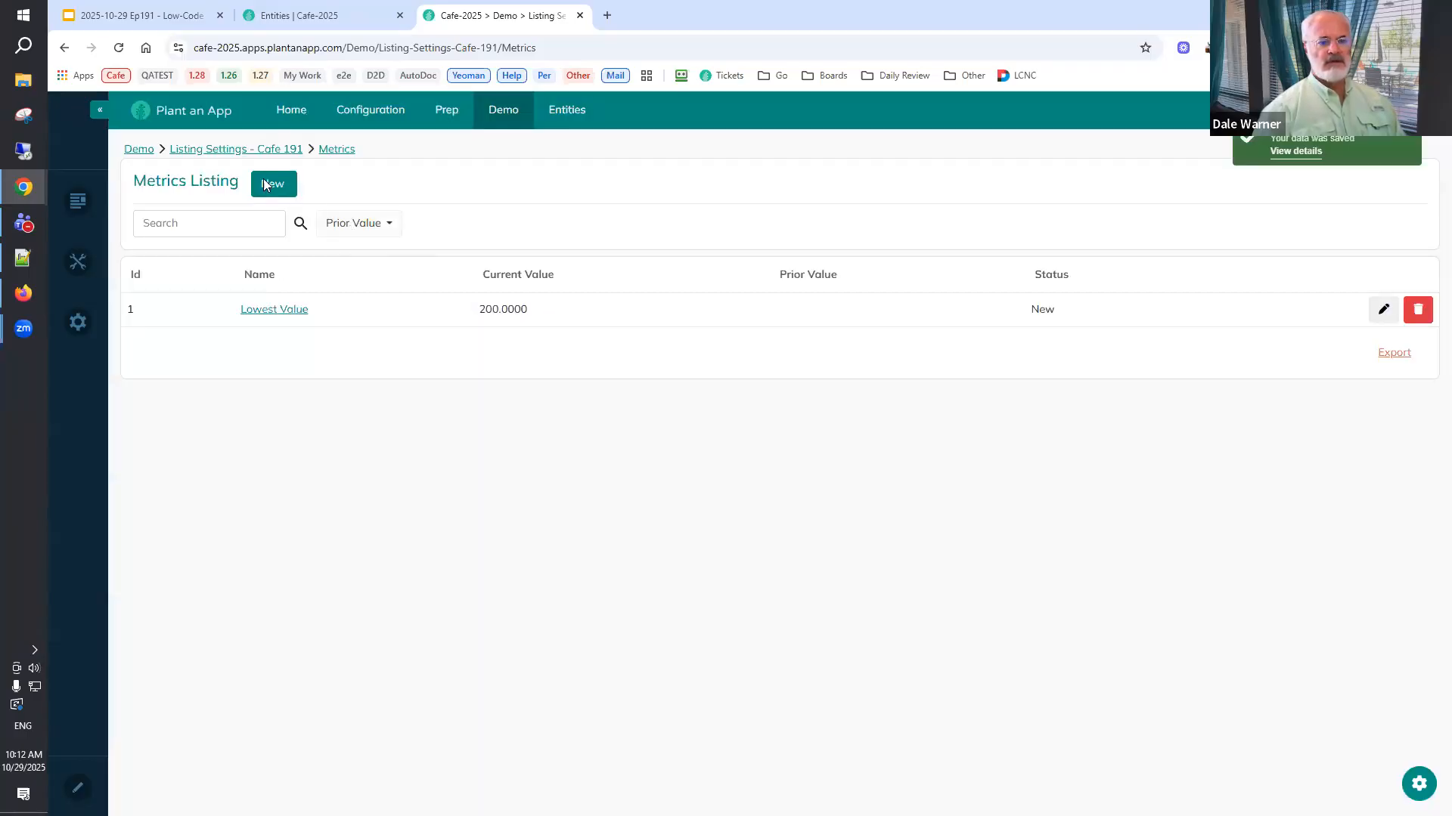
Add a metric named Highest Value with current value 9000 and status New.
click(268, 184)
click(618, 236)
text(Highest Value)
key(Tab)
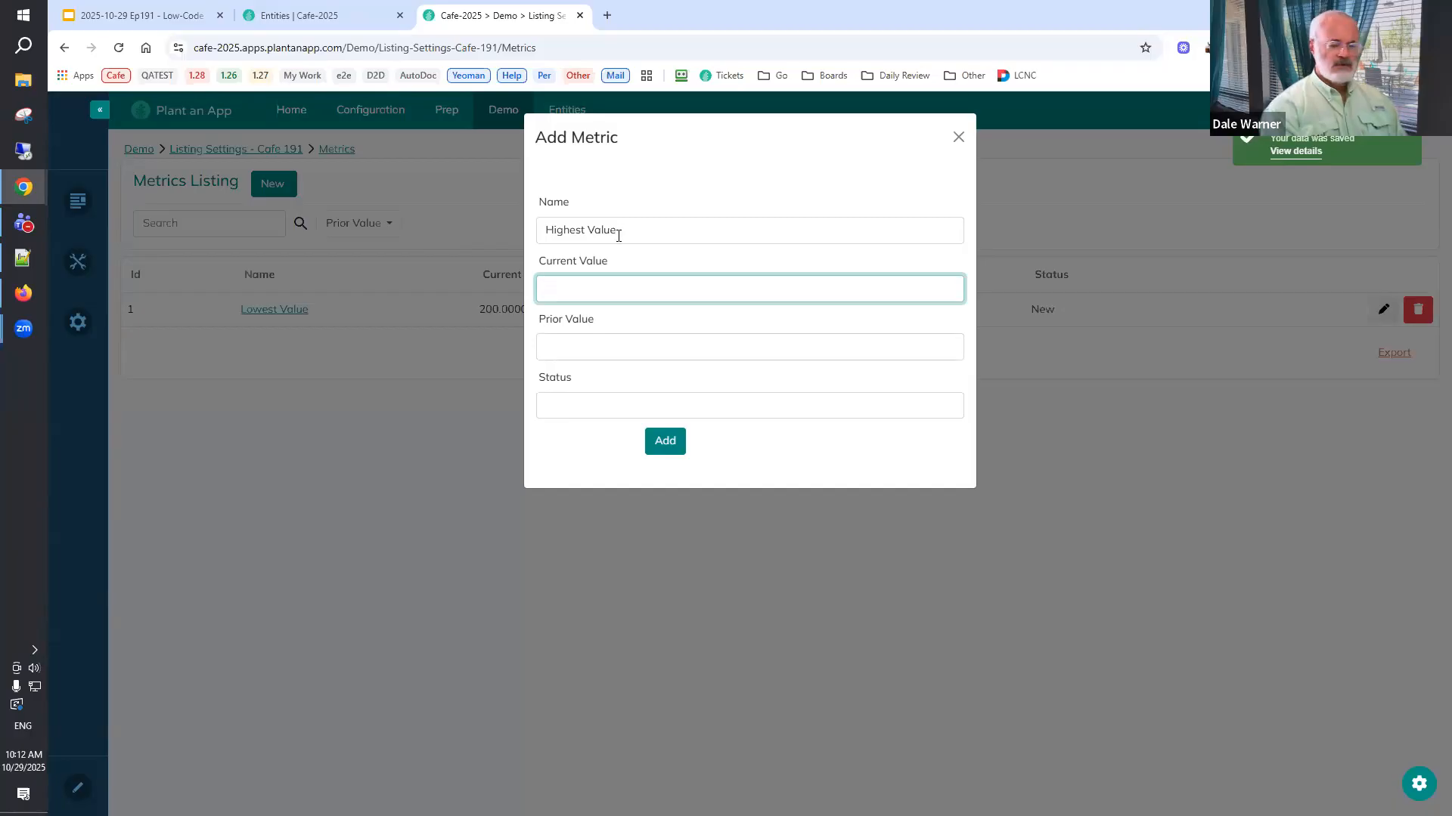
text(900)
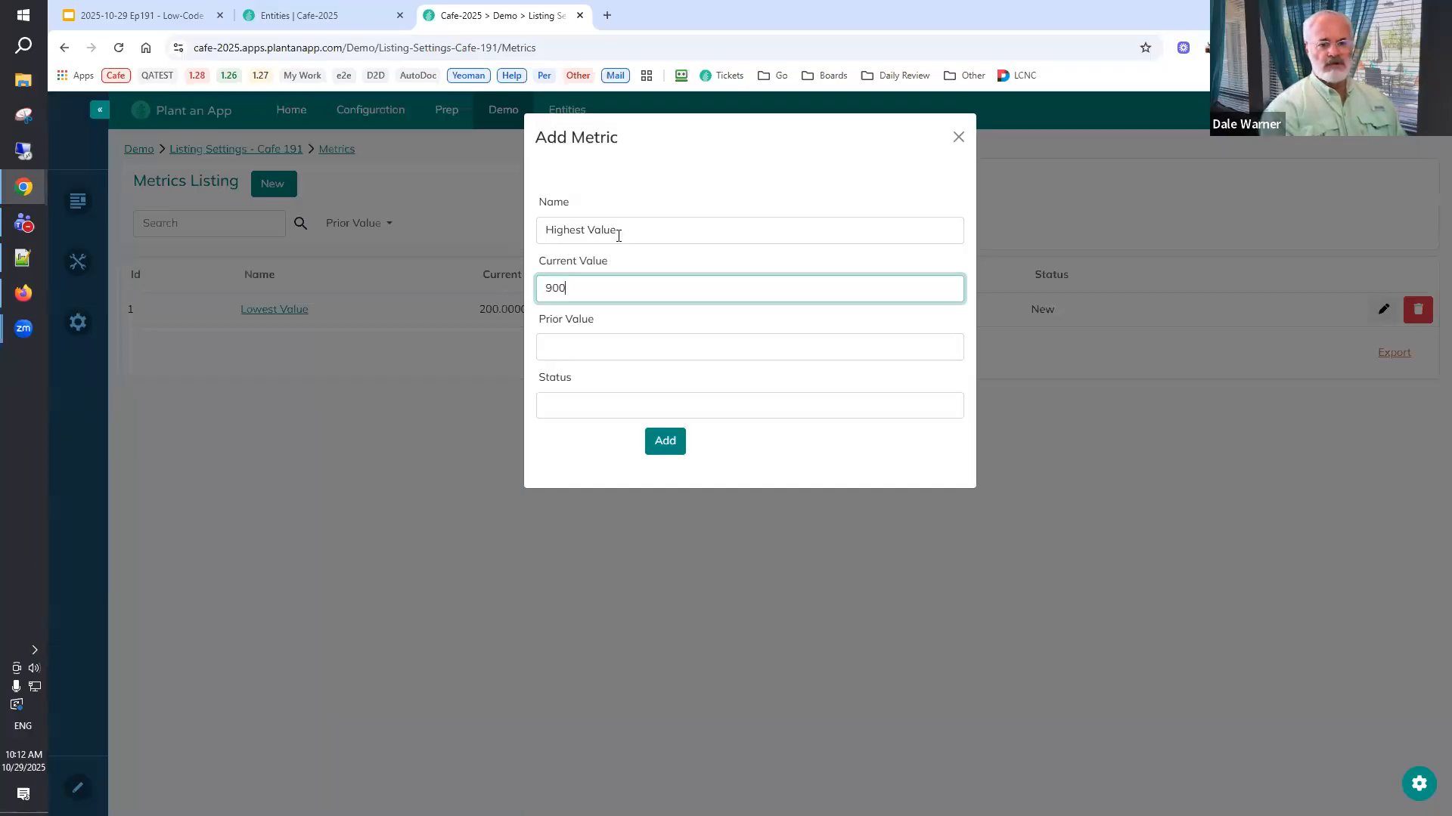
text(0)
key(Tab)
key(Tab)
text(New)
key(Return)
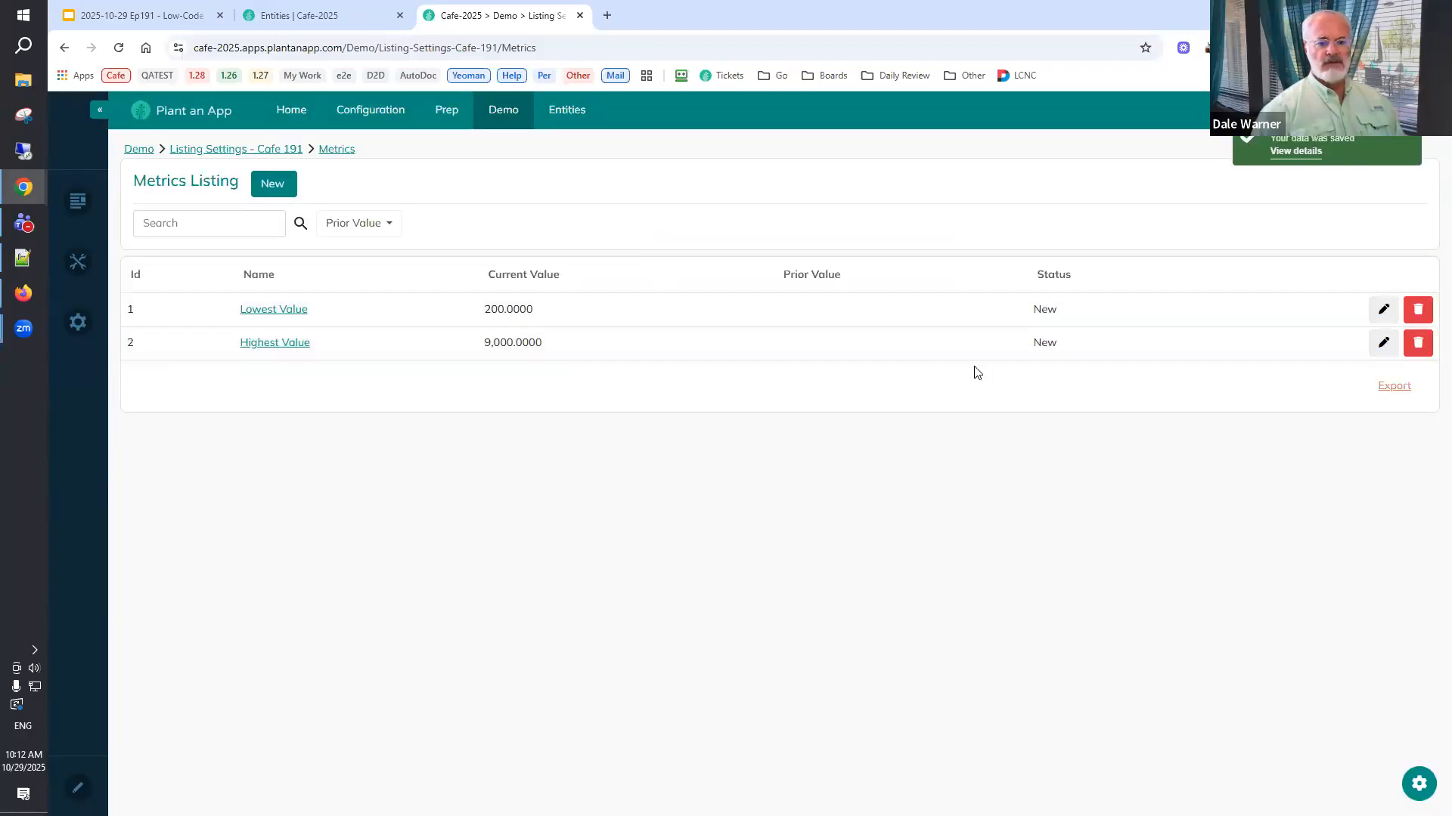
Change the Highest Value metric's current value to 900 and save the record.
click(1373, 352)
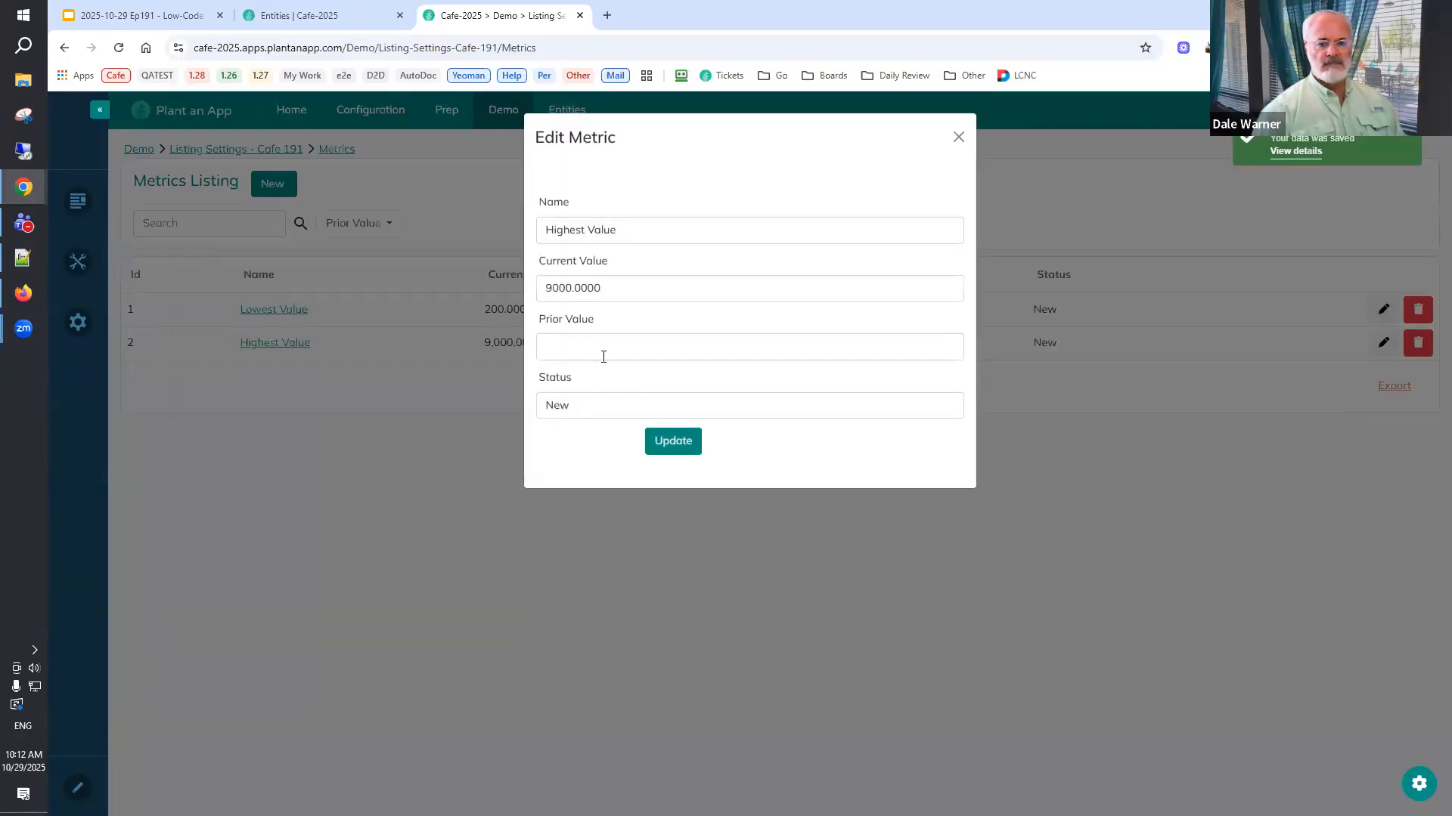
click(559, 288)
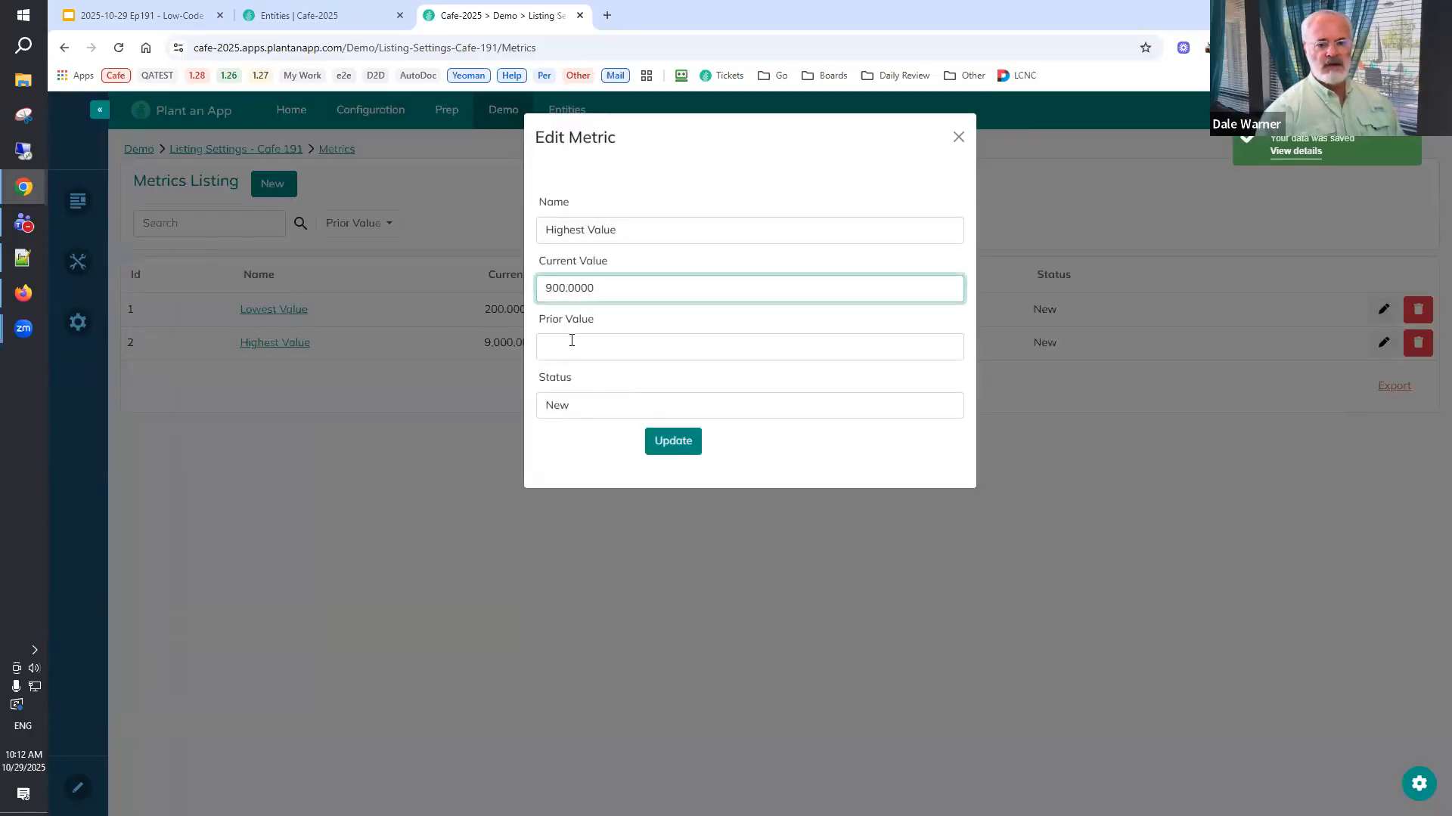
key(Return)
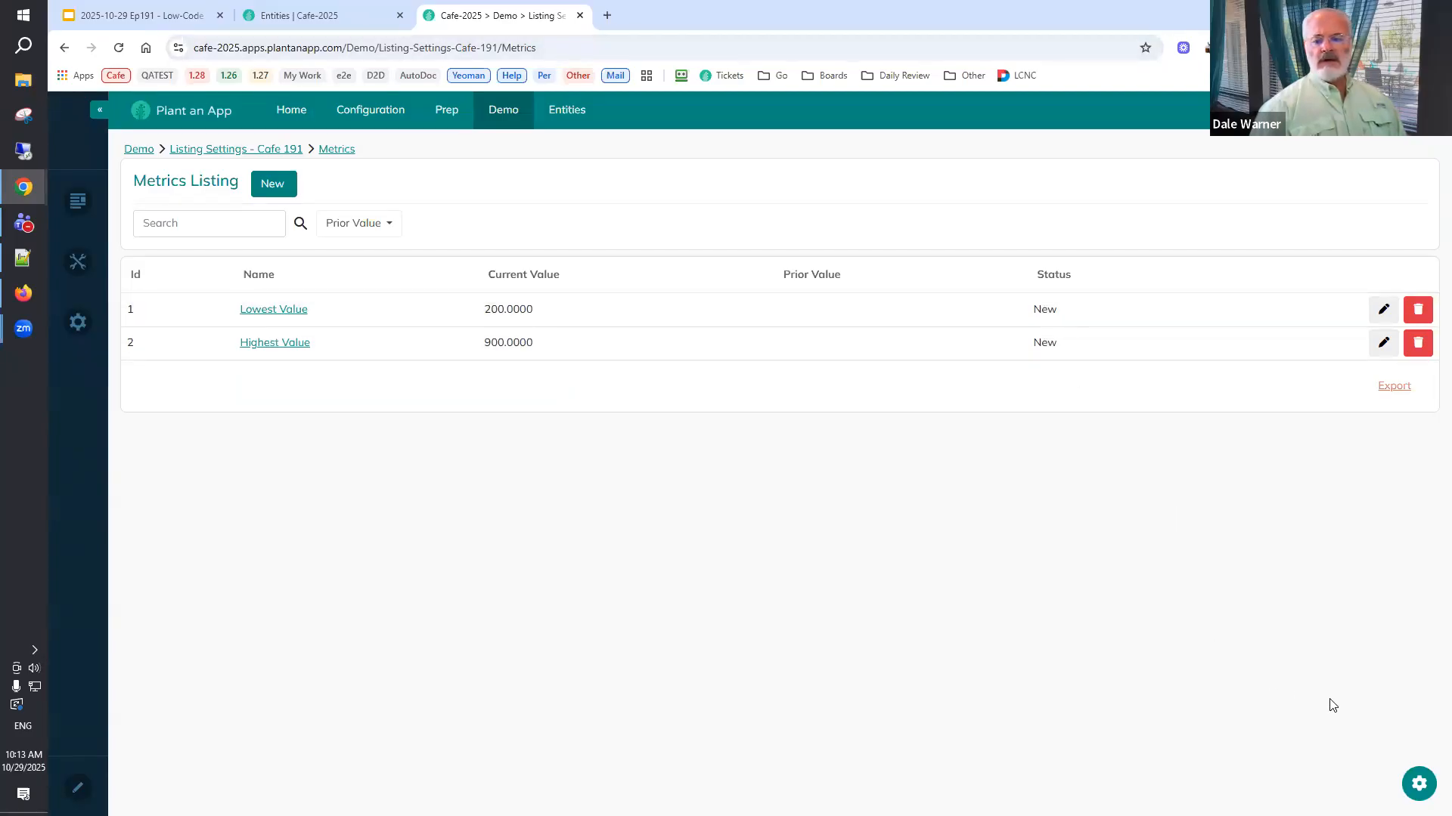
Open the Metrics Listing's full-screen grid management in a new browser tab and leave page edit mode on the Metrics page.
click(1424, 790)
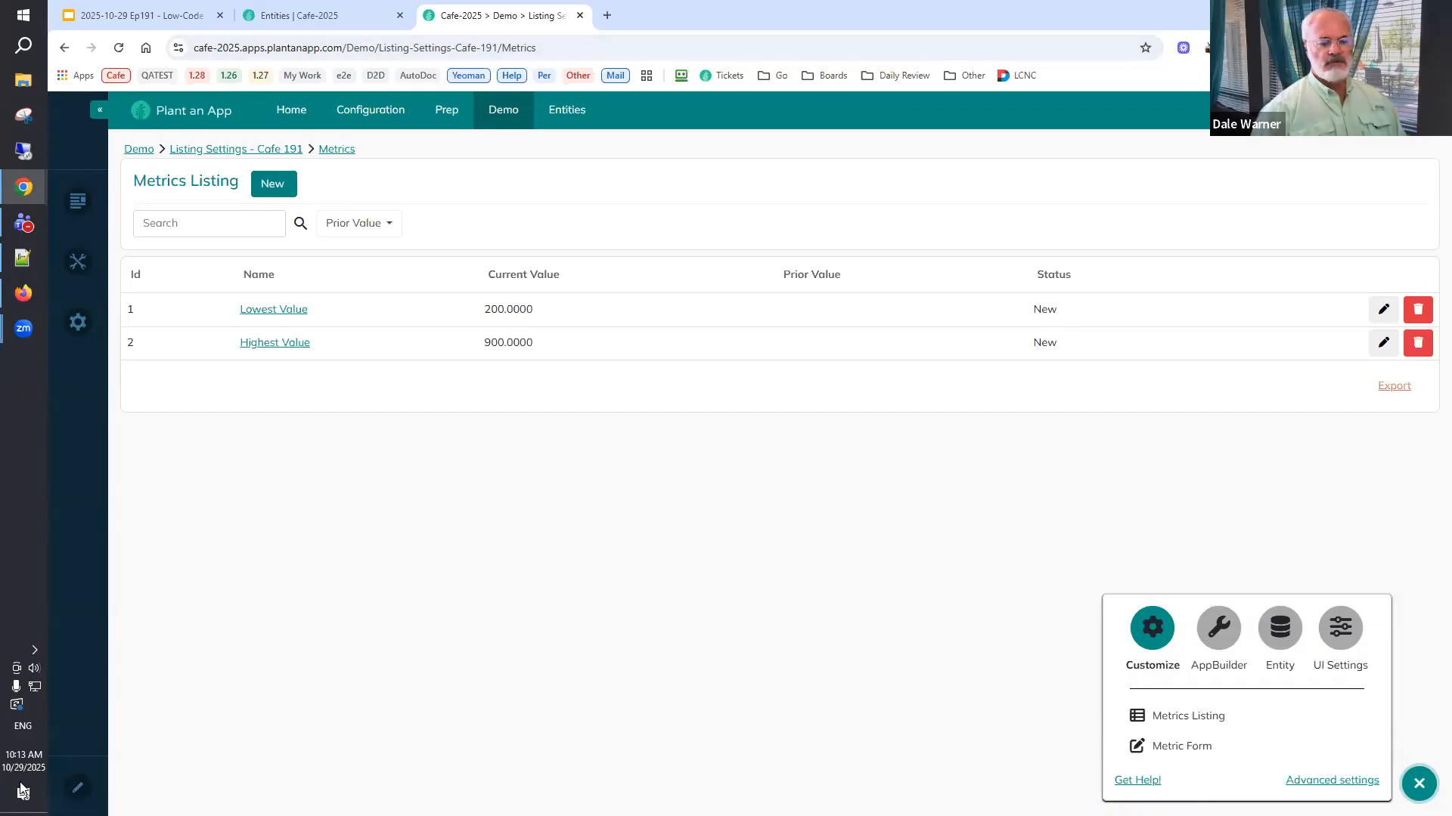
click(80, 789)
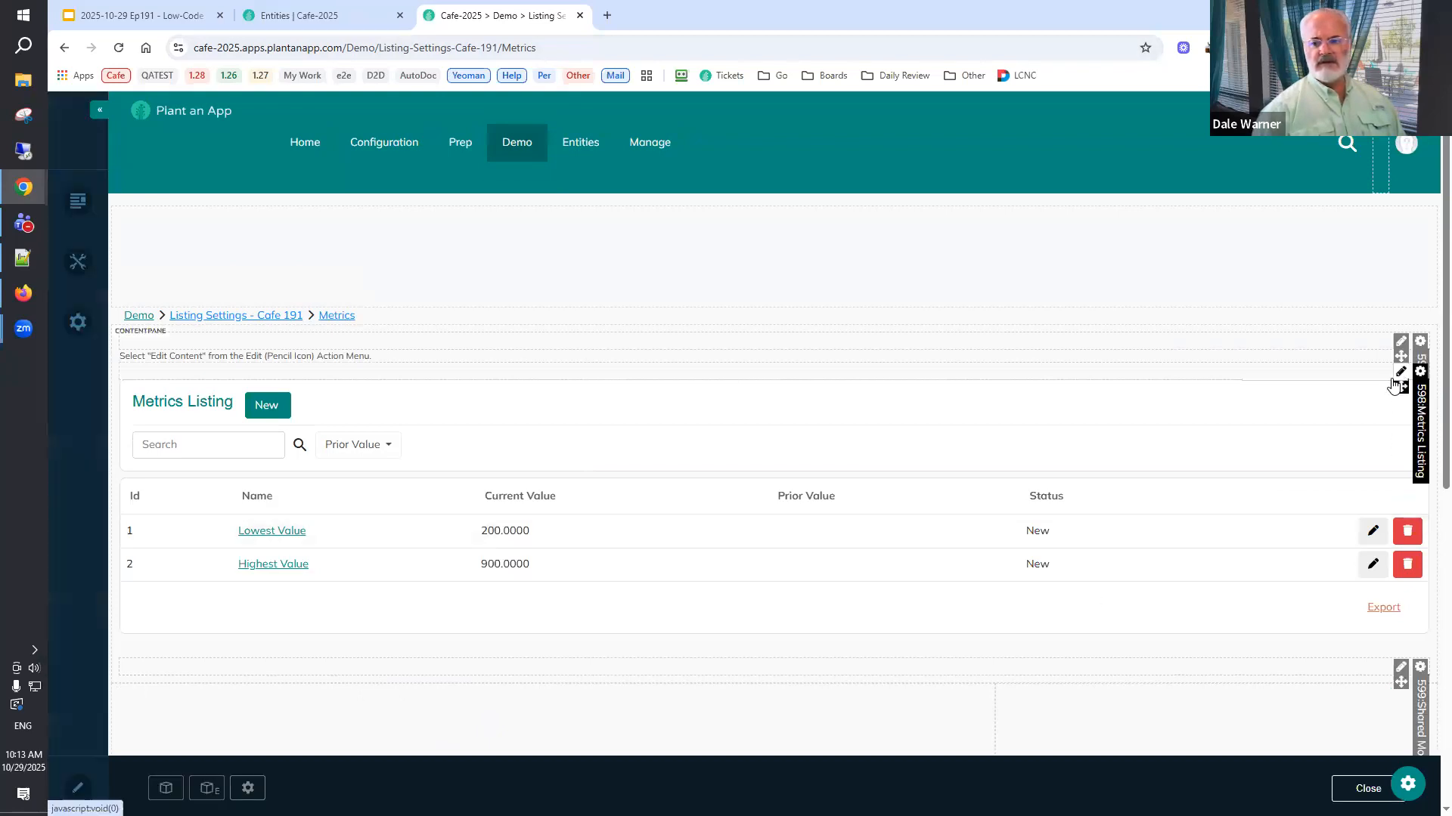
mouse_move(1398, 375)
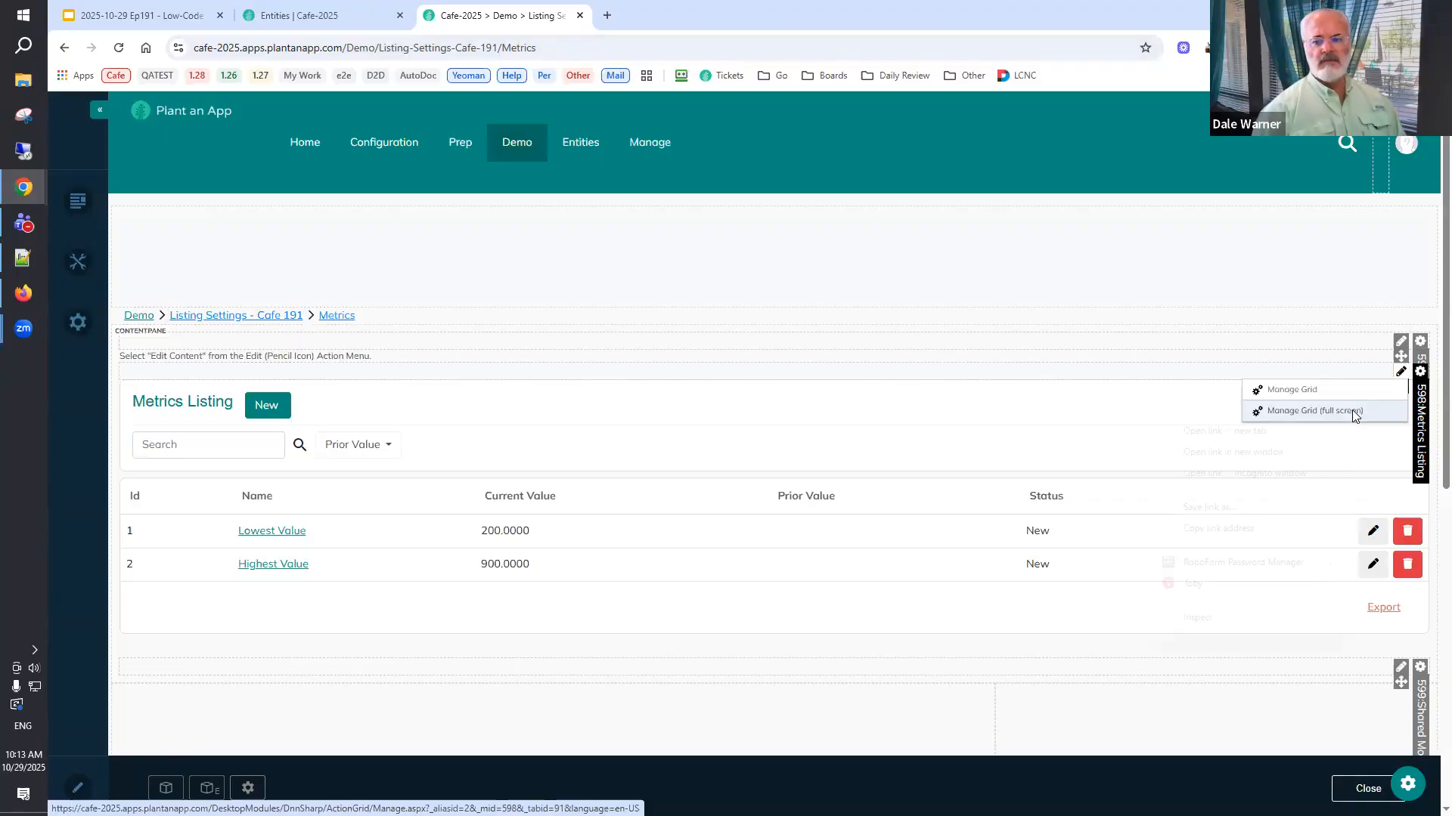
right_click(1352, 411)
click(1224, 431)
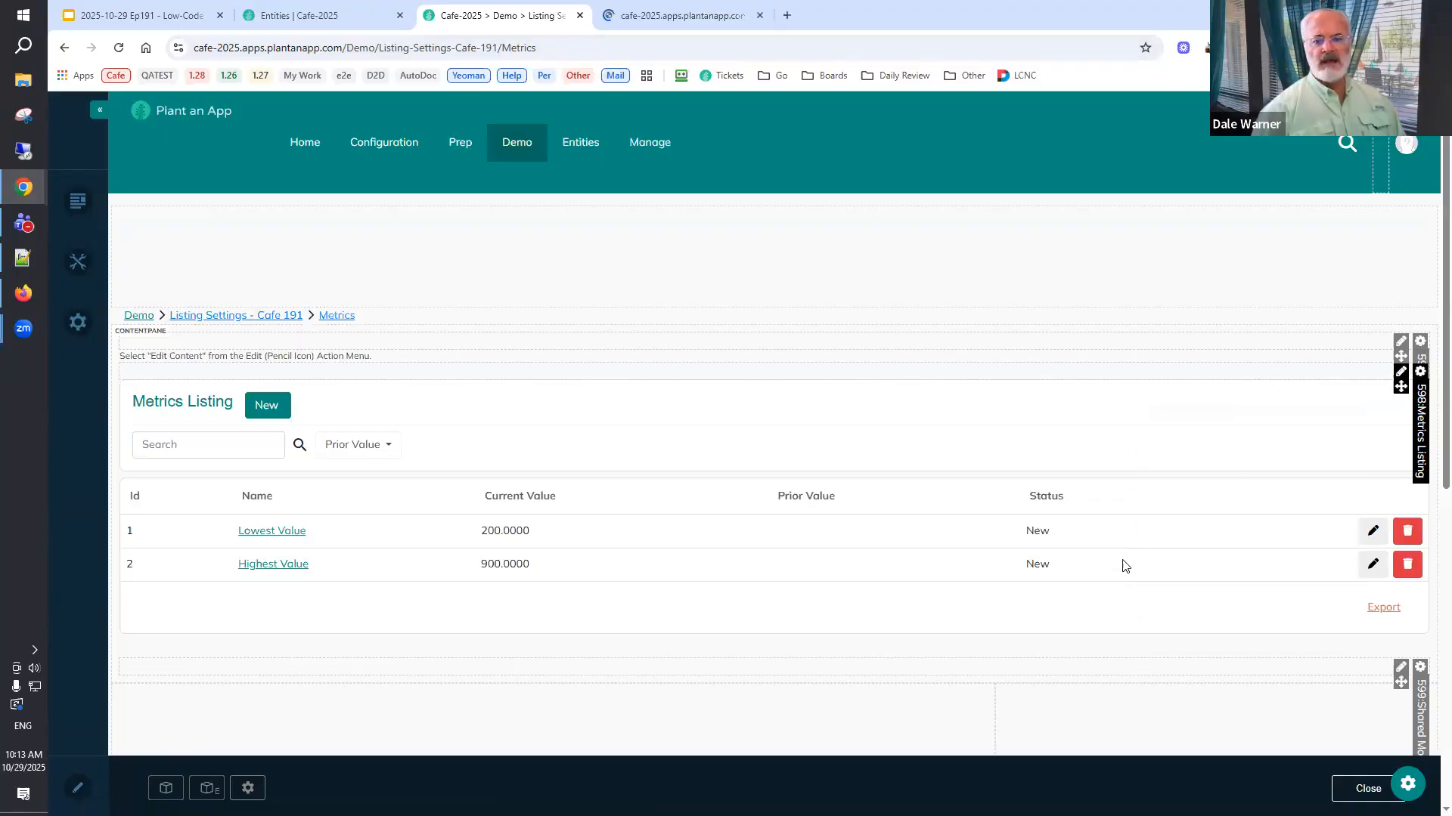
click(1340, 790)
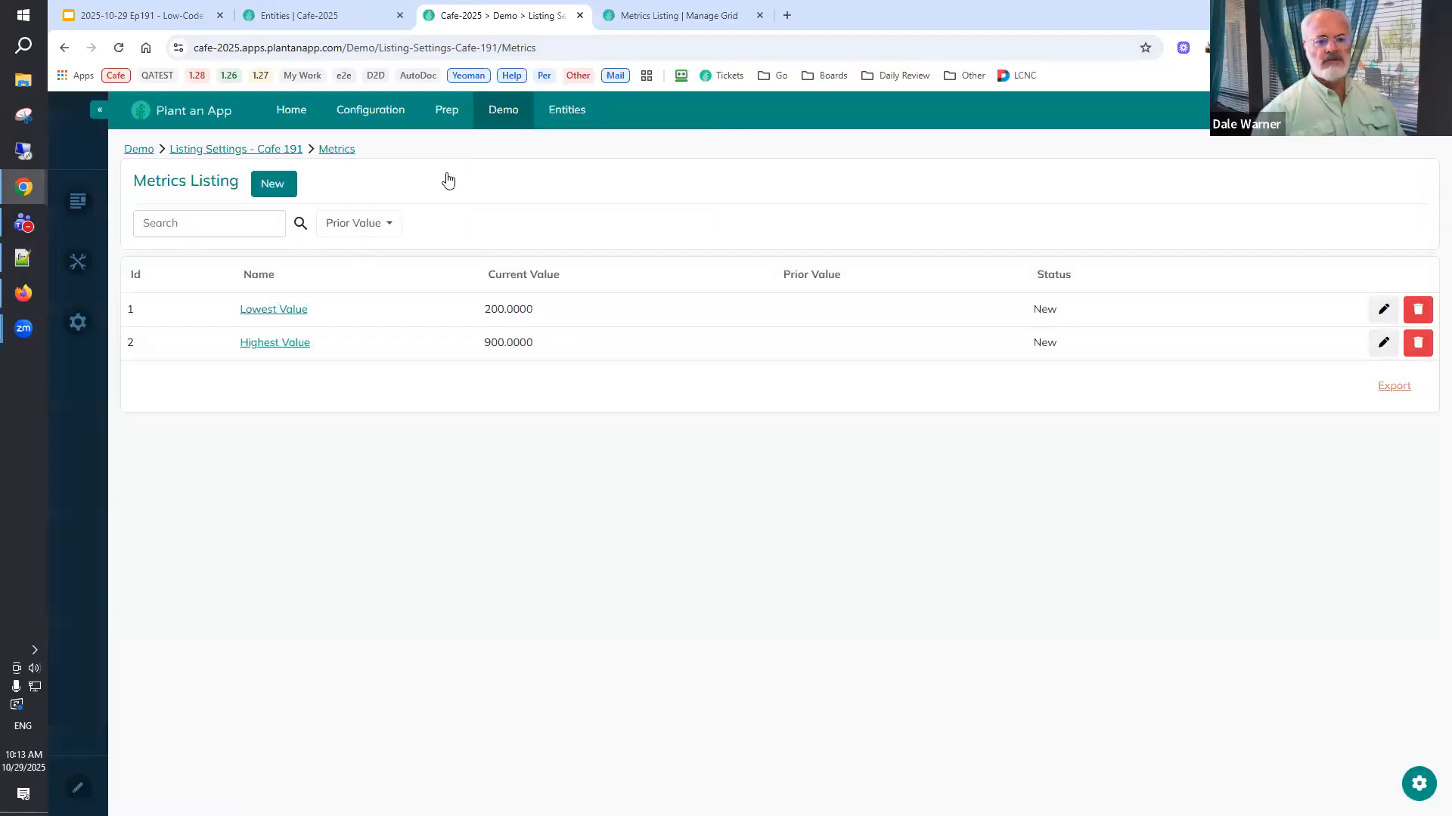
click(644, 14)
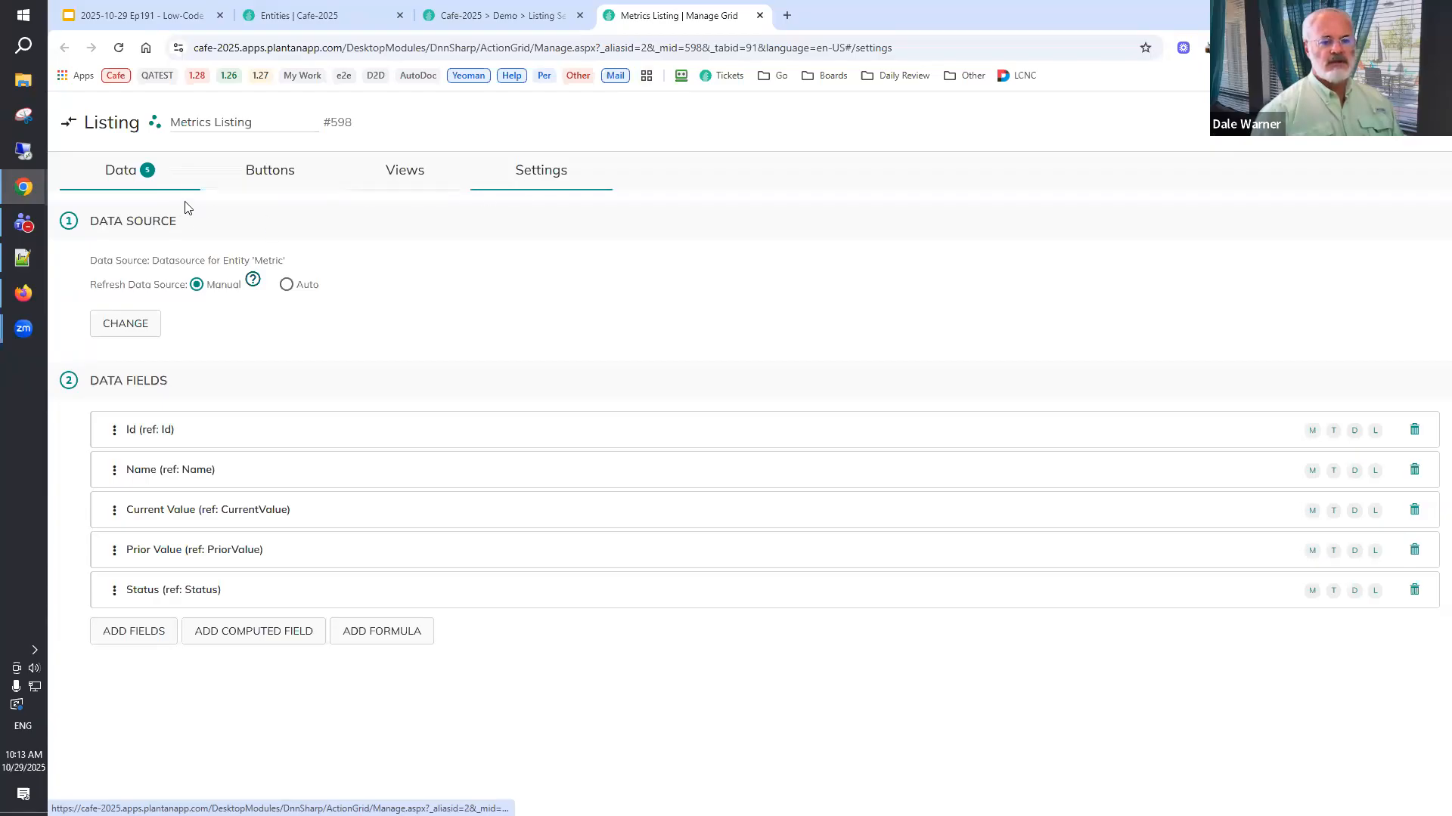
Examine the listing's data source options, keeping Metrics as the source, and the entity fields available for adding.
click(116, 323)
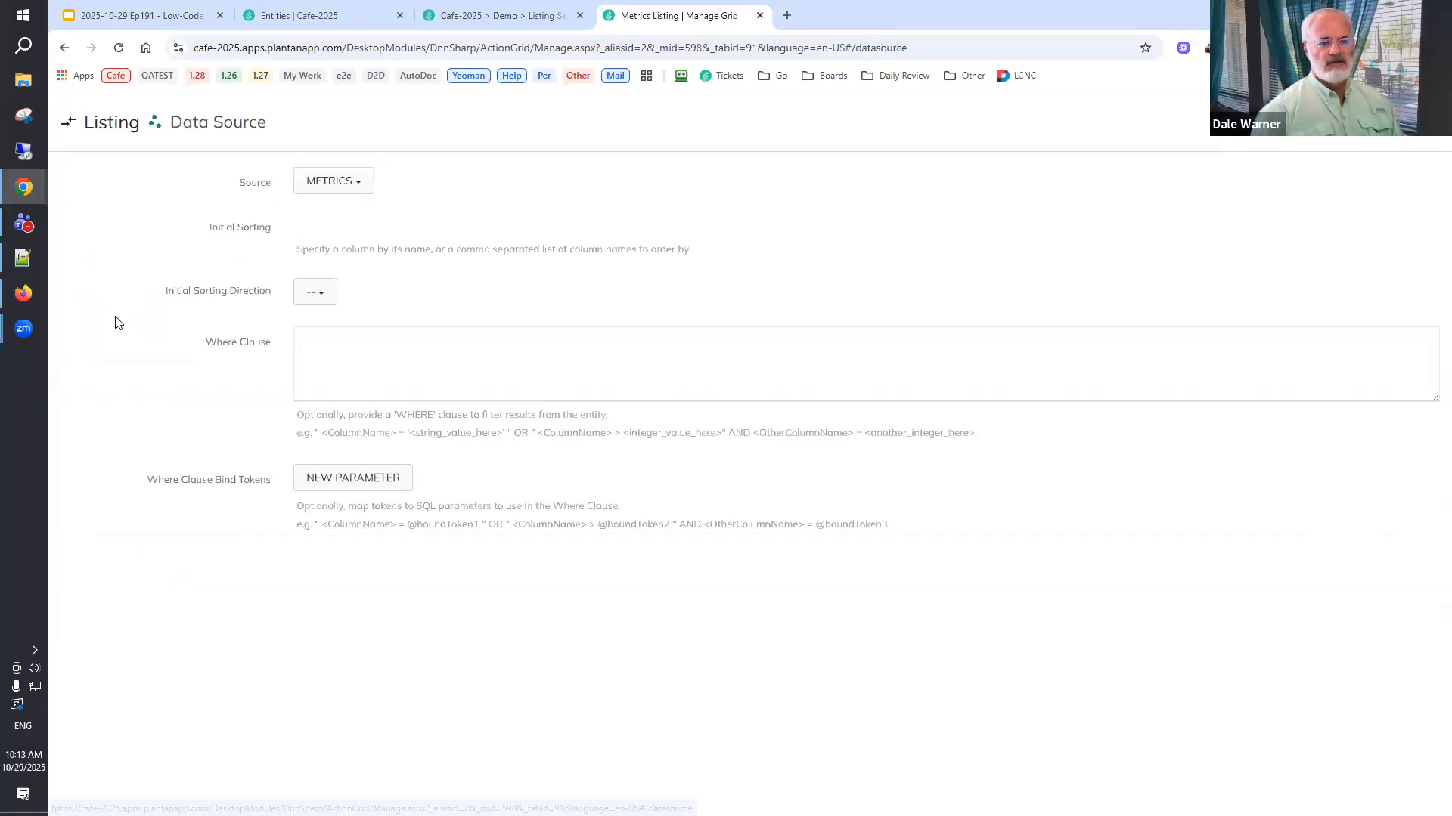
click(359, 190)
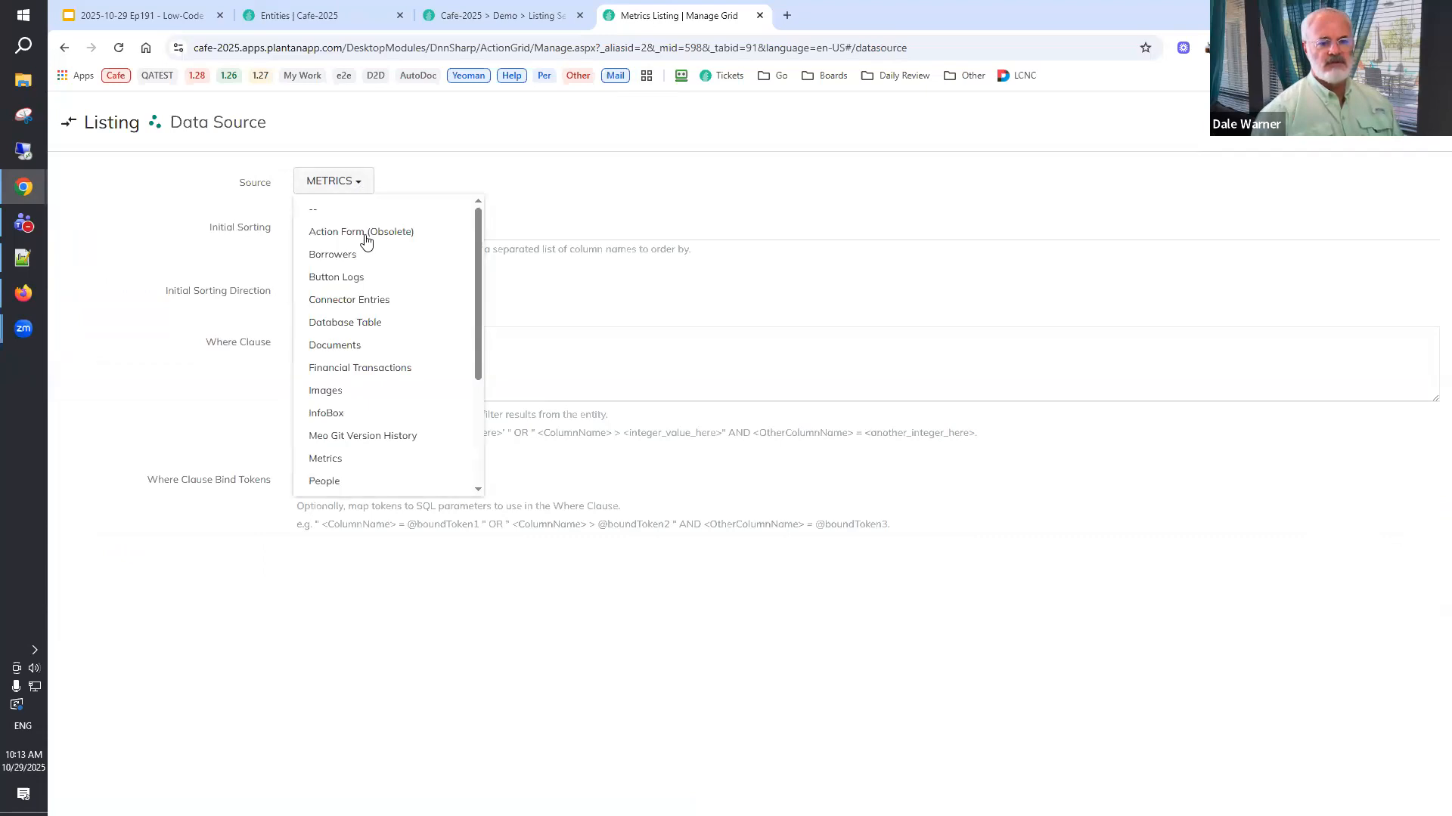
scroll(373, 275, down, 3)
scroll(376, 305, up, 2)
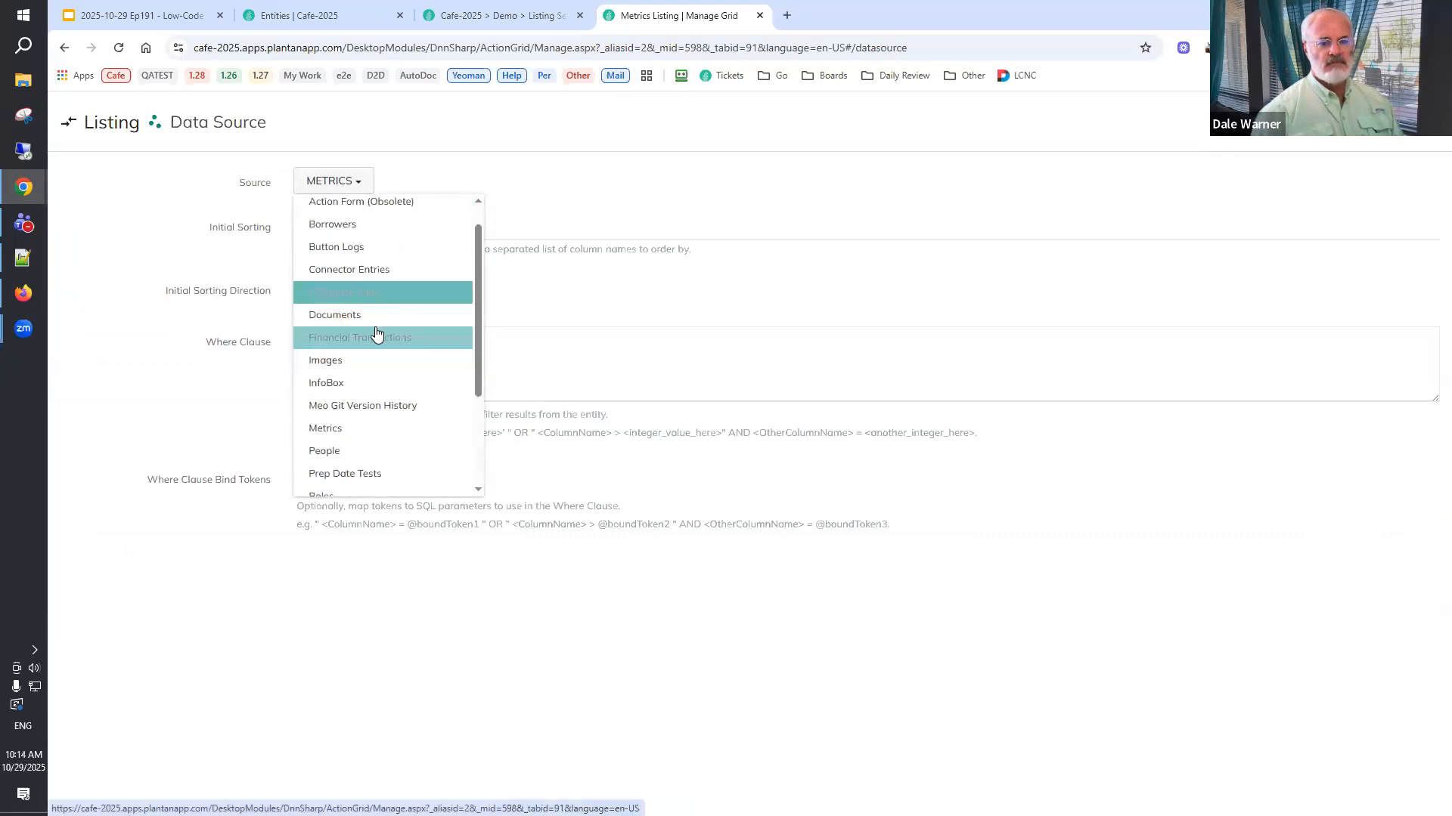
click(359, 430)
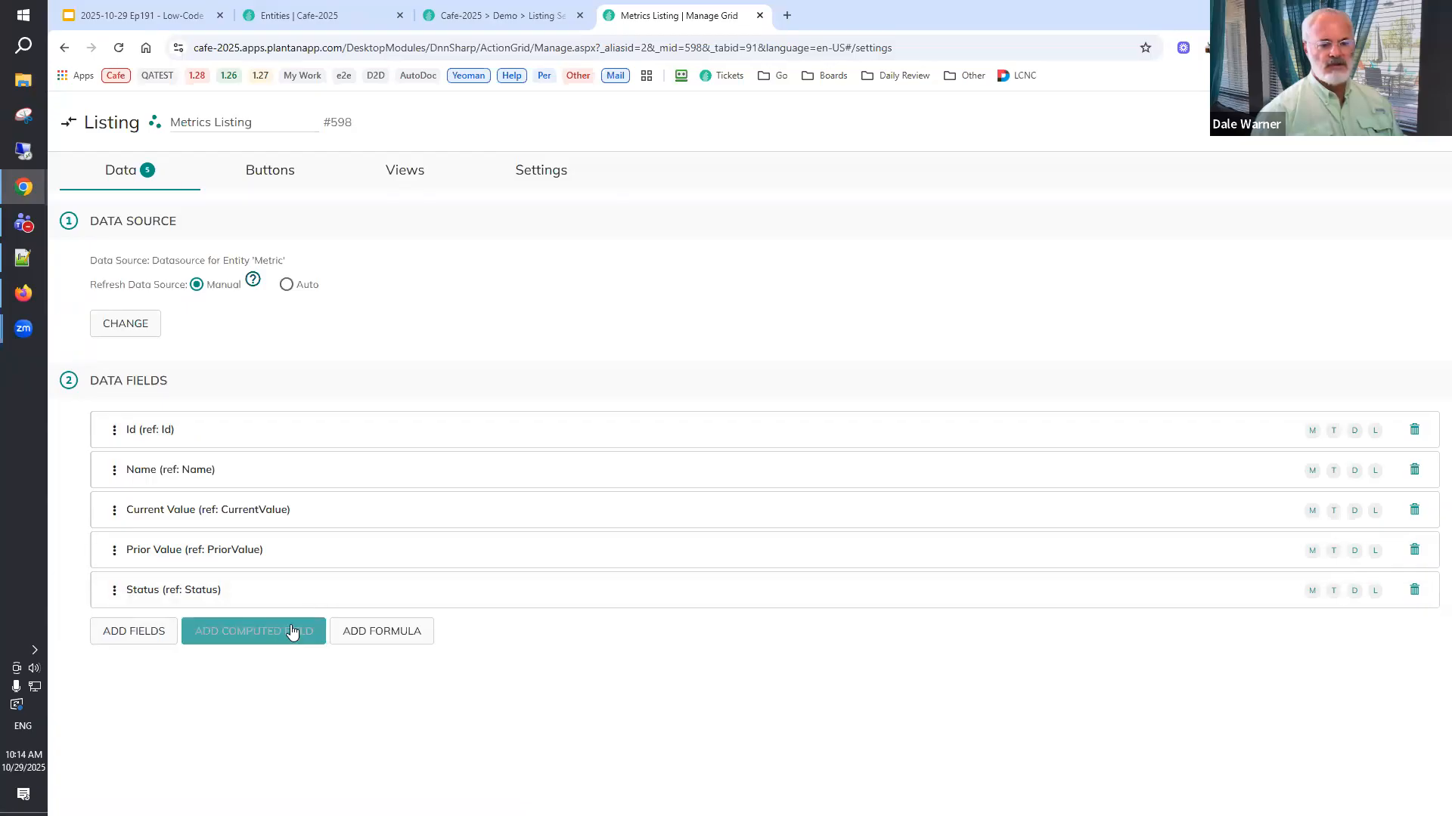
click(136, 641)
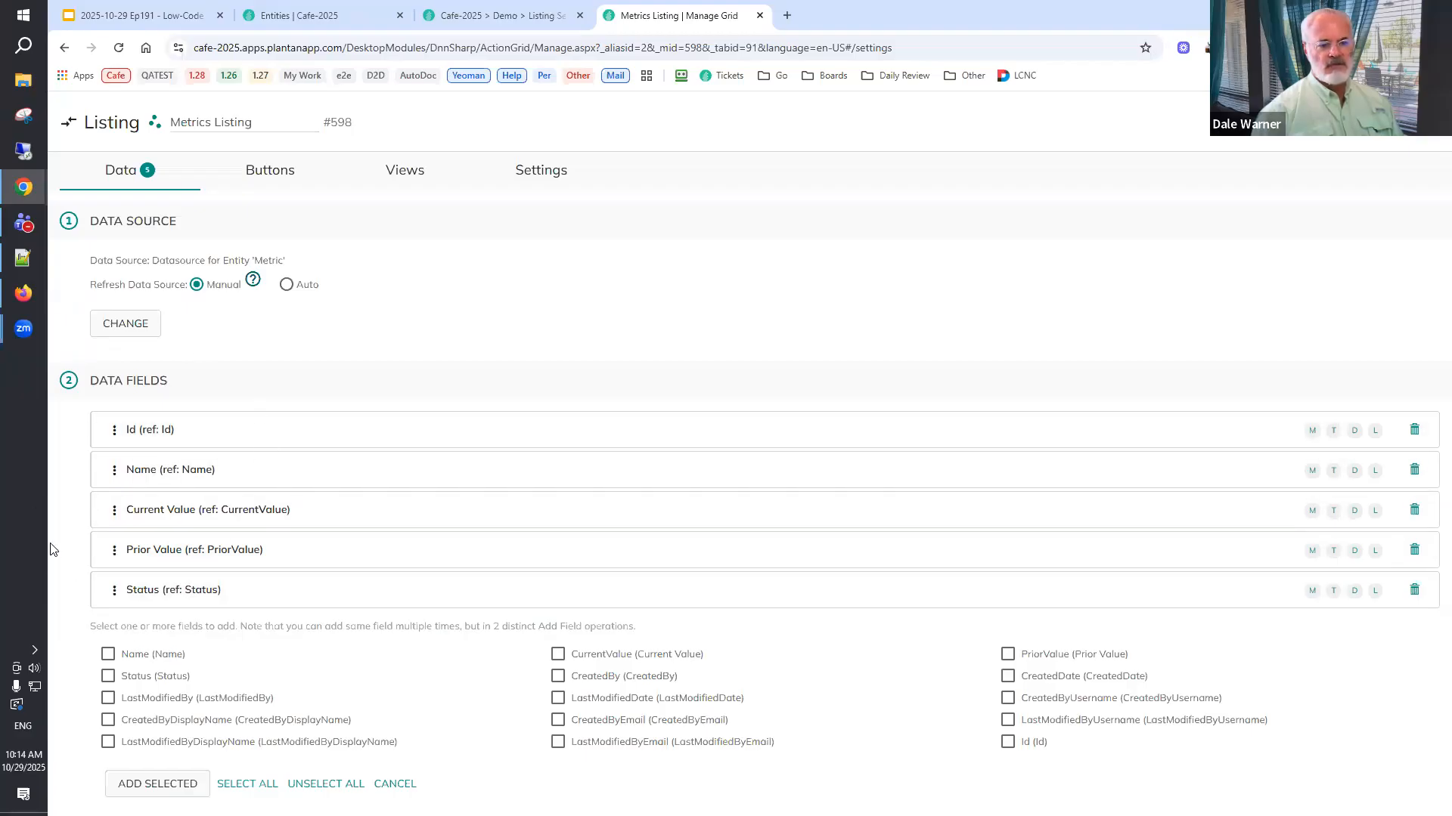
Compare the listing's configured item and root buttons with those shown on the live Metrics page.
click(282, 177)
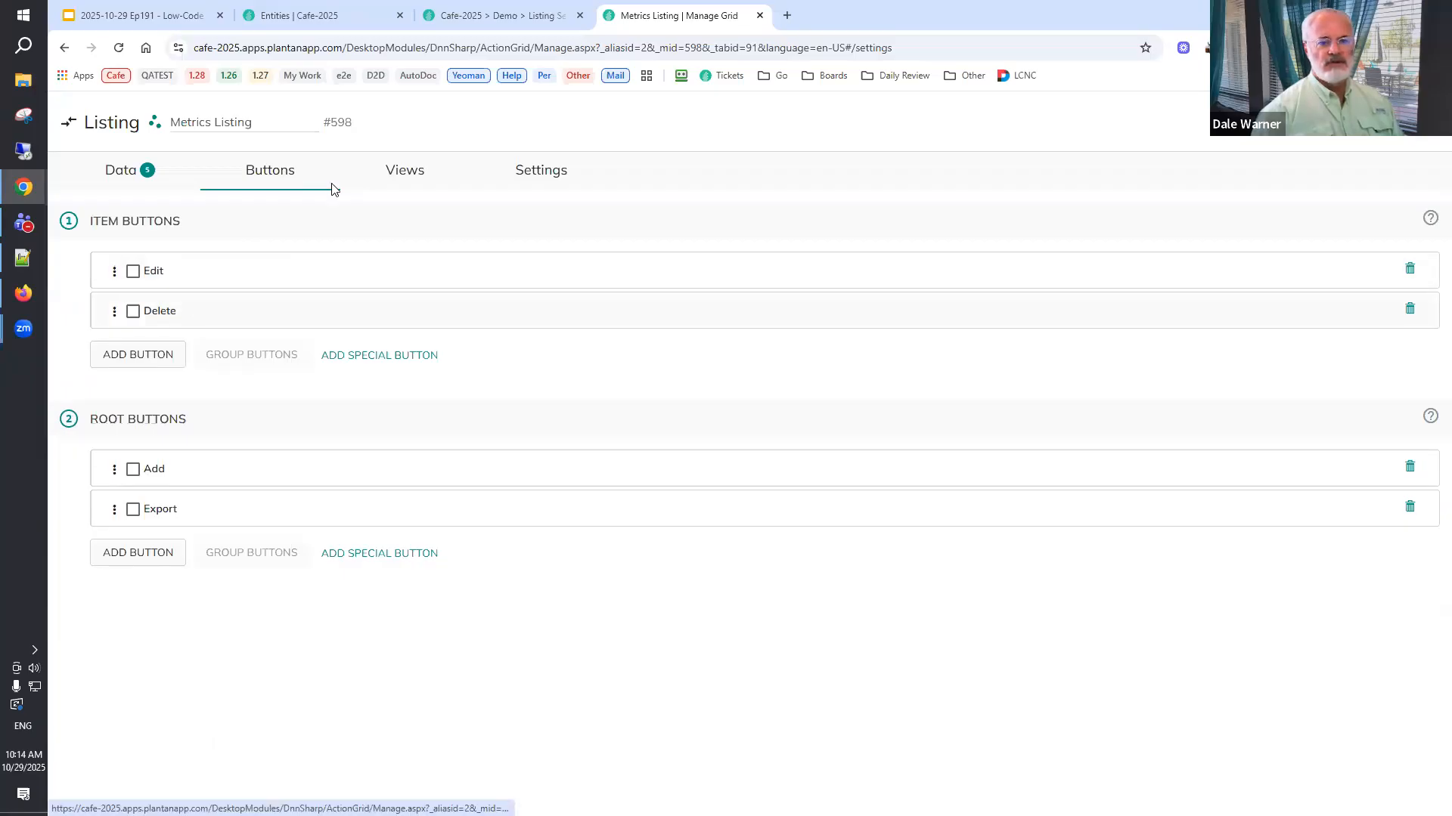
click(485, 27)
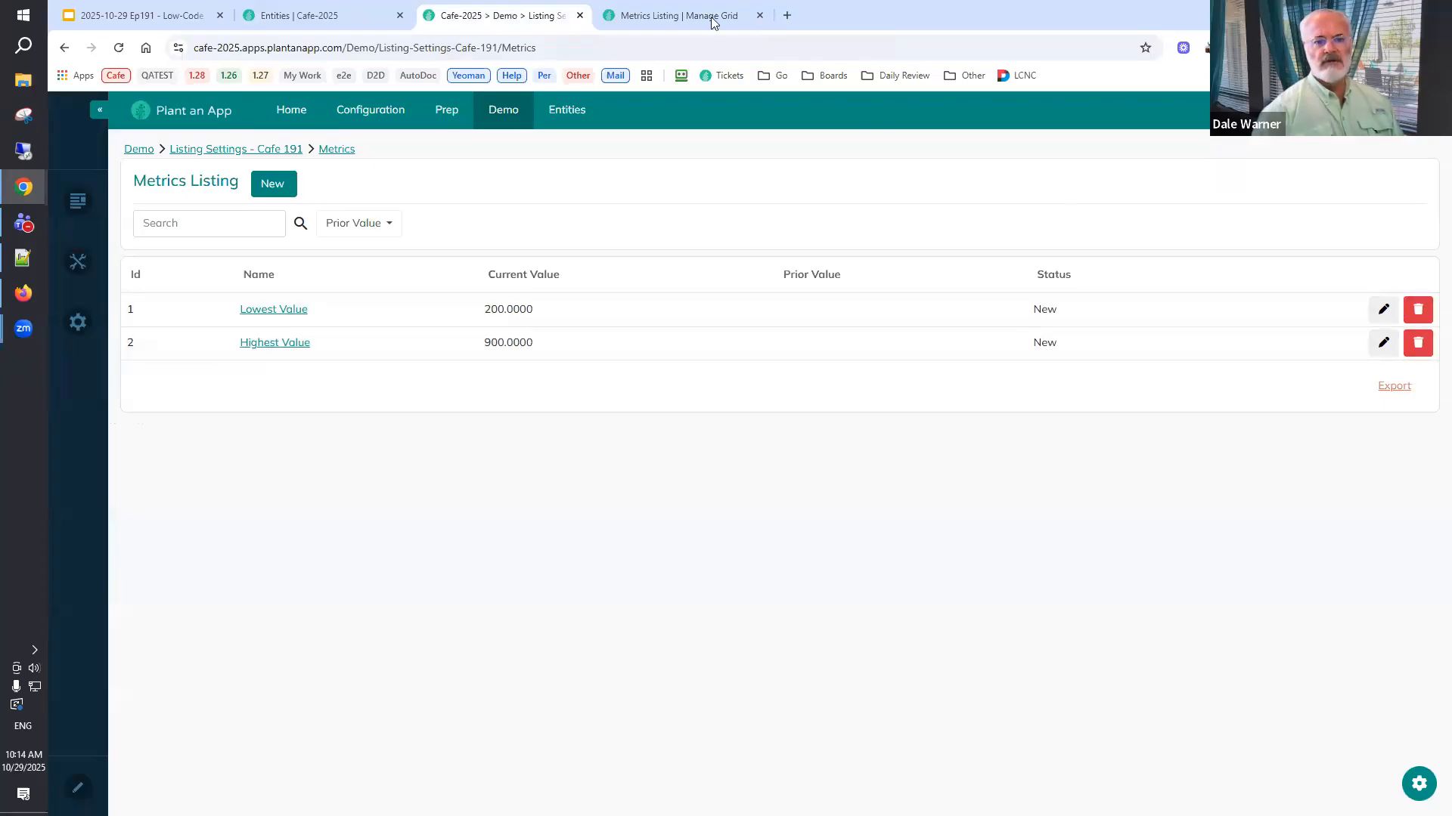
click(649, 15)
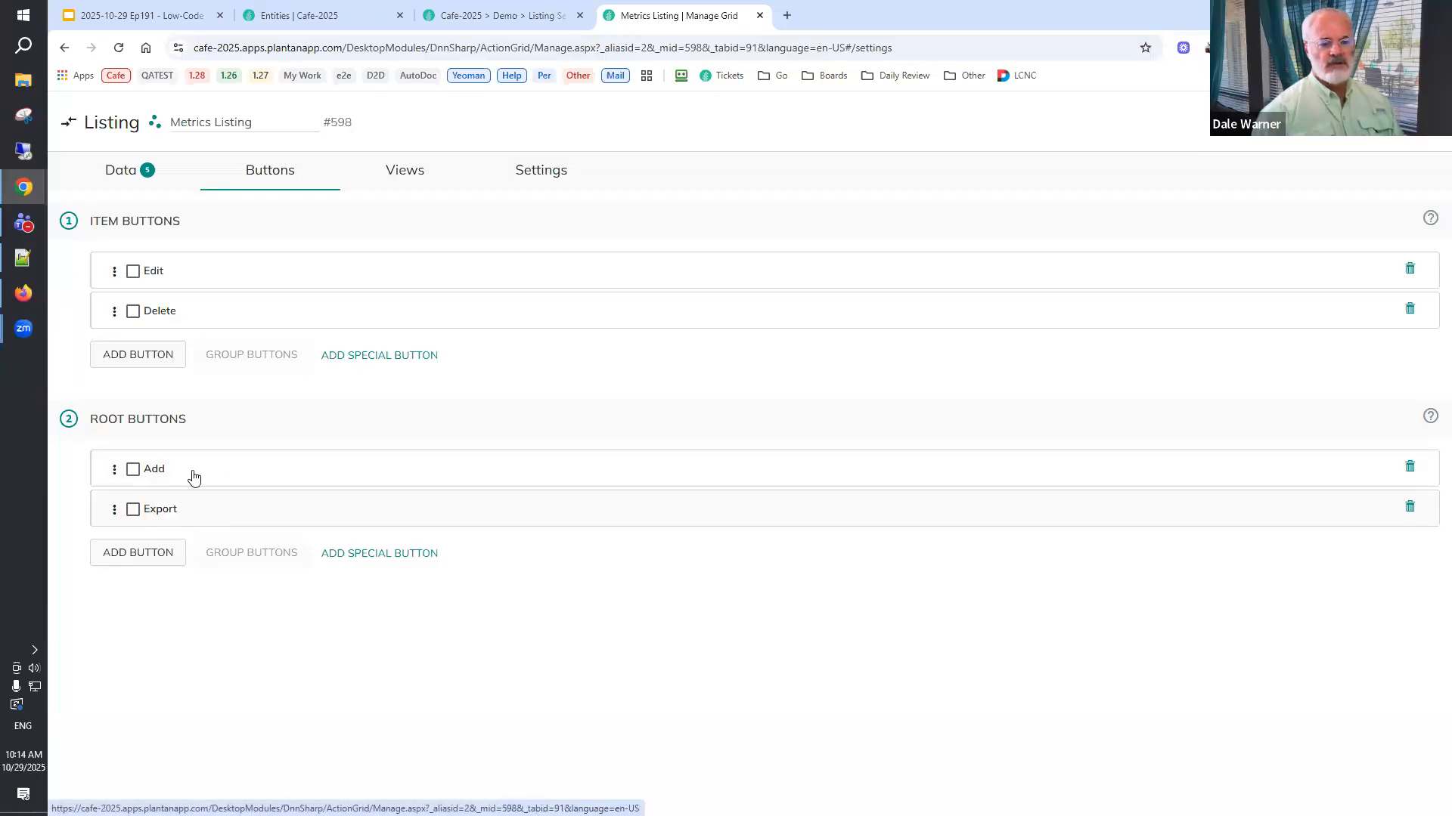
click(500, 16)
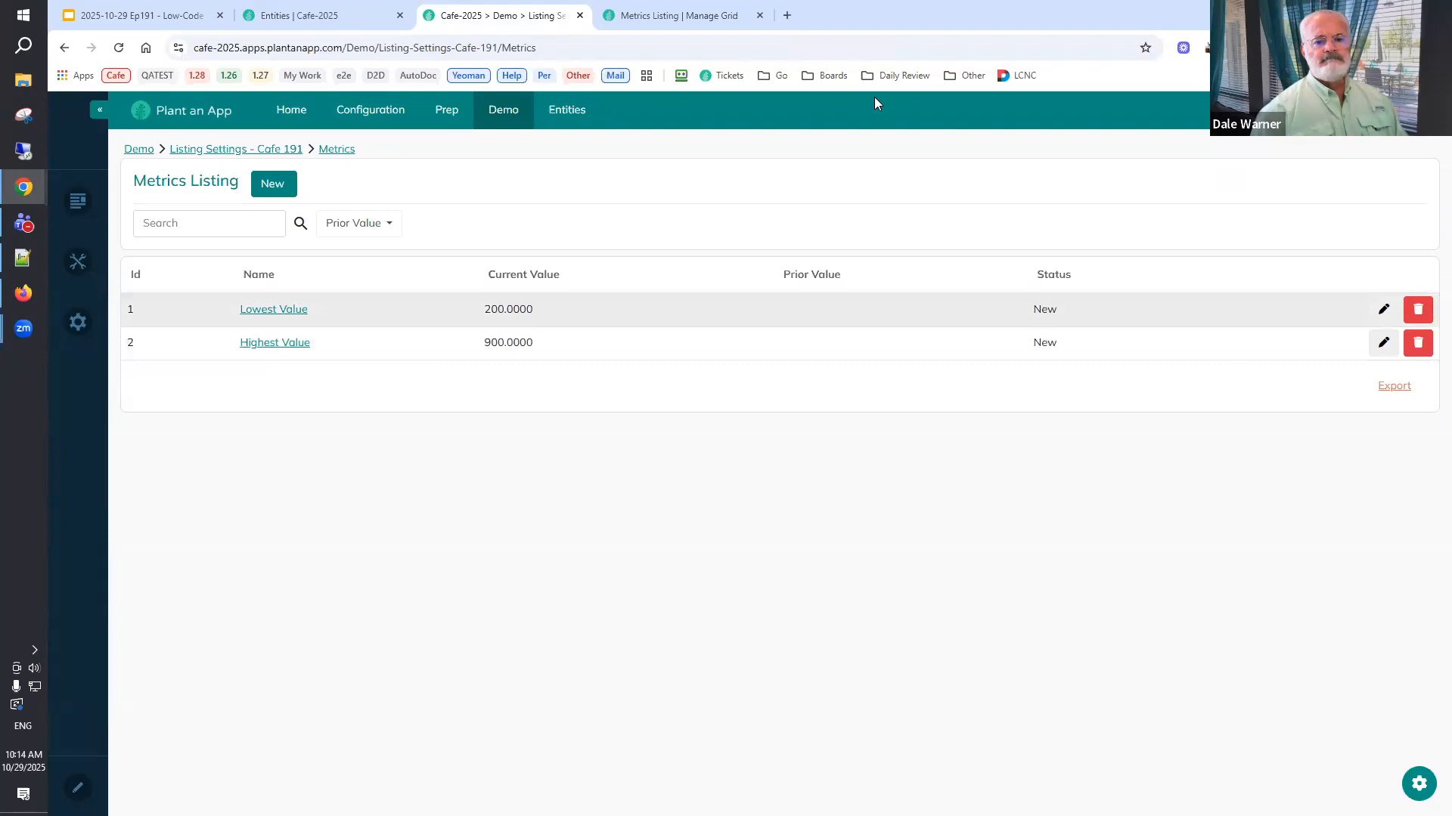
Review the Metrics Listing's available views and its general settings in the grid configuration.
click(695, 19)
click(388, 176)
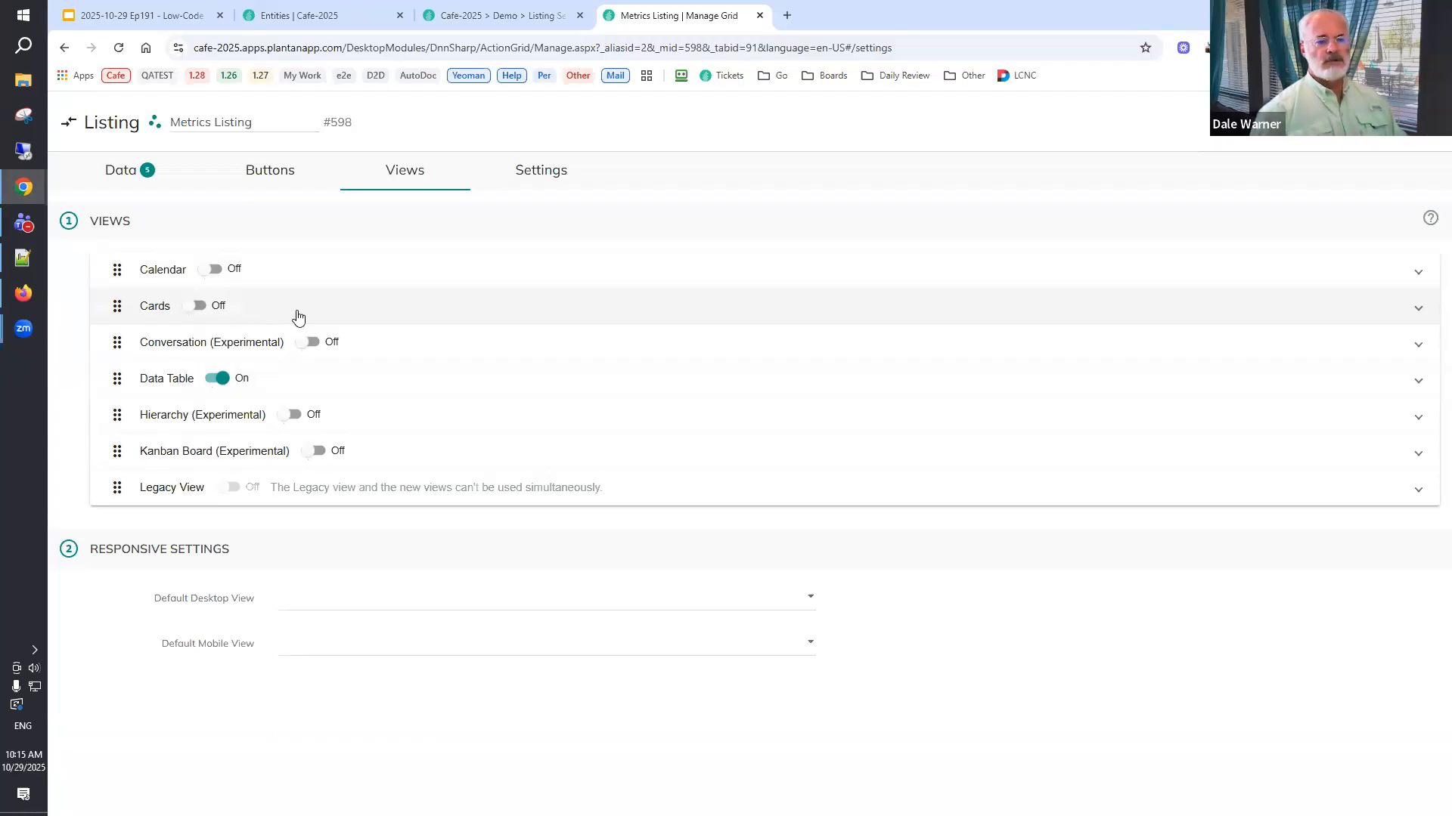
click(548, 189)
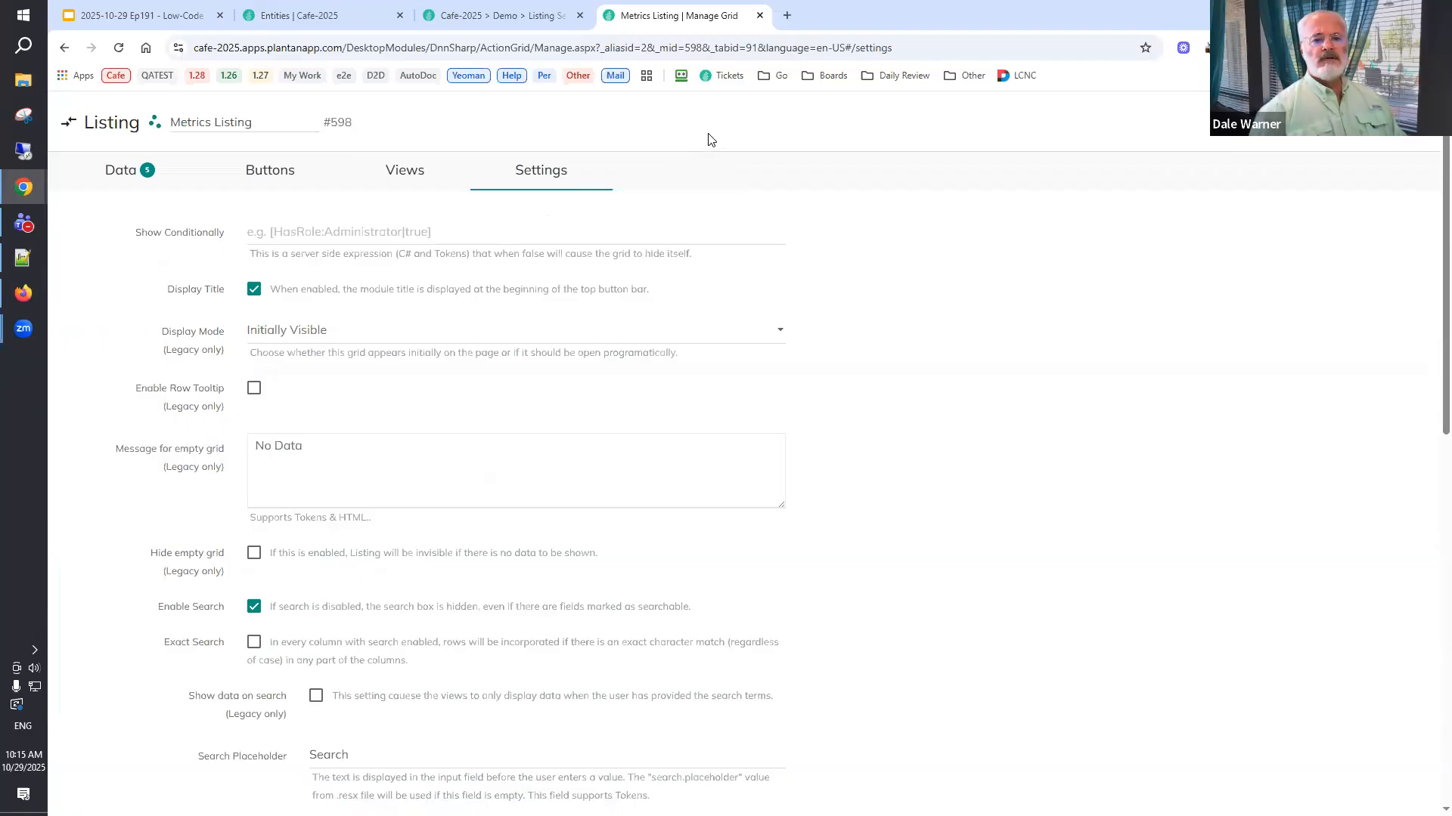
Switch to the Low-Code Café presentation in Google Slides and show the Settings Discovery slide.
click(130, 20)
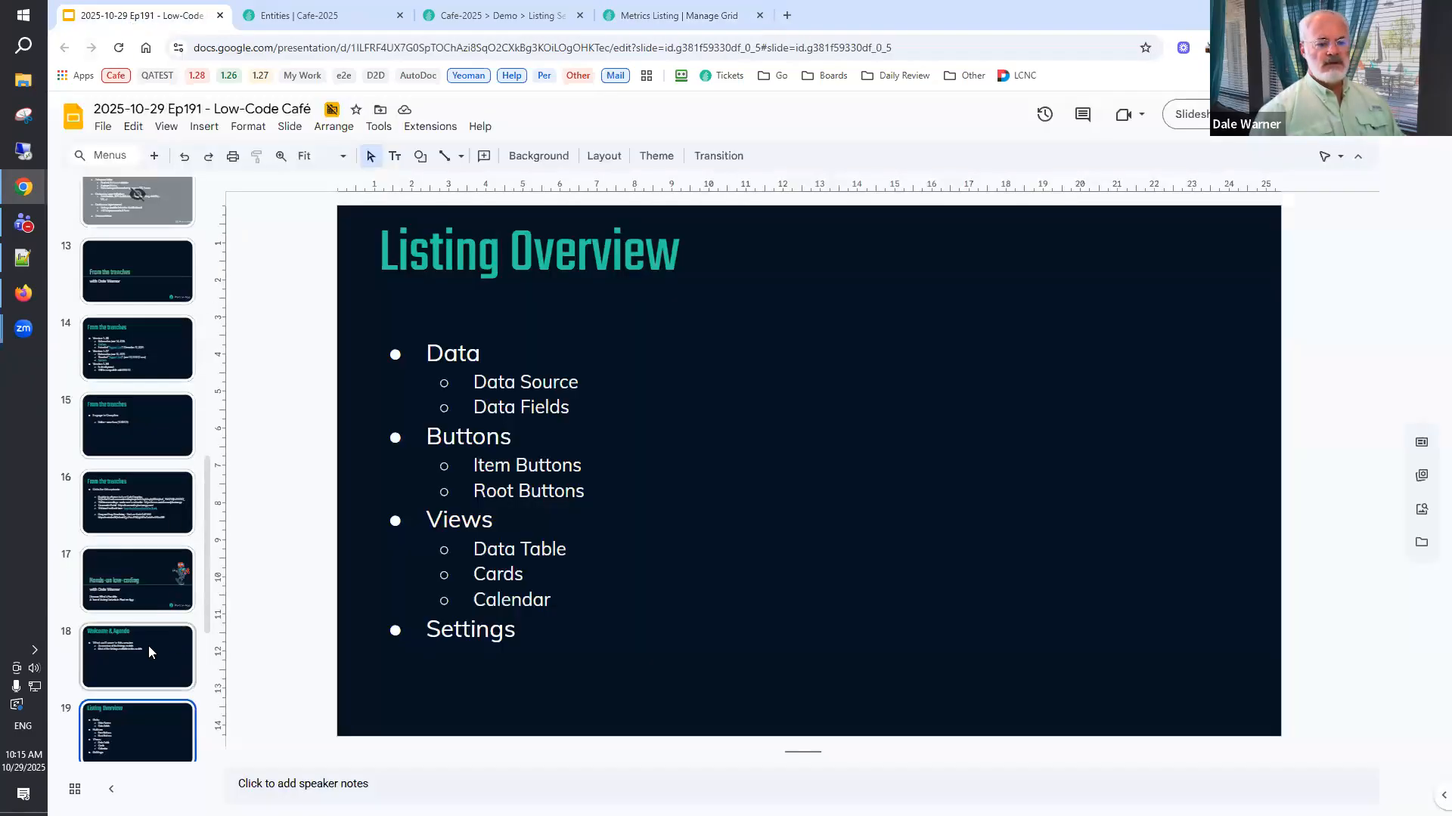
scroll(178, 604, down, 2)
scroll(177, 603, down, 4)
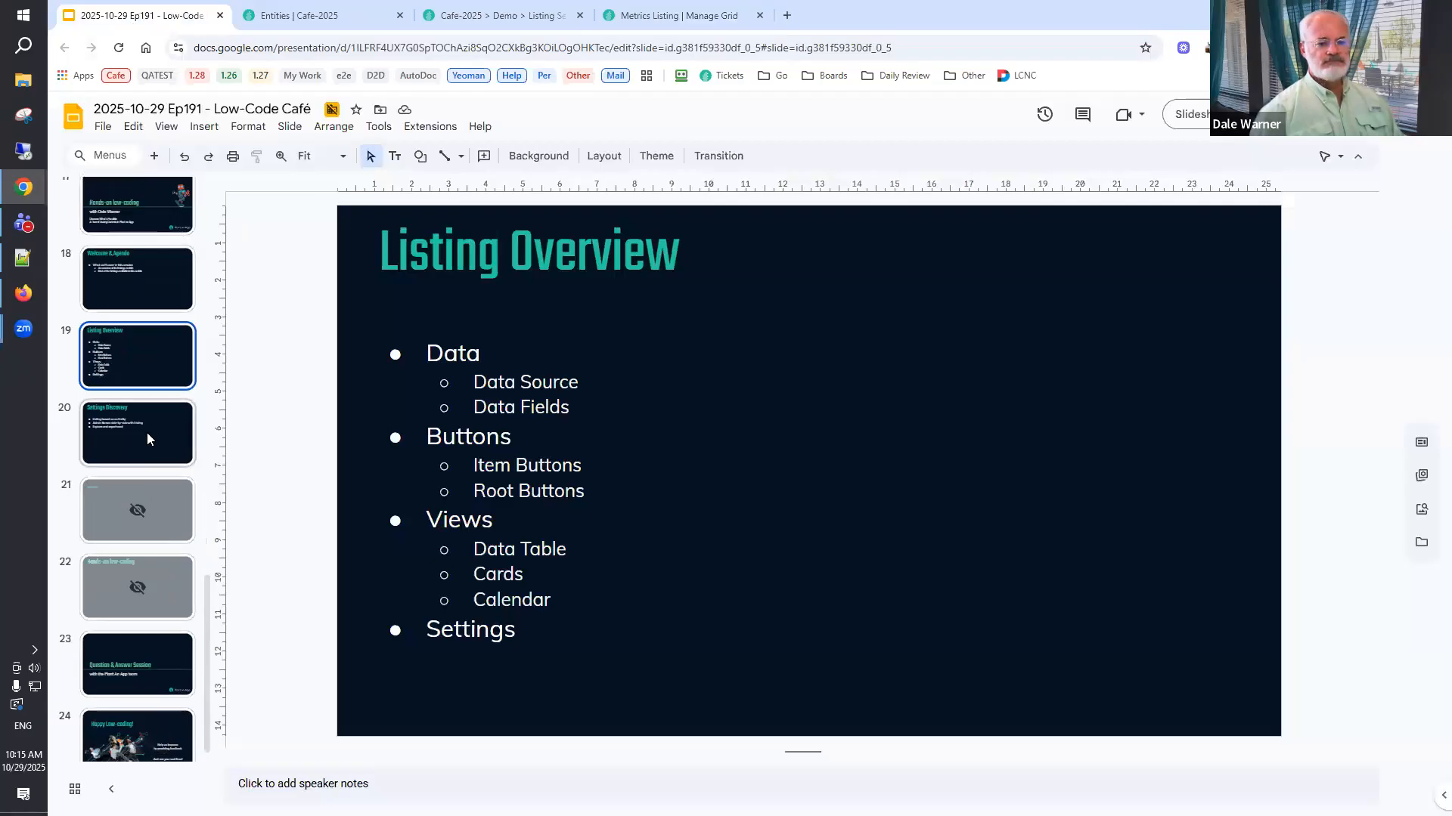
click(147, 438)
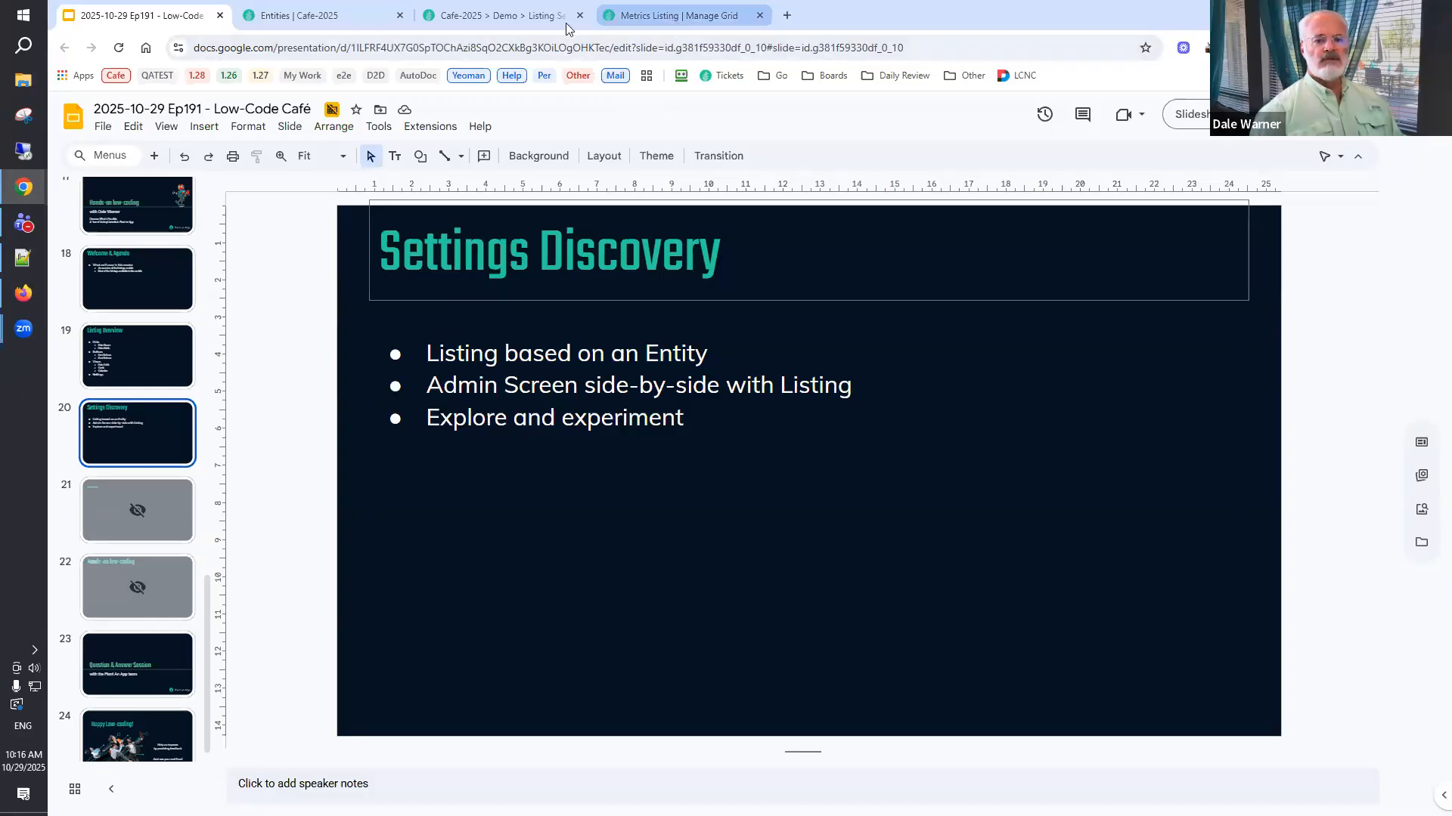
Detach the Metrics Listing configuration into its own browser window and arrange it side by side with the live Metrics page.
click(690, 23)
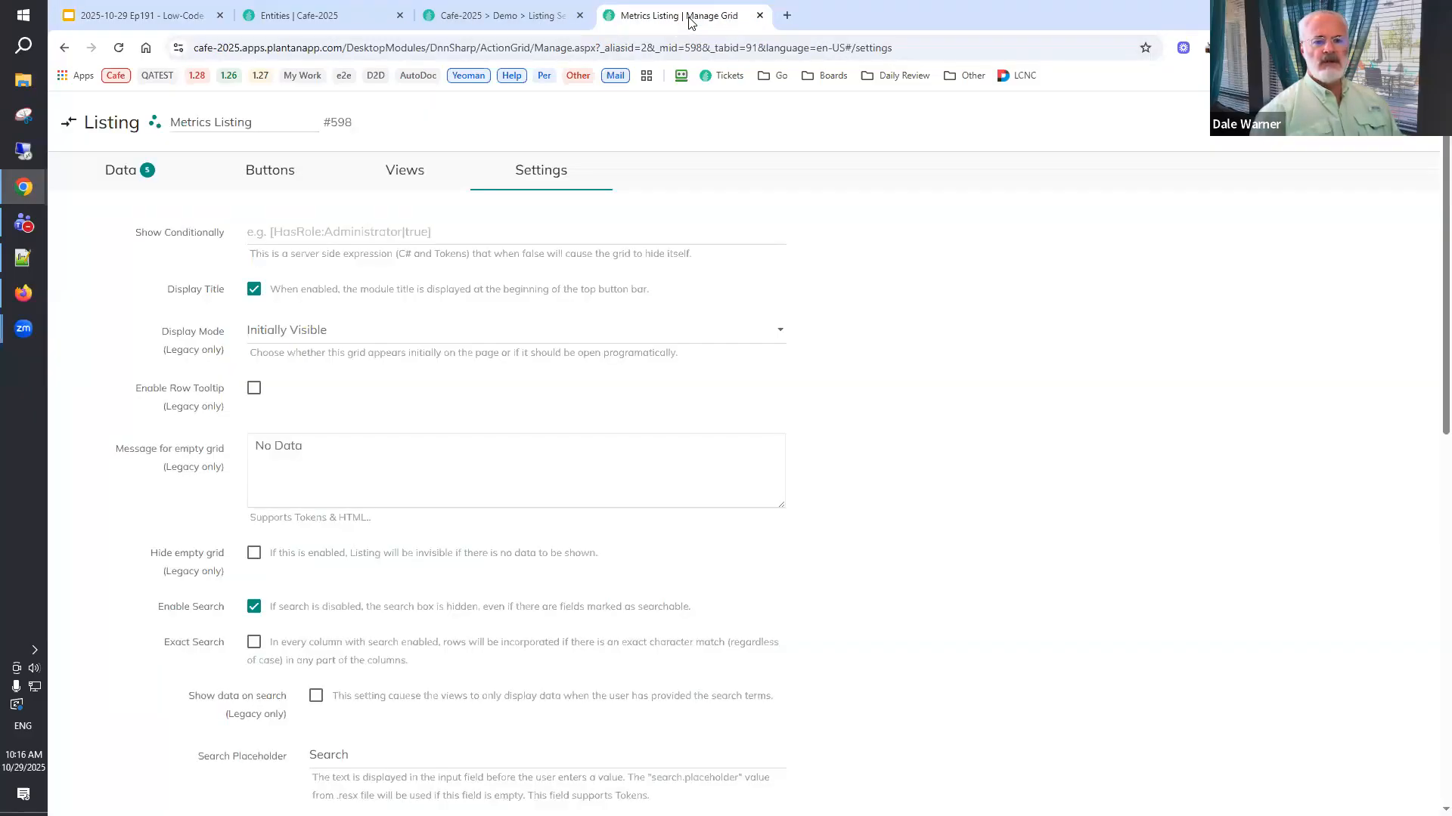
drag(689, 18, 523, 198)
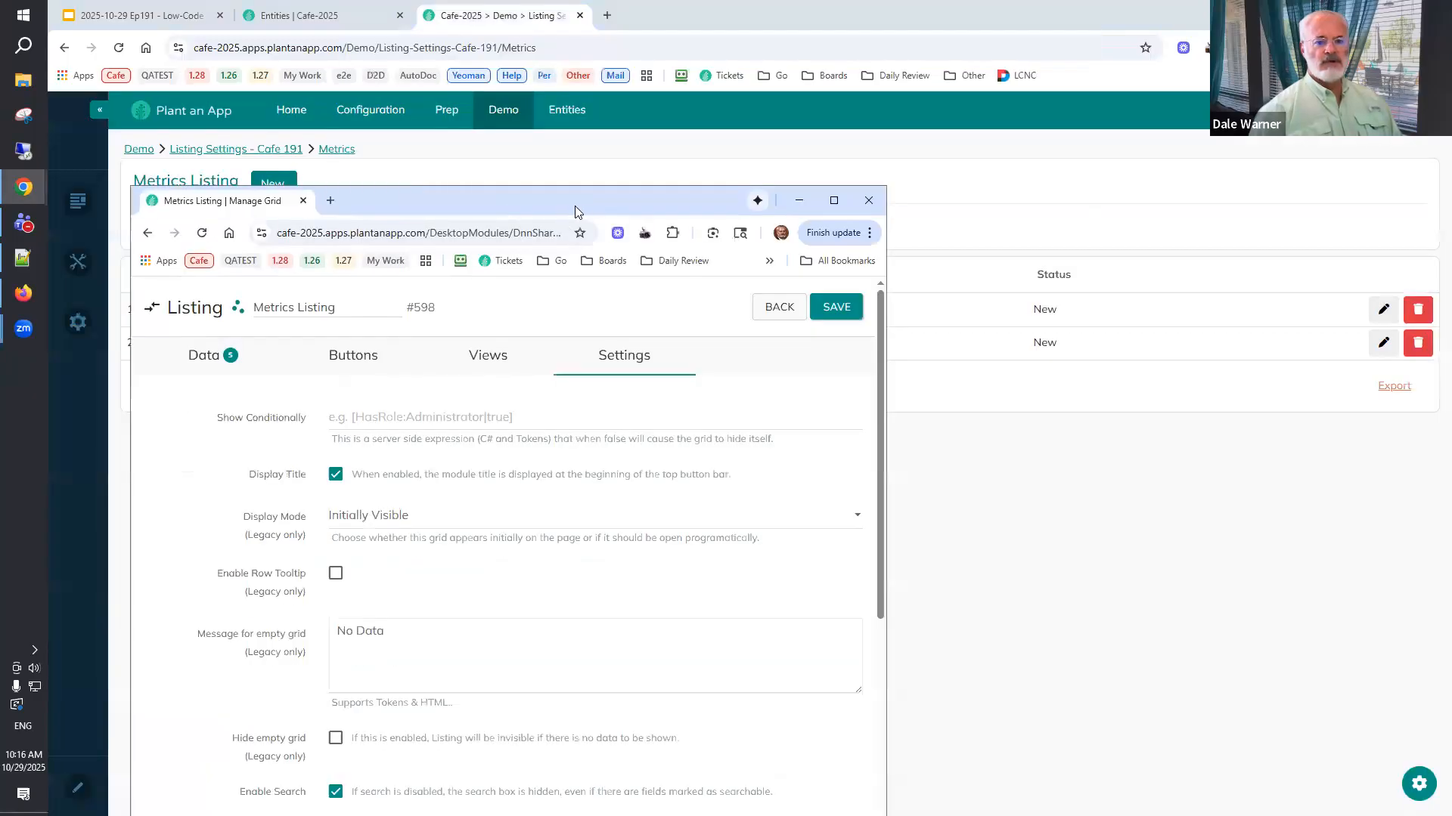
key(super+Left)
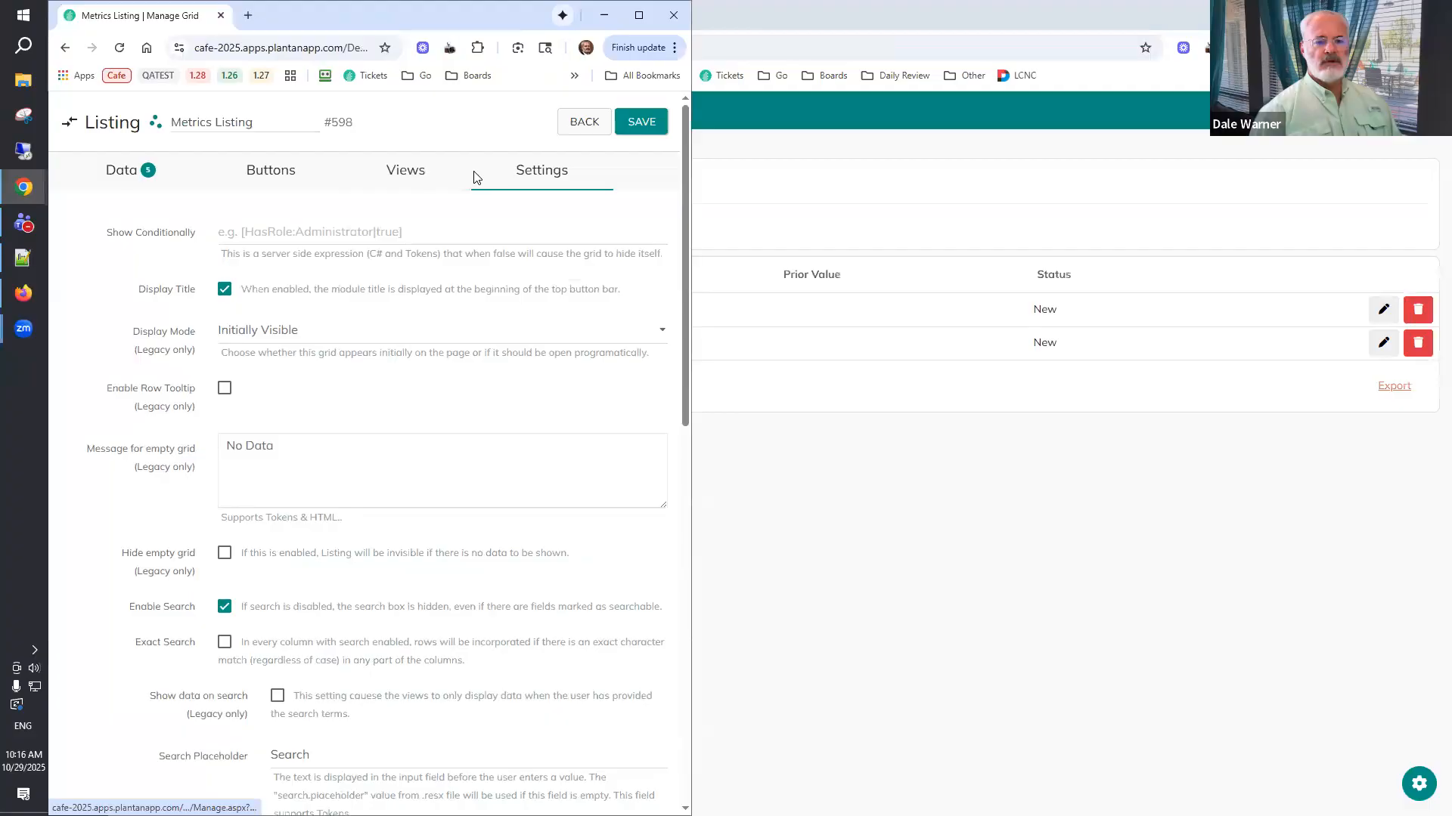
click(829, 16)
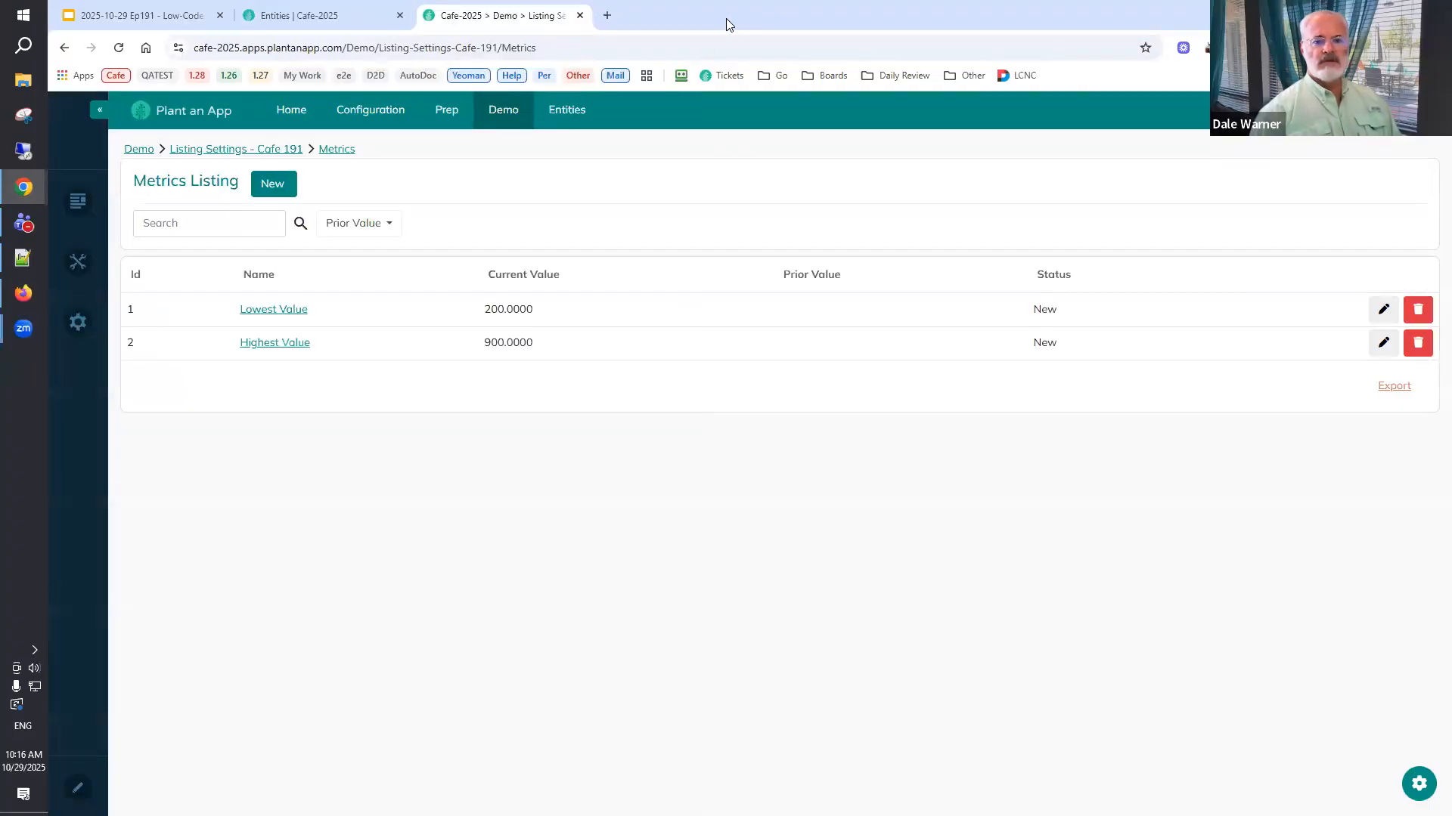
key(super+Right)
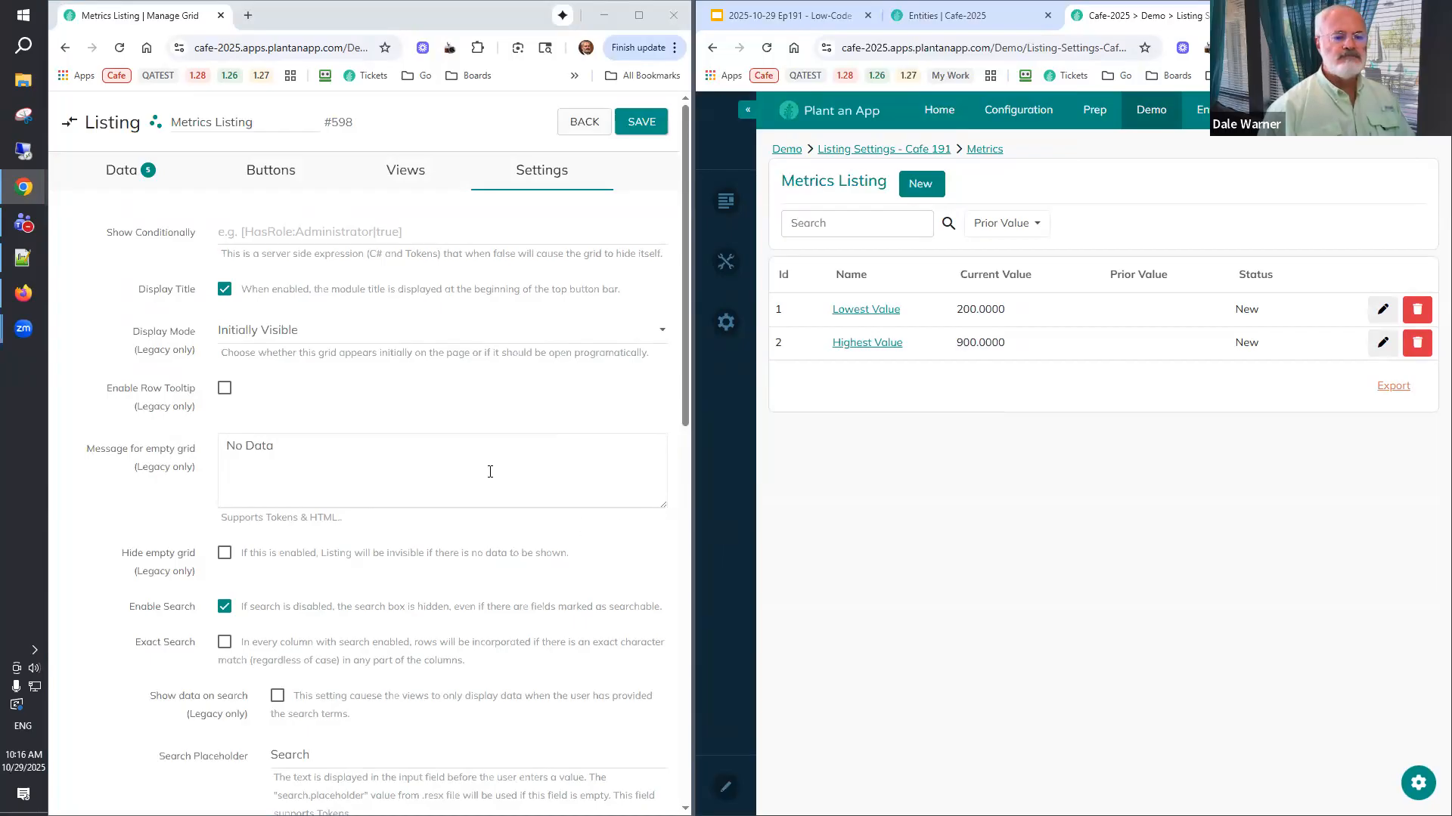
Set the listing's Show Conditionally expression to true, save the configuration and reload the live Metrics page.
click(256, 232)
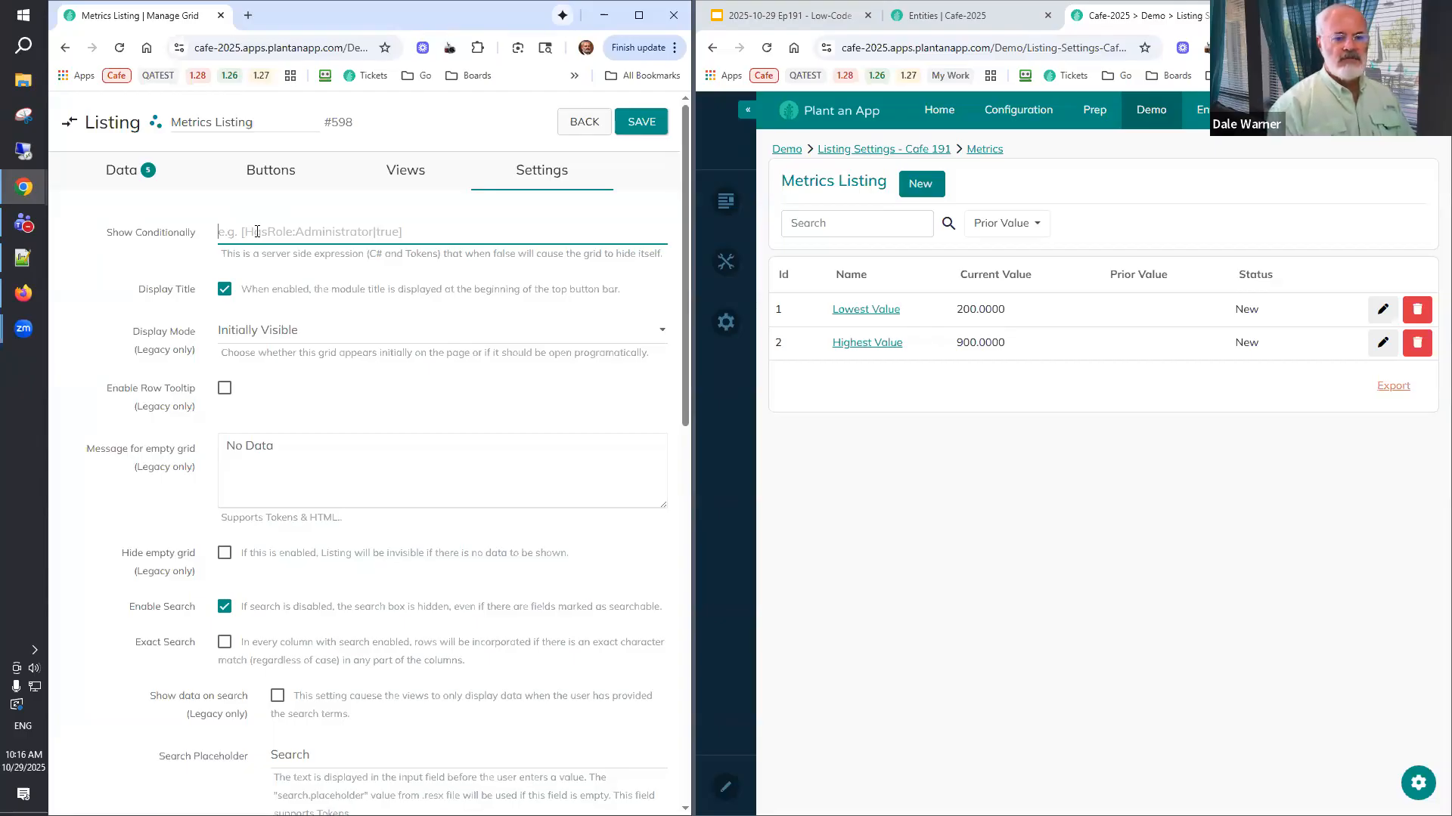
text(true)
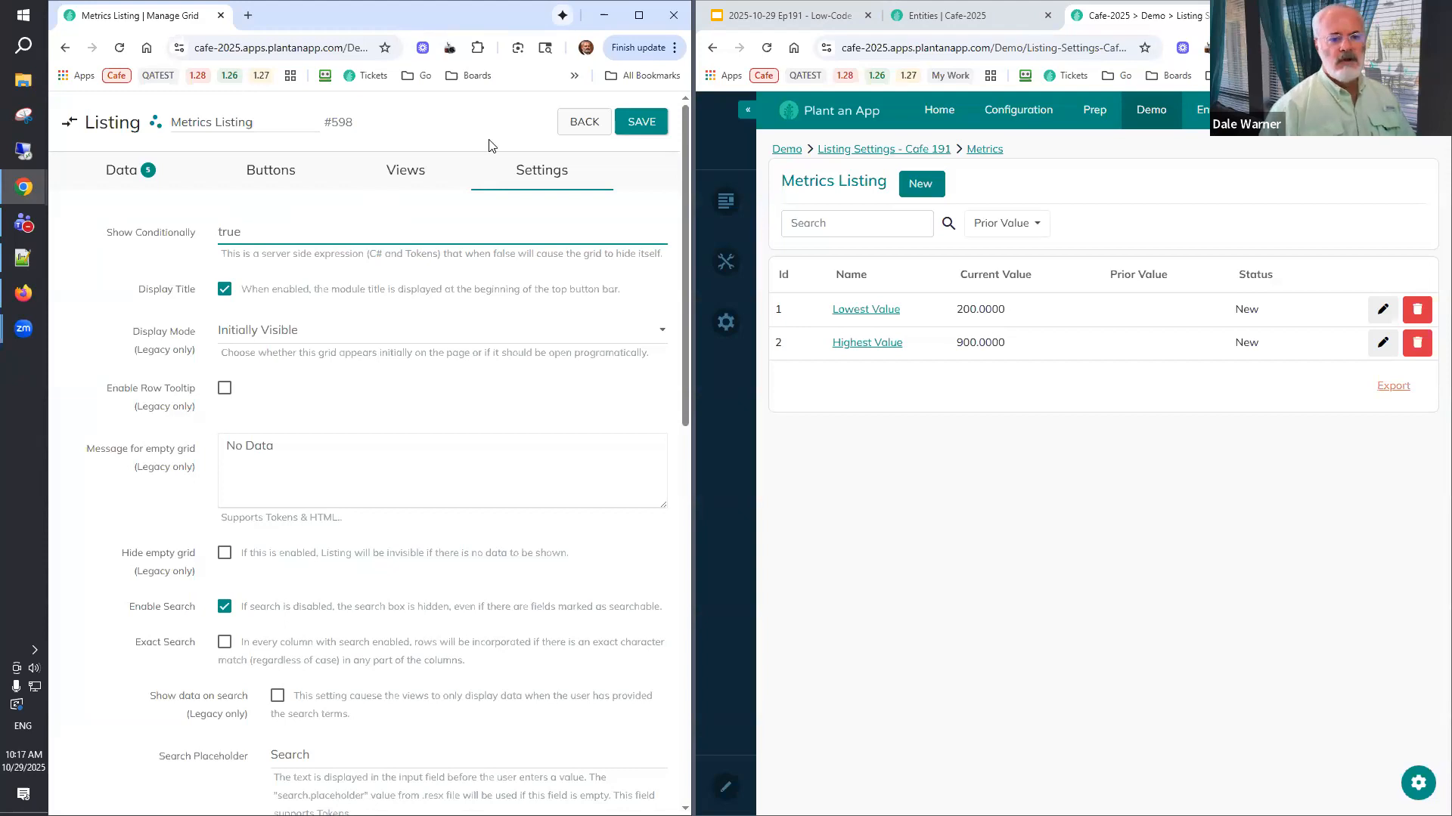
click(638, 125)
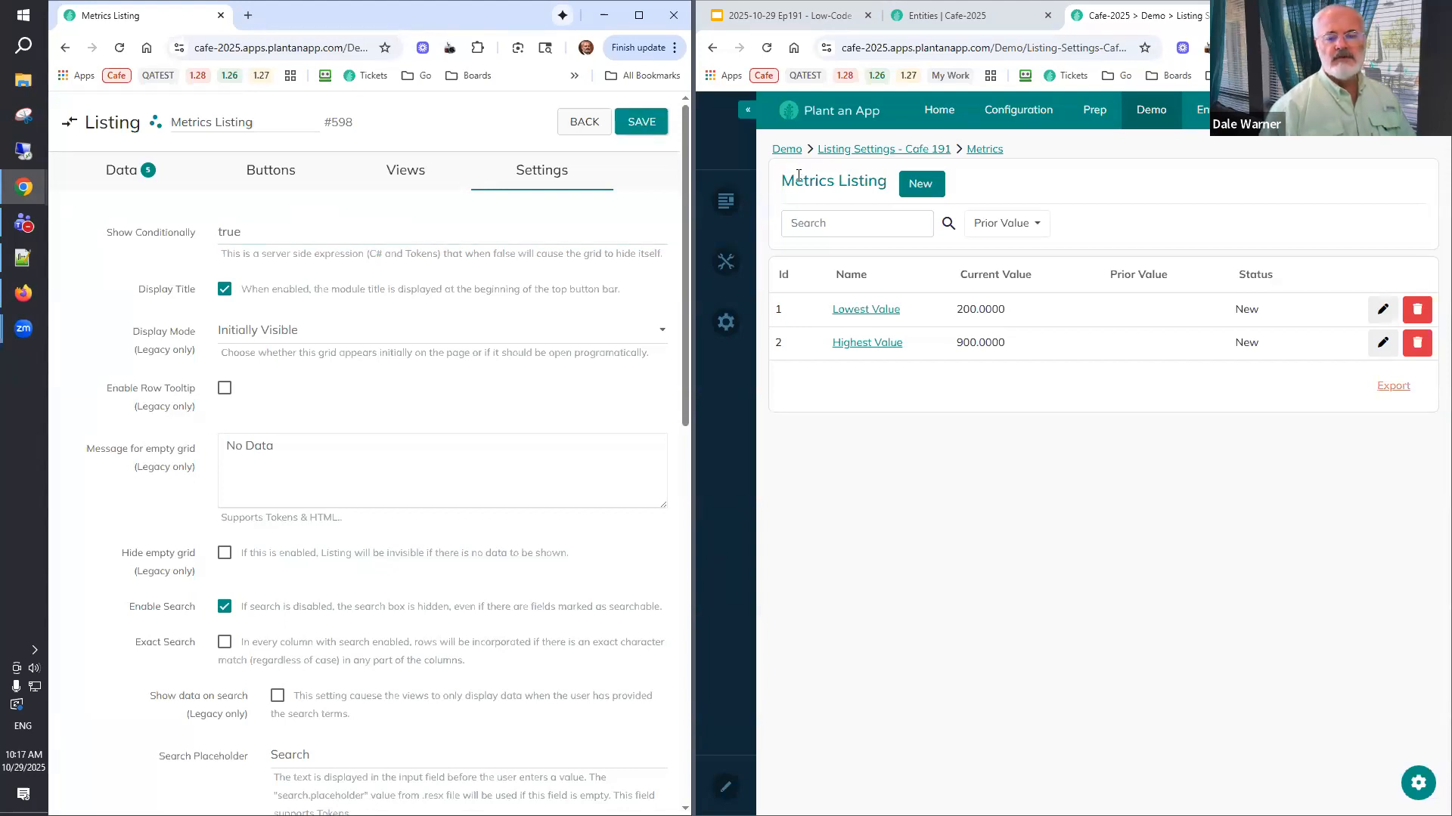
click(768, 49)
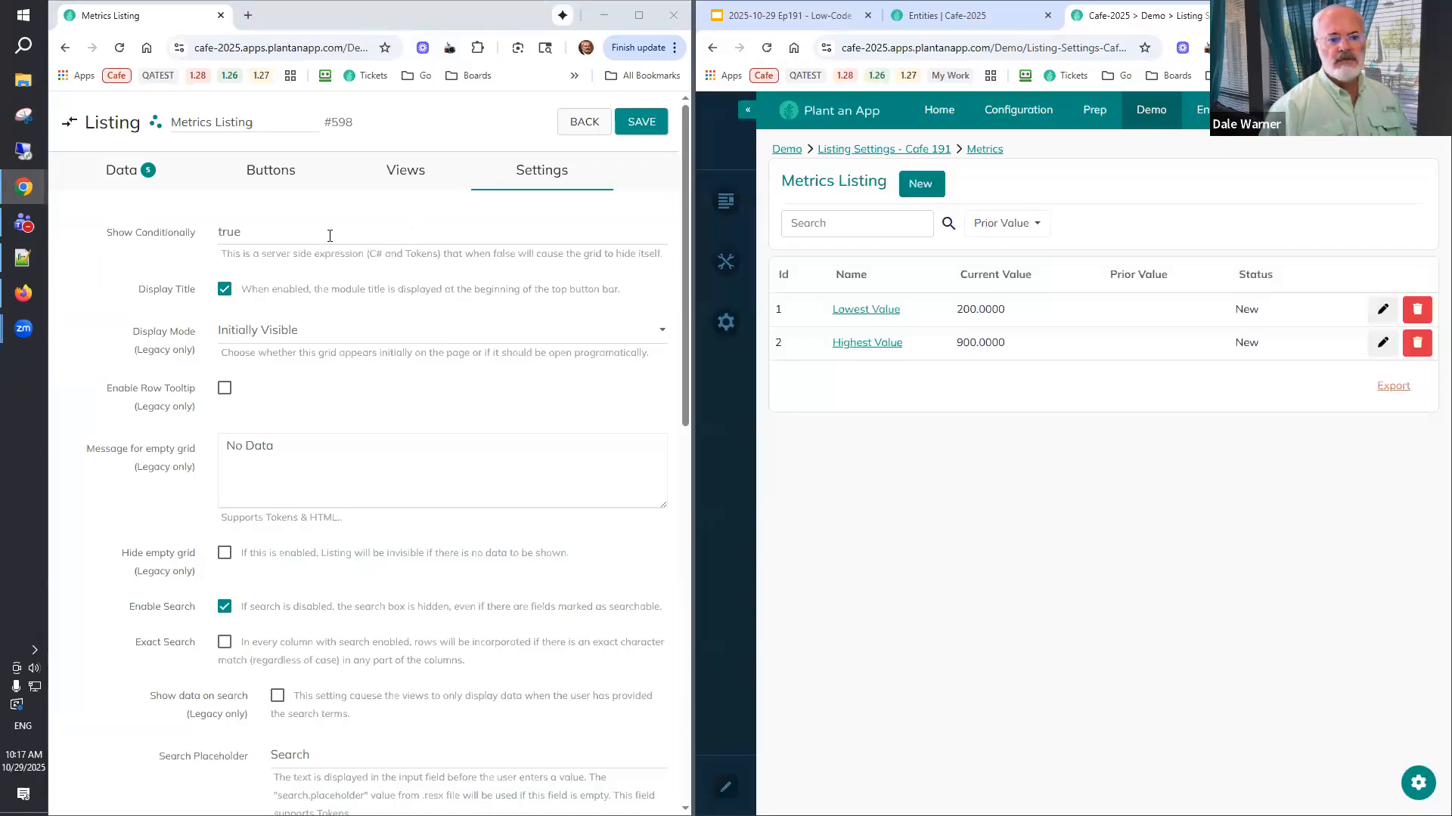
Set the listing's Show Conditionally expression to false, save the configuration and reload the live Metrics page.
click(190, 240)
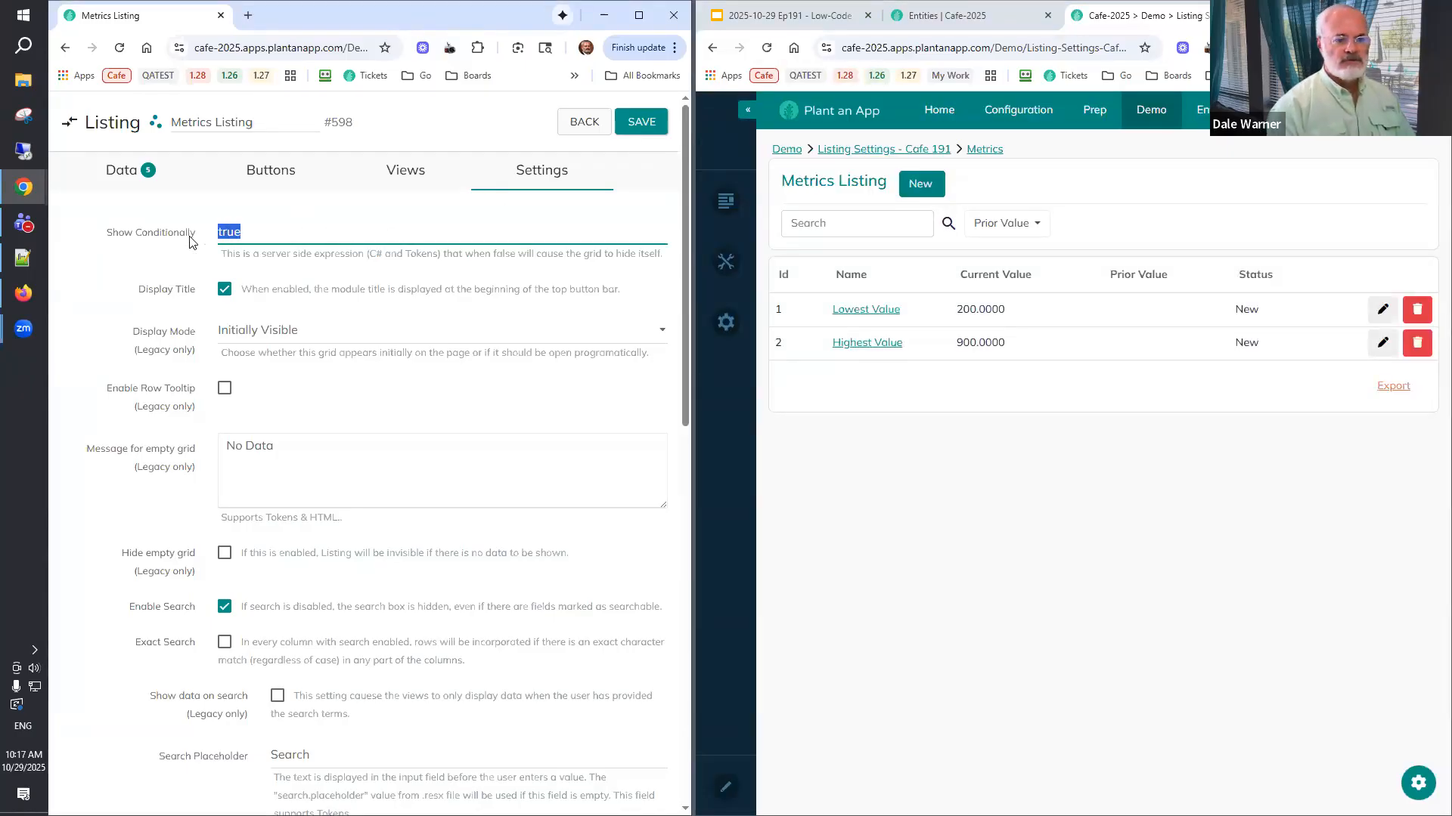
text(false)
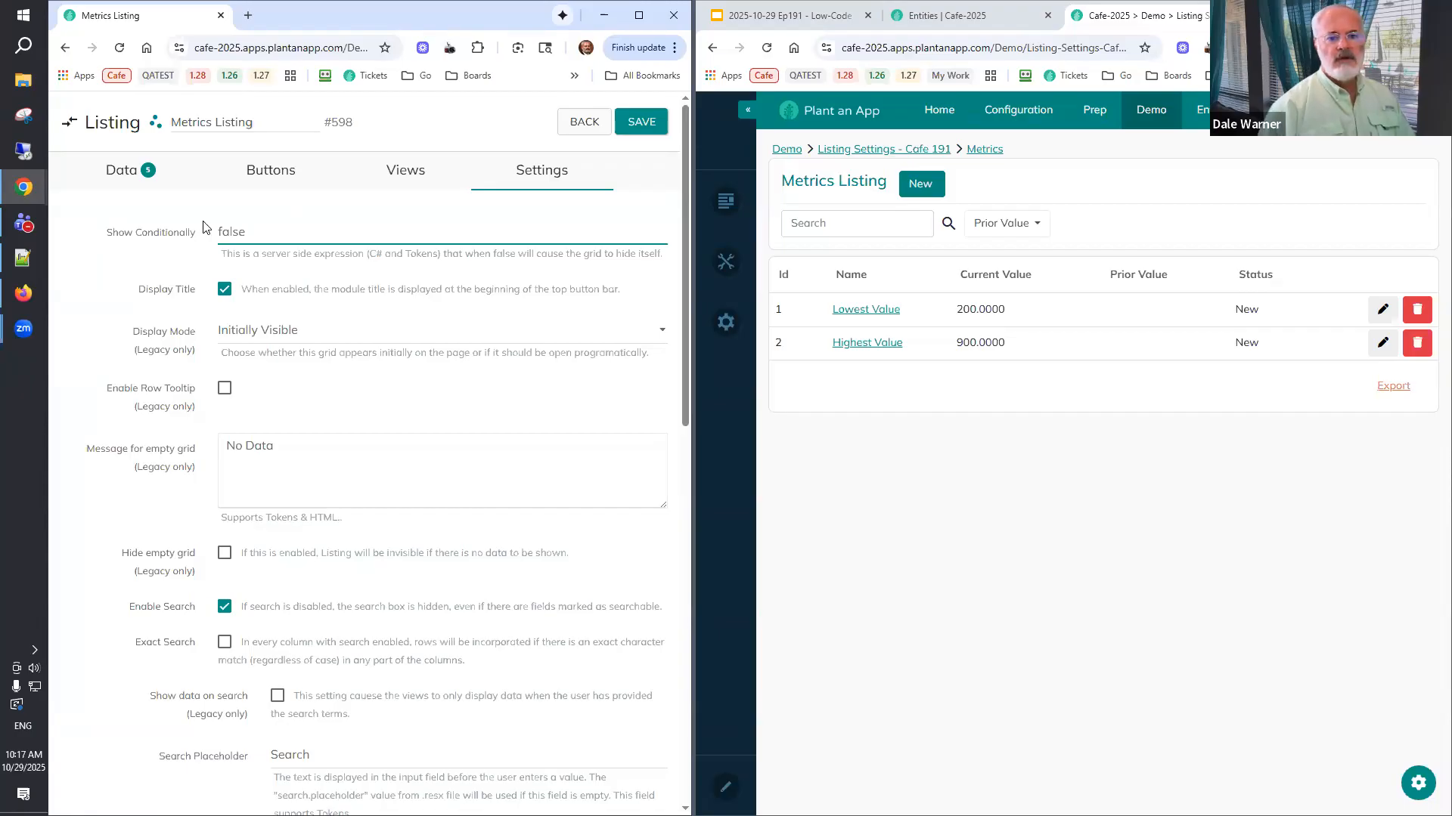
click(619, 123)
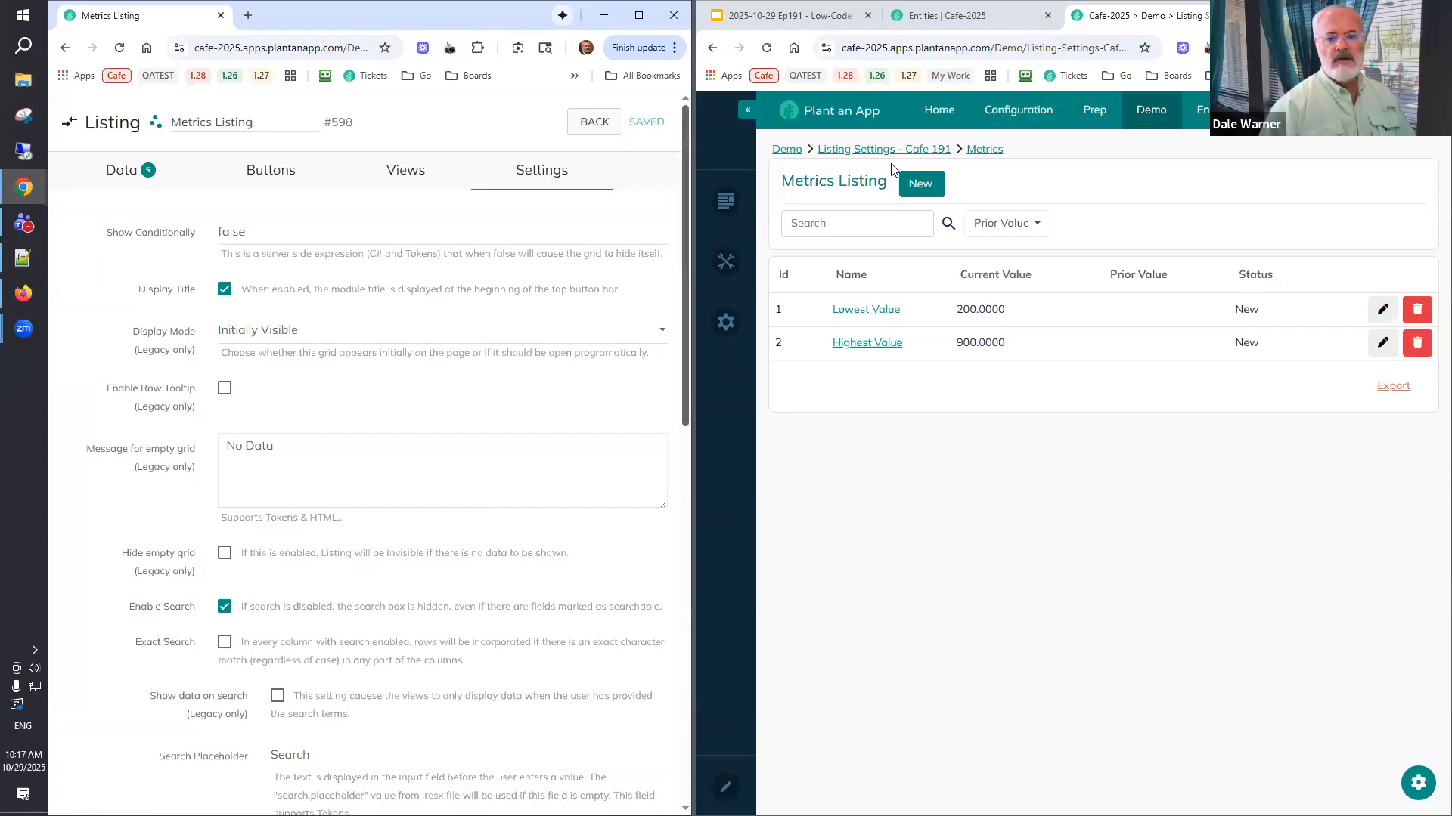
click(766, 48)
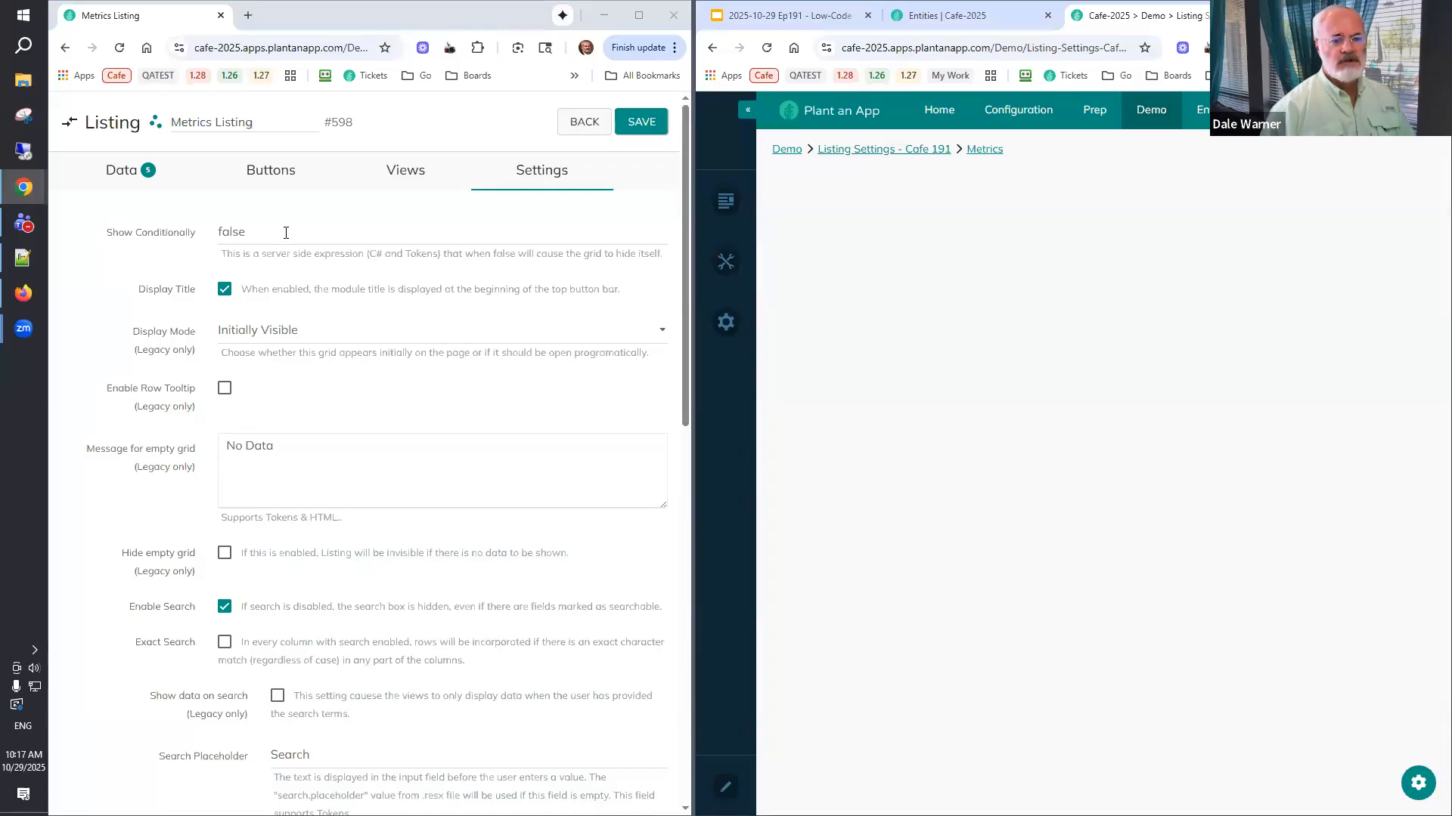
Set the listing's Show Conditionally expression to [Get:show] == "Y", save the configuration and reload the live Metrics page.
drag(286, 232, 181, 235)
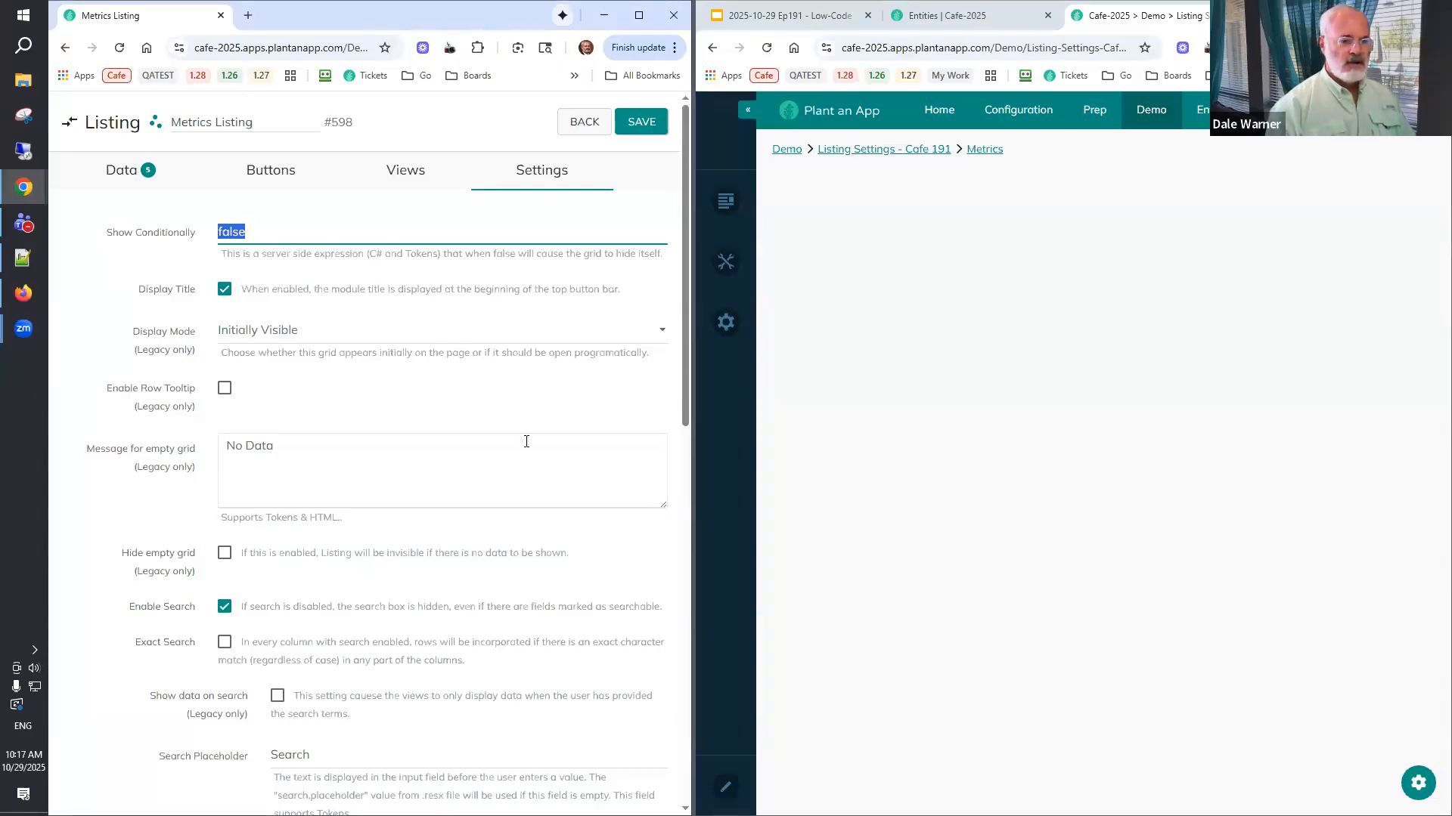
key(BackSpace)
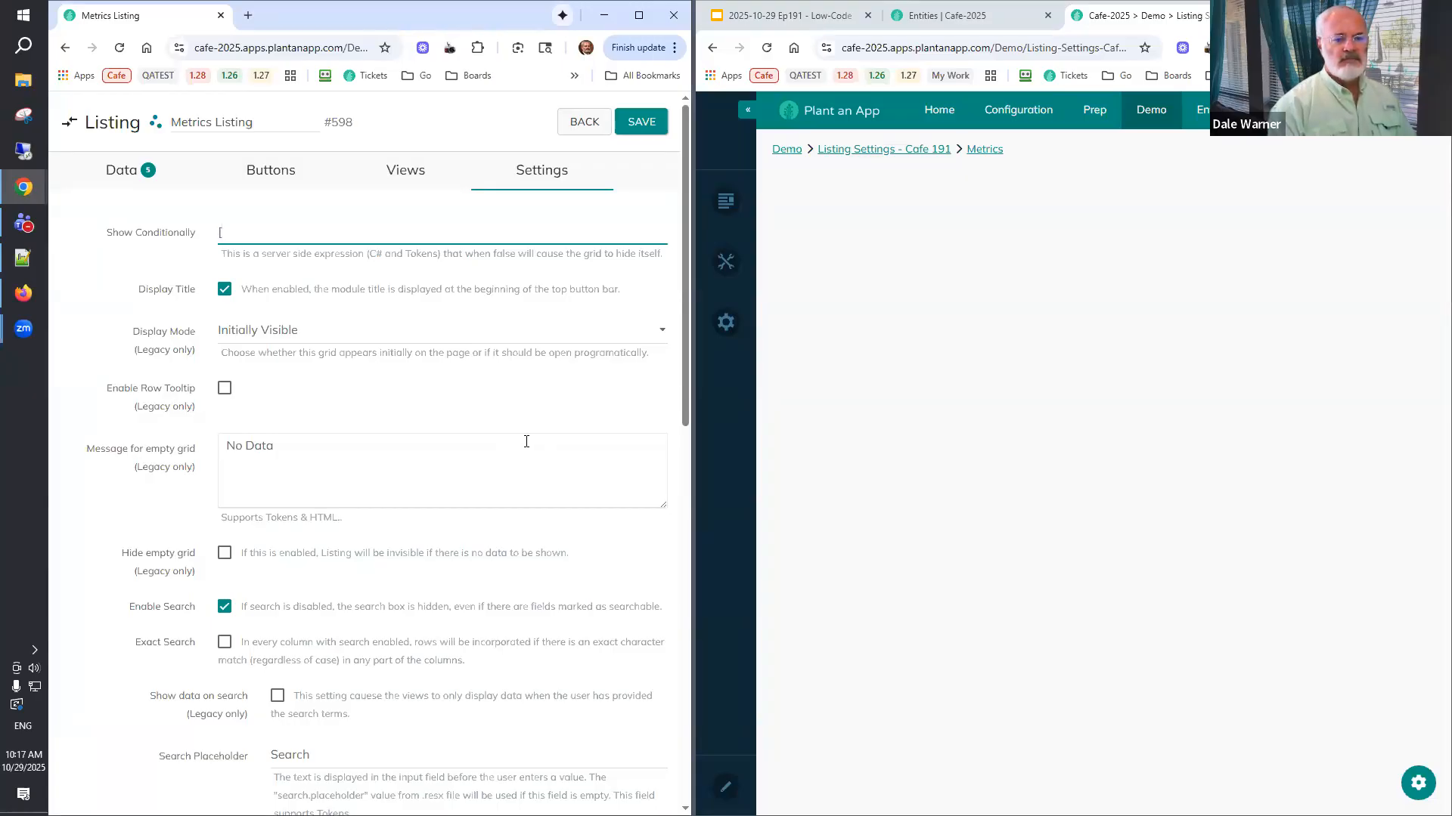
text([Get)
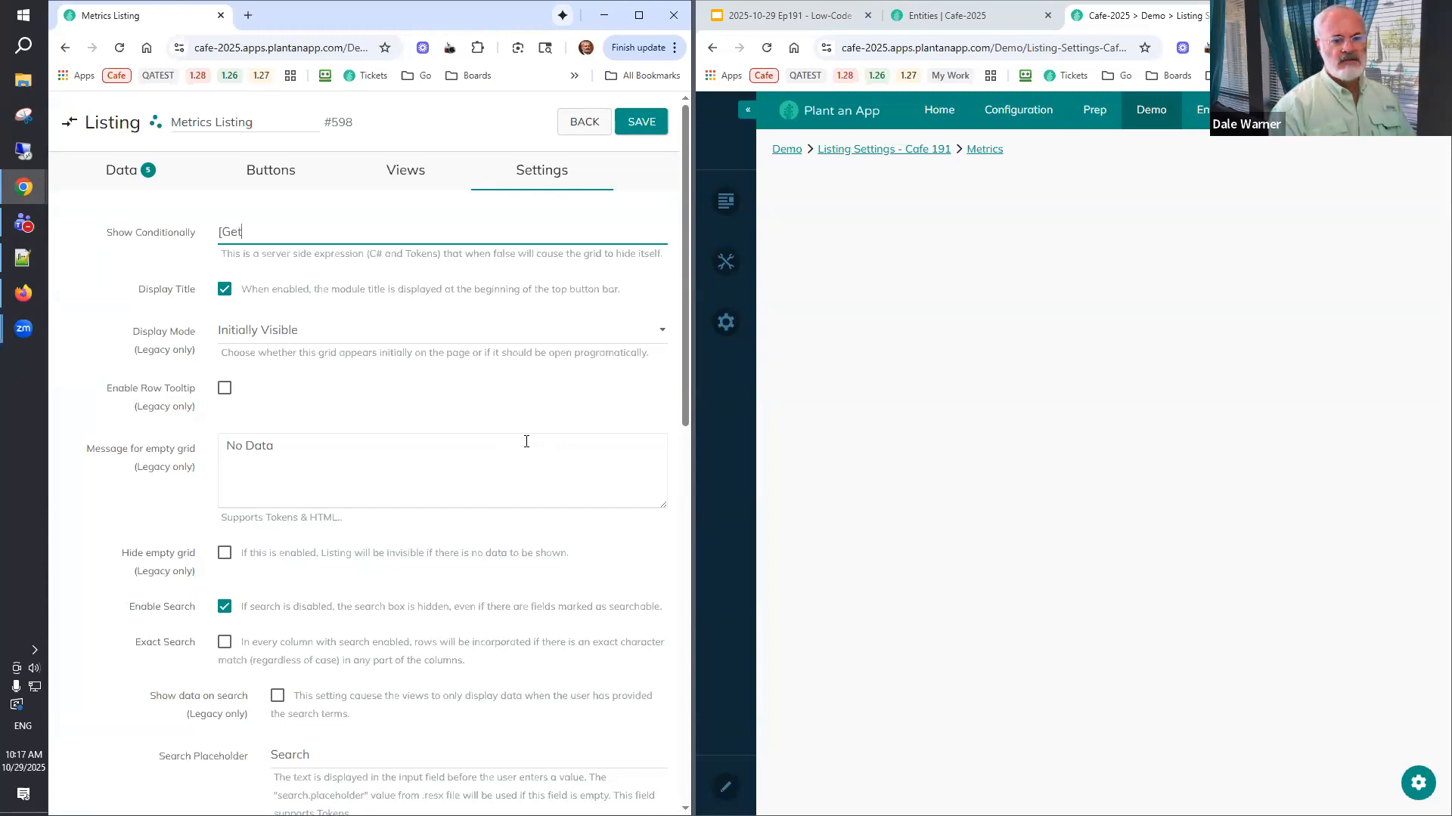
text(:show] )
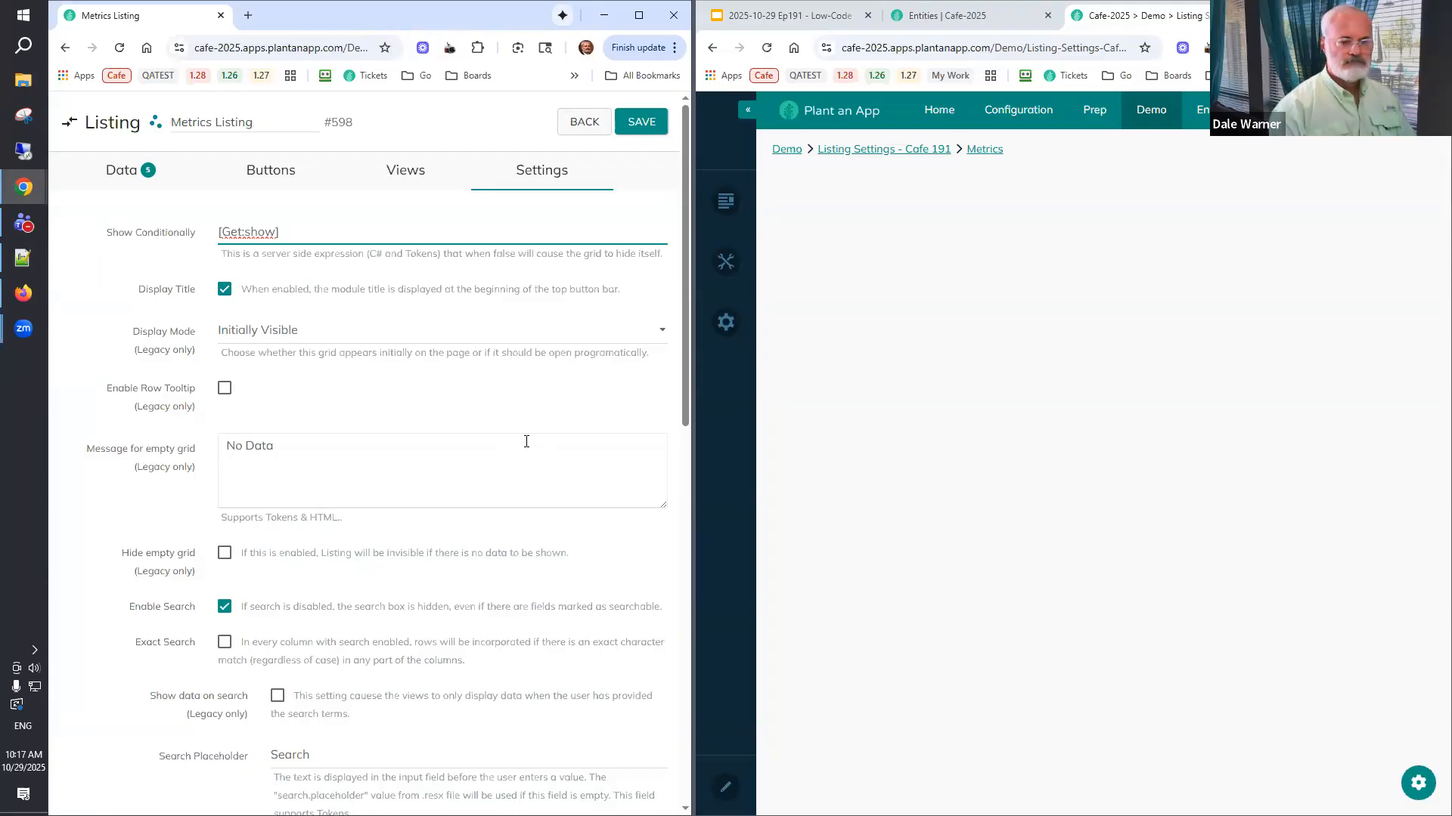
text(== "Y")
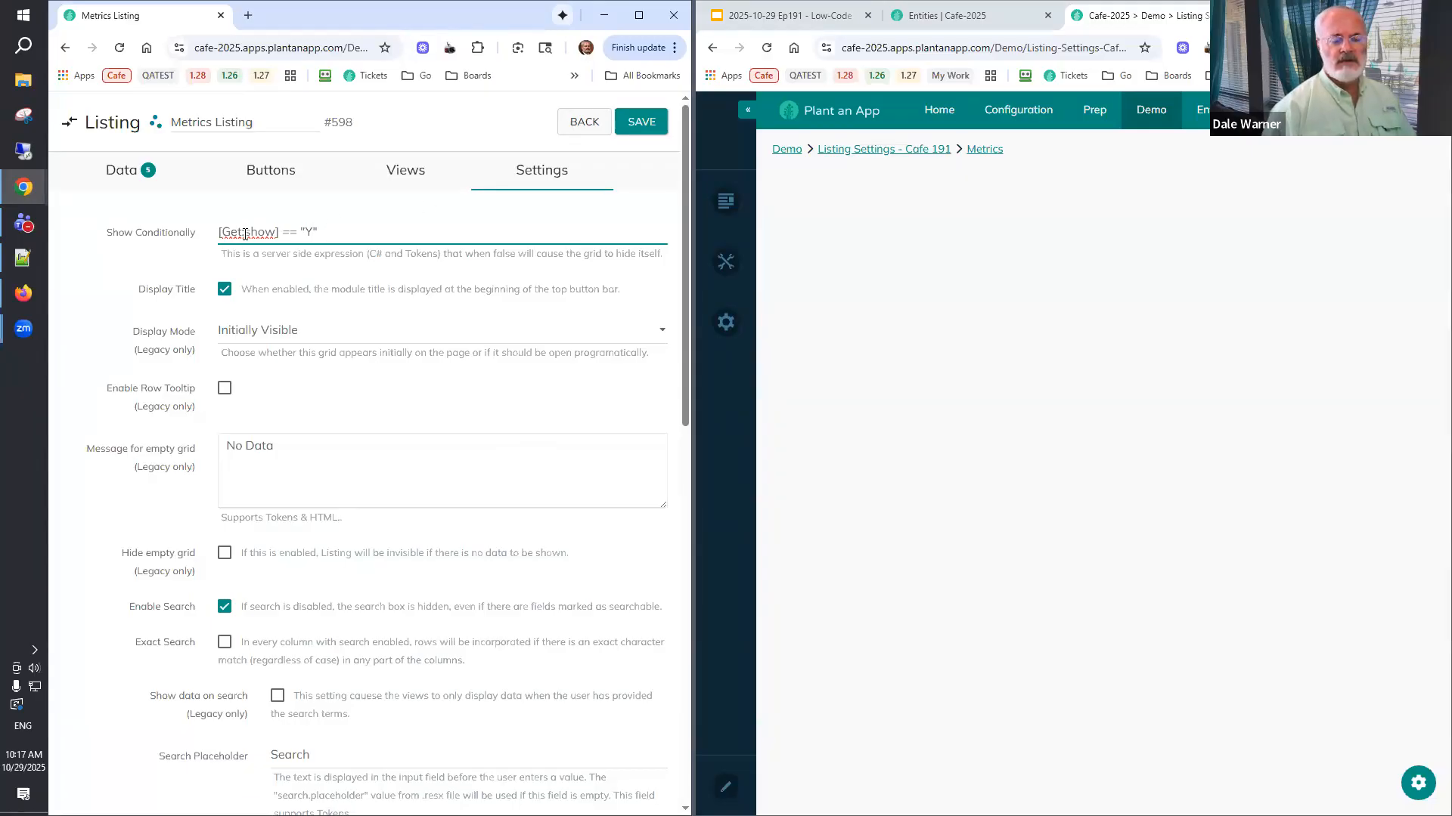
click(645, 129)
click(769, 49)
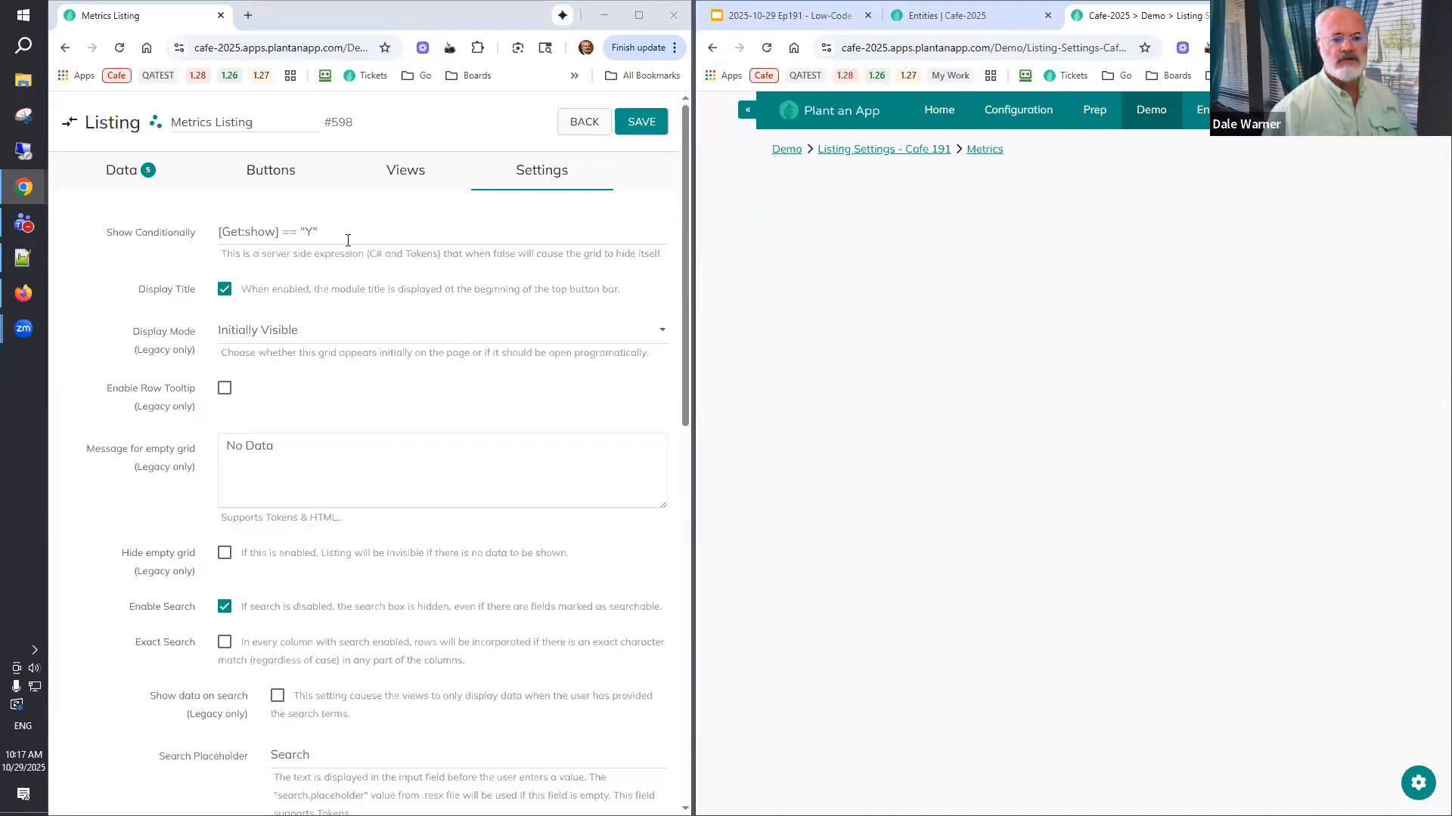
Test the condition by loading the live Metrics page with ?show=N appended to its address.
click(1051, 49)
key(End)
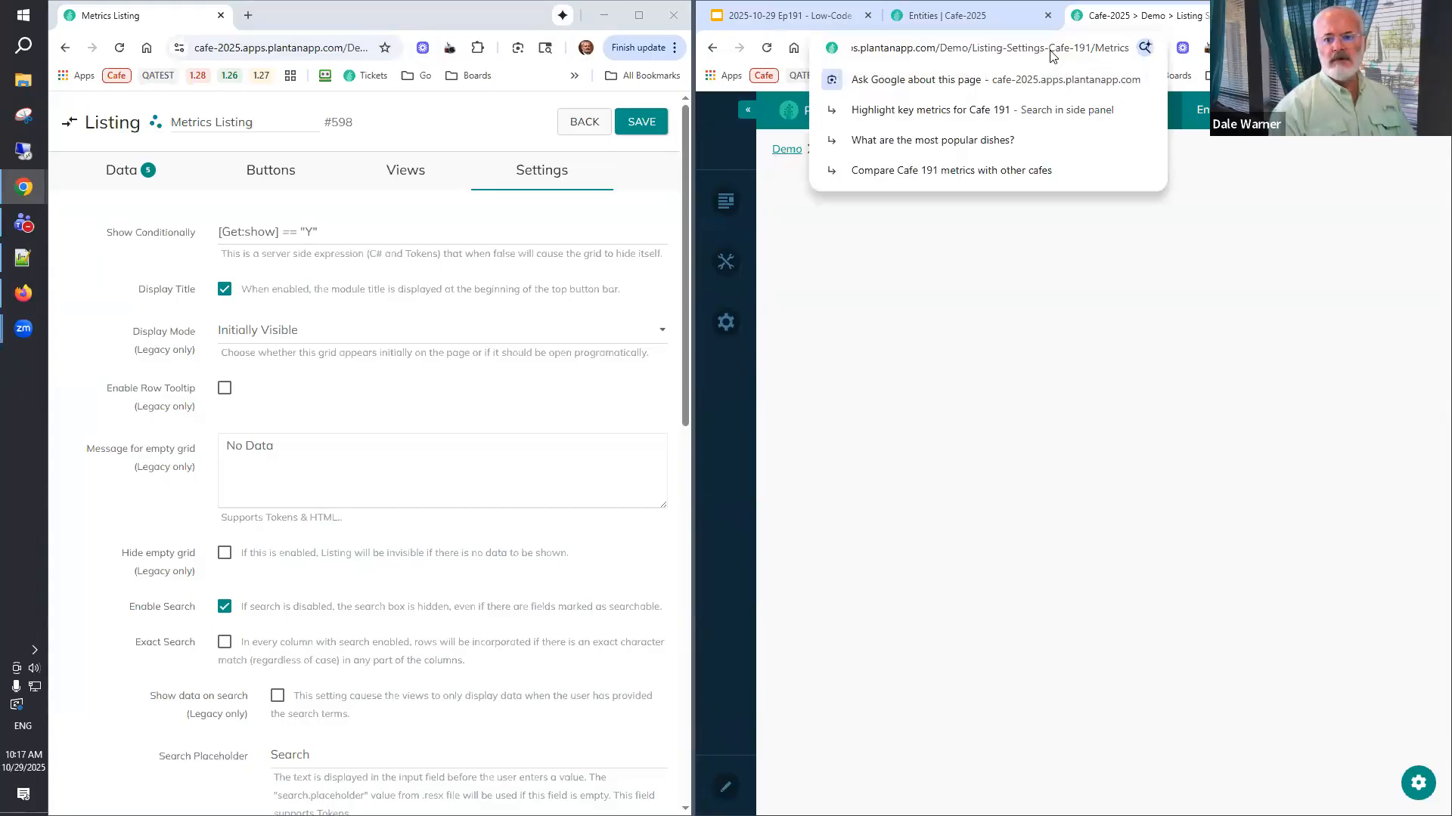
text(?)
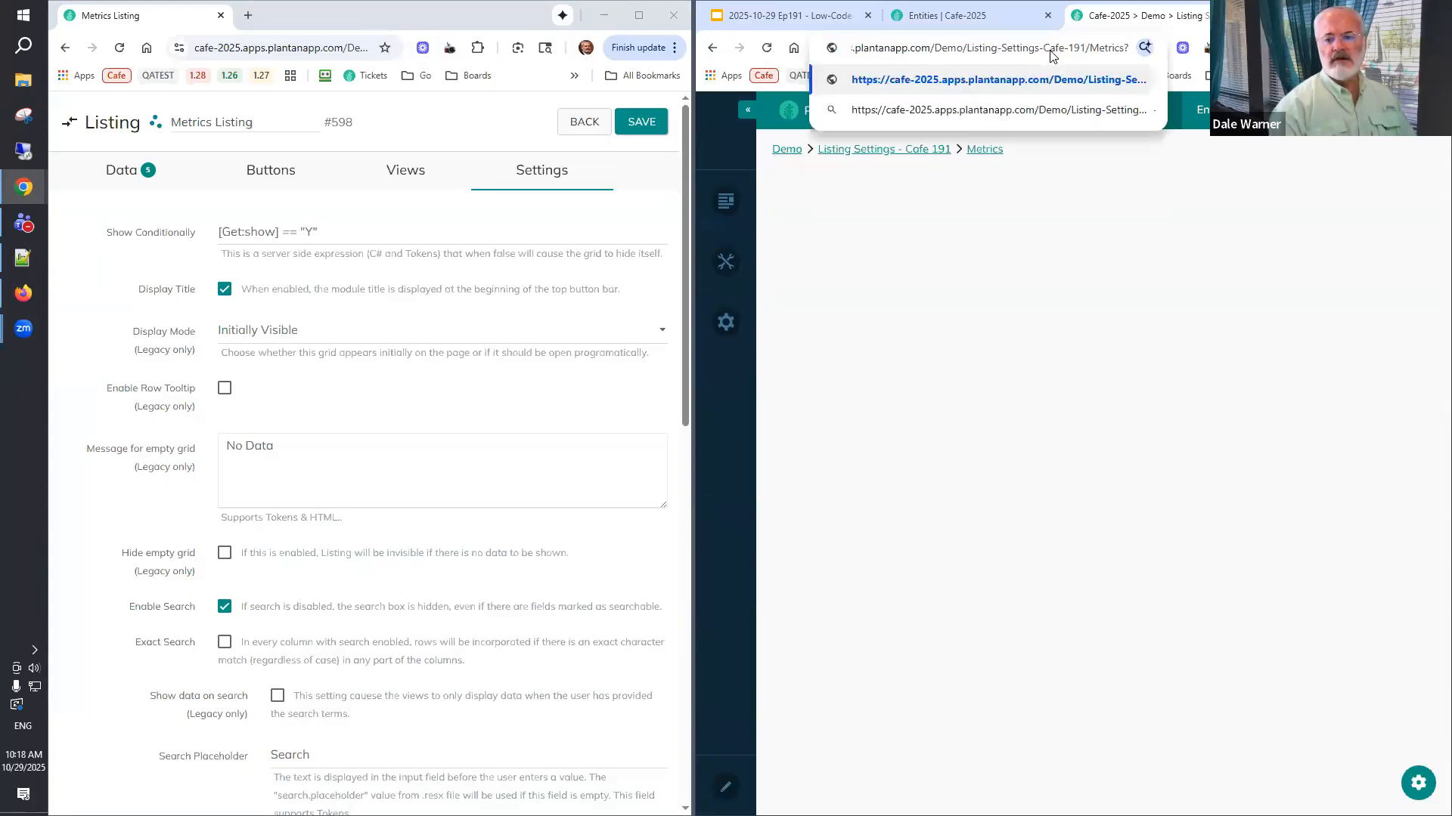
text(show=N)
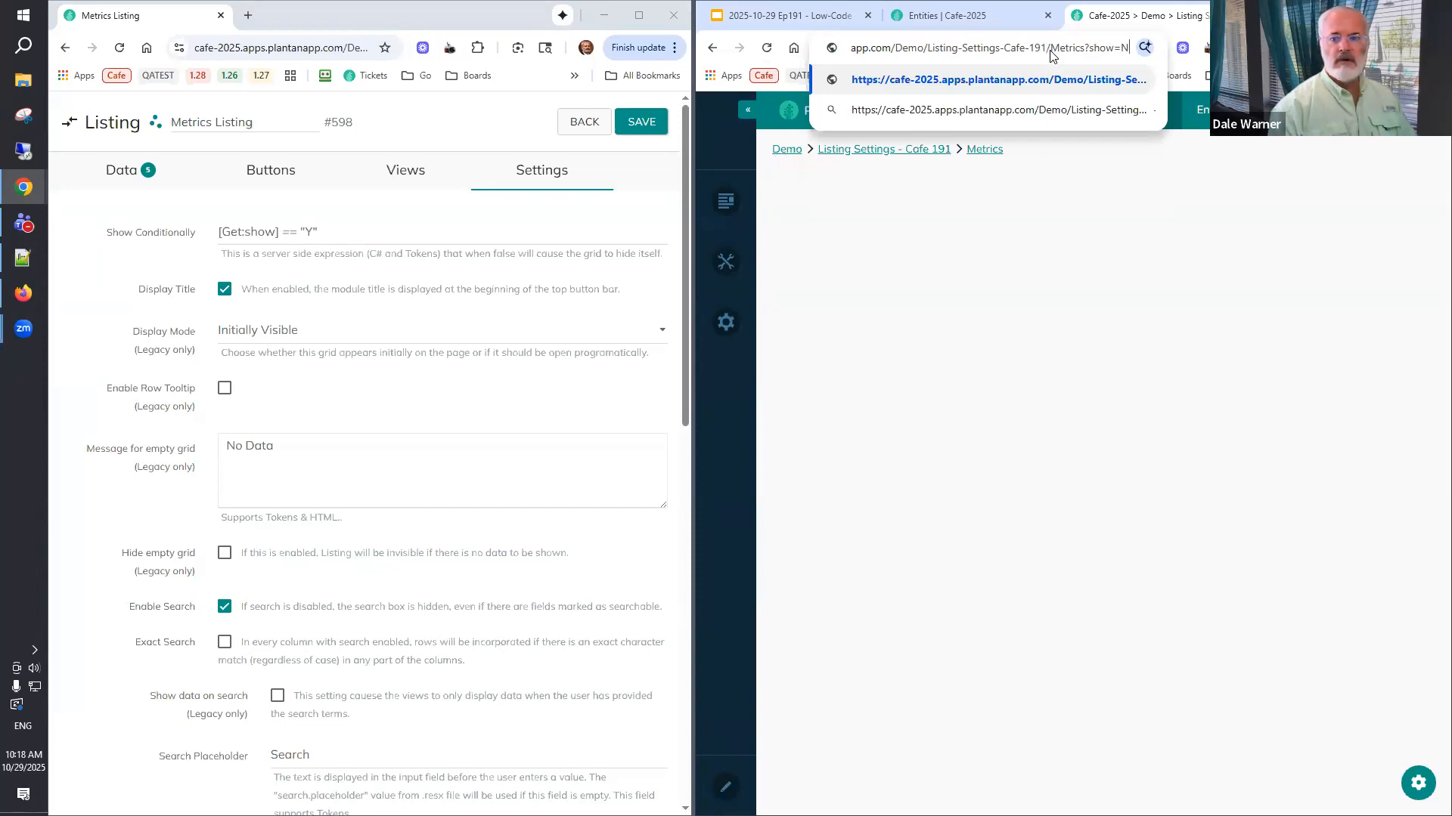
key(Return)
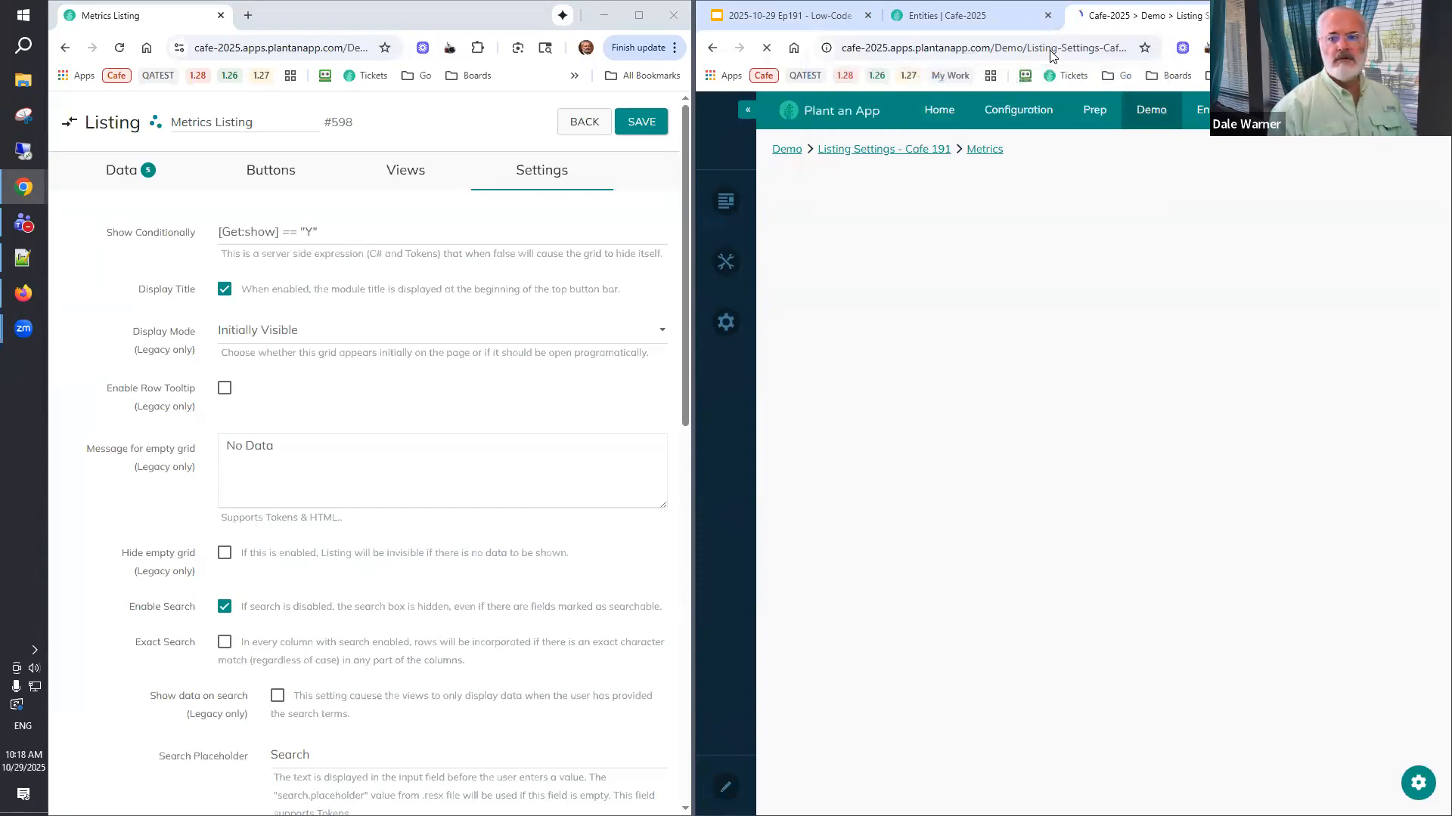
Change the show parameter in the live Metrics page's address to Y and load the page.
click(1032, 44)
key(End)
key(BackSpace)
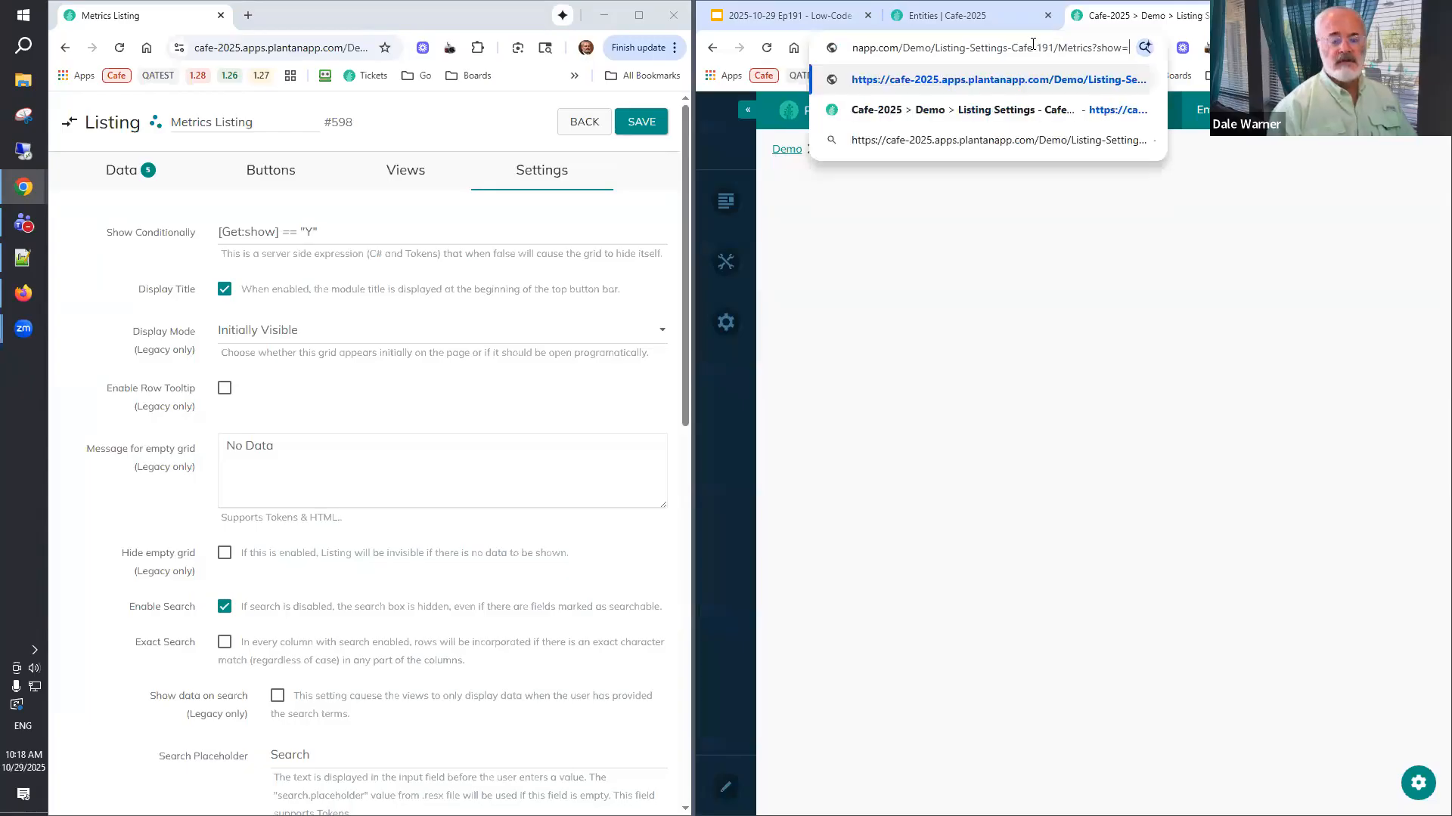
text(Y)
key(Return)
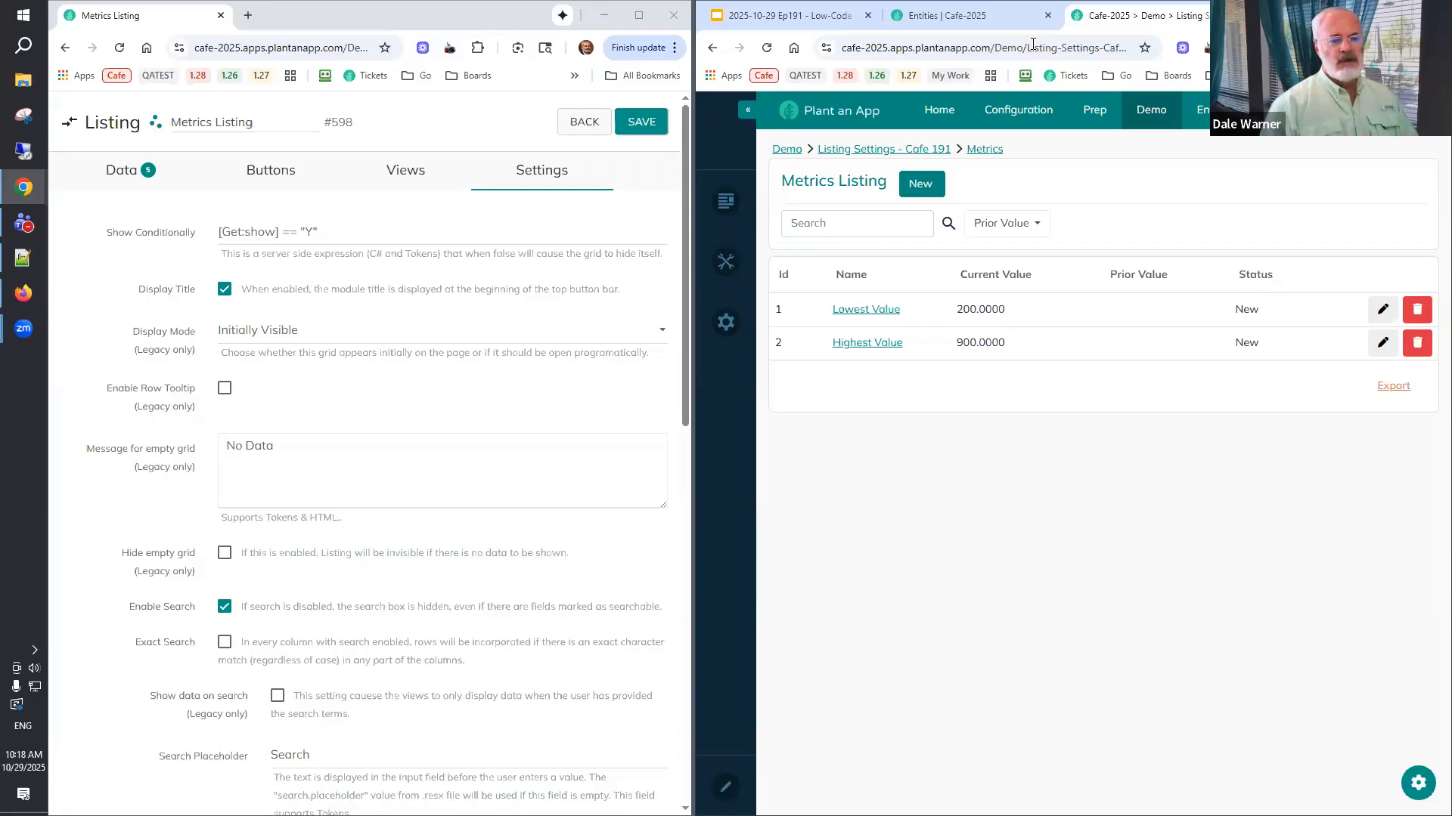
Clear the listing's Show Conditionally expression and save the configuration.
click(356, 230)
drag(355, 230, 215, 228)
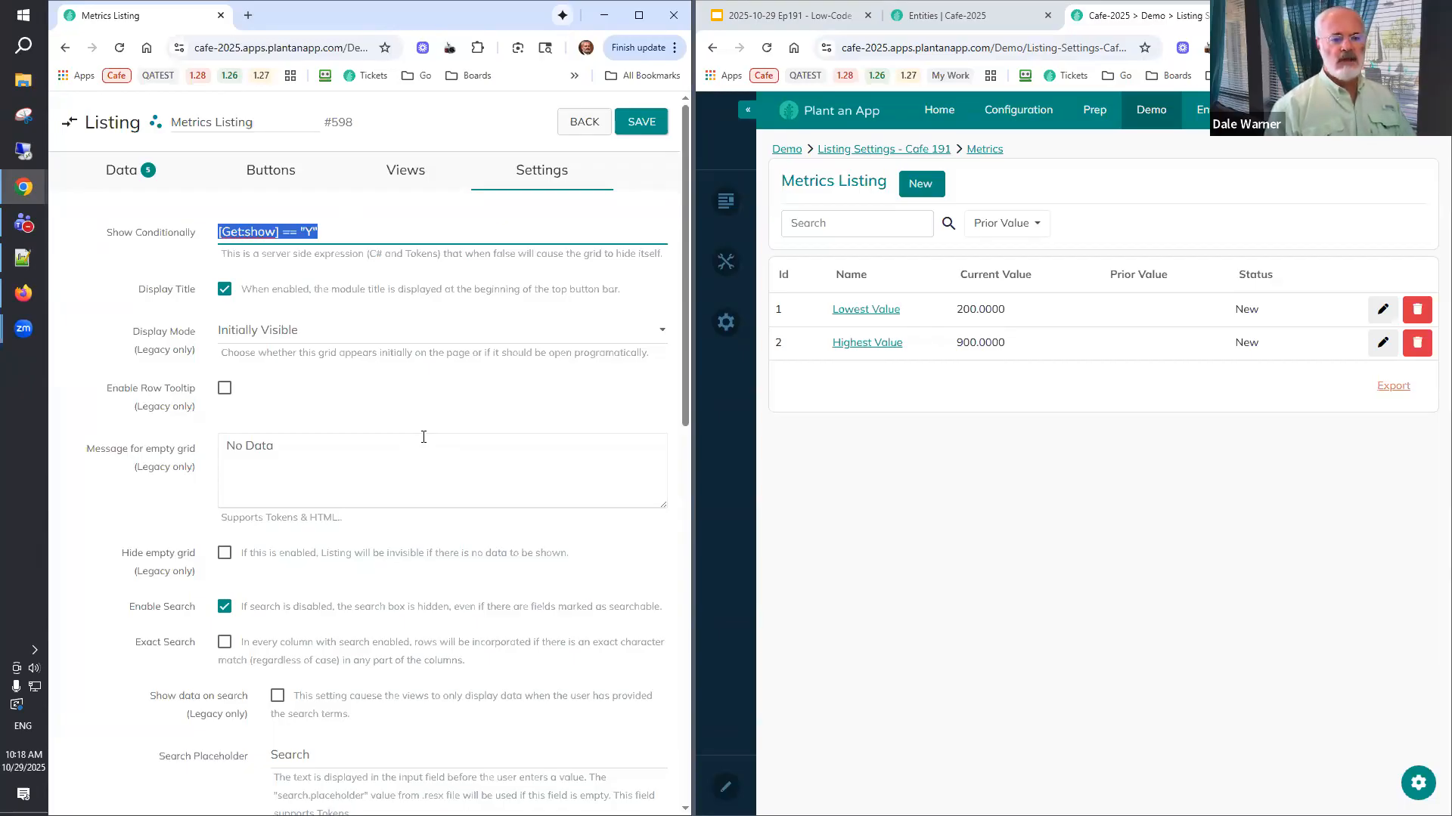
key(Delete)
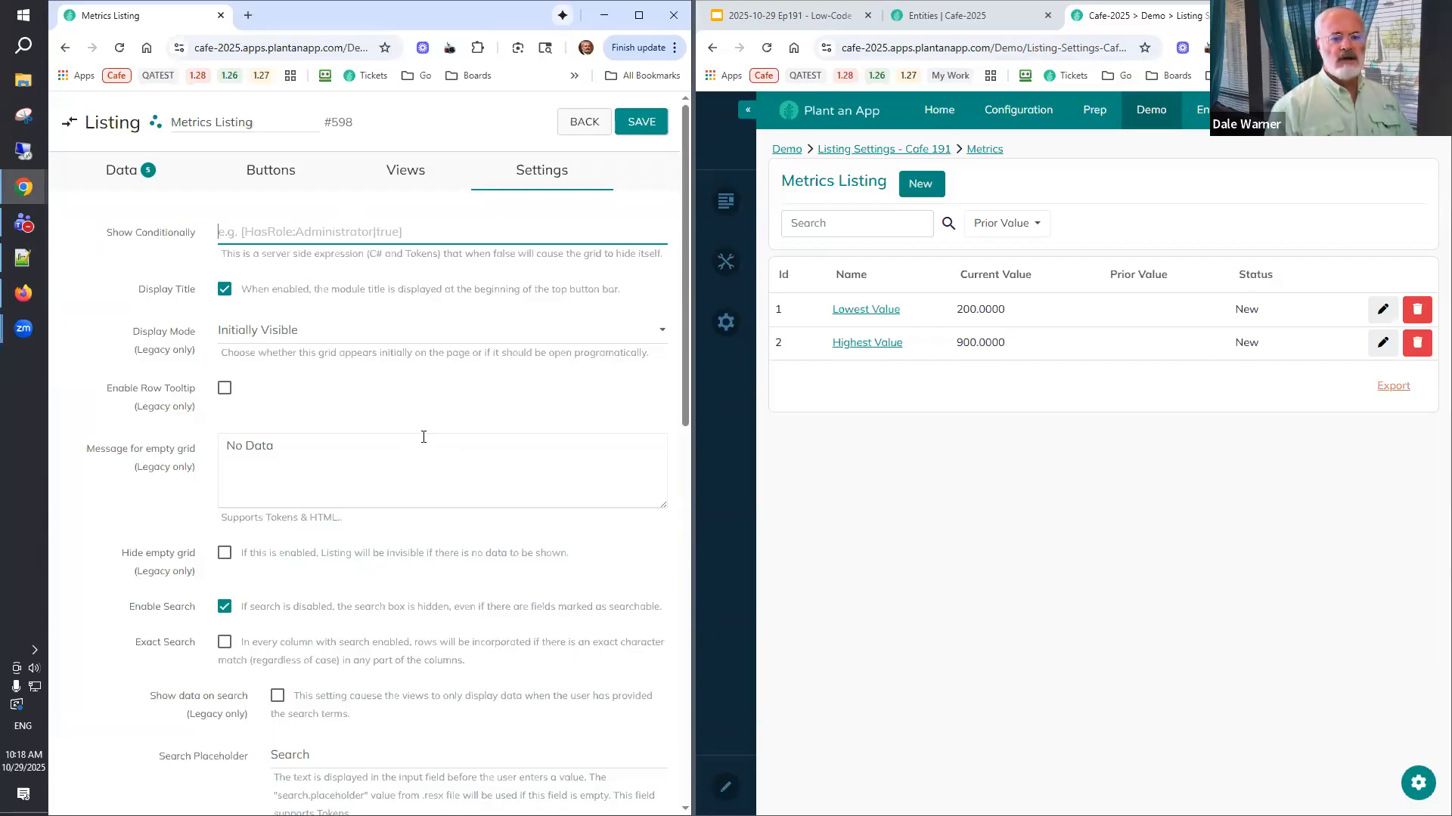
click(643, 125)
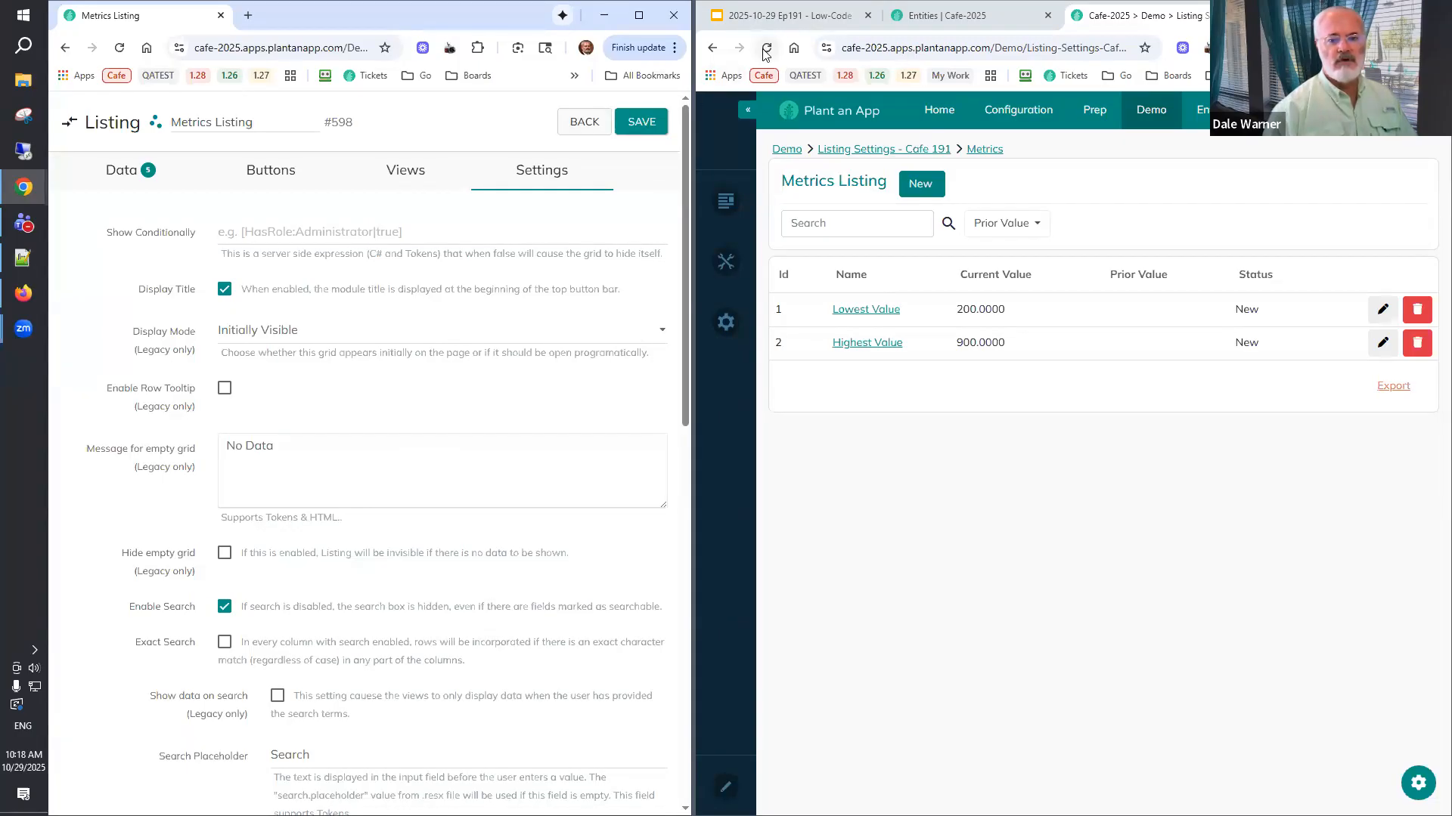
Remove the show=Y parameter from the live Metrics page's address and load the page.
click(907, 48)
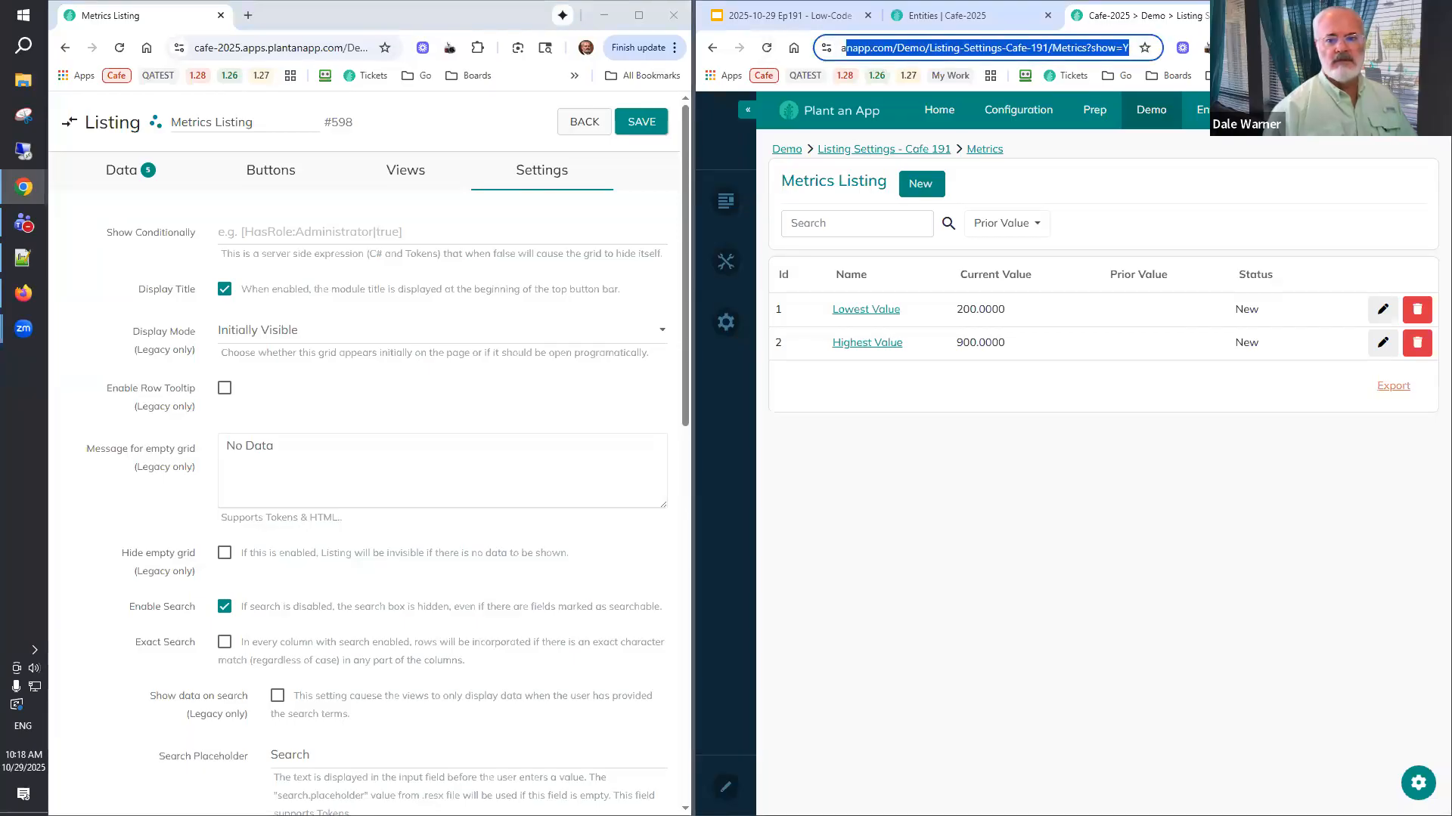
drag(1129, 47, 1091, 48)
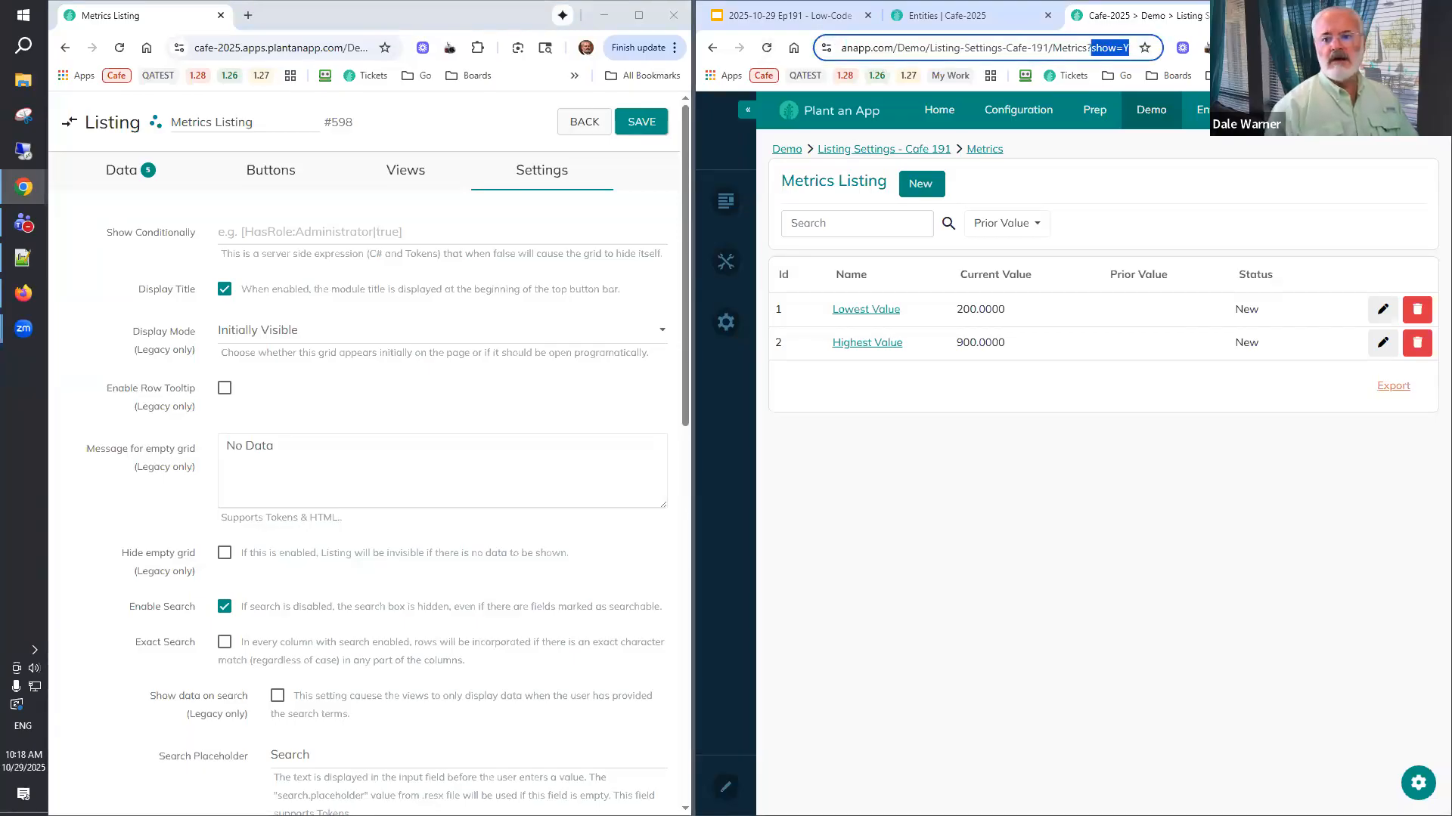
key(BackSpace)
key(Return)
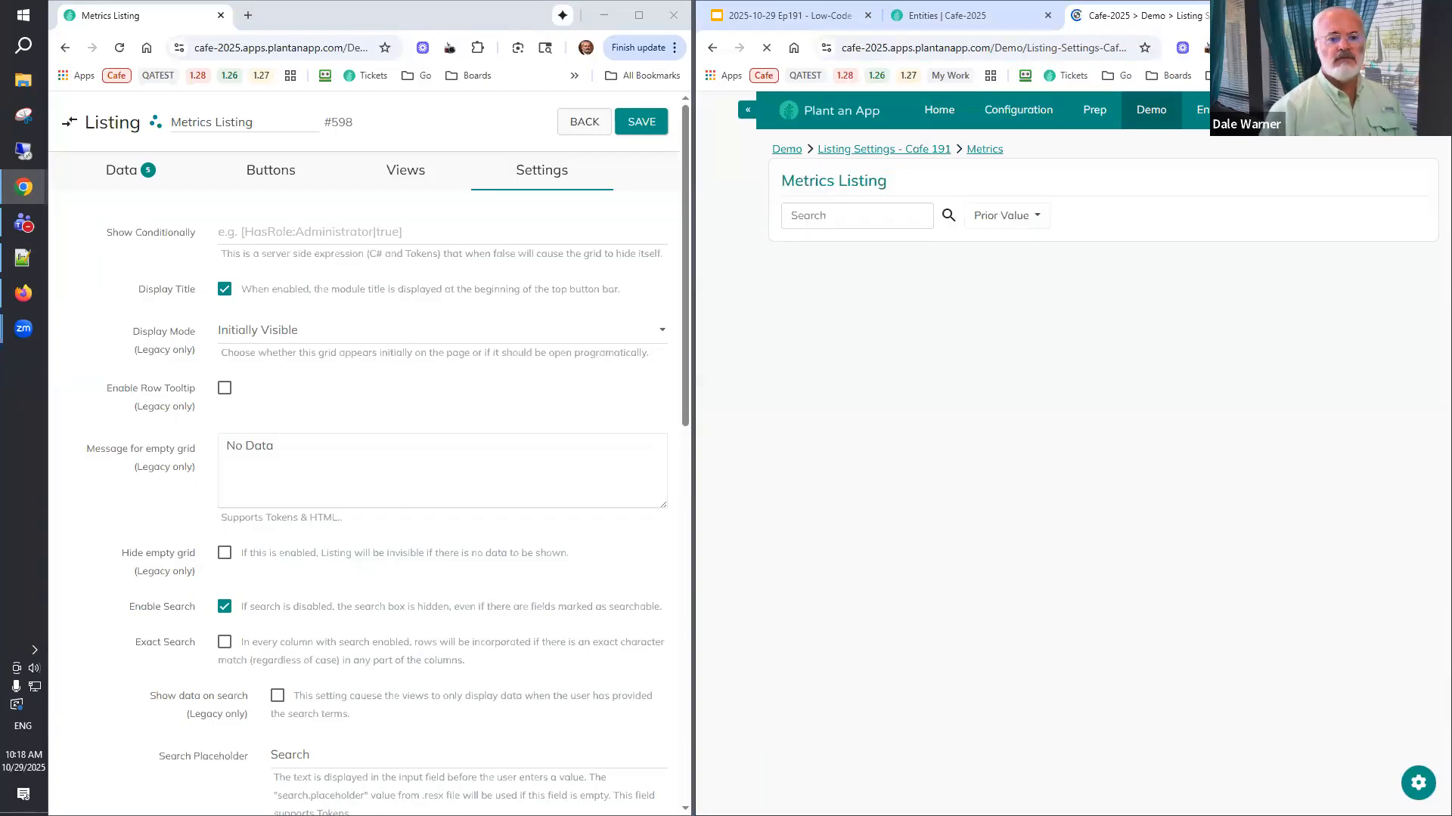
Turn off the listing's Display Title option, save the configuration and reload the live Metrics page.
click(370, 316)
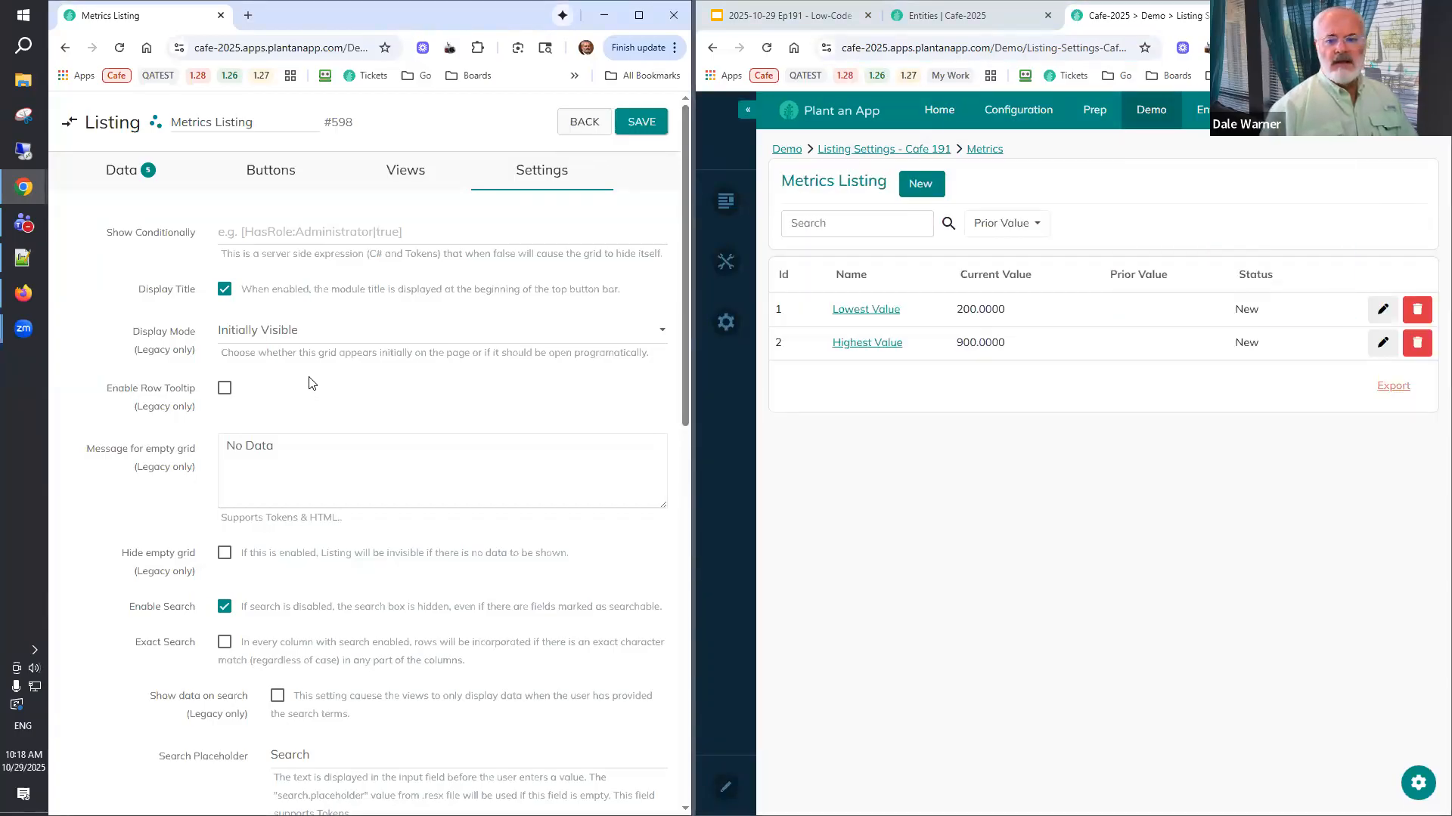
click(224, 293)
click(632, 123)
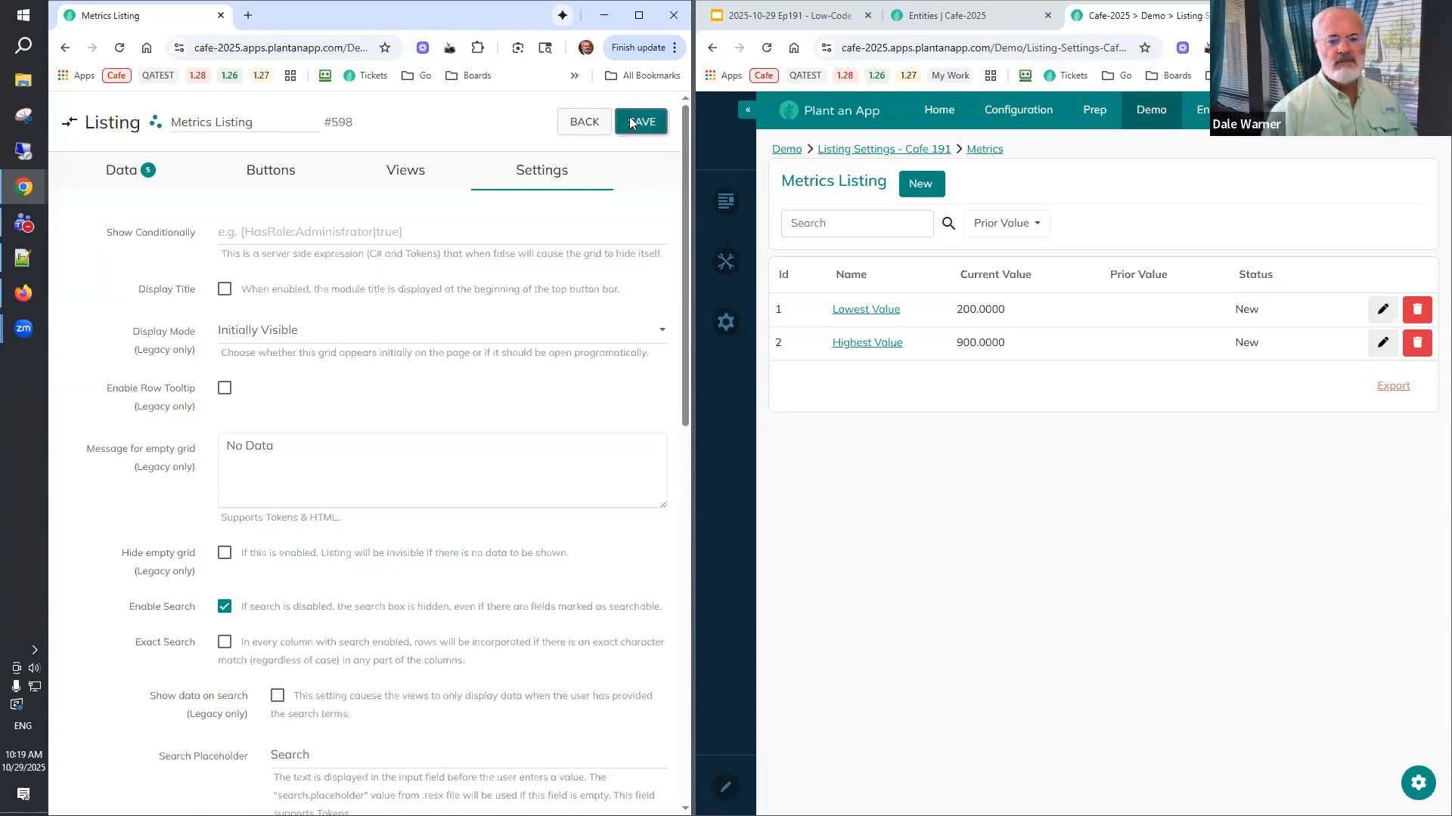
click(766, 47)
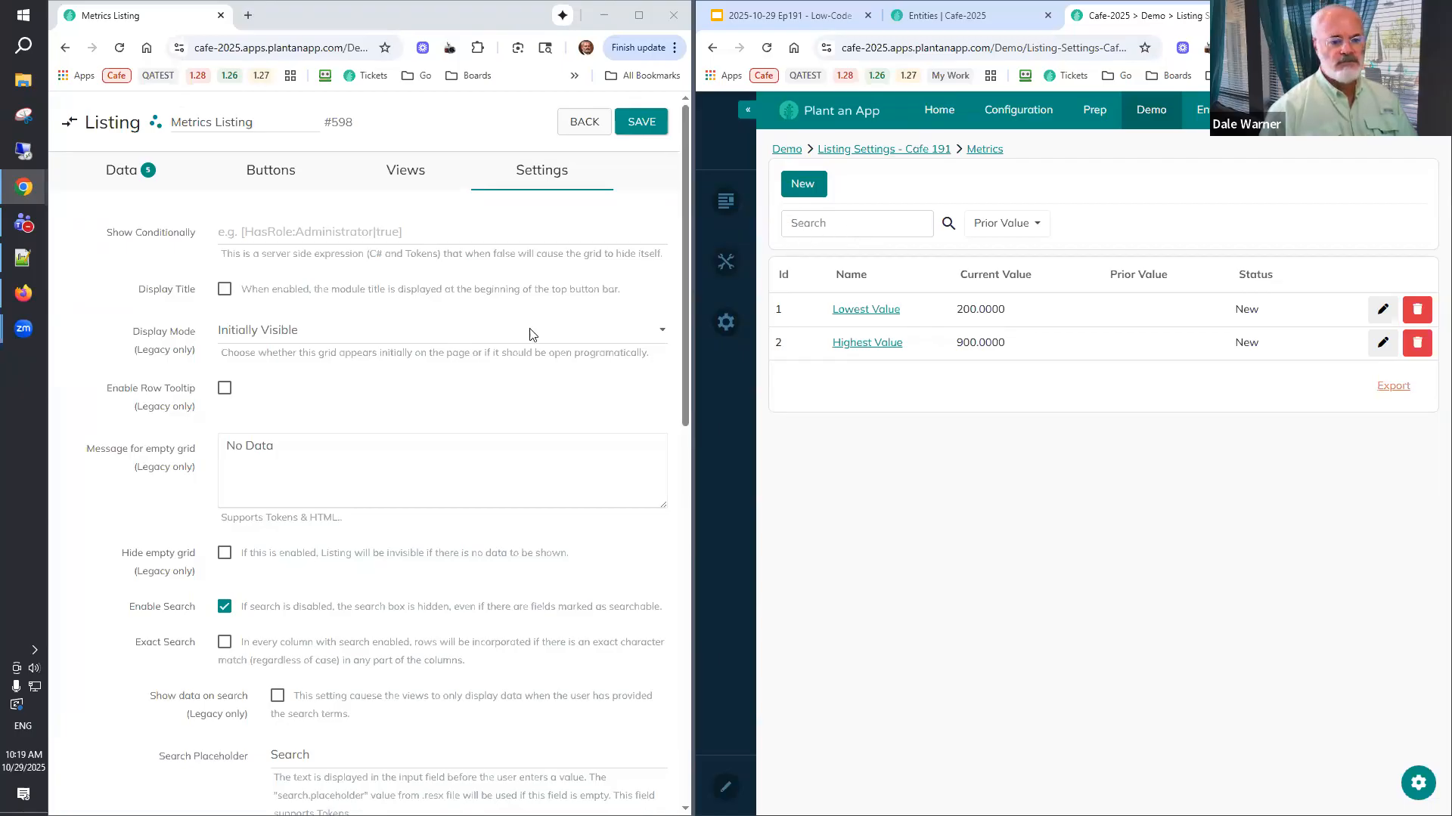
Search the live Metrics listing for "low", then clear the search.
click(839, 230)
text(low)
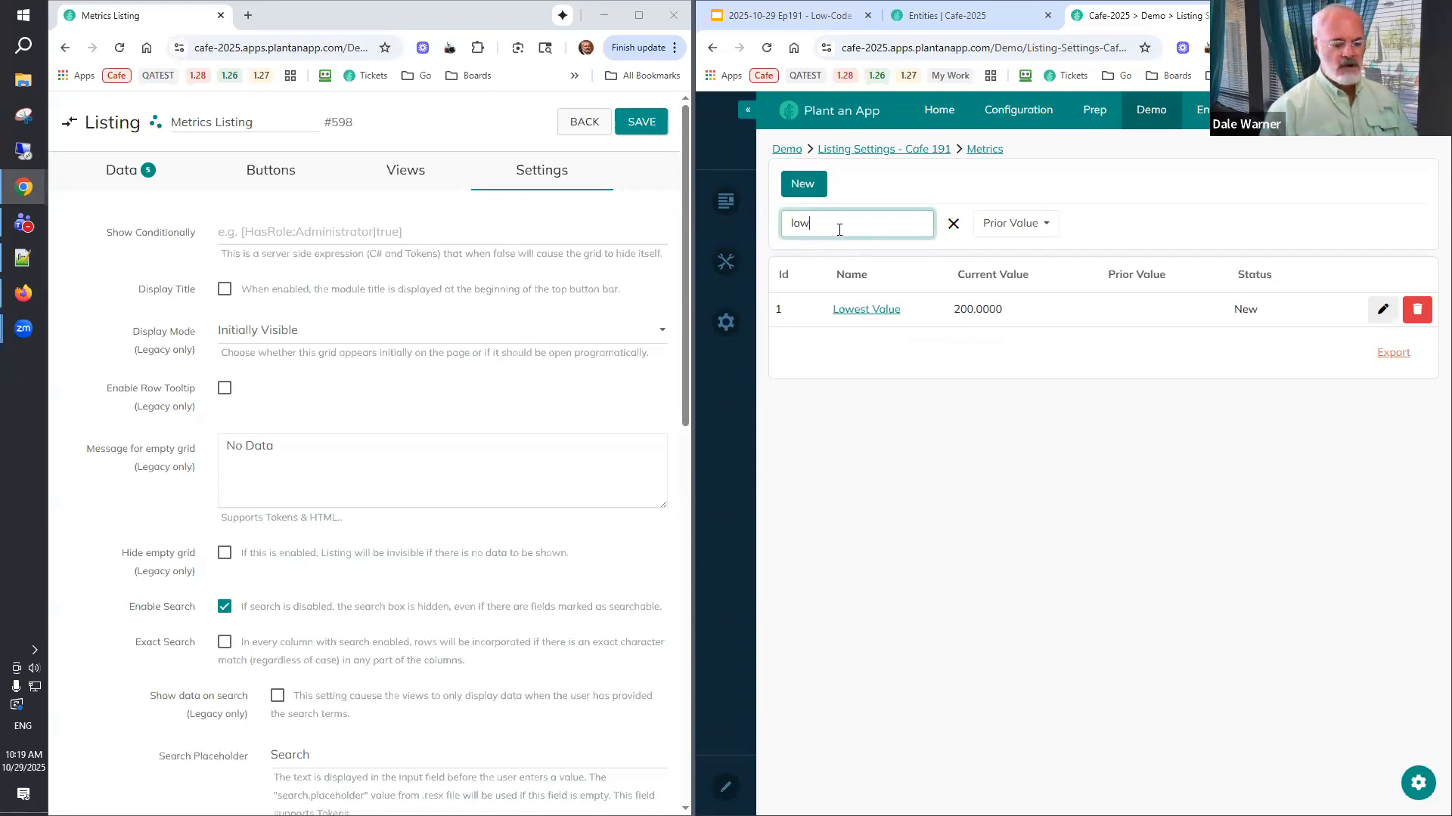
double_click(839, 230)
key(BackSpace)
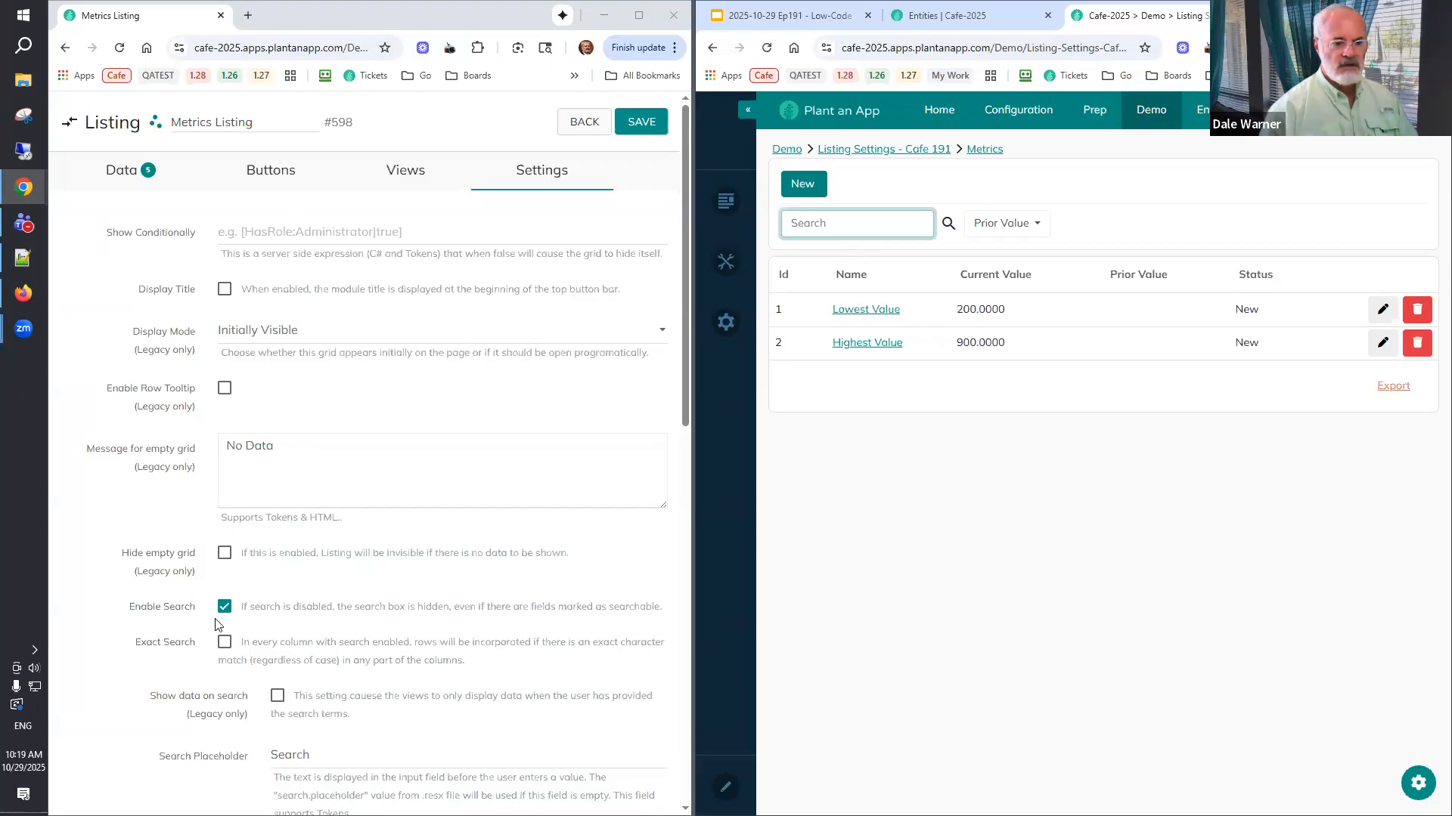
Turn off the listing's Enable Search option, save the configuration and reload the live Metrics page.
click(224, 609)
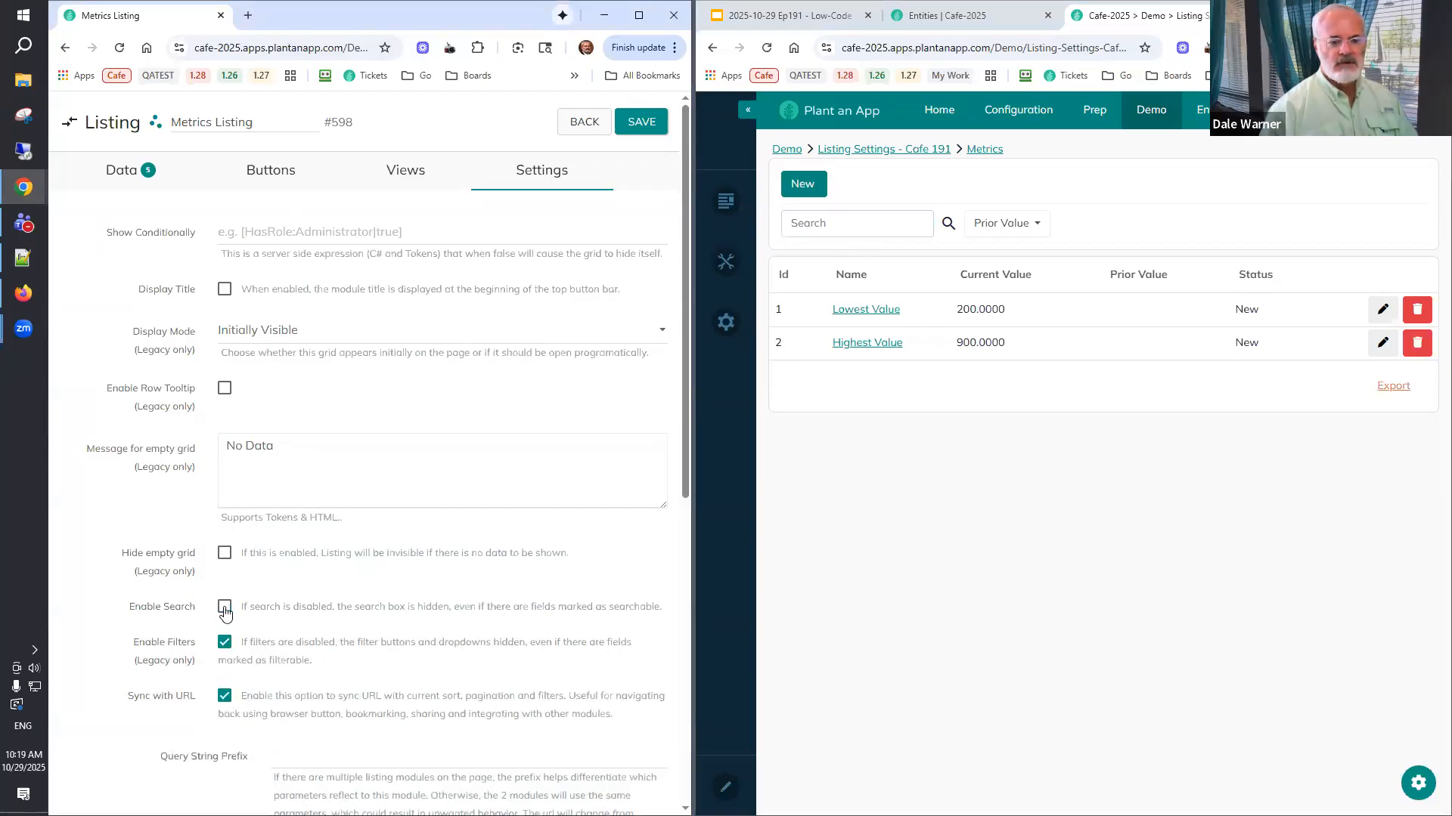
click(641, 124)
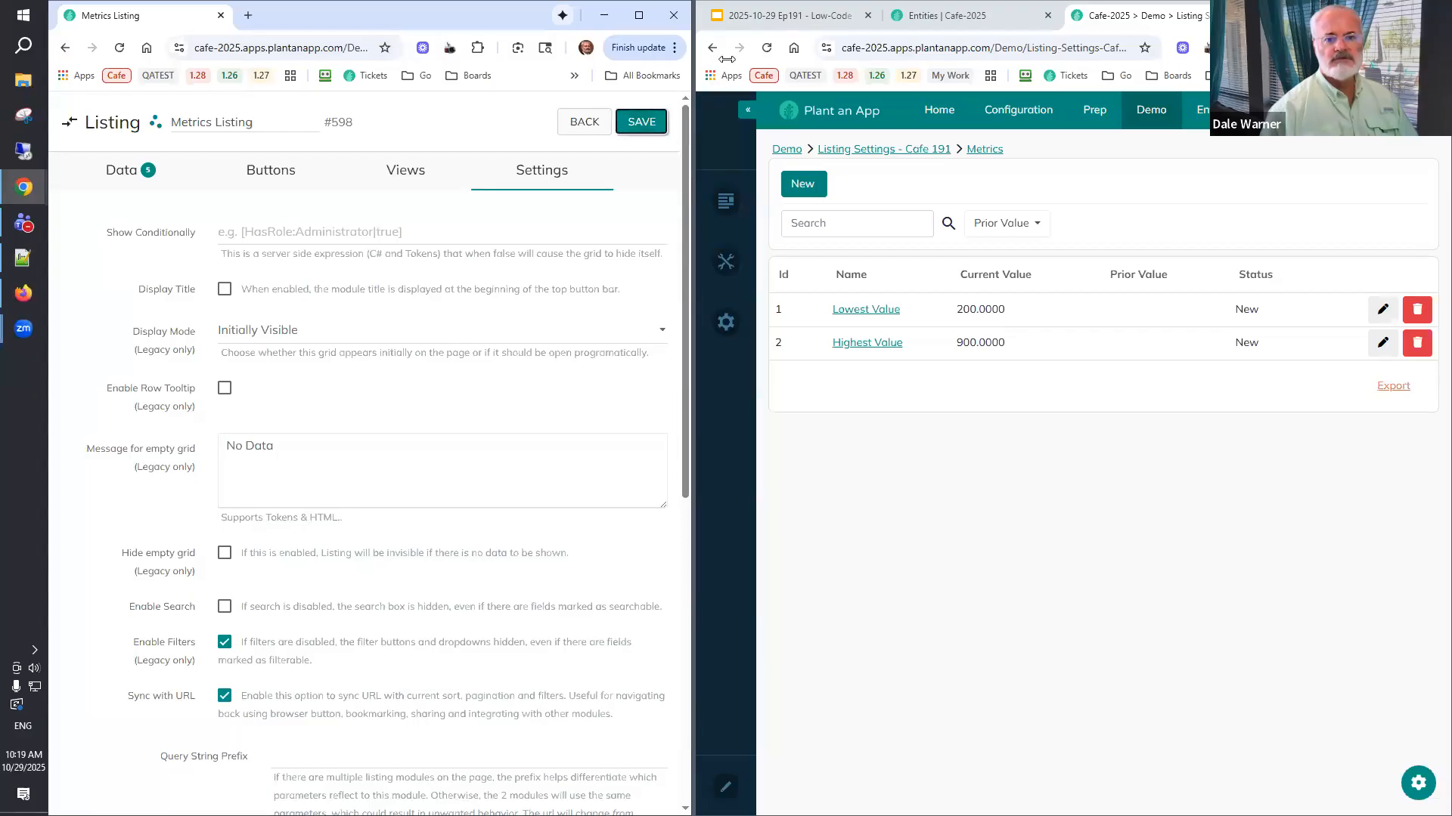
click(767, 47)
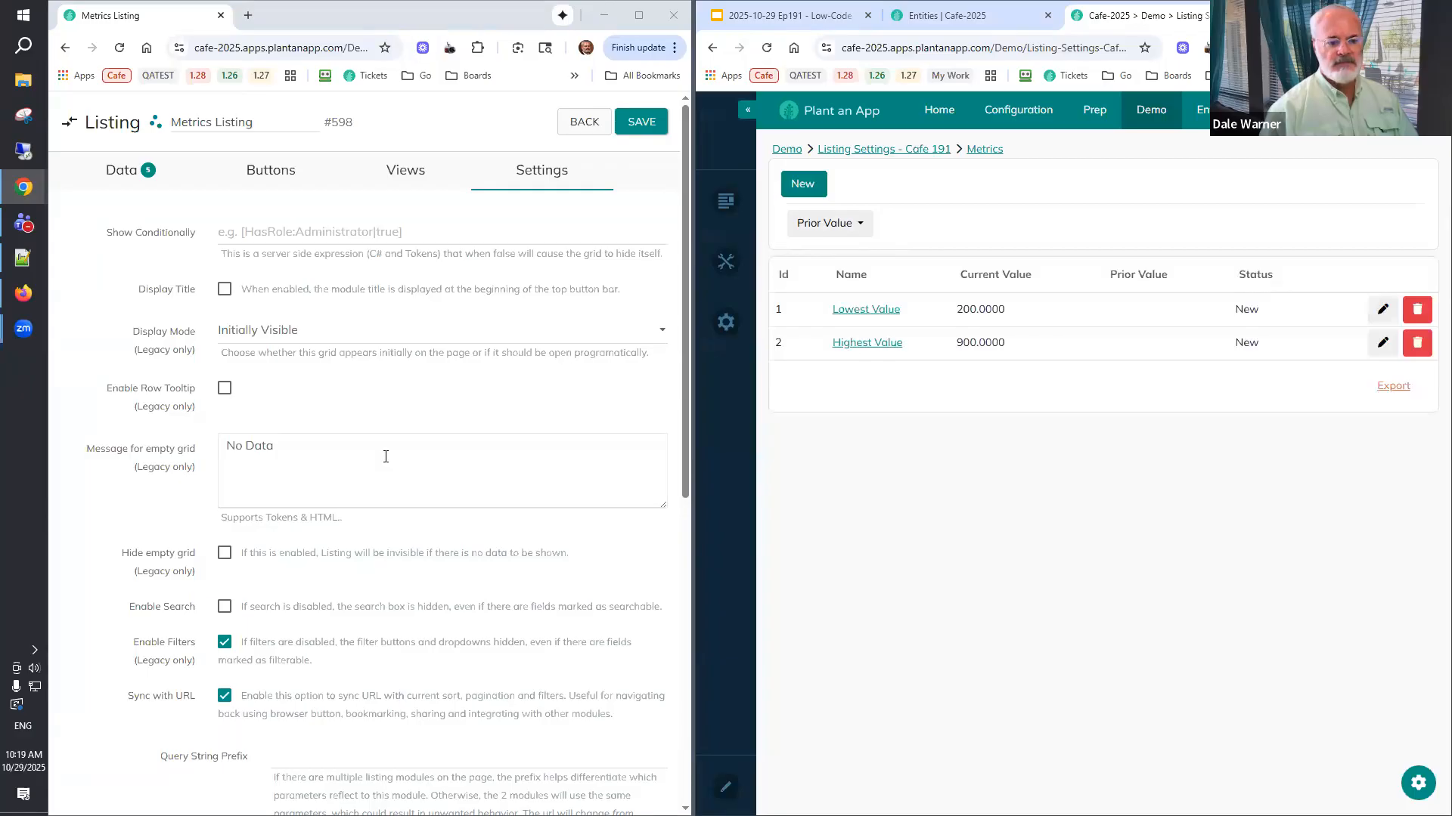
Turn off the listing's Enable Filters option, save the configuration and reload the live Metrics page.
click(225, 644)
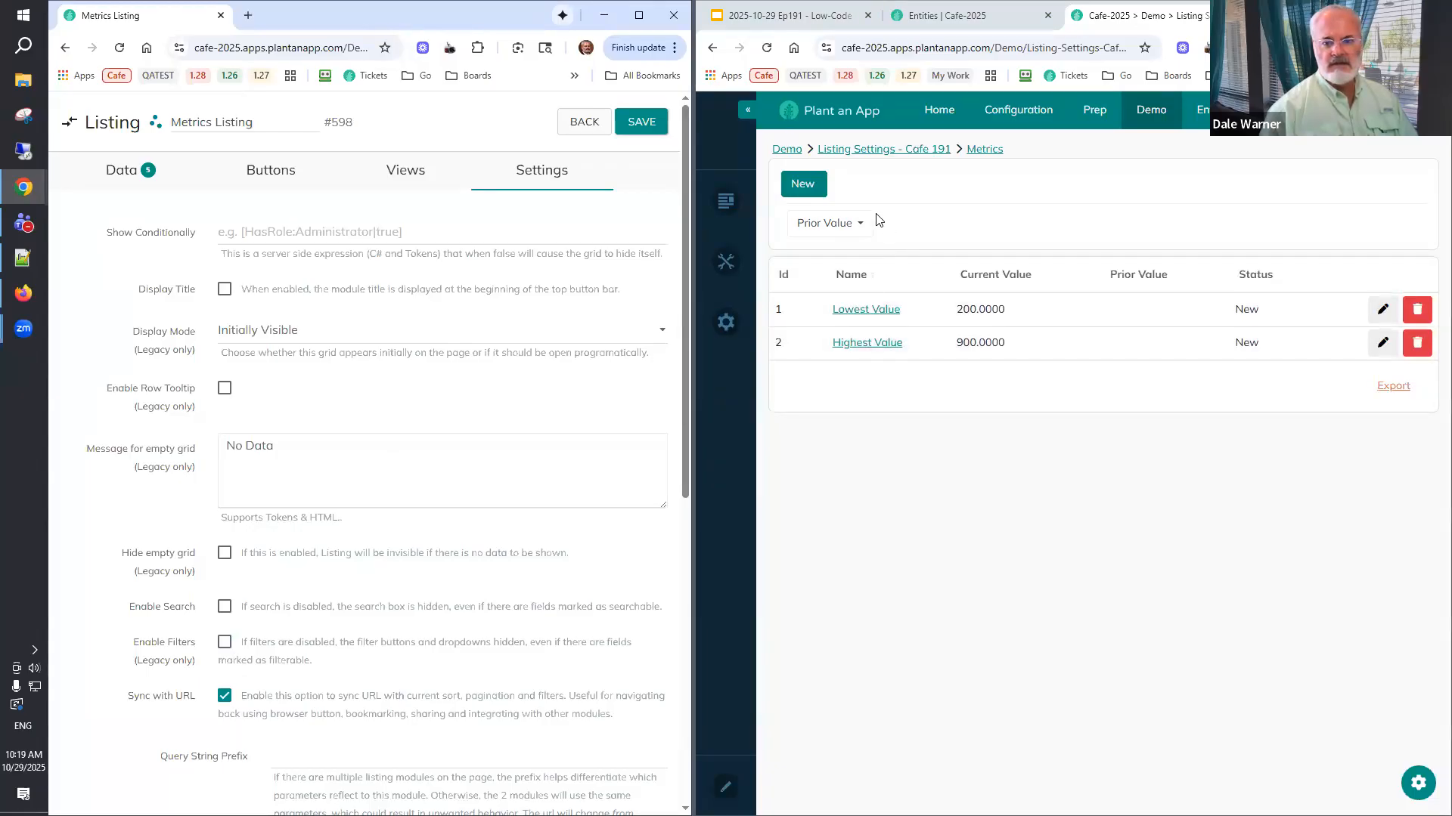
click(654, 121)
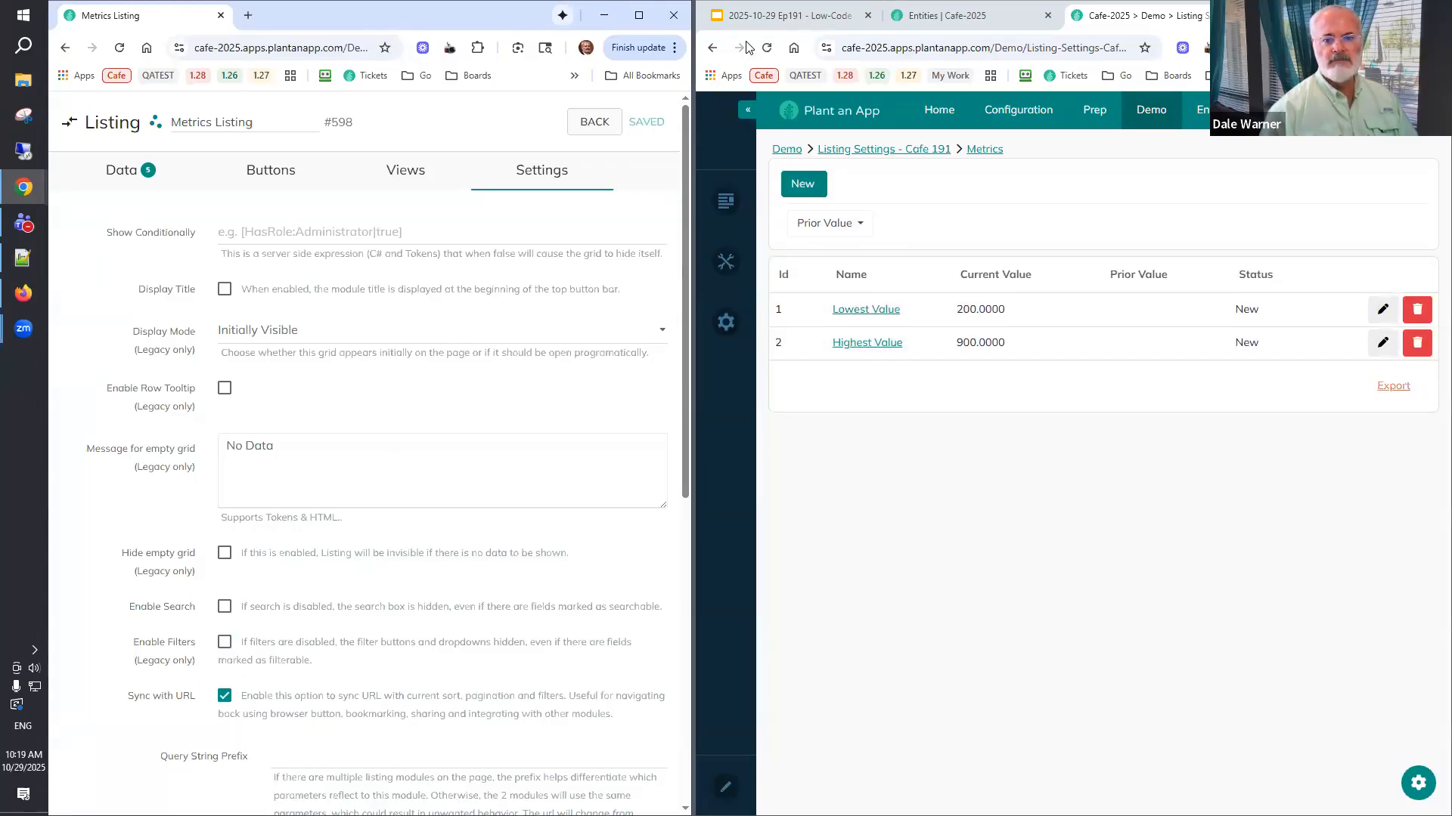
click(767, 47)
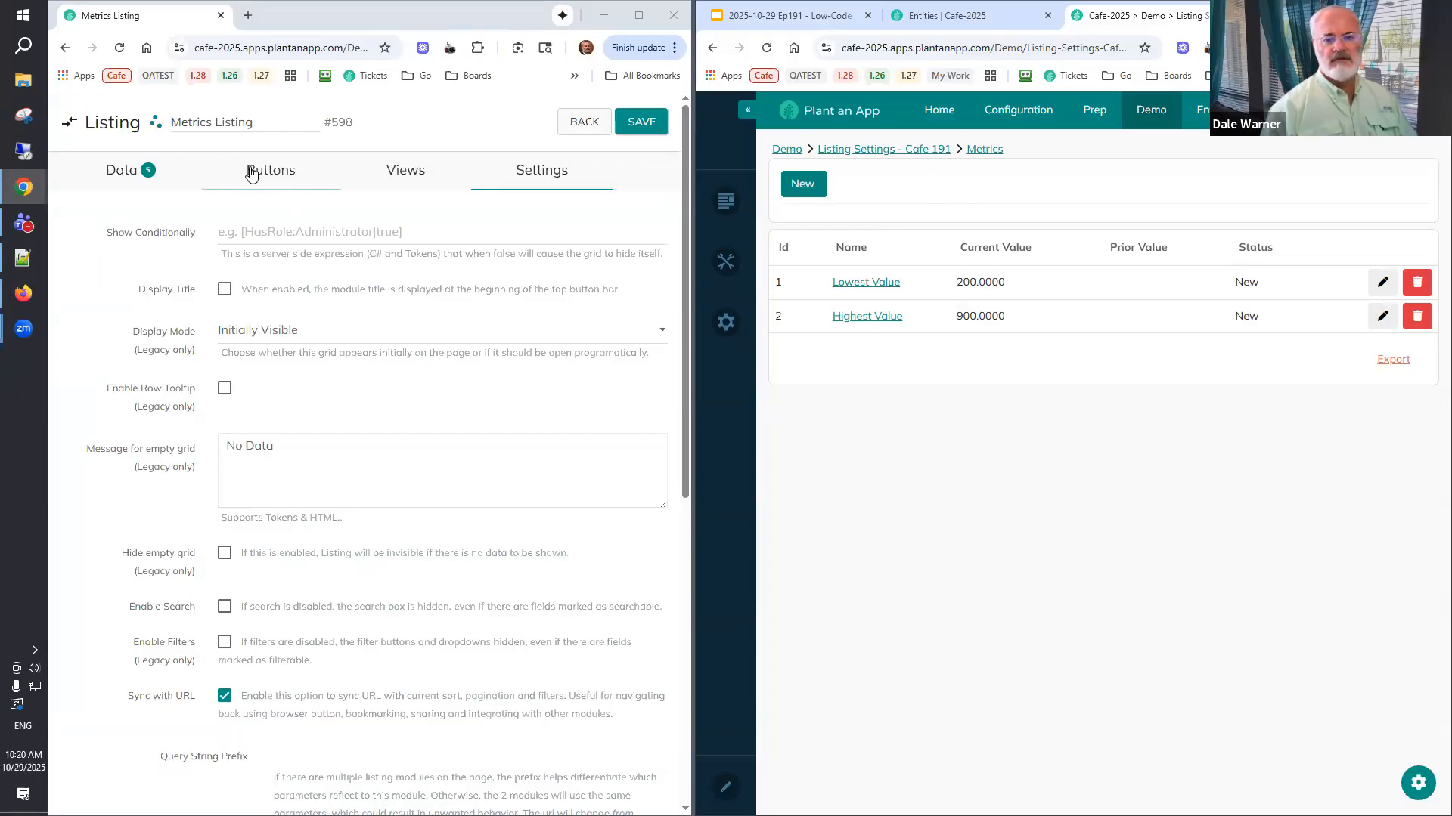
Set the Add root button's Condition to false, save the configuration and reload the live Metrics page.
click(273, 174)
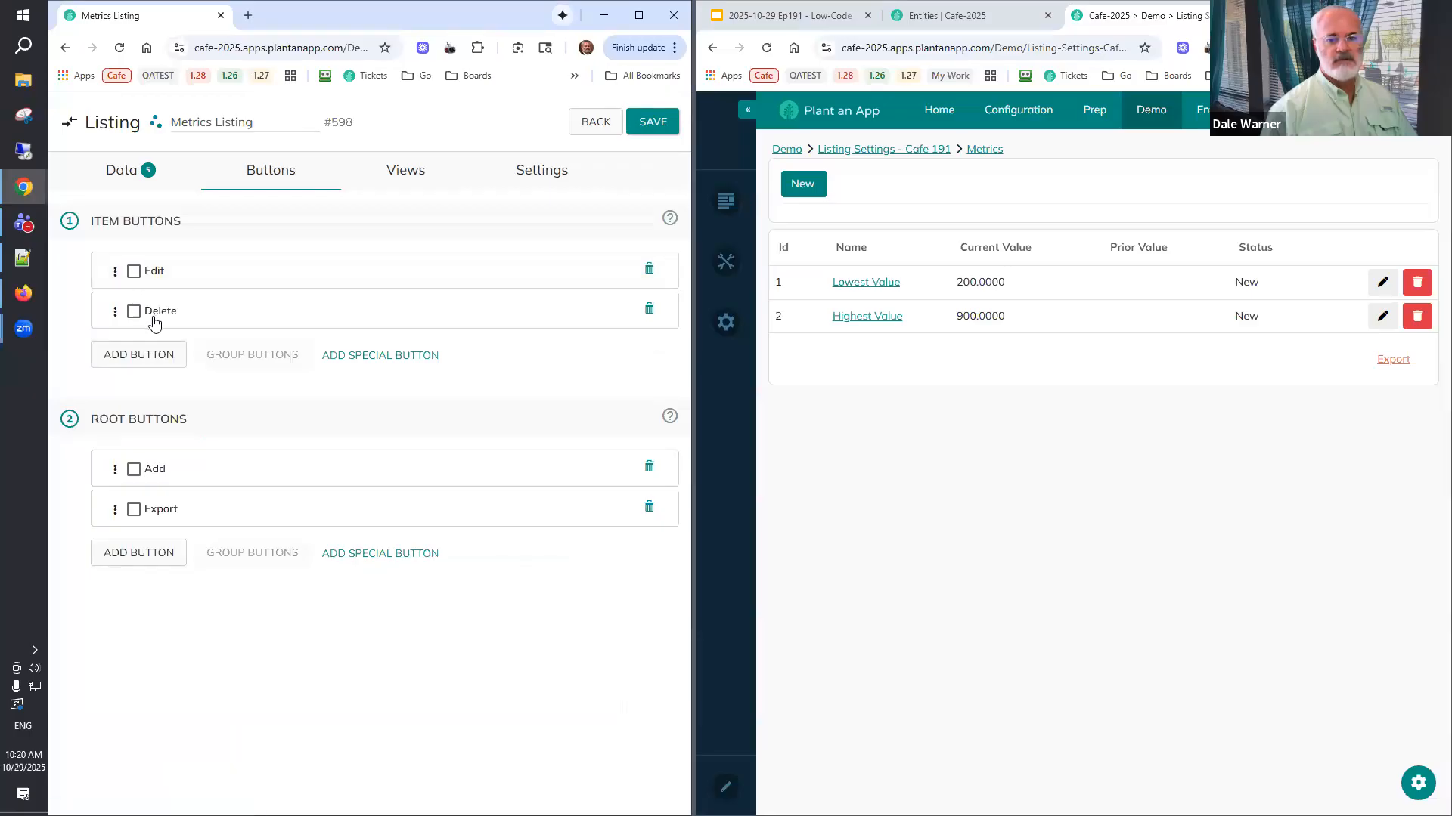
click(156, 471)
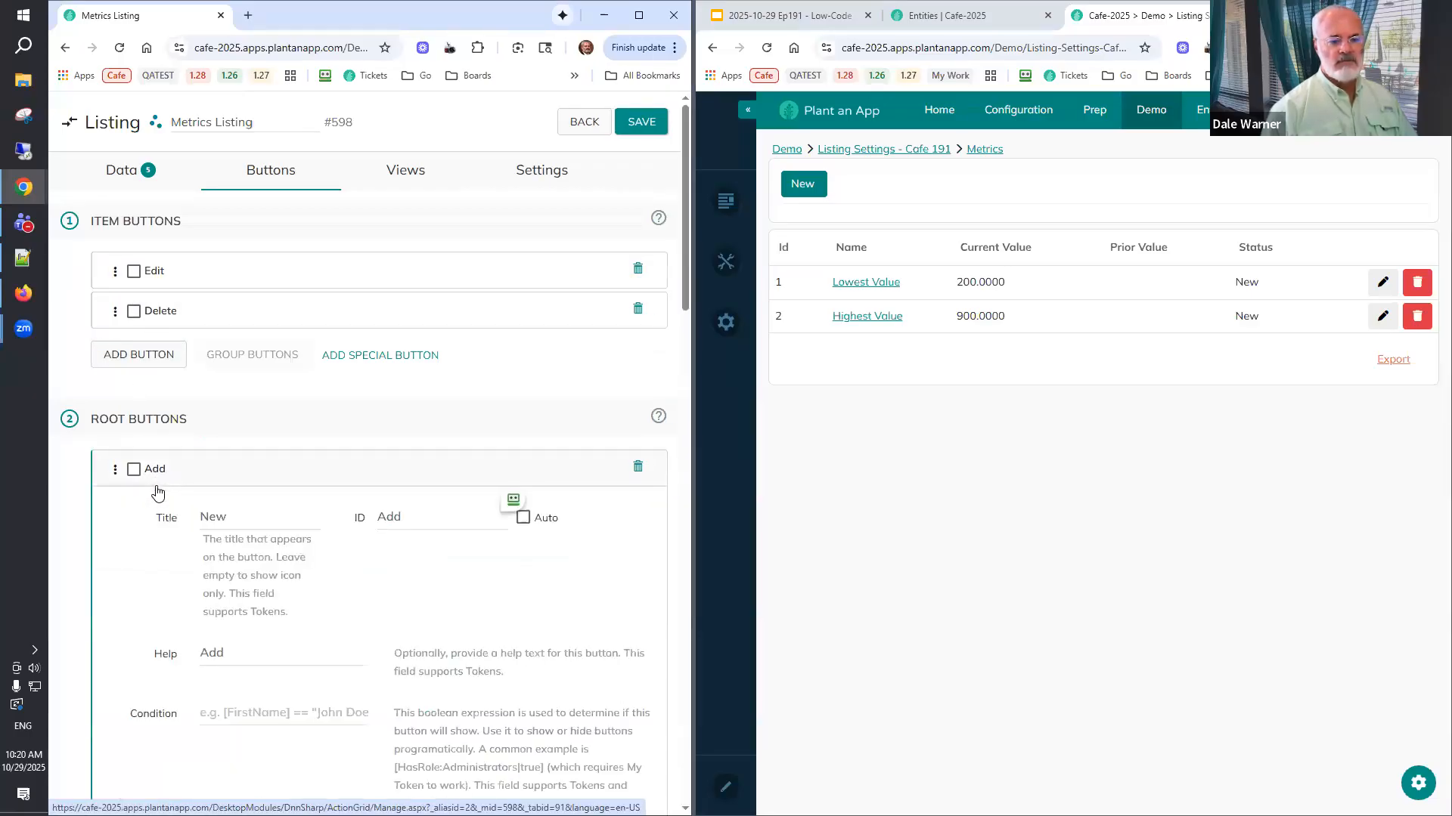
scroll(234, 582, down, 2)
click(299, 584)
text(false)
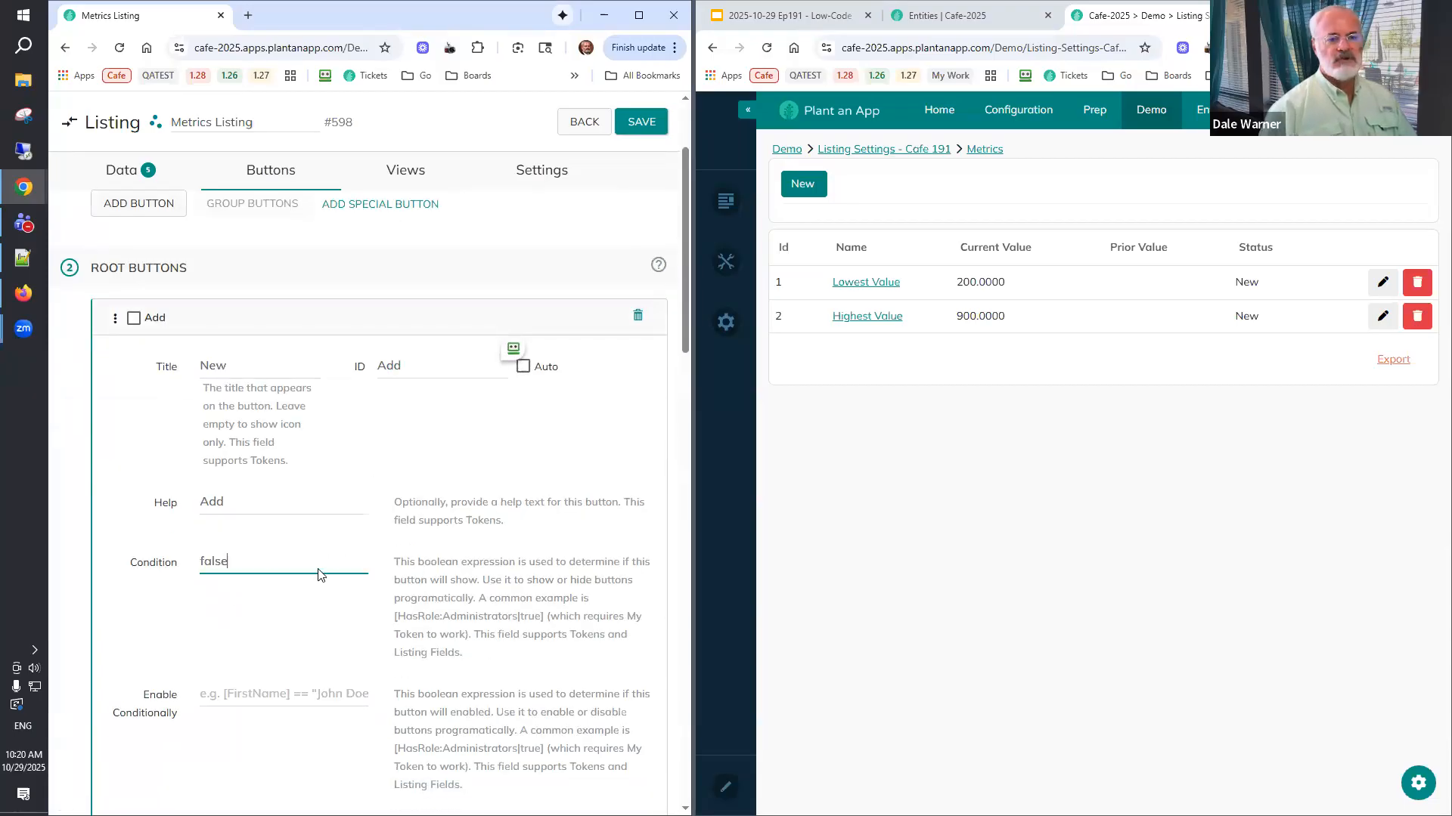
click(640, 123)
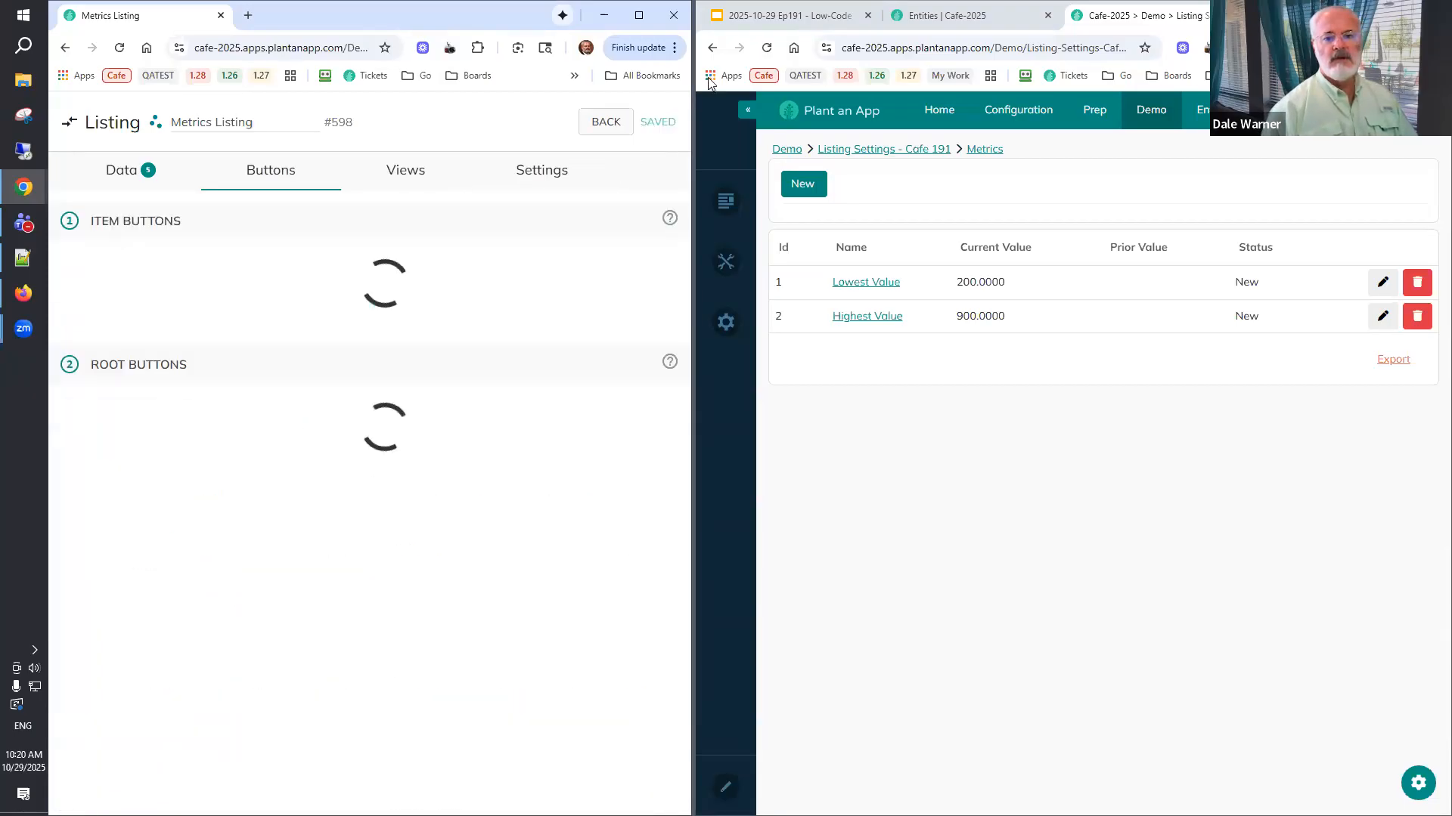
click(767, 49)
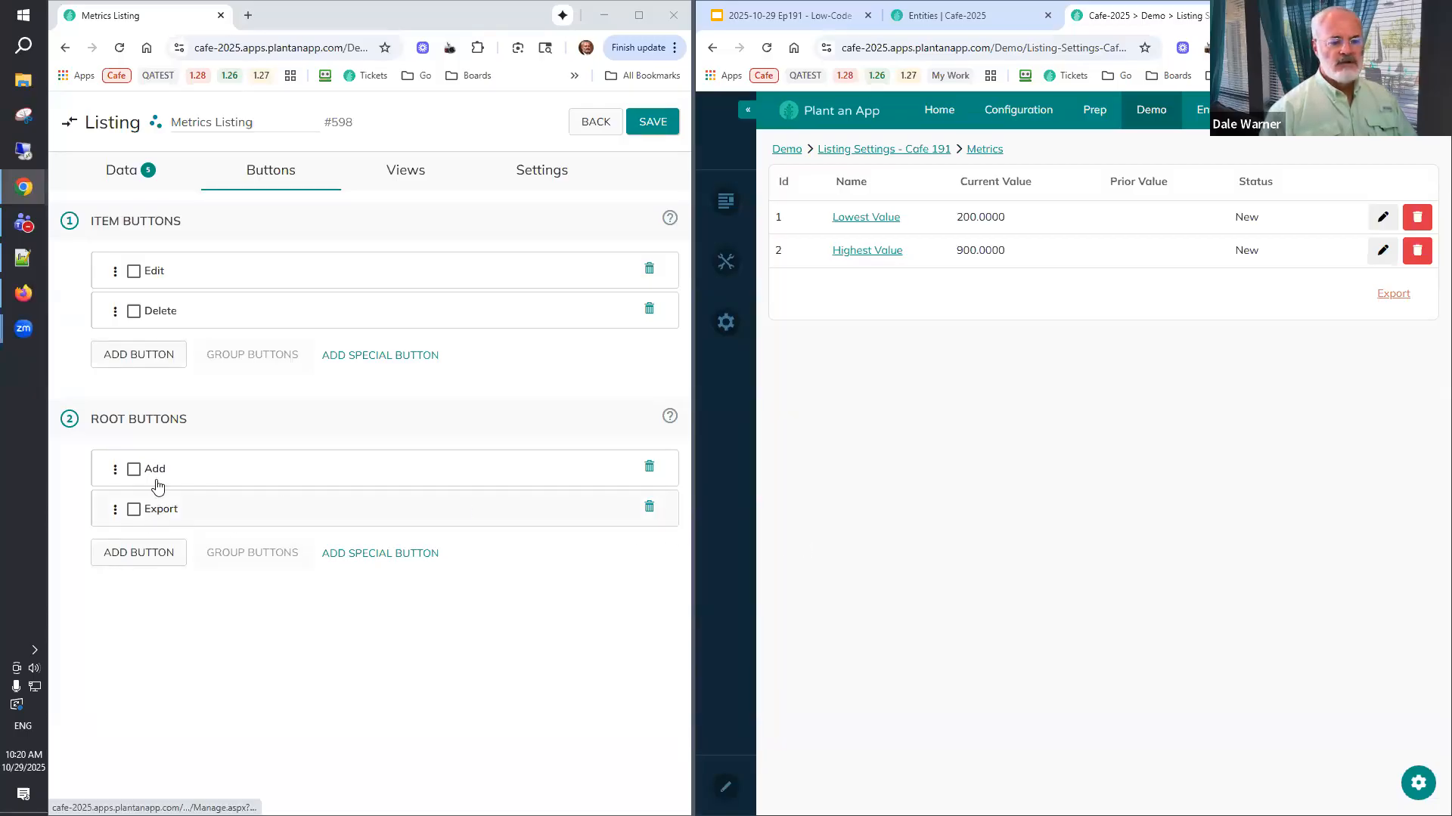
Clear the Condition of the Add root button in the Metrics Listing configuration.
click(212, 493)
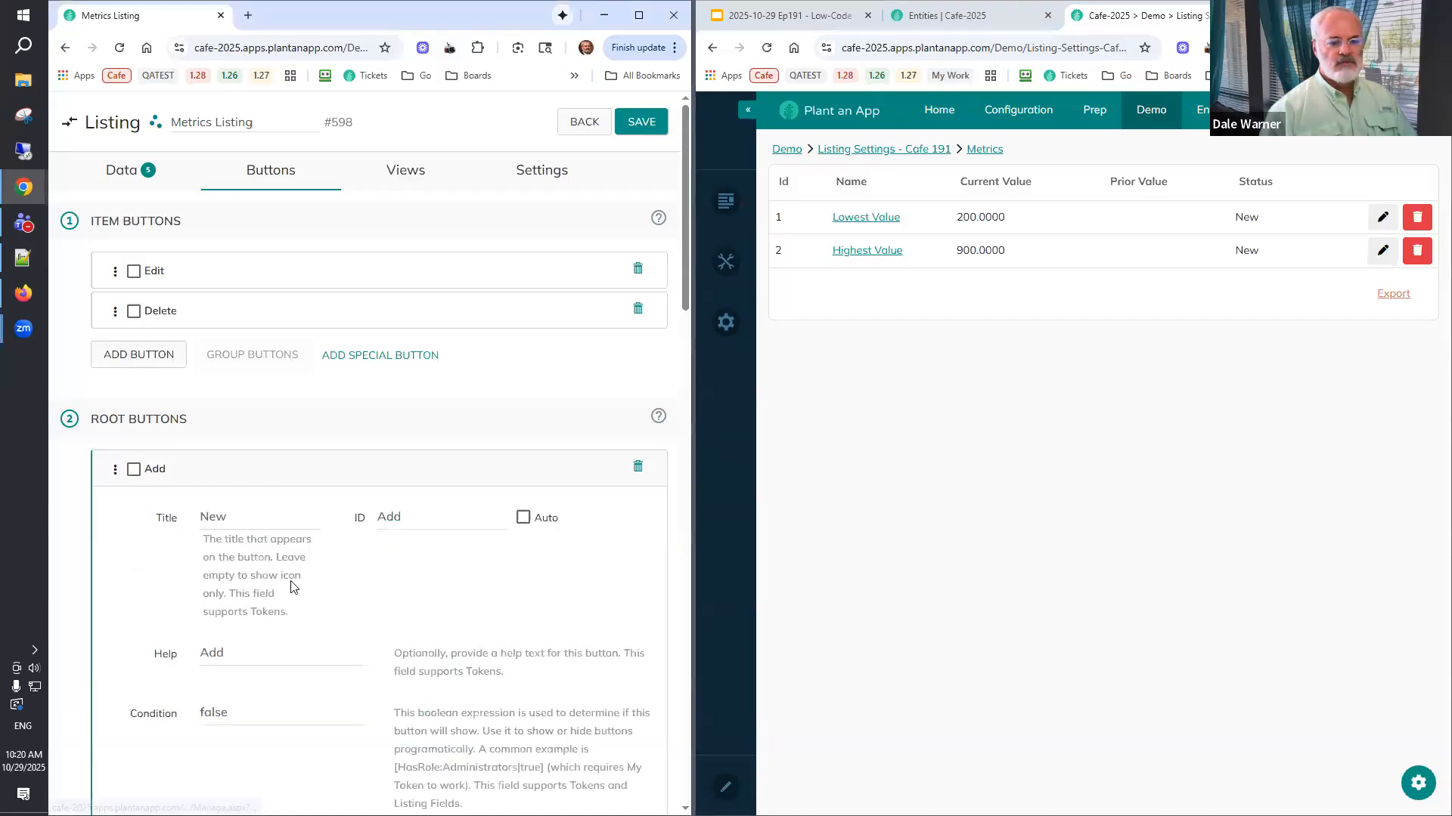
click(165, 715)
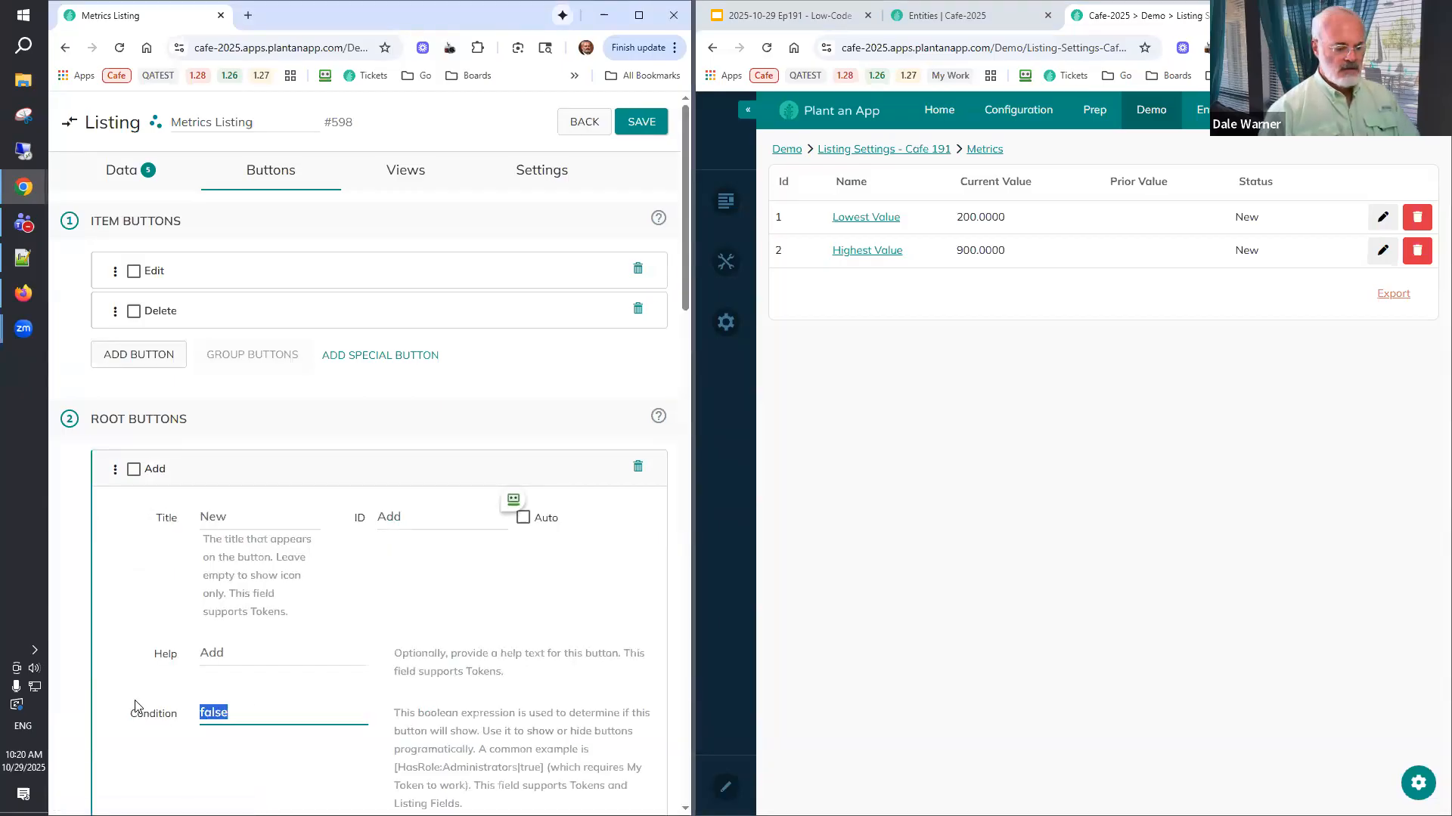
key(BackSpace)
Turn on the listing's Display Title and Enable Search options, save the configuration and reload the live Metrics page.
click(532, 184)
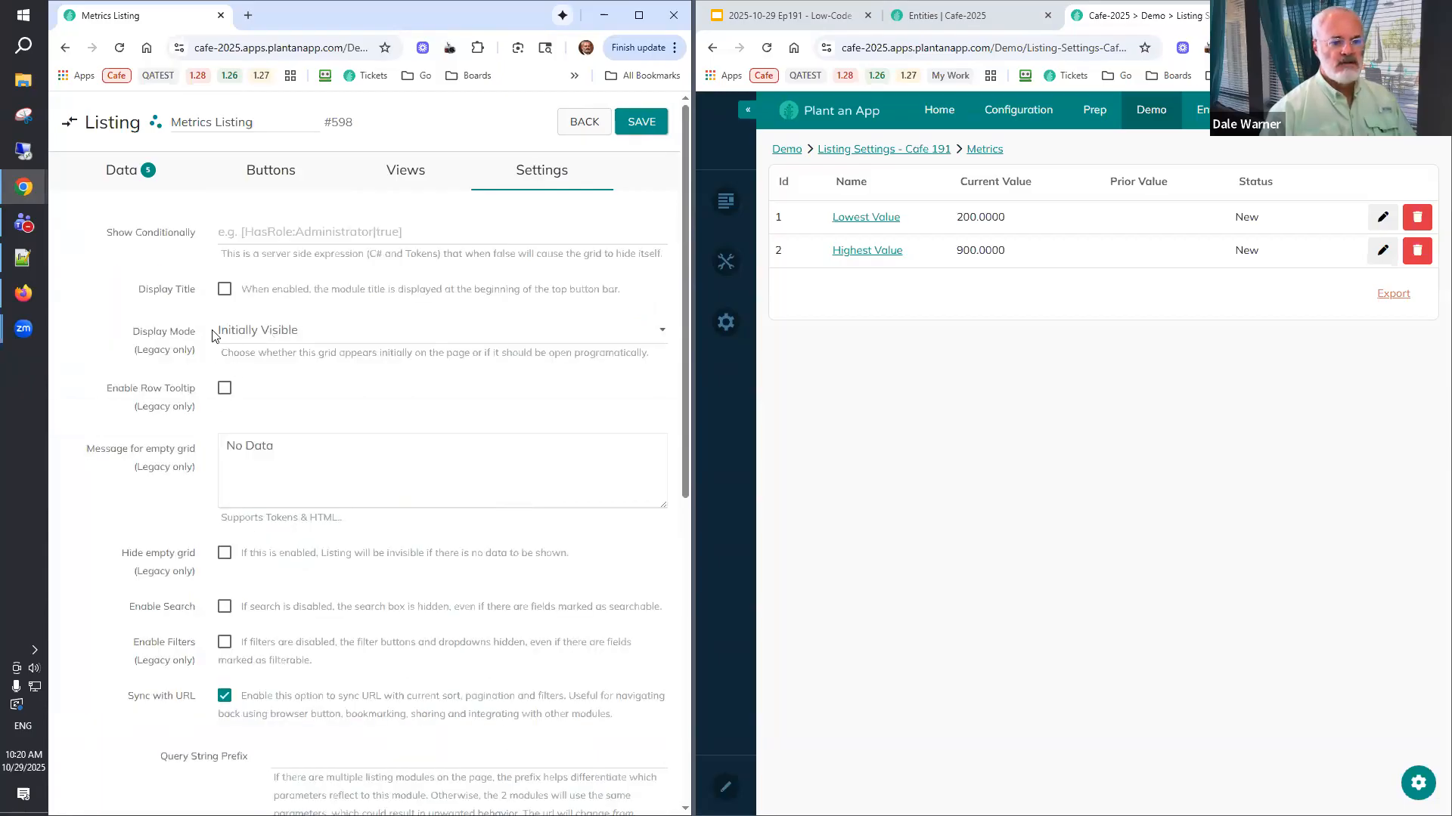
click(224, 295)
click(226, 608)
click(639, 125)
click(767, 48)
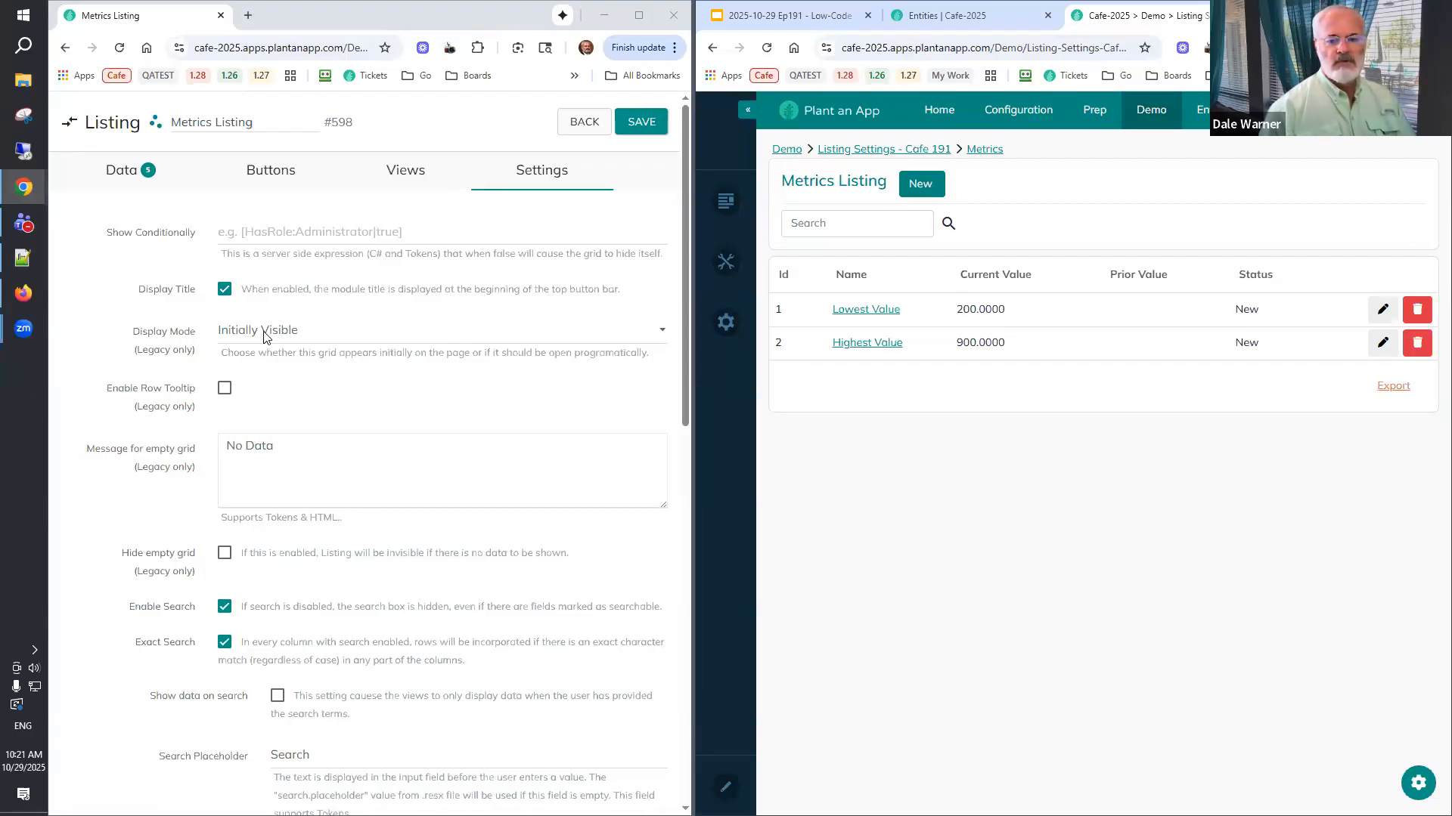
Set the listing's Display Mode to Manual, save the configuration and reload the live Metrics page.
click(322, 334)
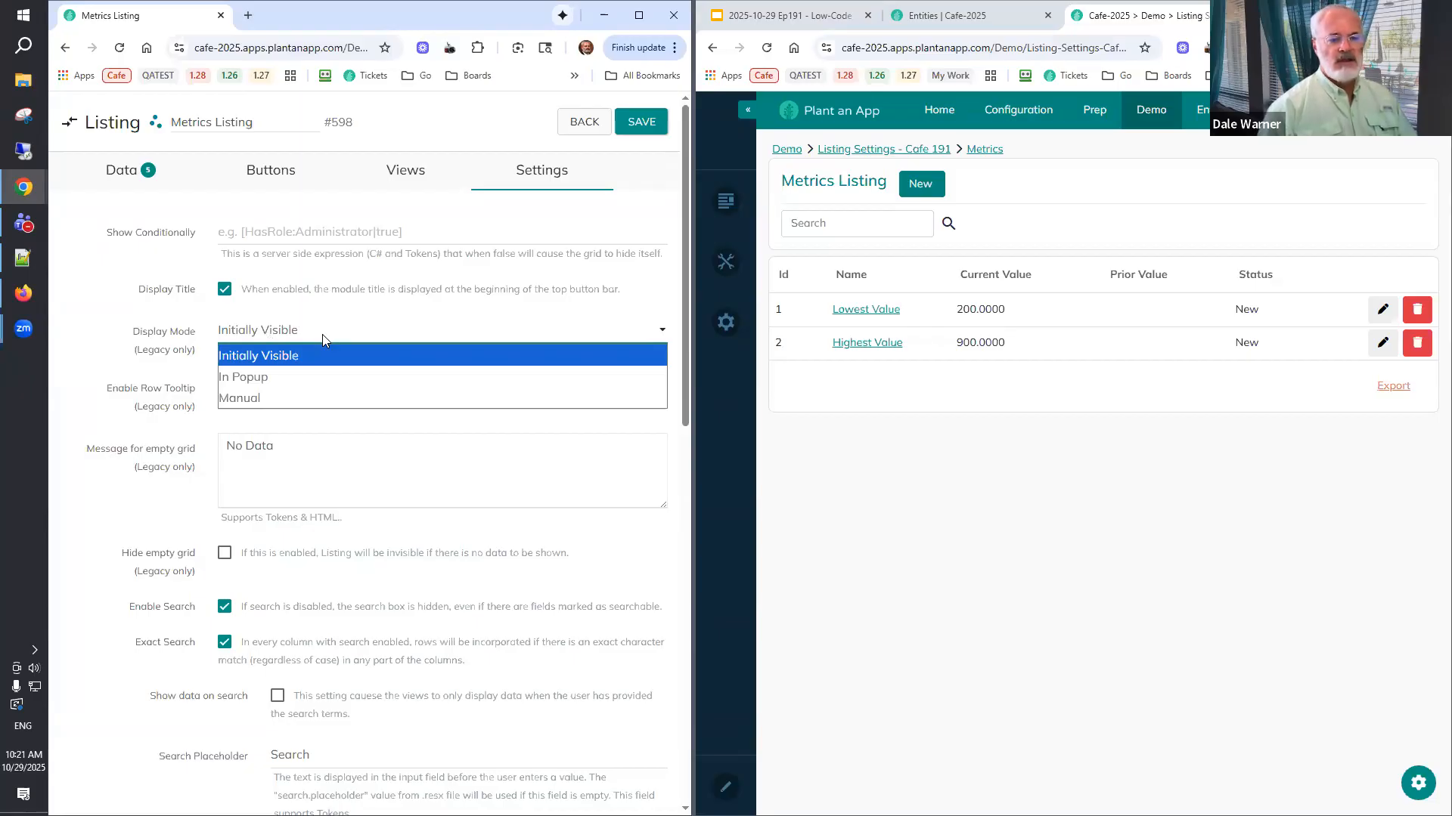
click(253, 398)
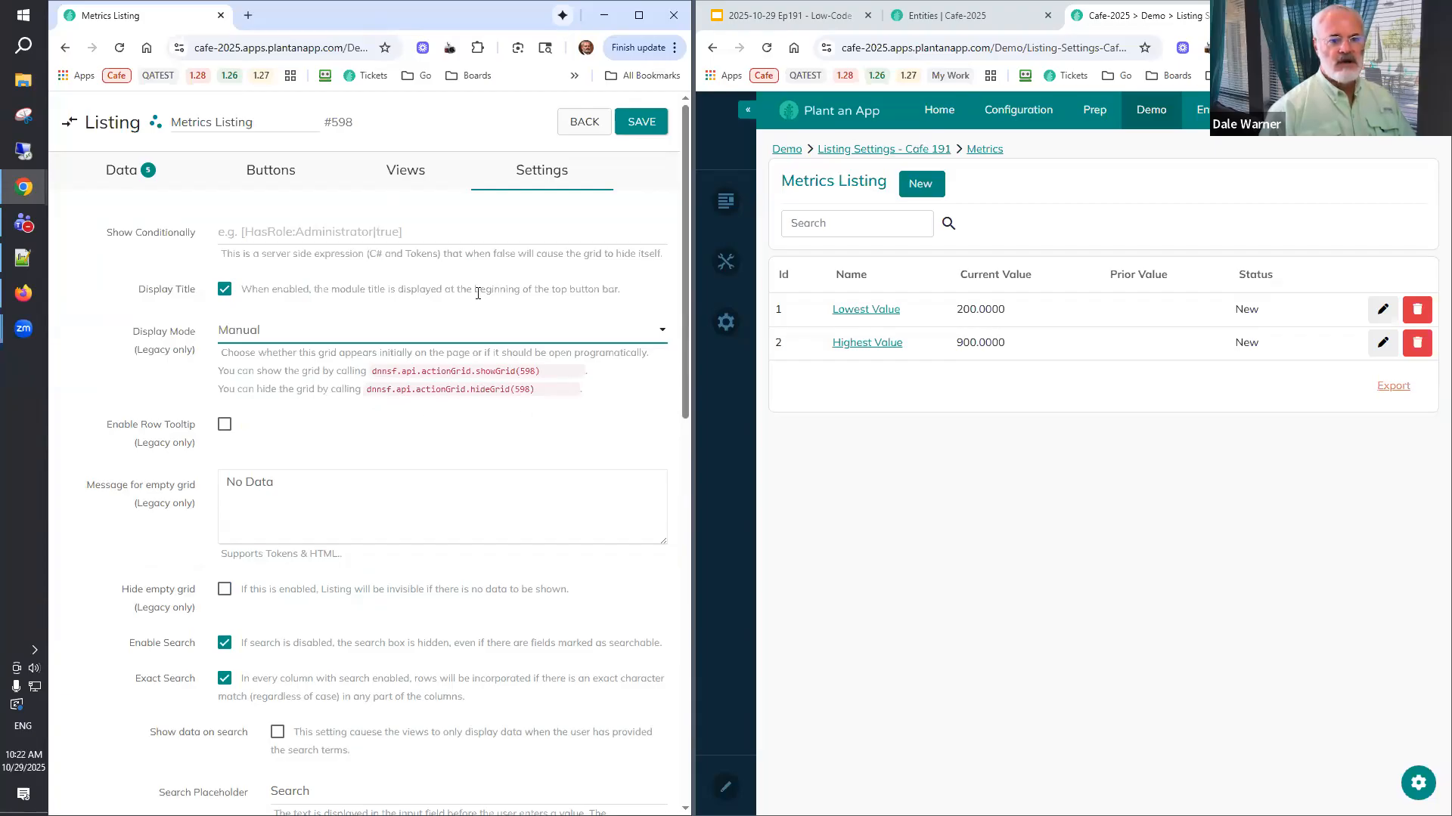
drag(353, 122, 327, 121)
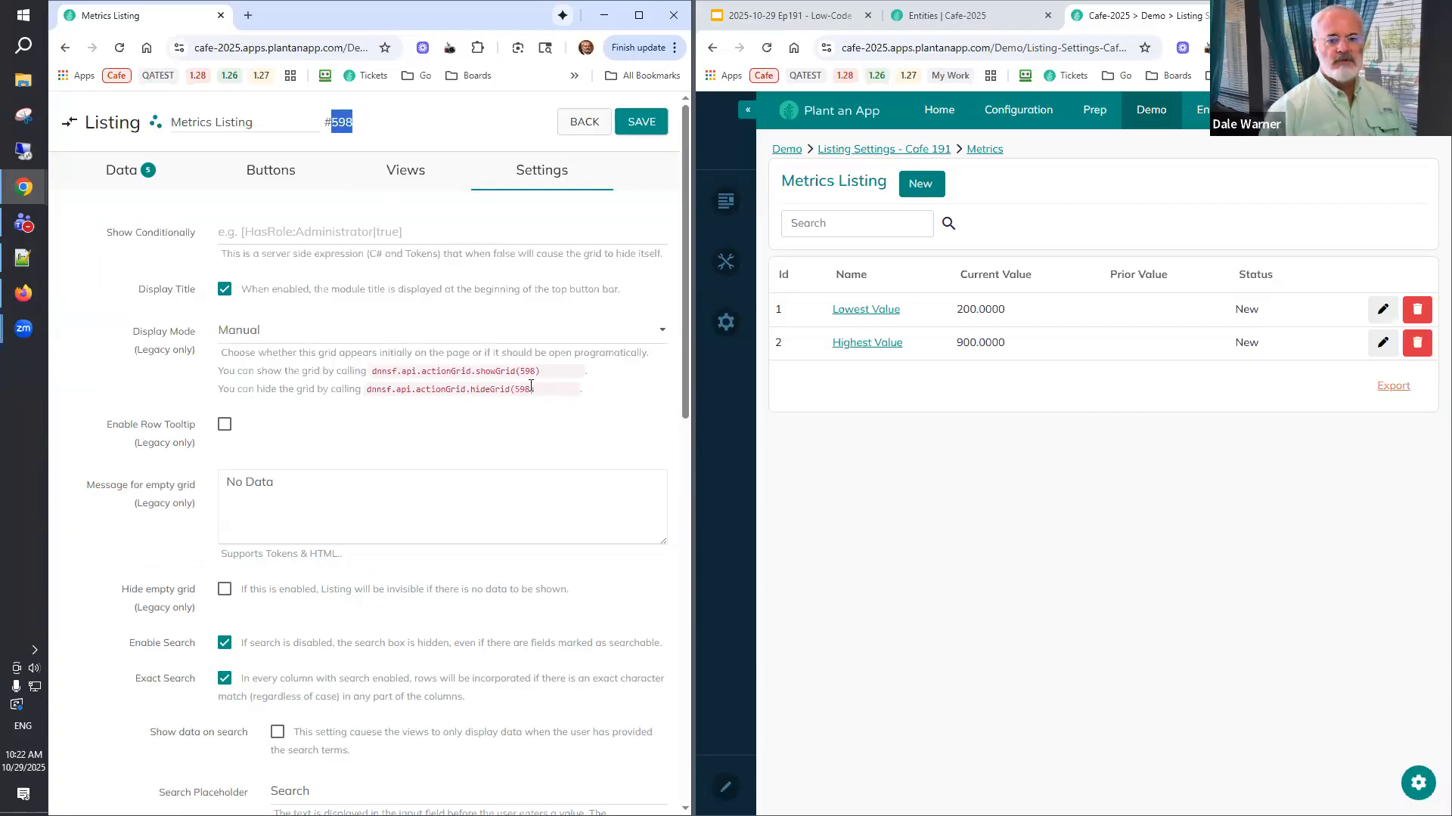
click(566, 388)
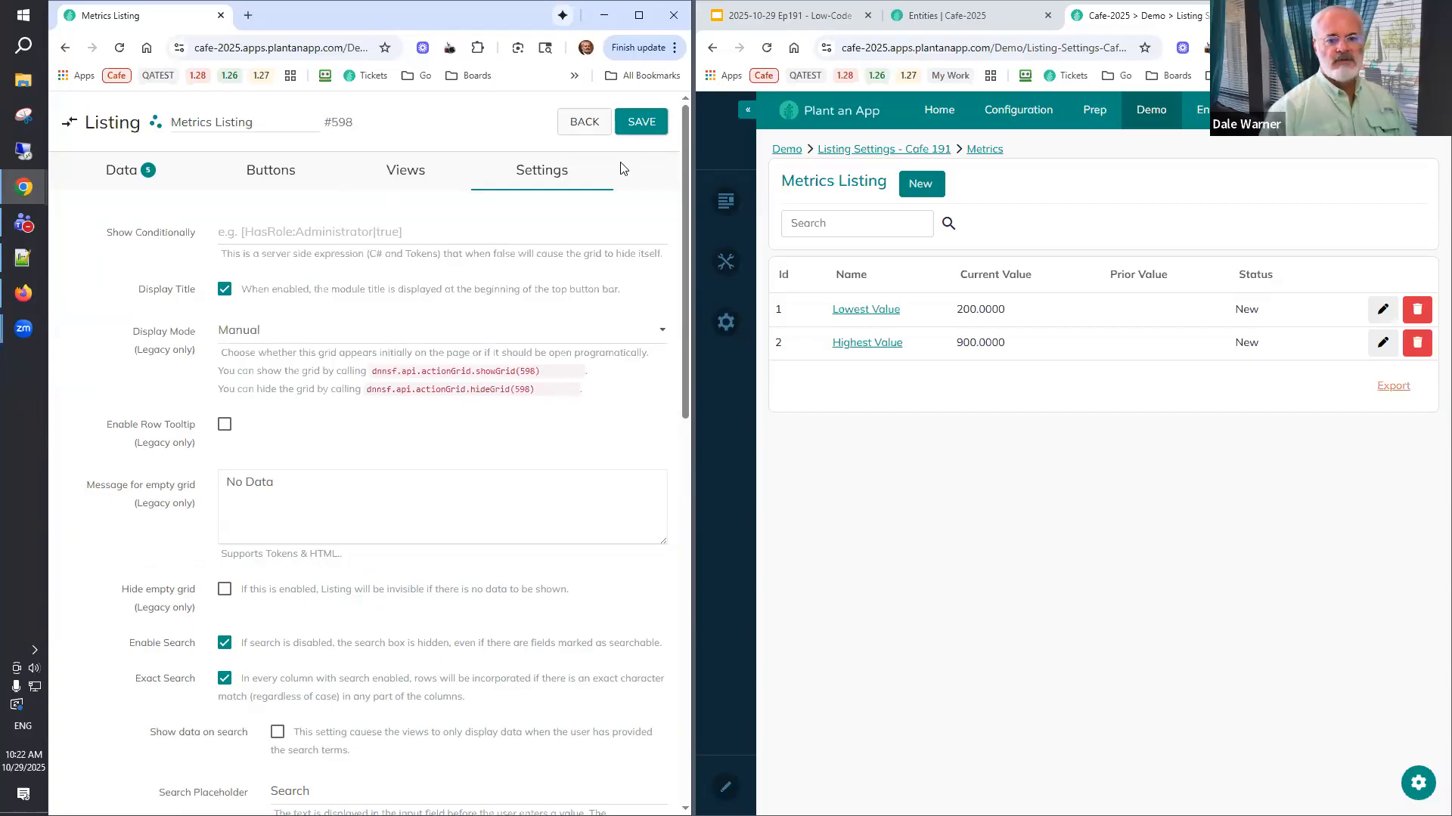
click(633, 125)
click(767, 48)
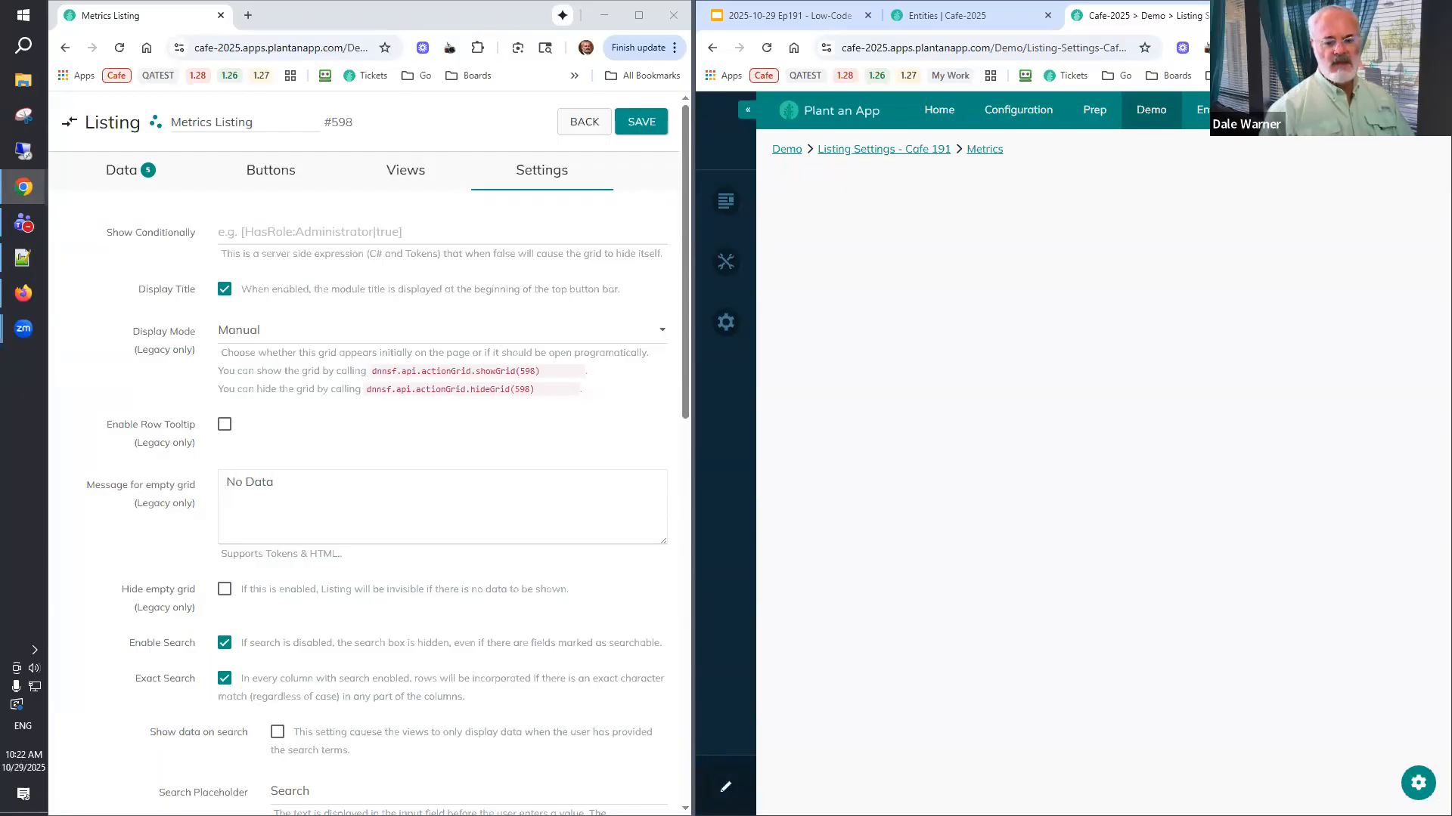
Open the live Metrics page for editing and add an Action Form module to it.
click(726, 790)
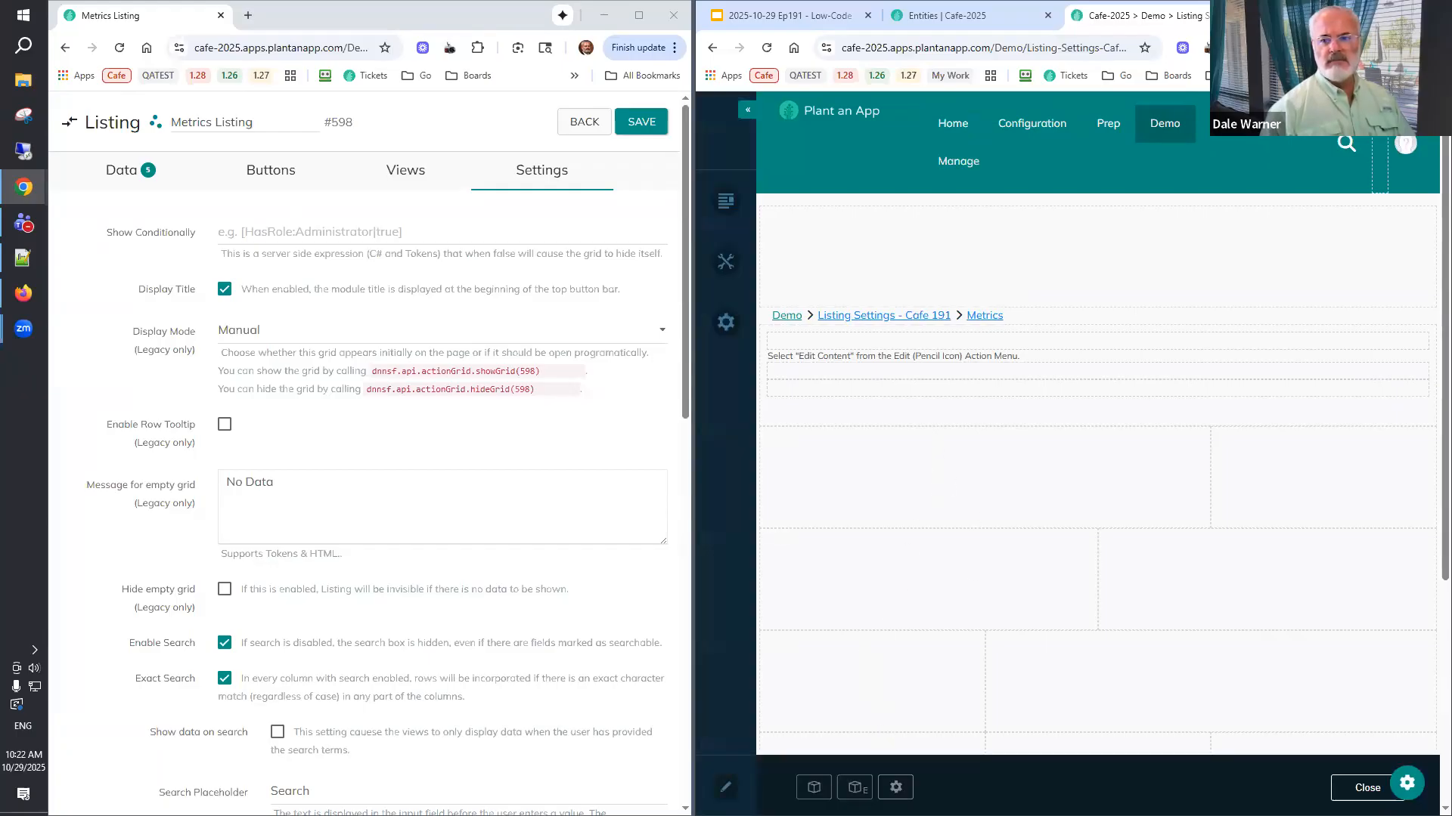
key(super+Up)
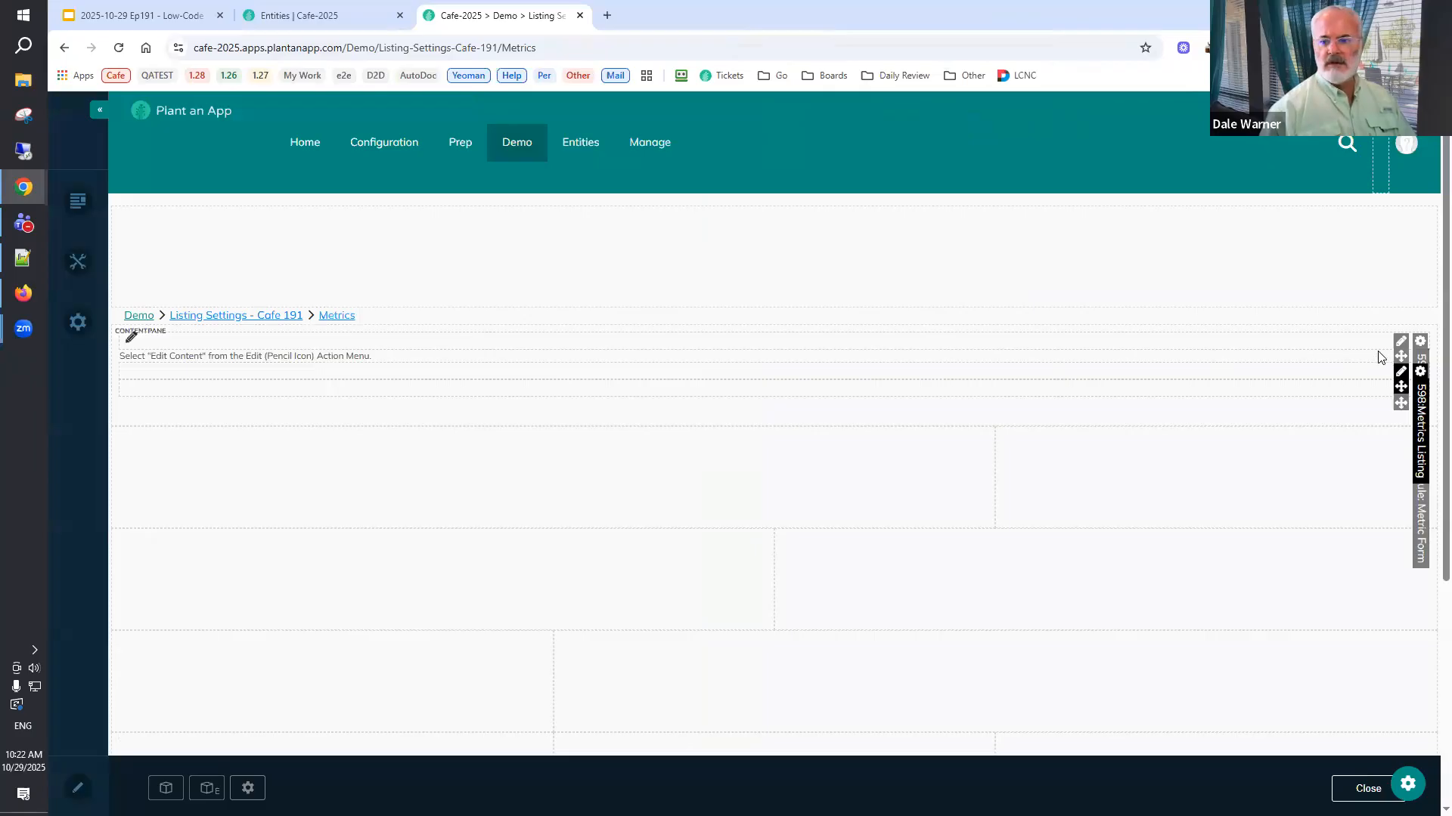
click(167, 787)
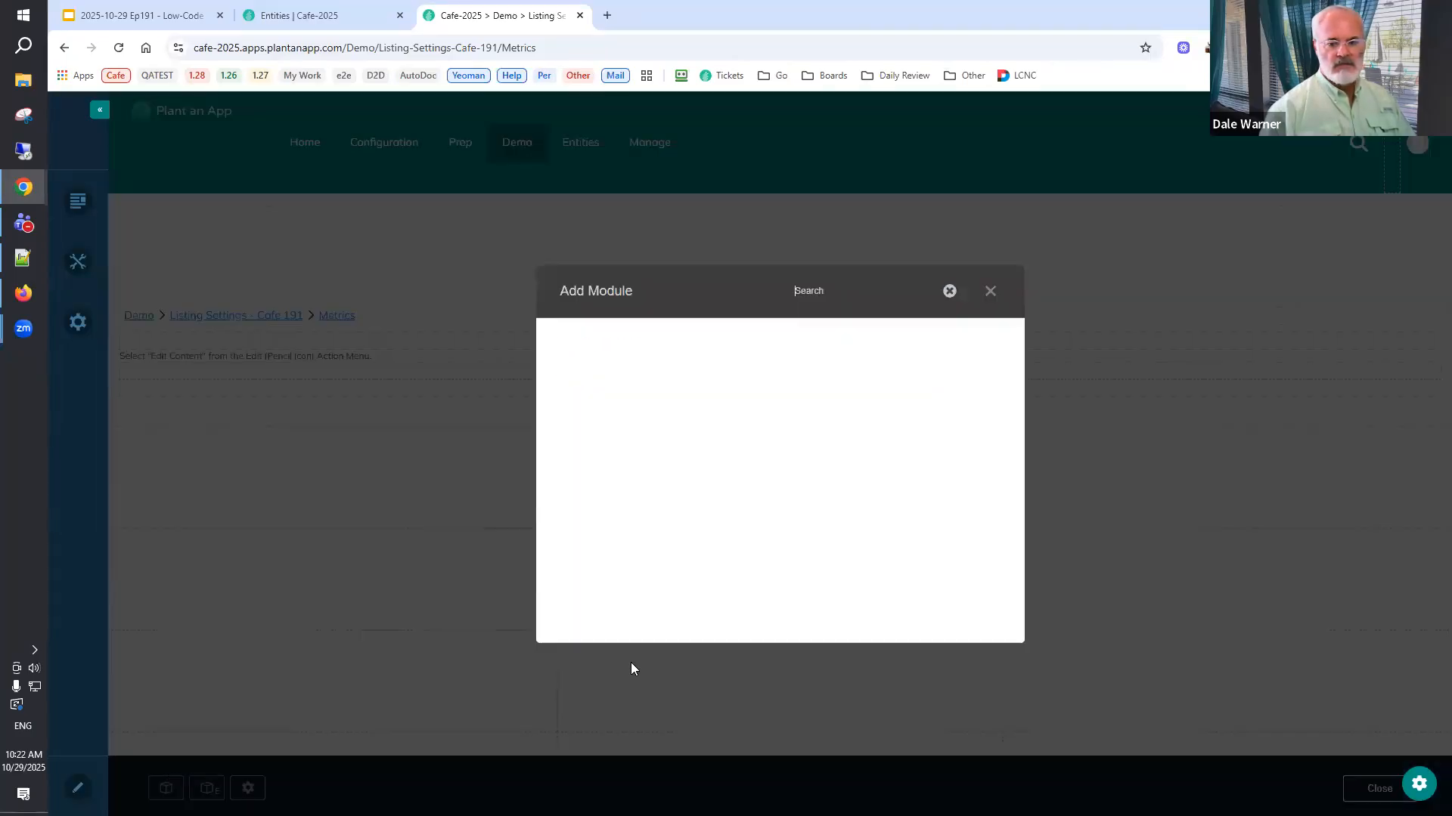
click(615, 511)
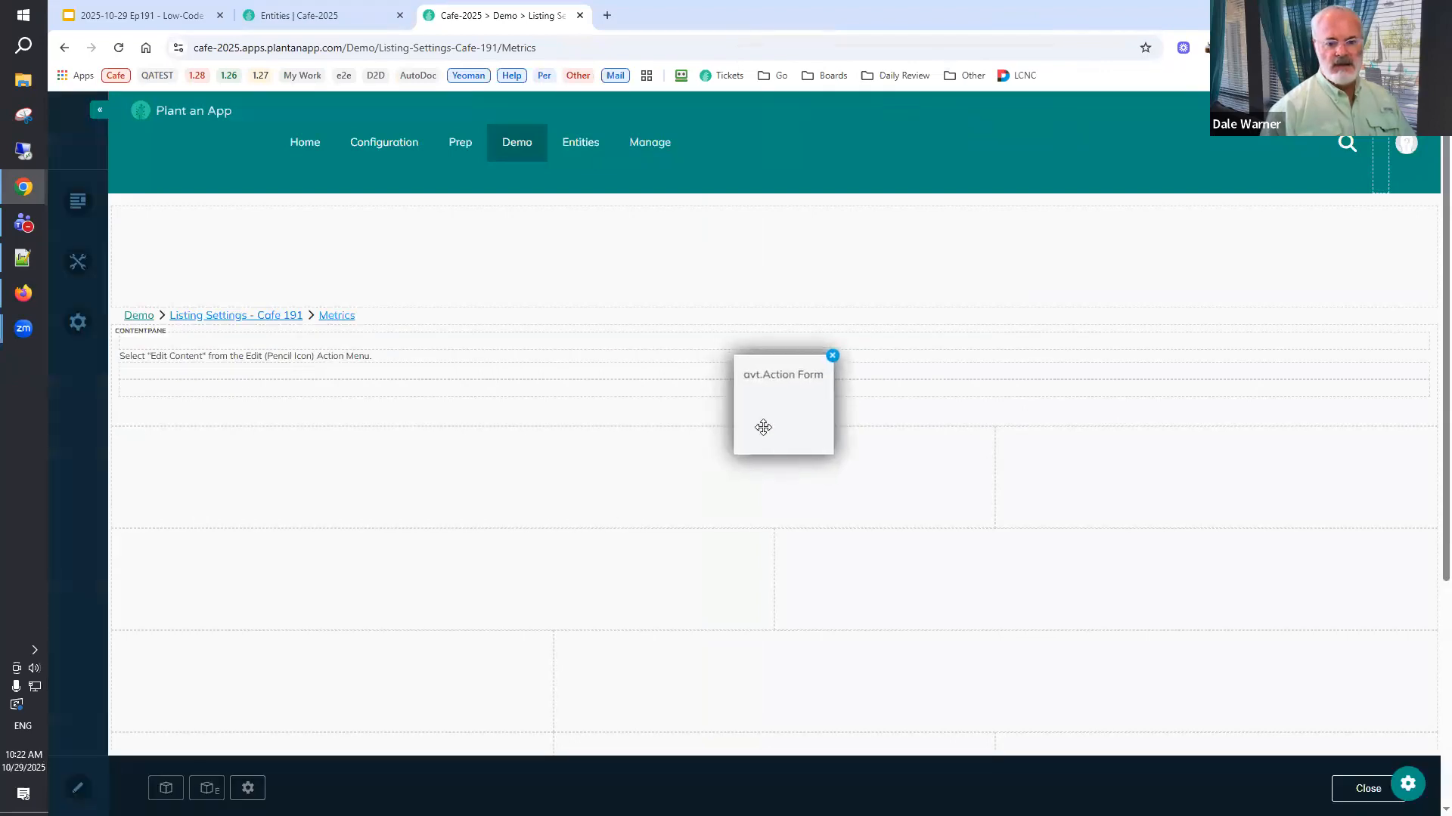
click(843, 589)
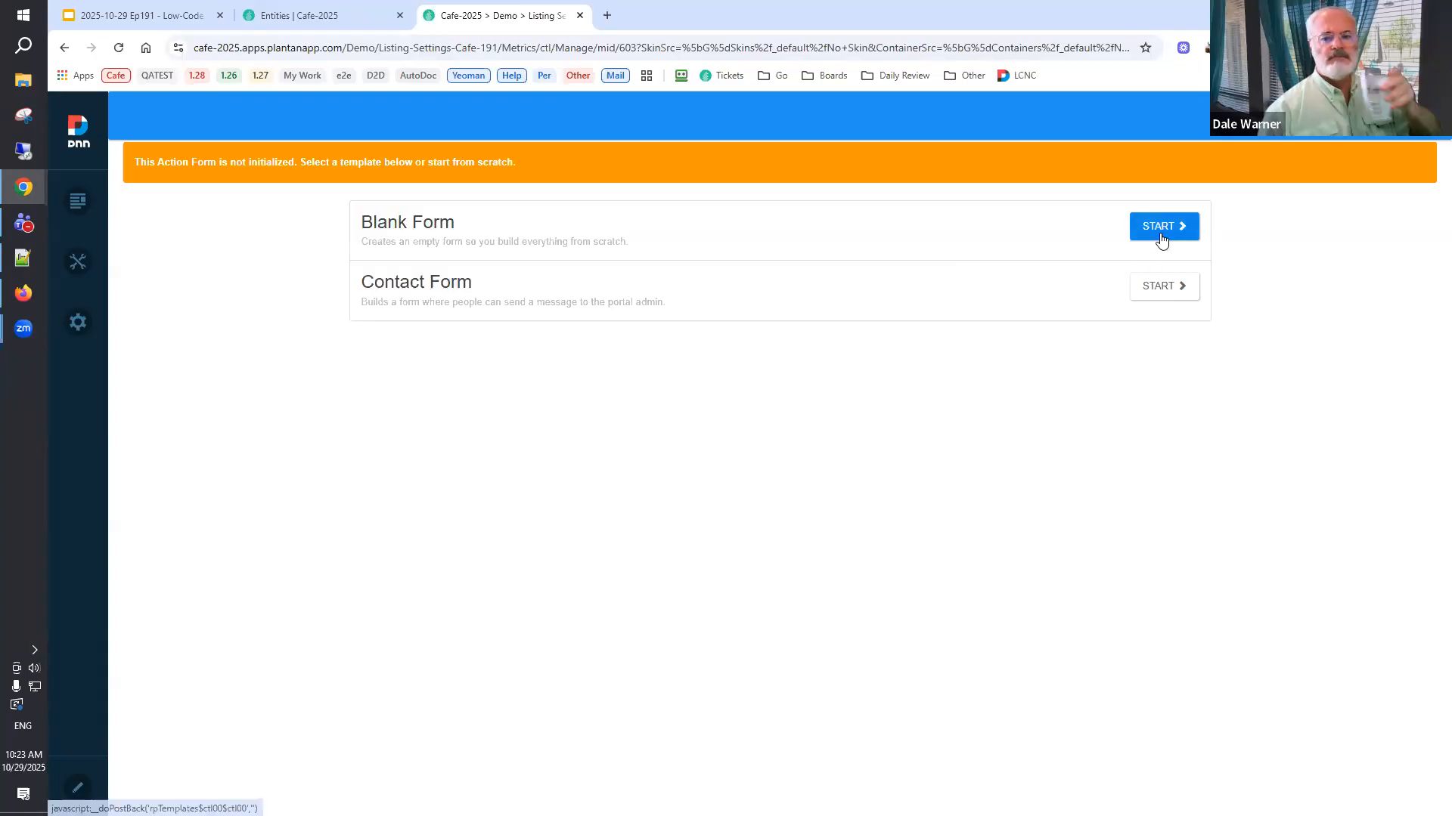
Initialize the Action Form as a Blank Form and add a button titled "Show Listing".
click(1138, 238)
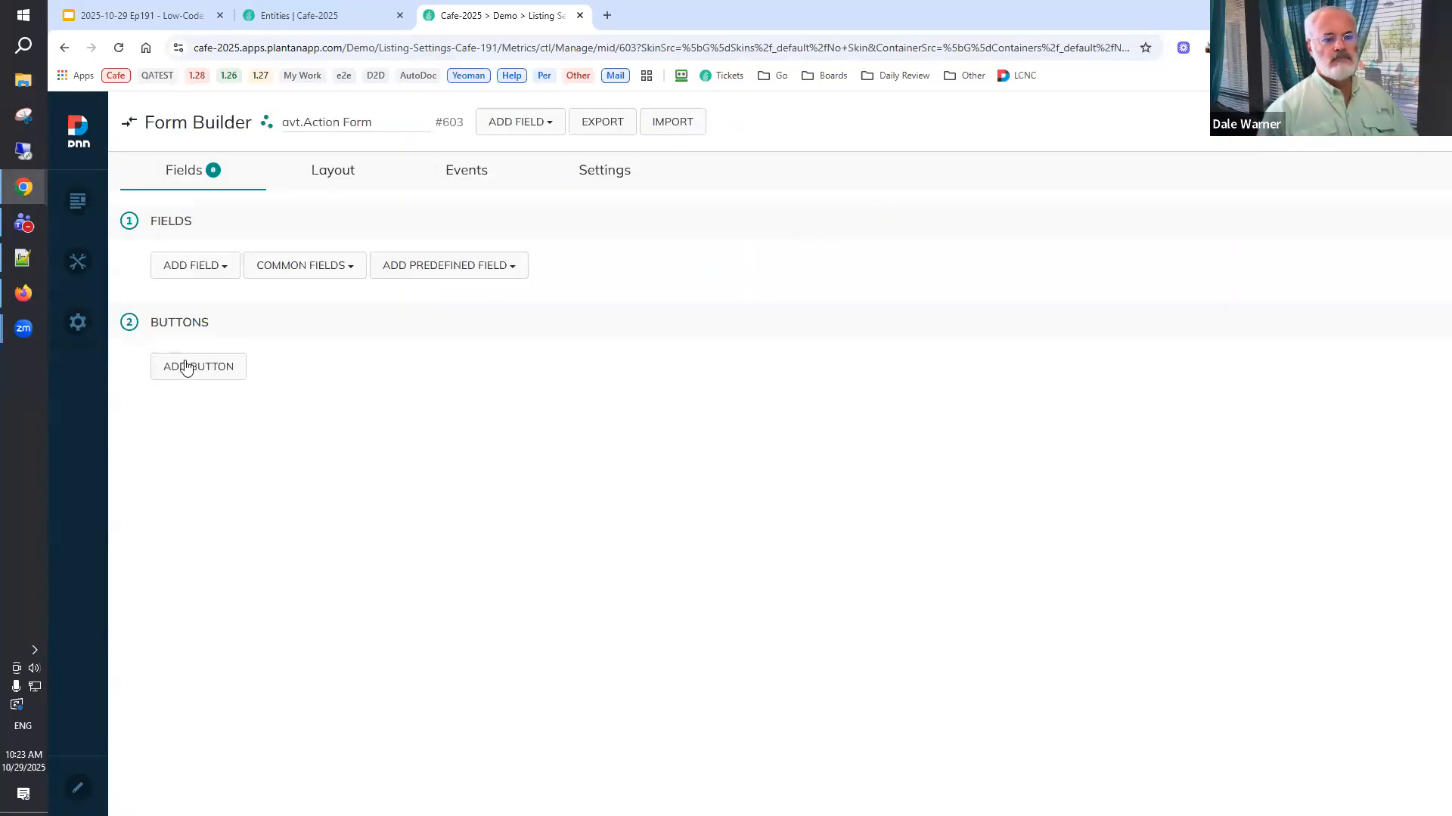
click(199, 368)
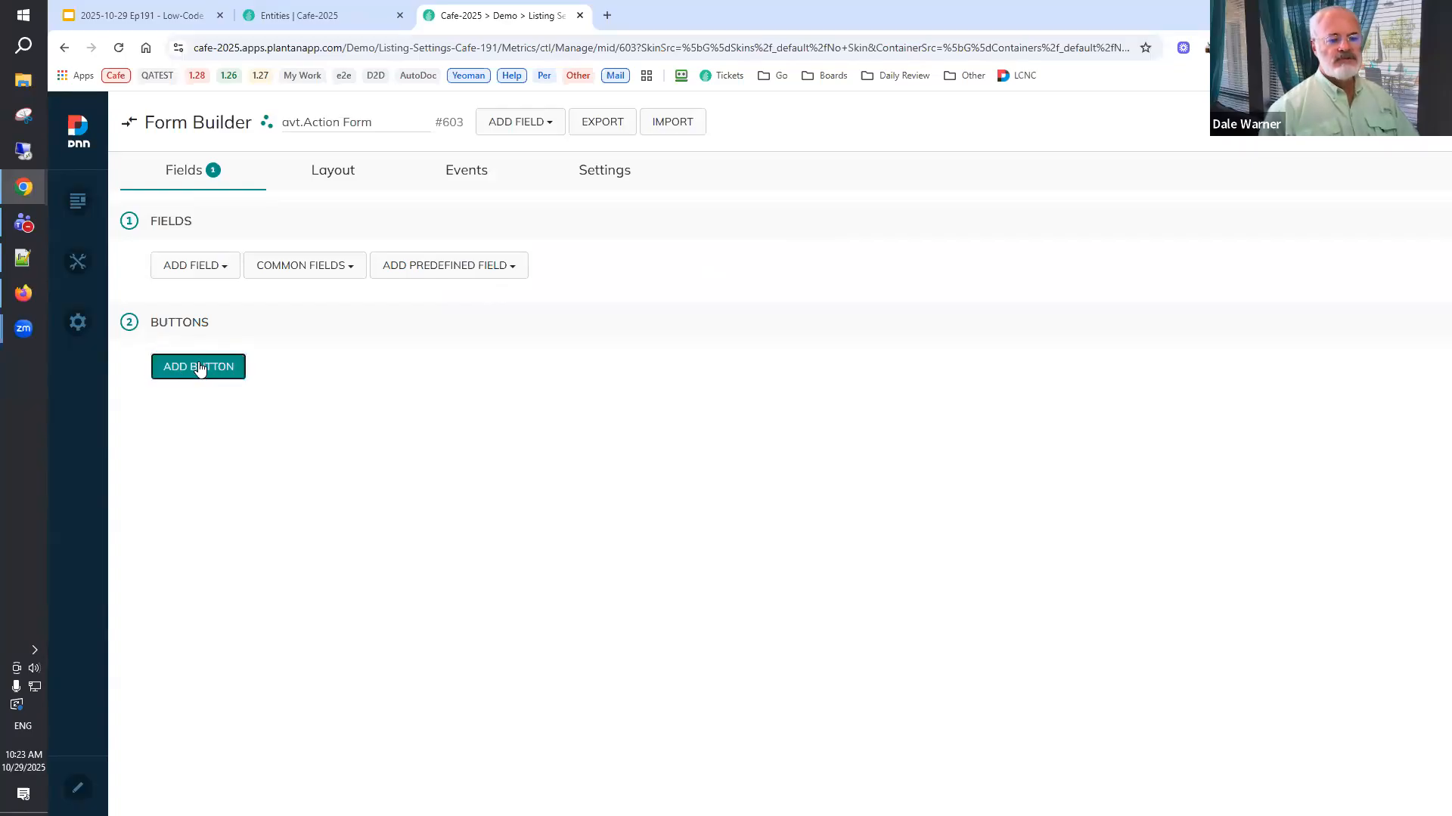
text(Sh)
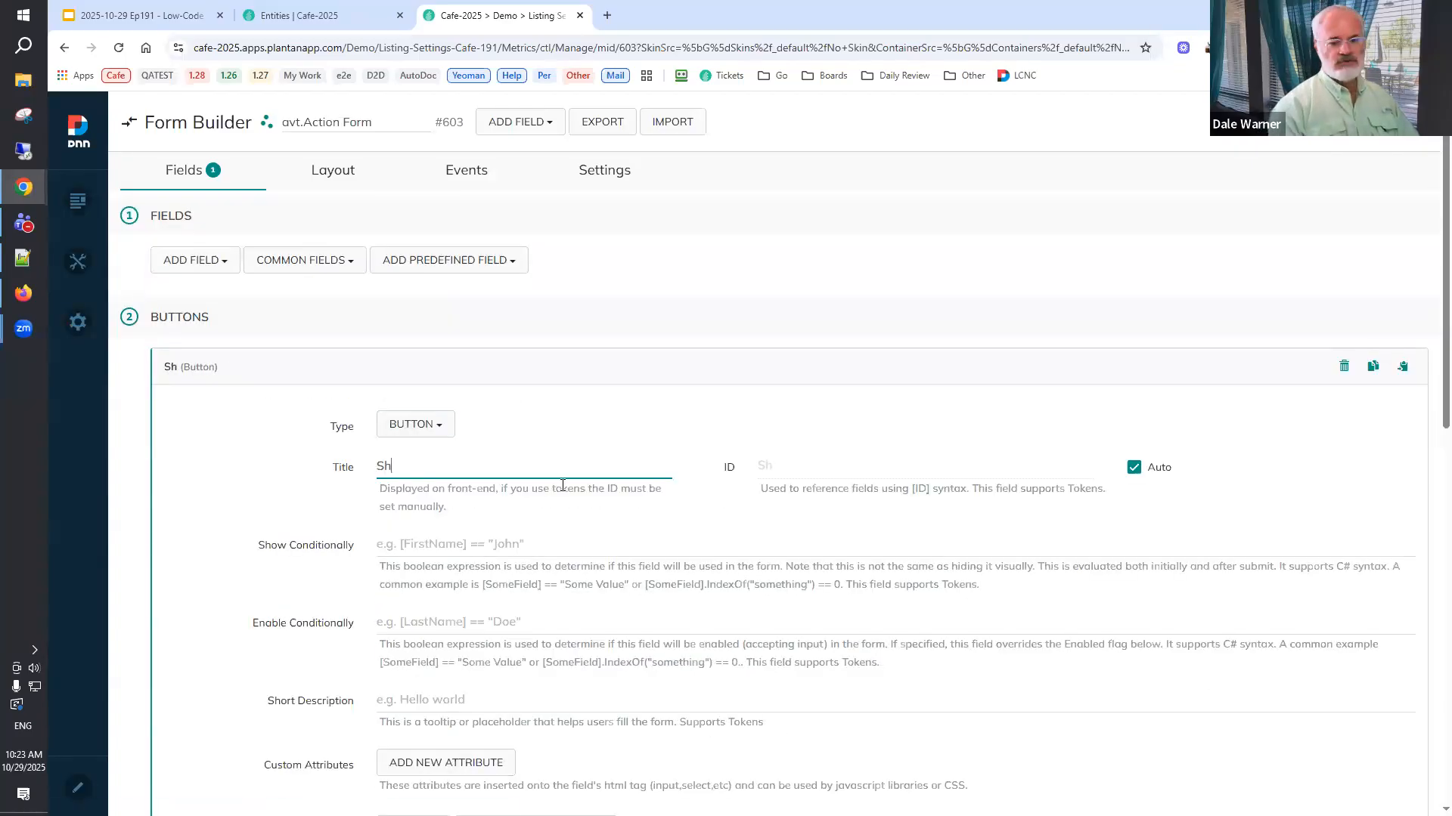
text(ow Listing)
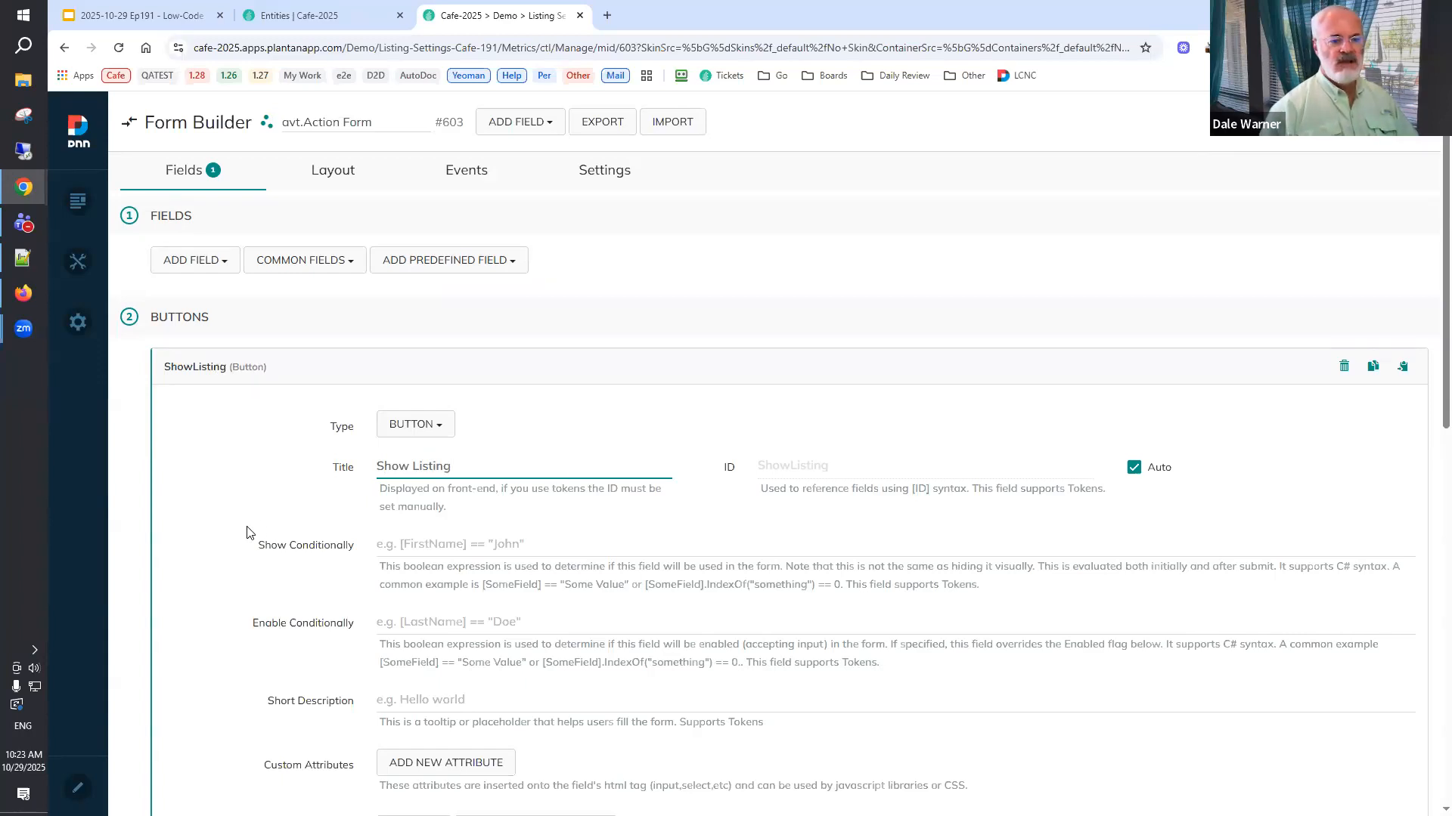
Add a Show Listing And Stop Execution action to the Show Listing button's On Click Handler.
scroll(247, 532, down, 12)
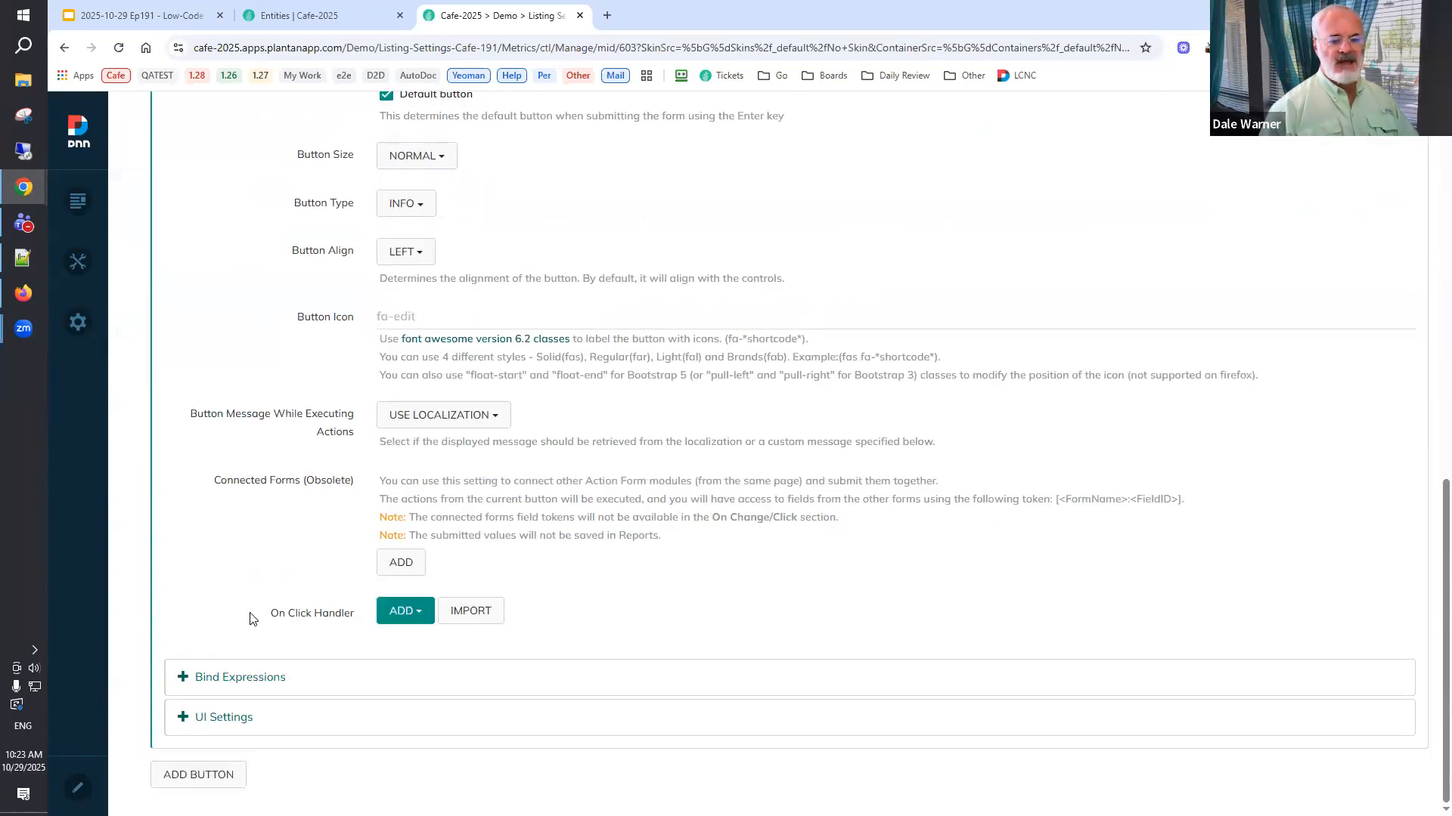
click(393, 616)
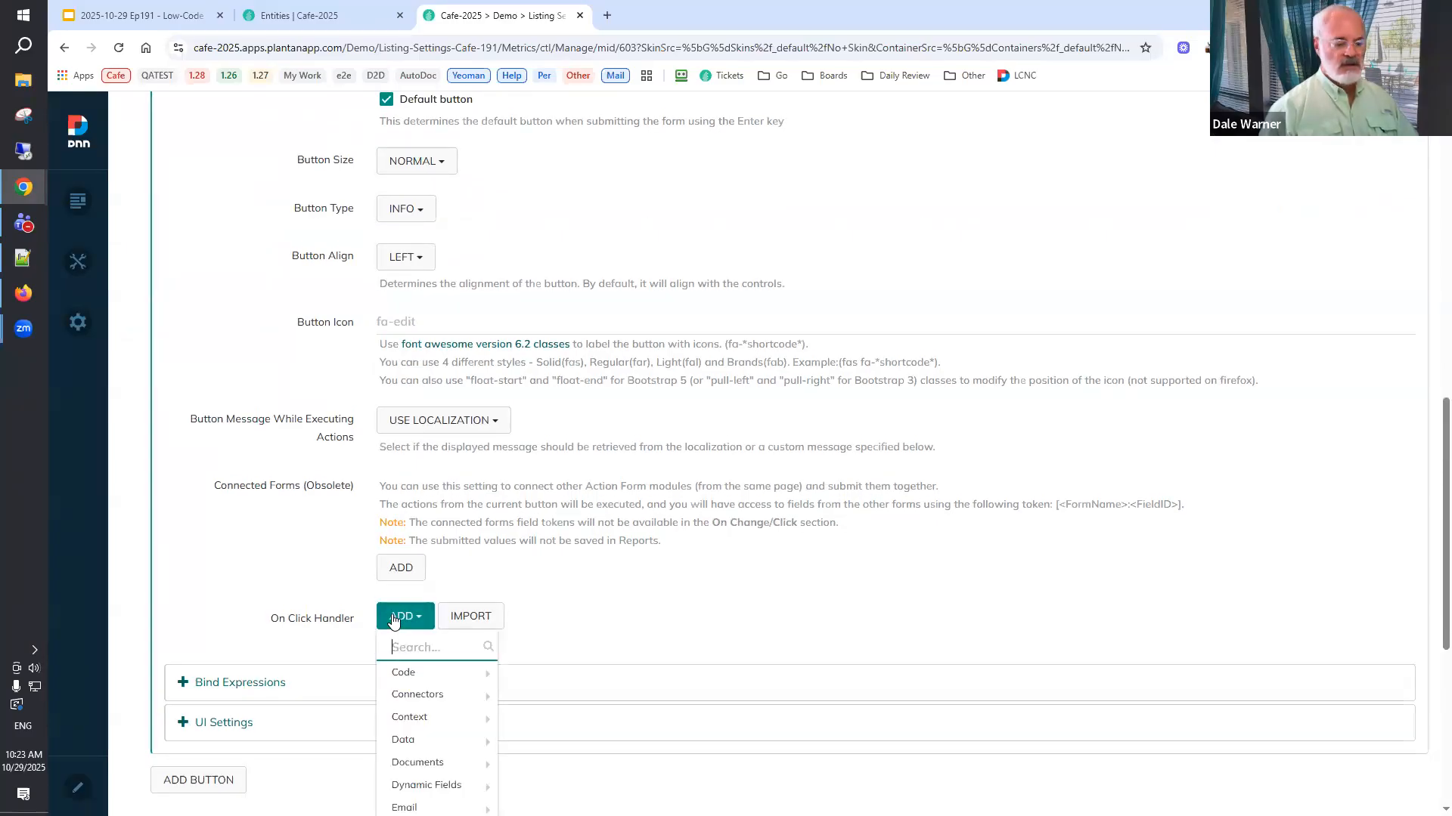
text(listing)
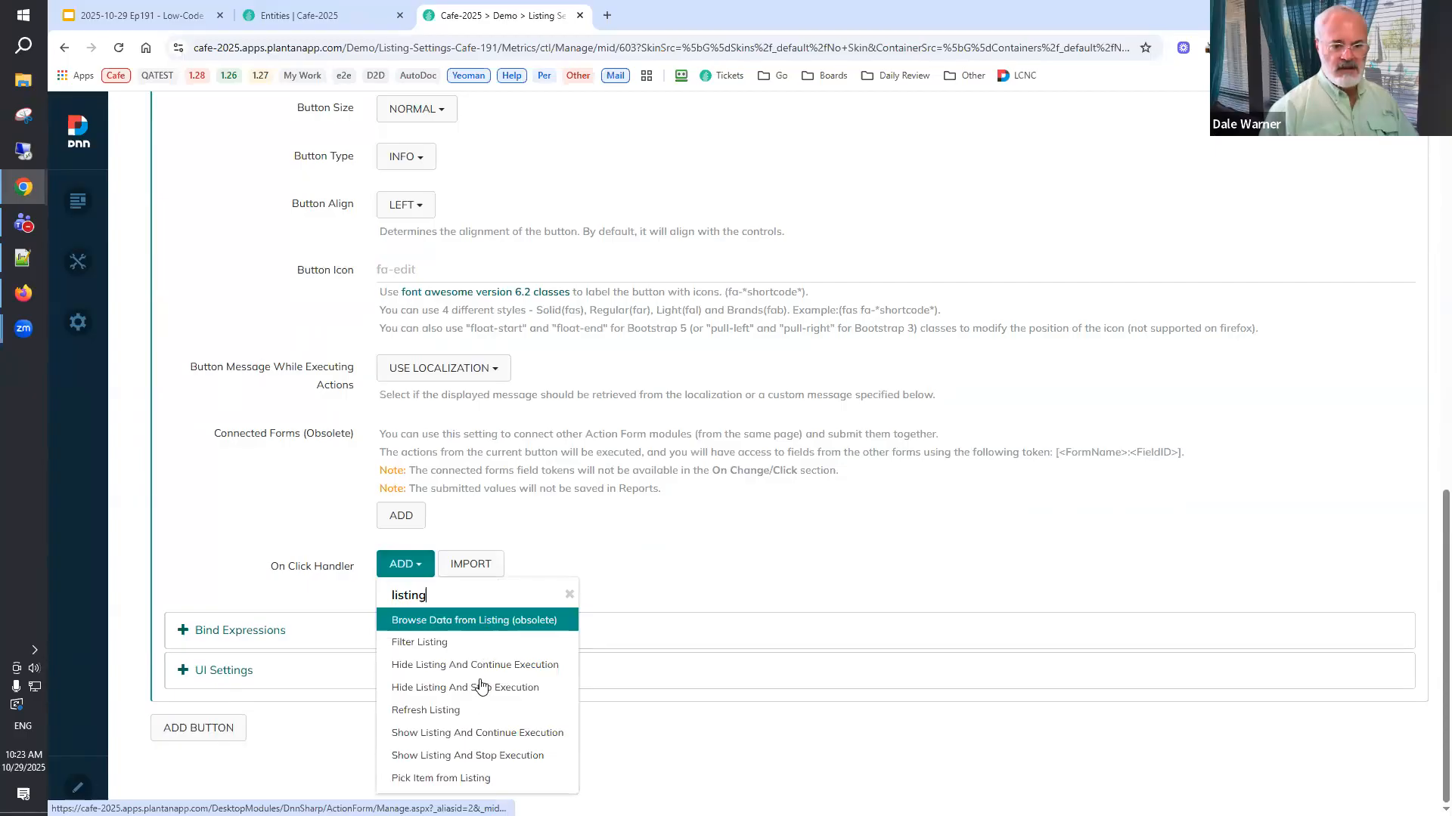
click(510, 760)
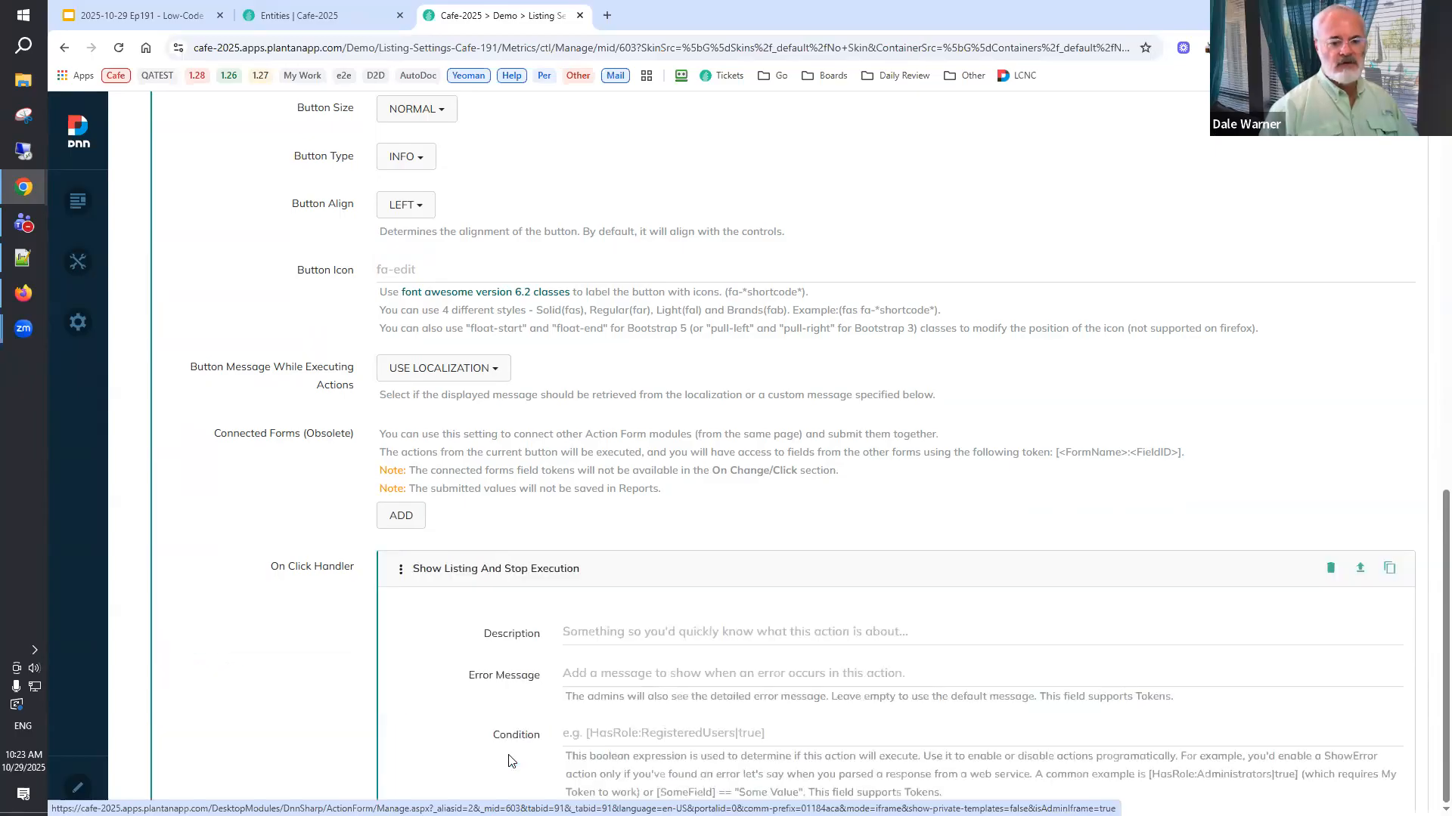
Select Metrics Listing (#598) as the module that the Show Listing action displays.
scroll(483, 704, down, 2)
scroll(478, 697, down, 3)
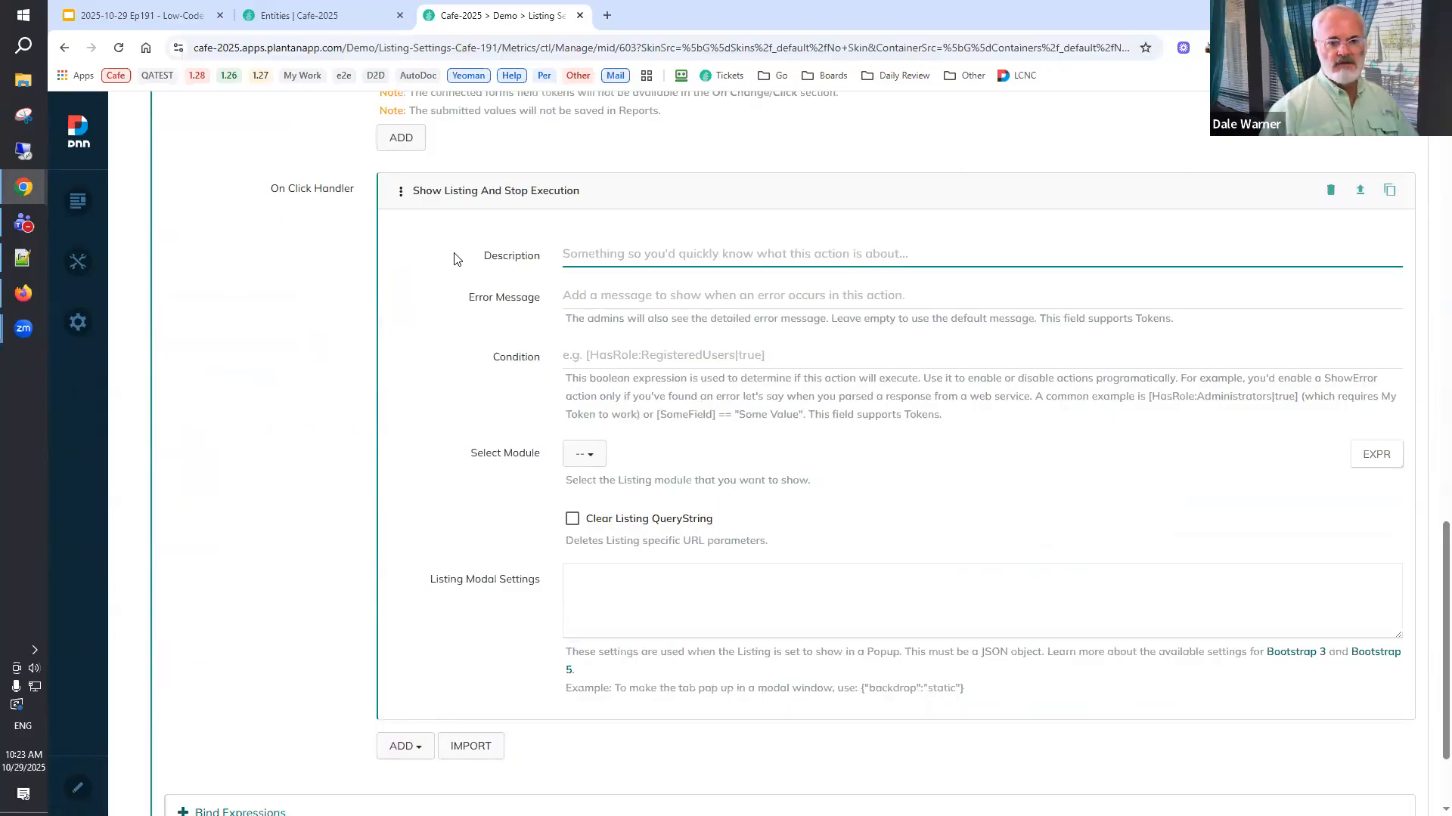
click(596, 458)
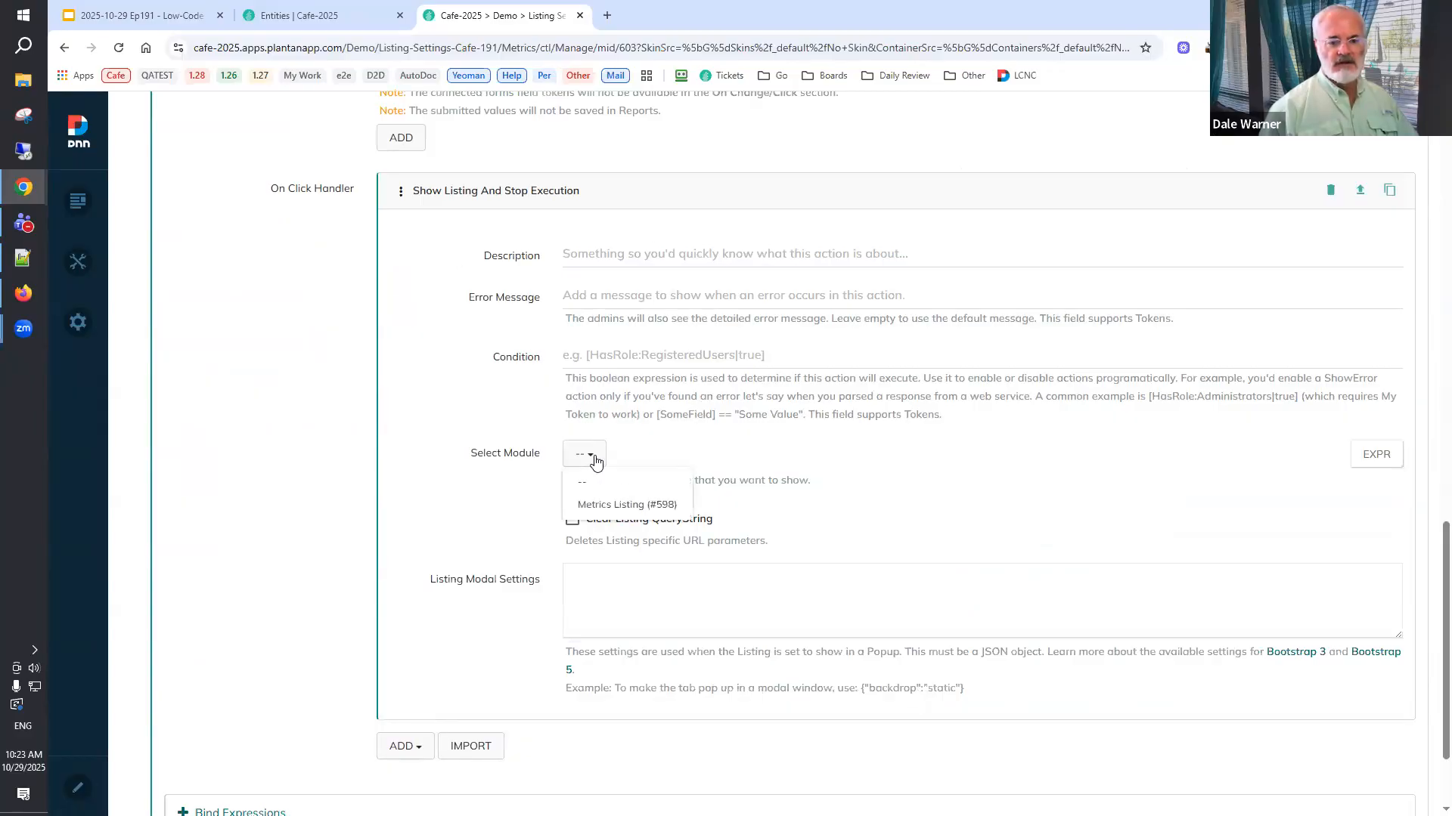
click(602, 508)
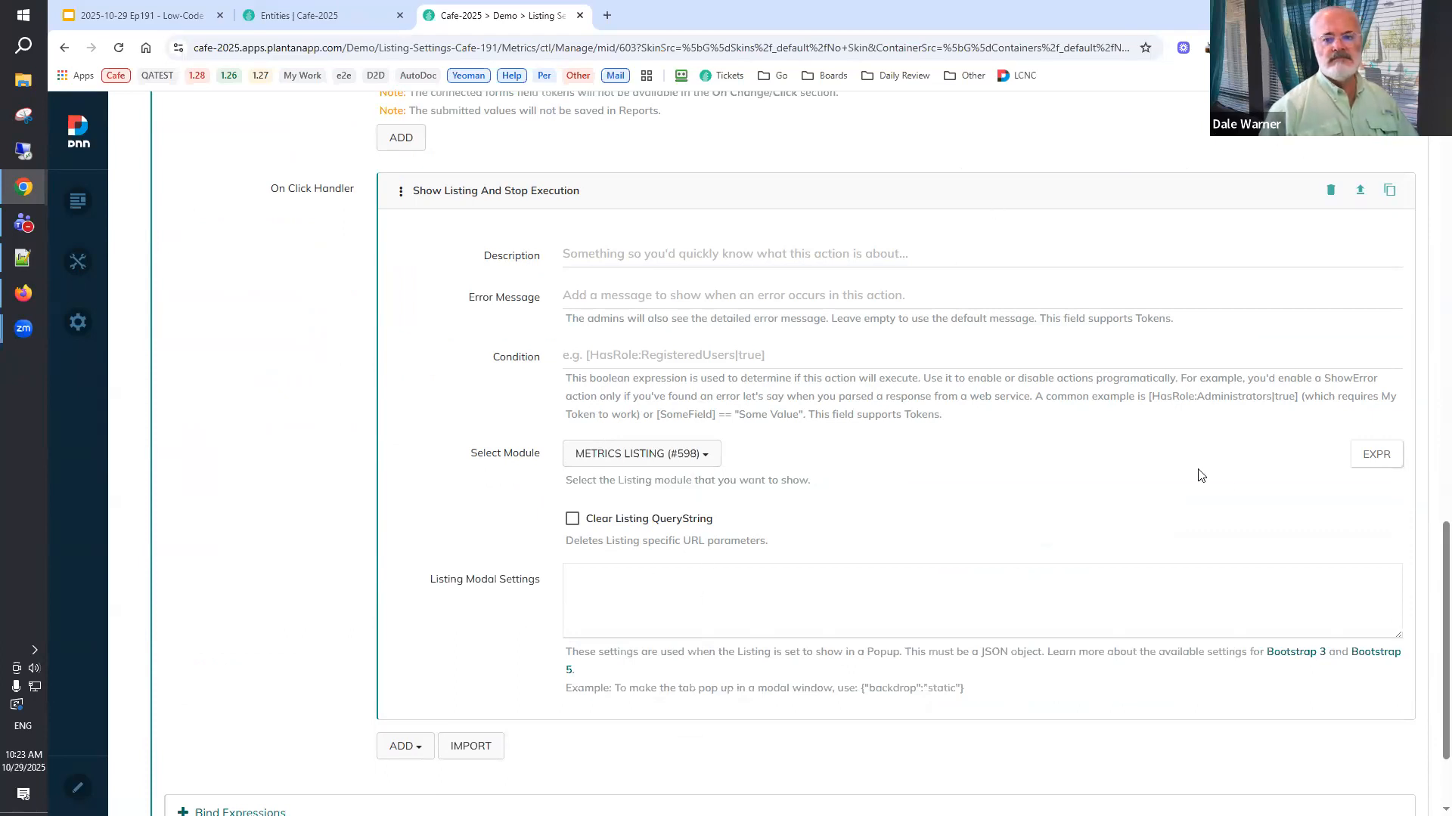
Save the form, test its Show Listing button on the live Metrics page and return to the side-by-side view.
scroll(1231, 486, up, 10)
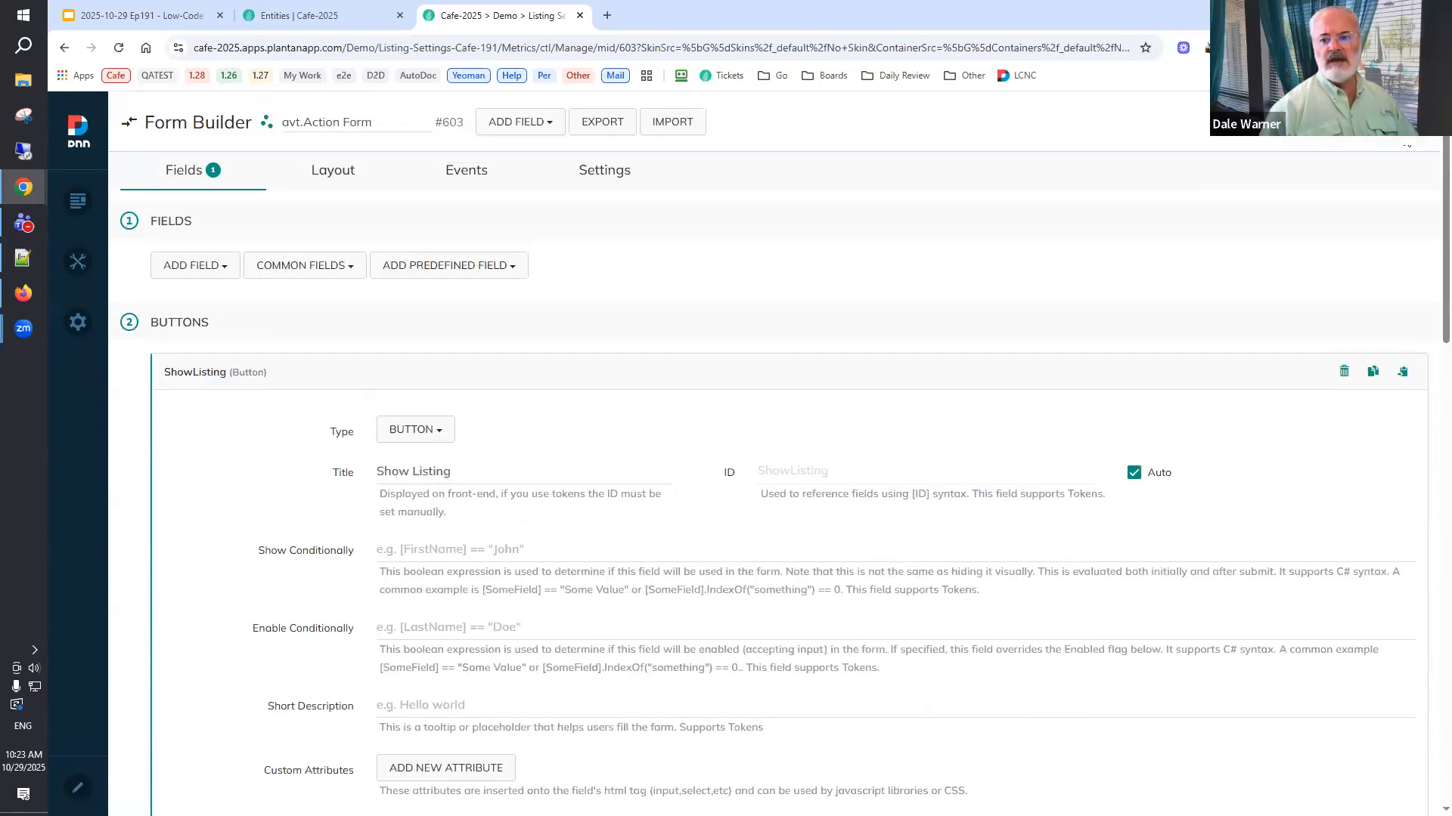
click(1240, 372)
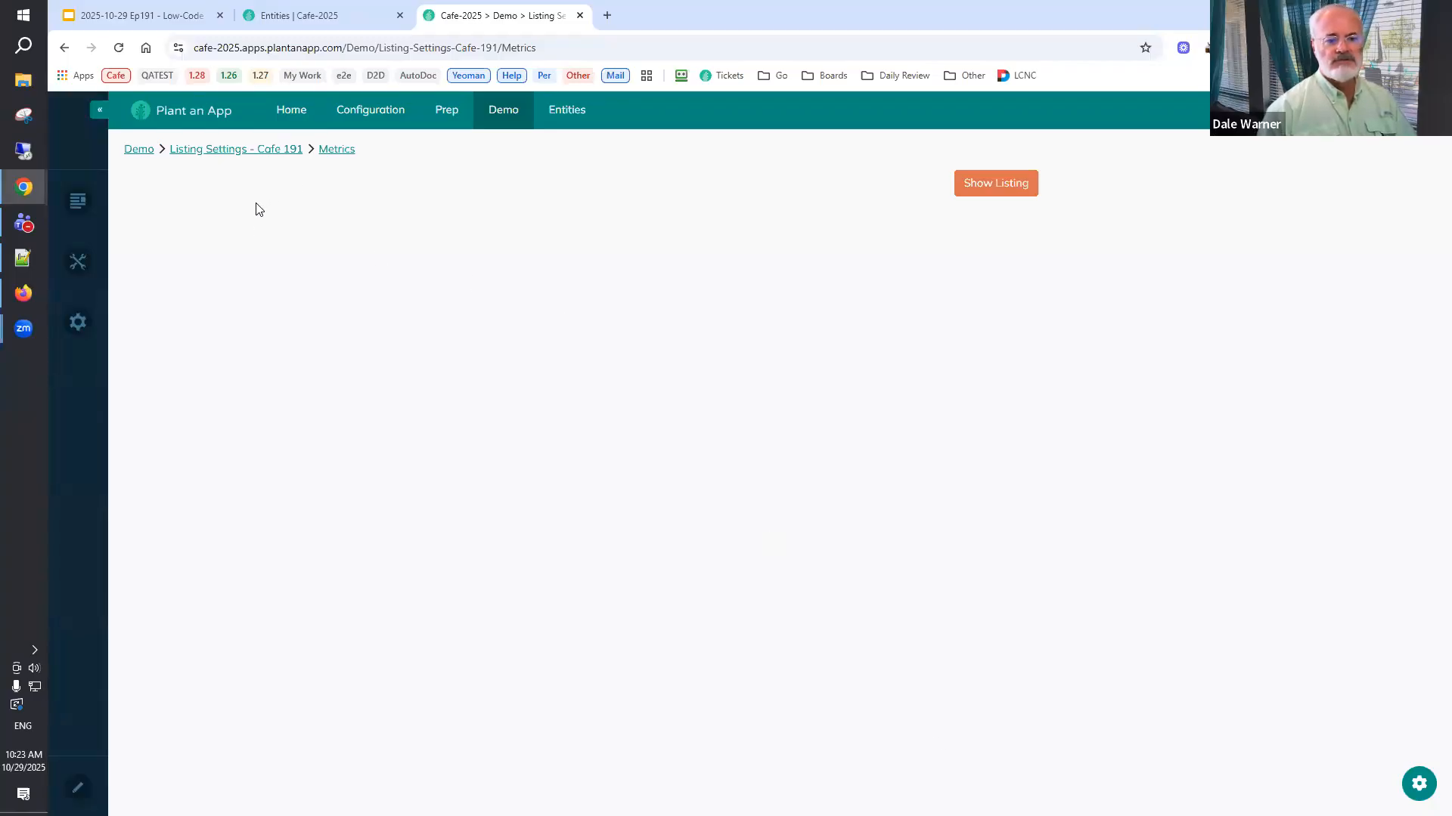
click(981, 184)
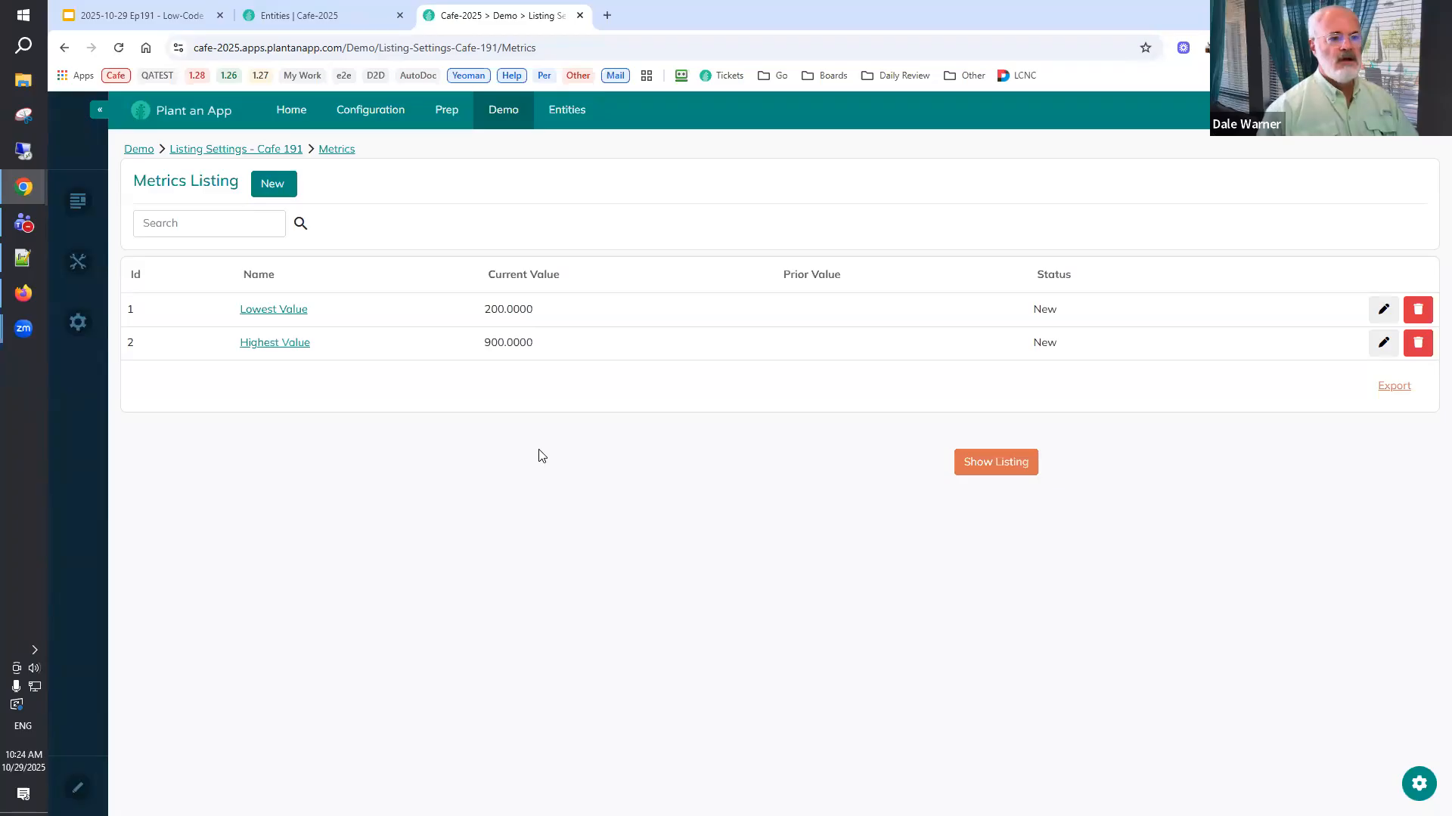
click(1399, 15)
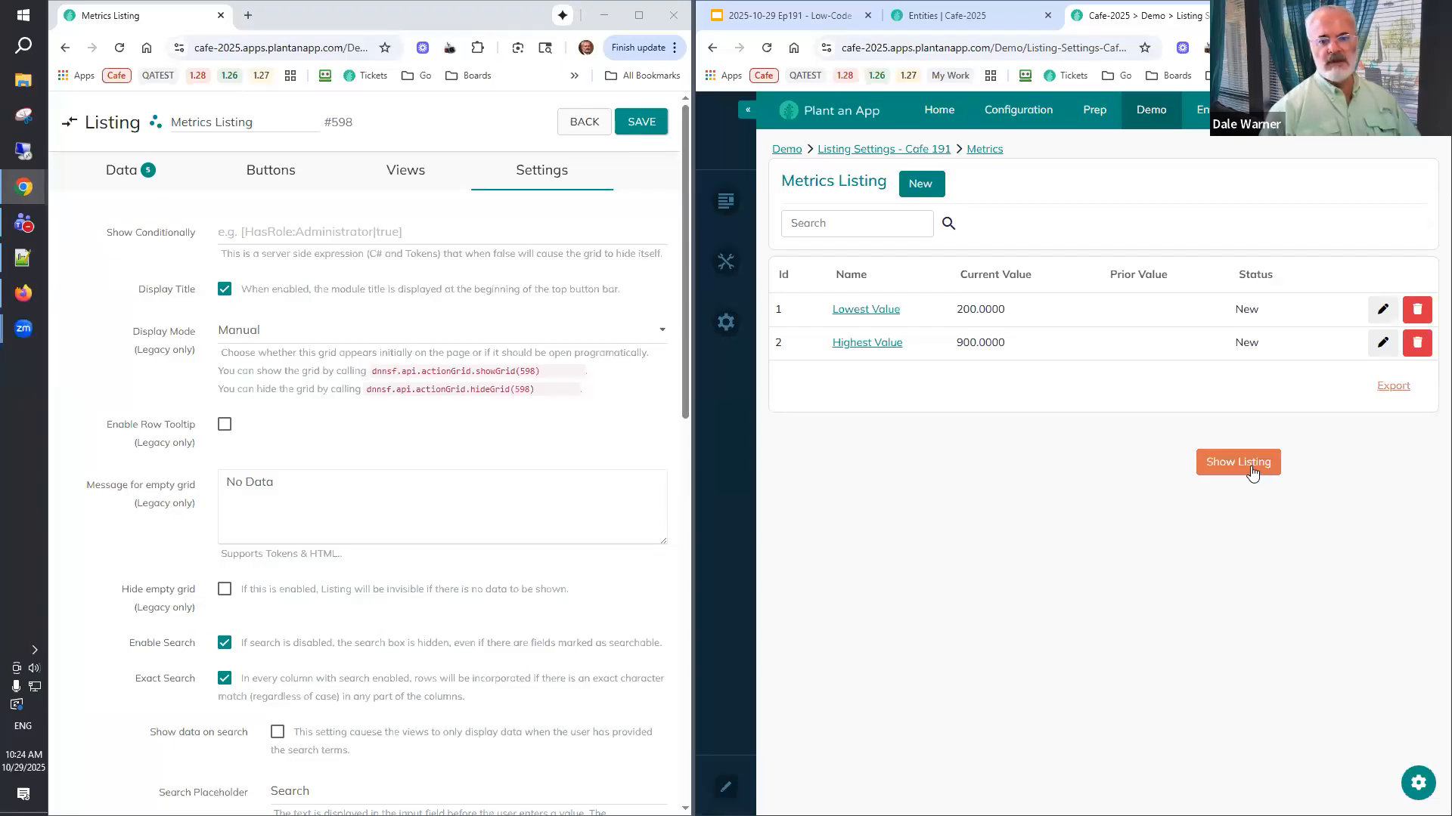
Set the listing's Display Mode to In Popup, save, and test the popup with Show Listing on the reloaded live page.
click(328, 337)
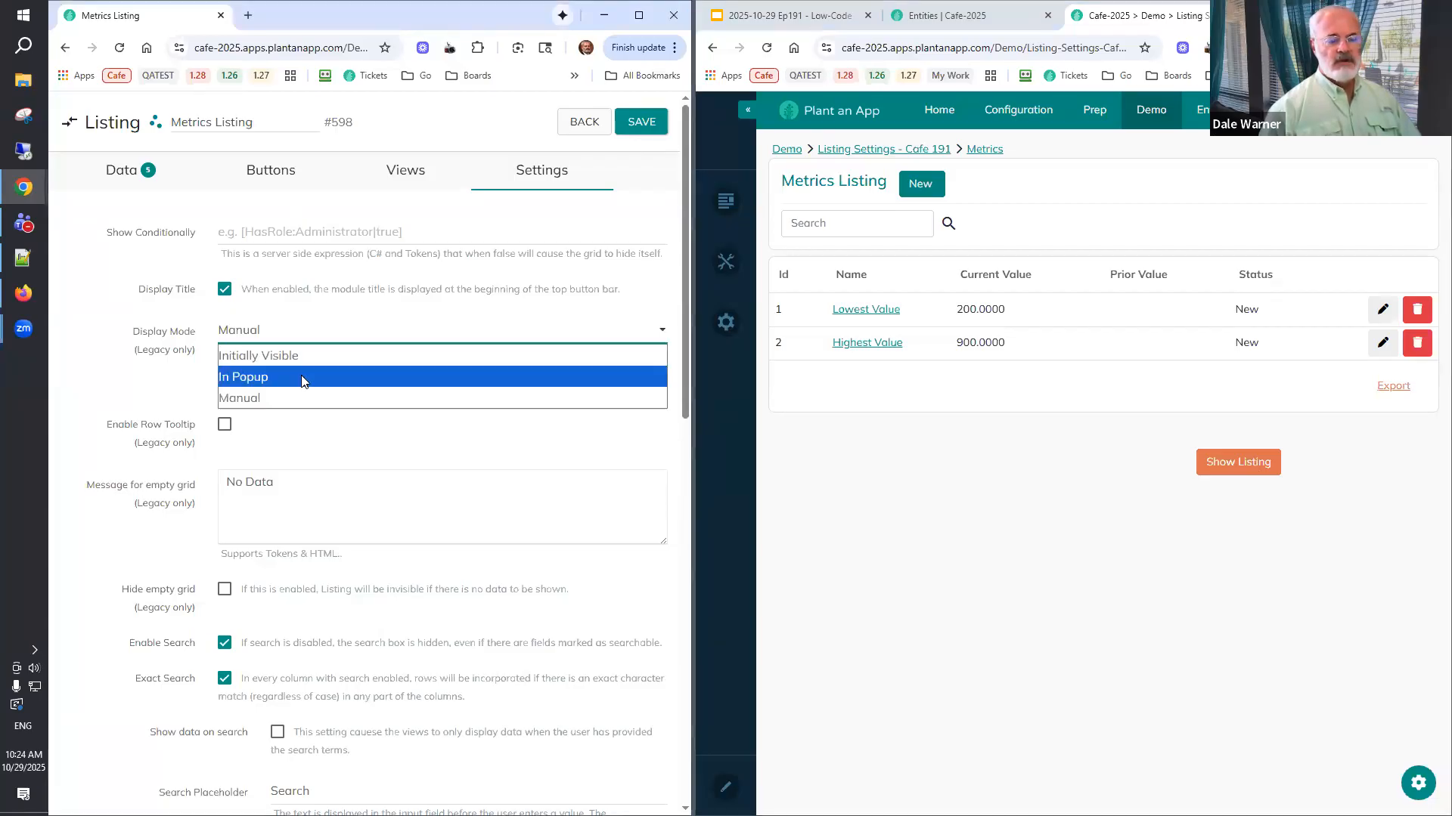
click(302, 378)
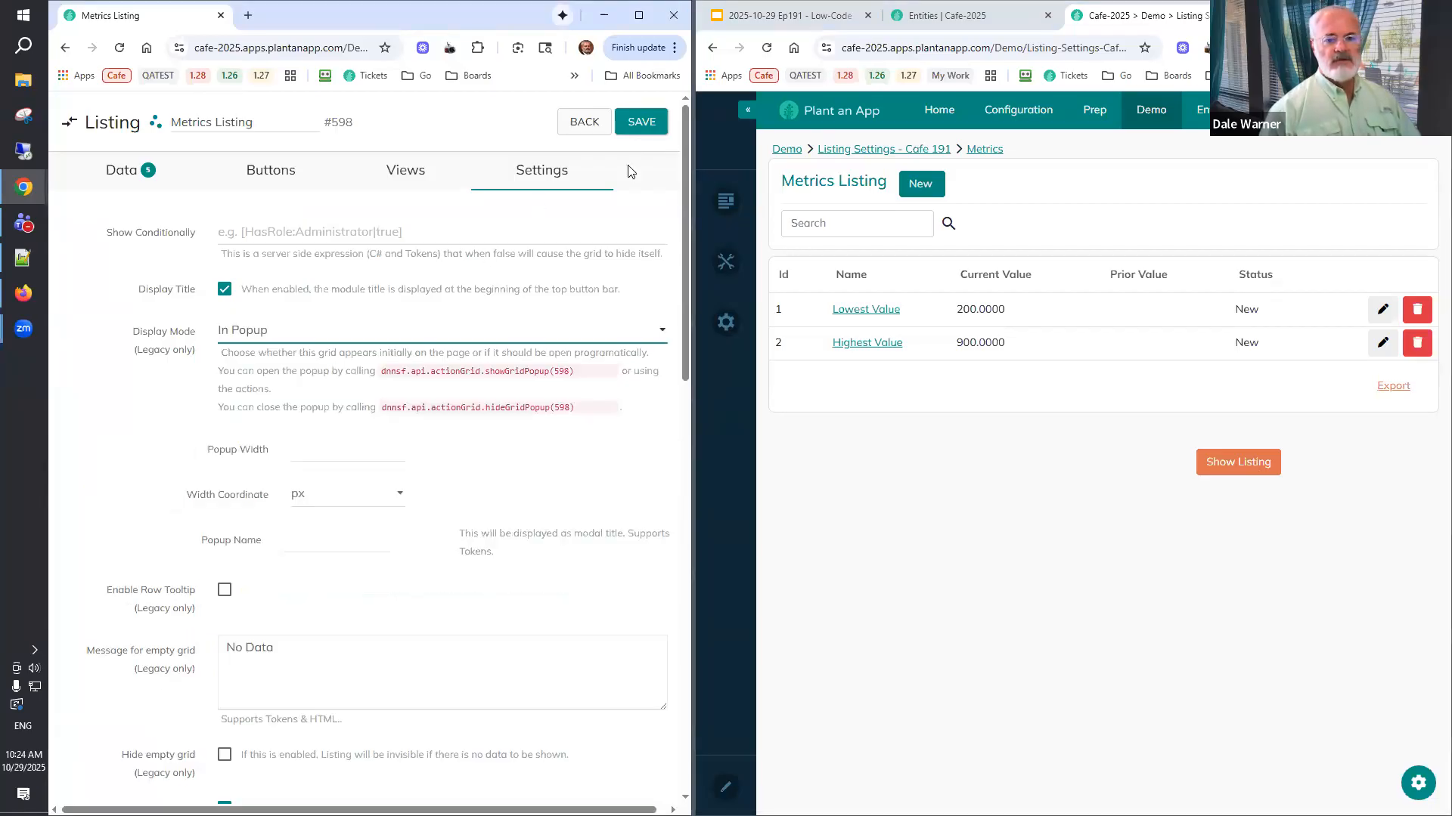
click(648, 126)
click(766, 47)
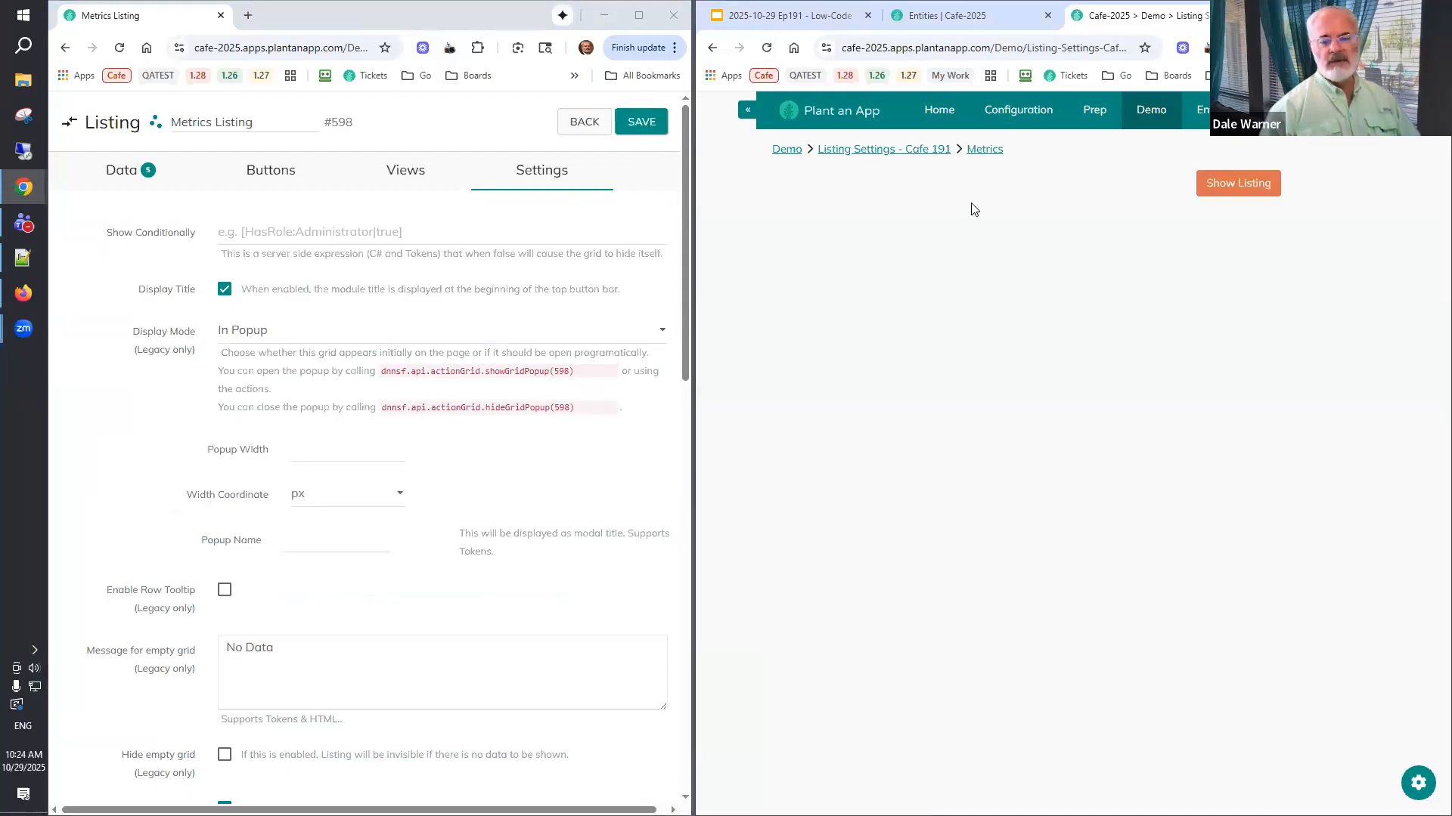
click(1226, 188)
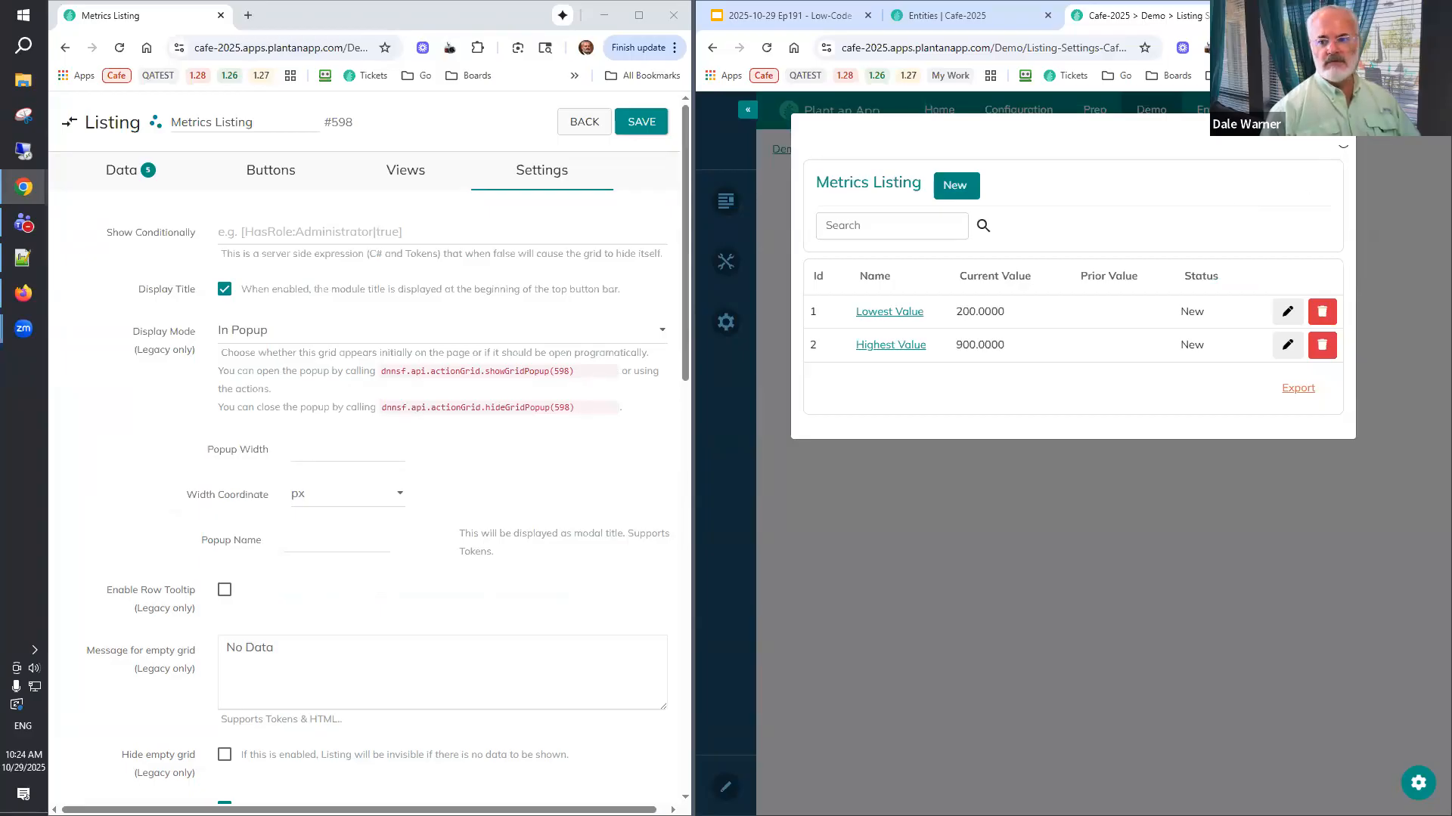
click(1342, 144)
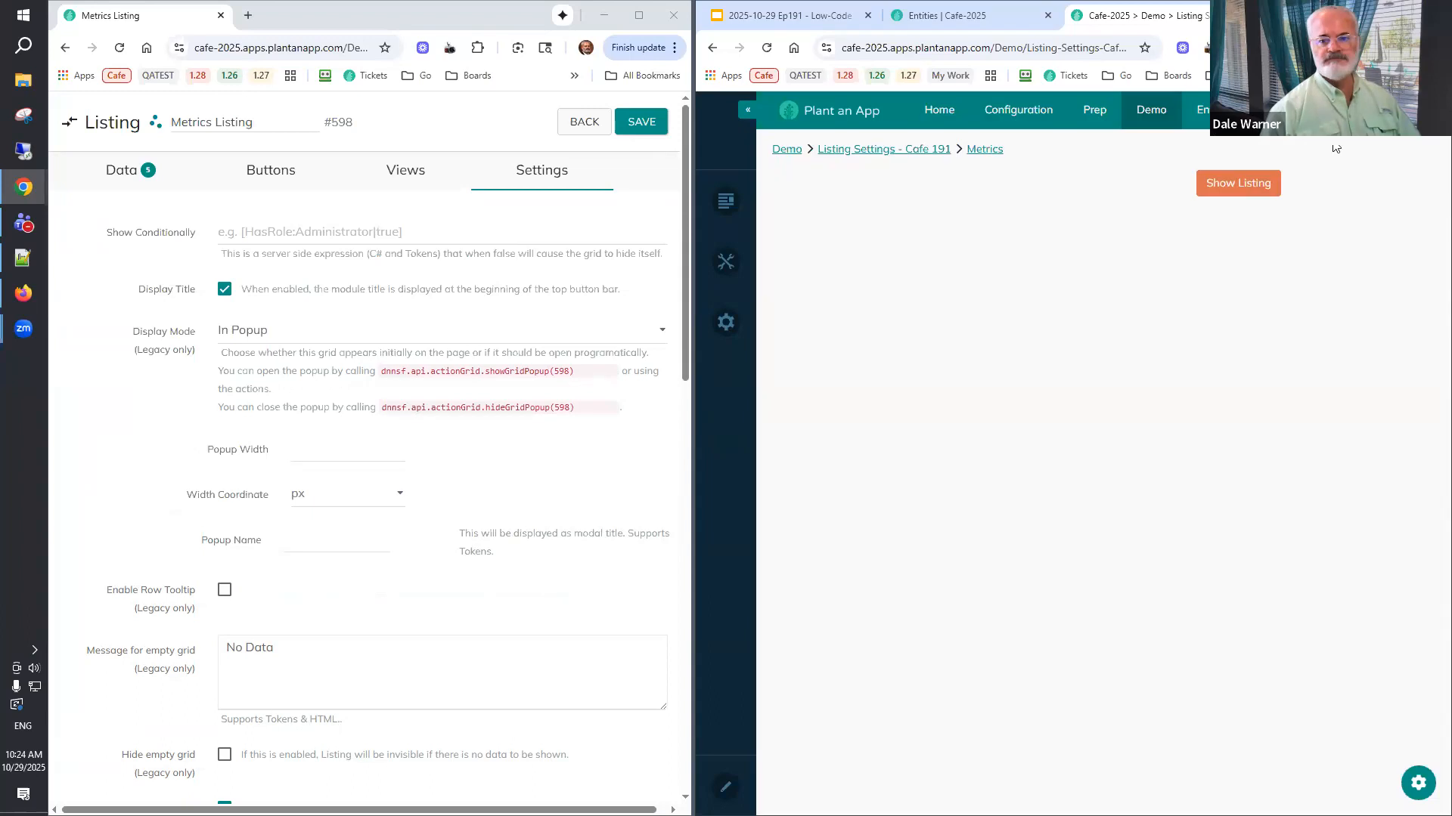
Set the listing's Display Mode to Initially Visible, save, and test Show Listing on the reloaded live page.
click(286, 339)
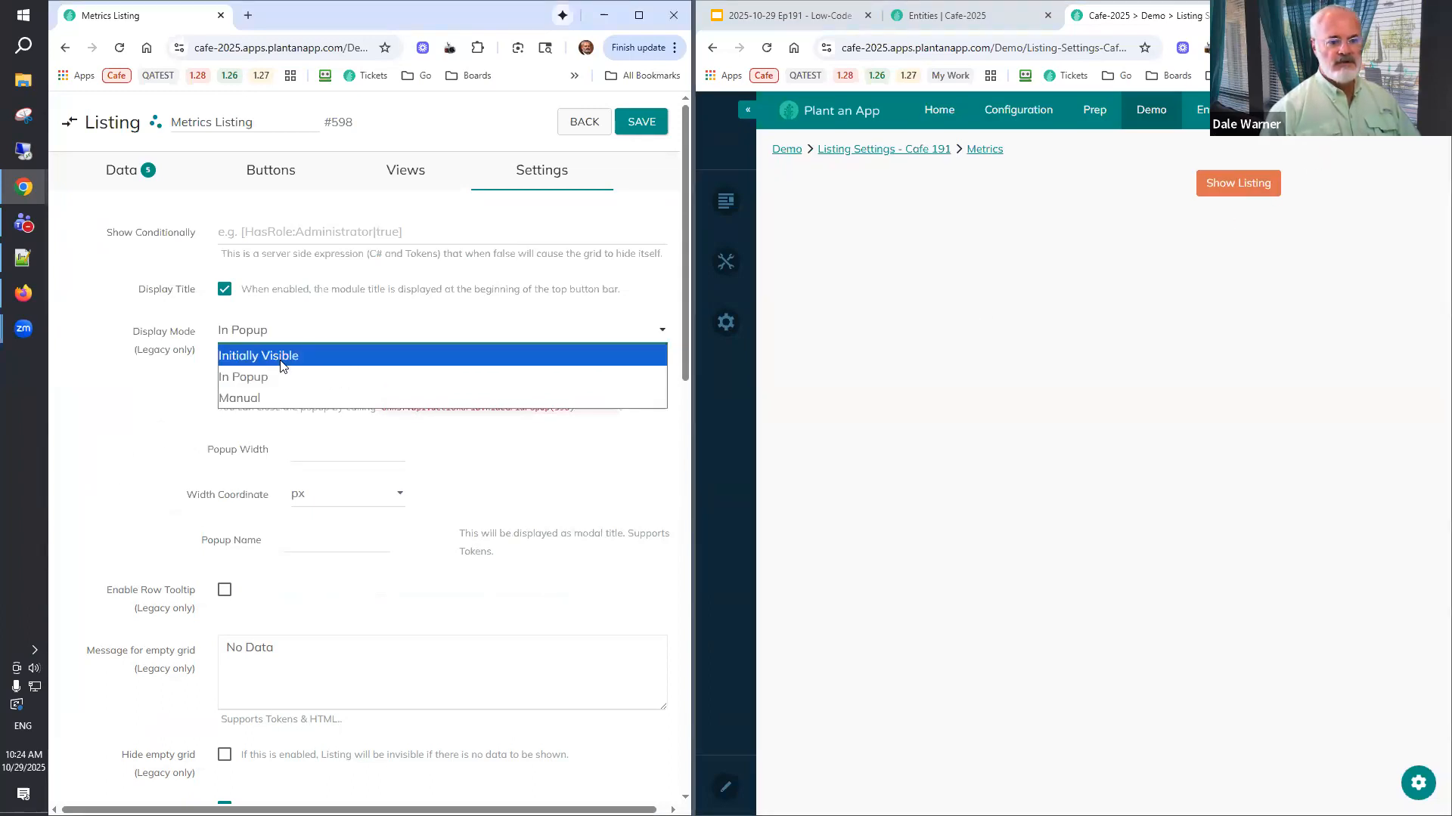
click(280, 361)
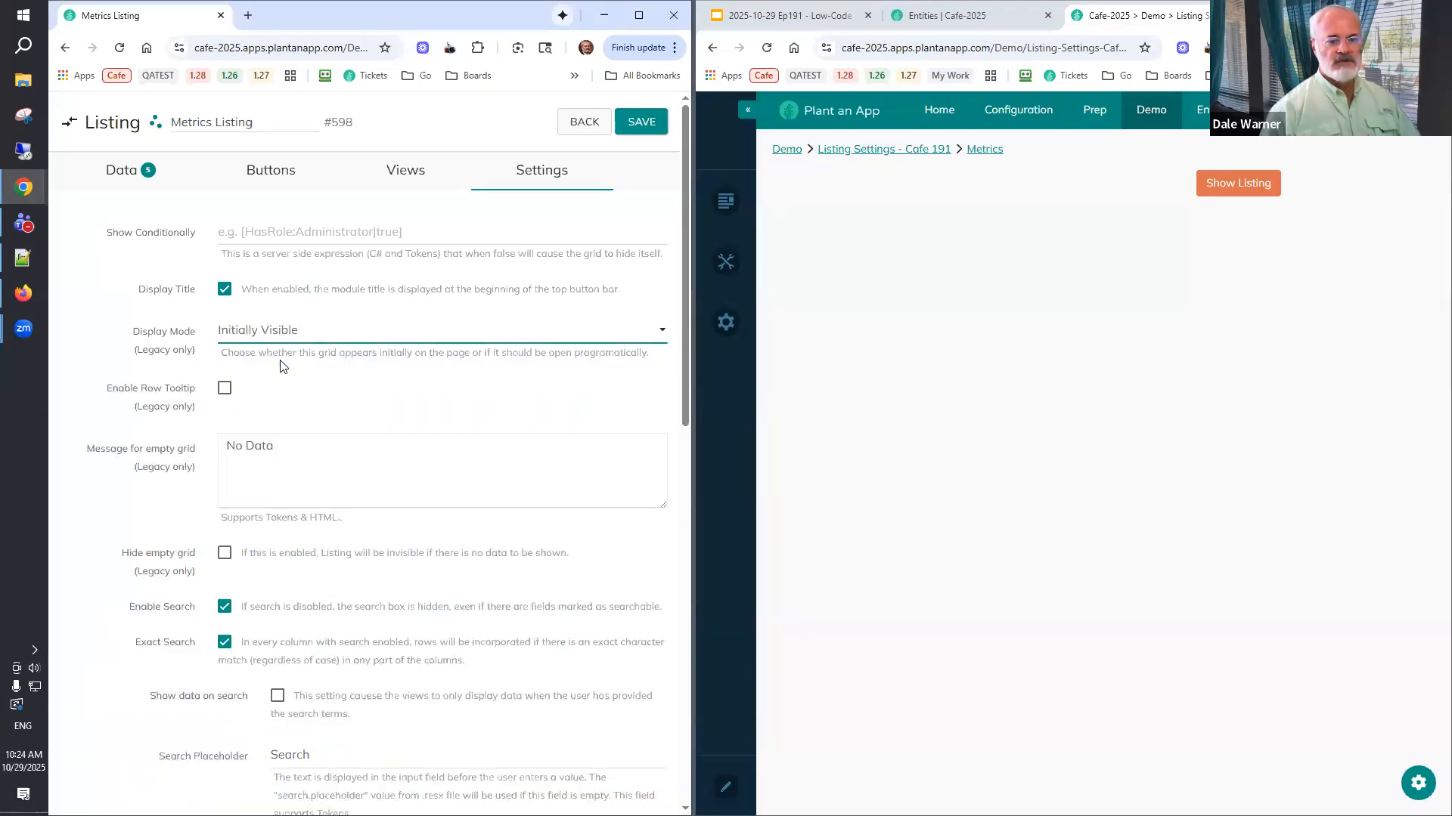
click(765, 48)
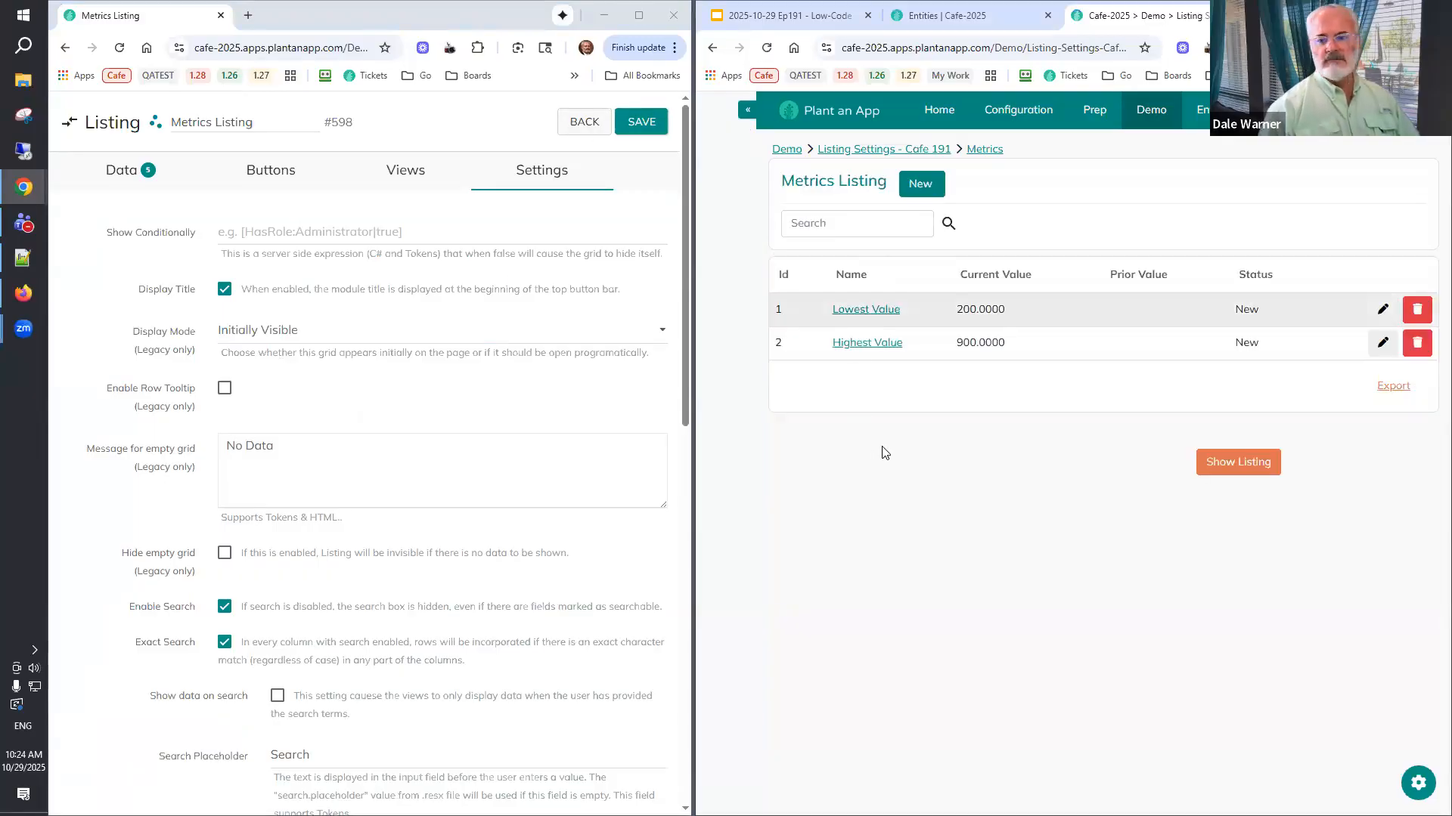
click(1228, 468)
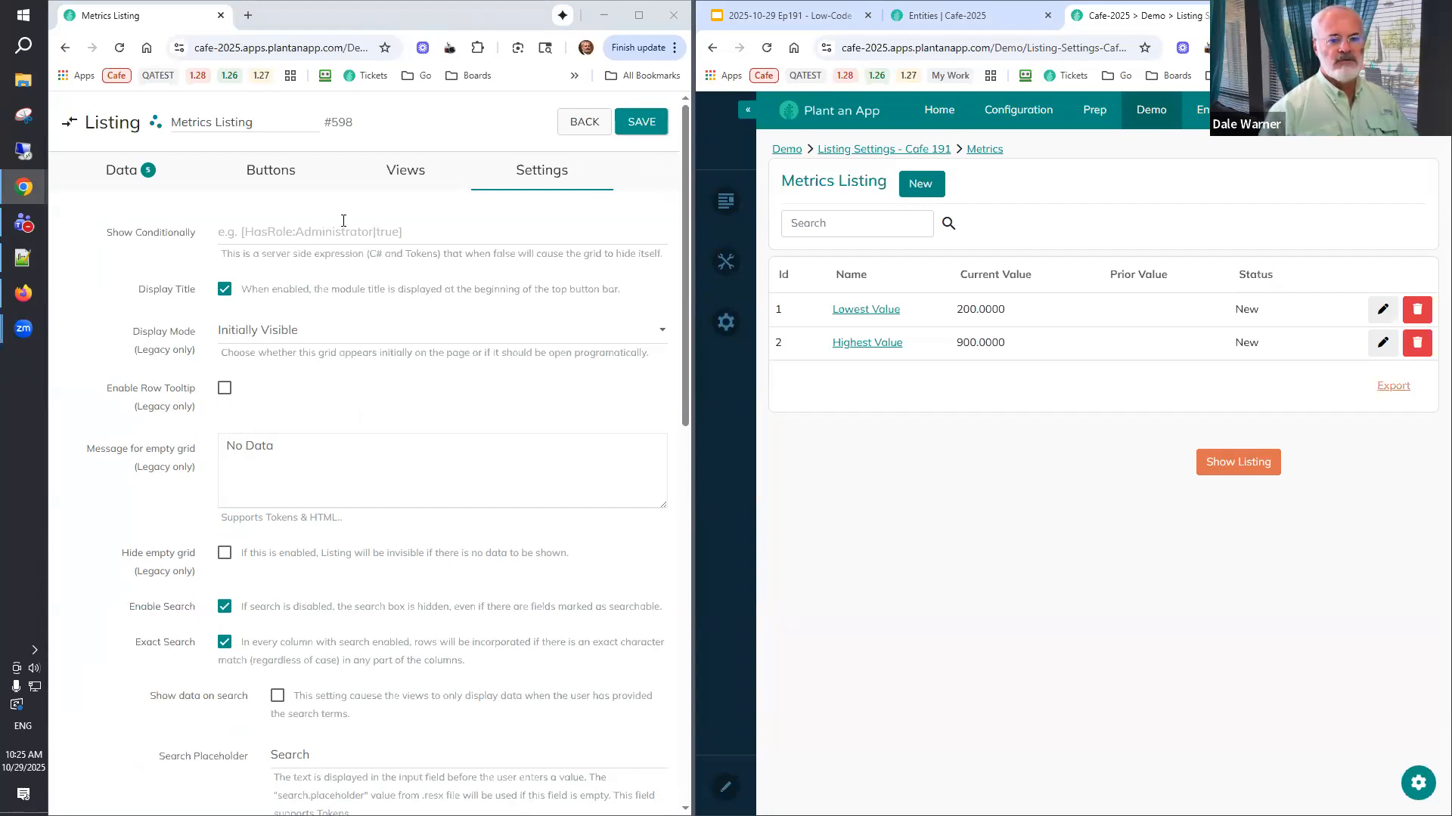
Check the listing's Legacy View option, and enable the row tooltip with the title Extra Information.
click(402, 182)
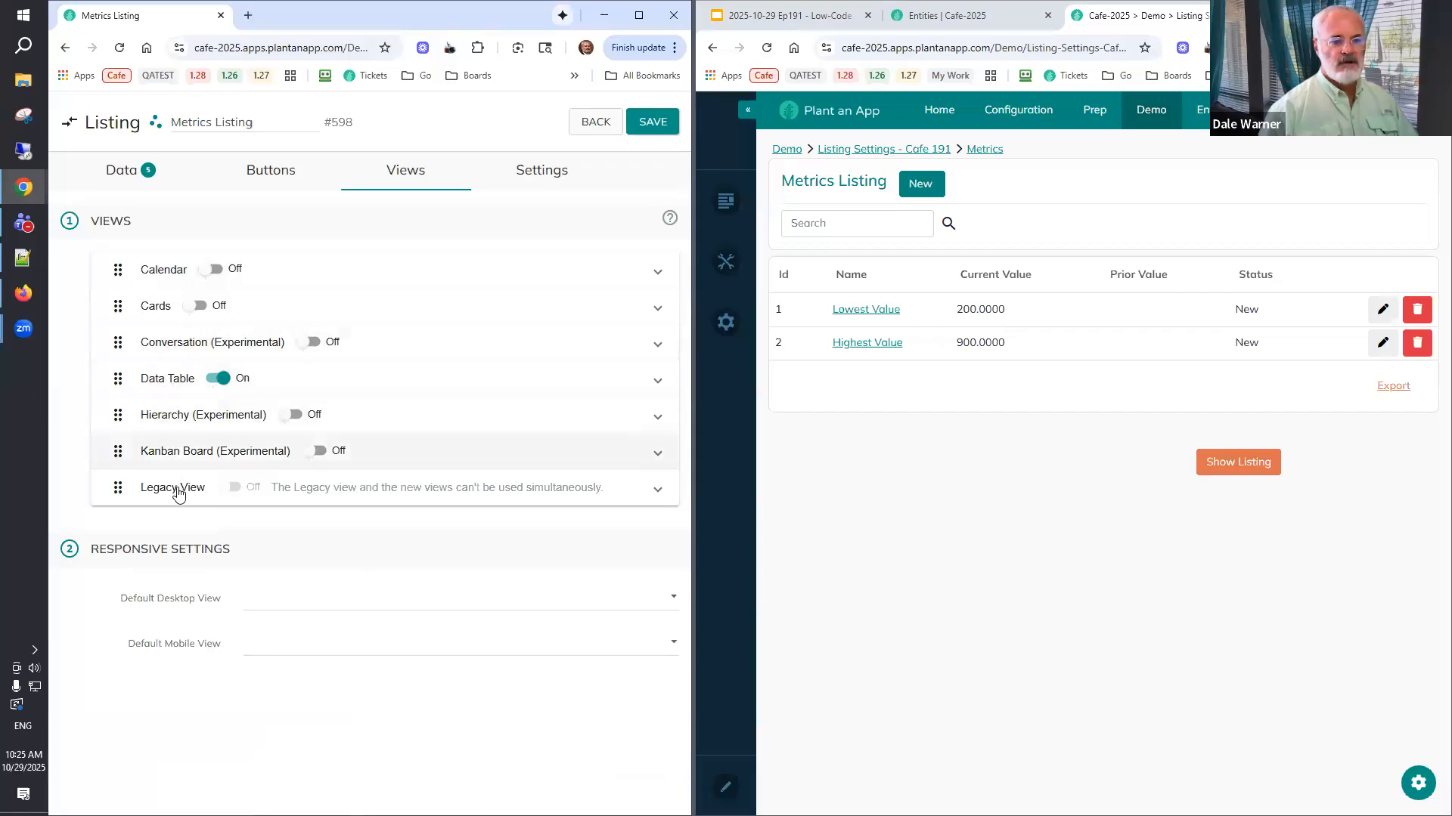
click(554, 179)
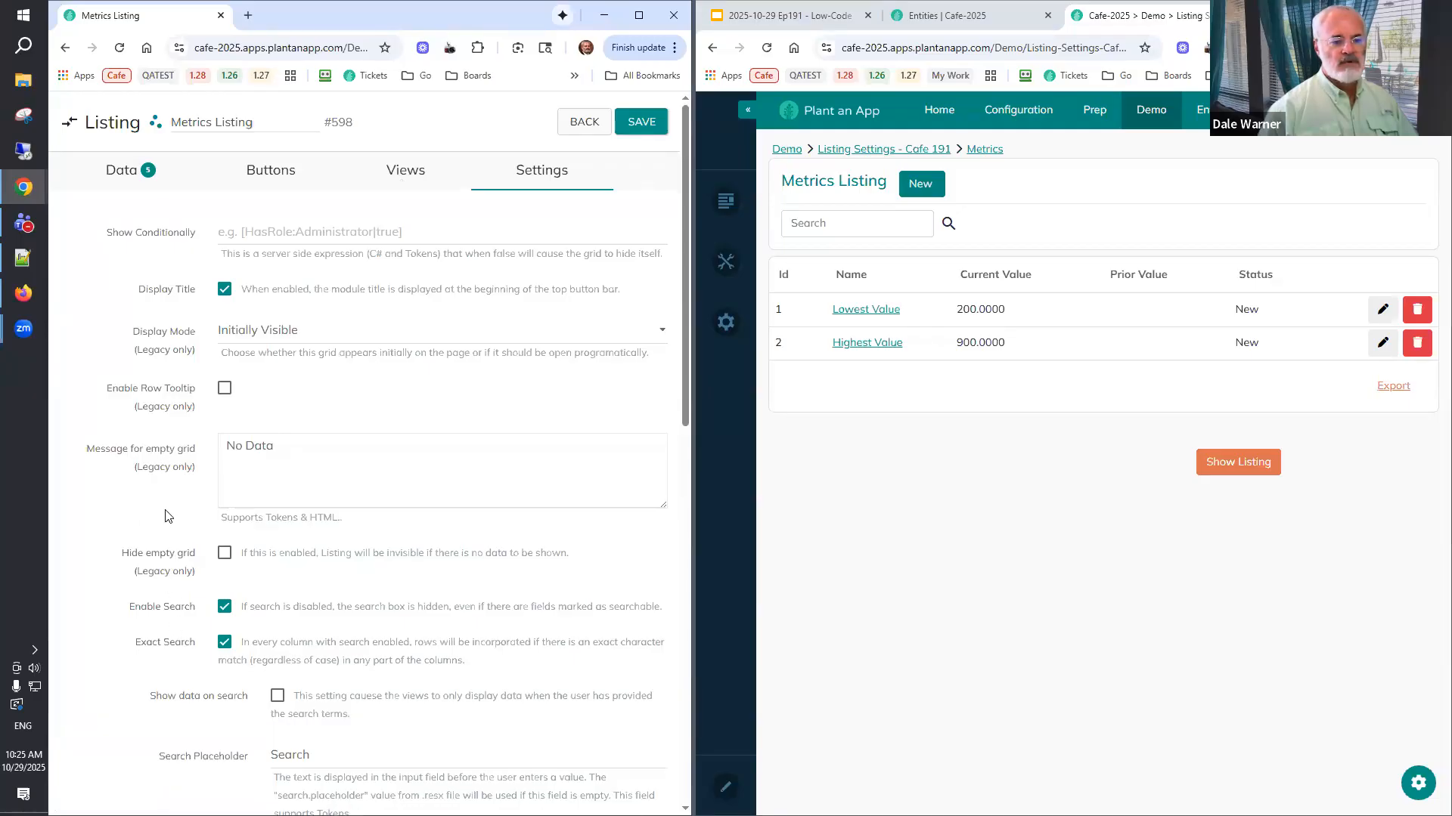
click(225, 389)
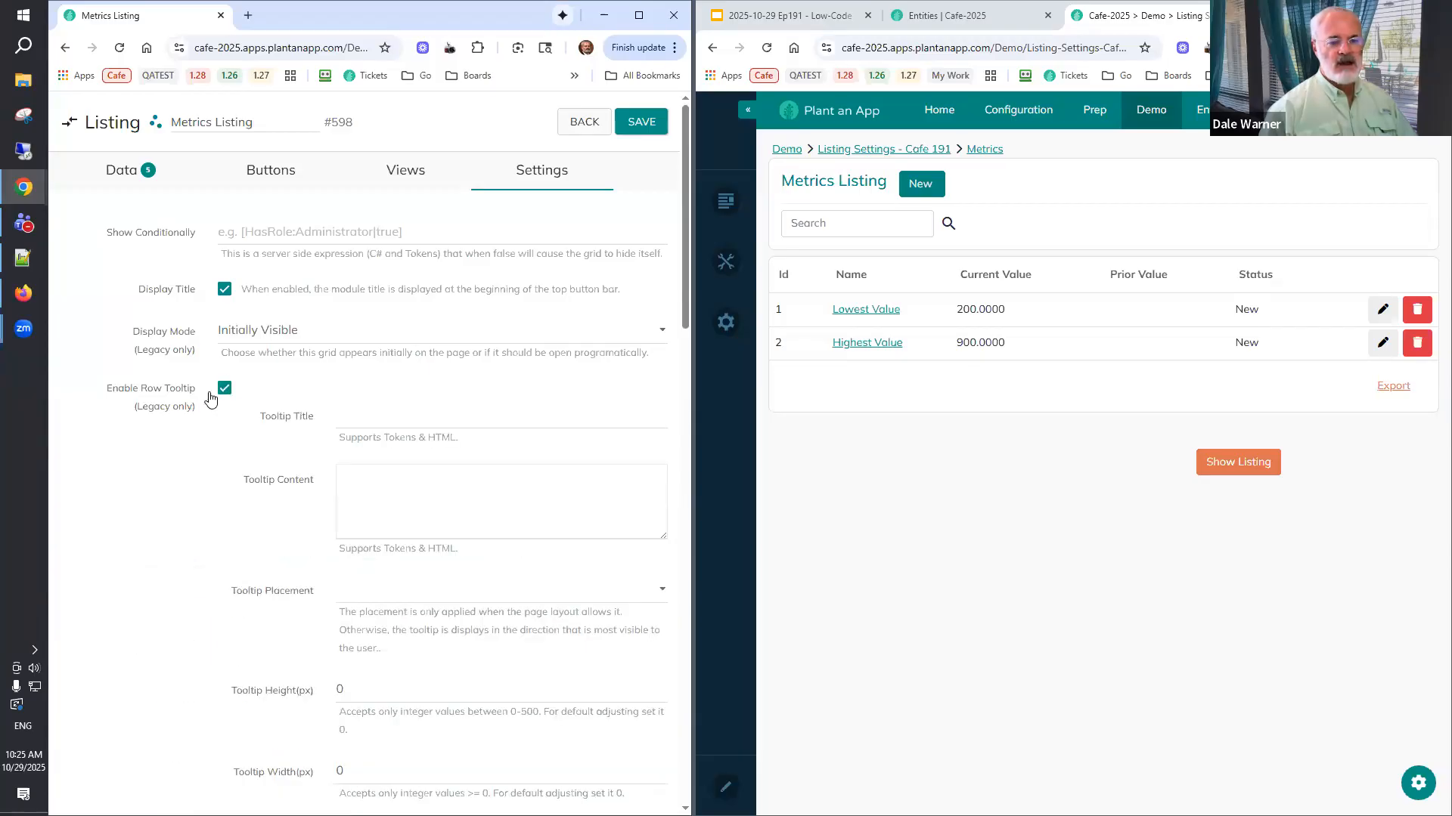
scroll(217, 441, down, 2)
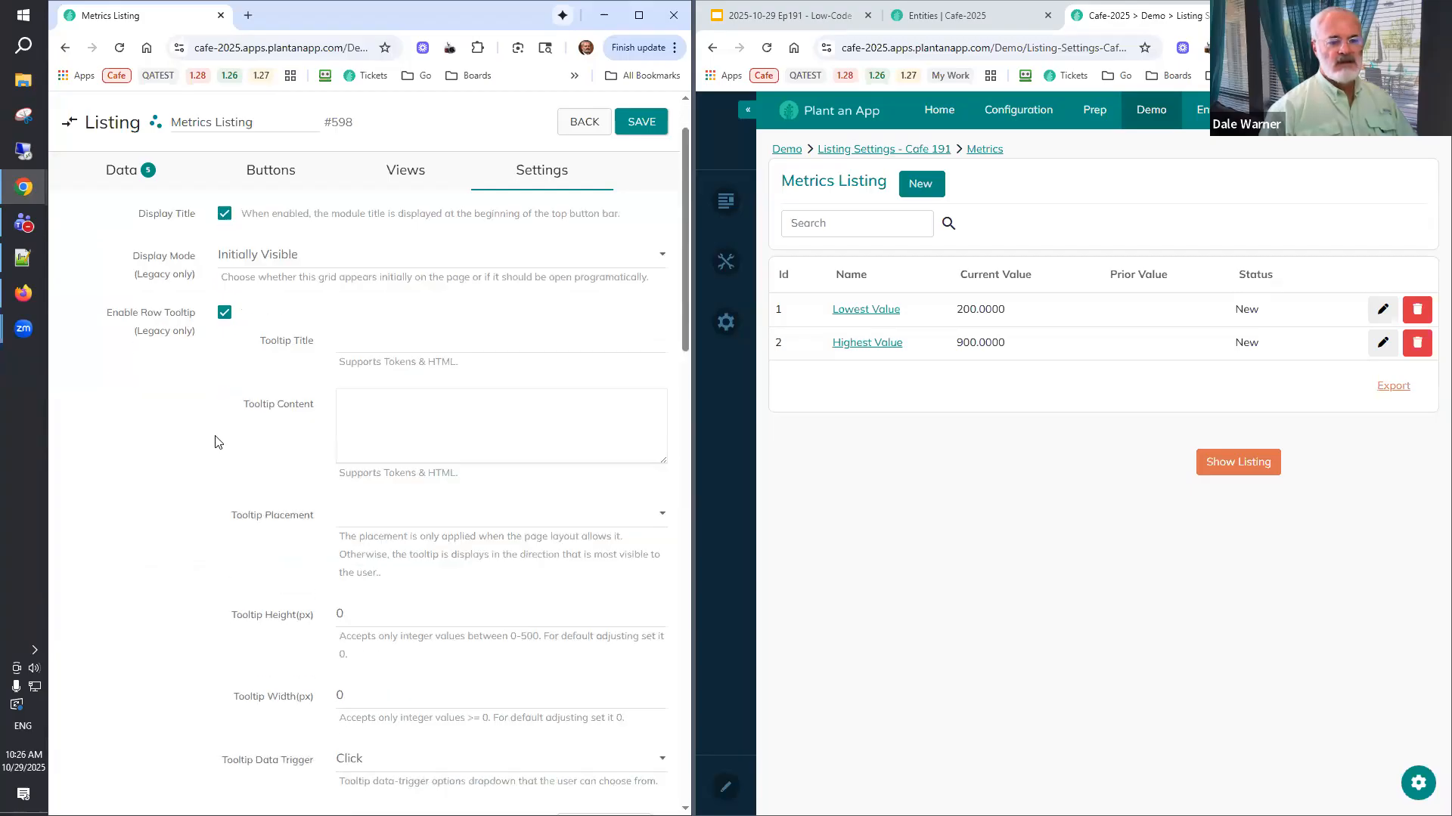
scroll(214, 441, down, 1)
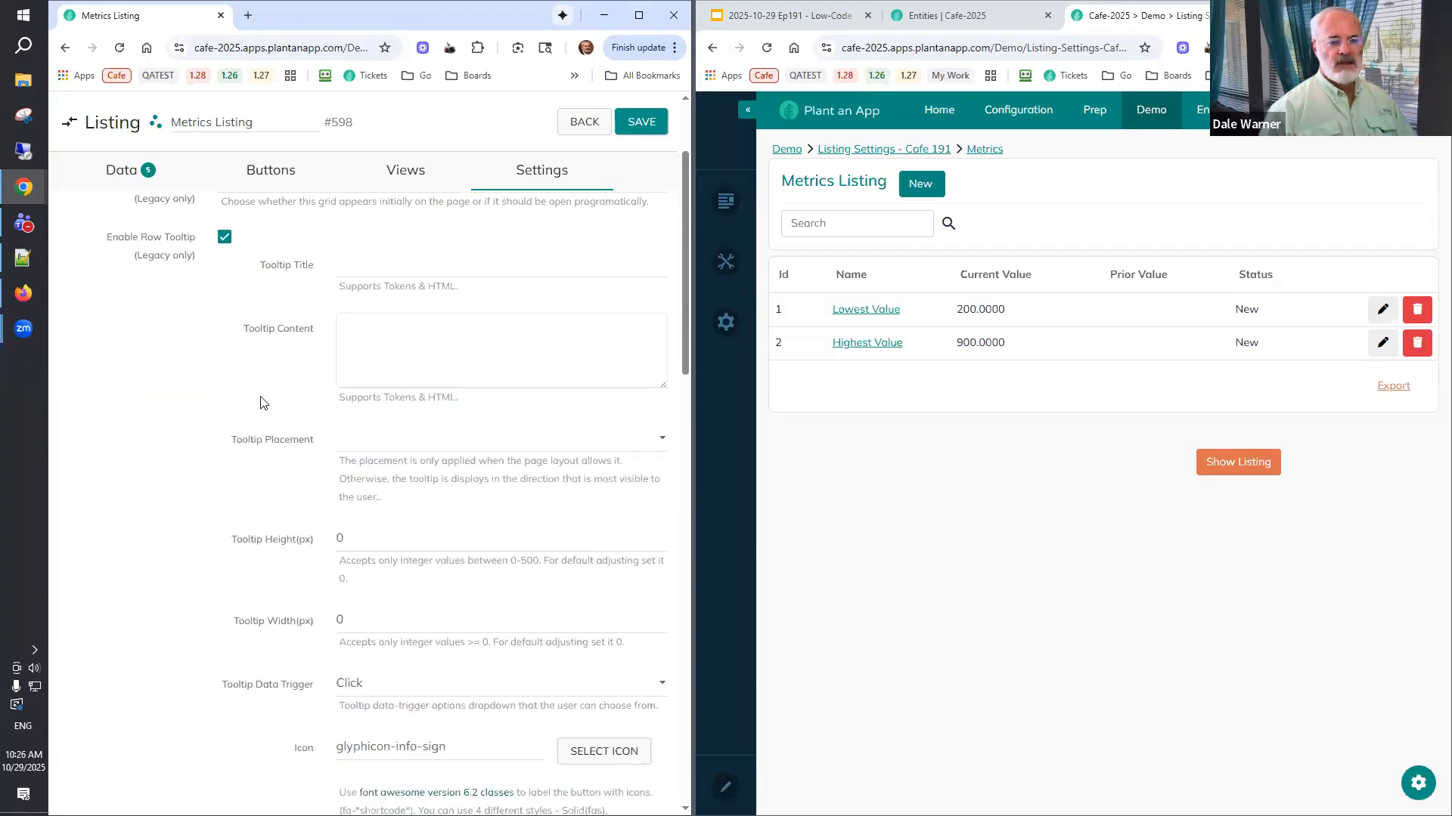
click(382, 269)
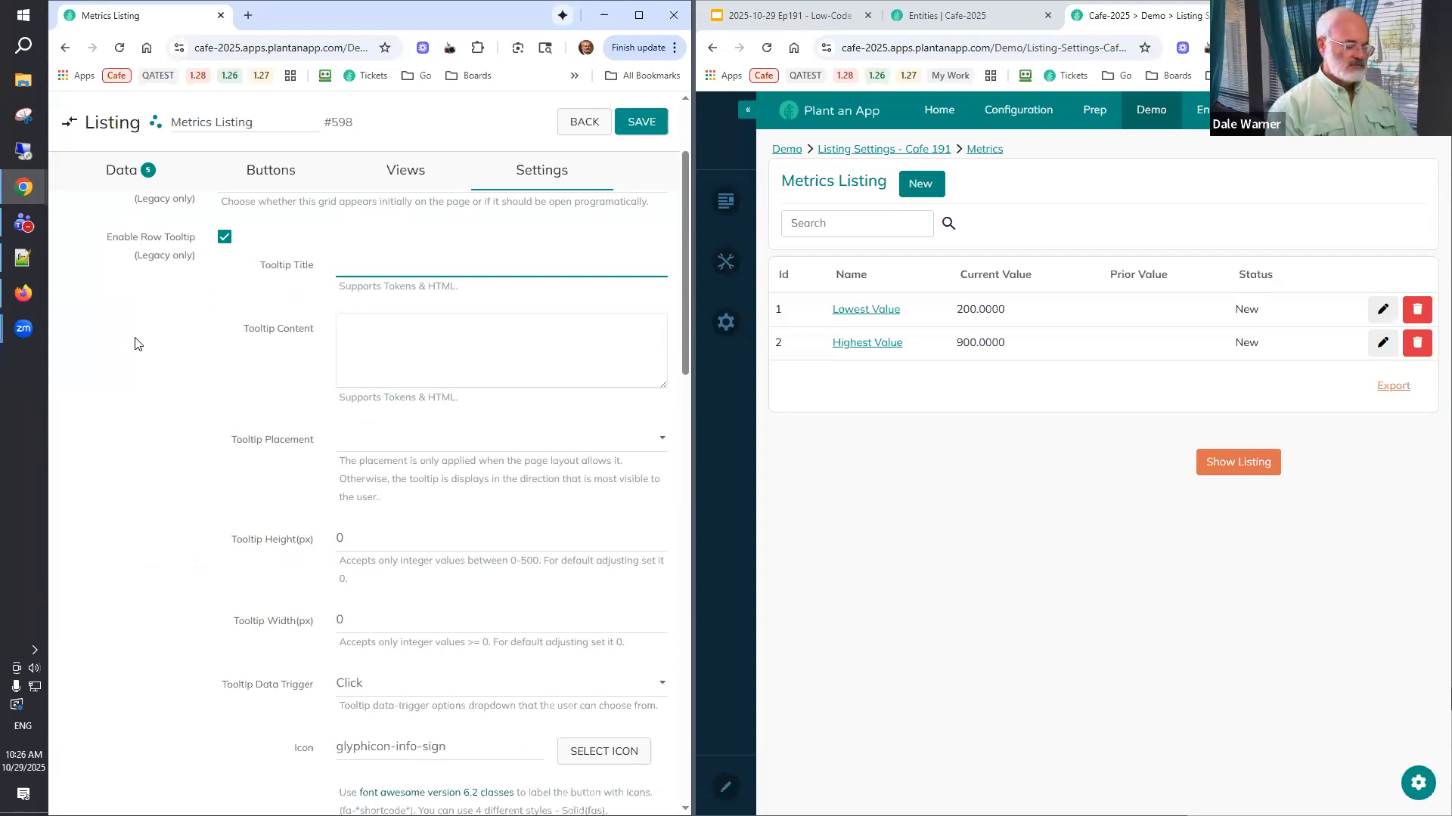
text(C)
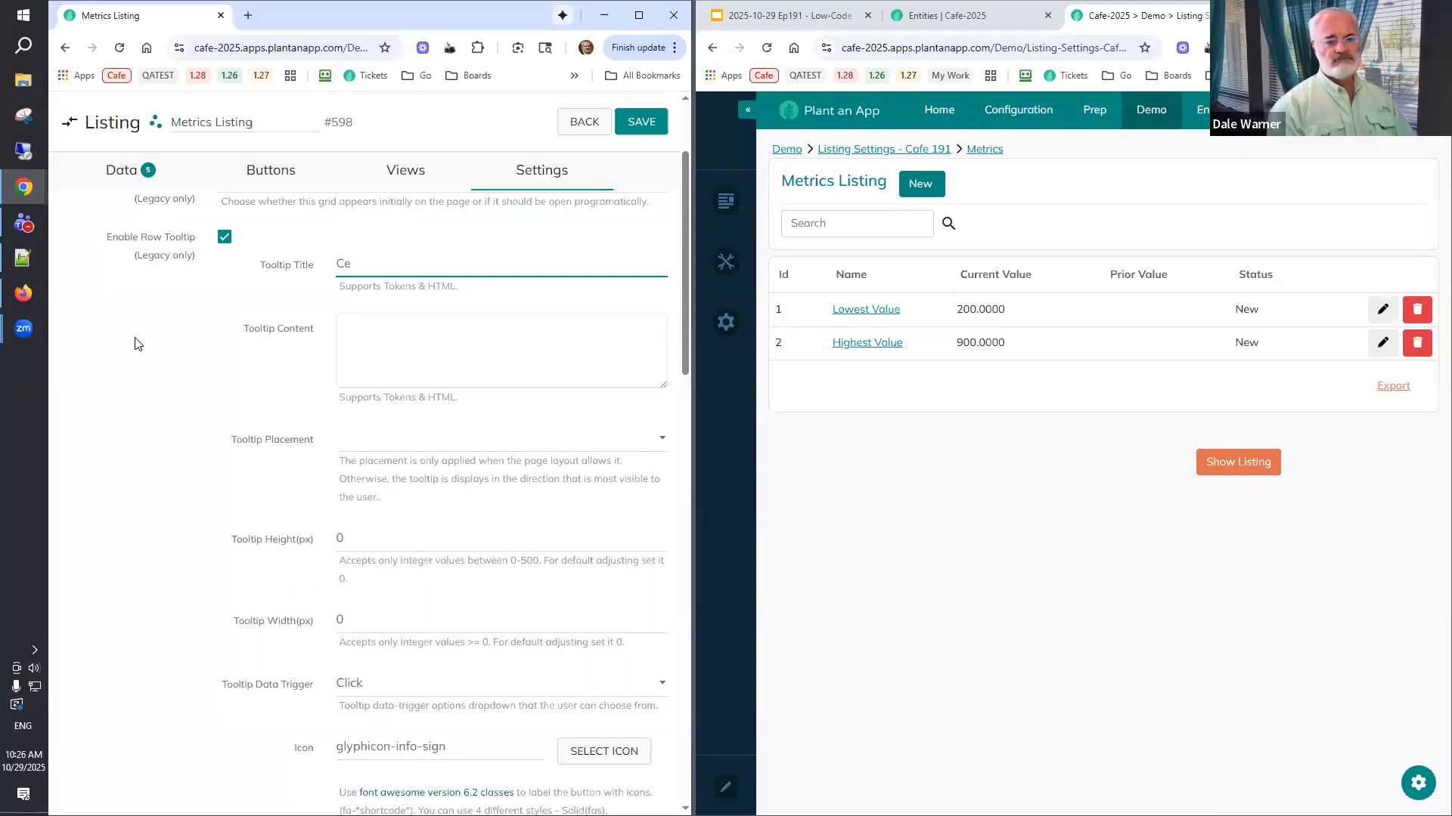
key(BackSpace)
text(Extra Information)
Set the tooltip content to "Row created on [CreatedDate]" and its placement to Left.
click(378, 334)
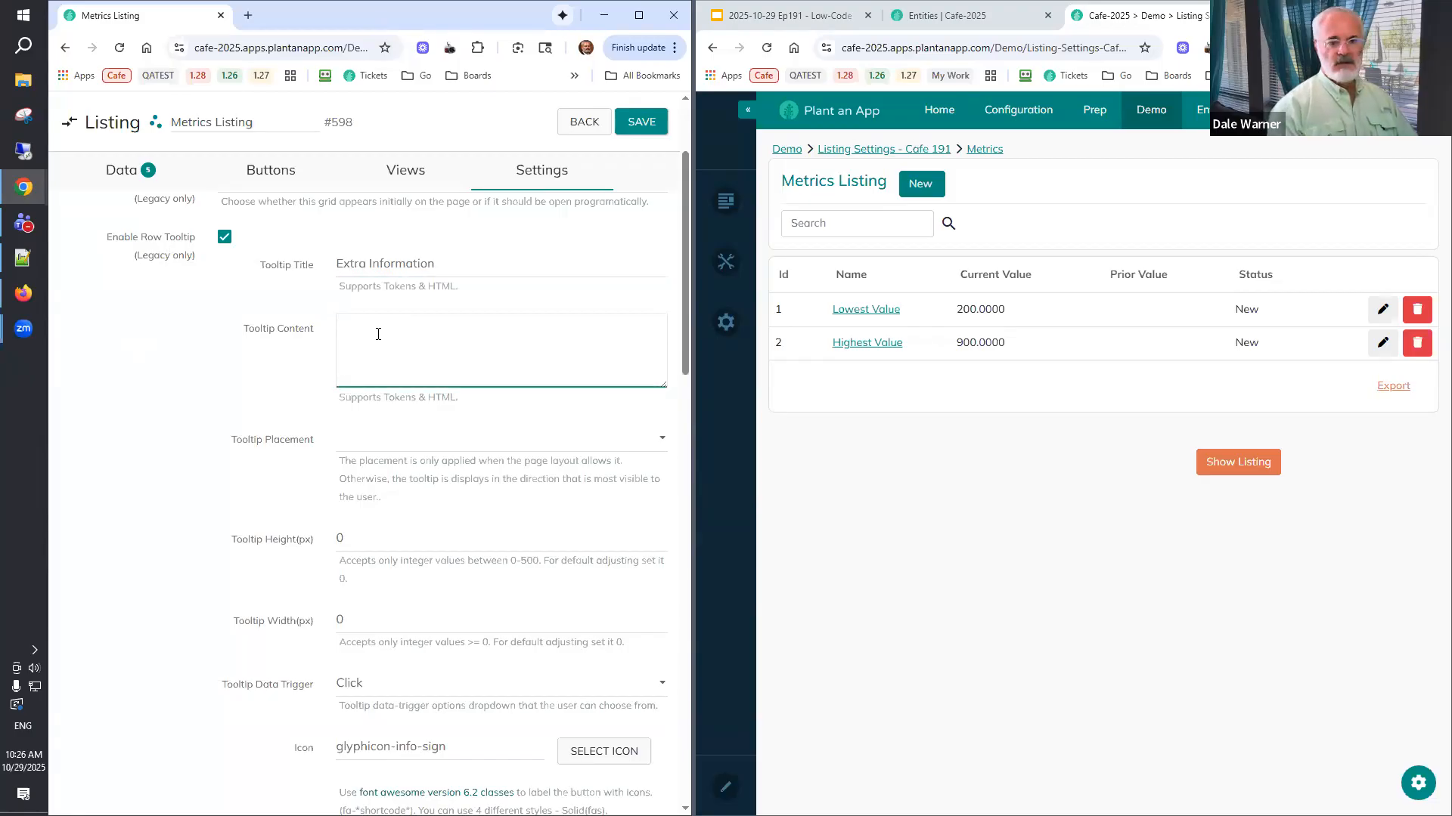
text(Row)
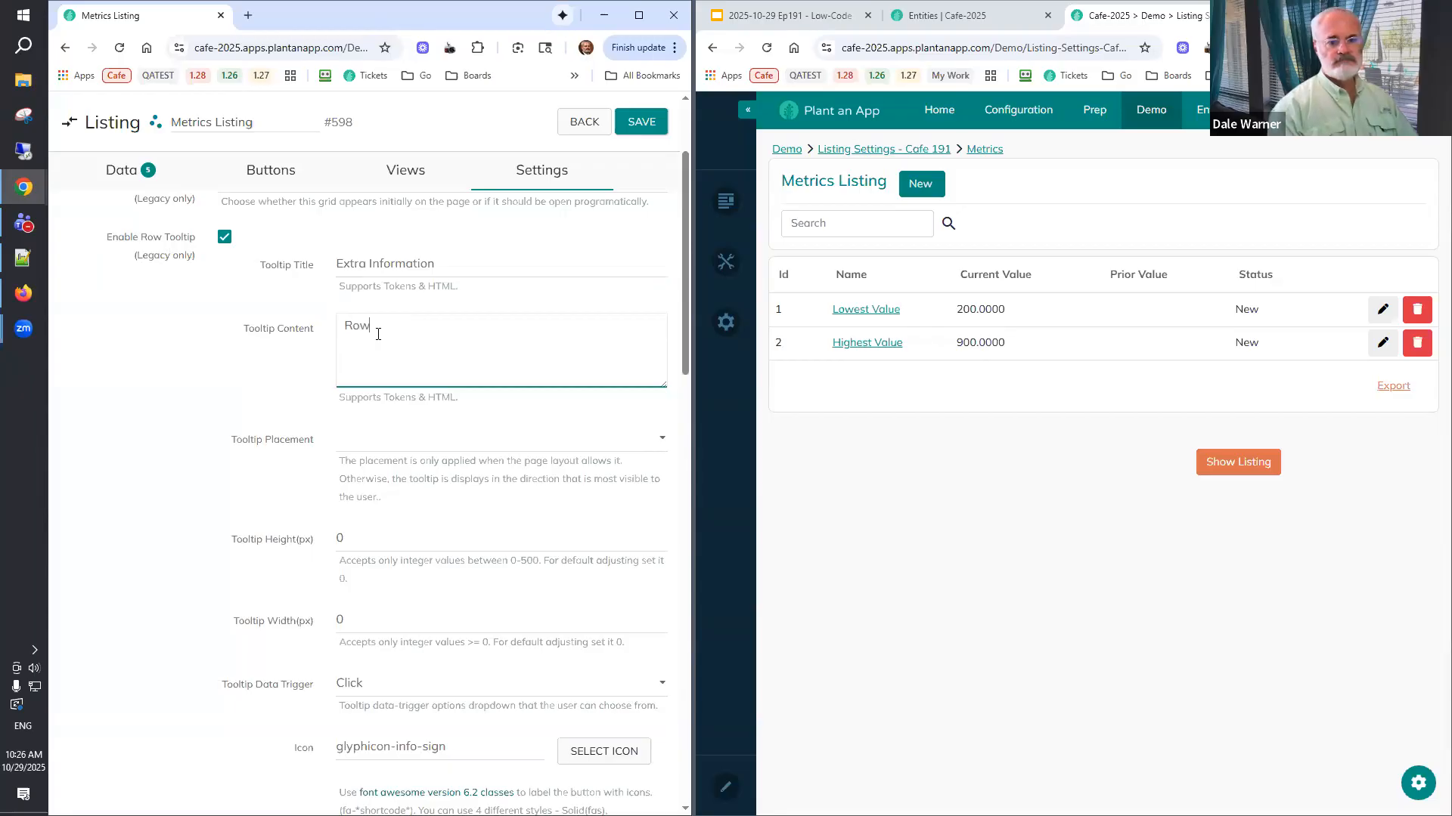
text( created on [)
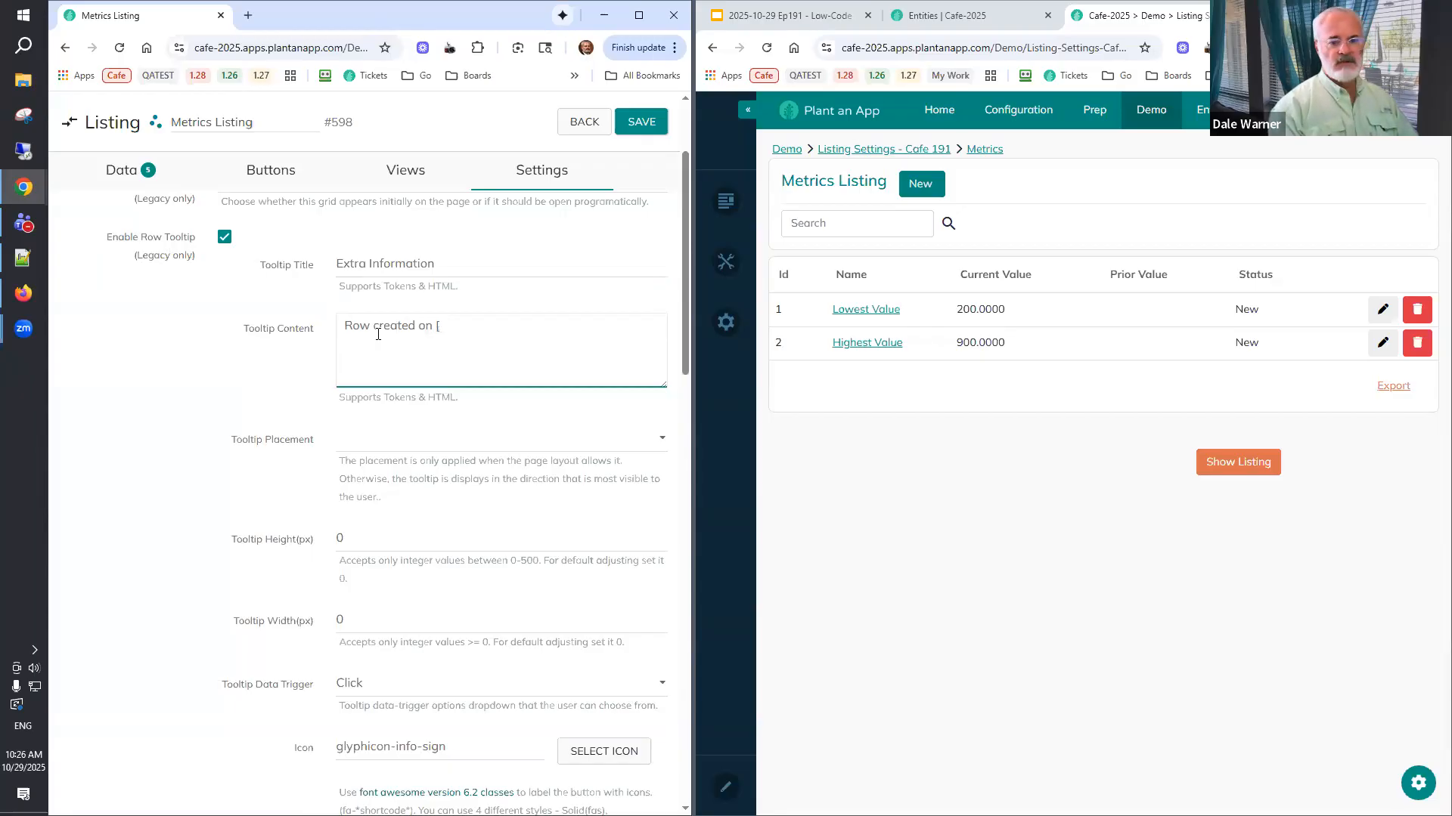
text(CreatedDa)
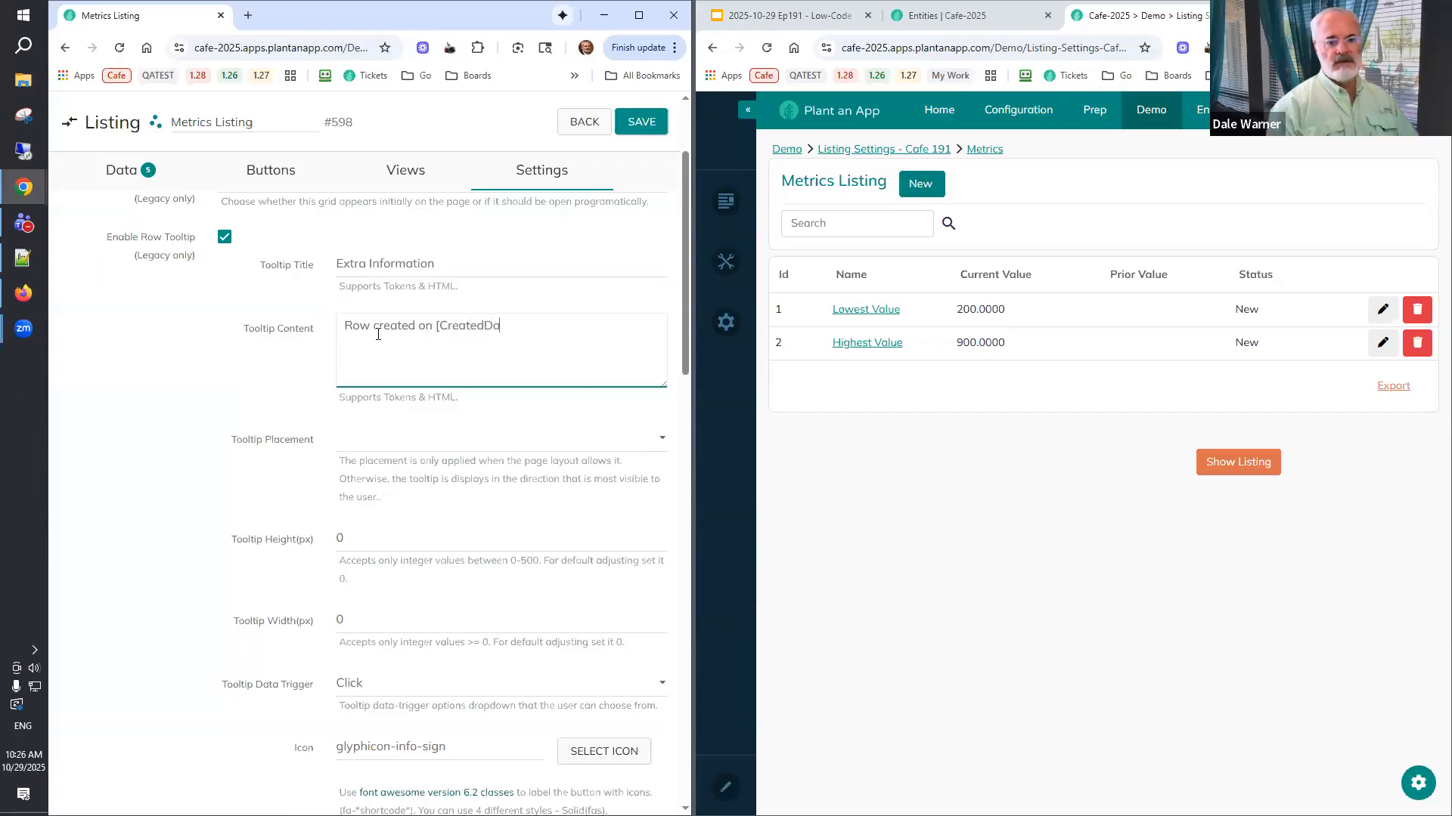
text(te])
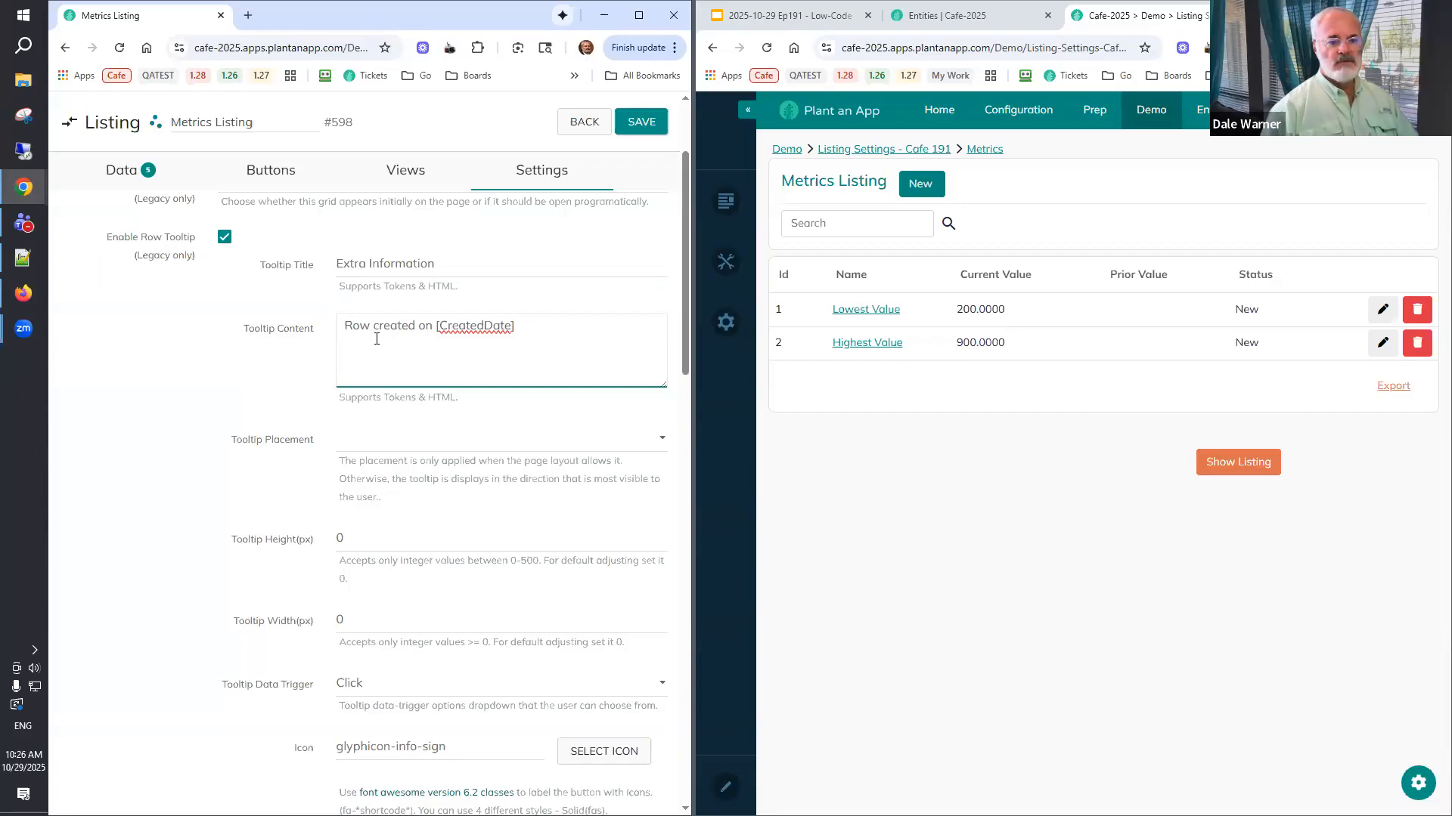
click(374, 446)
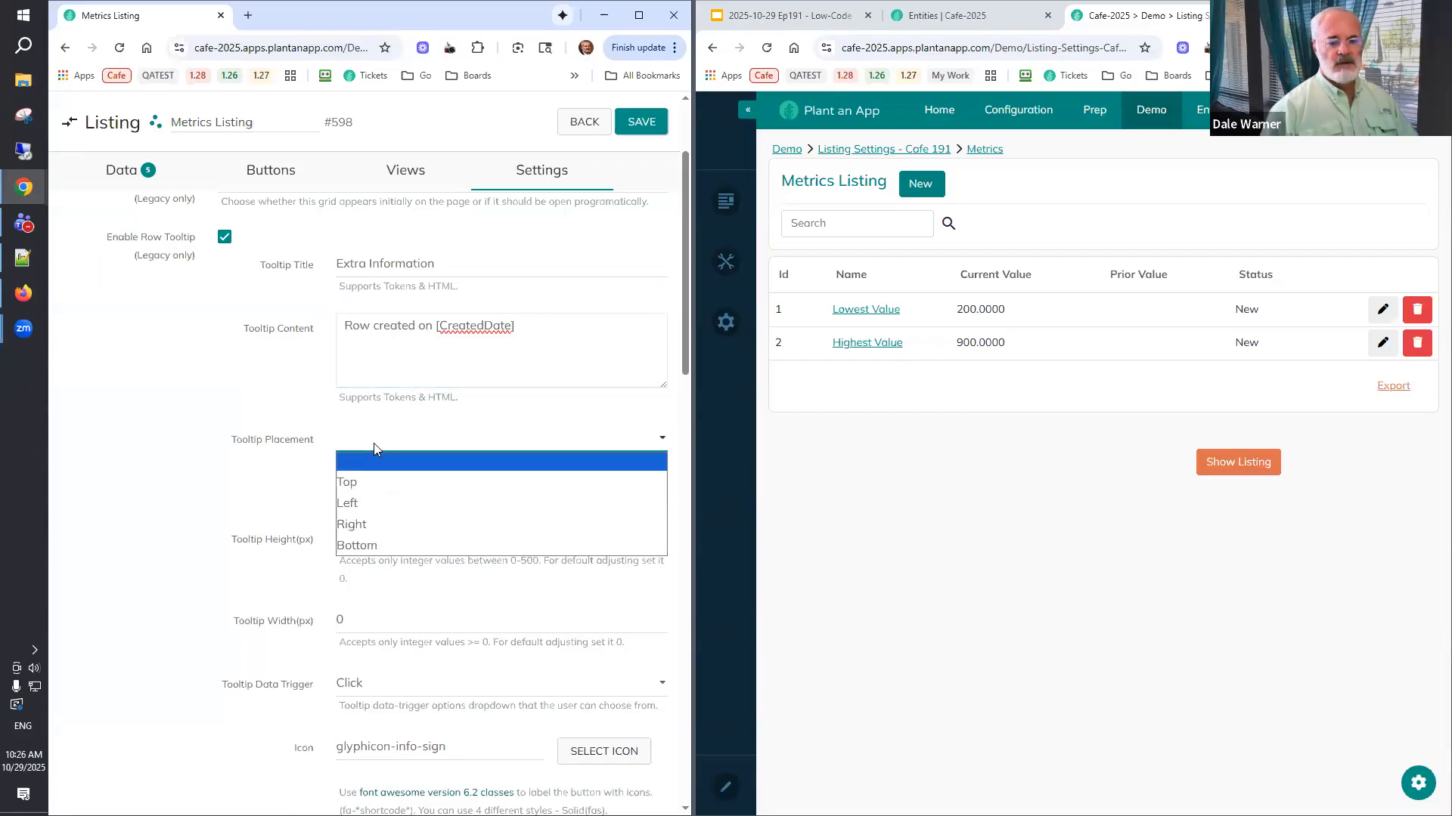
click(364, 503)
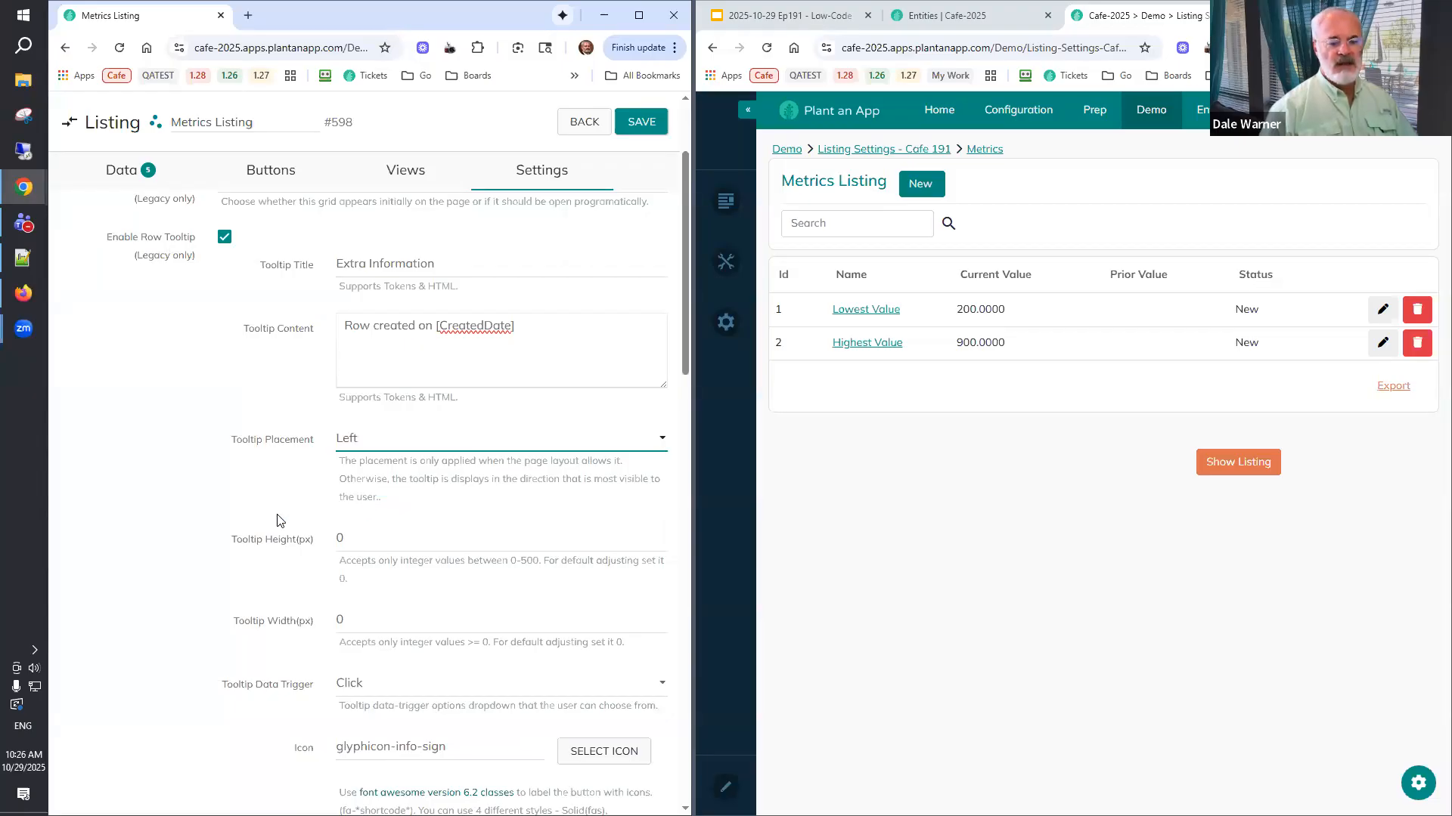
Look through the tooltip icon choices without picking one, and save the settings to check them on the reloaded live page.
scroll(276, 520, down, 3)
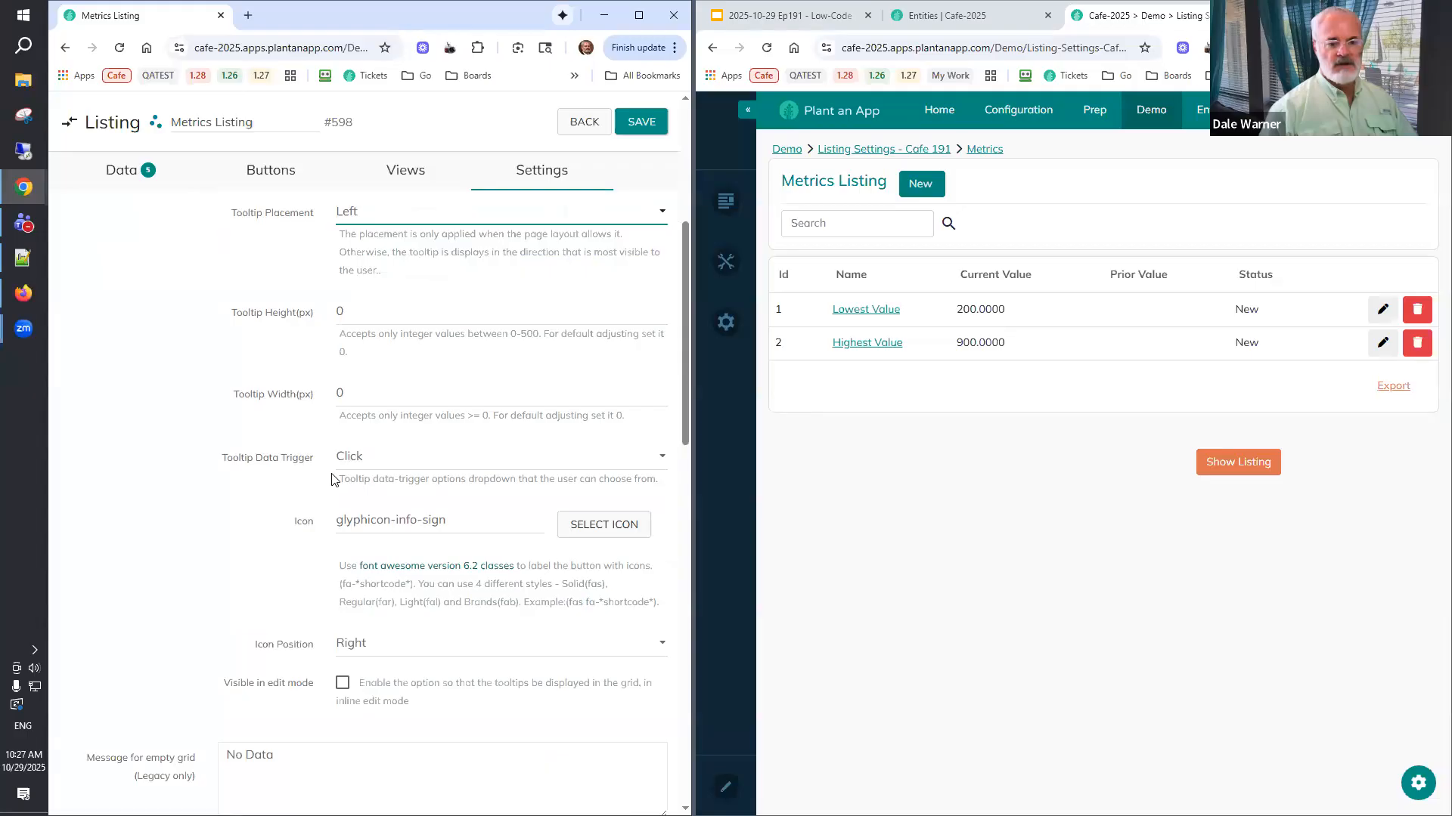
click(581, 525)
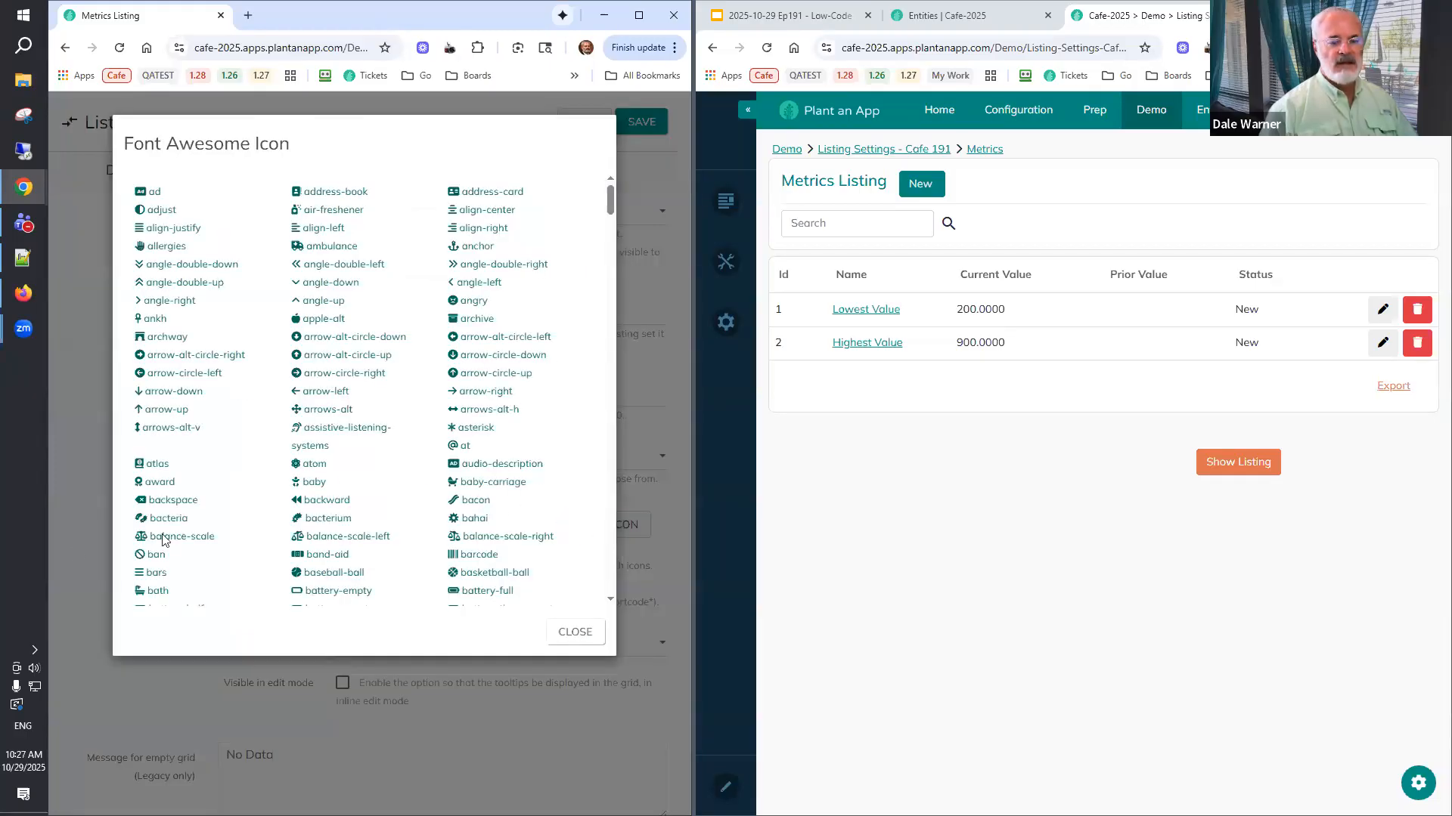
click(76, 533)
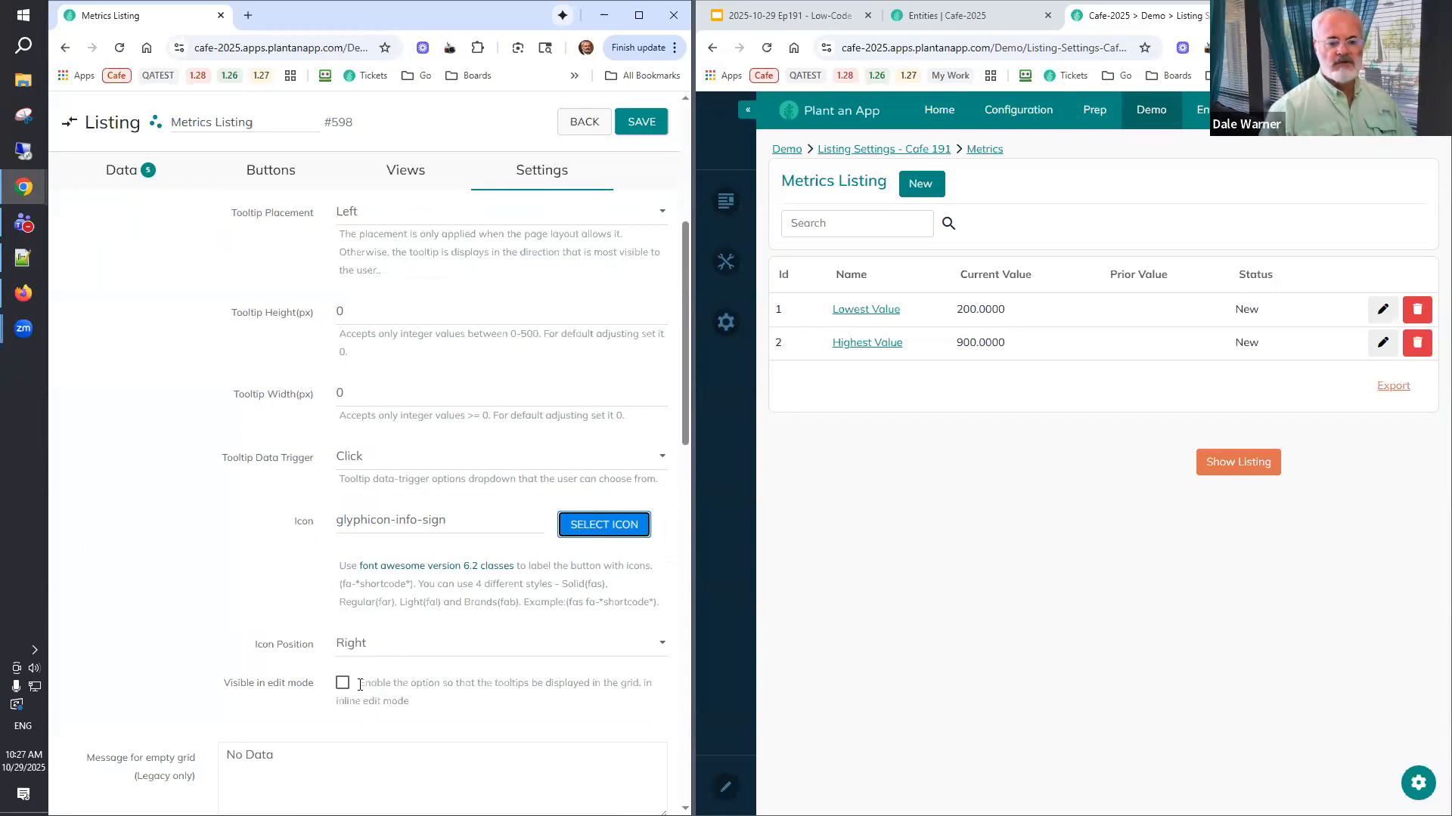
click(639, 126)
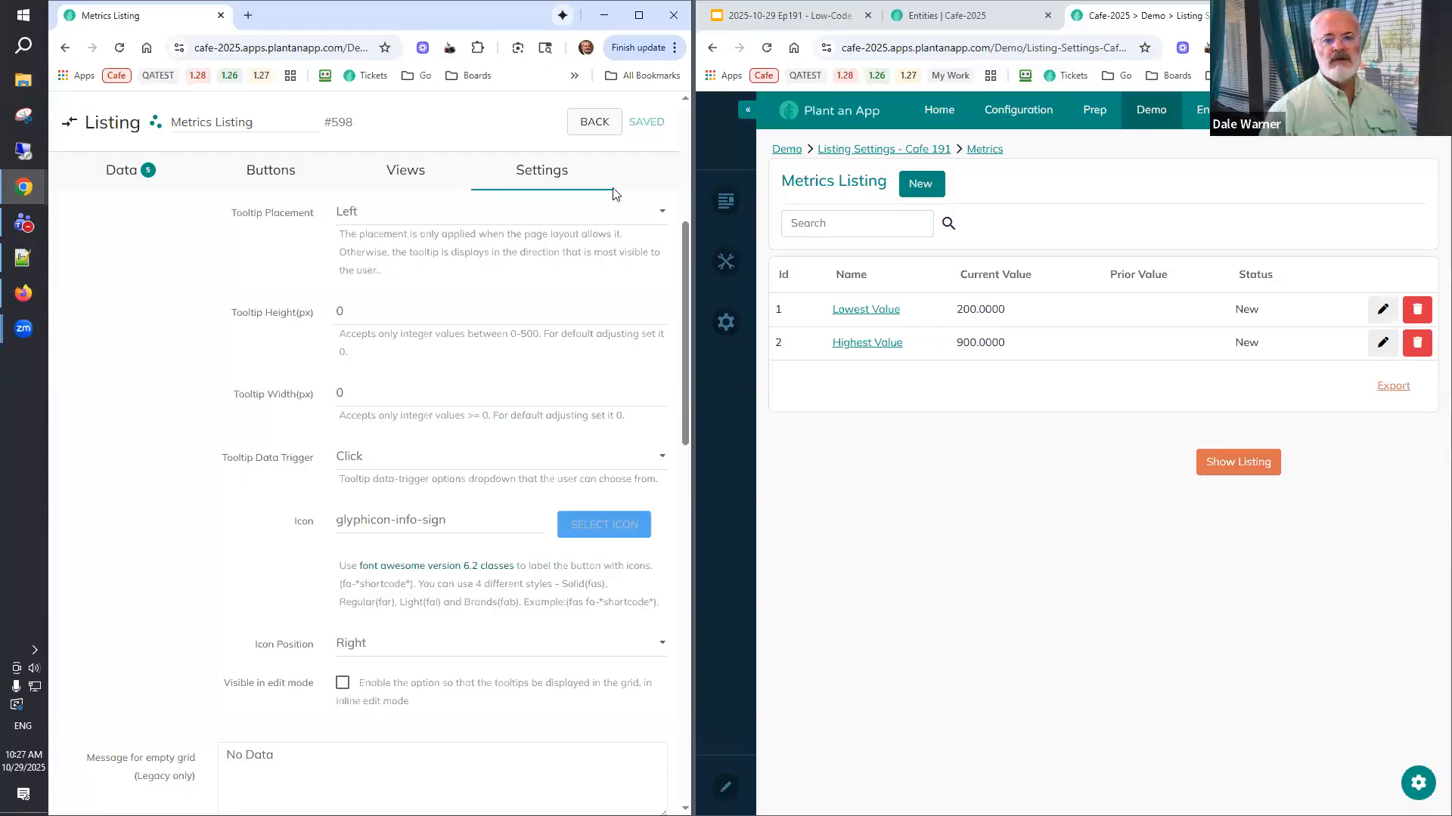
click(768, 49)
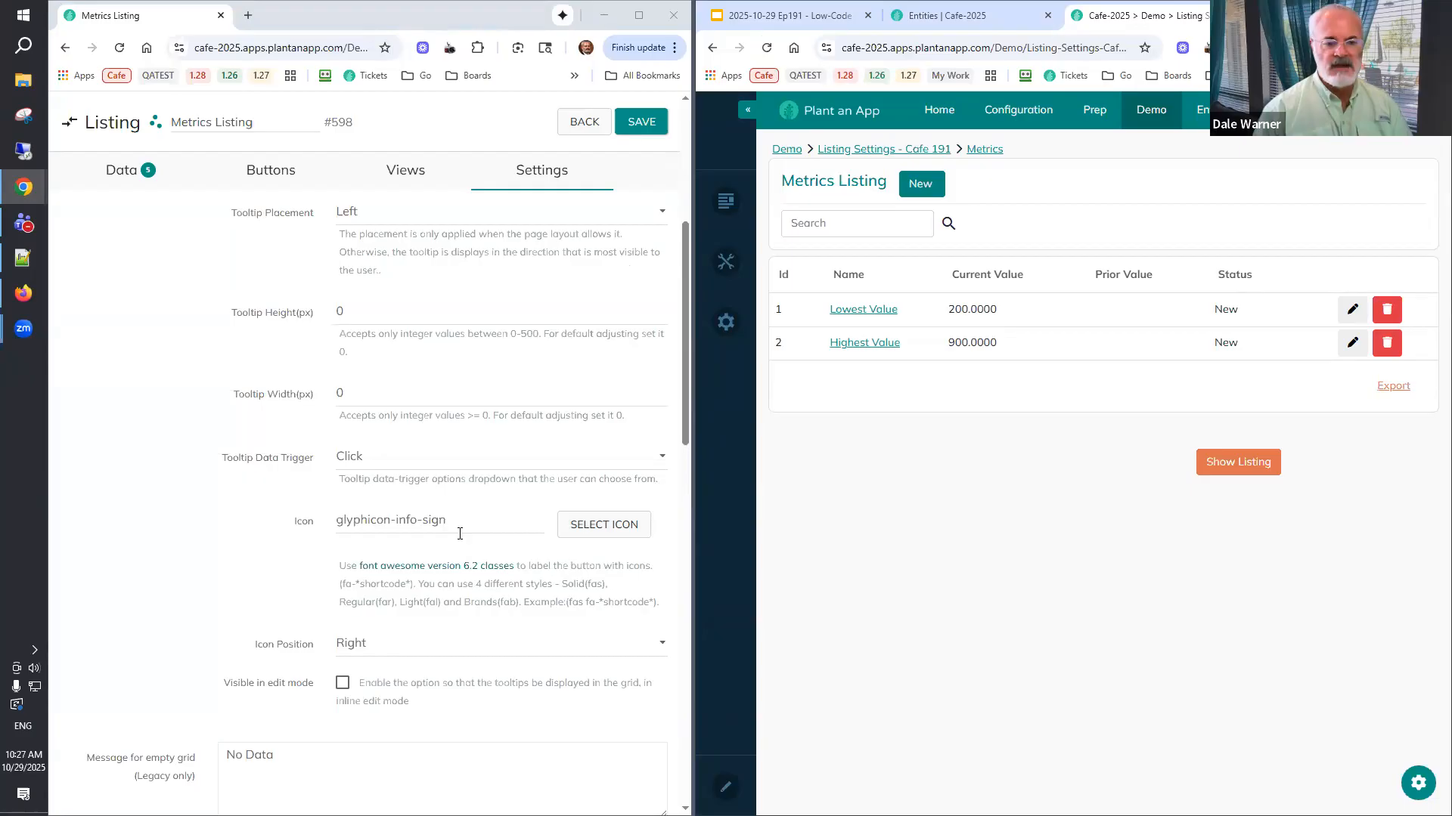
Set the tooltip icon to info-circle (fas fa-info-circle), save, and reload the live page.
click(580, 531)
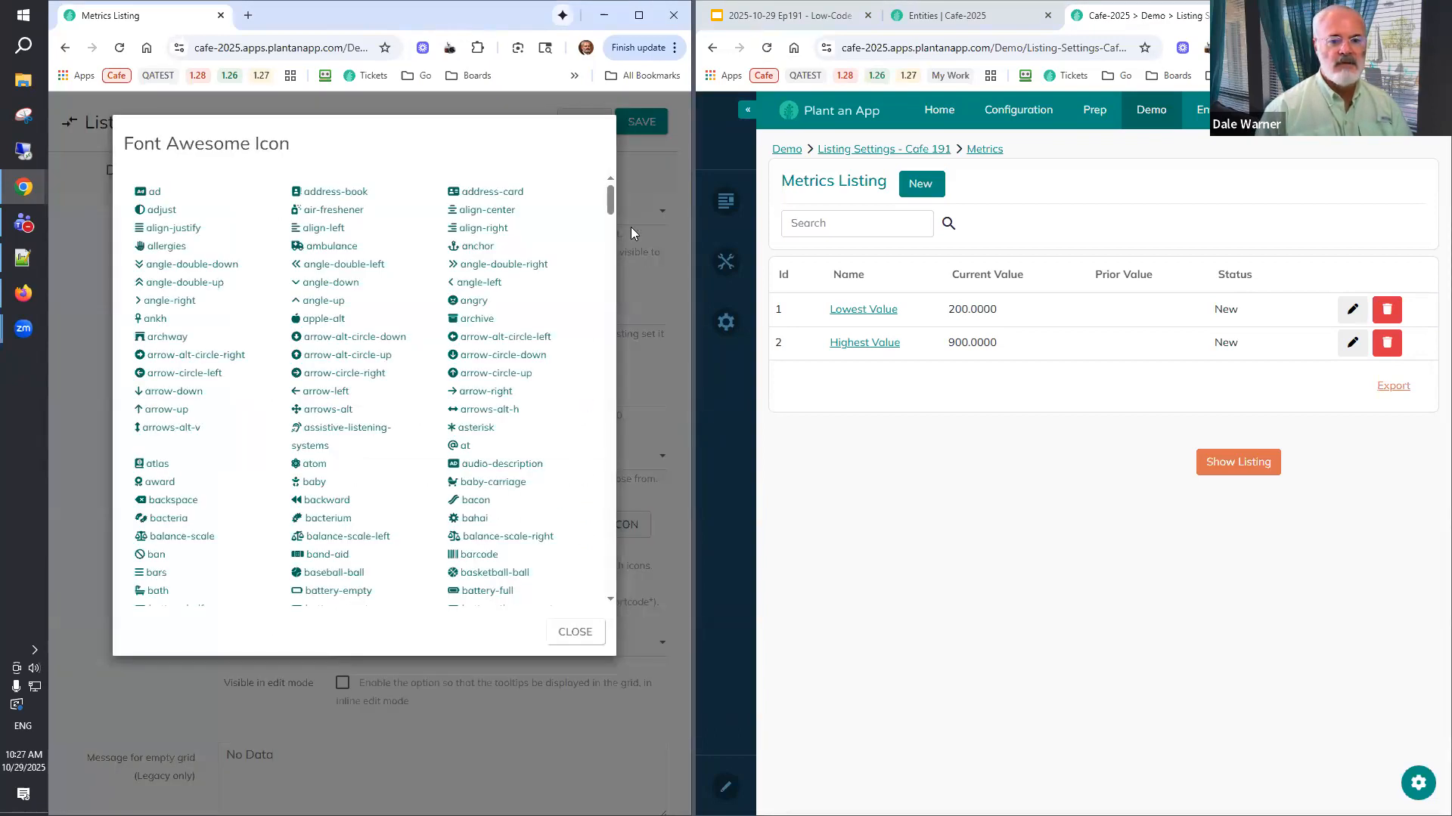
drag(609, 203, 613, 381)
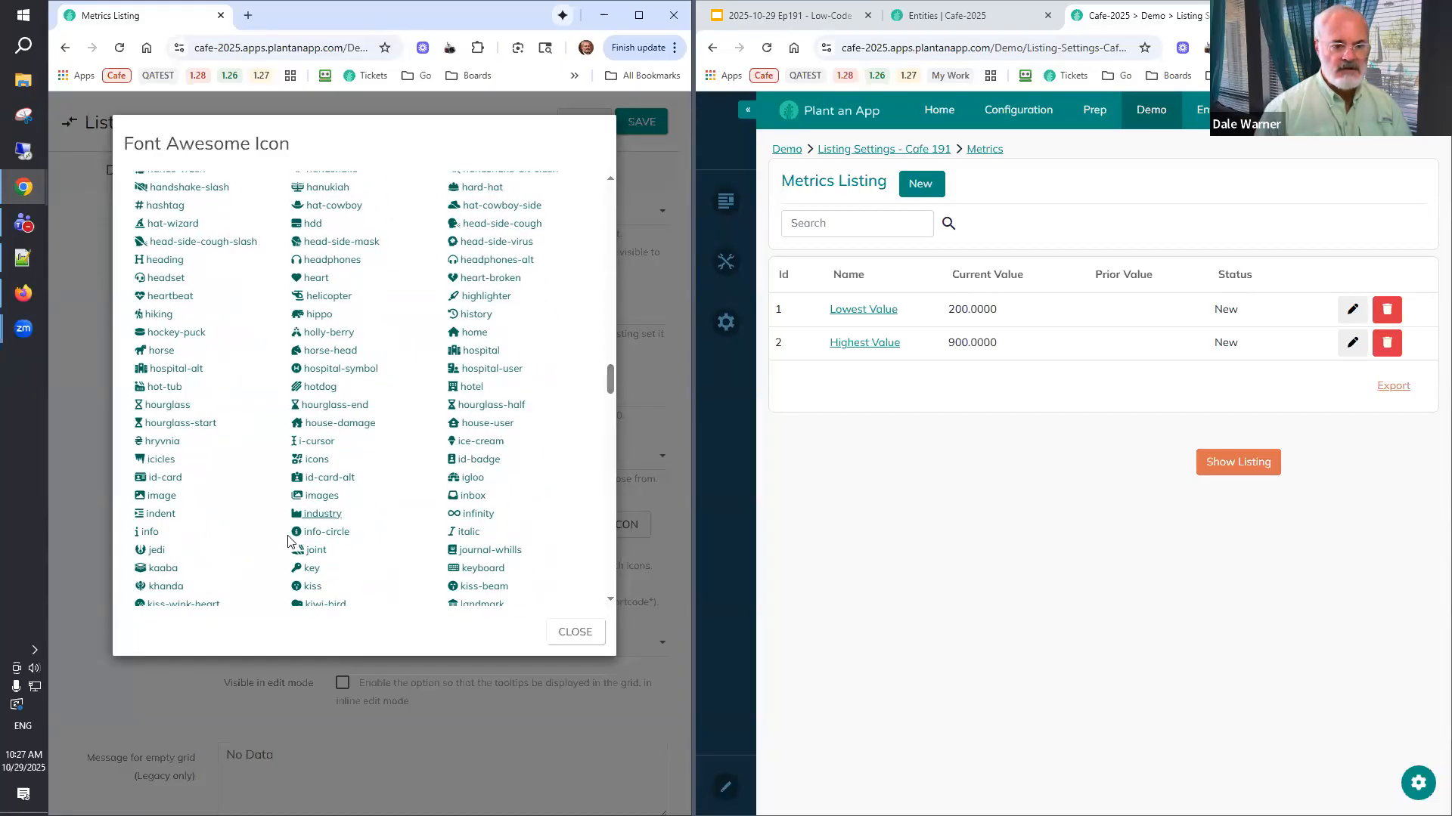
click(331, 538)
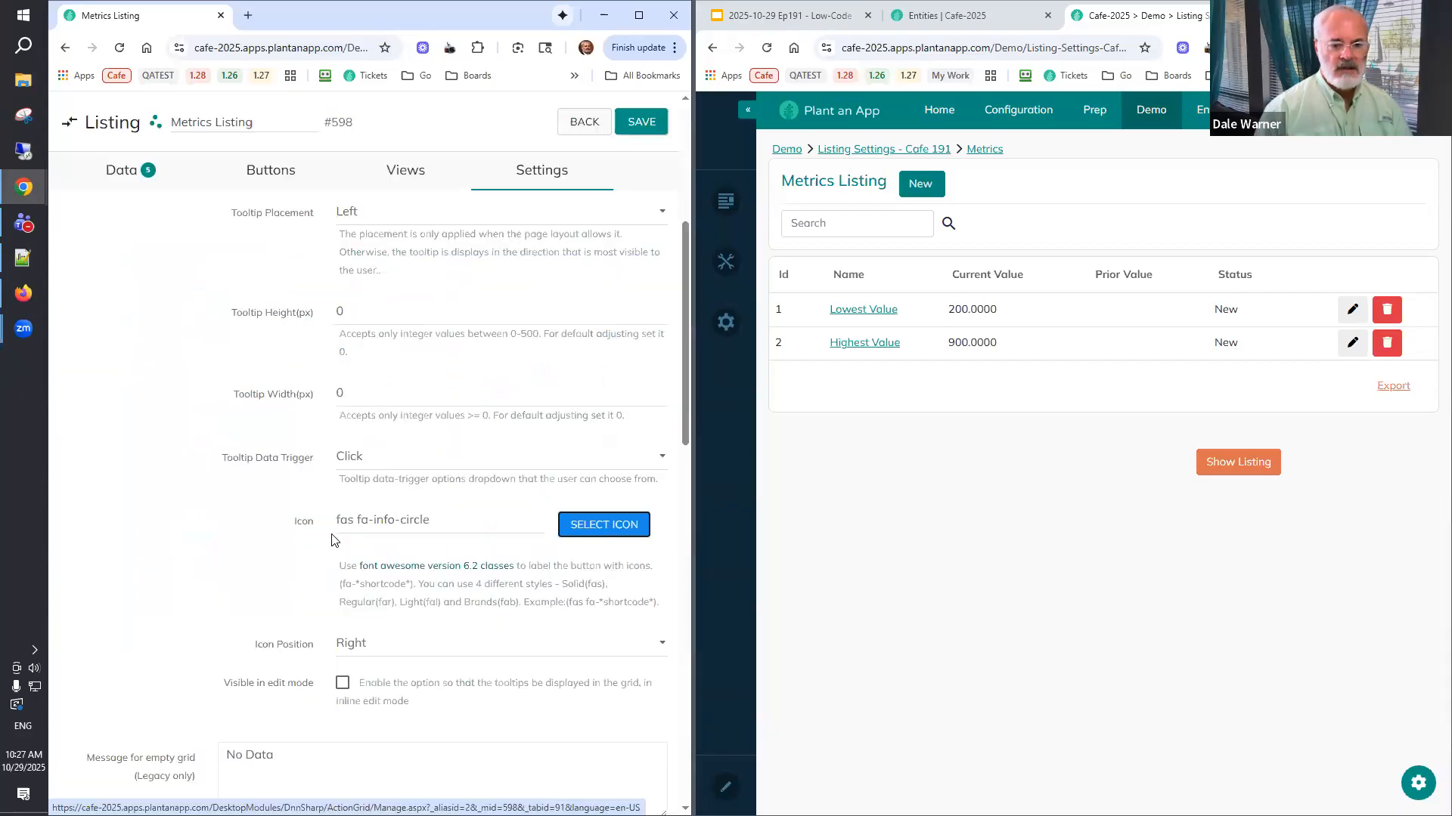
click(649, 123)
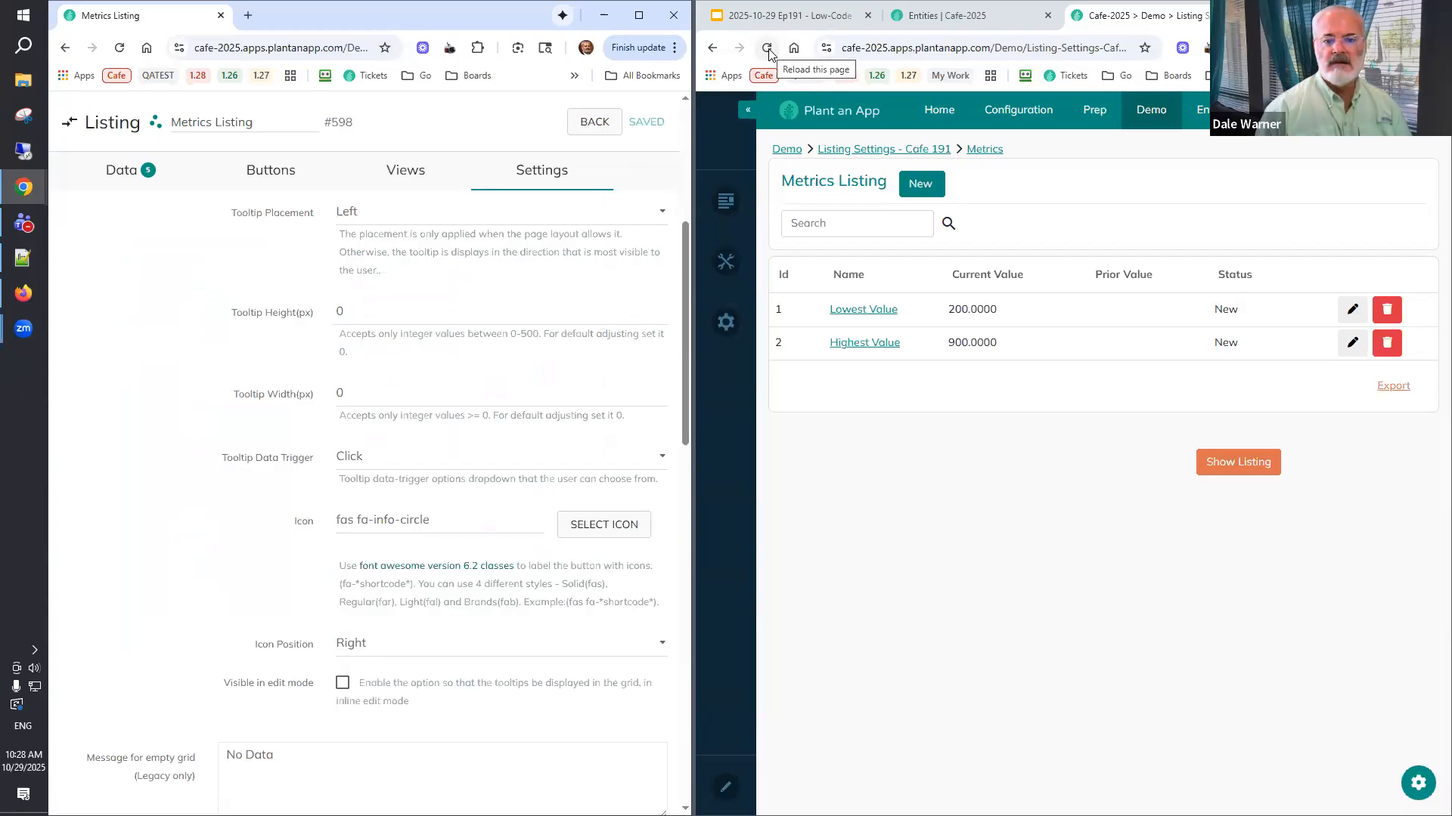
click(767, 49)
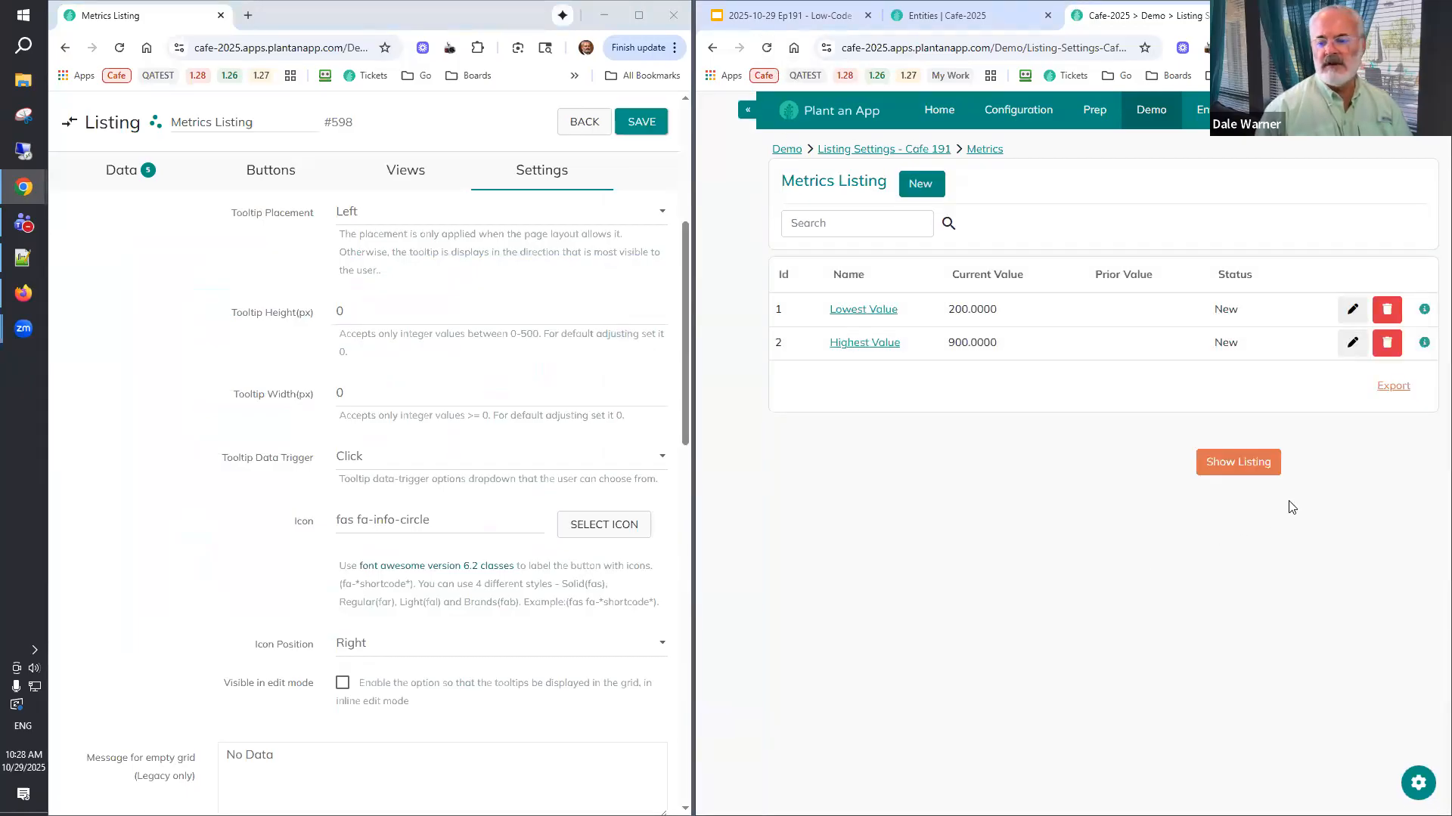
Test the info tooltips of the Highest Value and Lowest Value rows in the live listing.
click(1424, 344)
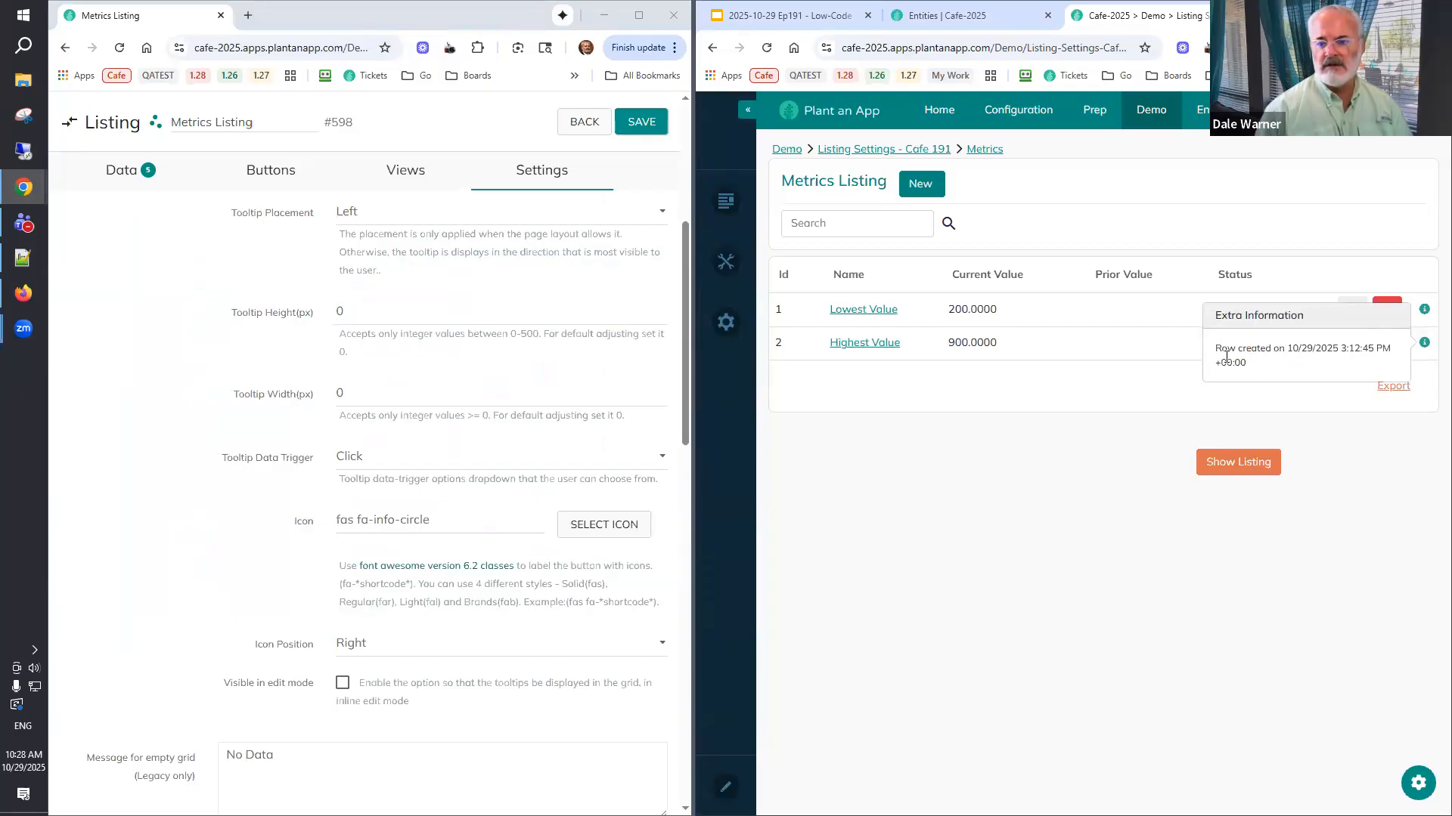
scroll(560, 470, up, 4)
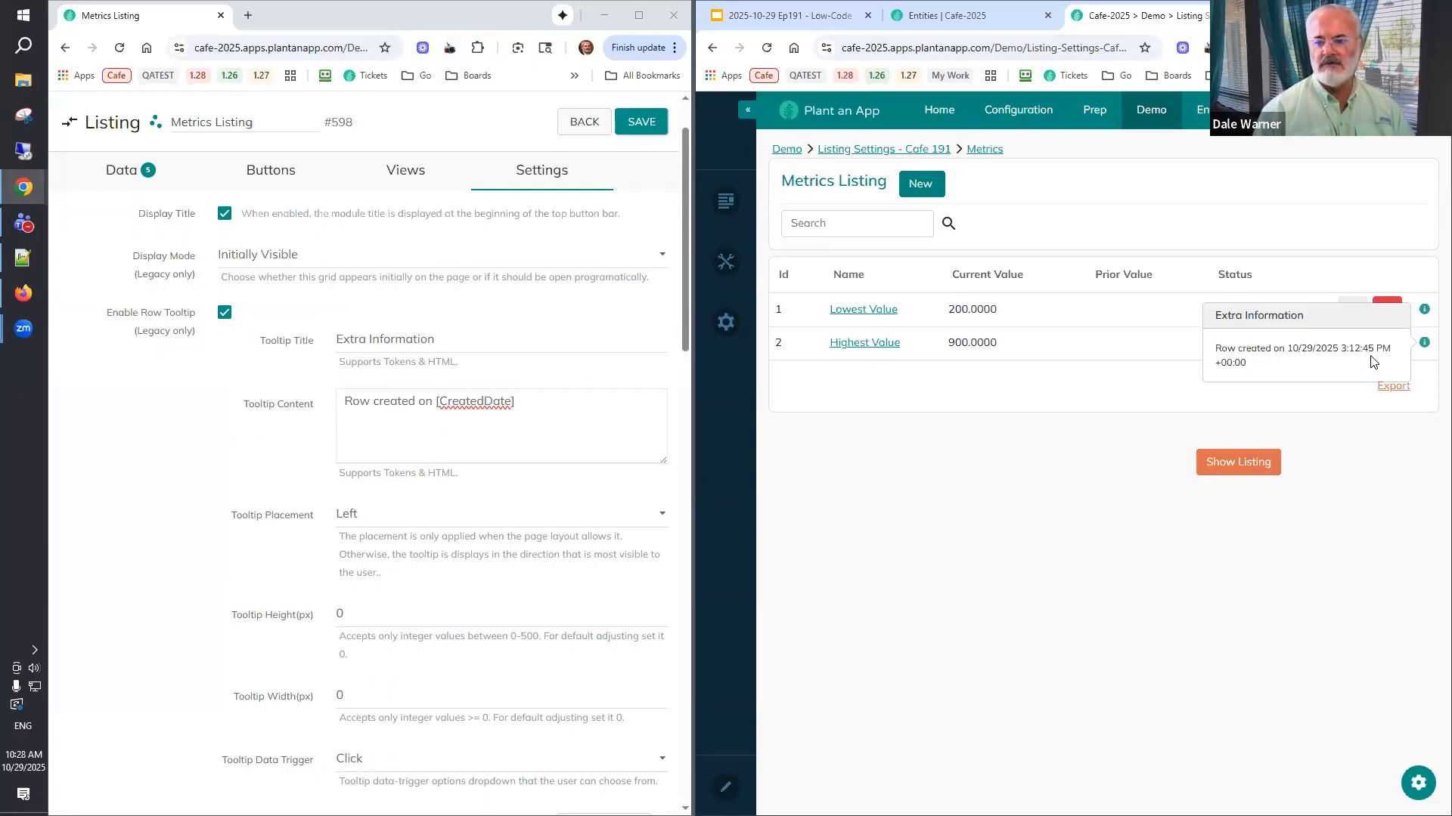
click(1424, 310)
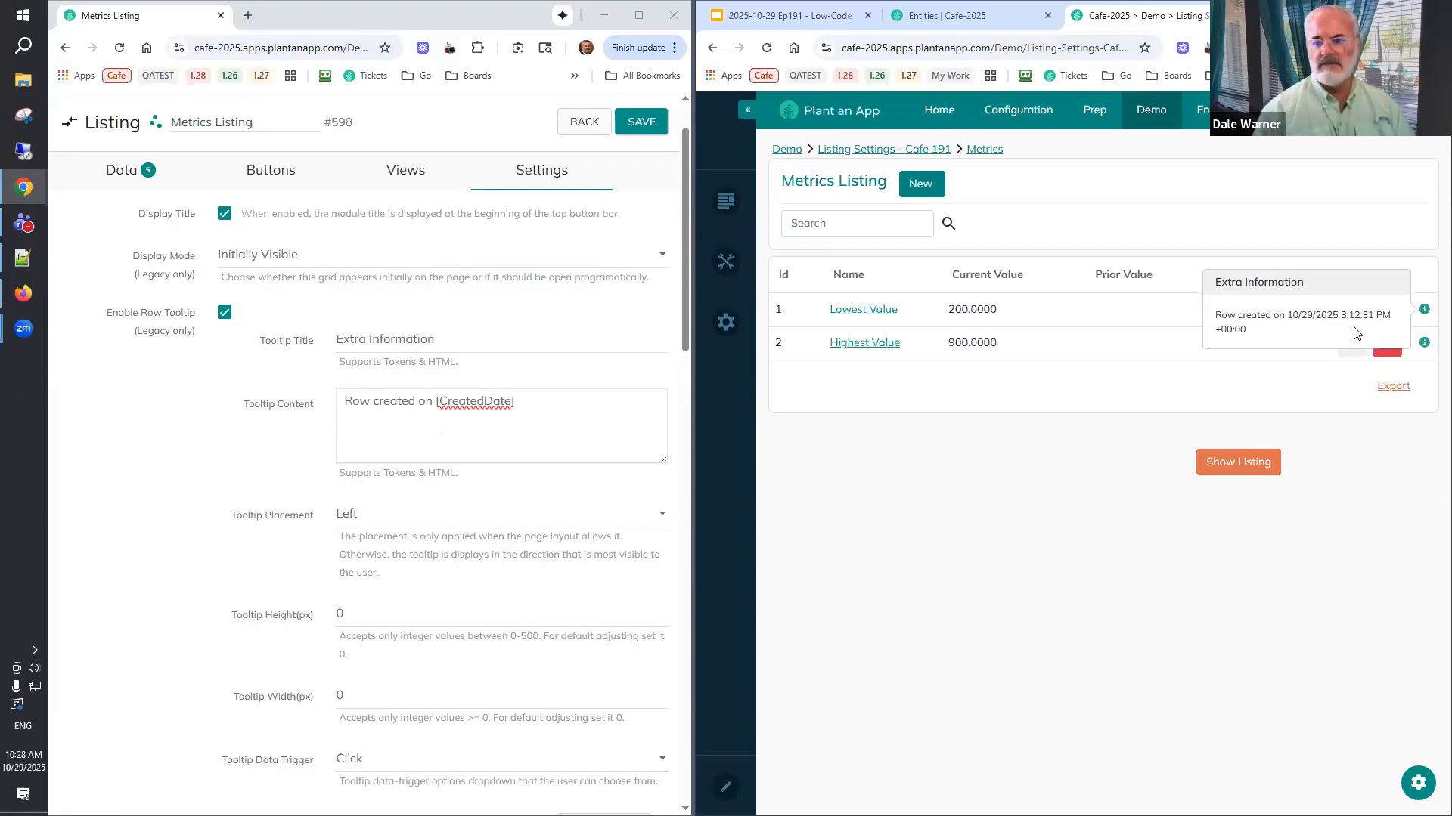
click(1315, 408)
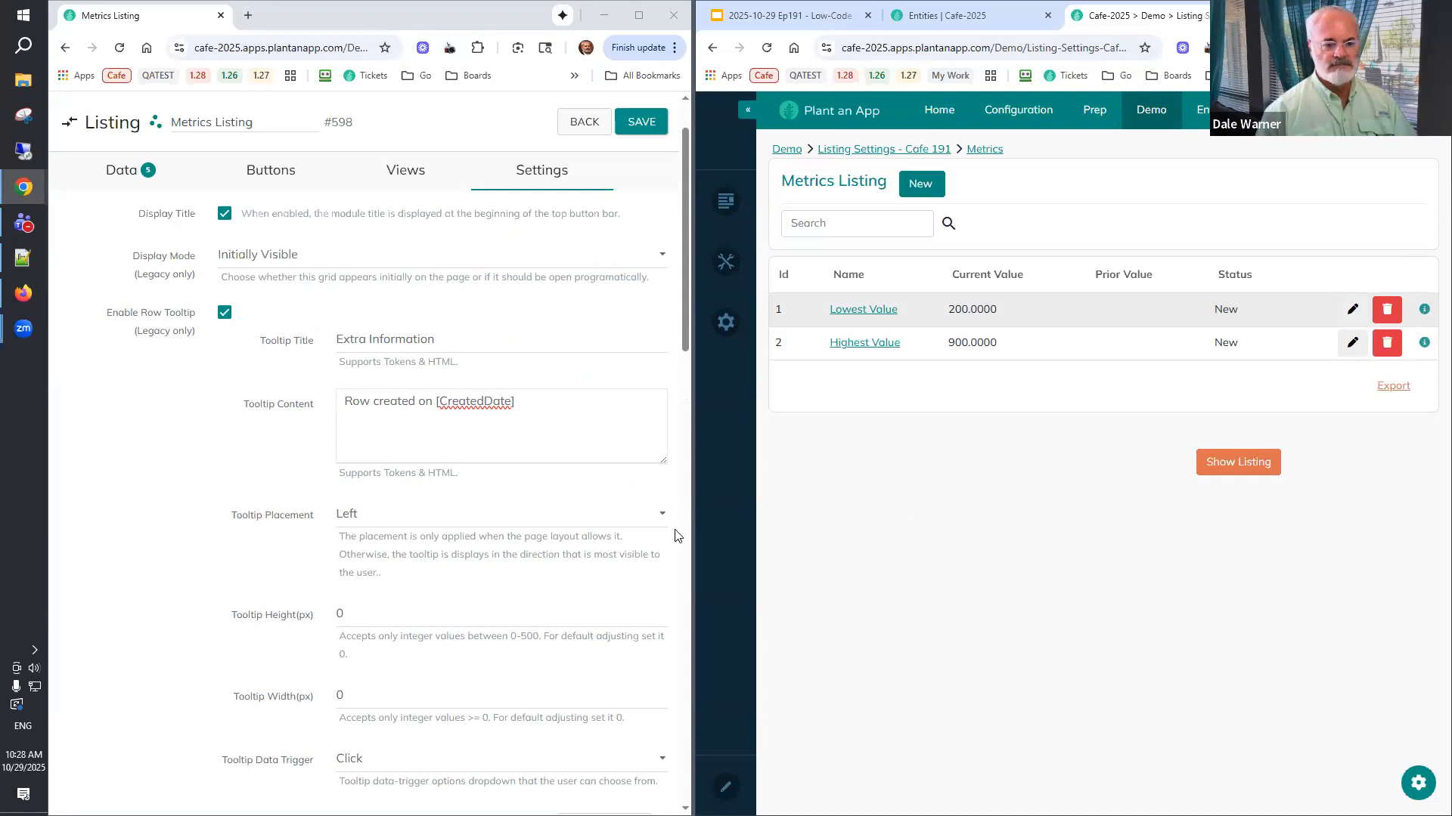
Review the Tooltip Placement options, keeping Left, and reopen the Highest Value row's tooltip to compare its position.
click(368, 522)
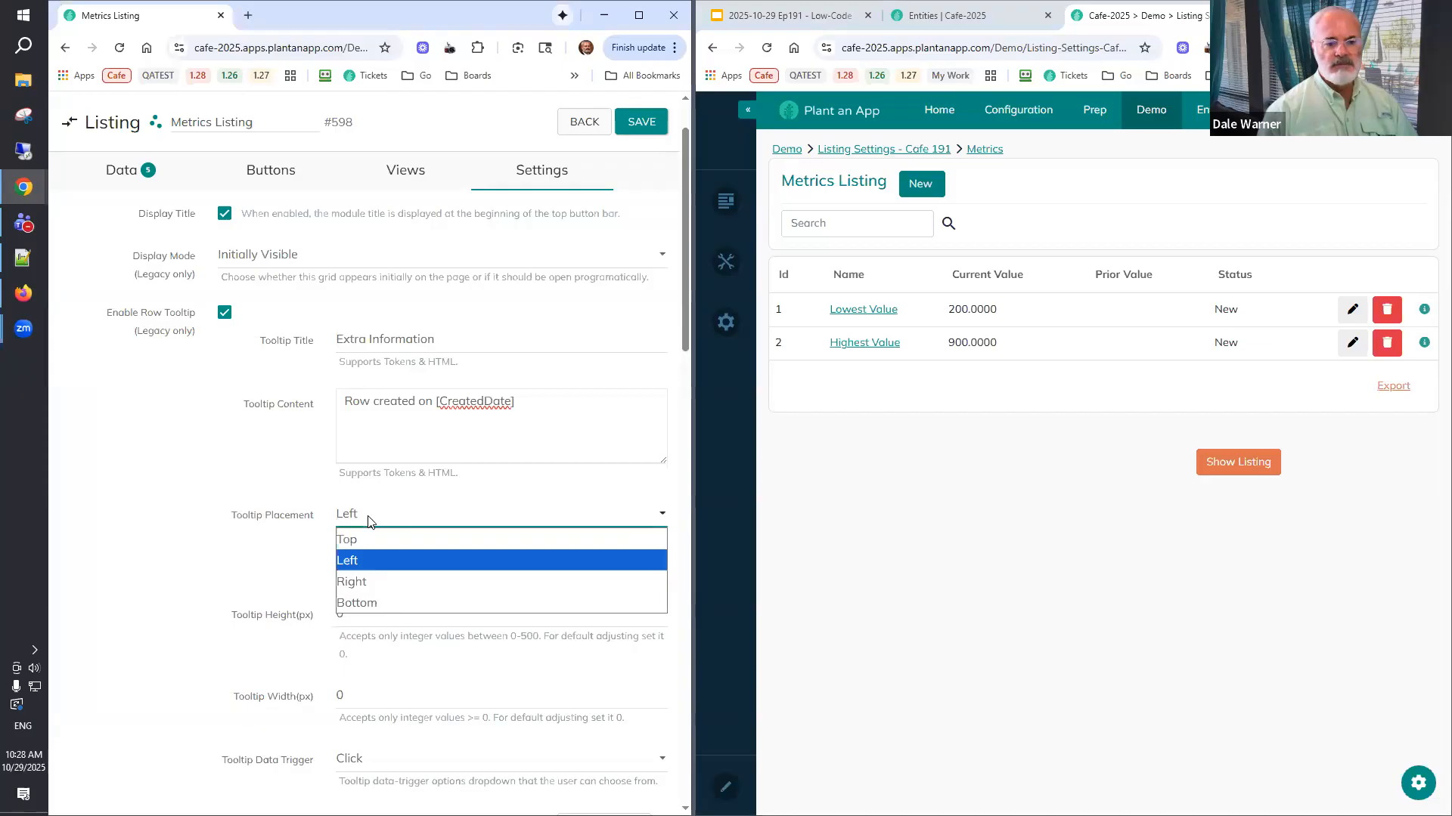
click(369, 520)
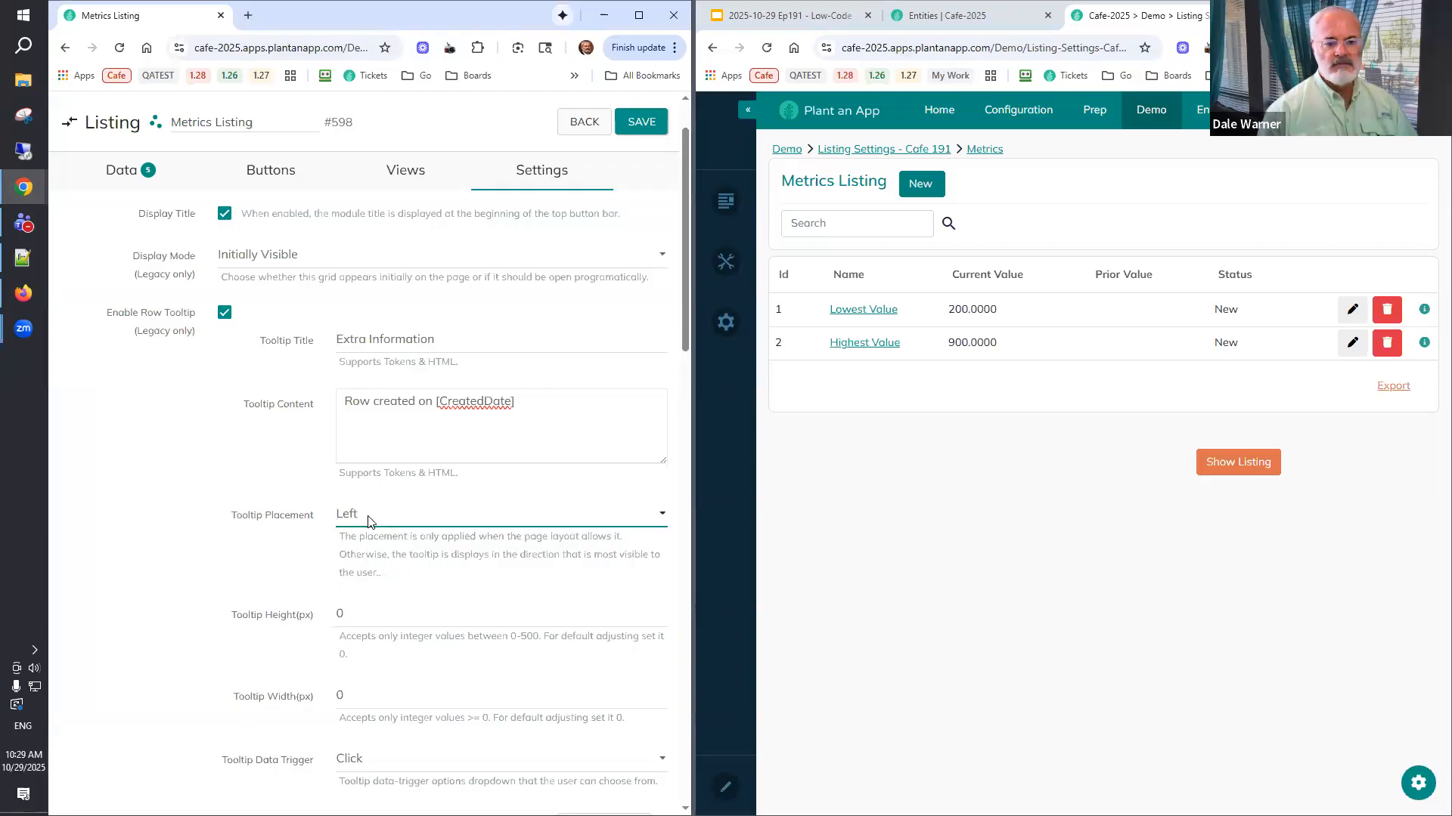
click(1426, 344)
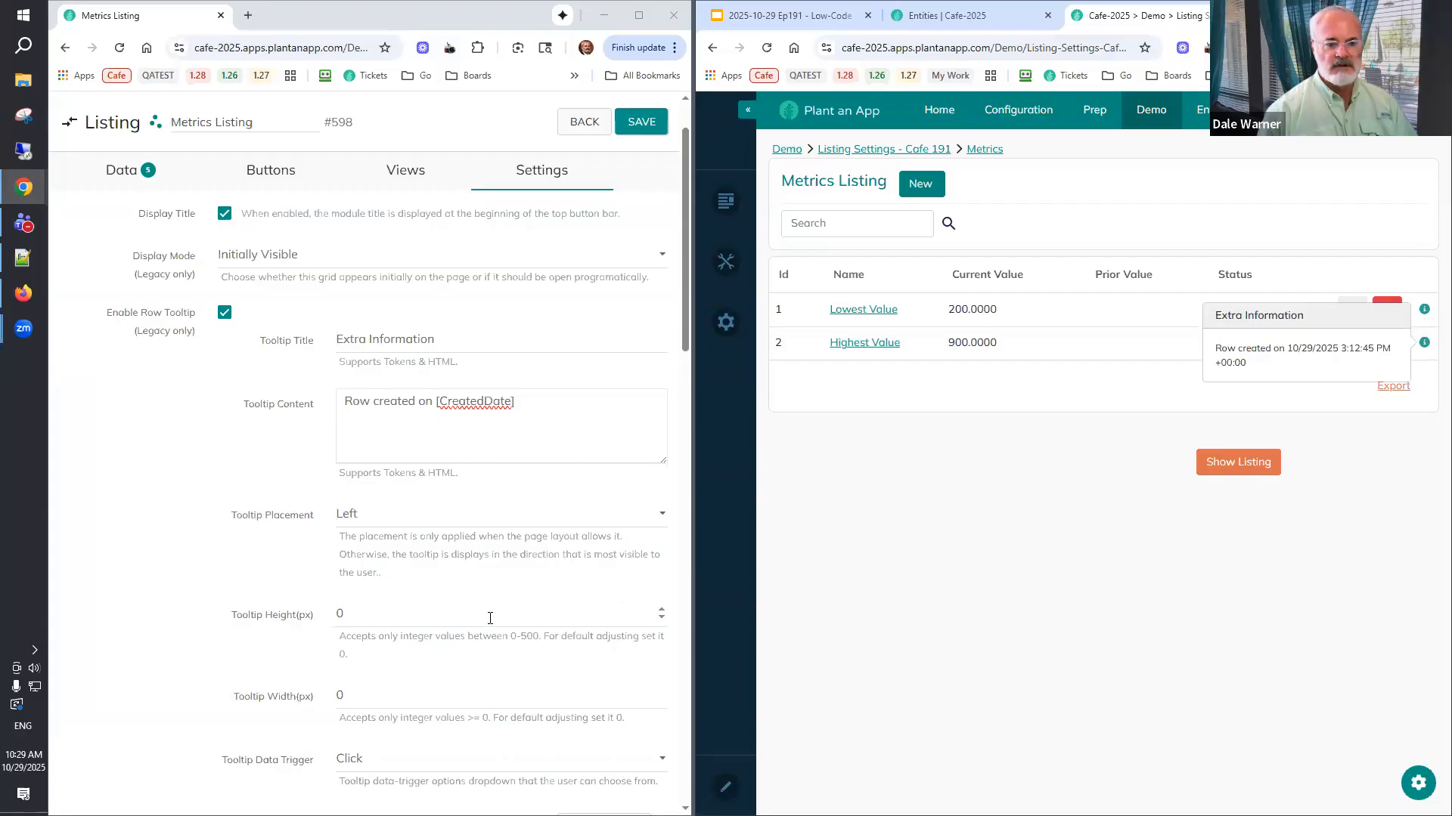
Set the tooltip's Icon Position to Left, save, and check the Lowest Value row's tooltip on the reloaded live page.
scroll(461, 630, down, 3)
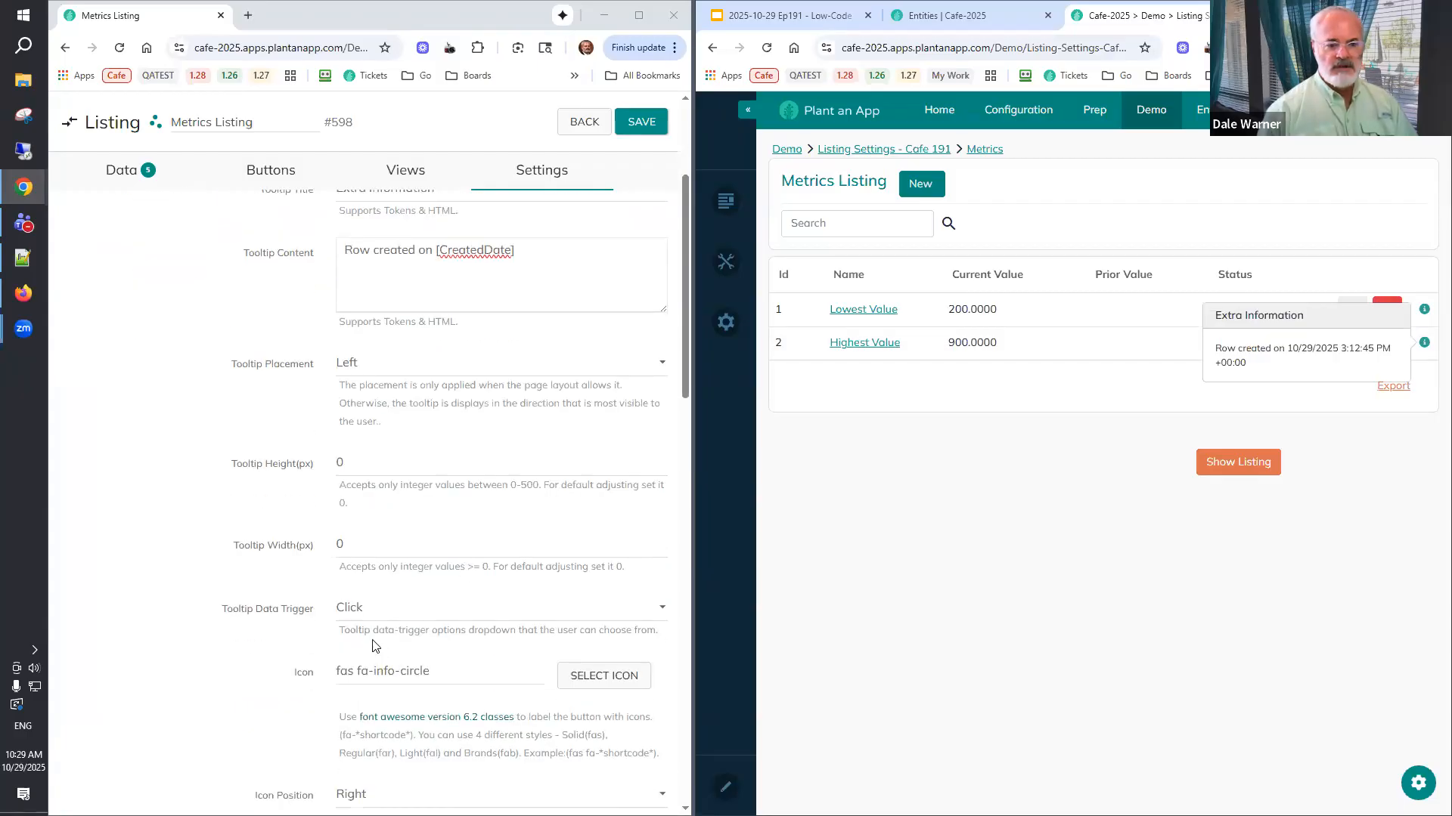
click(387, 724)
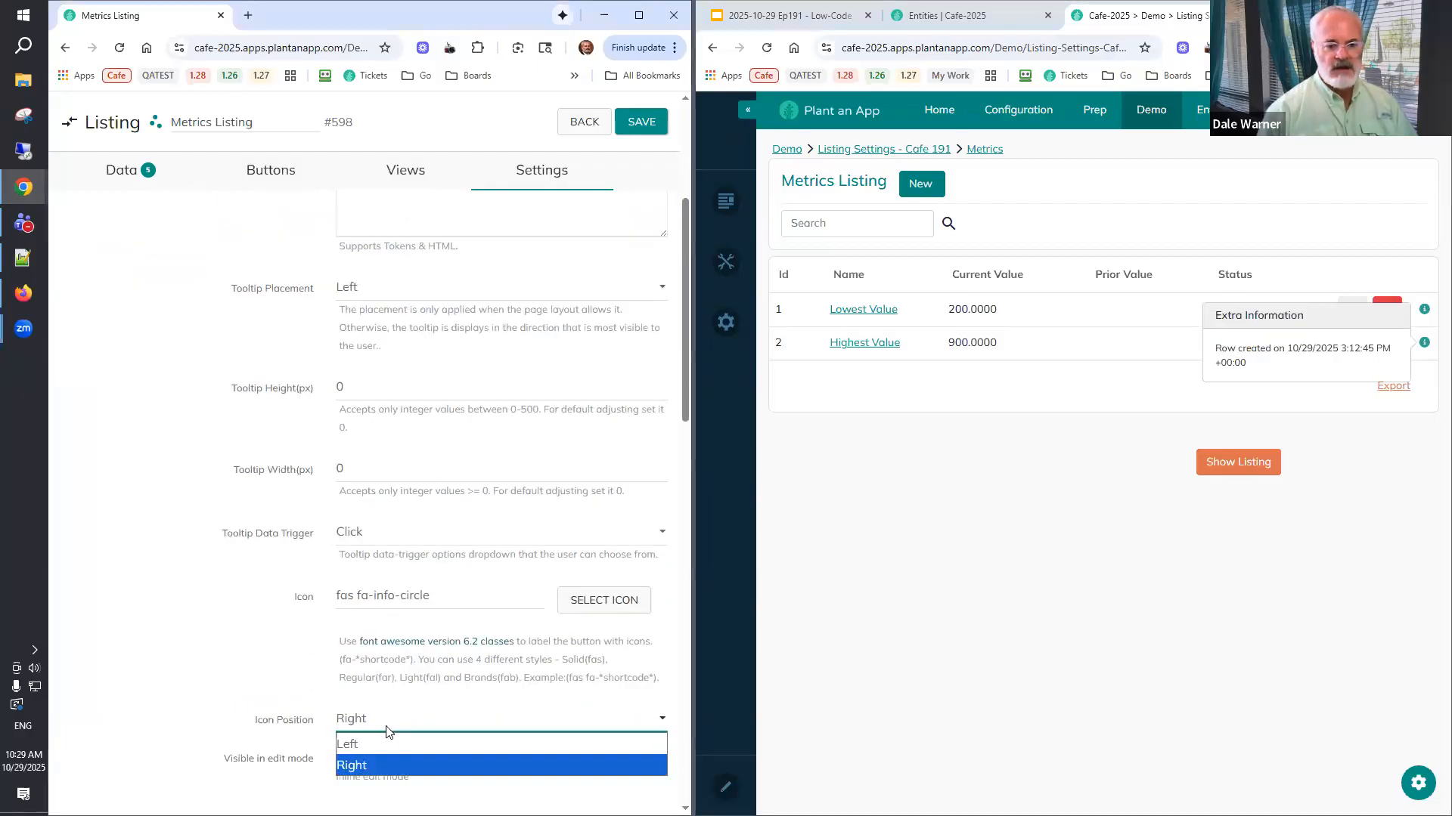
click(388, 747)
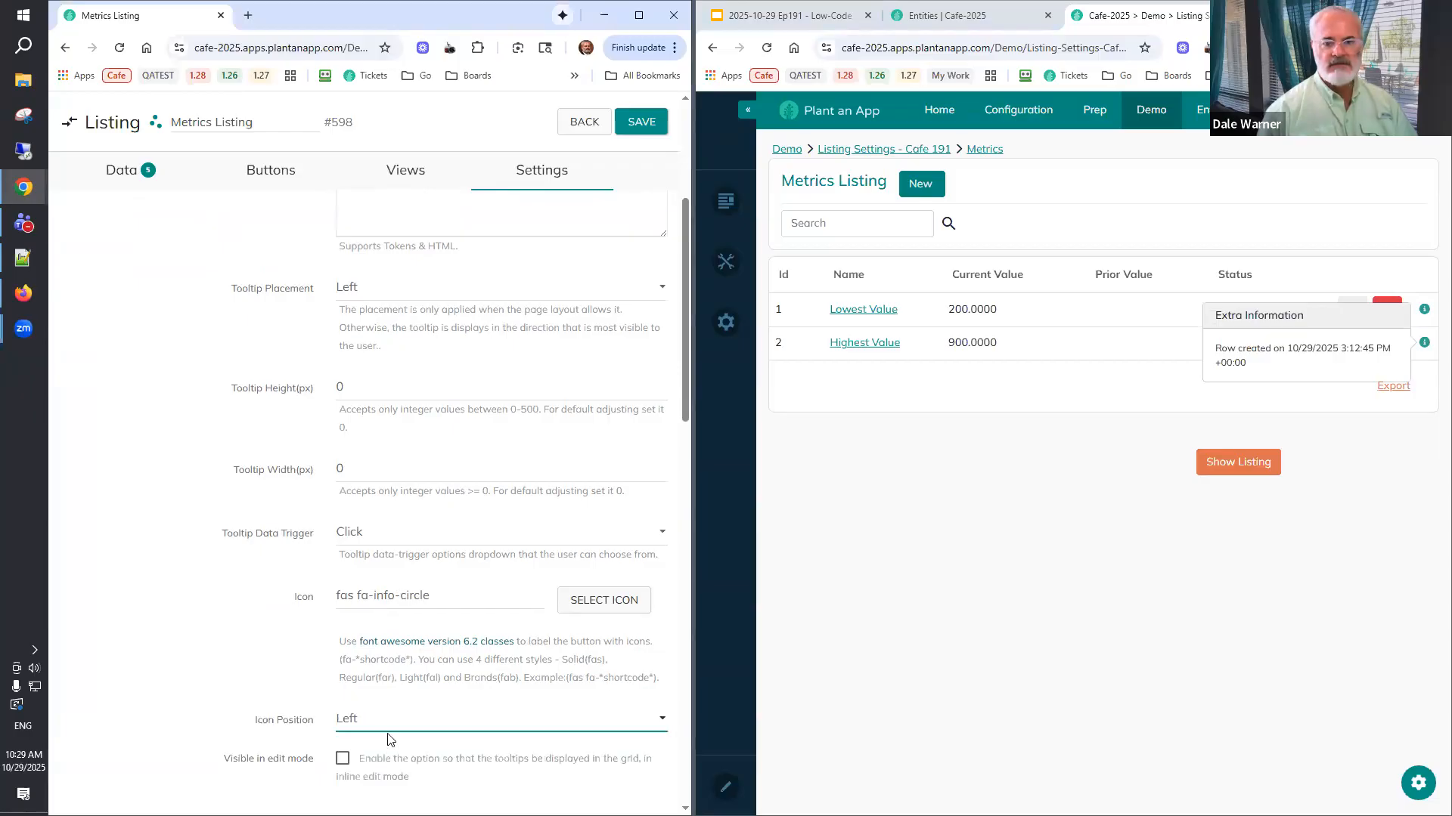
click(634, 130)
click(766, 48)
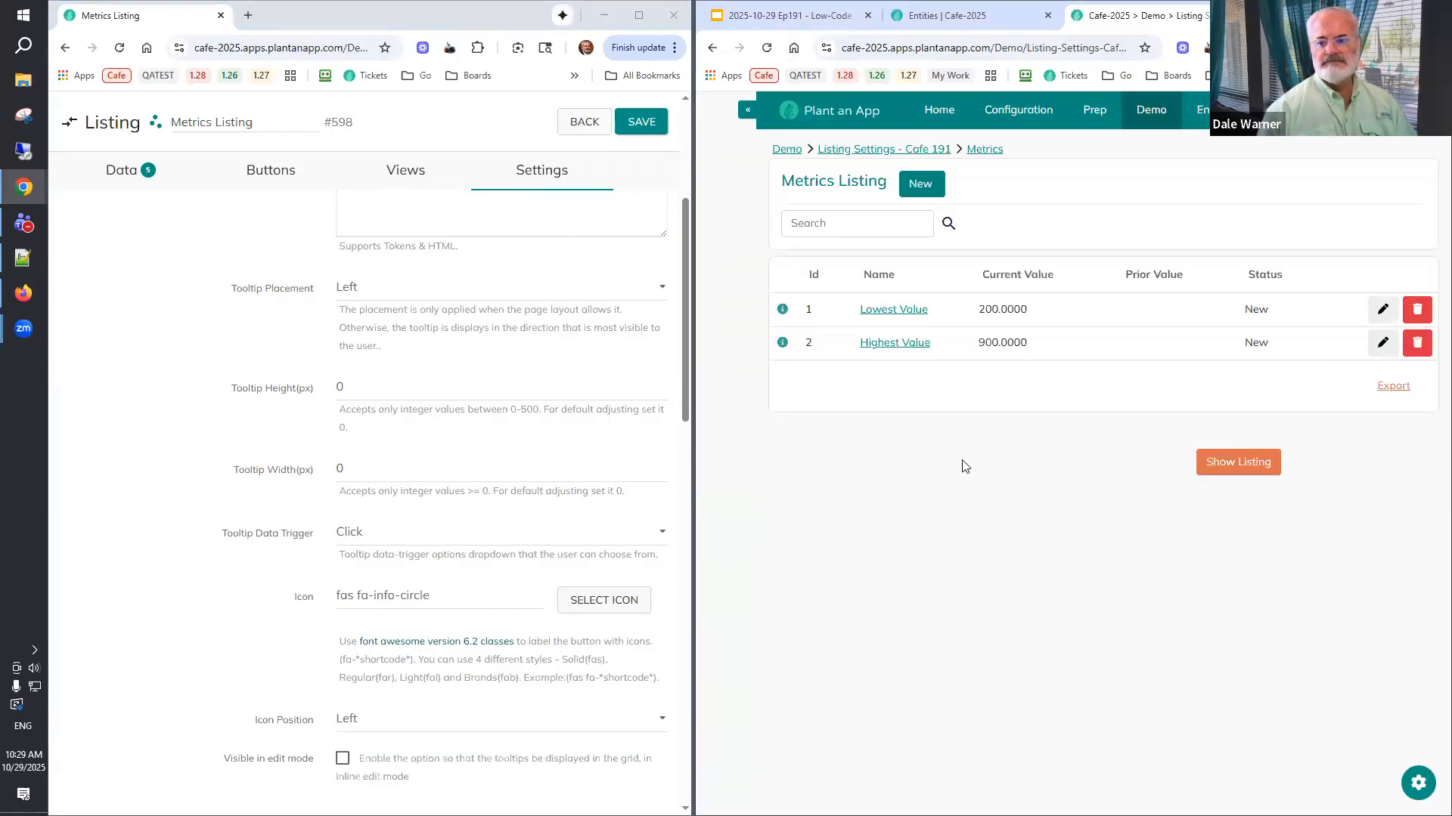
click(782, 311)
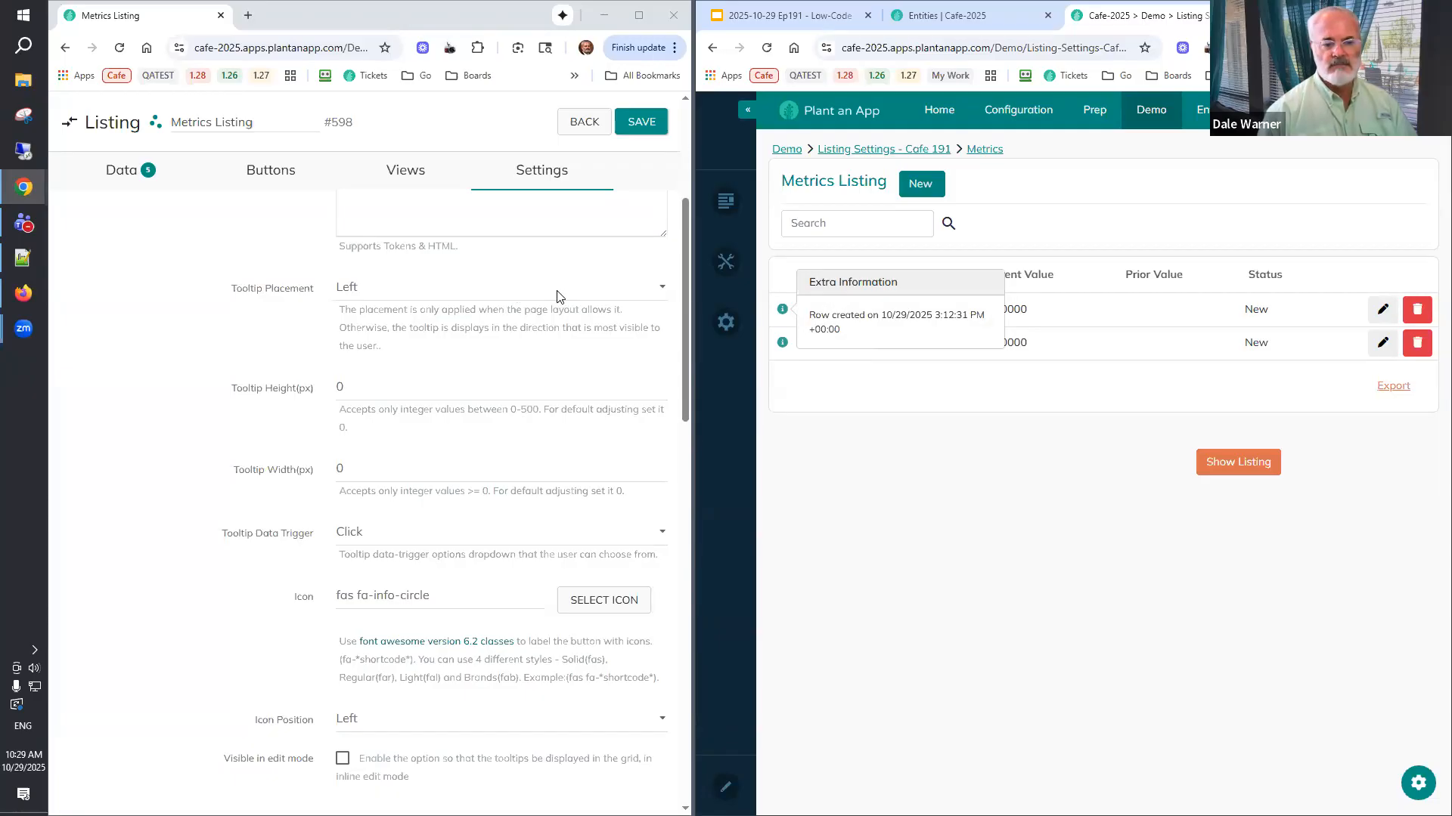
mouse_move(747, 315)
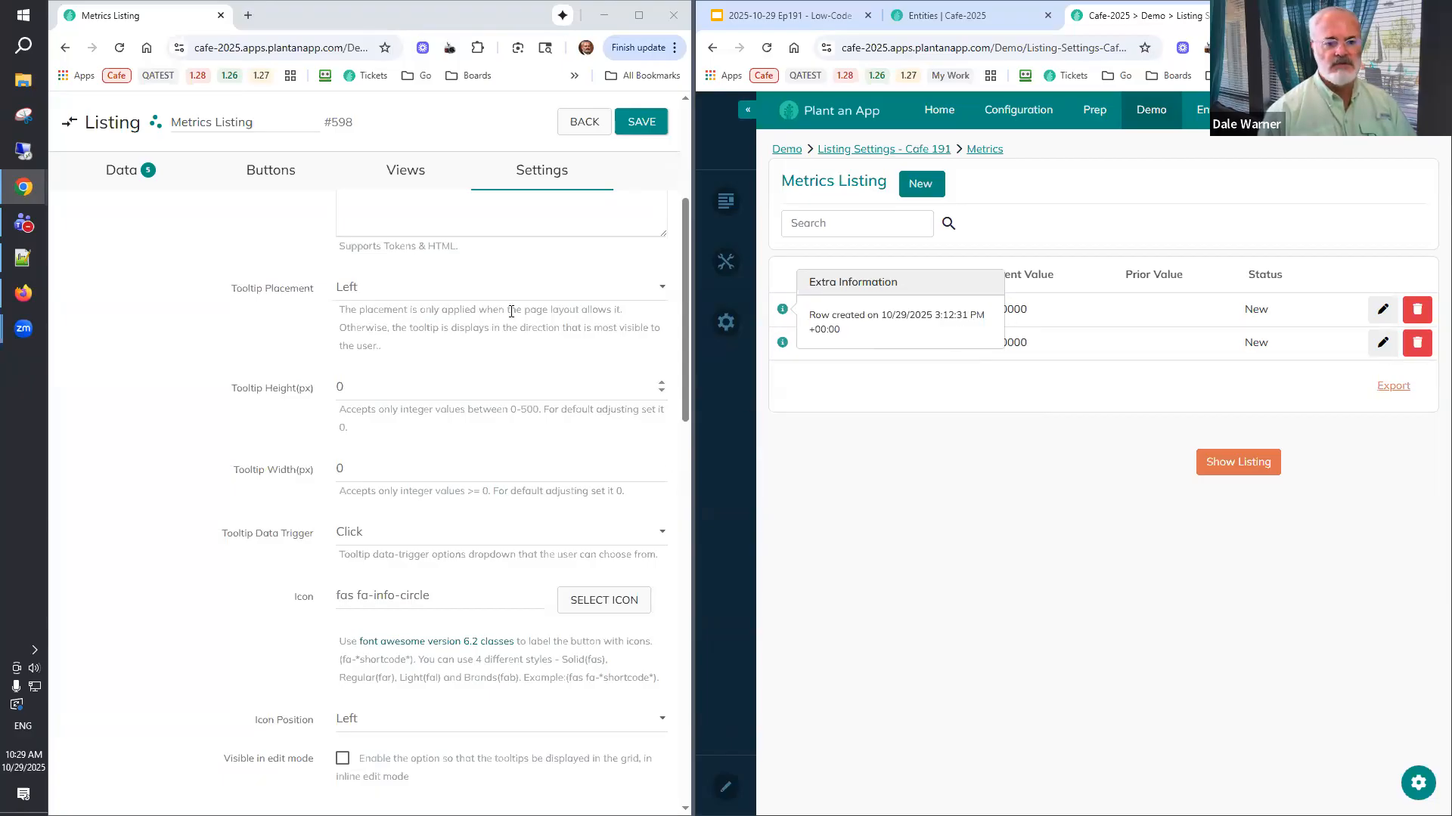
Set Tooltip Placement to Bottom, save, and check the Highest Value row's tooltip on the reloaded live page.
click(493, 295)
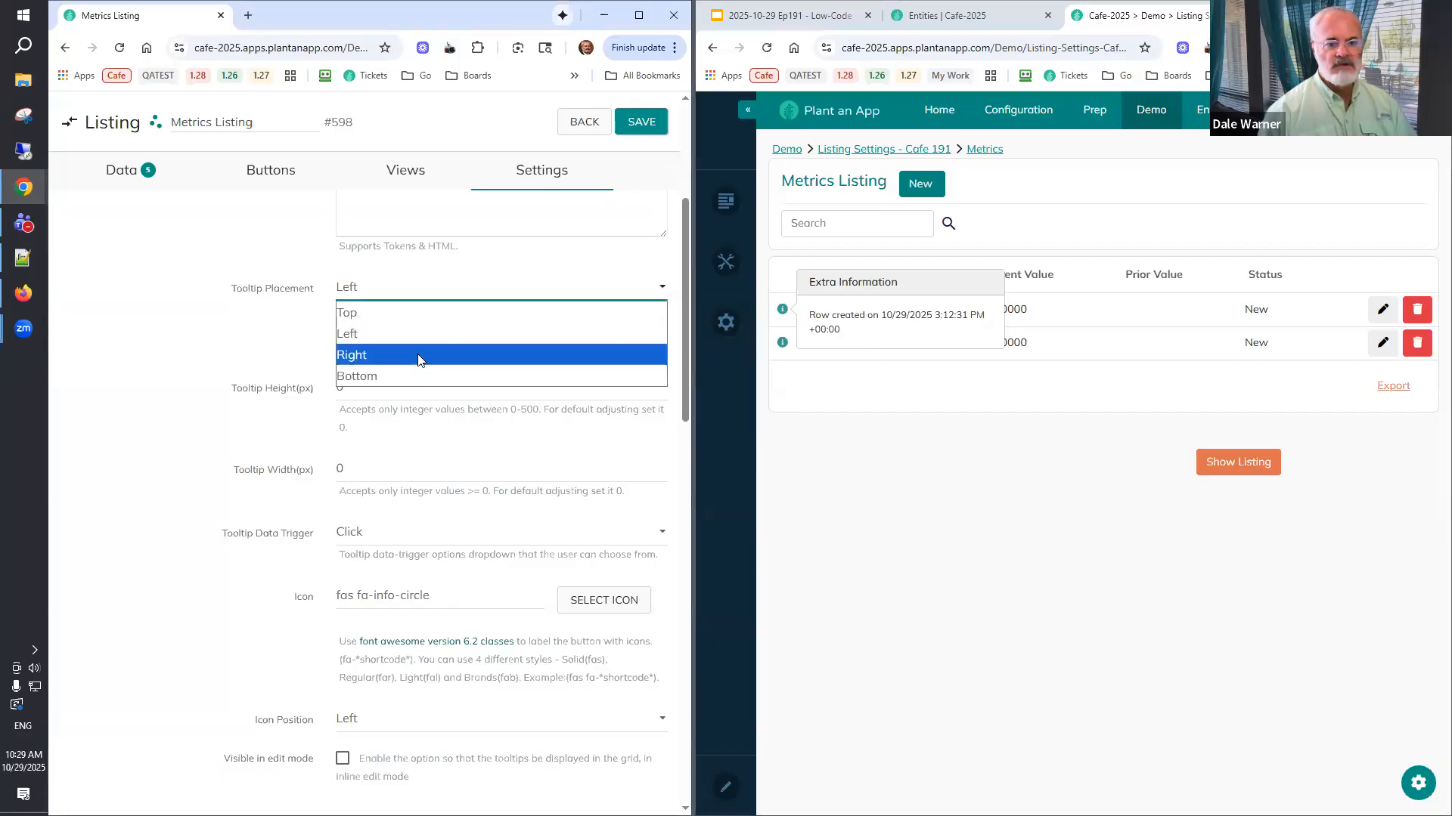
click(418, 376)
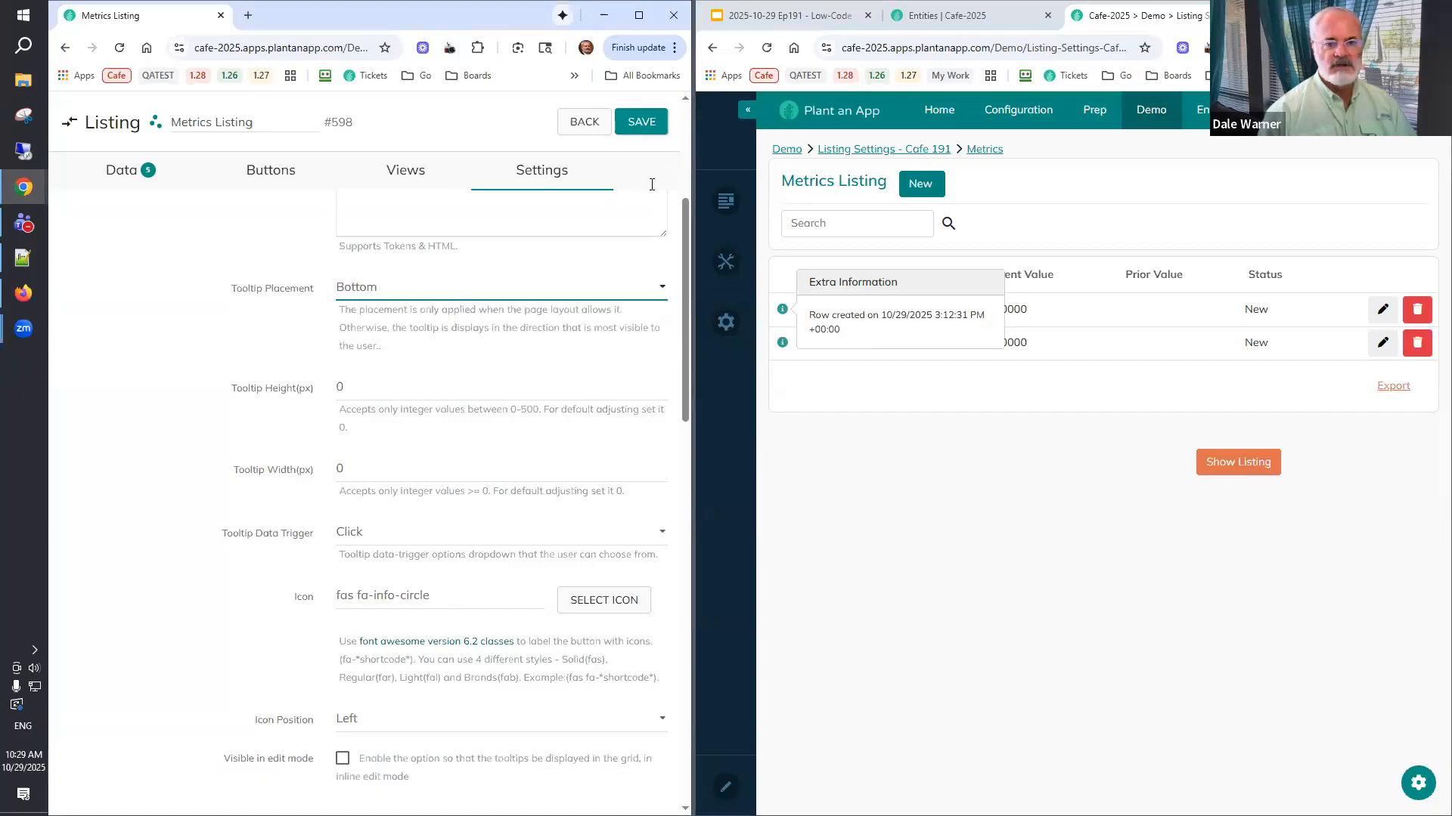
click(639, 121)
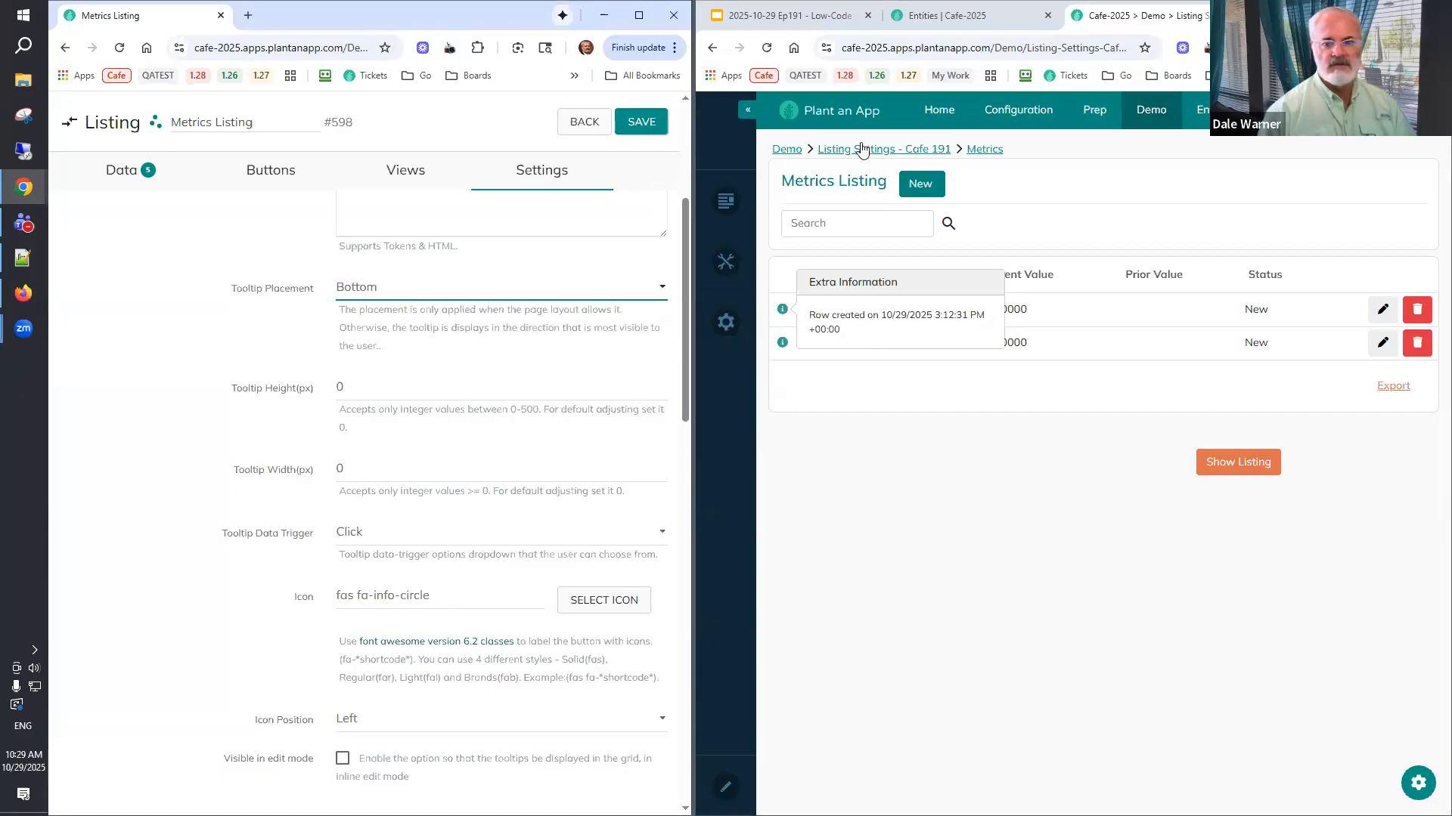
click(772, 49)
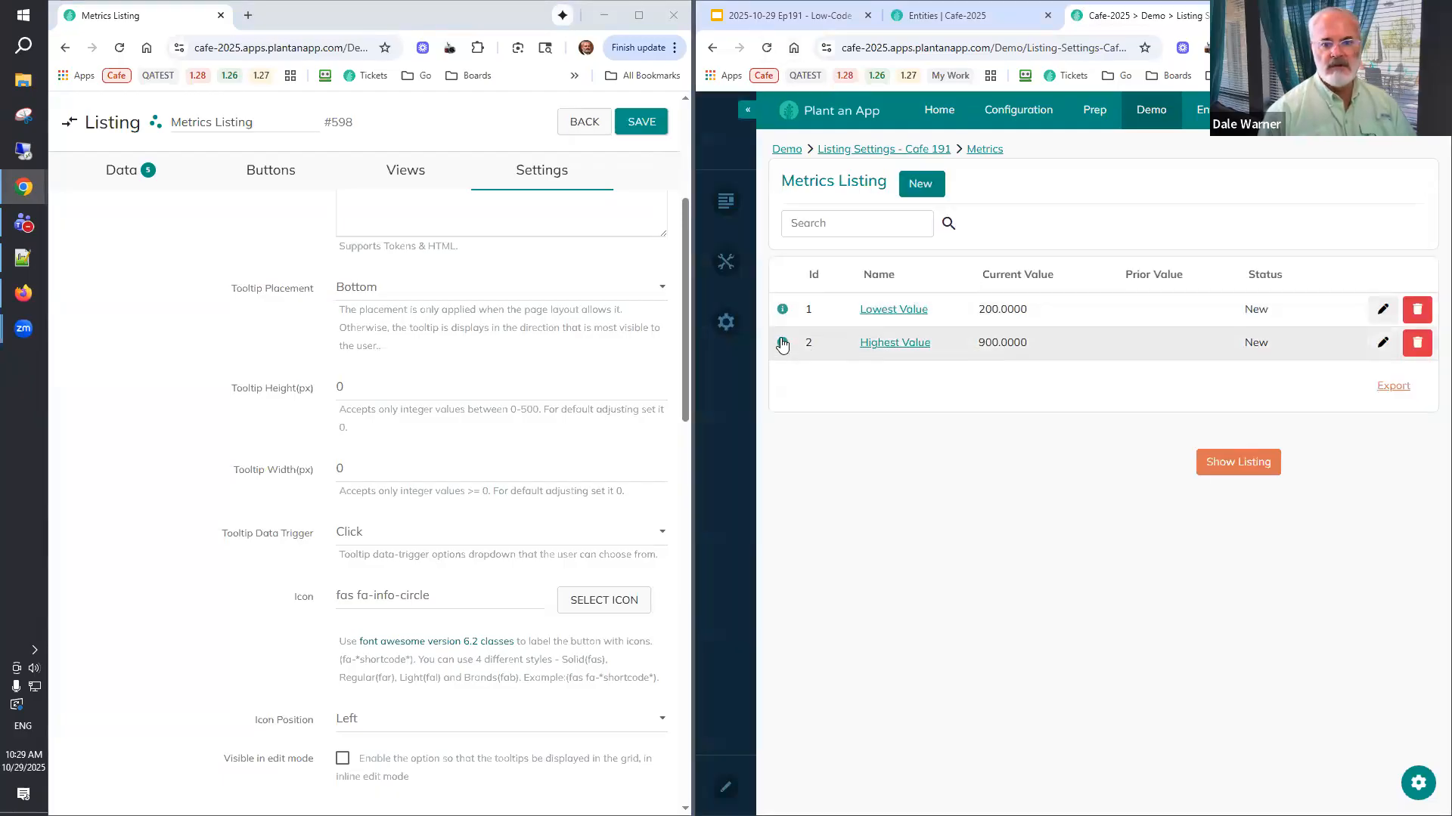
click(783, 343)
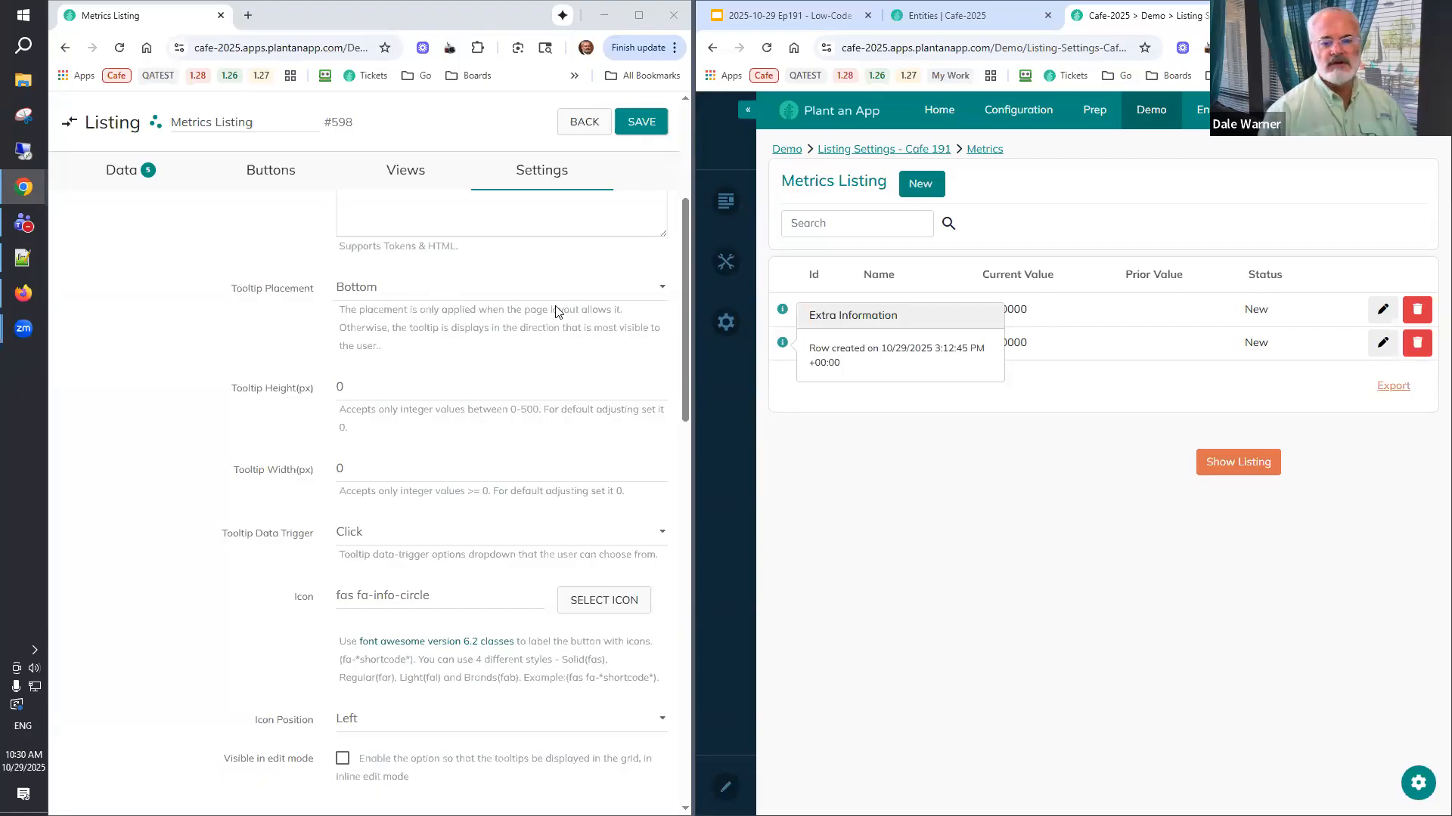
Set the Tooltip Width to 500 px, save, and check the Lowest Value row's tooltip on the reloaded live page.
click(447, 289)
click(446, 292)
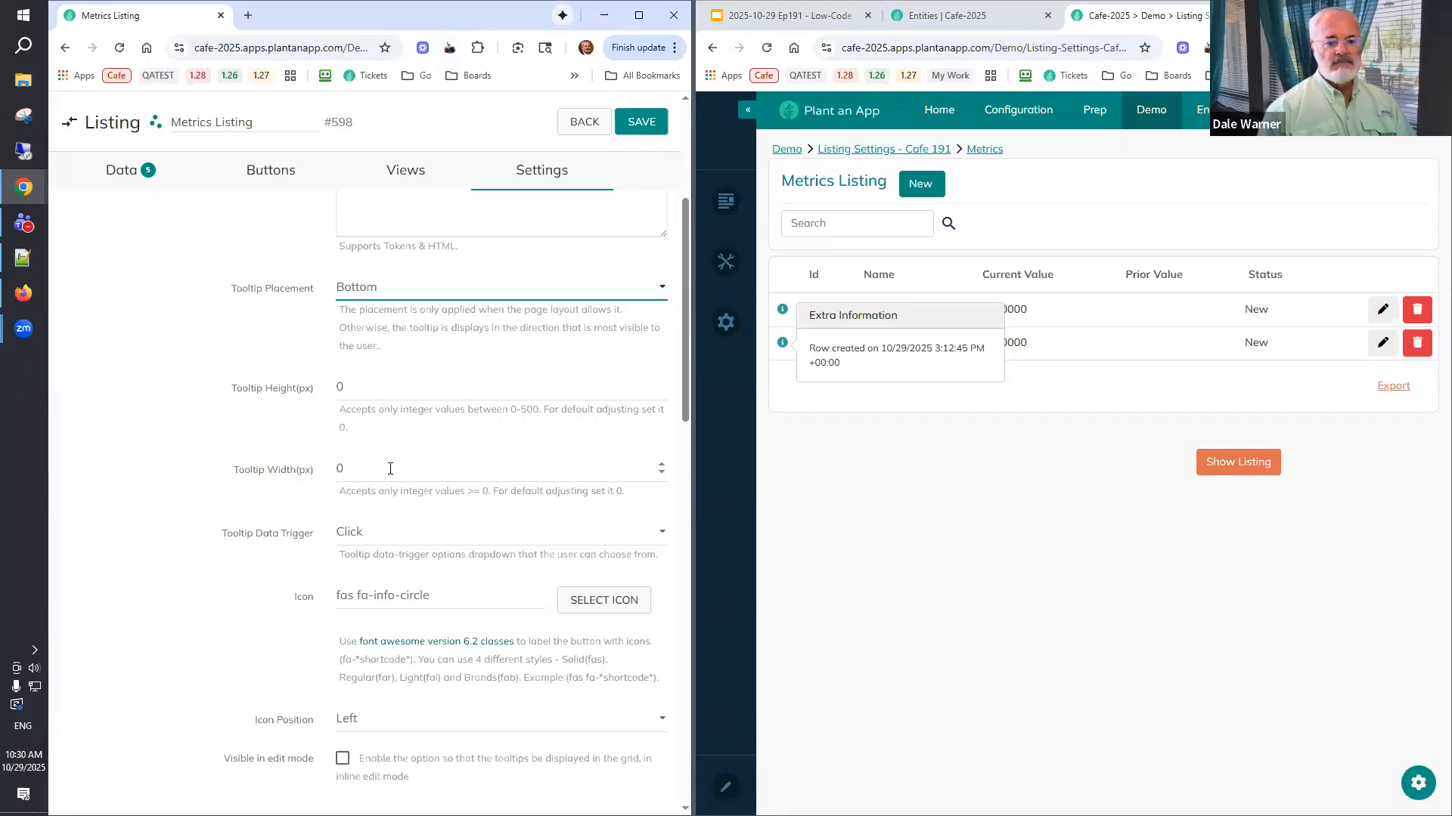
click(292, 463)
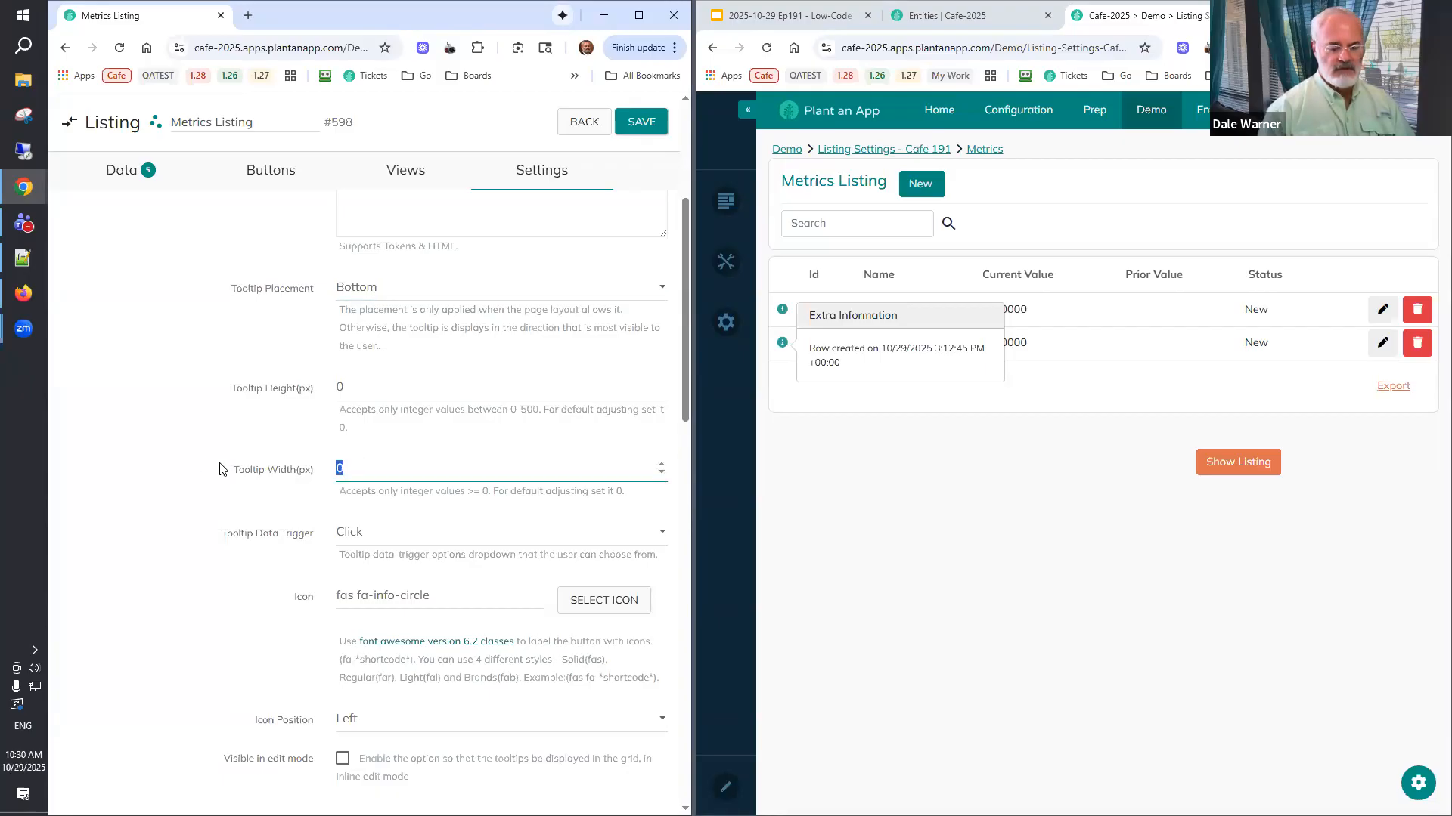
text(500)
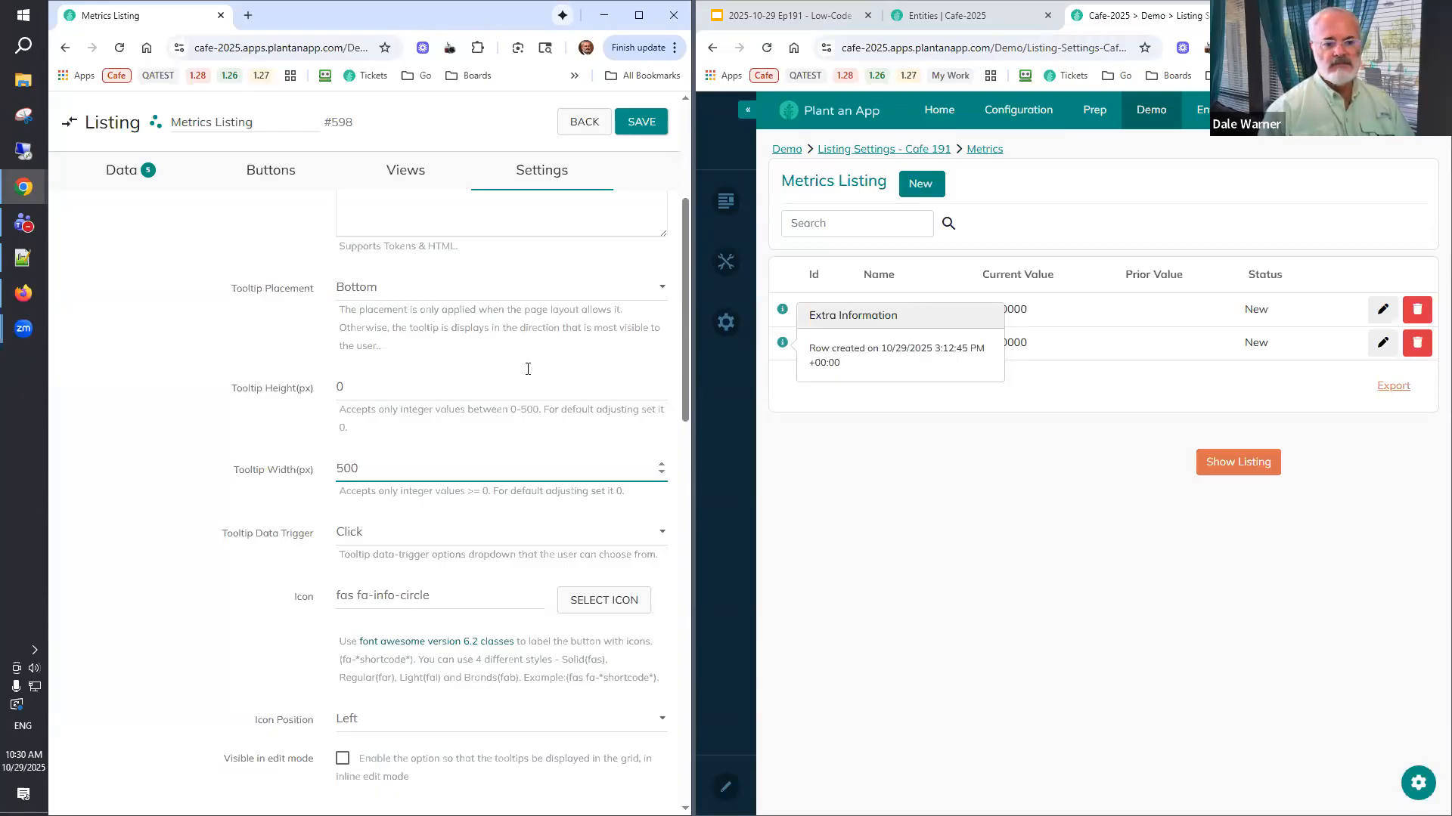
click(632, 127)
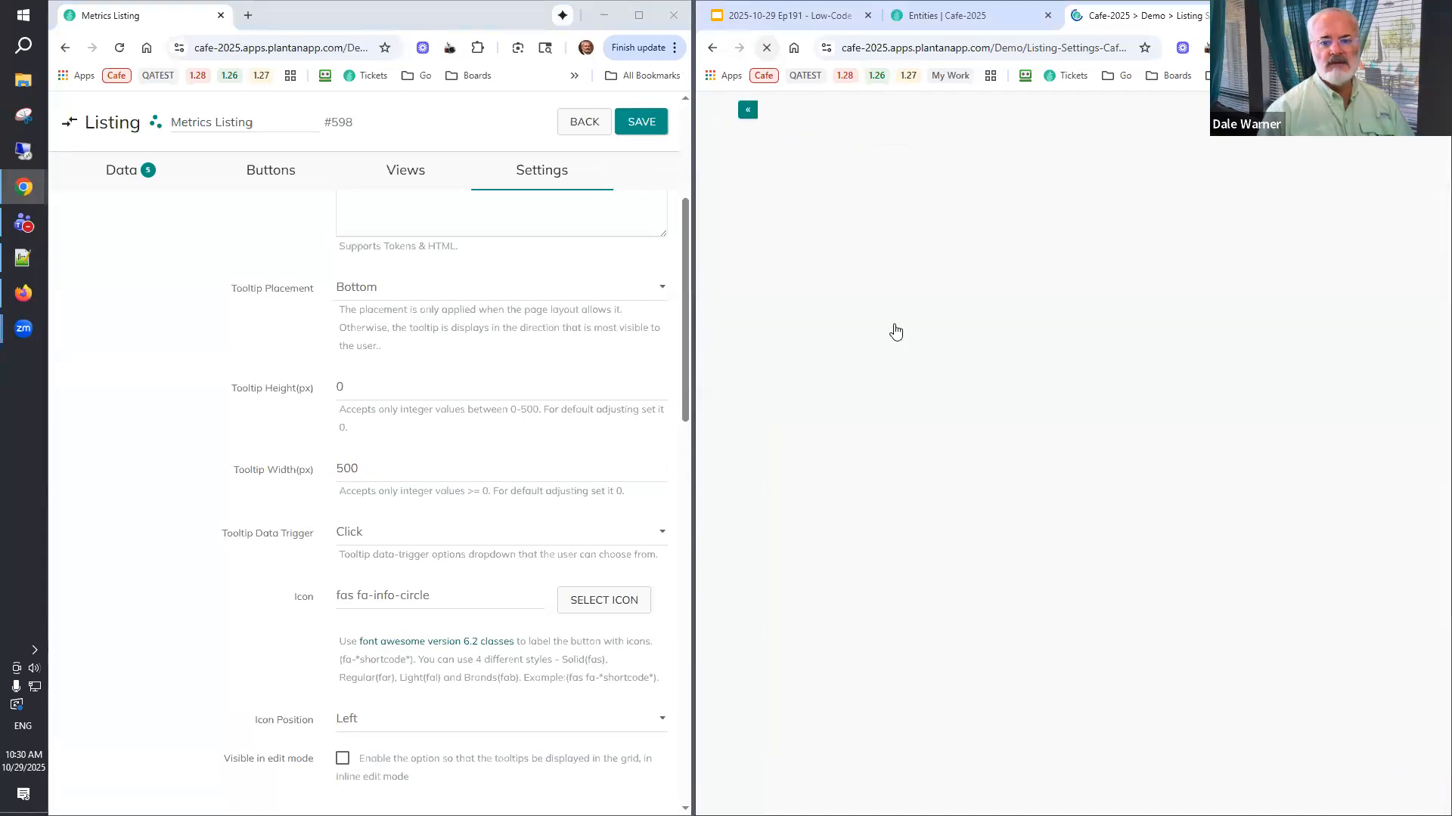
mouse_move(782, 315)
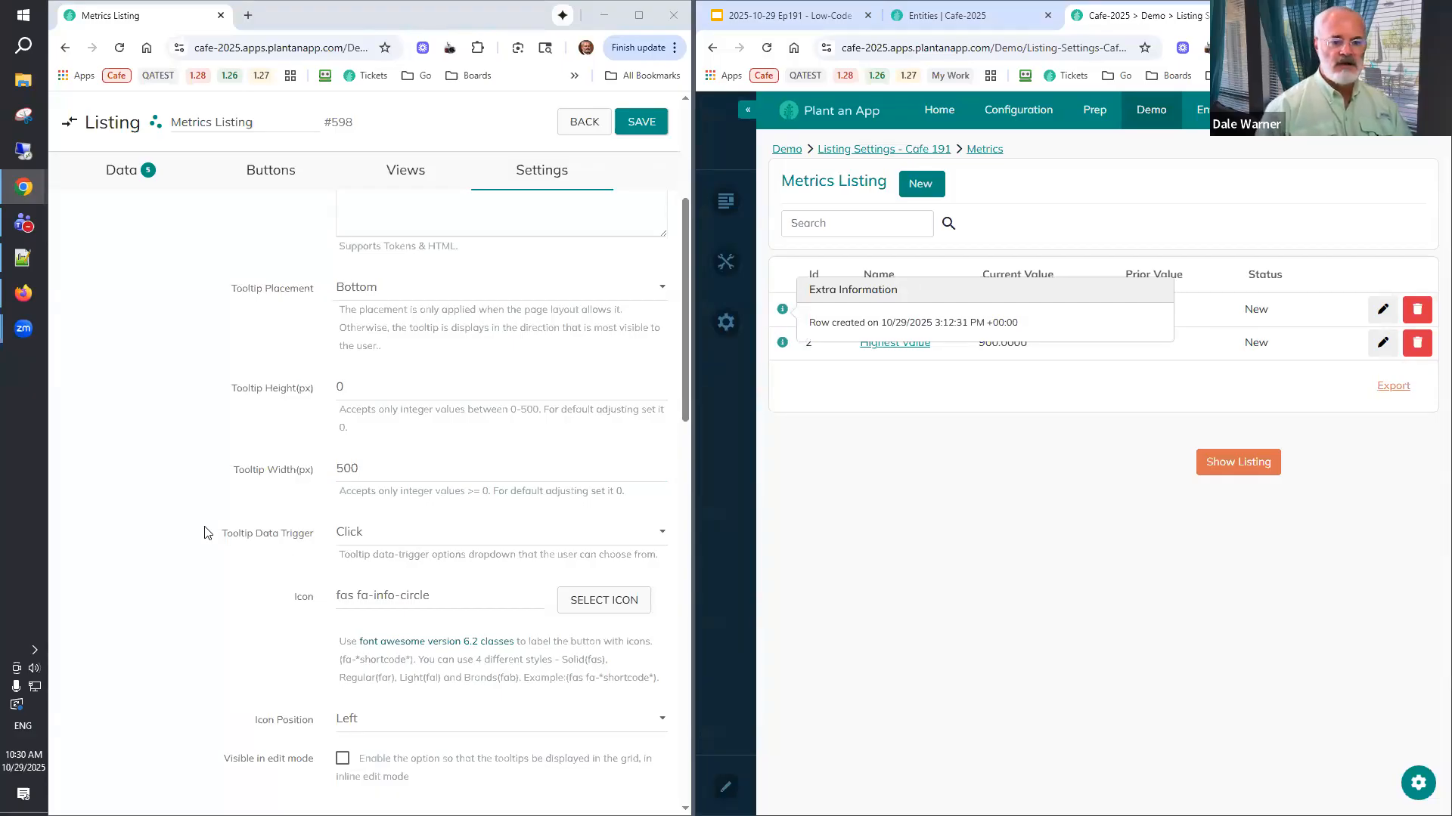
Set the Tooltip Data Trigger to Hover, save, and test both rows' tooltips on the reloaded live page.
click(403, 535)
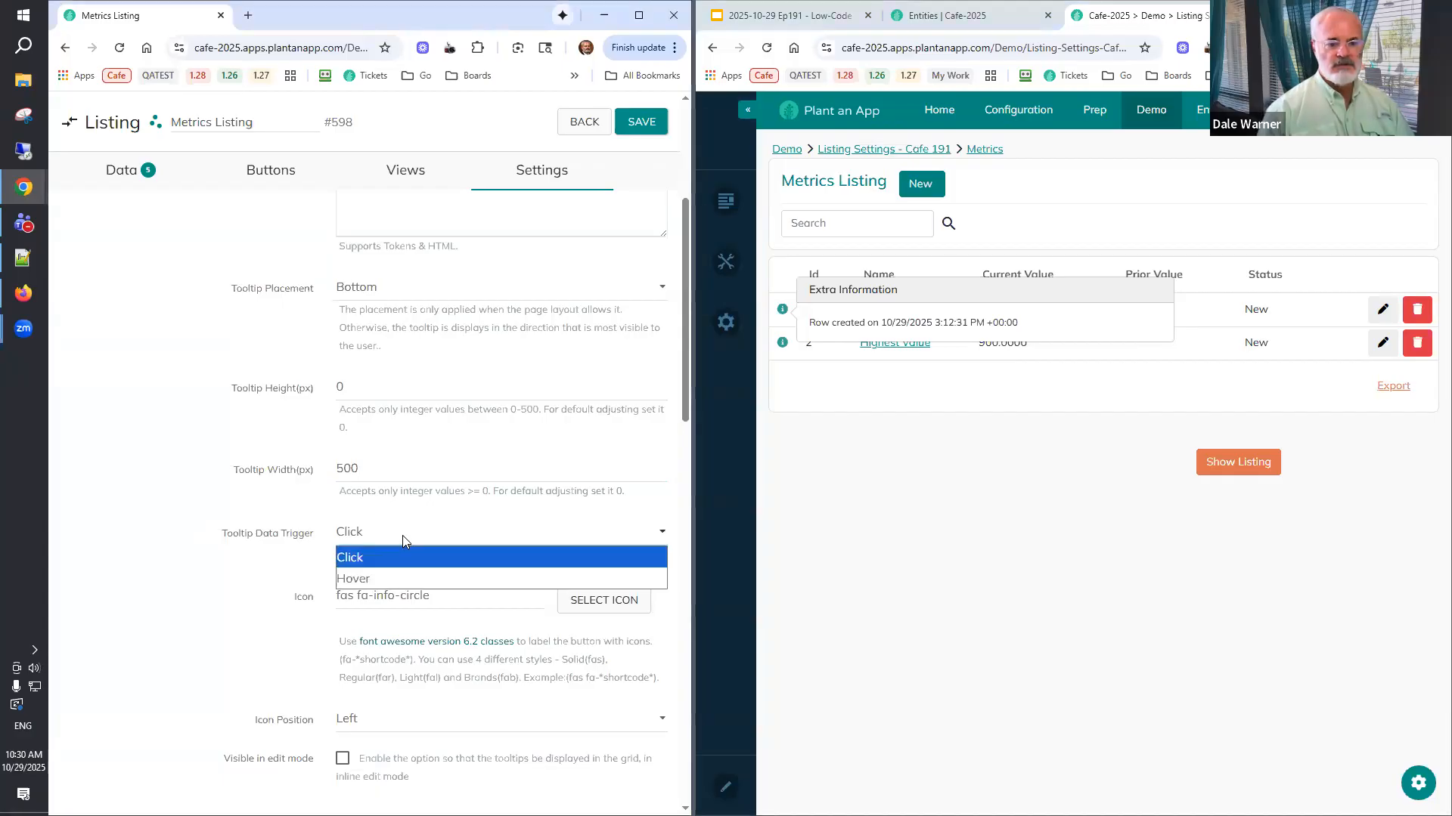
click(381, 579)
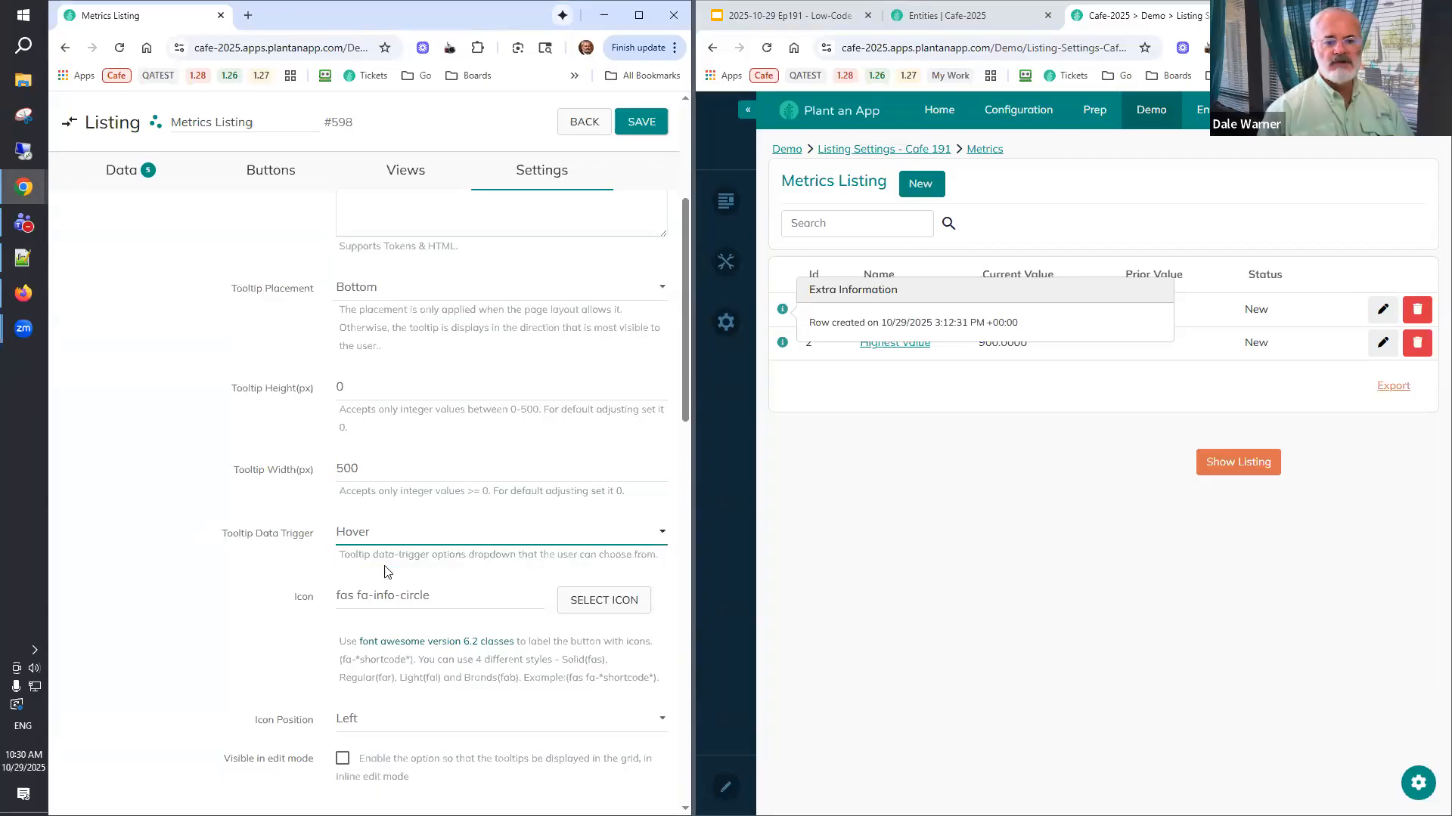
click(647, 130)
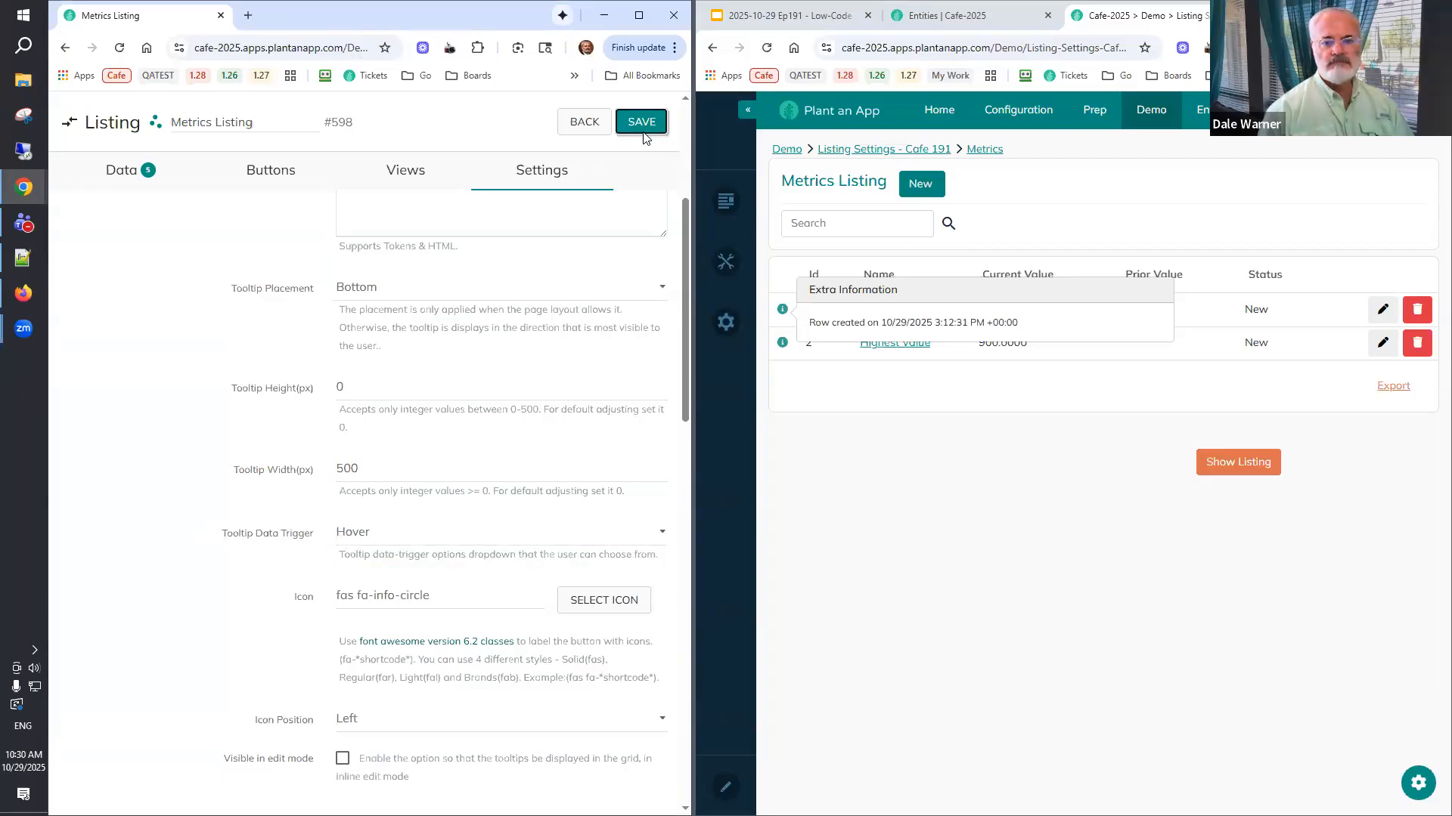
click(766, 48)
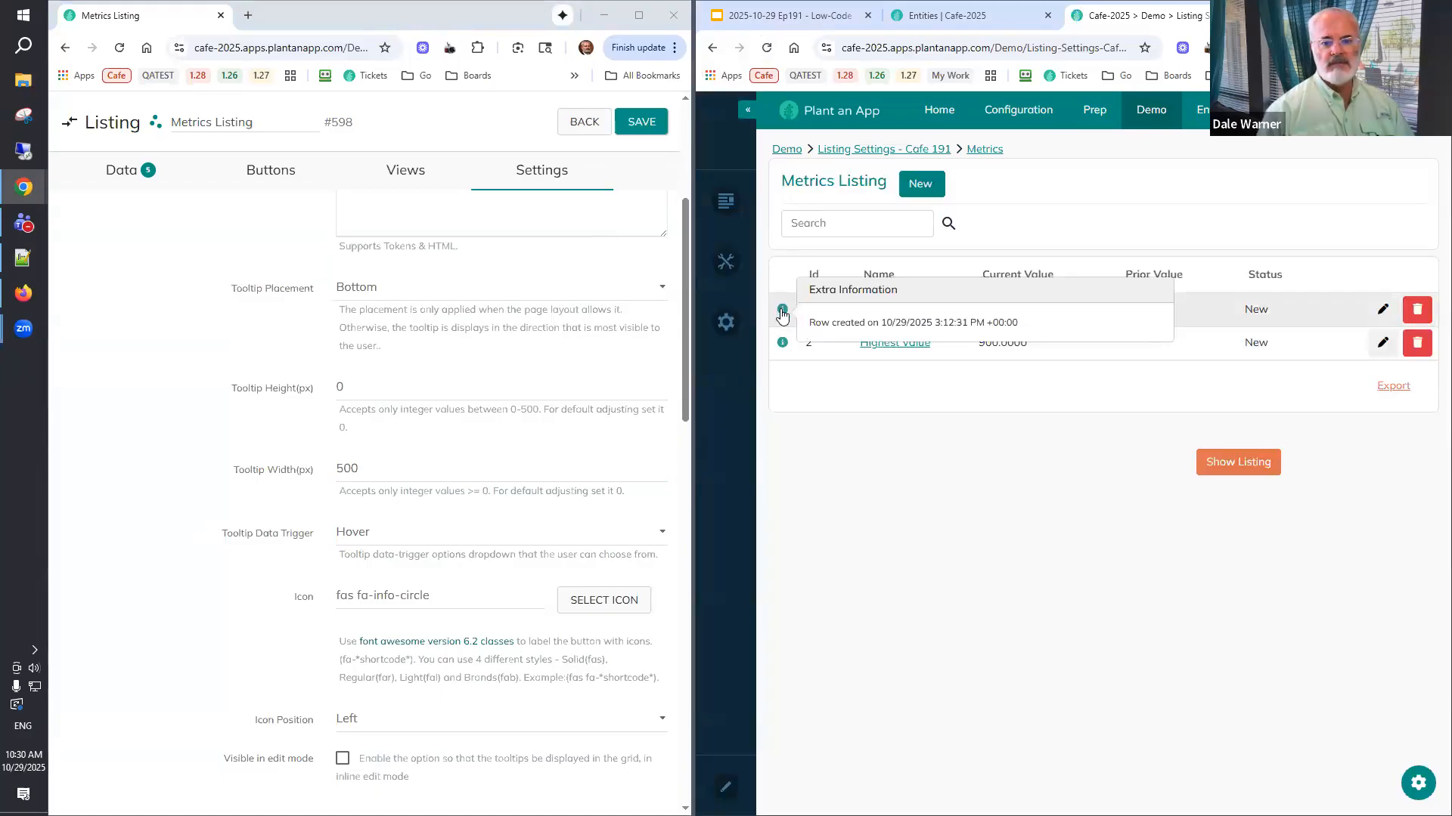
mouse_move(781, 347)
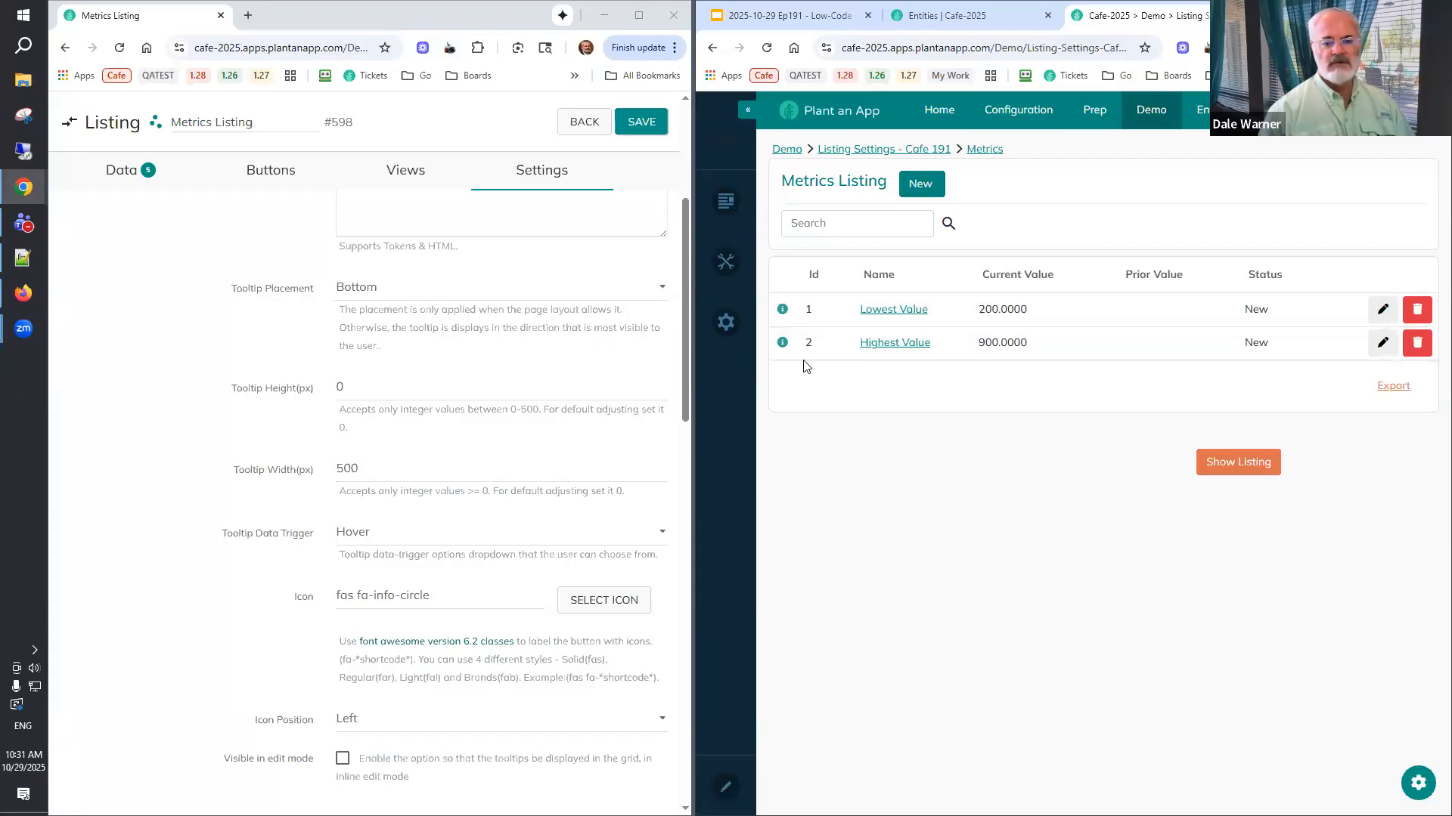
Review the data fields available to the Metrics Listing and return to its tooltip settings.
scroll(670, 376, up, 4)
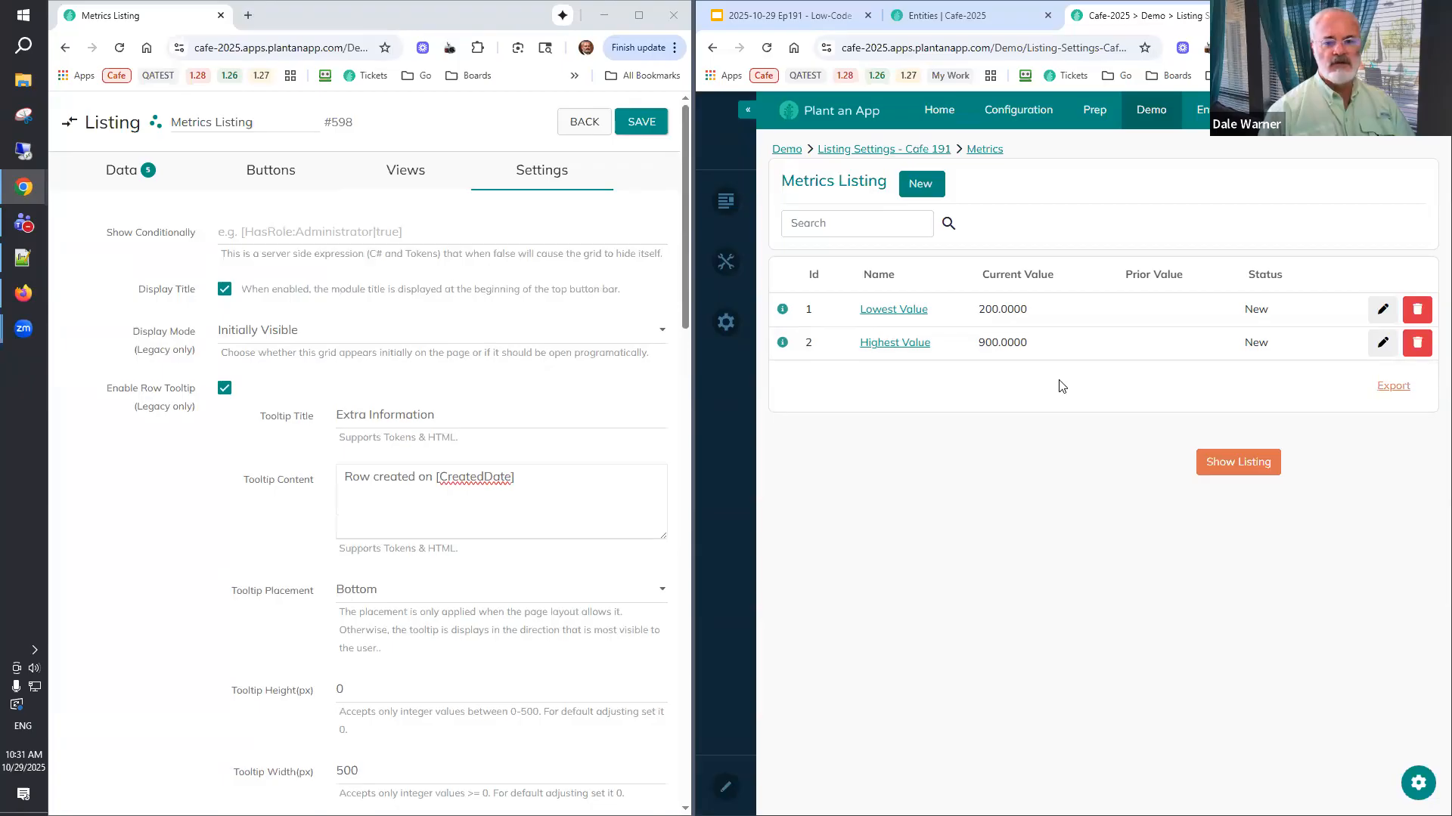
click(123, 170)
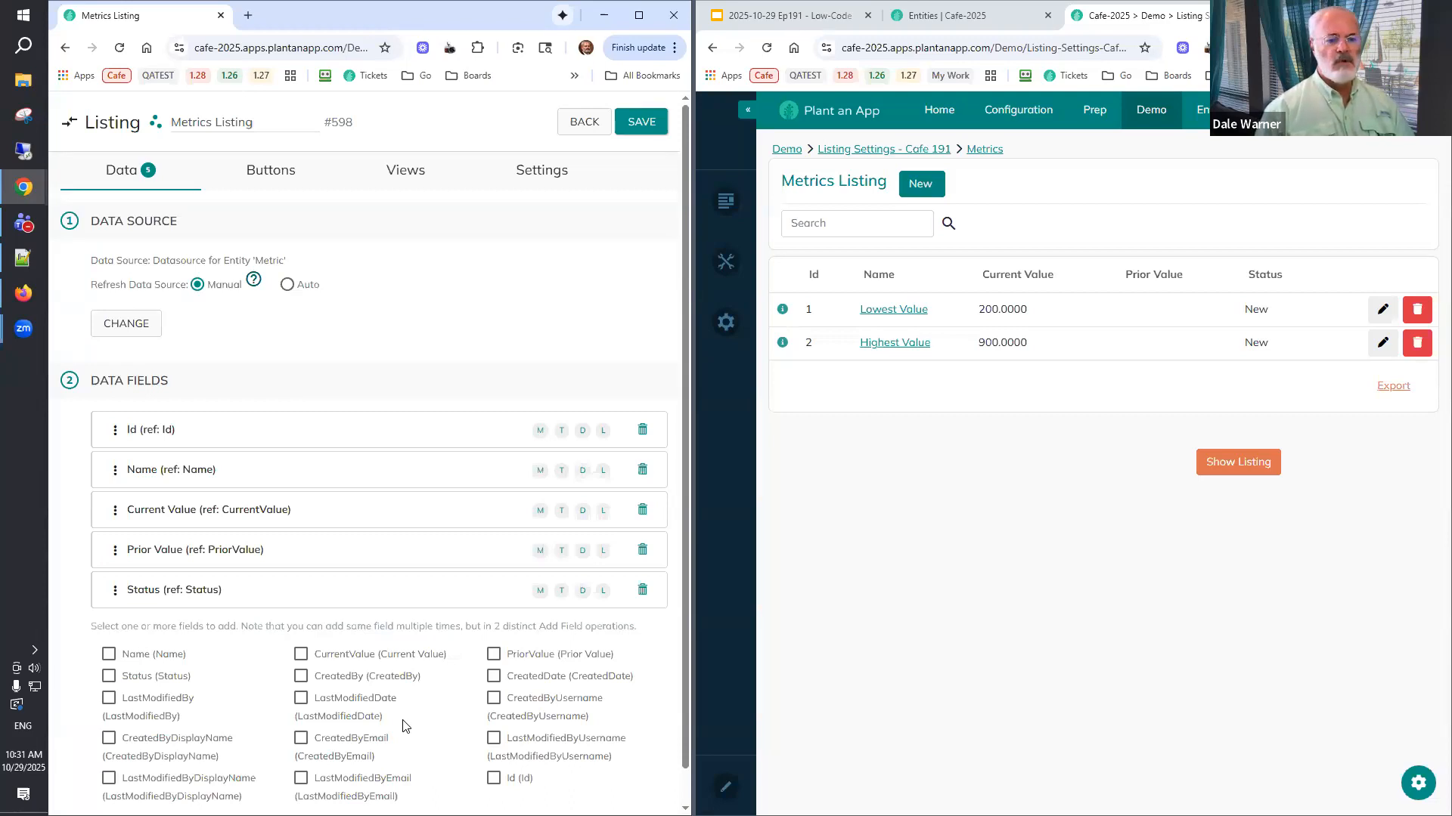
click(540, 166)
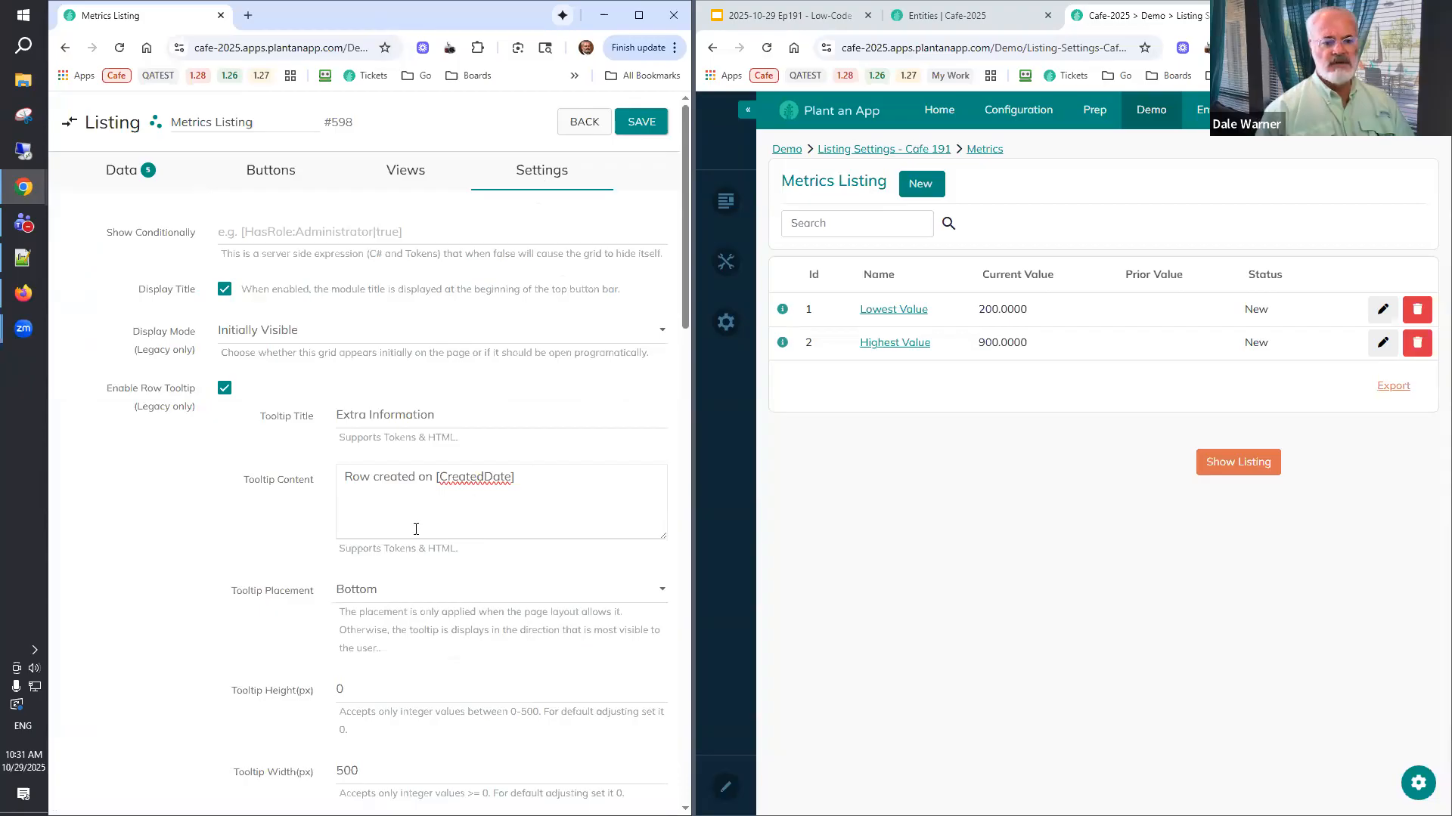
Extend the Tooltip Content to "Row created on [CreatedDate], but the current unix time is [DateTime:Unix]" and save the listing.
triple_click(348, 482)
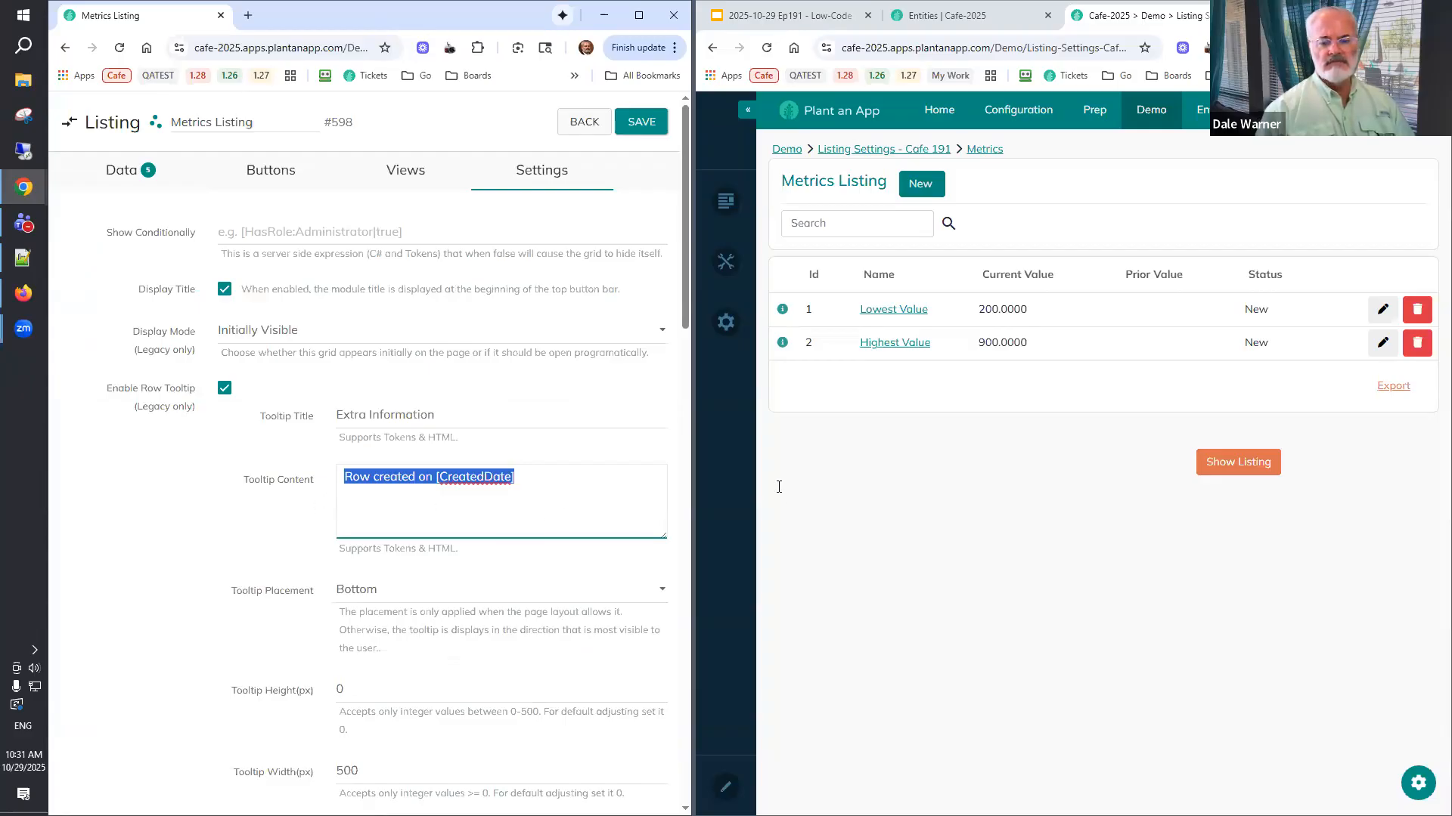
click(552, 485)
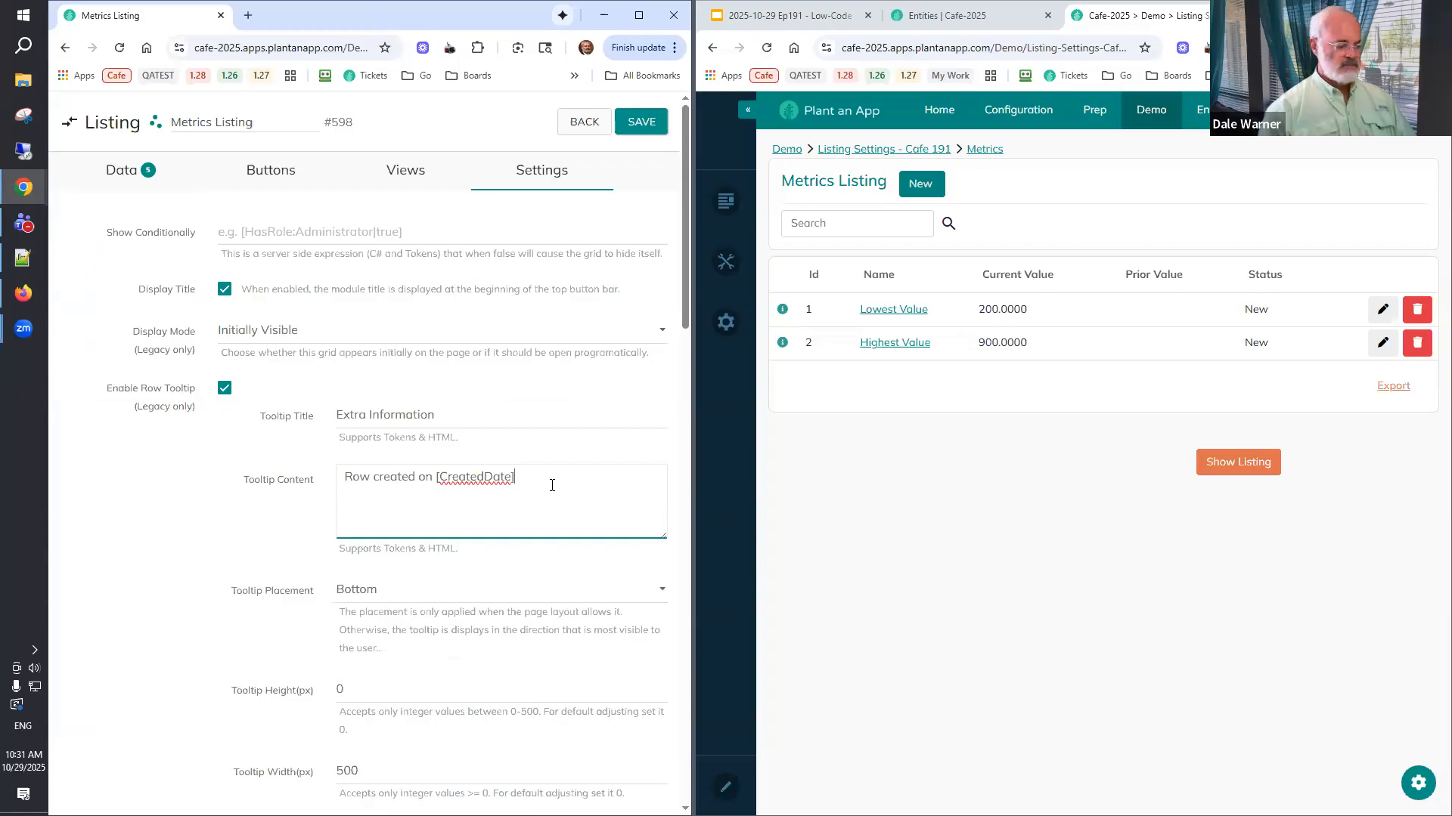
text([CreatedDate],)
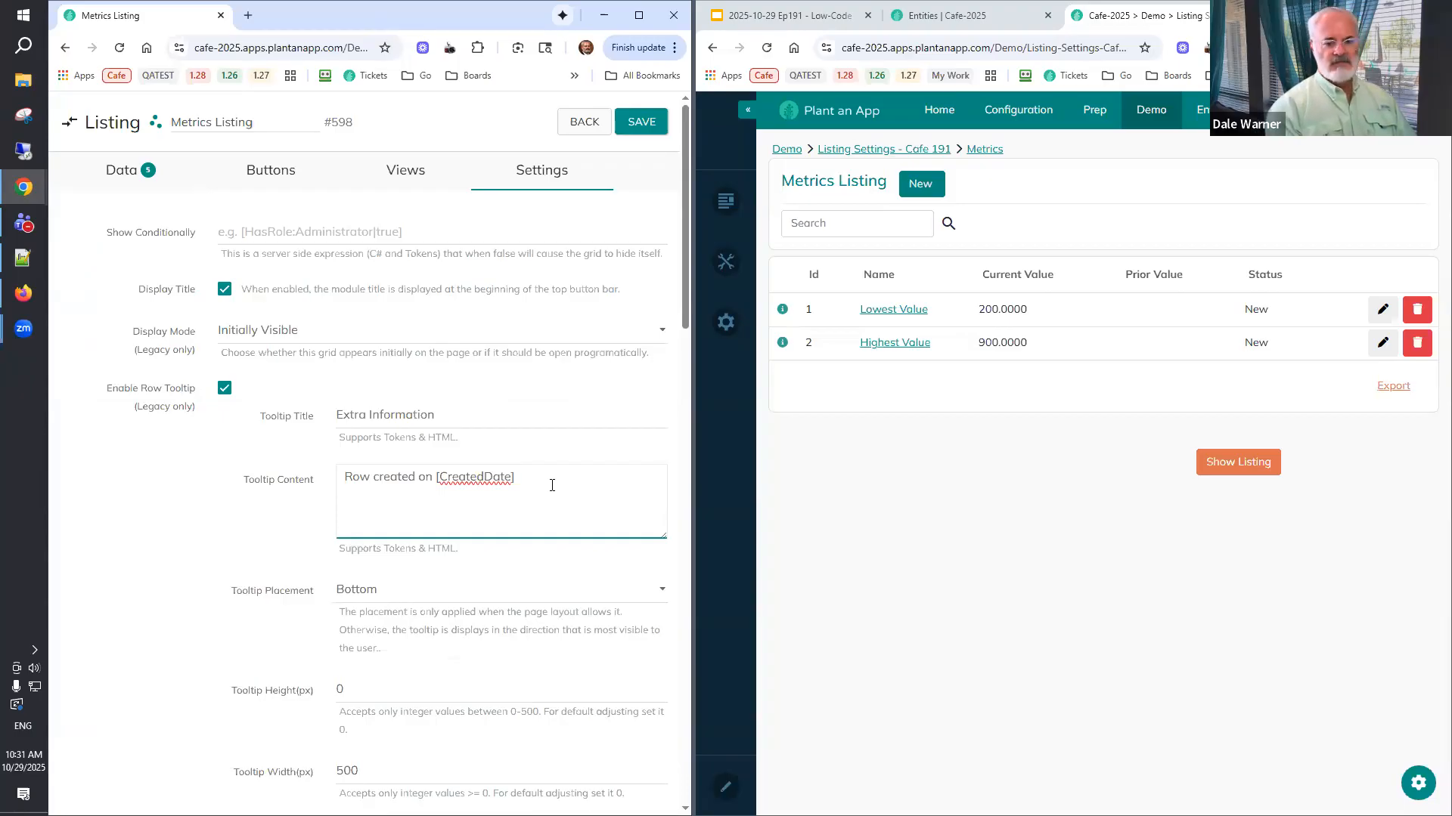
text( but the current )
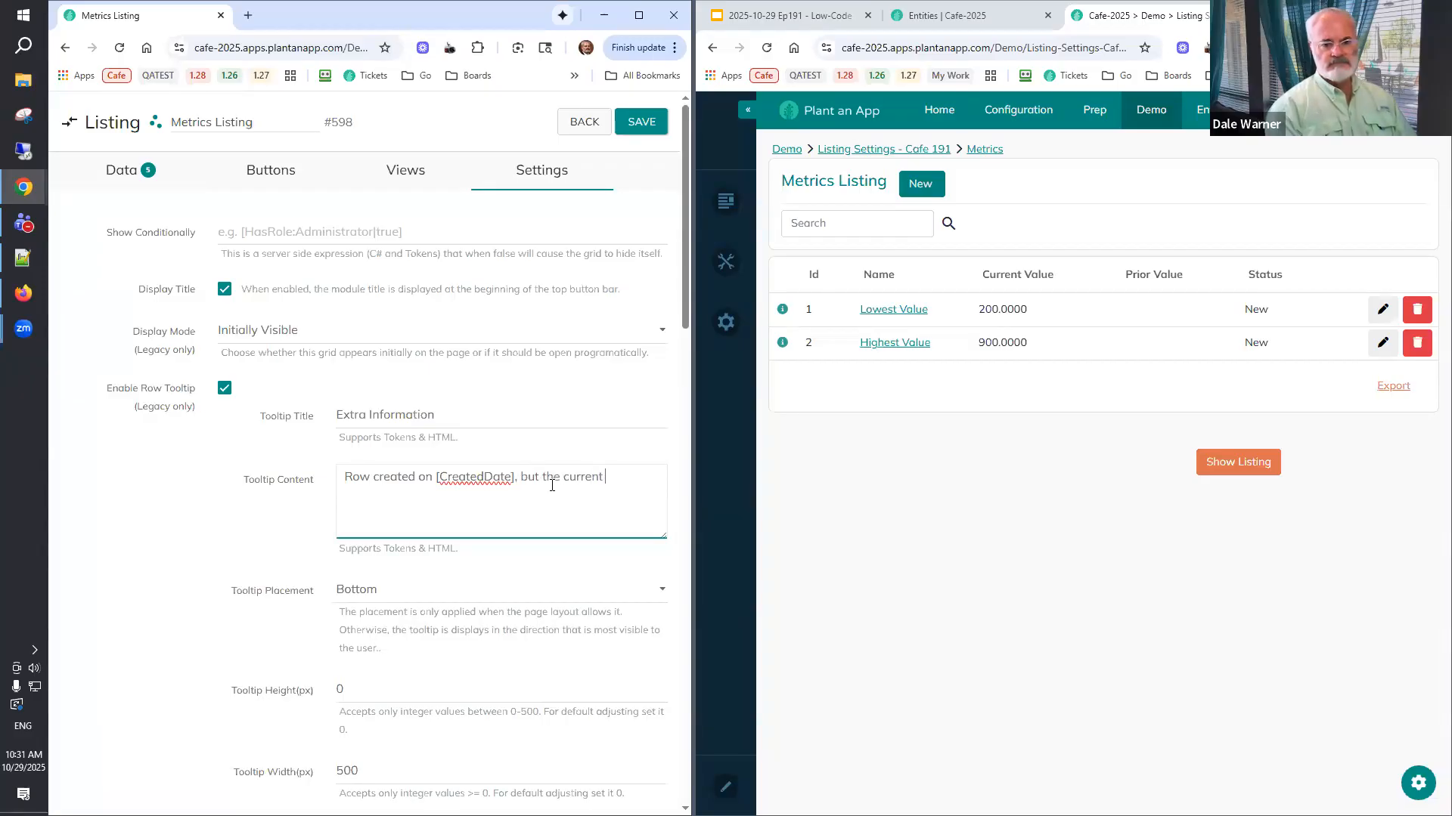
text(unix time )
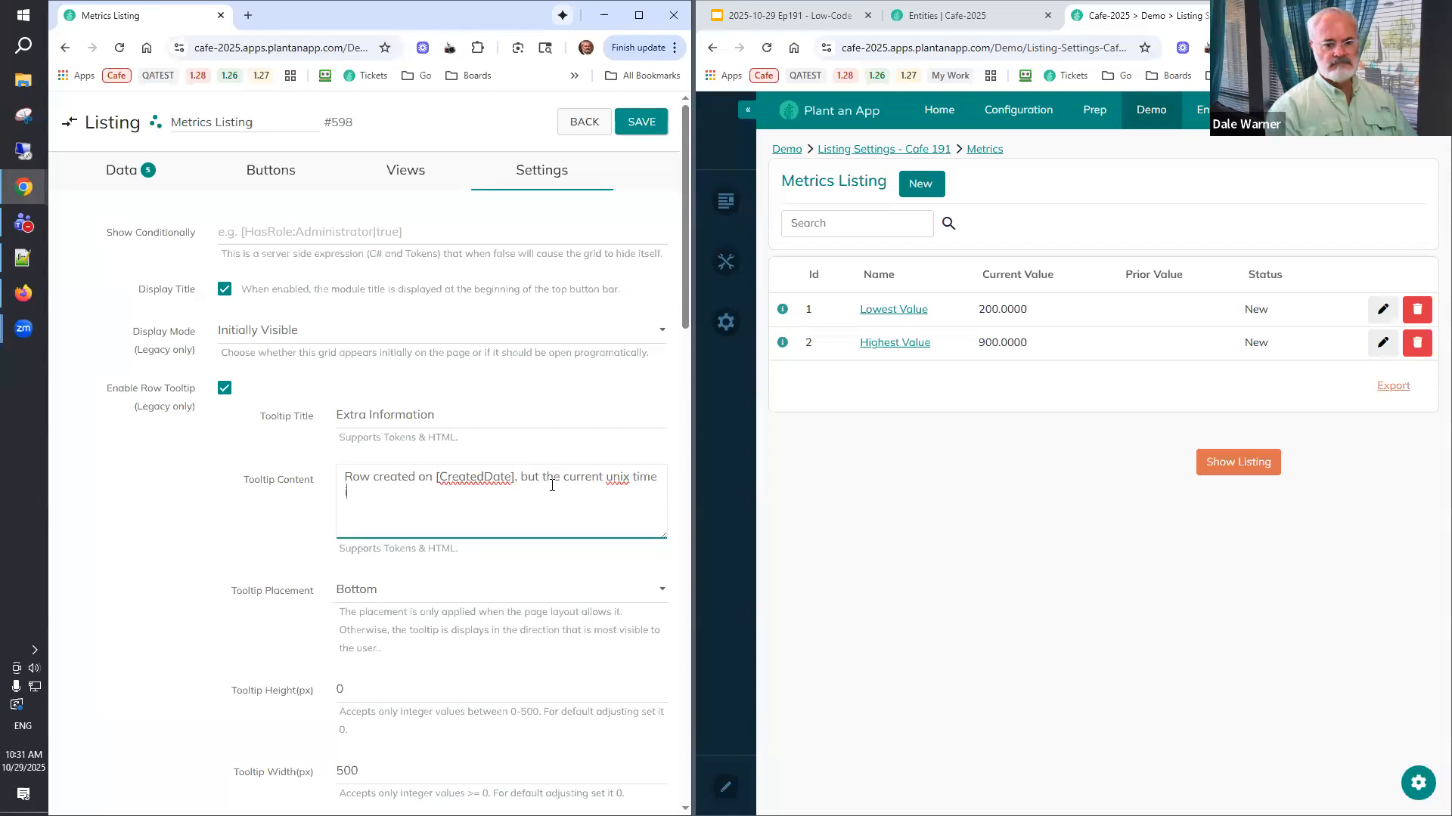
text(is [DateTime:Unix)
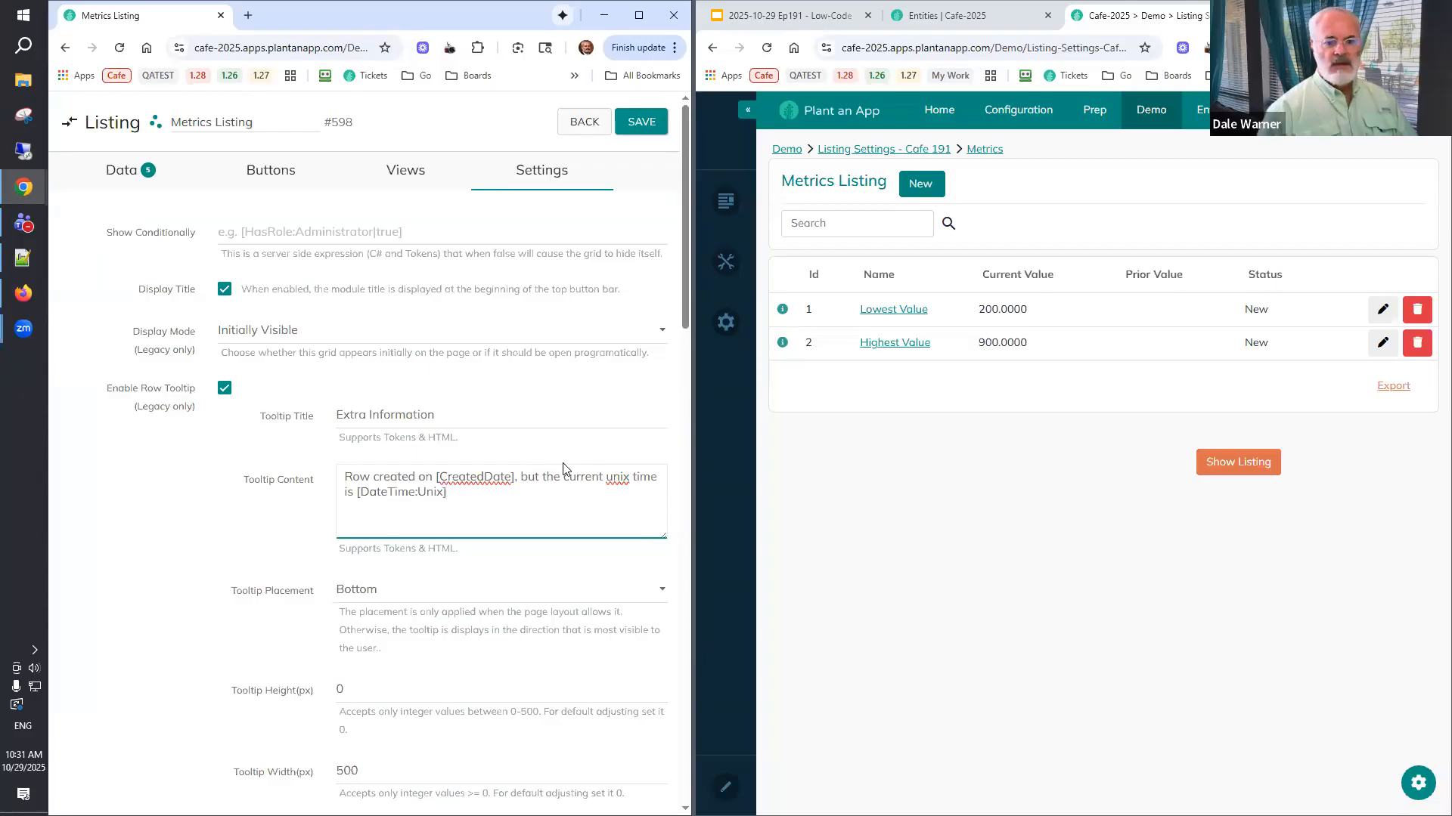
click(639, 129)
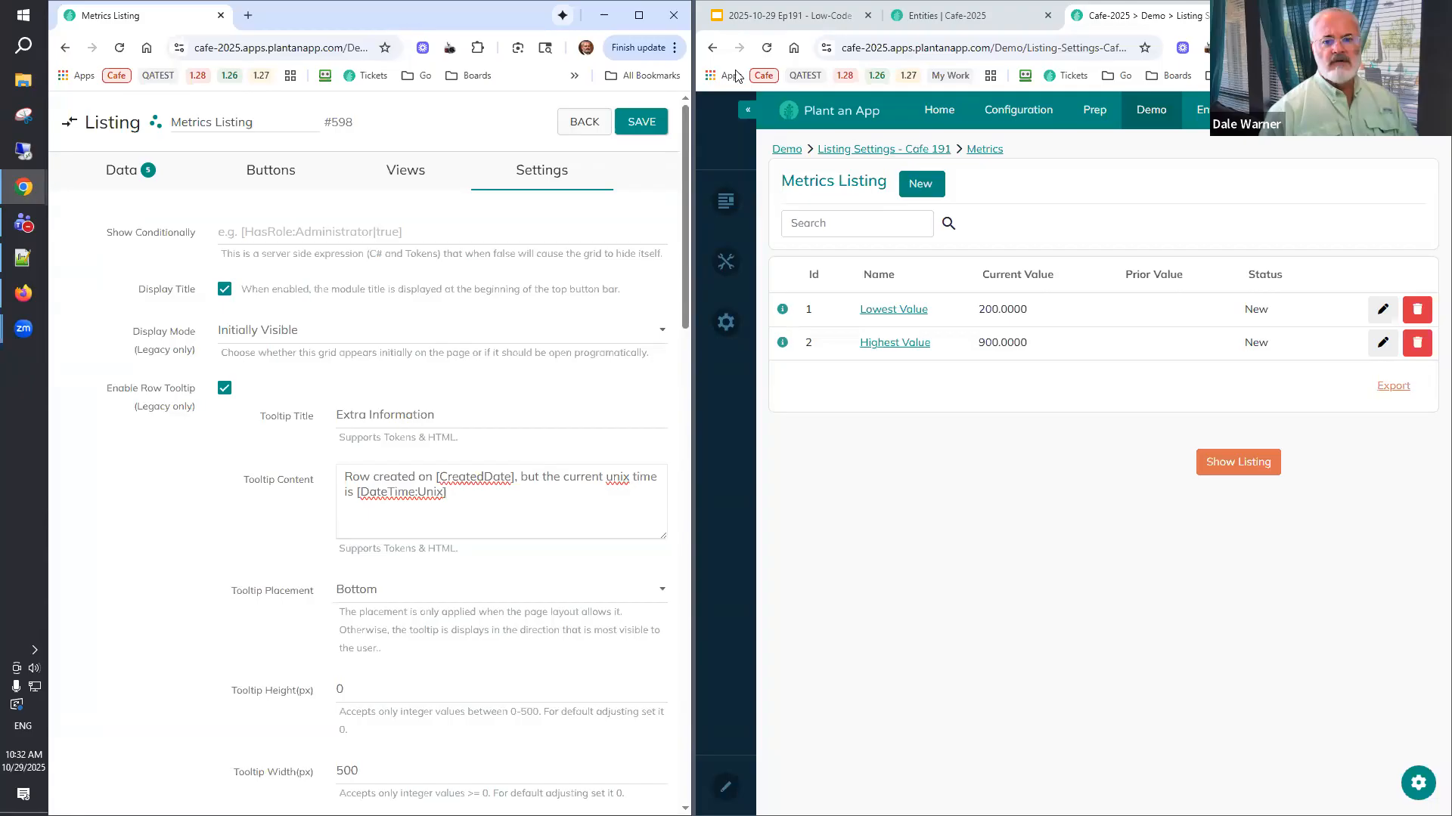
Reload the live listing, check the token output in the row tooltips, and refresh the page again.
click(767, 50)
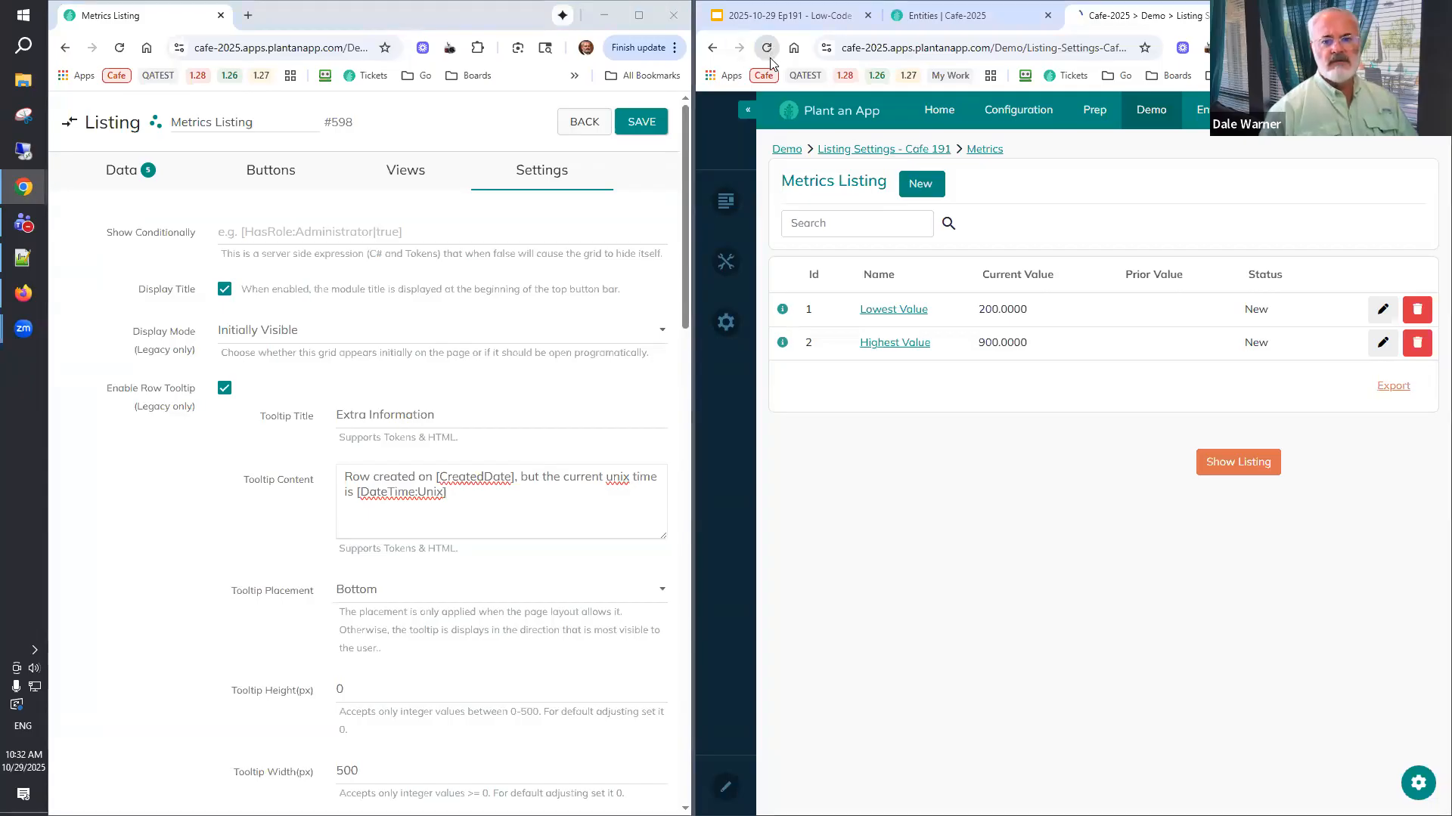
mouse_move(782, 309)
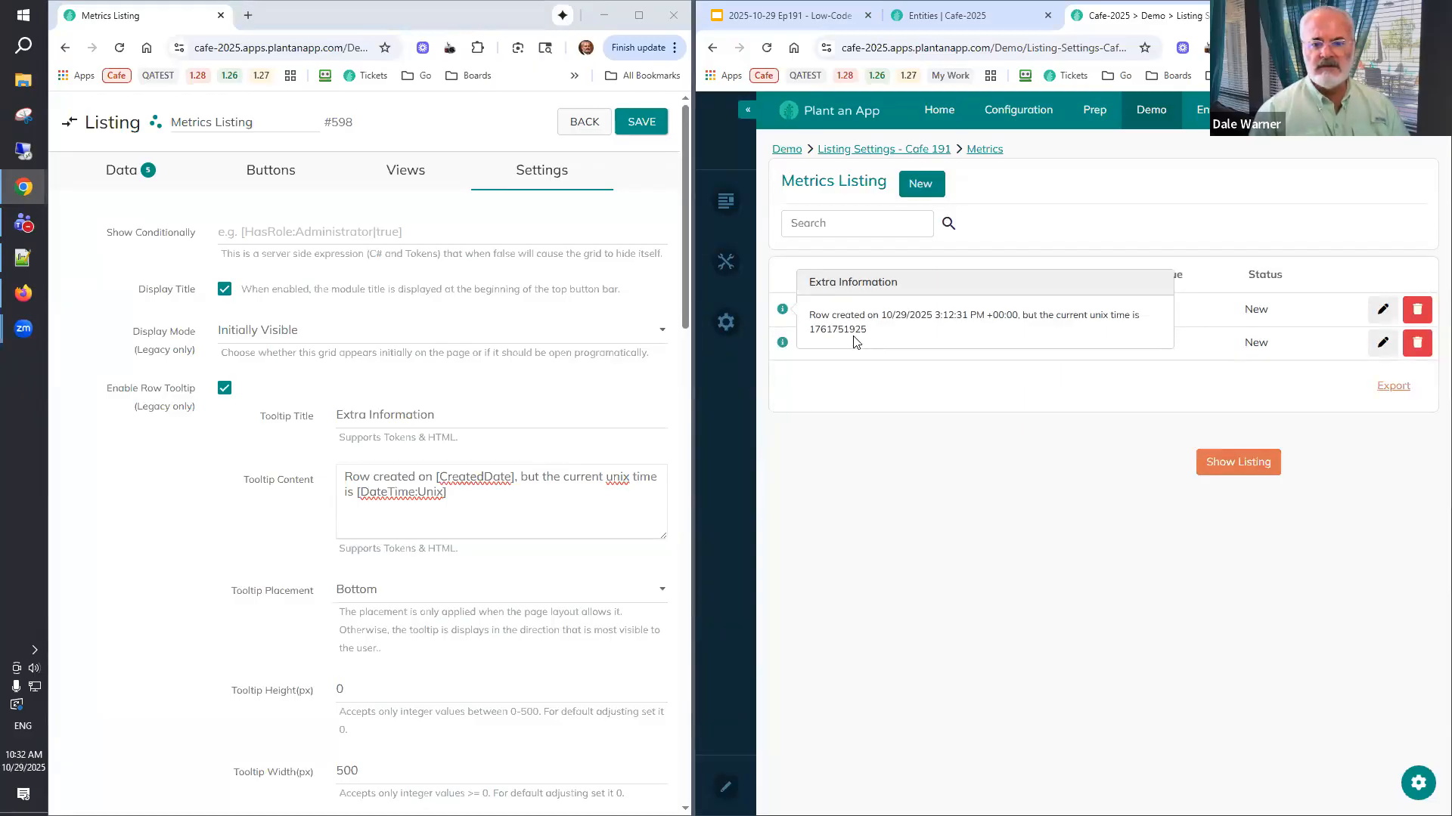
mouse_move(782, 346)
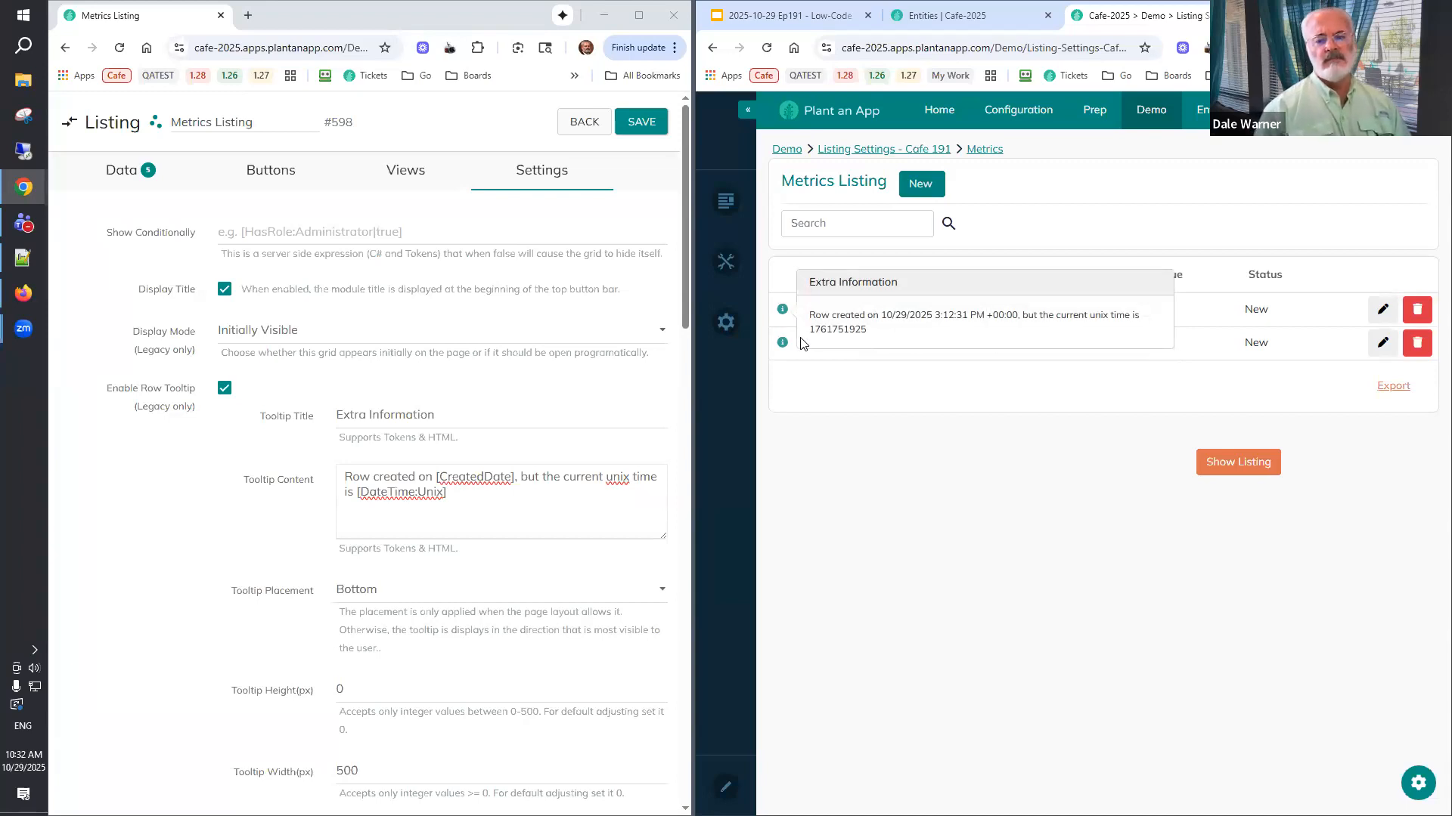
click(767, 48)
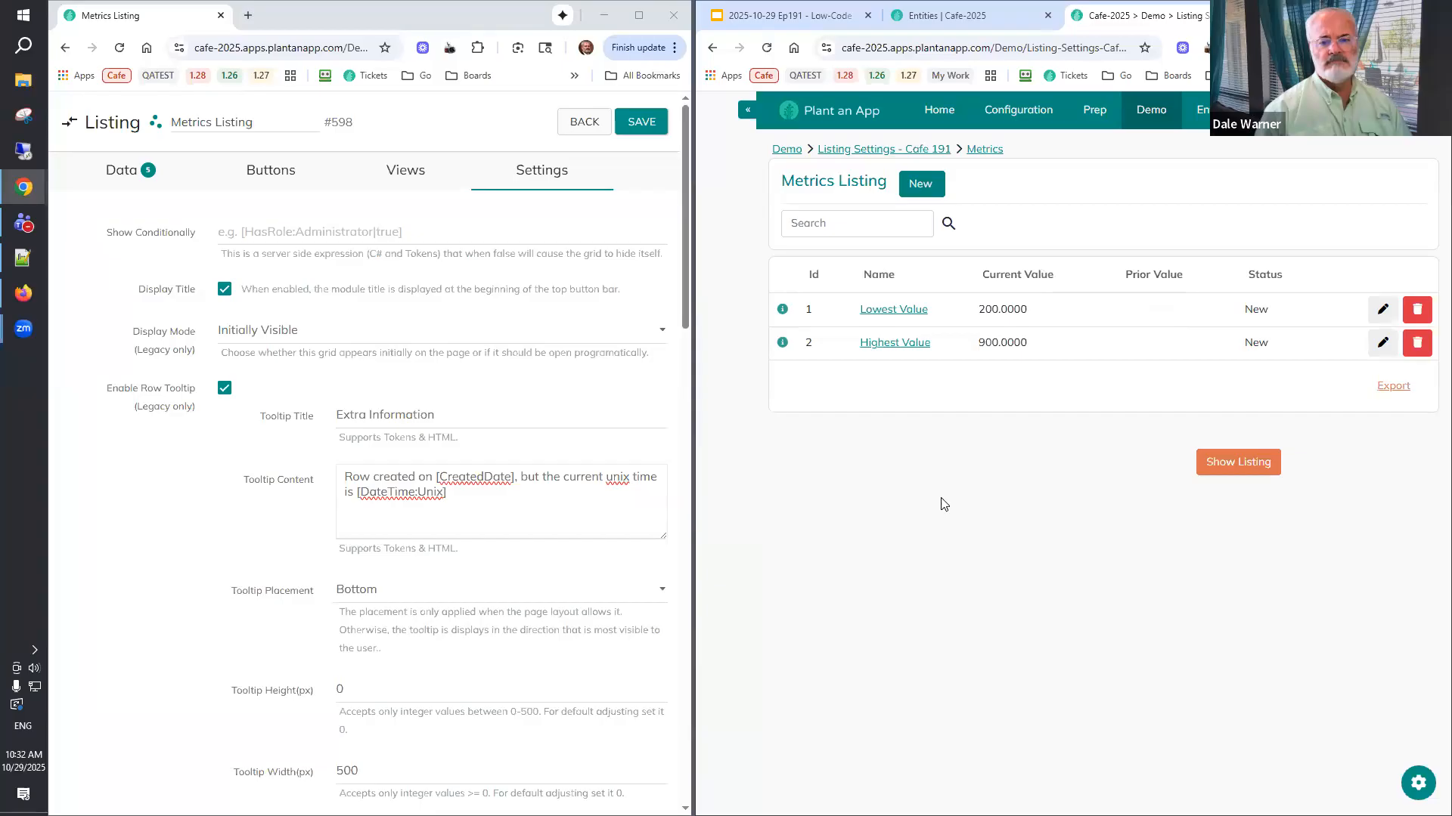
Search the live Metrics Listing for "low" and compare the row tooltips' token output before and after filtering.
mouse_move(786, 346)
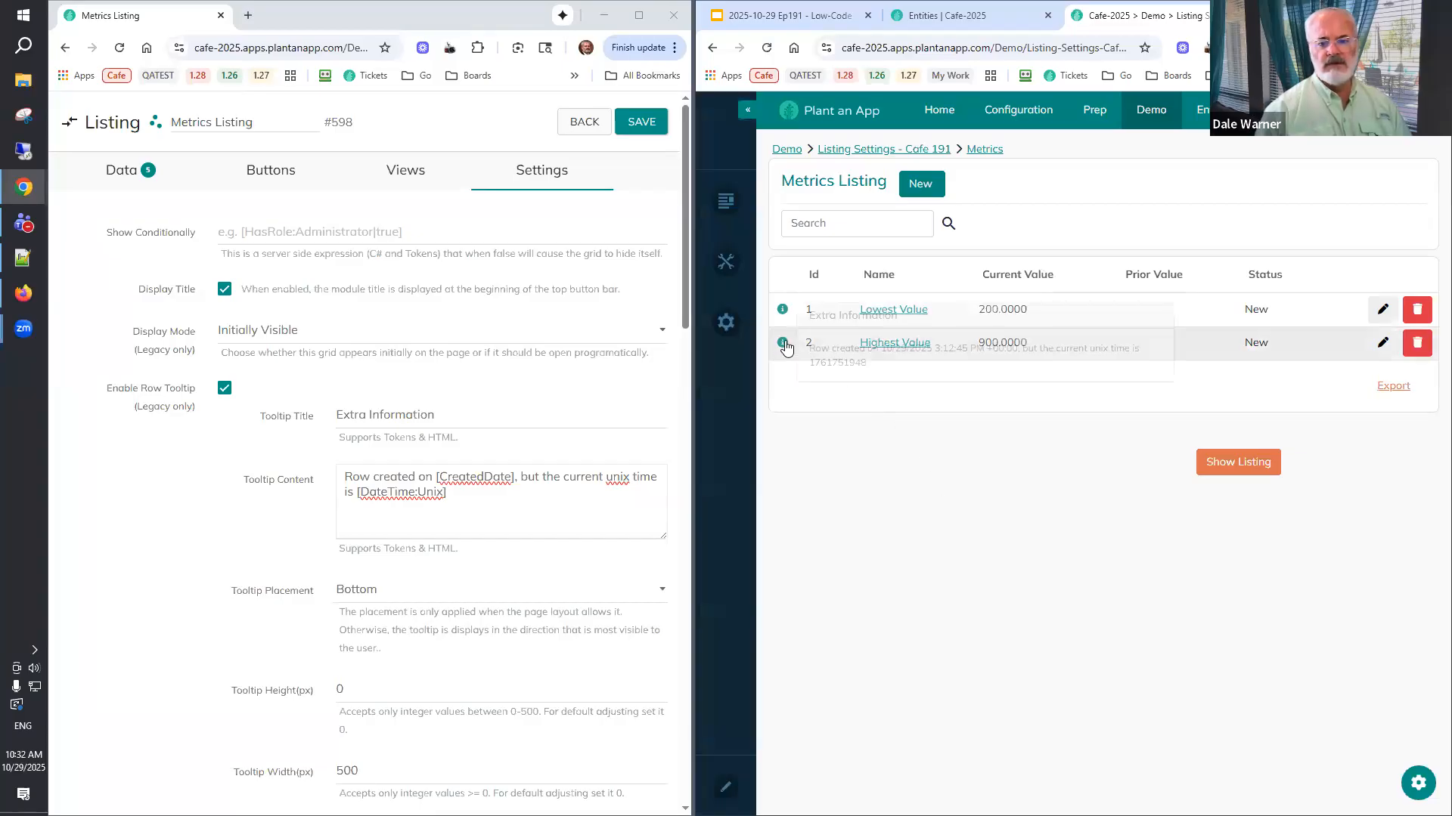
mouse_move(783, 320)
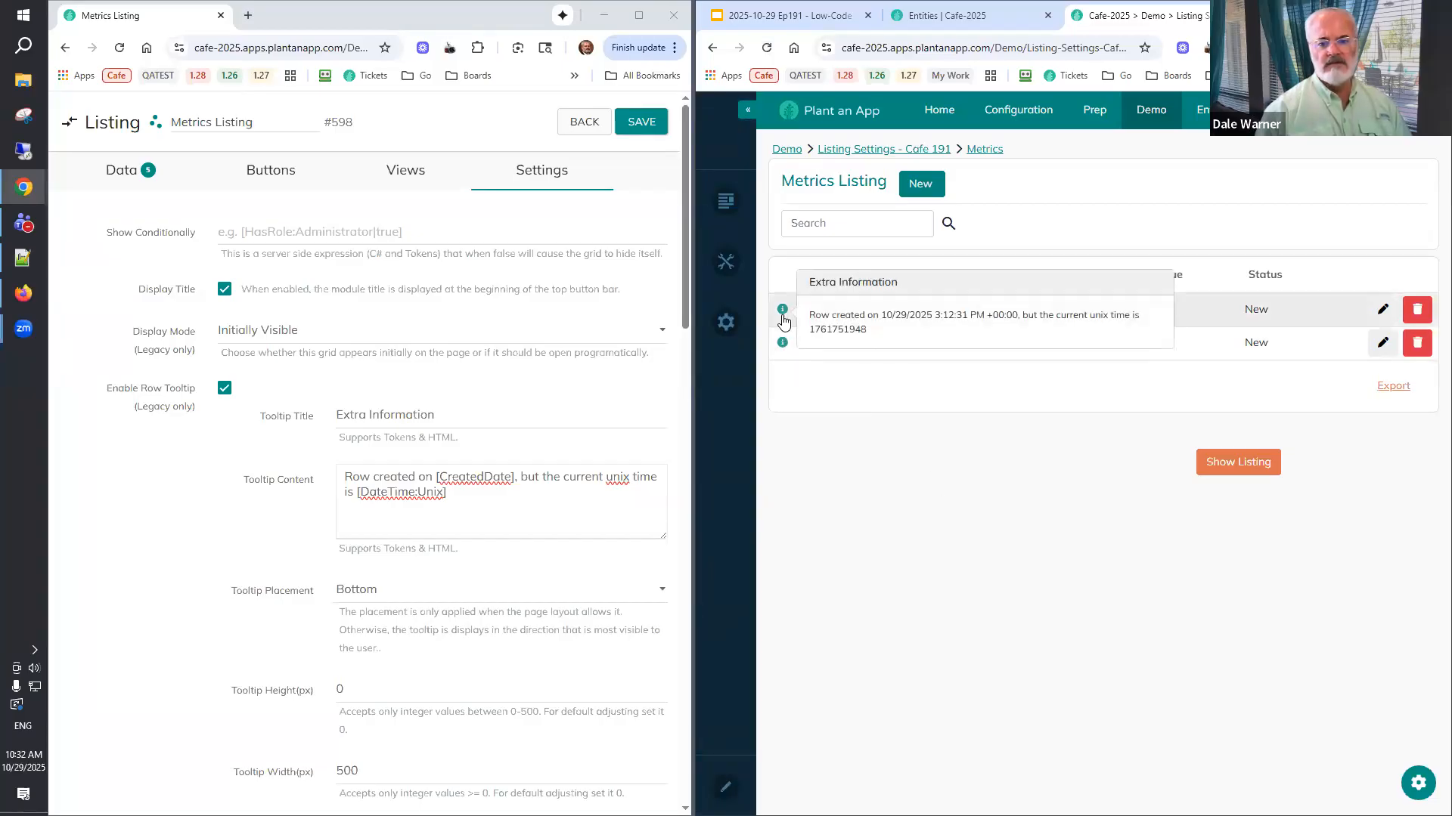
click(830, 224)
text(low)
mouse_move(787, 311)
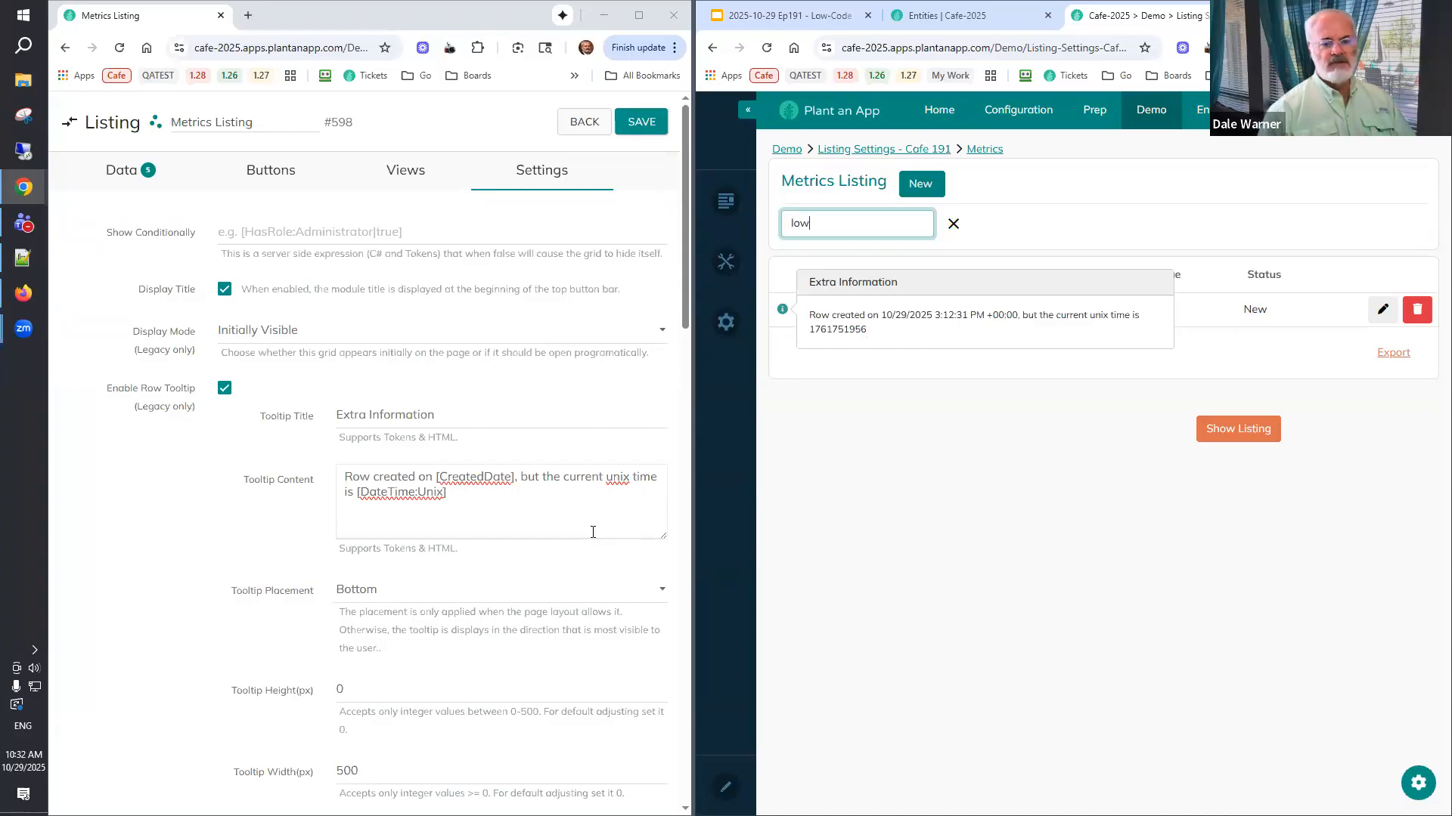
Review the full Tooltip Content text in the listing settings and open the listing's item and root button configuration.
click(339, 486)
triple_click(338, 486)
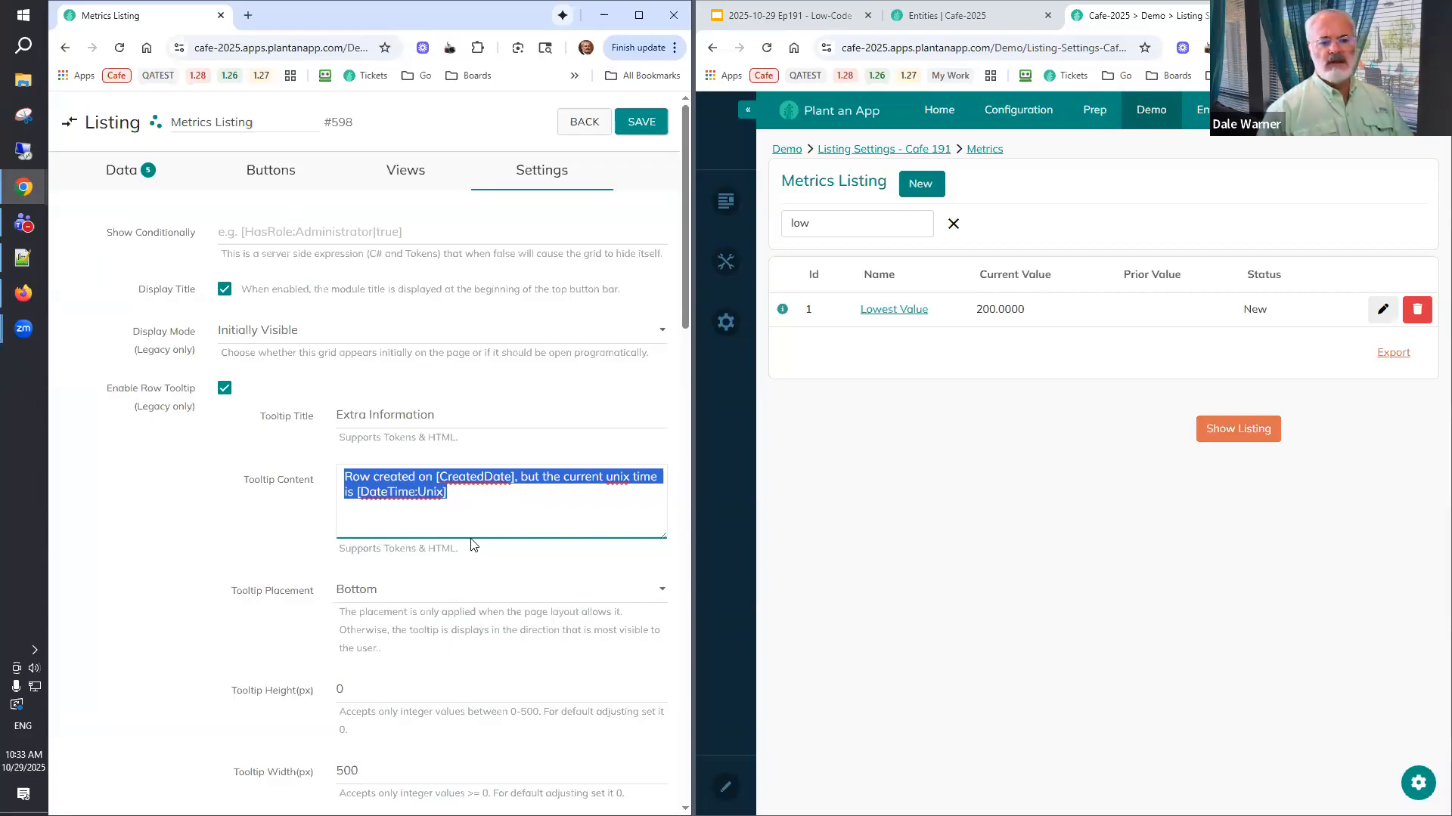
click(505, 505)
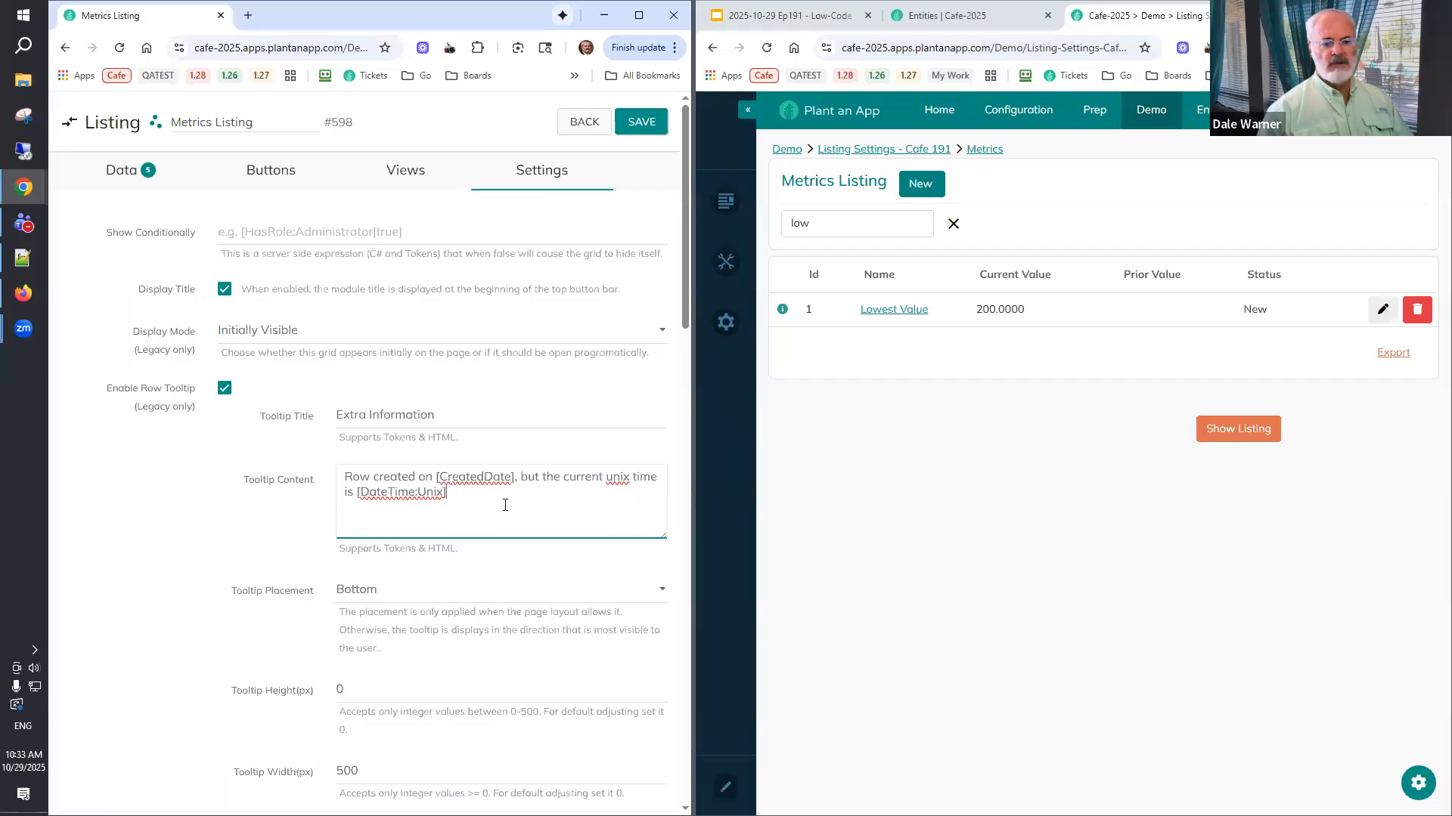
triple_click(353, 476)
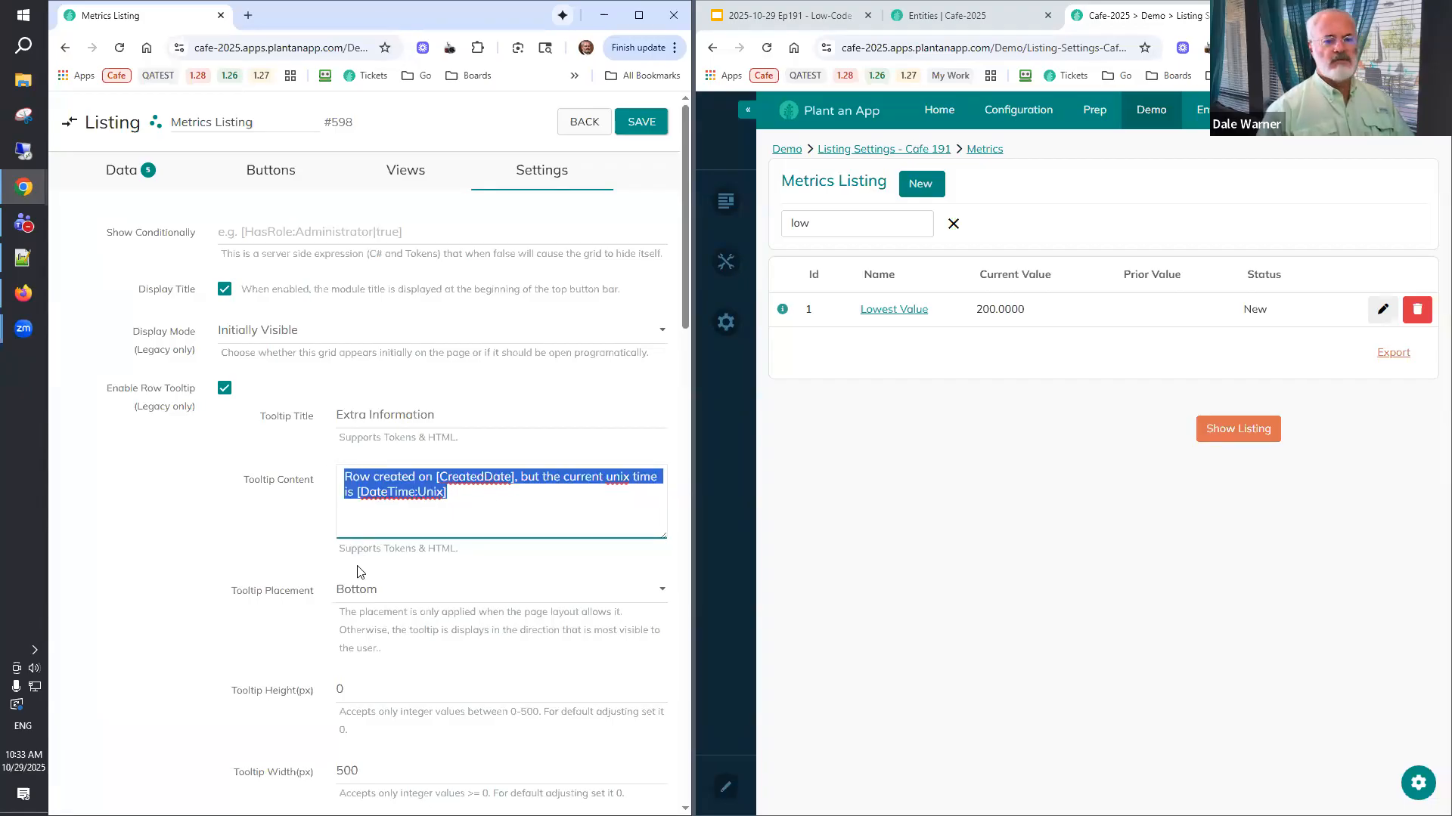
click(259, 176)
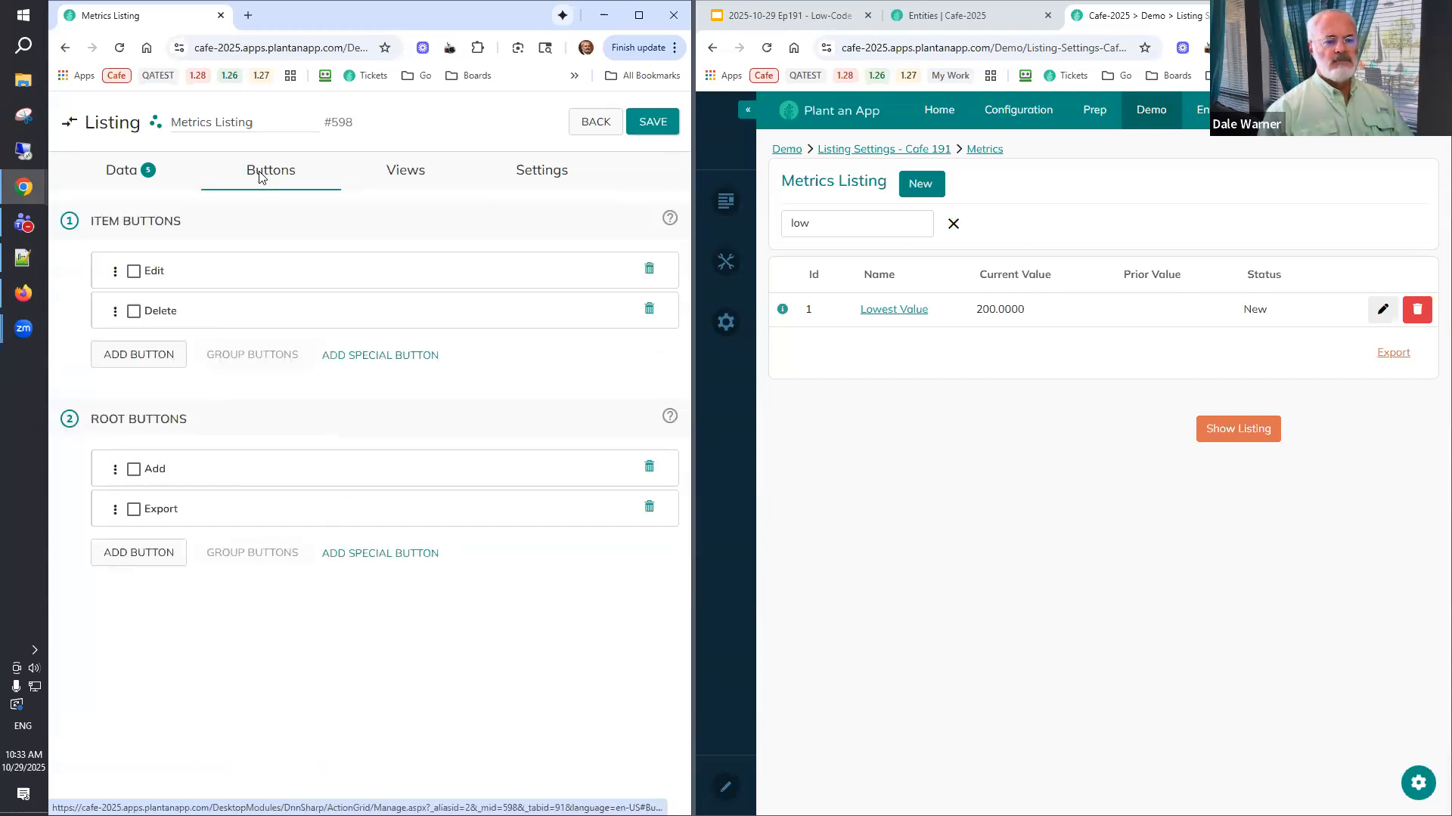
Add a new item button titled "Row Info" to the Metrics Listing.
click(148, 362)
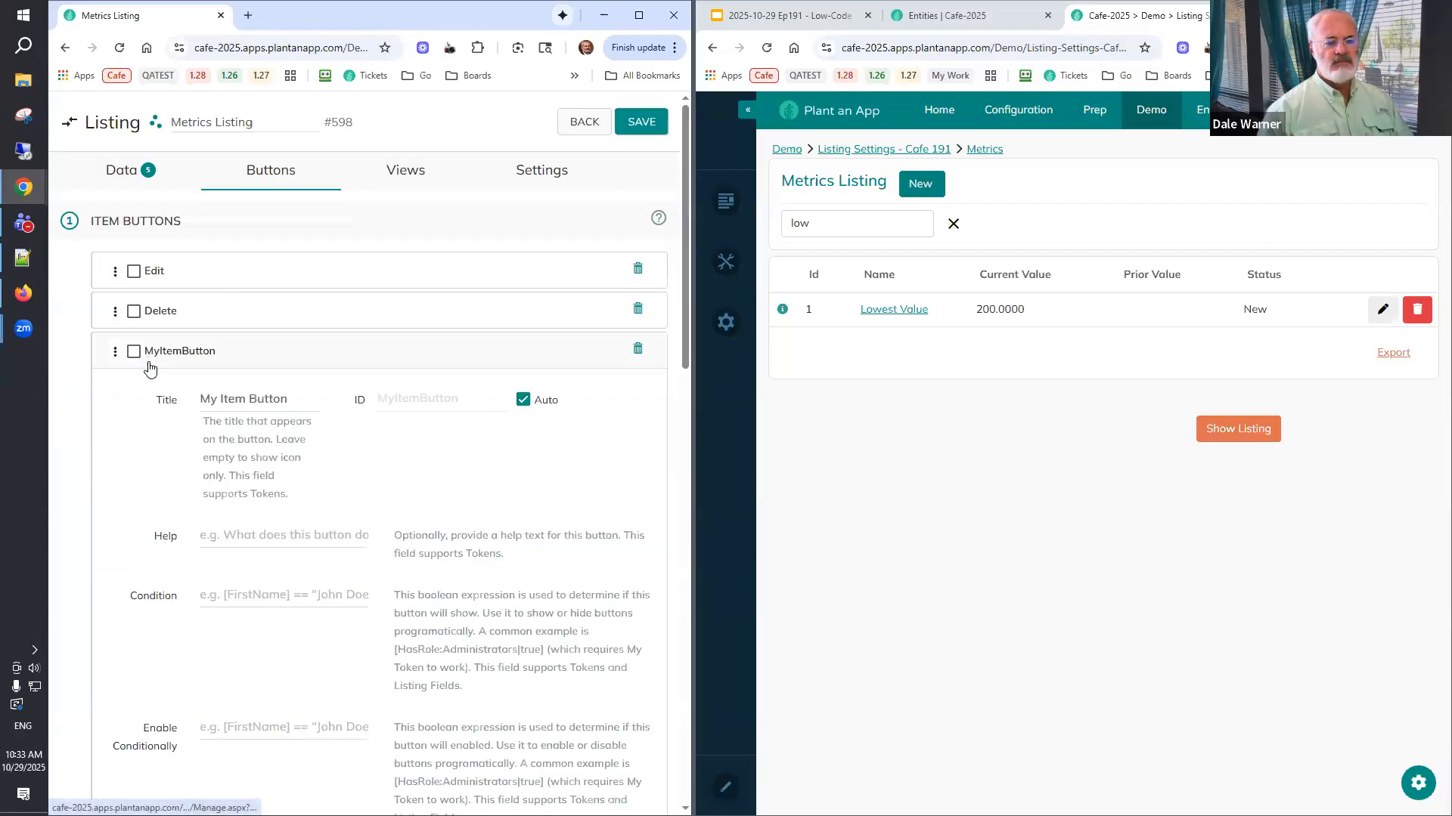
click(170, 402)
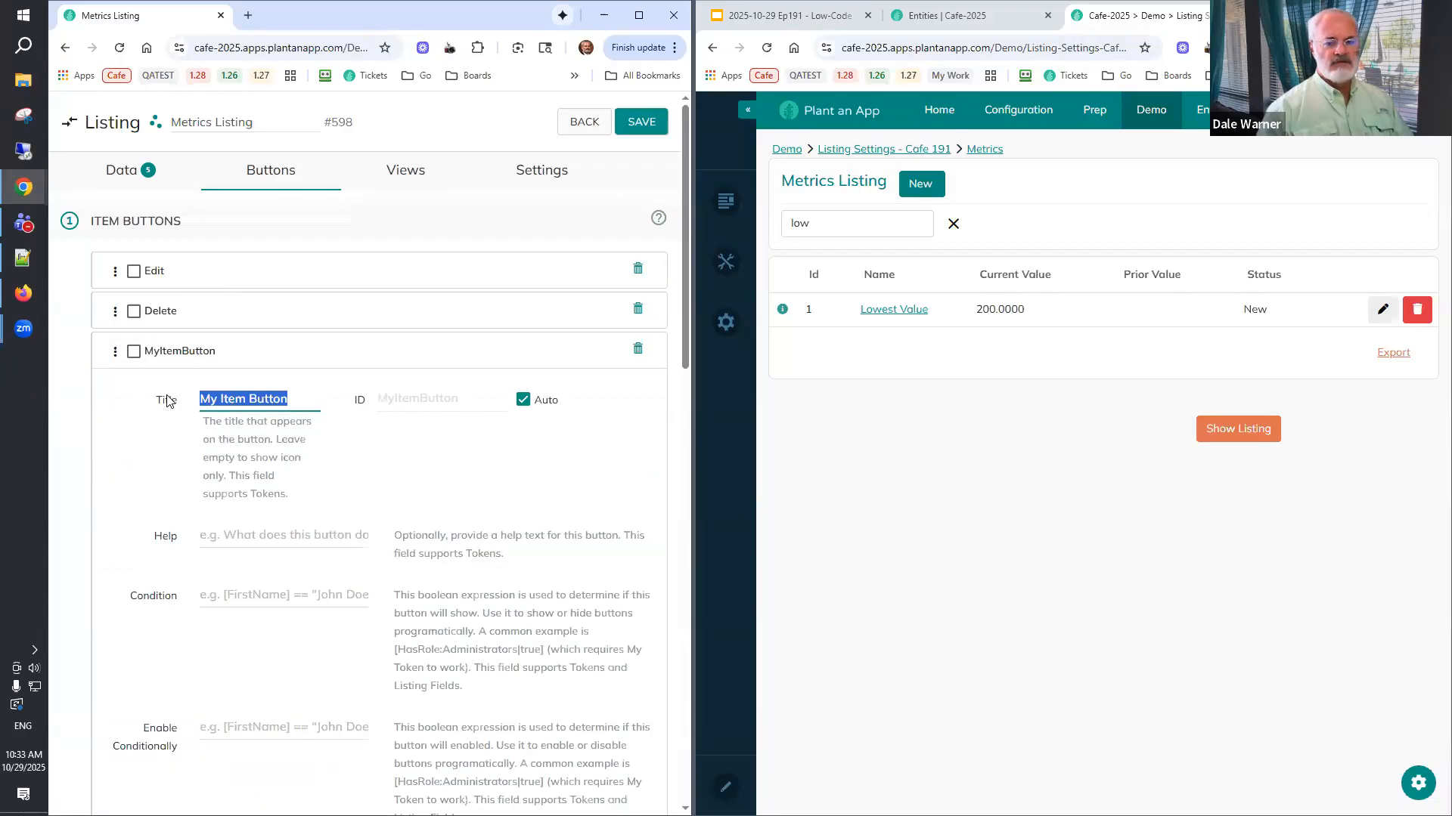
text(Ro)
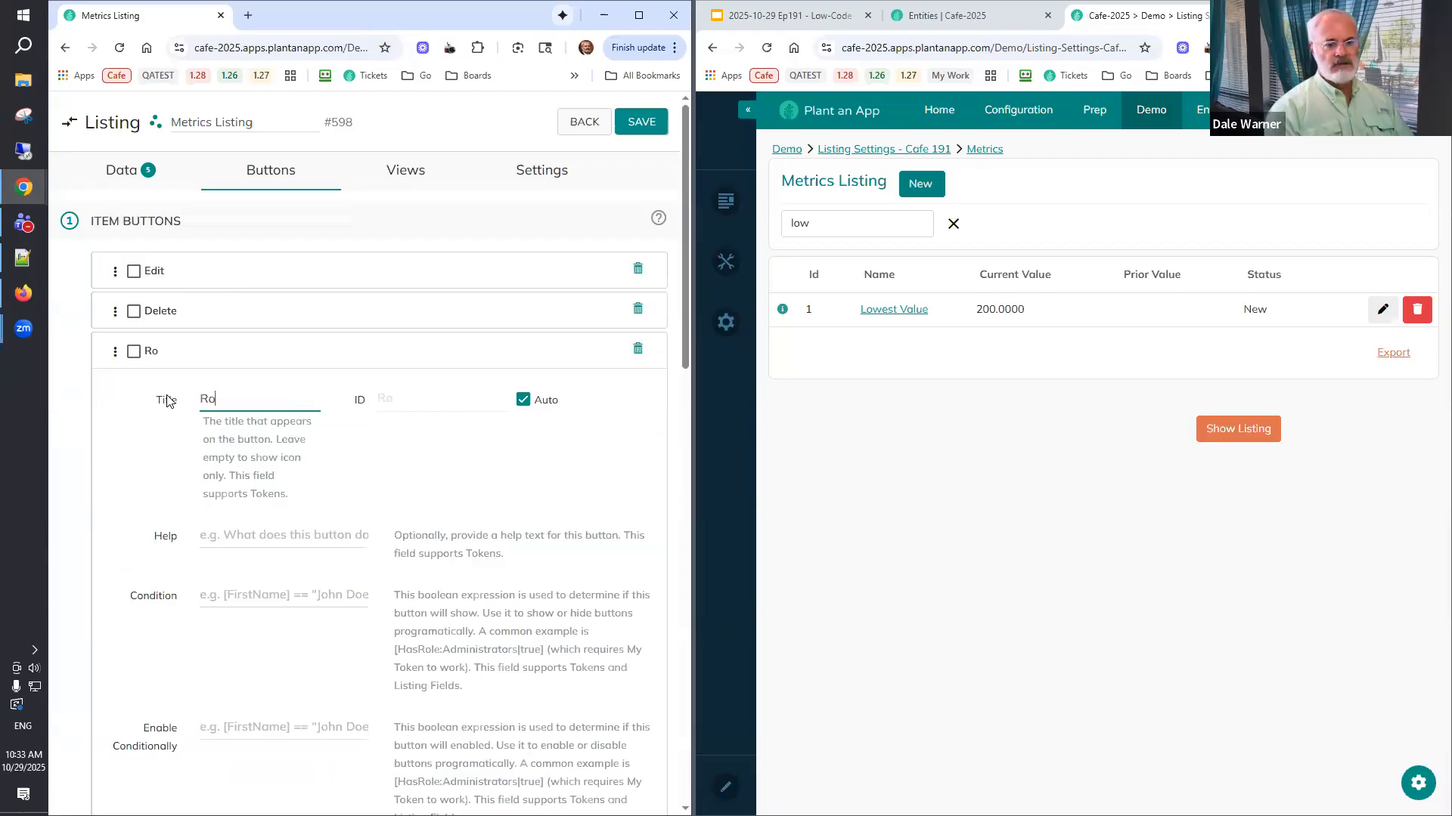
text(w Info)
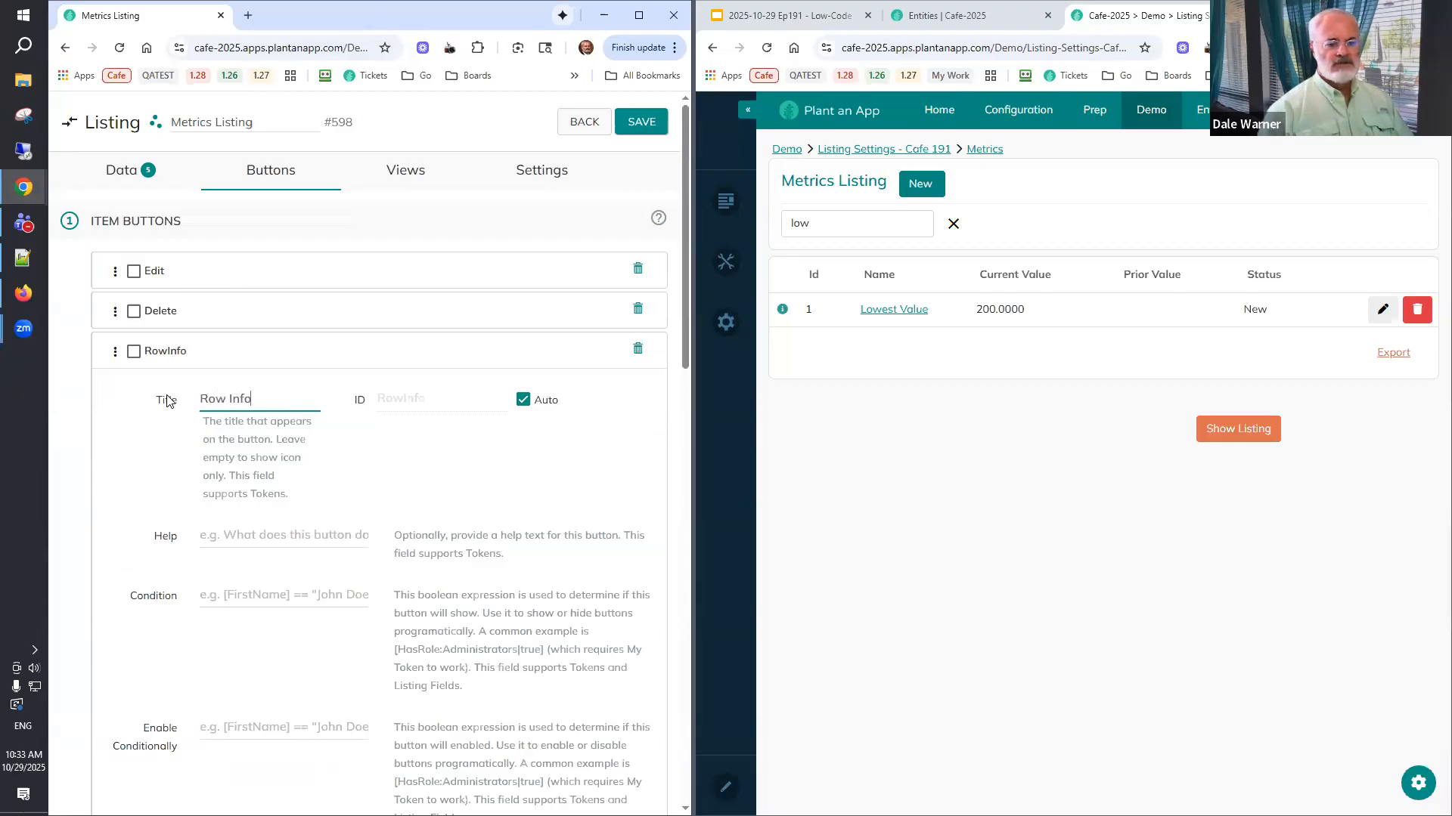
Add a Detail View action to the Row Info button.
scroll(170, 409, down, 12)
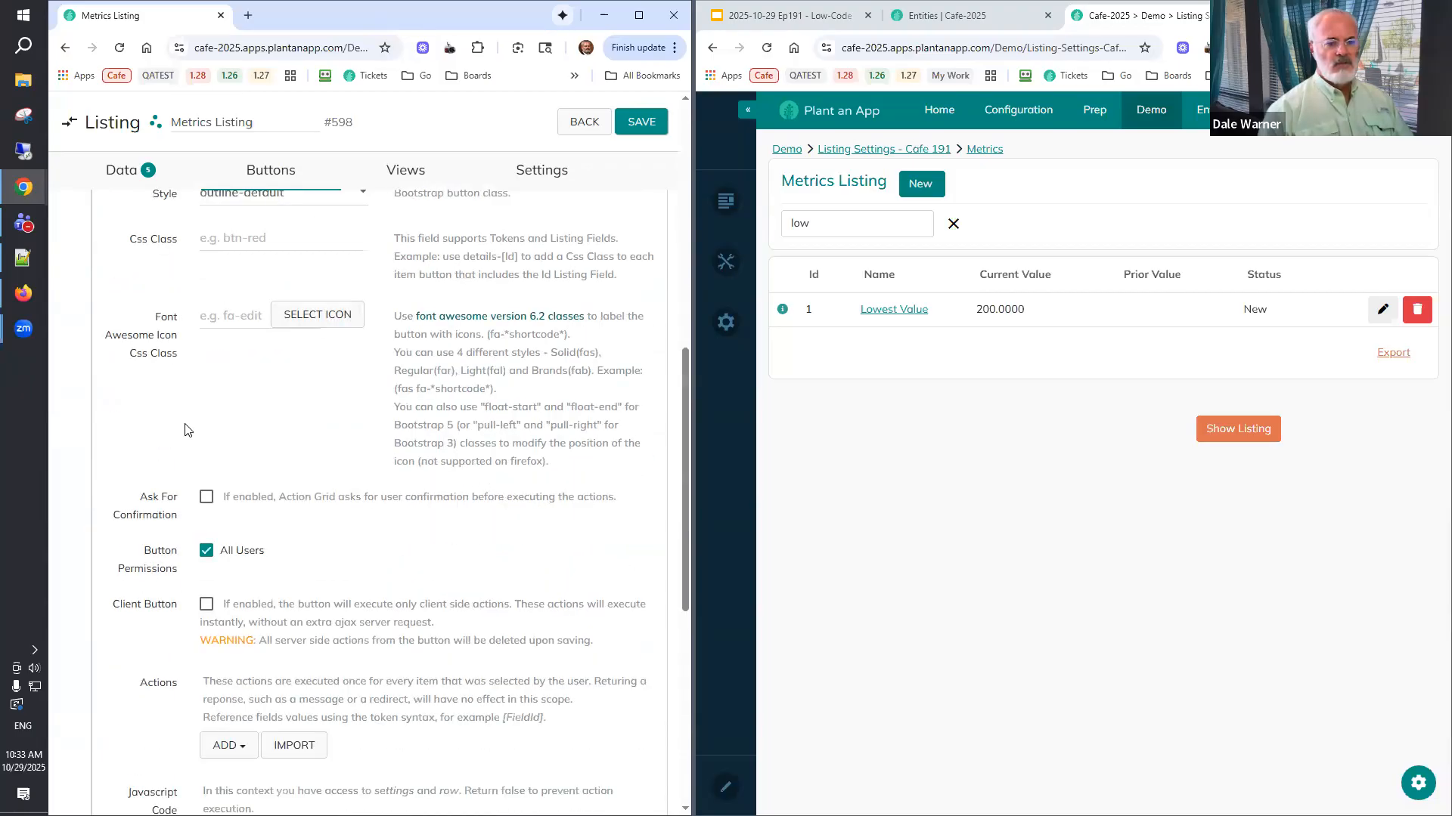
scroll(175, 473, down, 3)
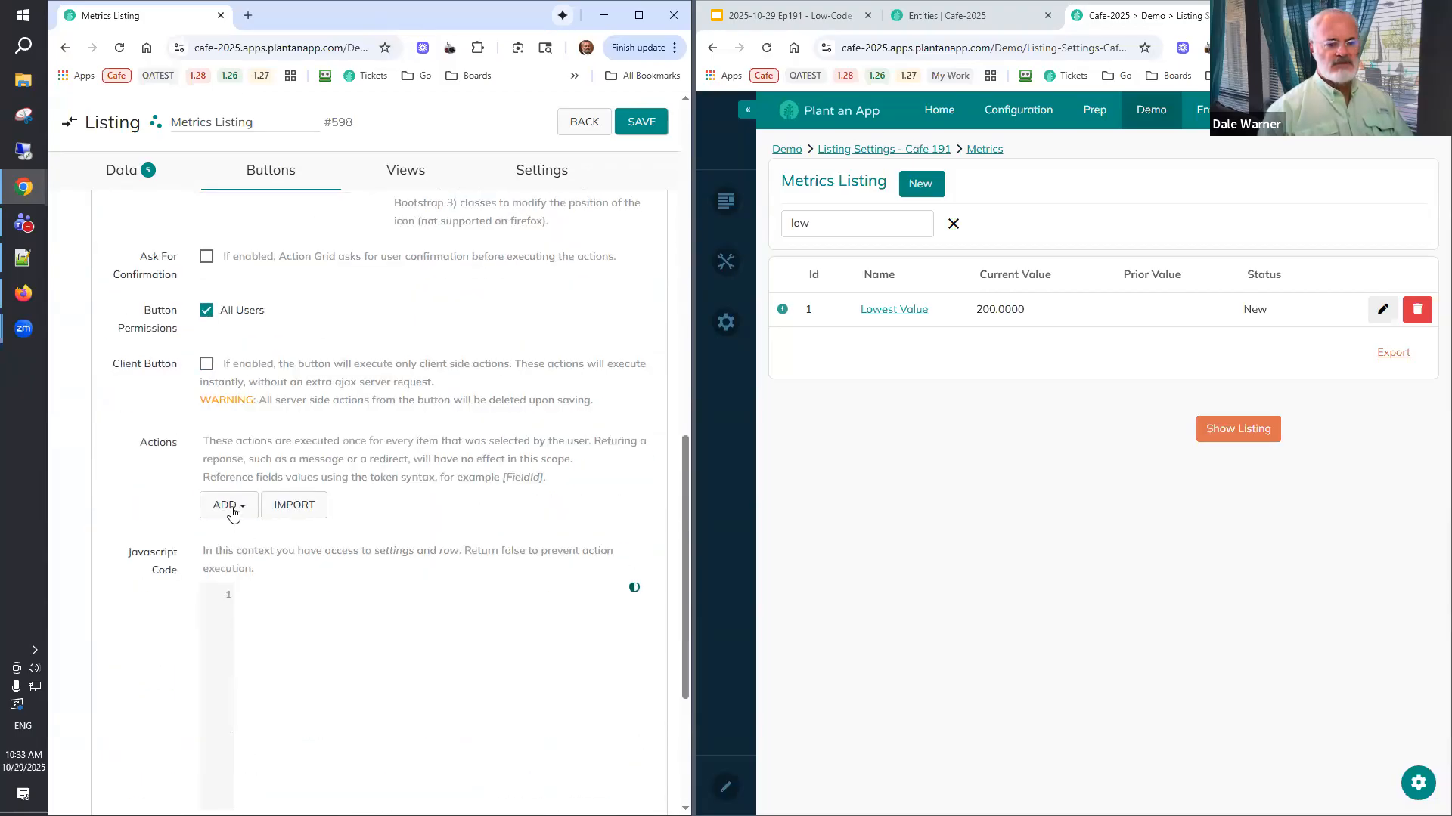
click(233, 510)
text(detai)
key(BackSpace)
key(BackSpace)
text(tail)
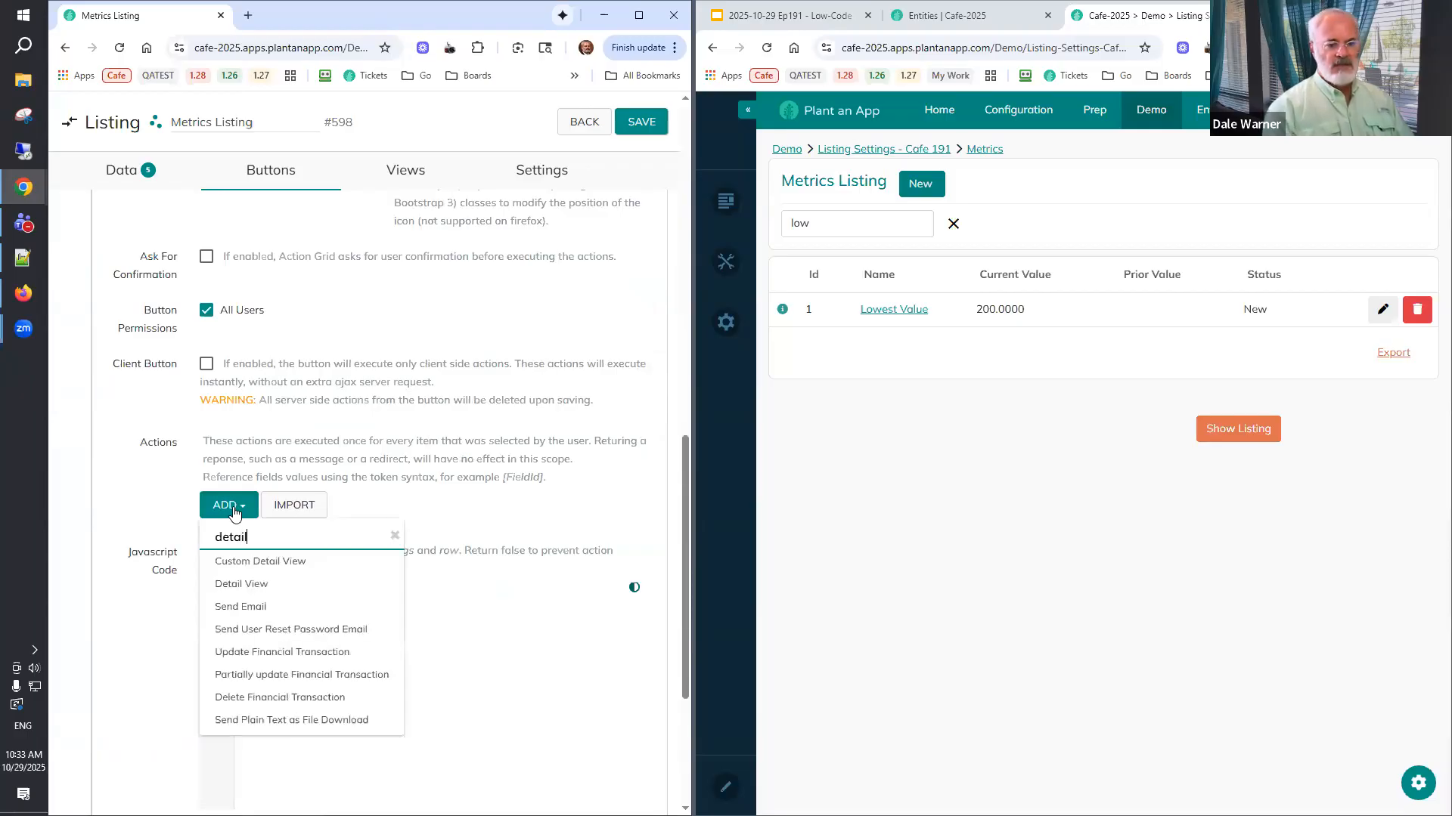
click(242, 584)
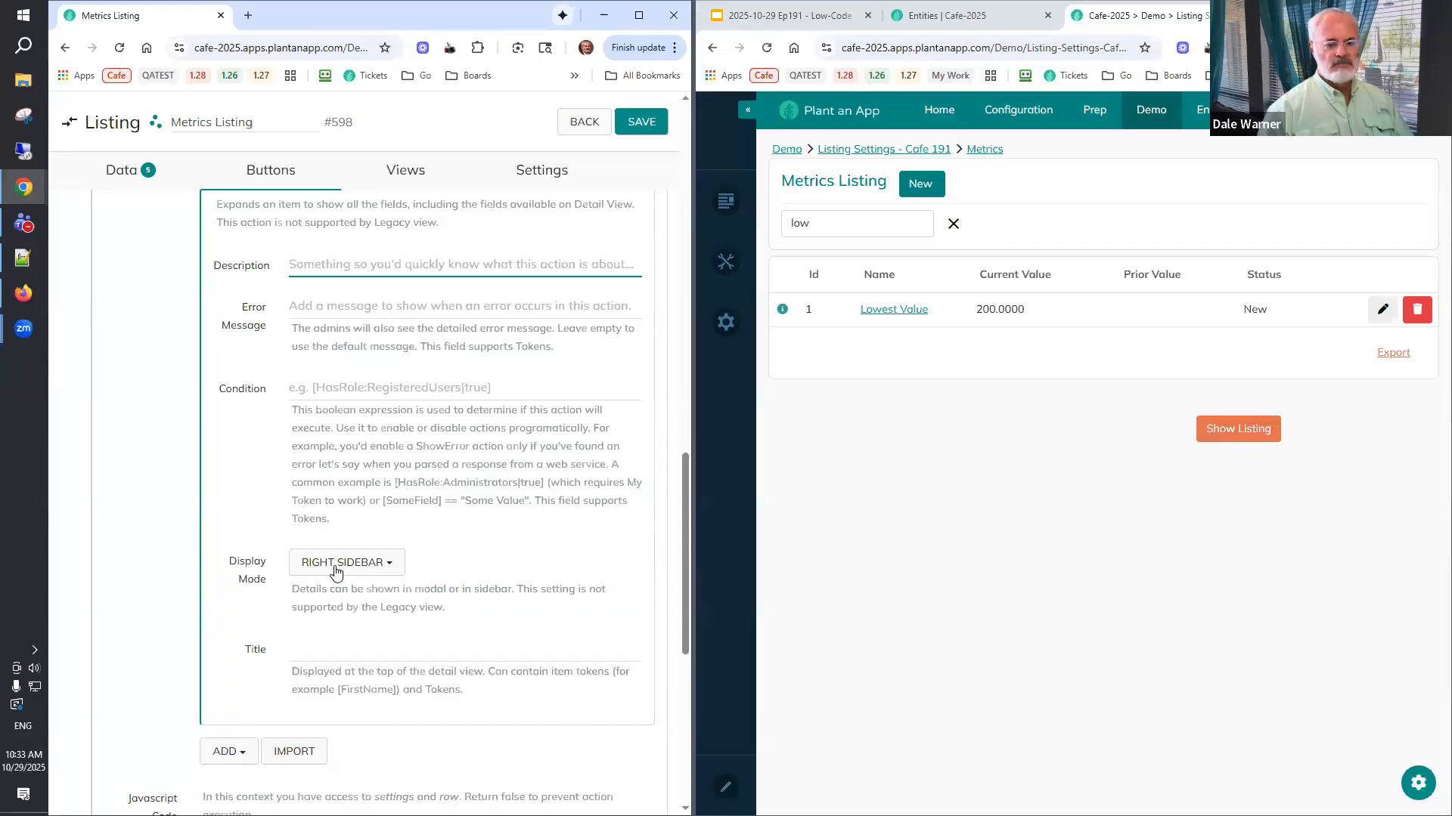
Keep the Detail View action's display mode at Right Sidebar and set its title to "Information".
click(336, 570)
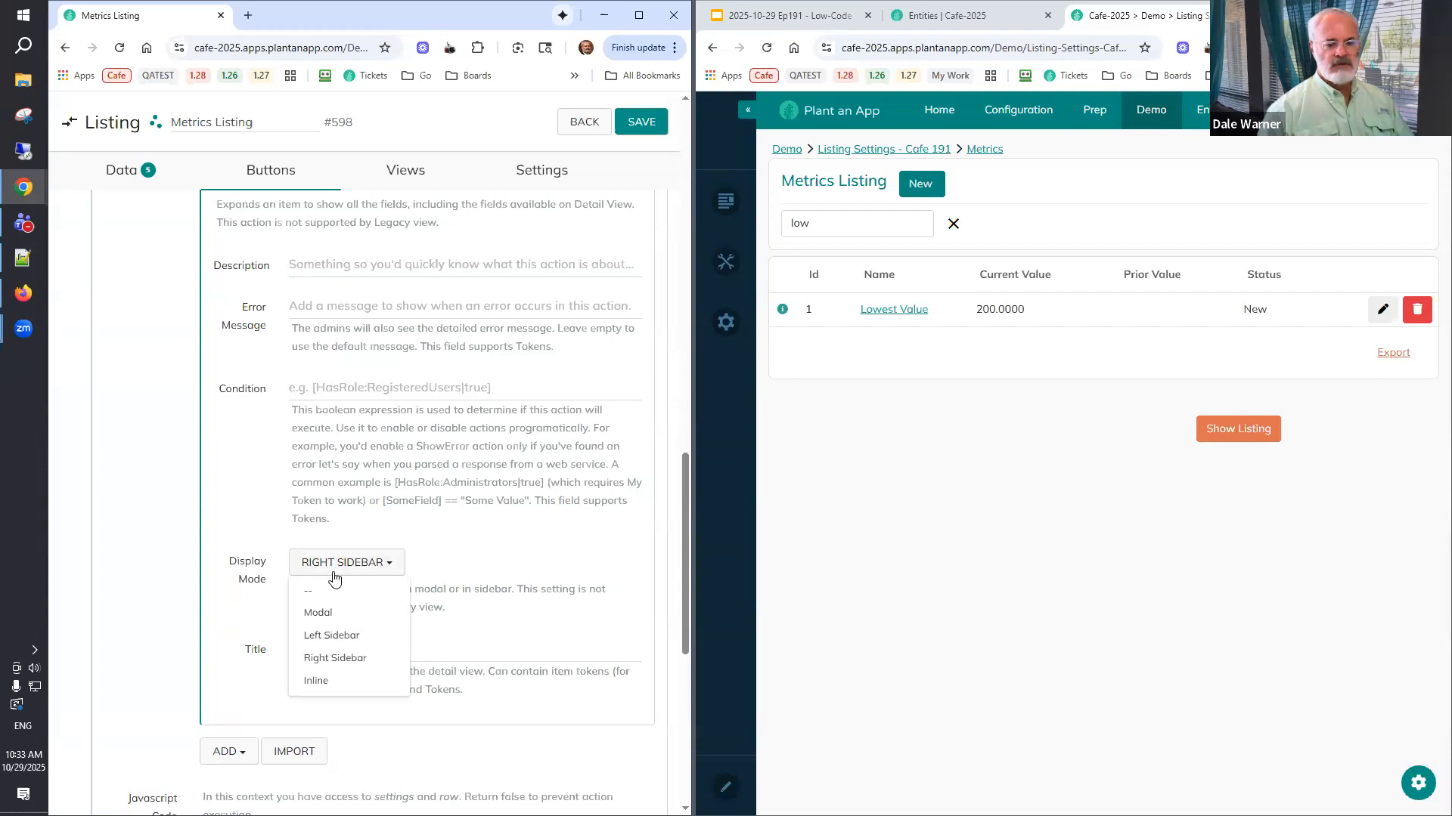
click(392, 533)
scroll(391, 540, down, 2)
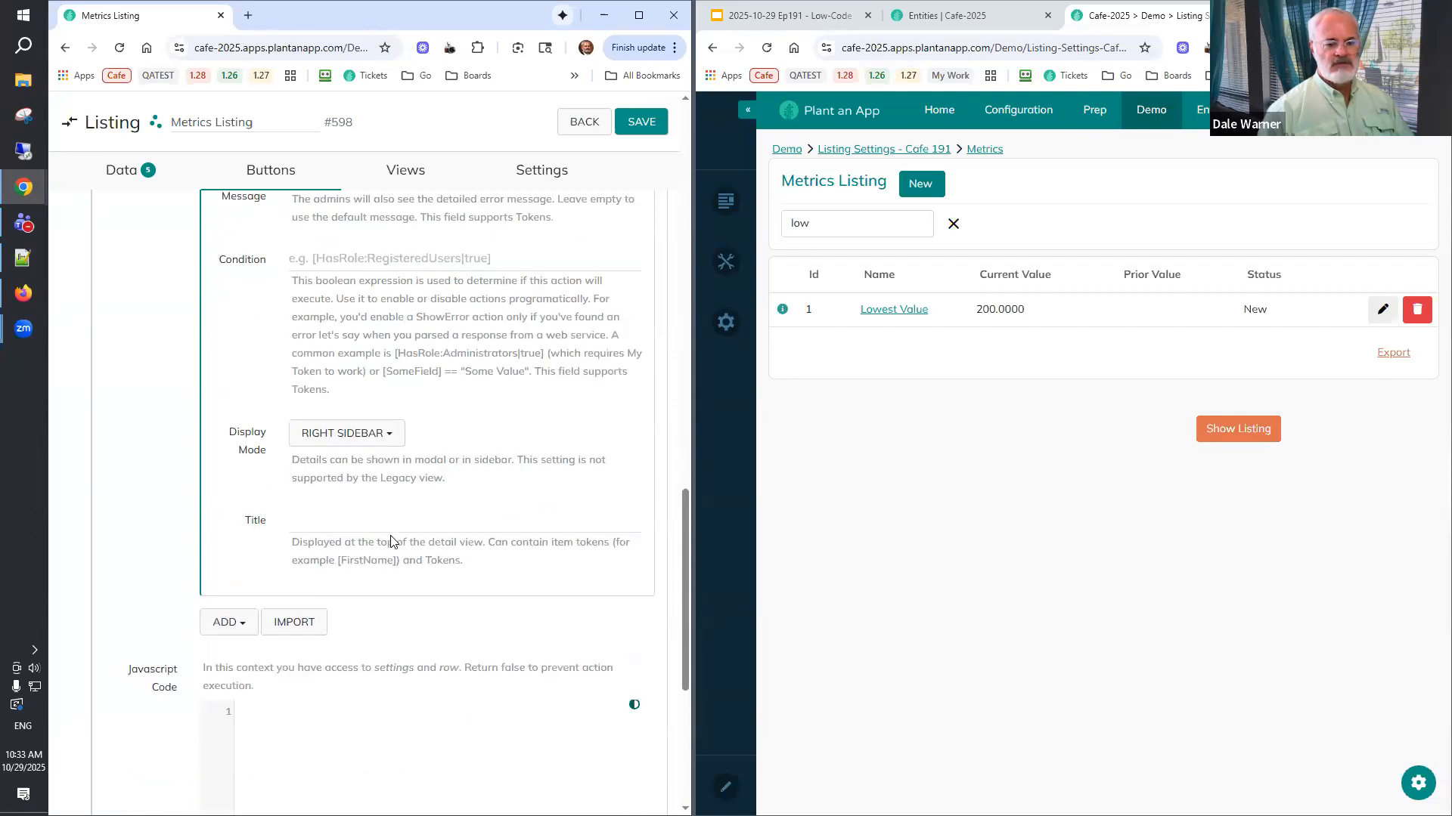
scroll(391, 540, down, 2)
click(357, 429)
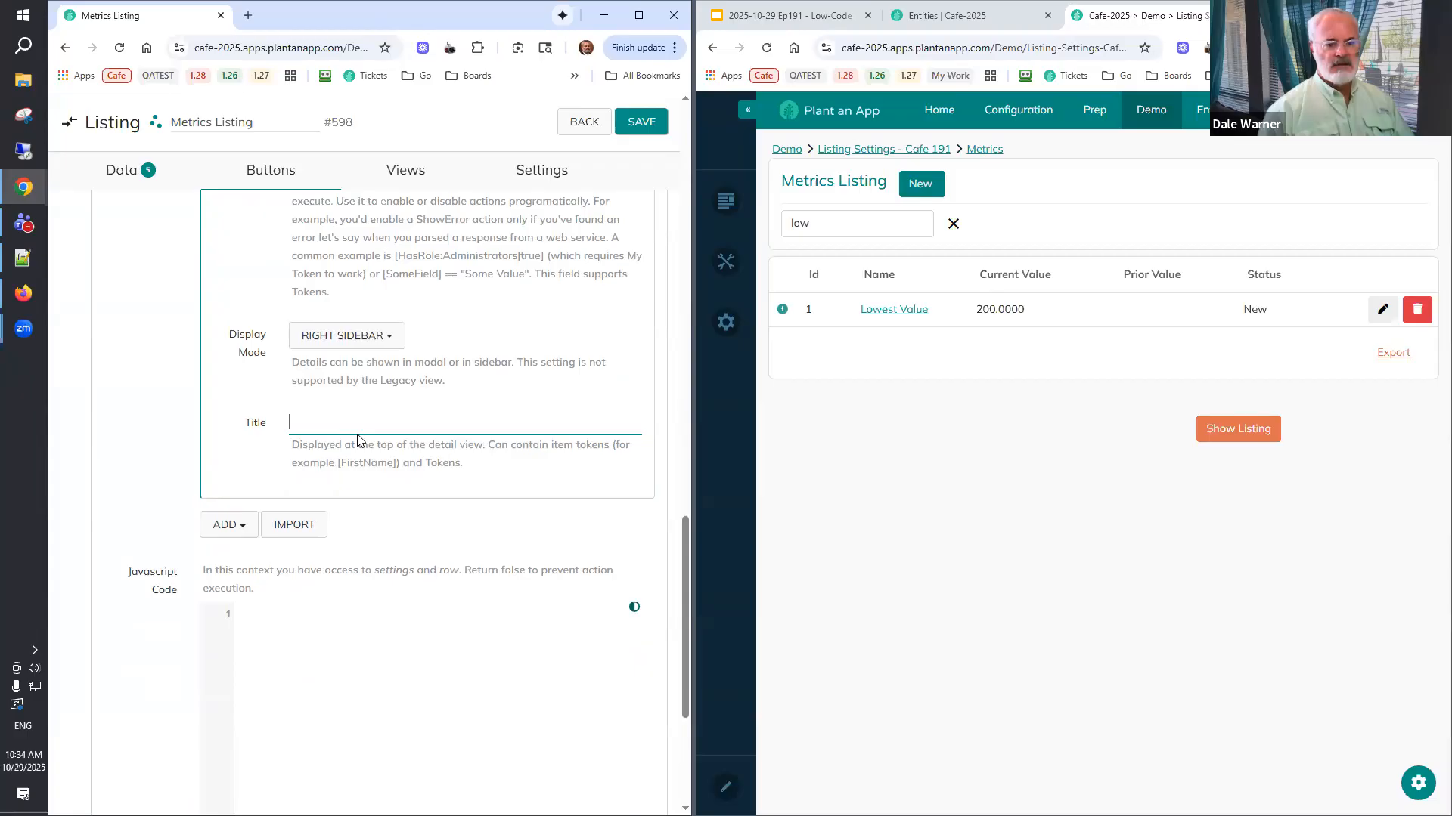
text(Information)
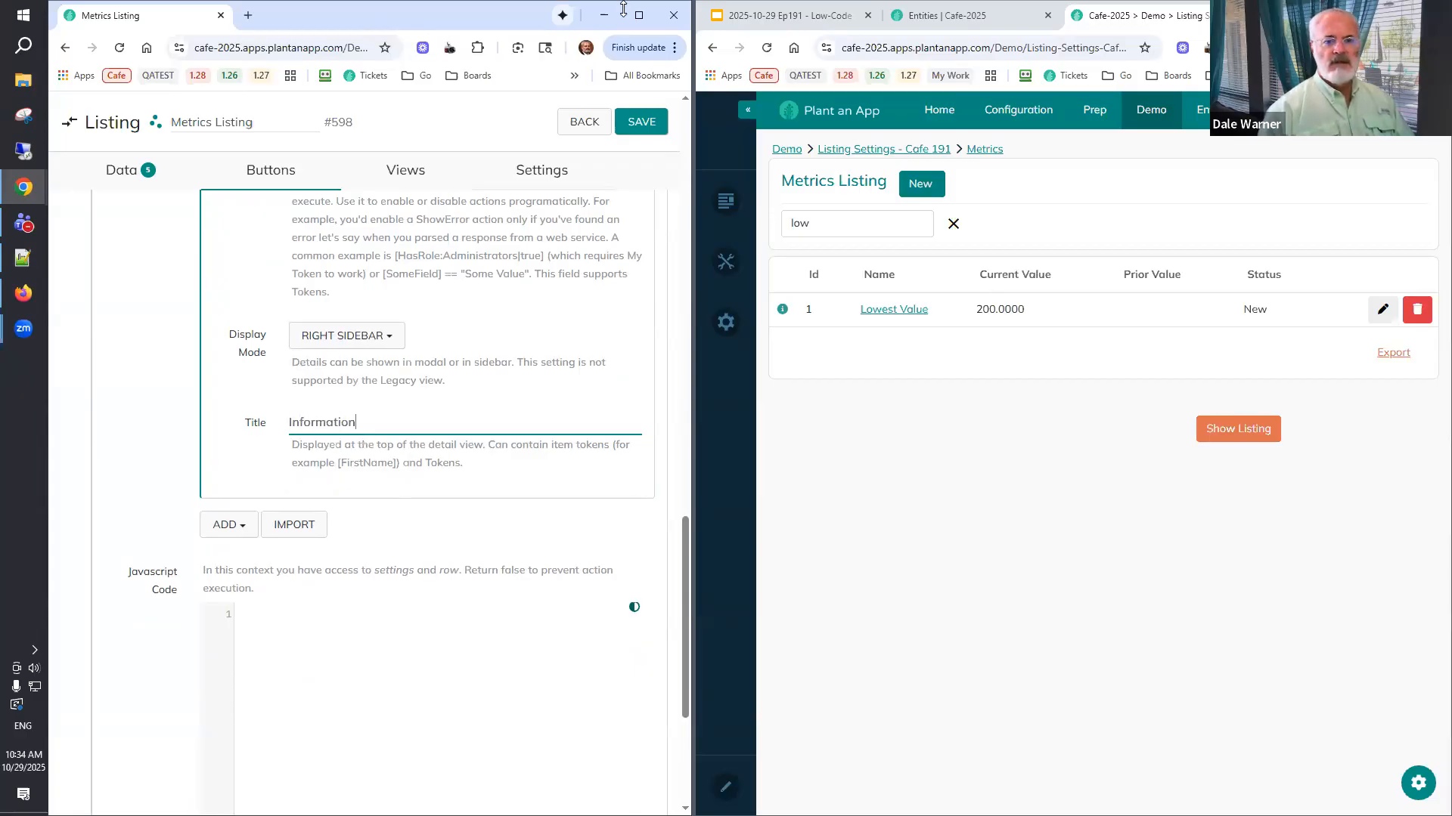
Collapse the Detail View action and add a Custom Detail View action to the Row Info button.
click(638, 15)
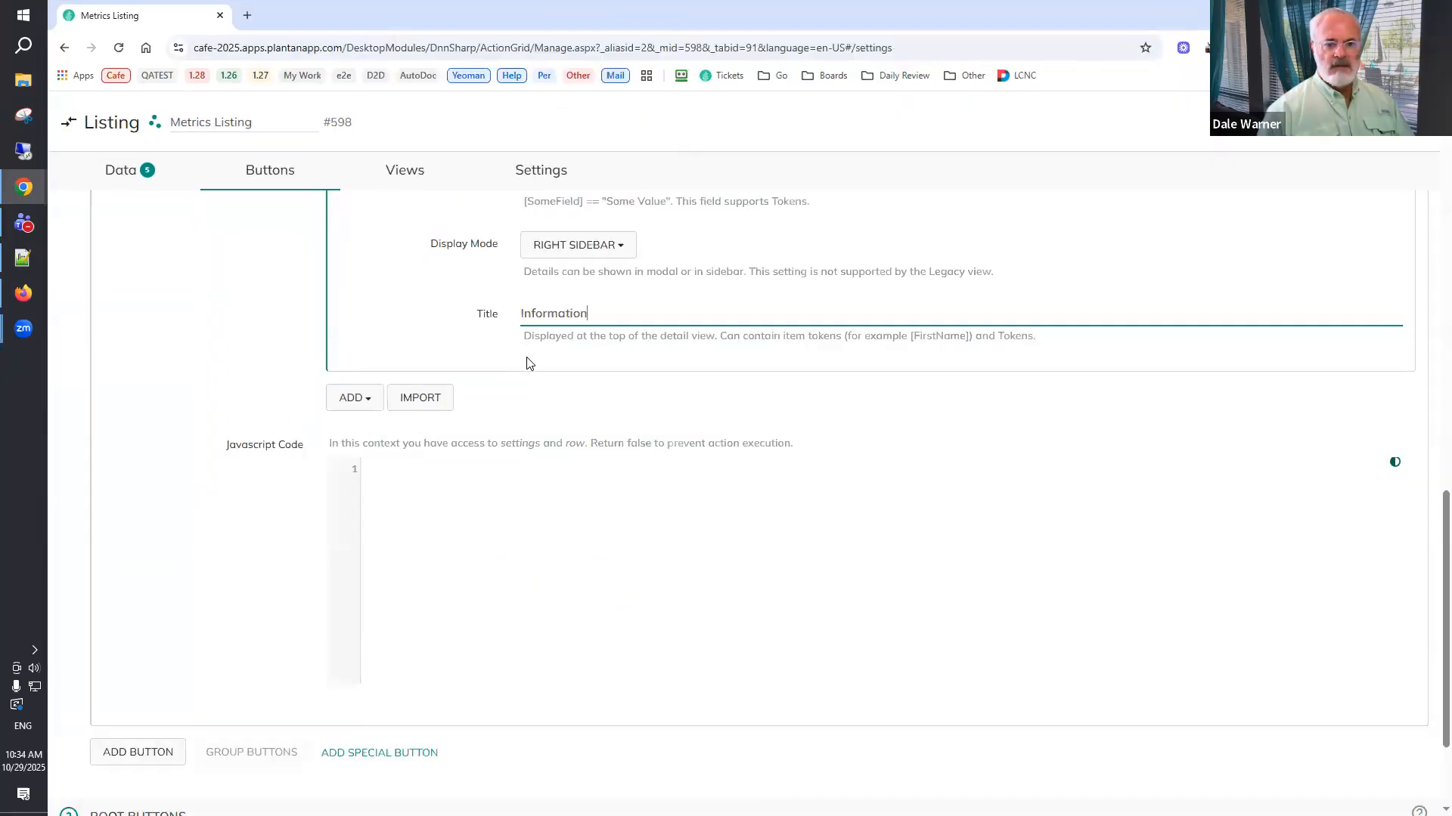
scroll(529, 364, up, 5)
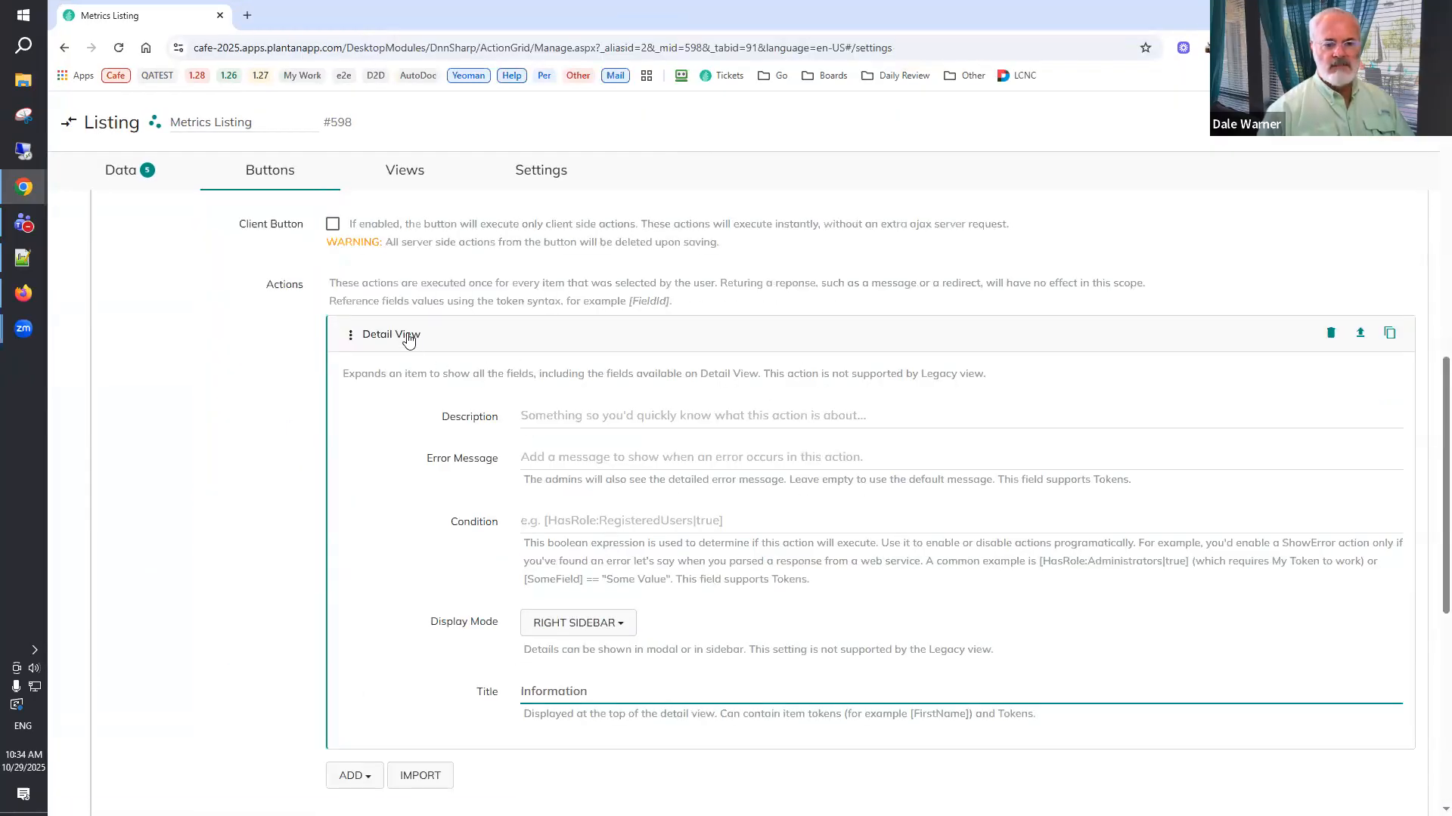
click(406, 335)
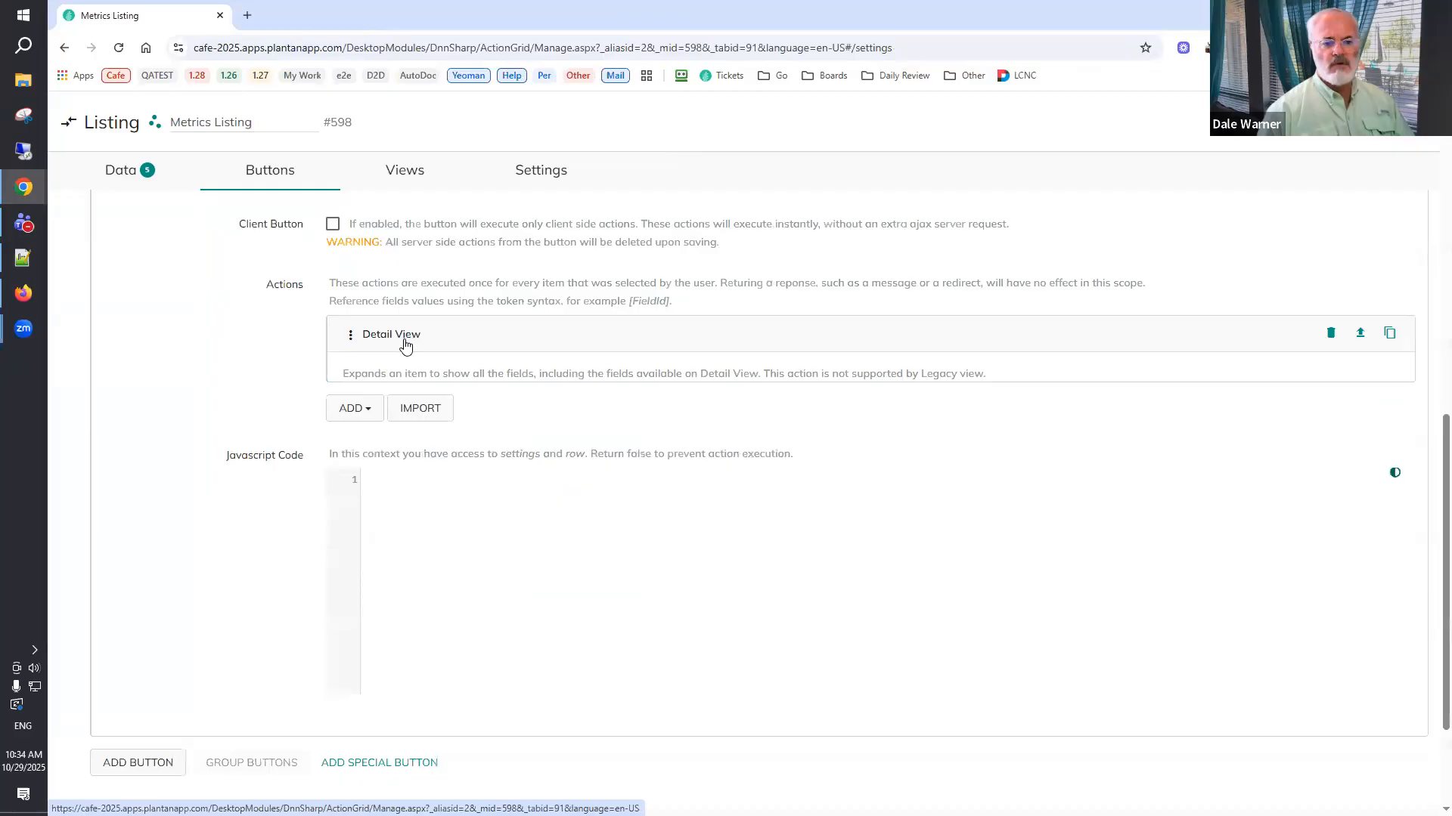
click(352, 379)
text(custom detail)
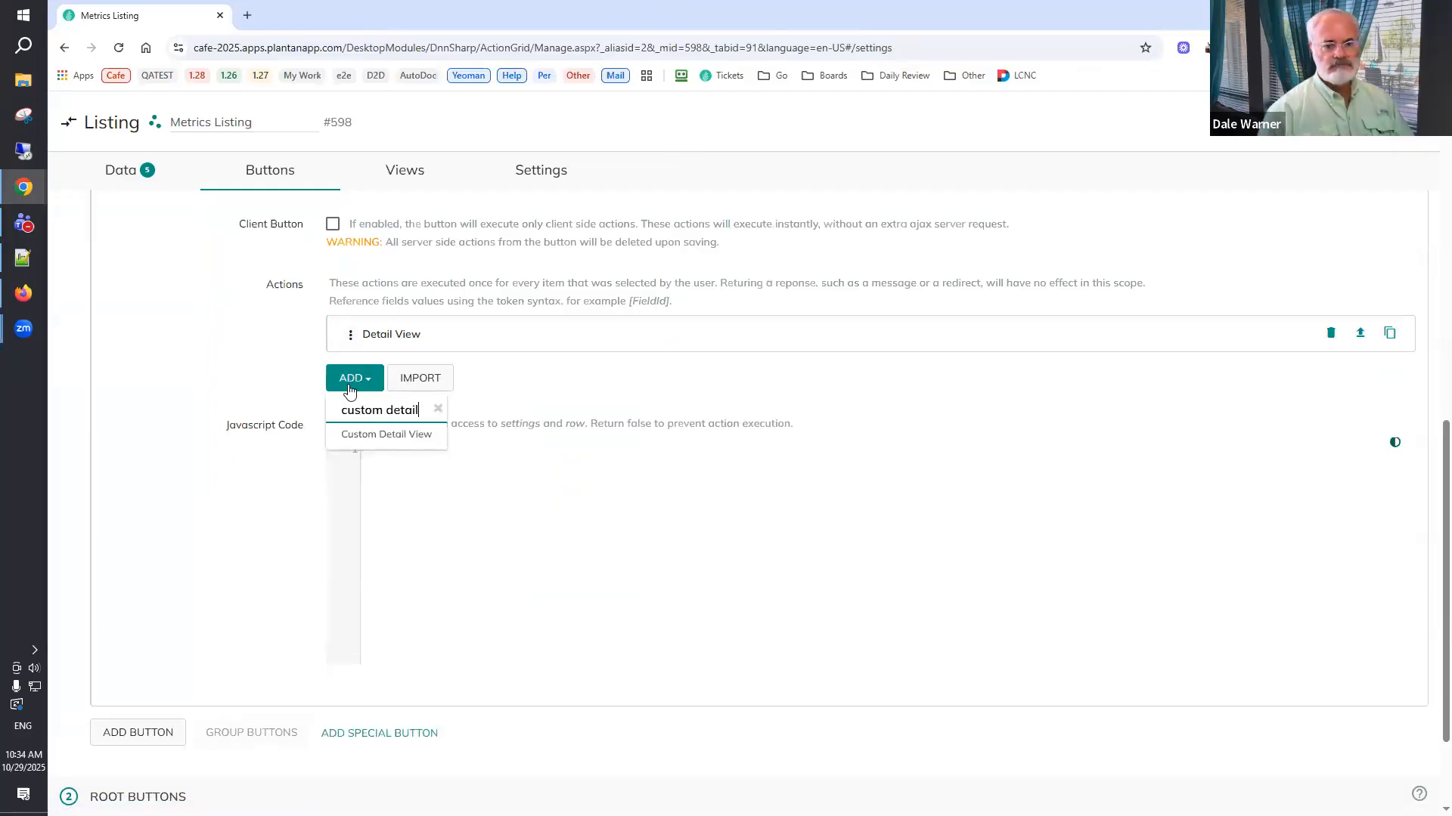
key(Return)
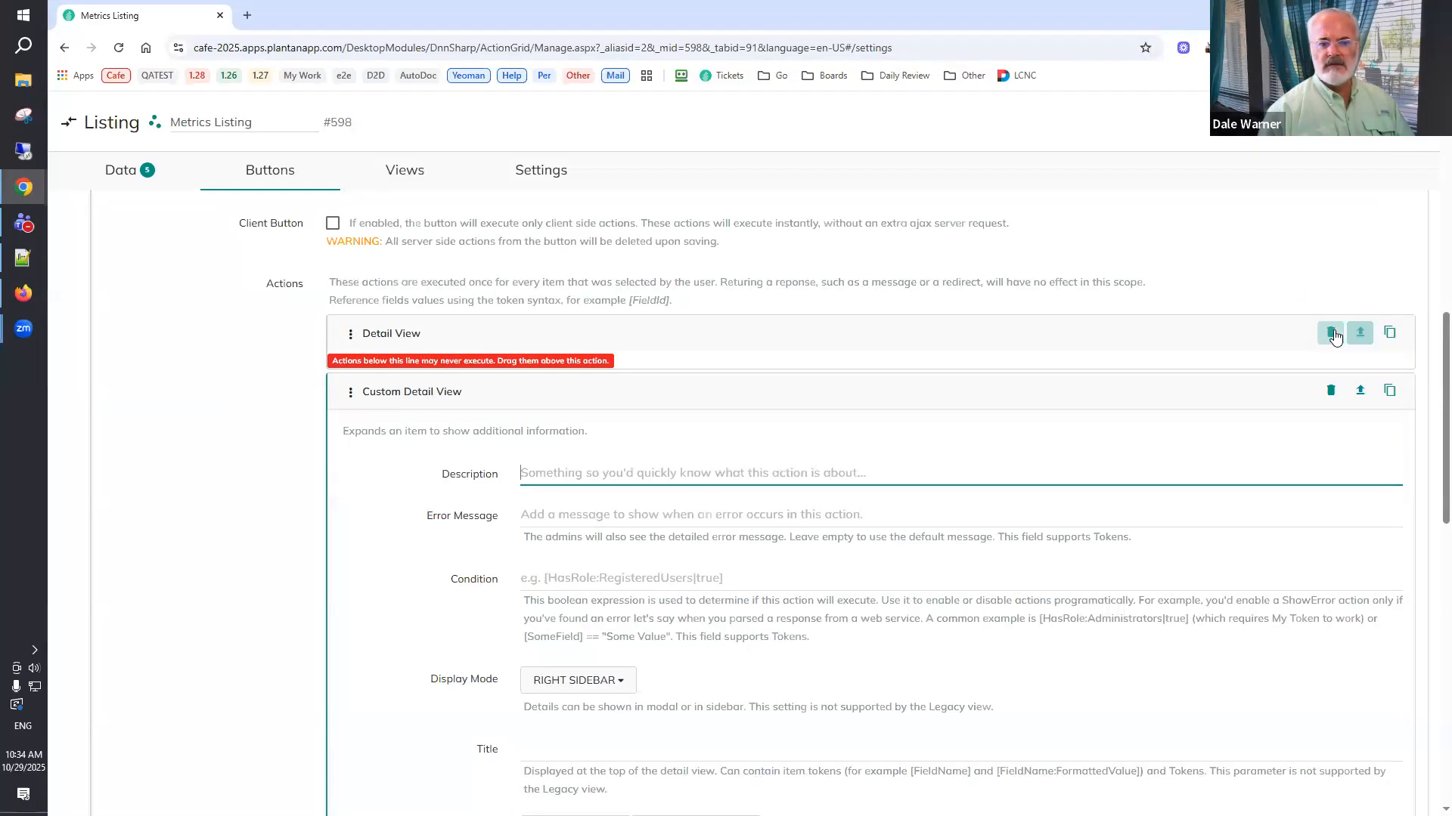
Set the Custom Detail View template to "Row created on [CreatedDate], but the current unix time is [DateTime:Unix]" and save the listing.
scroll(668, 573, down, 4)
click(664, 652)
text(Row created on [CreatedDate], but the current unix time is [DateTime:Unix])
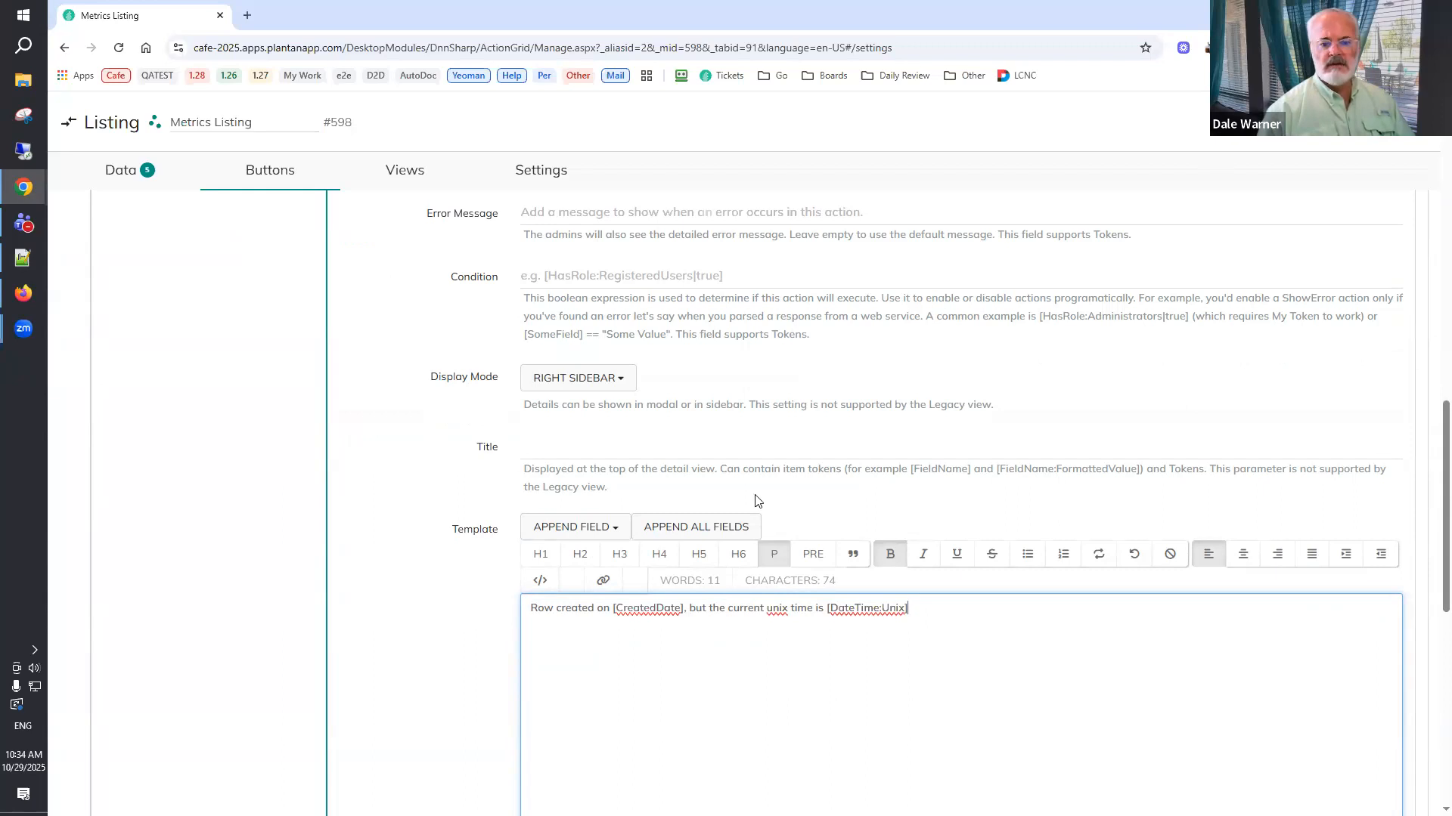
key(super+Left)
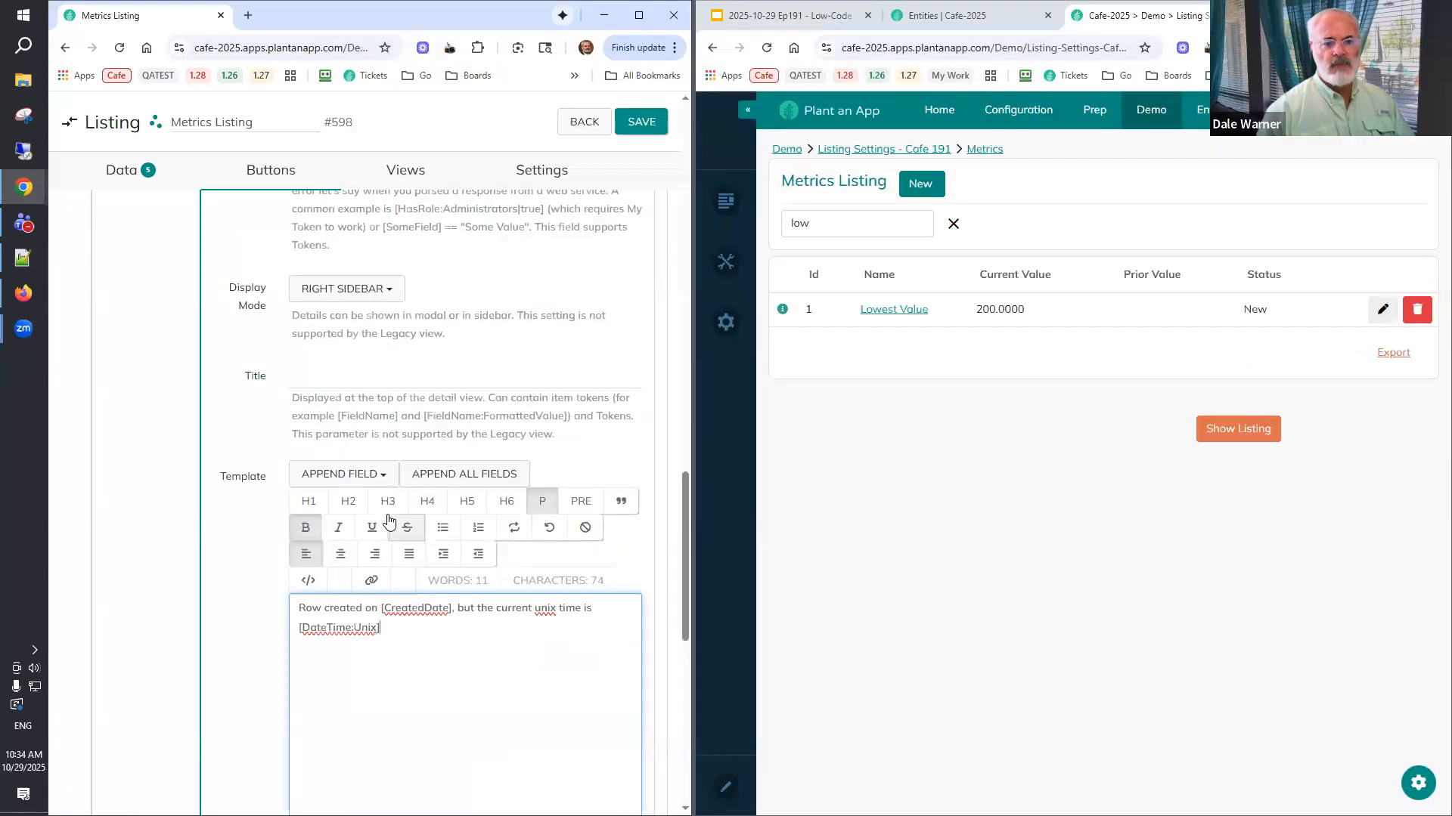
scroll(386, 522, up, 5)
click(640, 122)
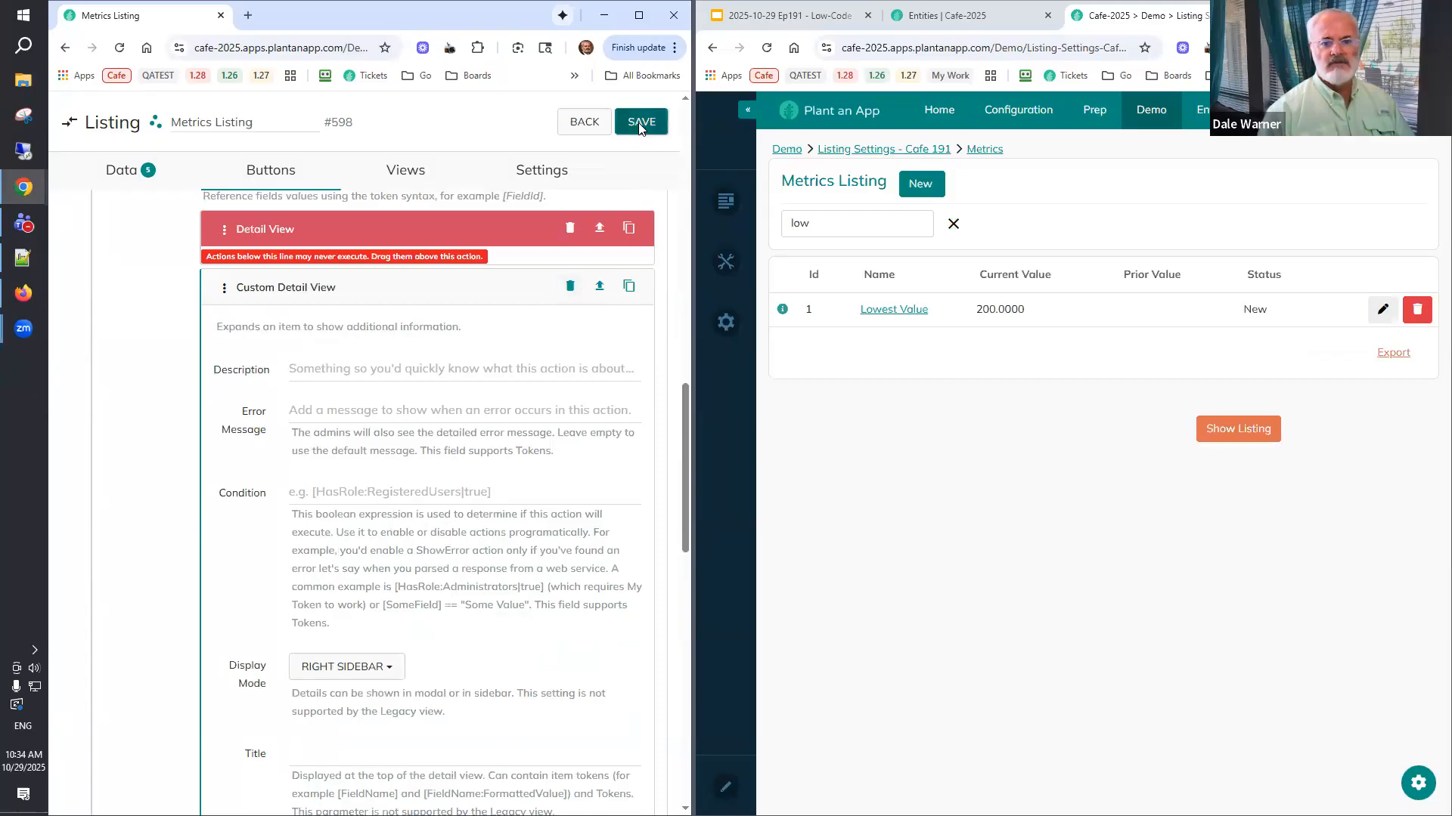
Reload the Metrics page and open the Lowest Value row's Row Info sidebar several times, closing it each time, to compare its unix time.
click(767, 48)
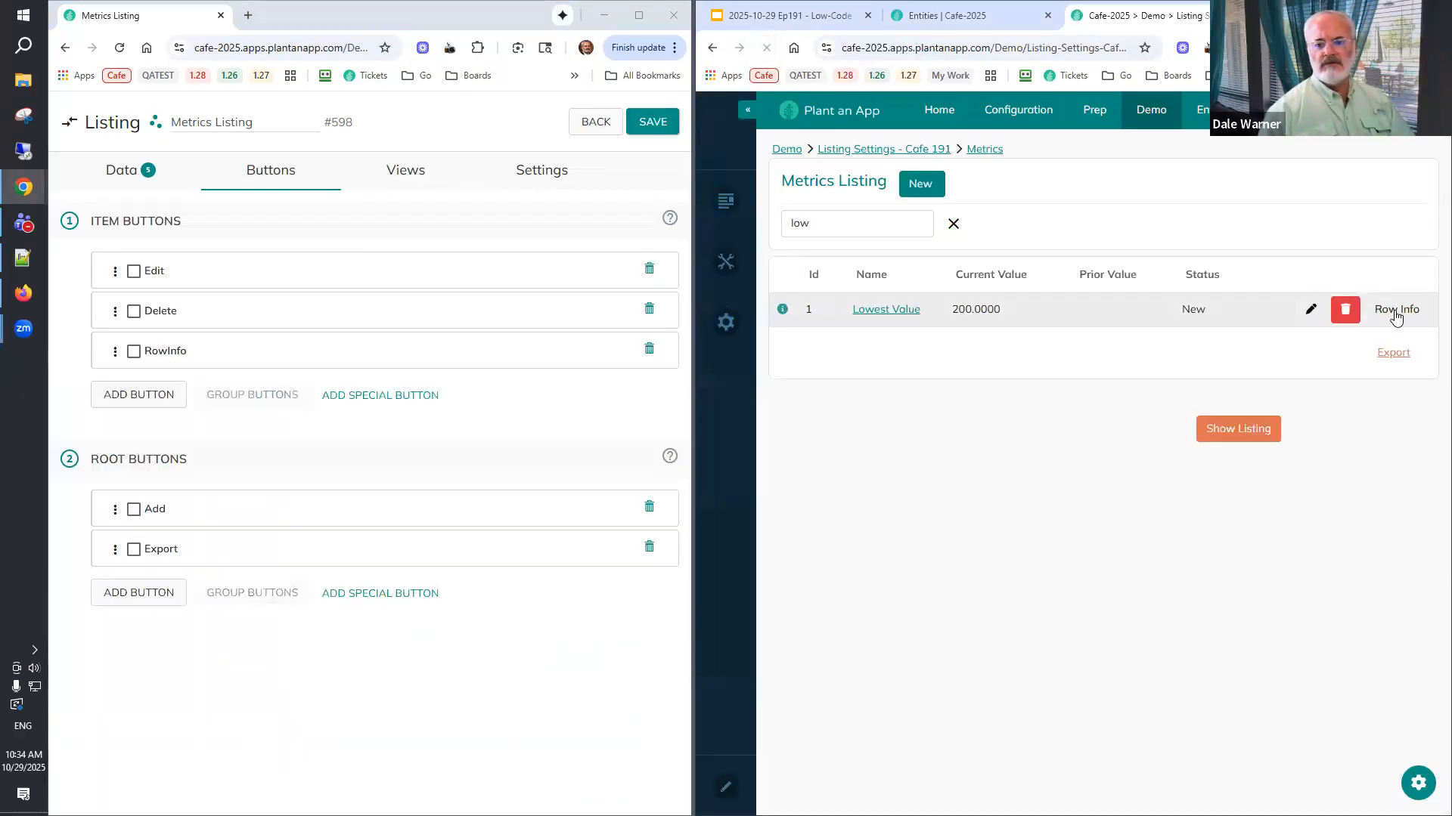
click(1396, 316)
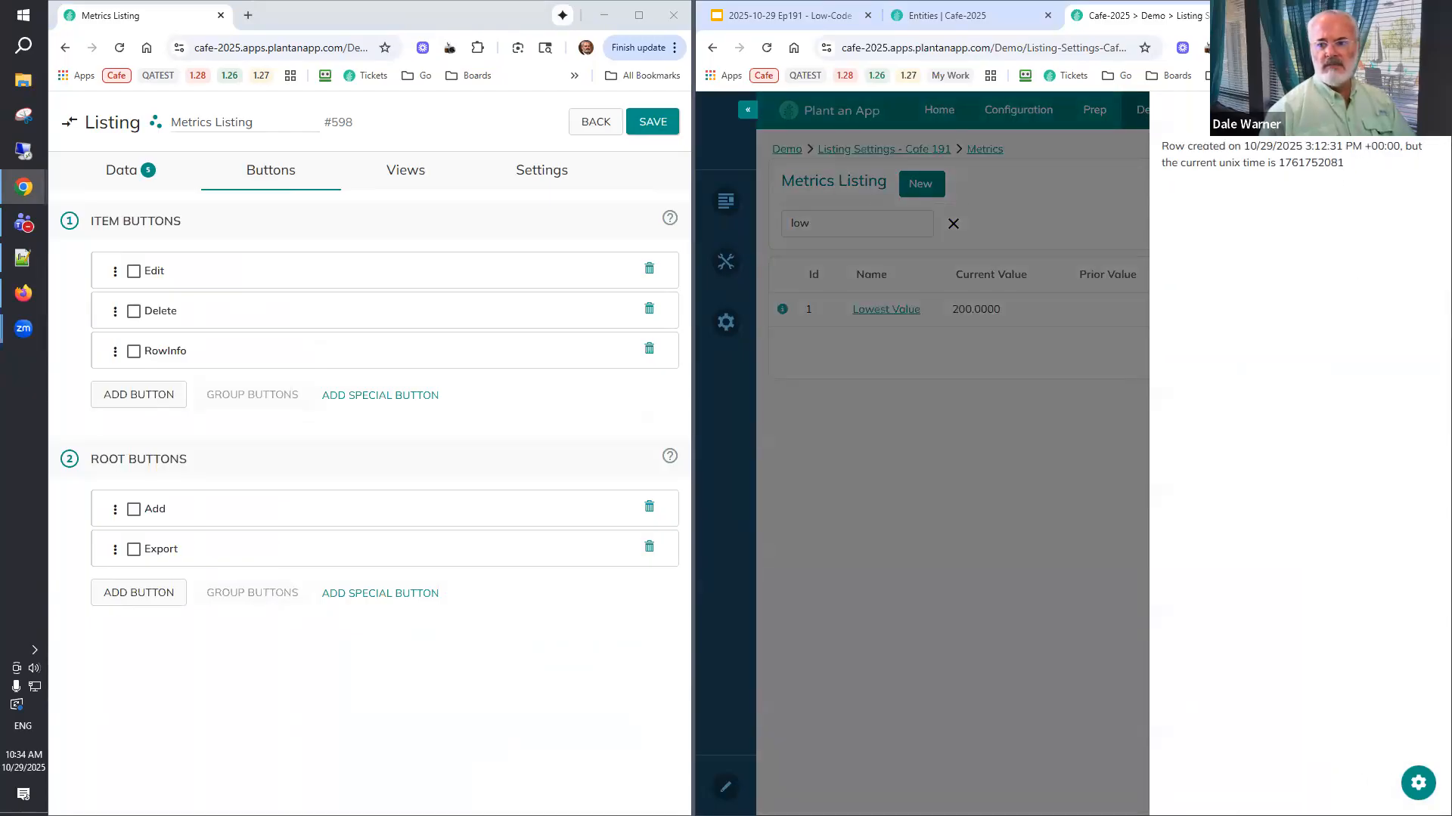
click(1429, 148)
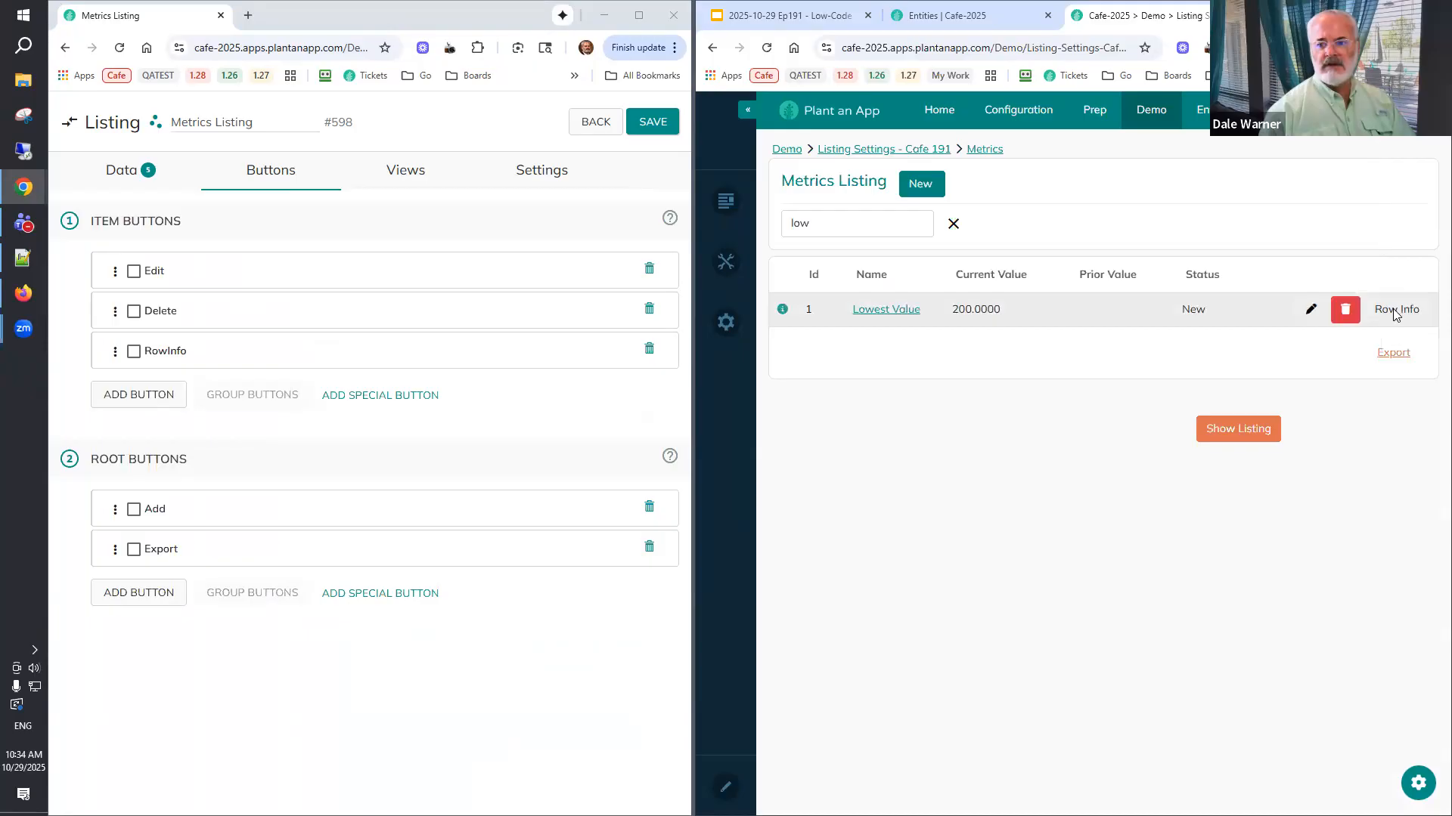
click(1396, 311)
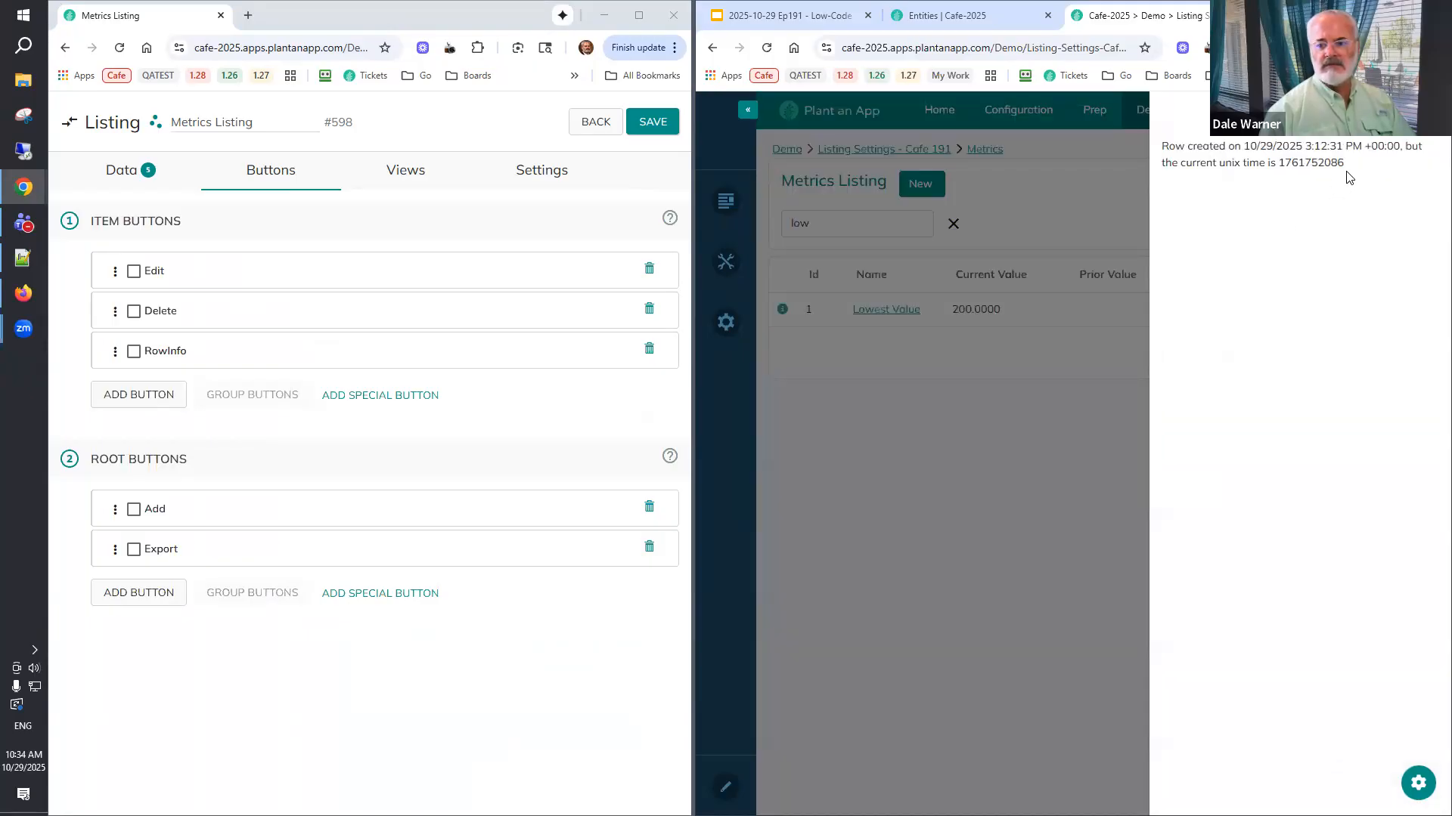
click(1429, 148)
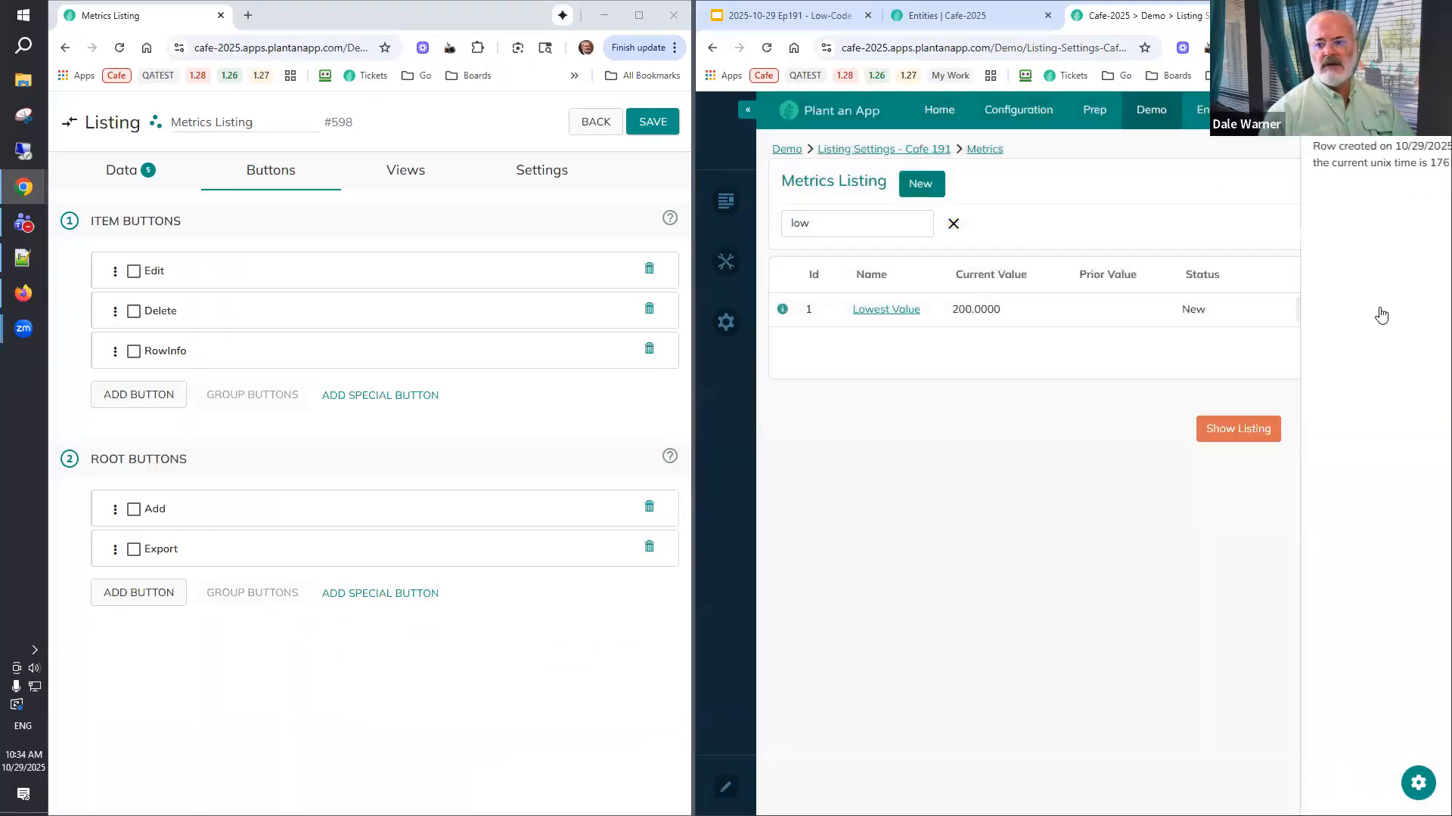
click(1396, 311)
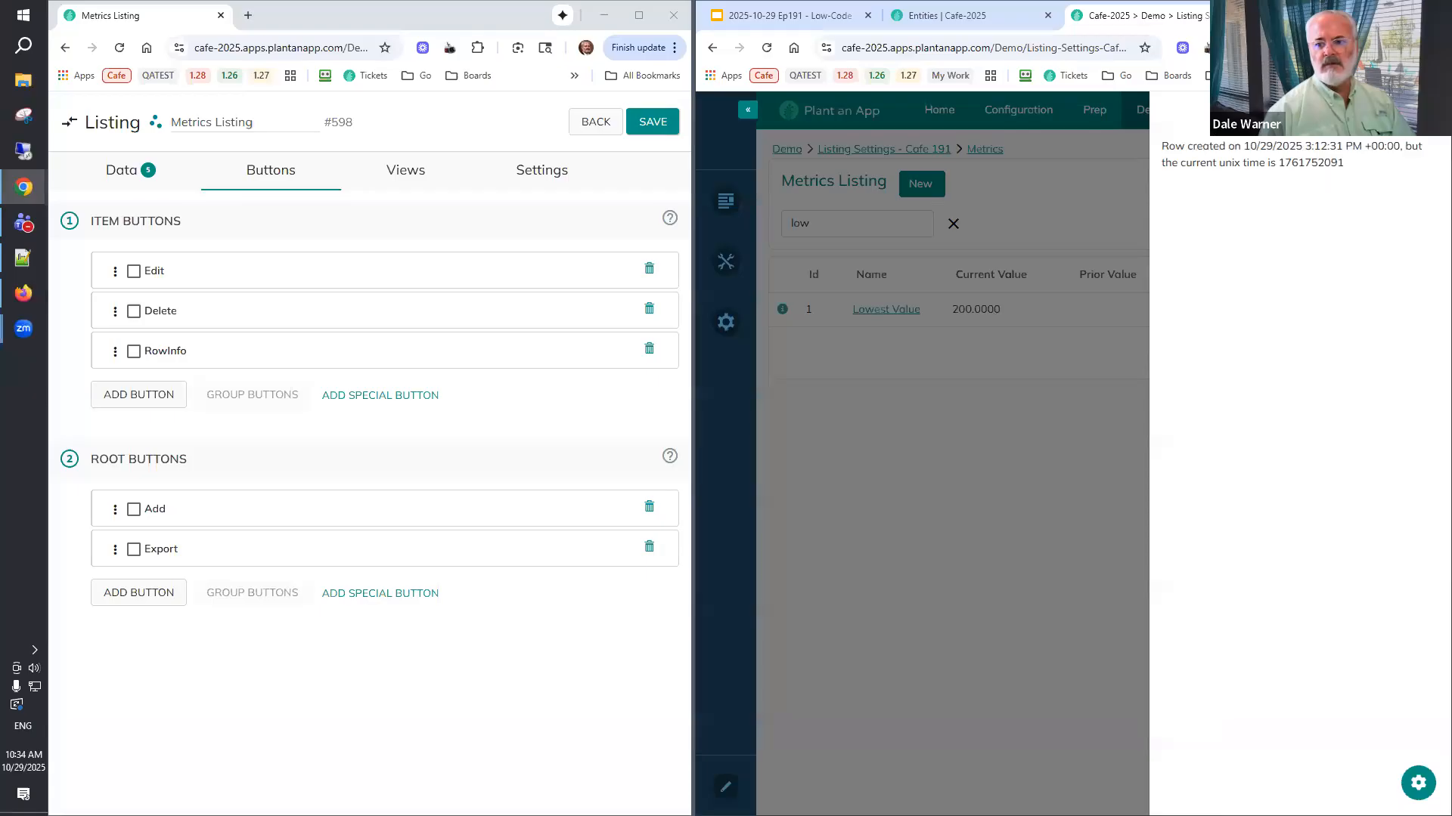
click(1429, 148)
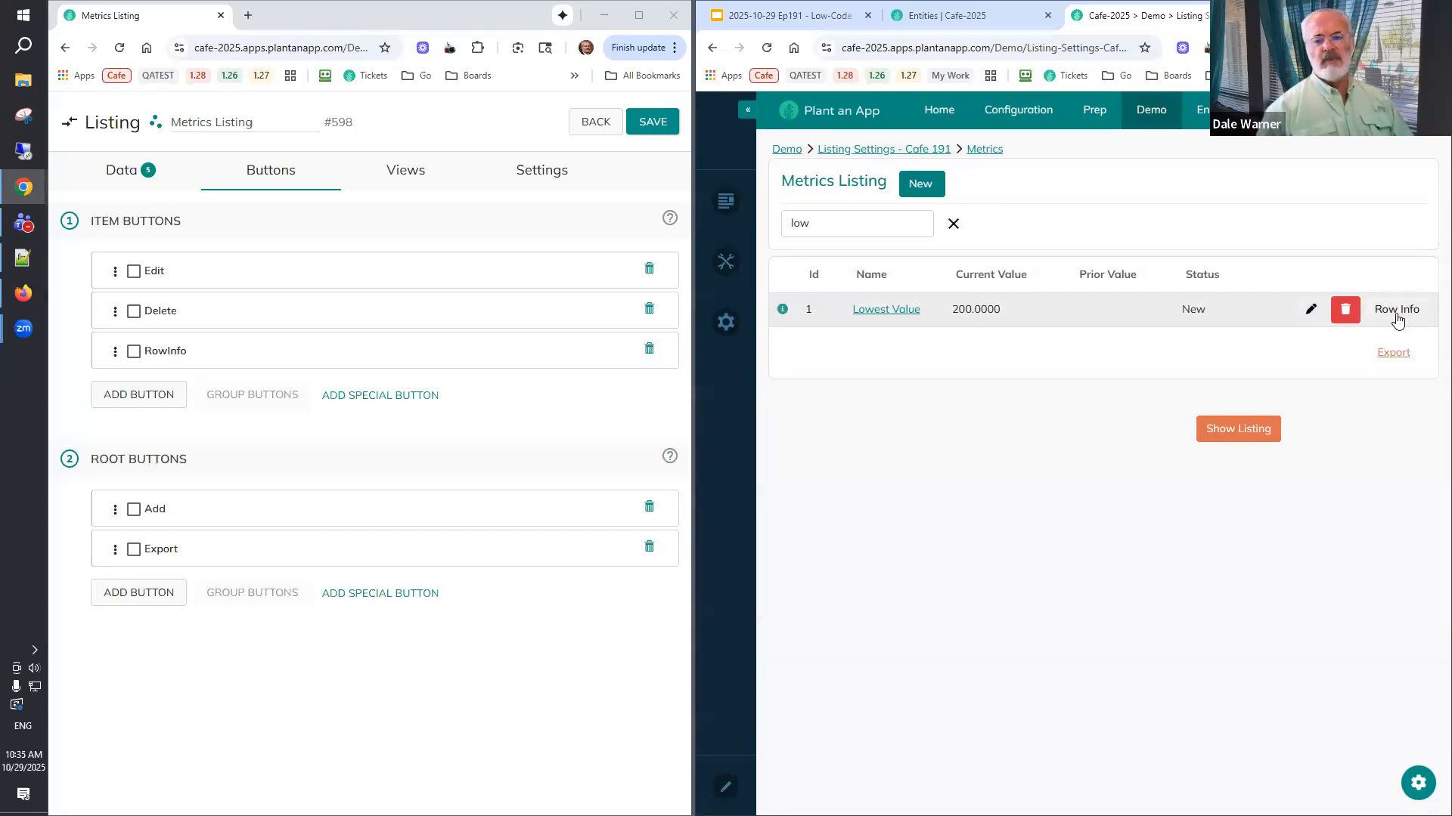
click(782, 309)
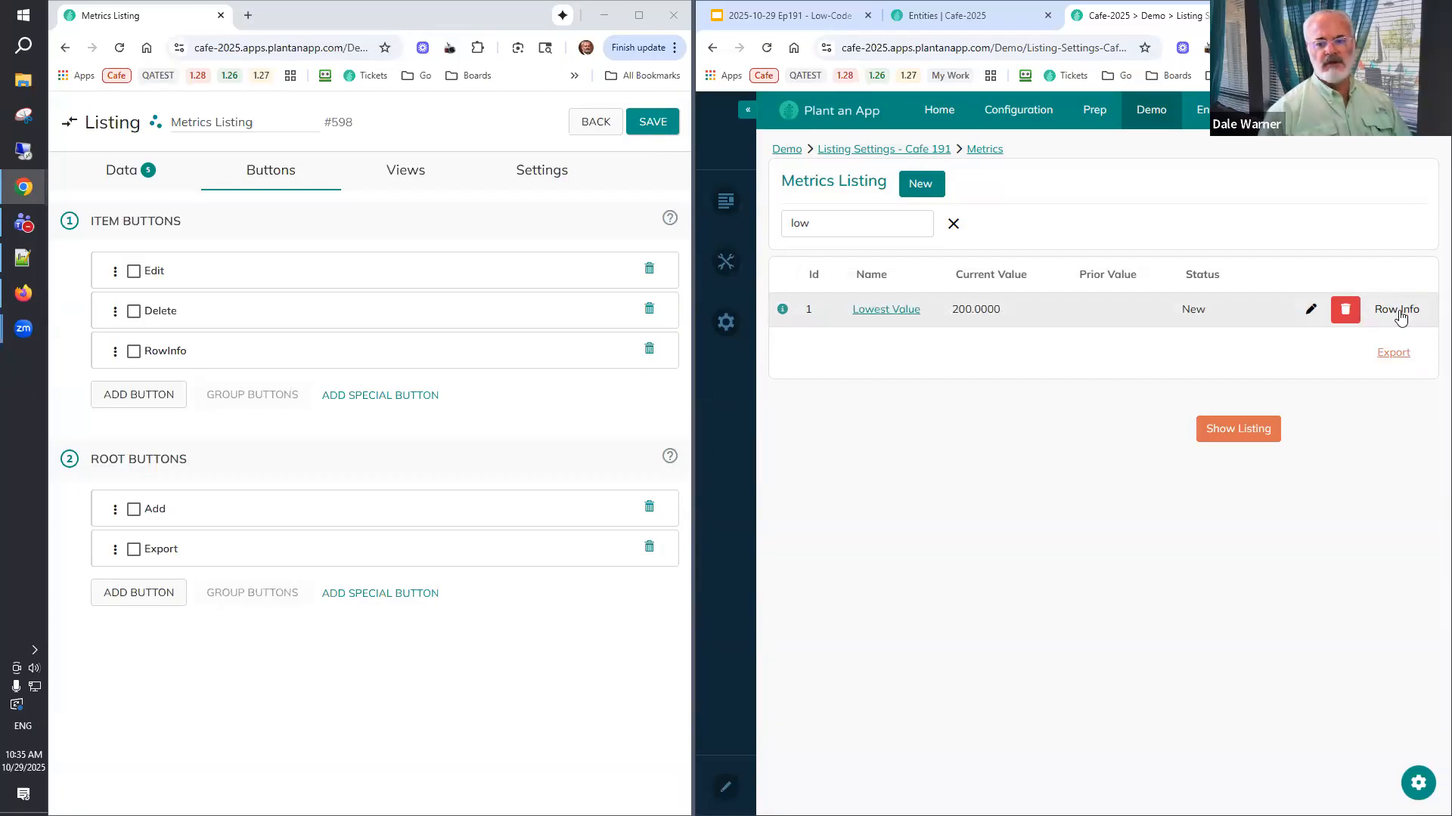
Disable the row tooltip in the Metrics Listing settings and save the listing.
click(542, 171)
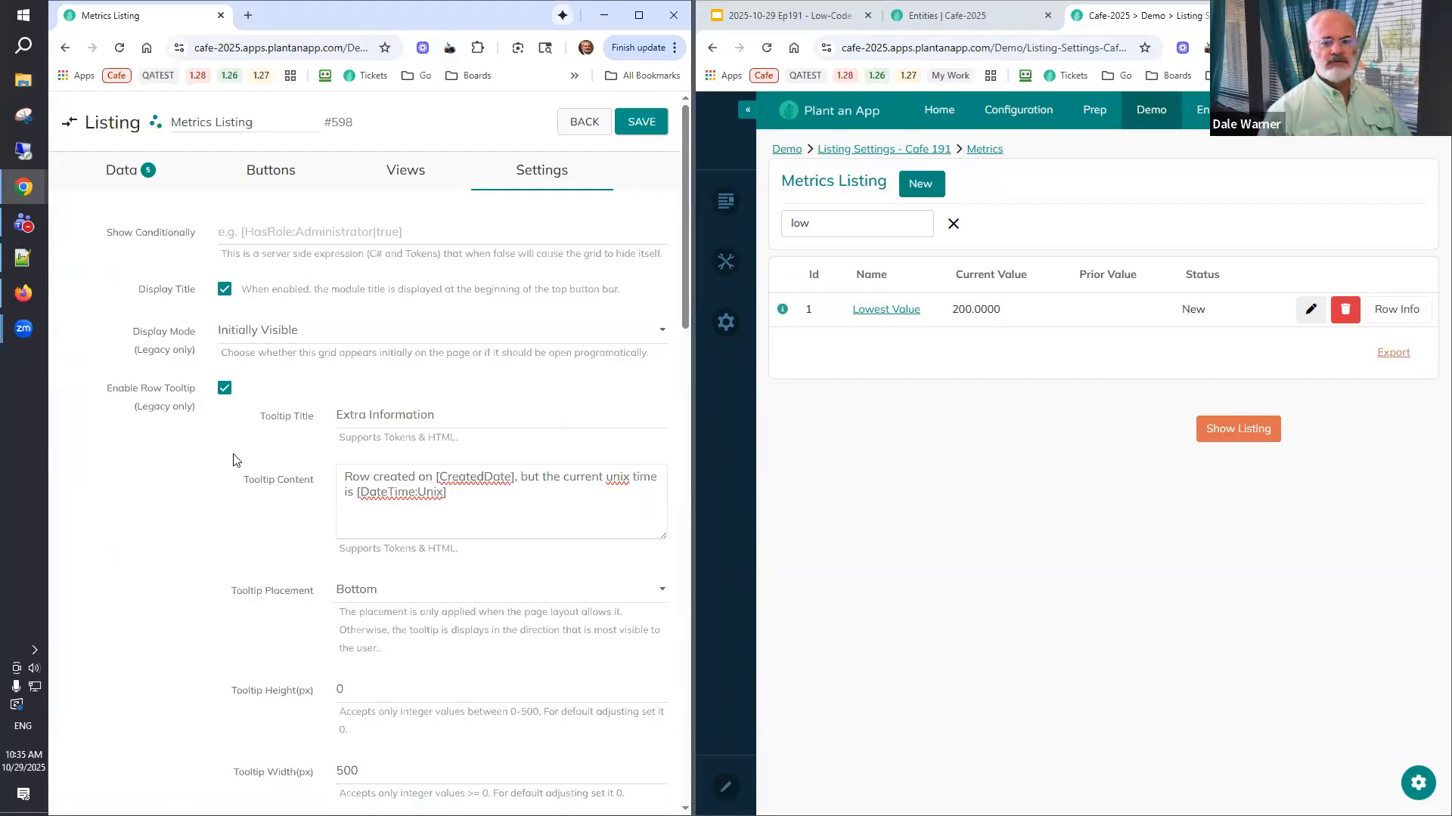
scroll(233, 466, down, 2)
scroll(233, 467, down, 3)
scroll(233, 476, down, 1)
scroll(231, 476, up, 3)
scroll(231, 475, up, 2)
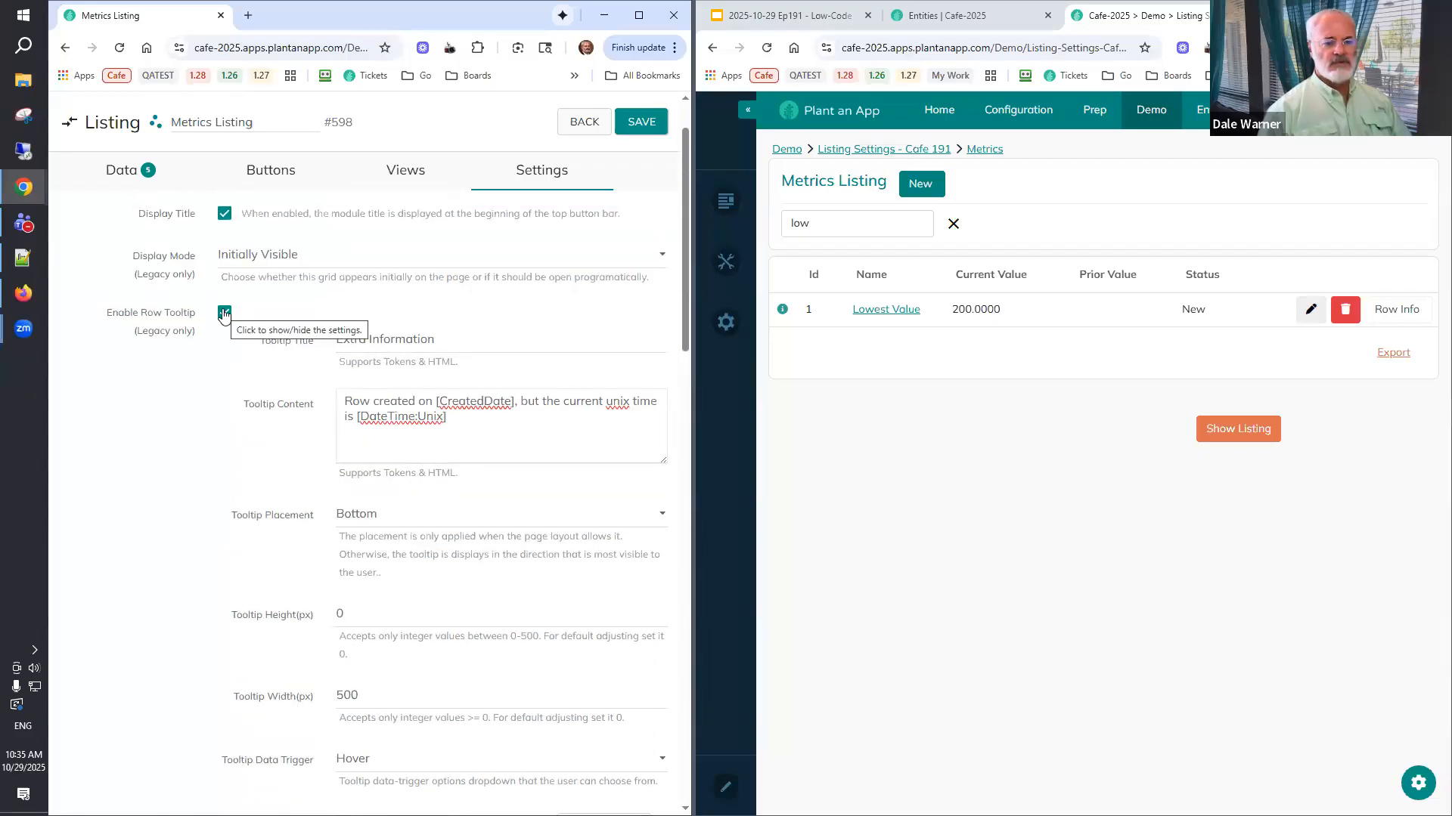
click(224, 312)
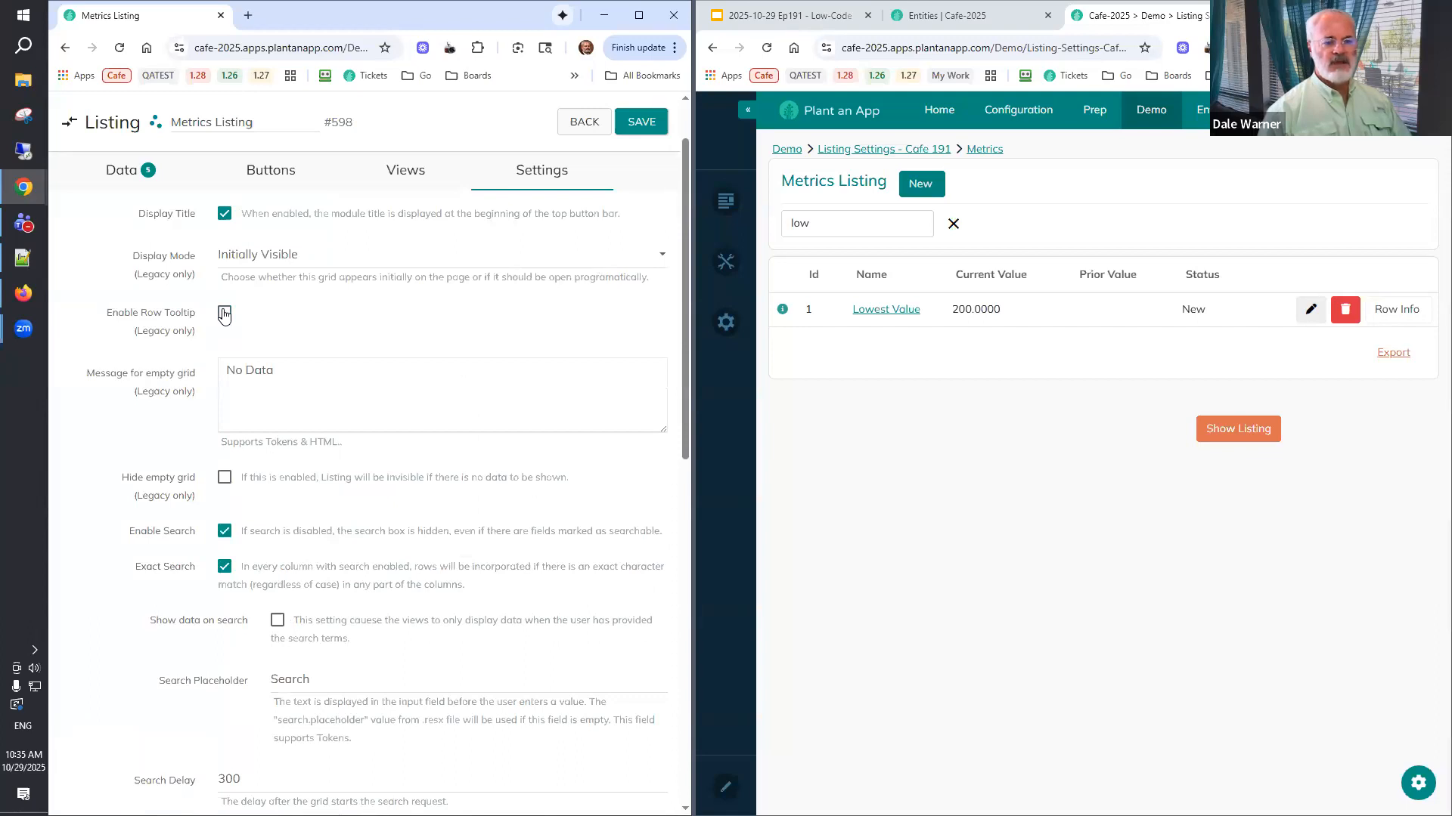
click(641, 122)
Set the Row Info item button's display condition to "false" and save the listing.
click(249, 178)
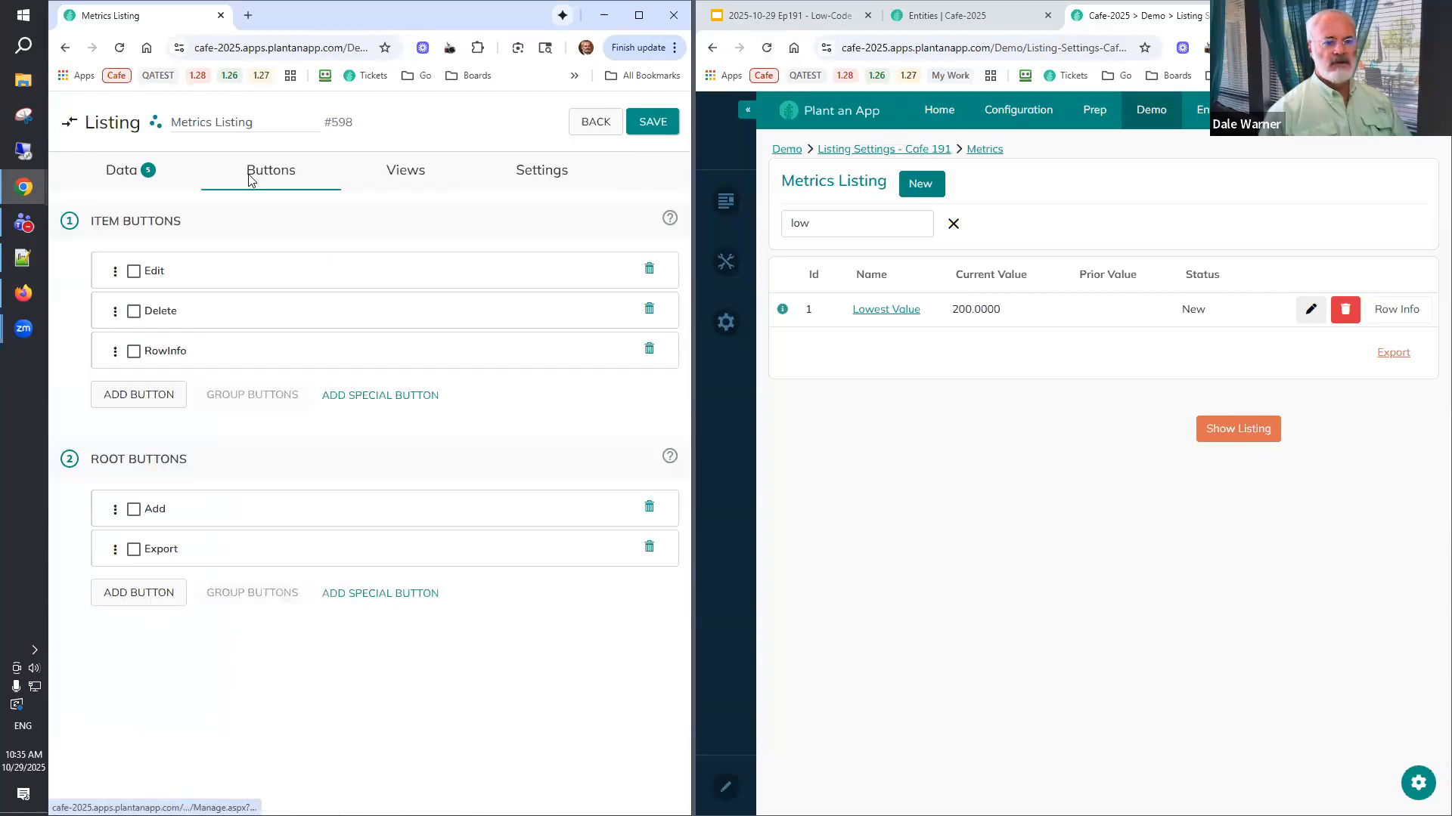
click(164, 352)
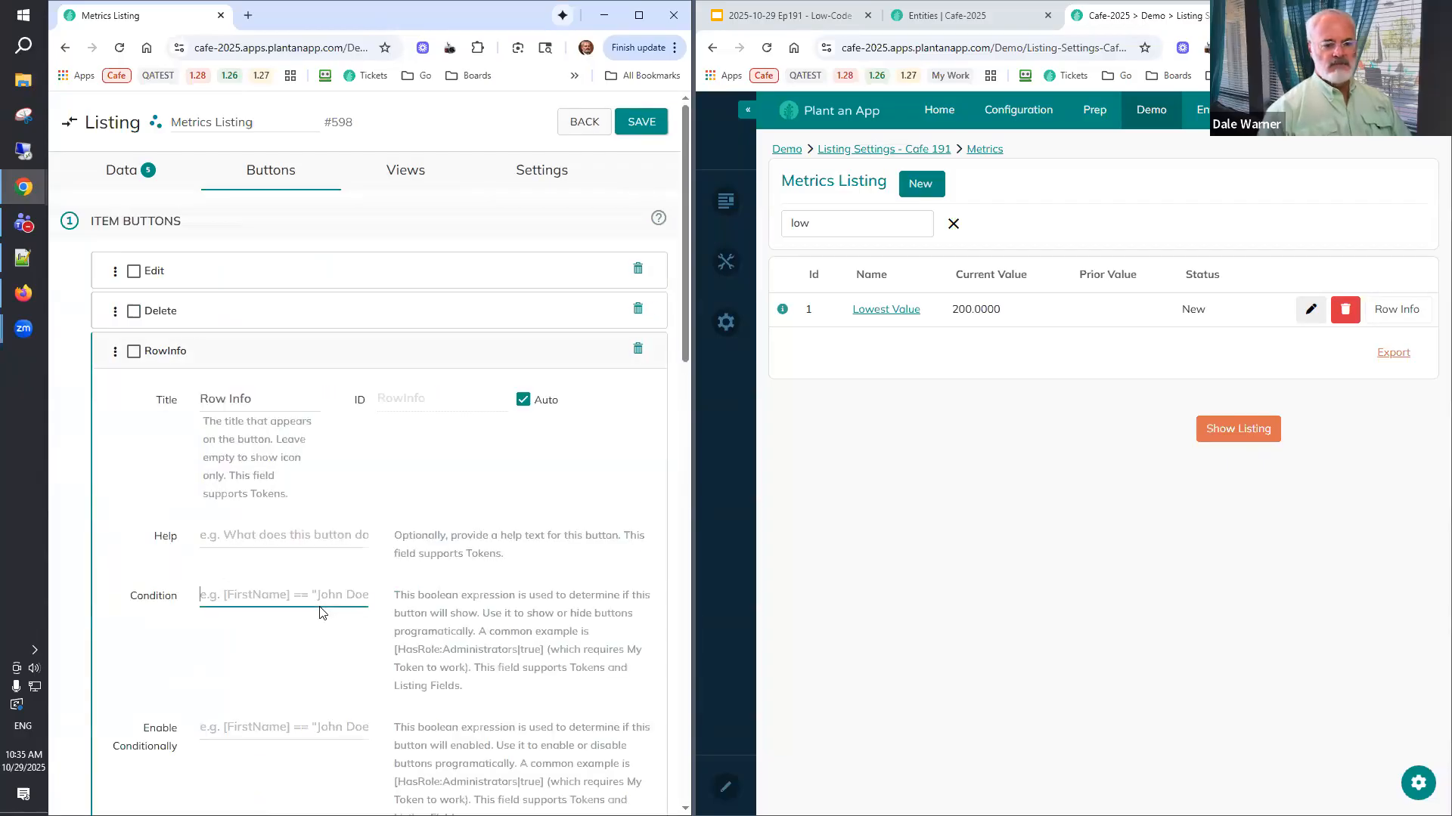
text(false)
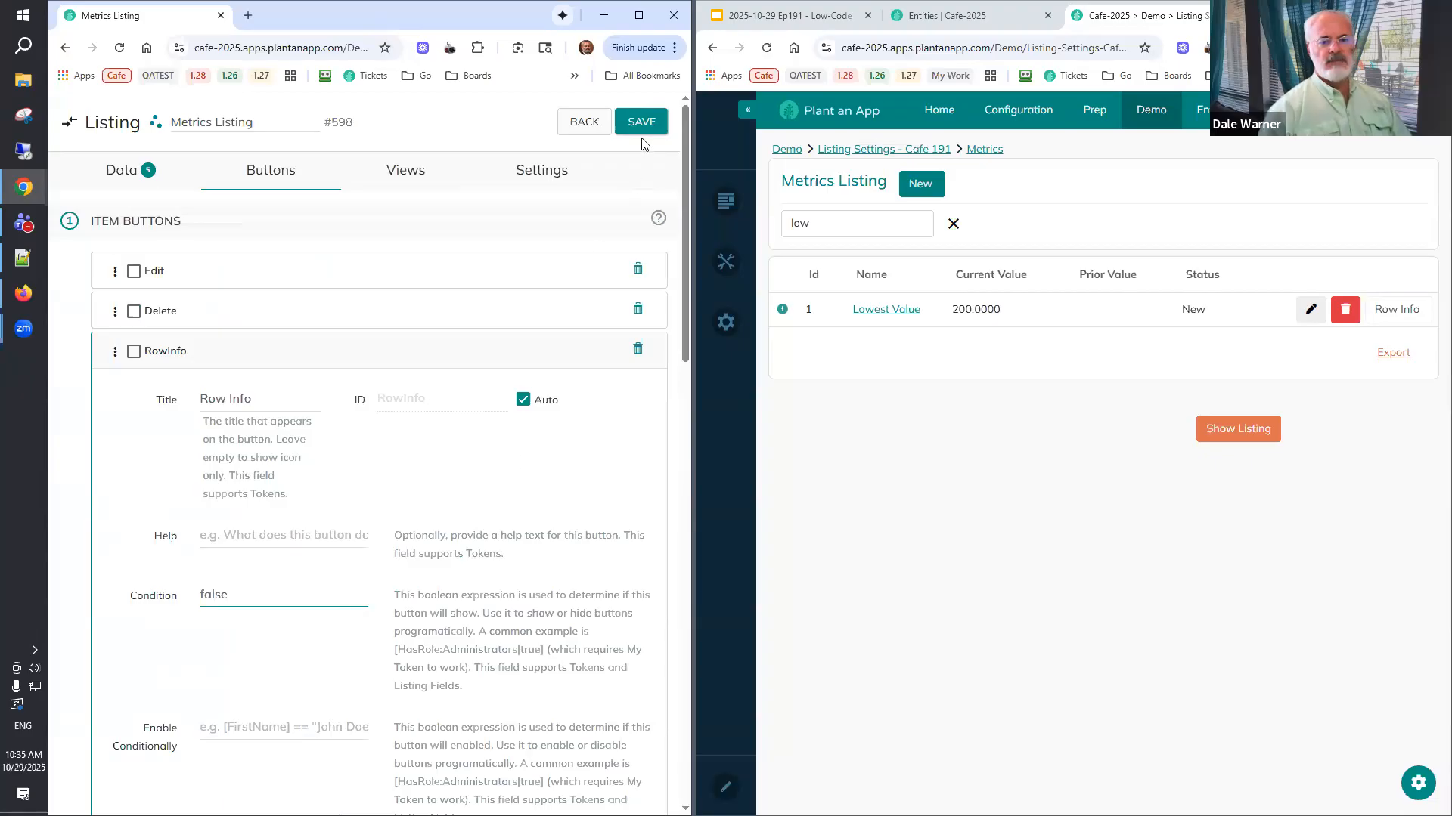
click(644, 124)
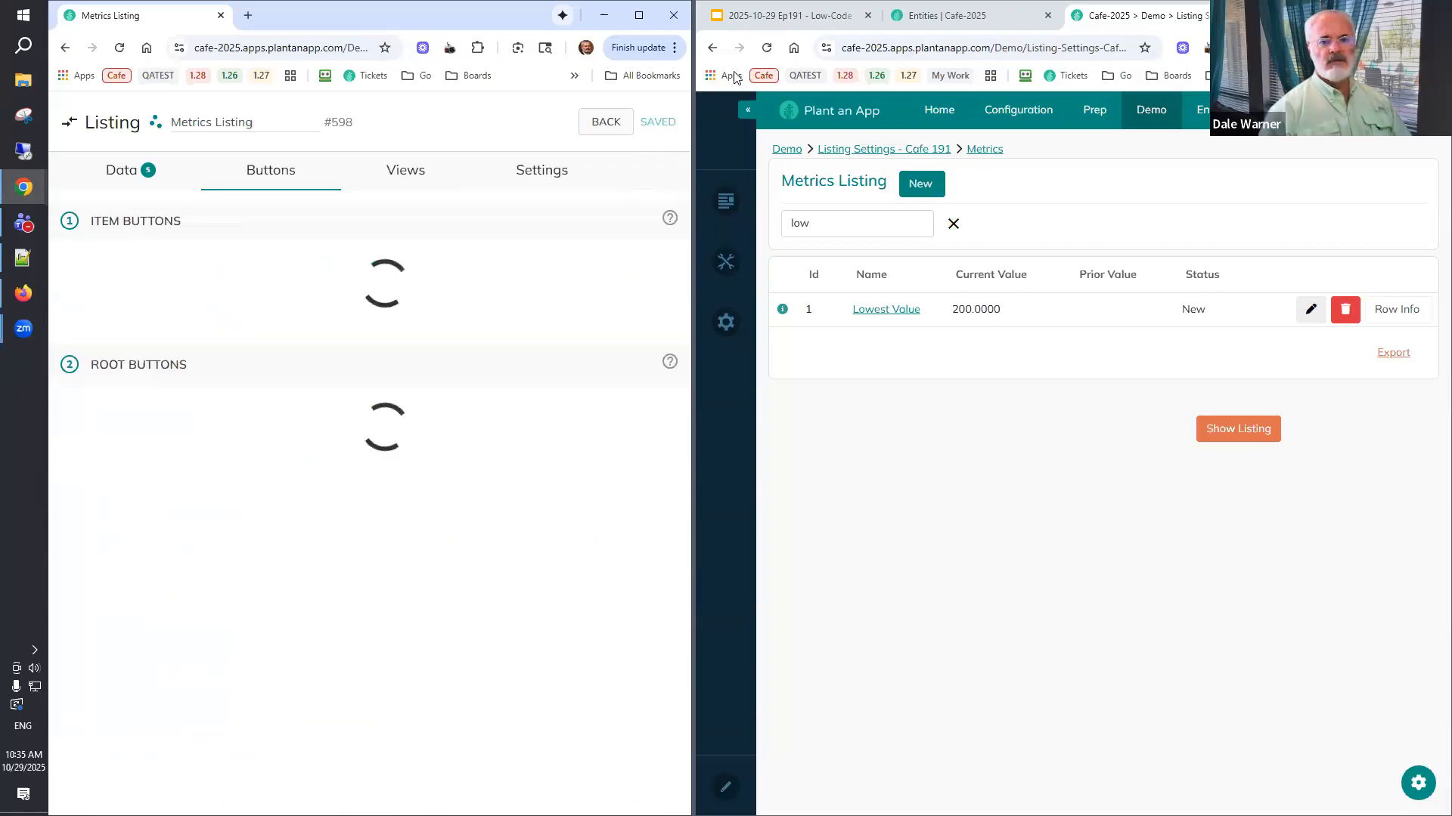
Reload the Metrics page, open the Metrics Listing's general settings and search the listing for "asdfa".
click(768, 52)
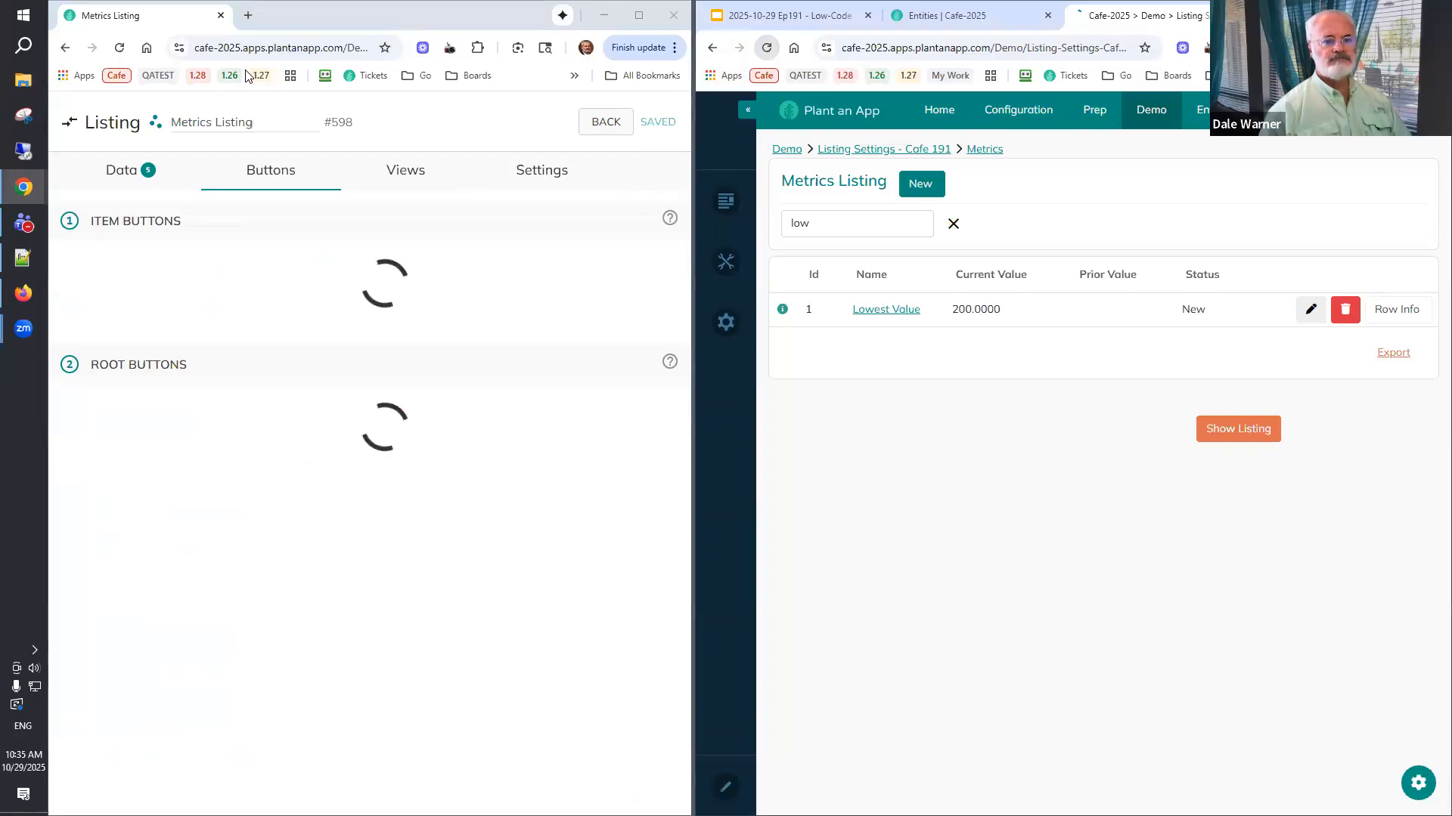
click(538, 169)
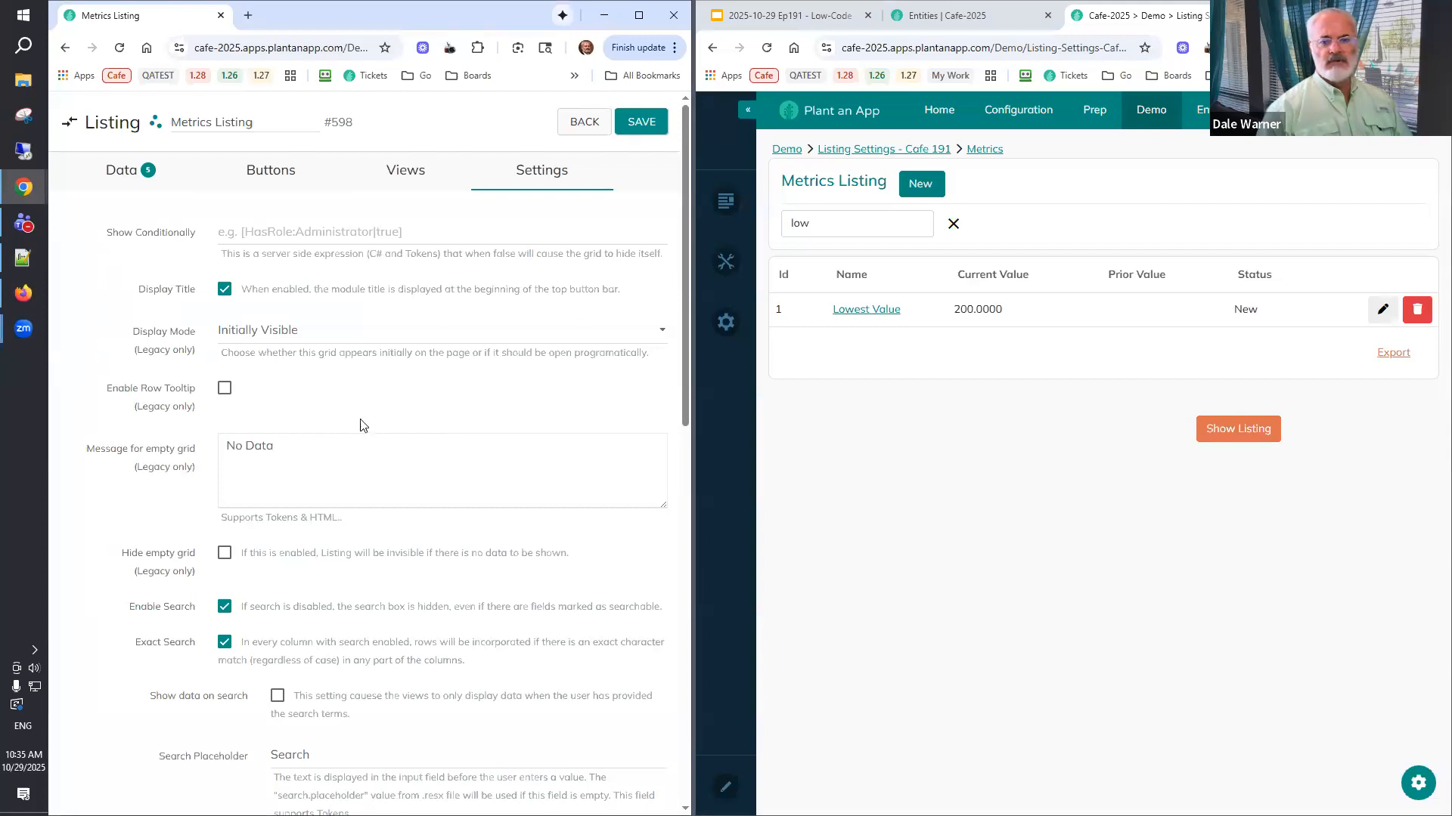
double_click(832, 223)
mouse_move(726, 261)
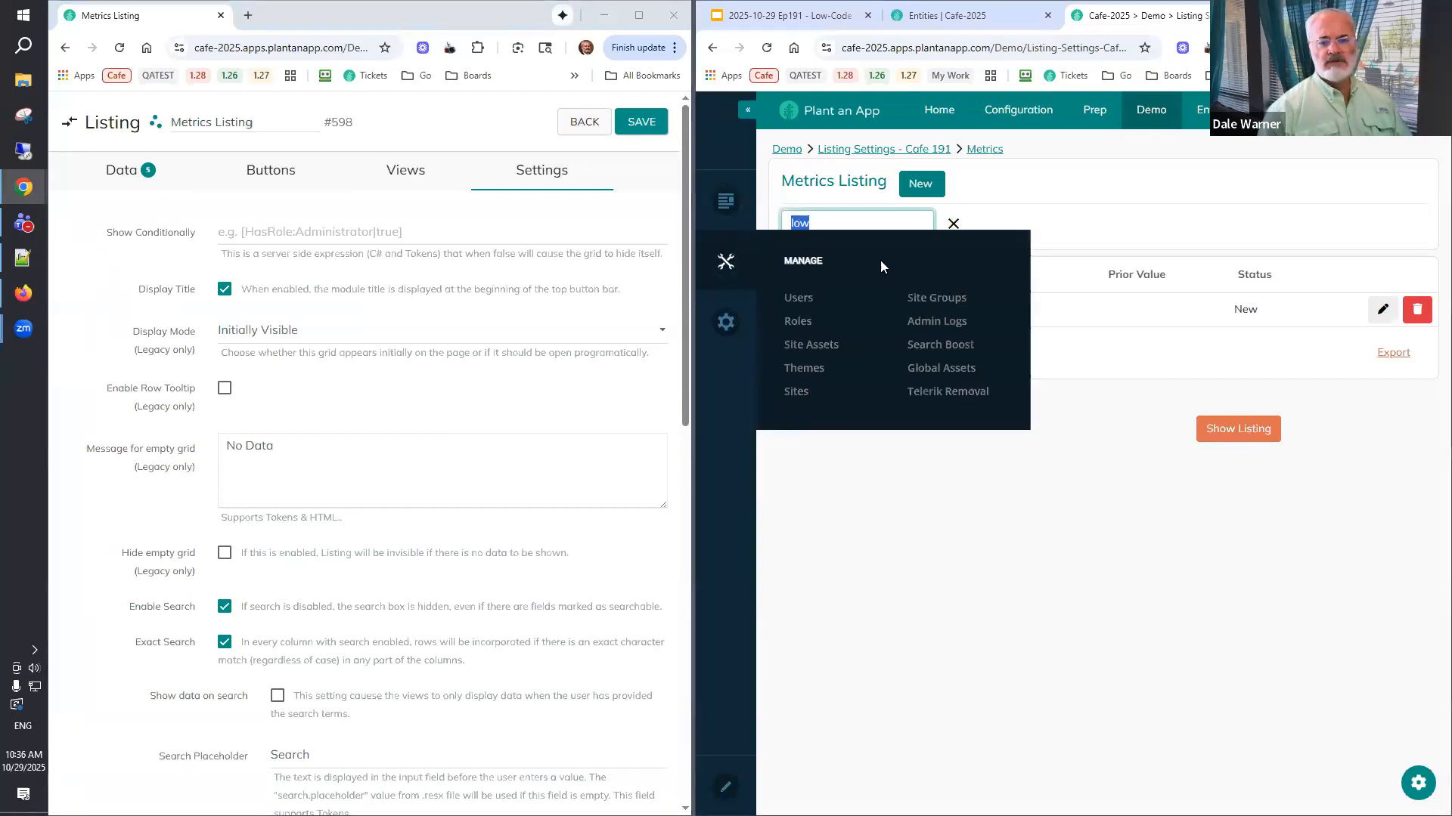
text(asdfa)
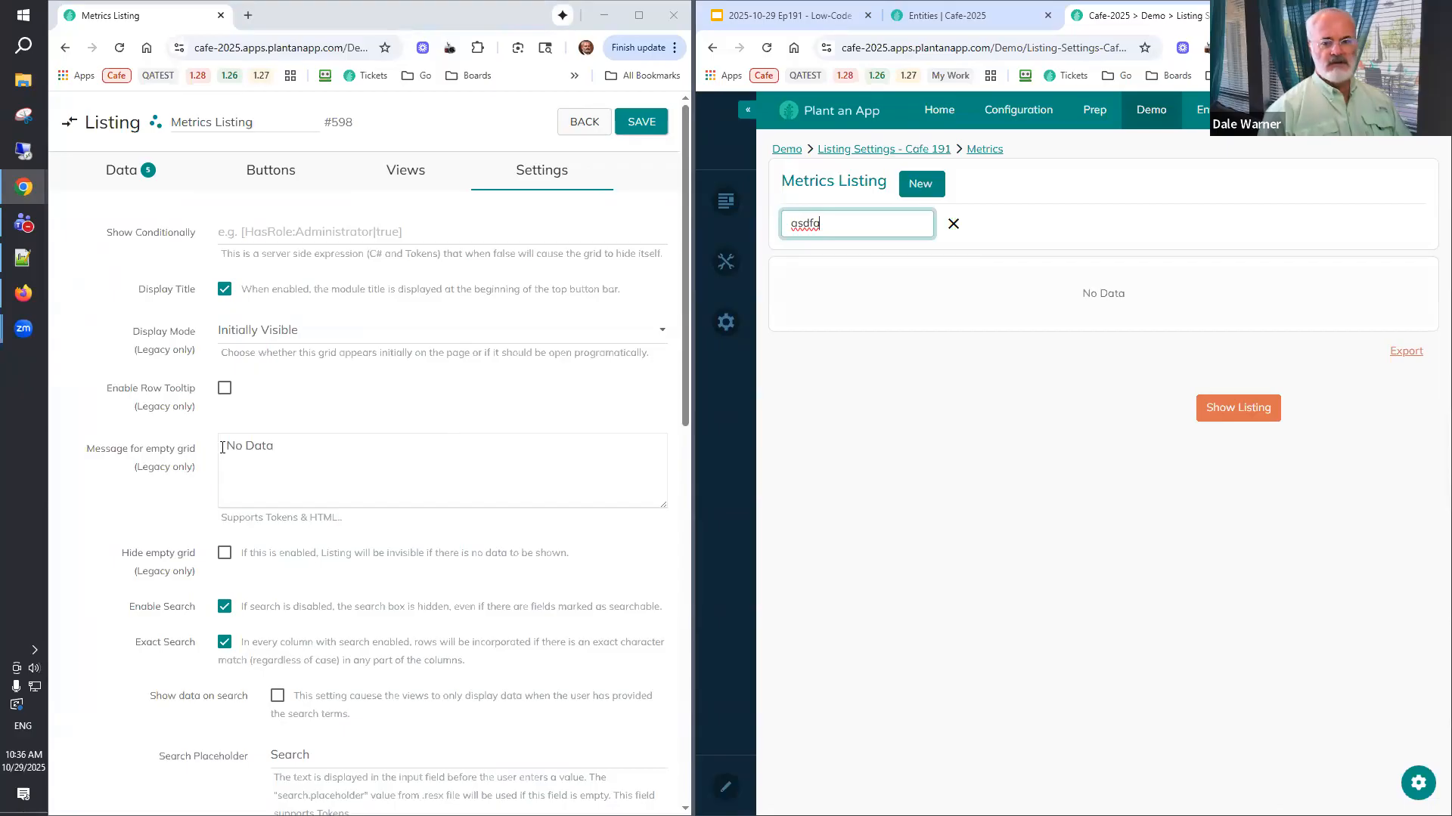
Set the empty grid message to "Nothing to see here.", save the listing, then reload the Metrics page and clear its search.
drag(222, 447, 274, 447)
text(Nothing to see here.)
click(646, 129)
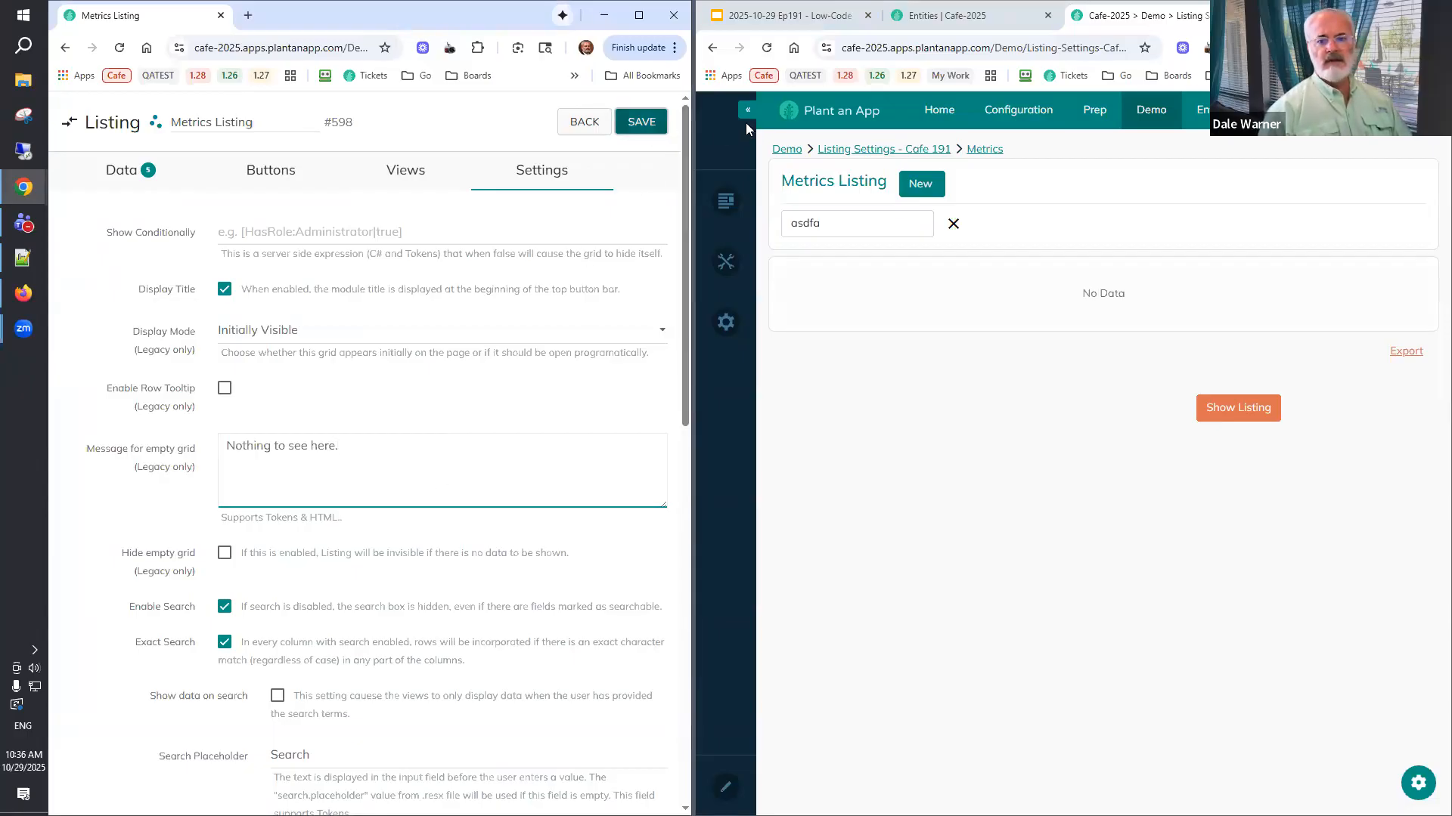
click(766, 50)
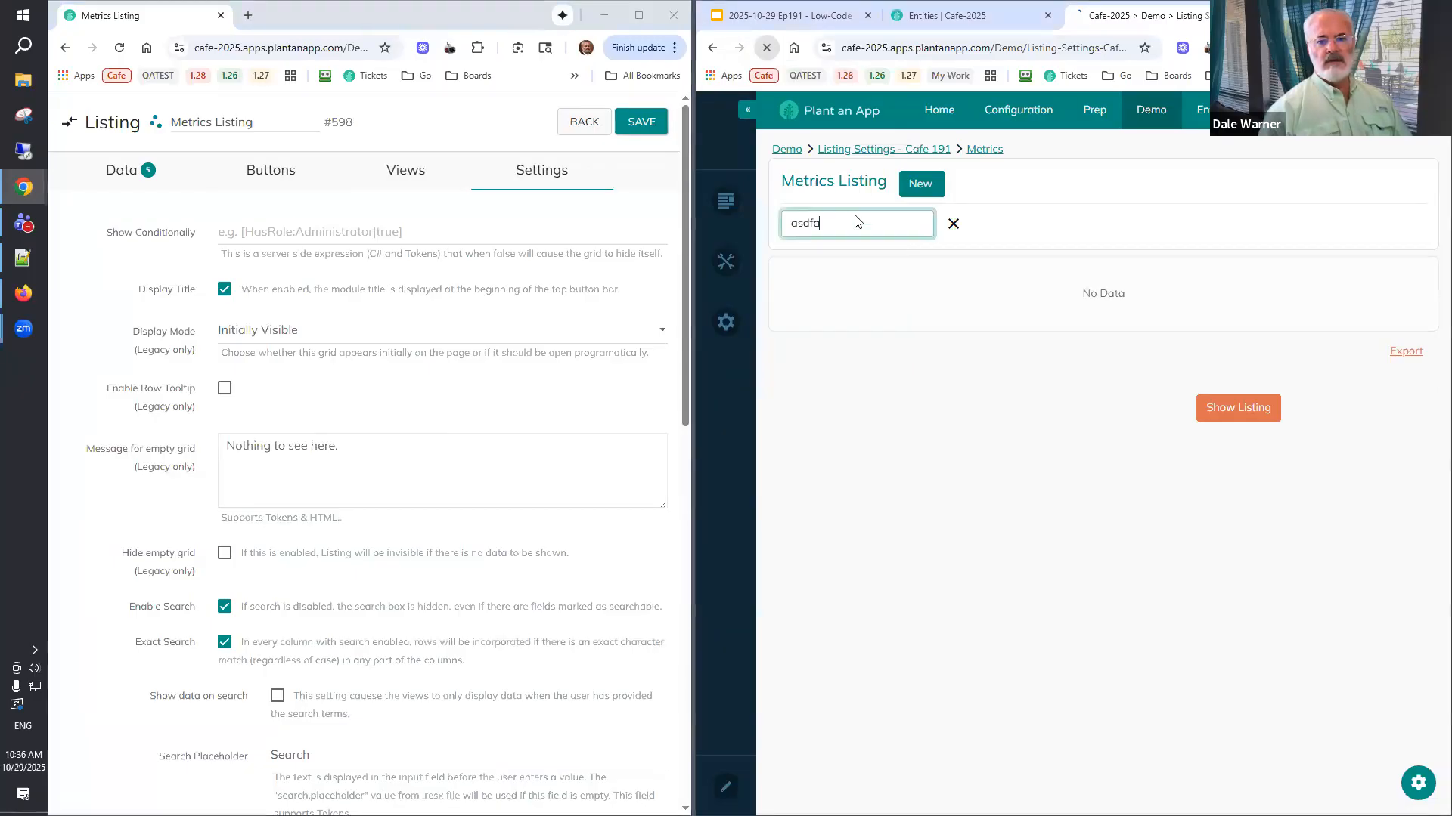
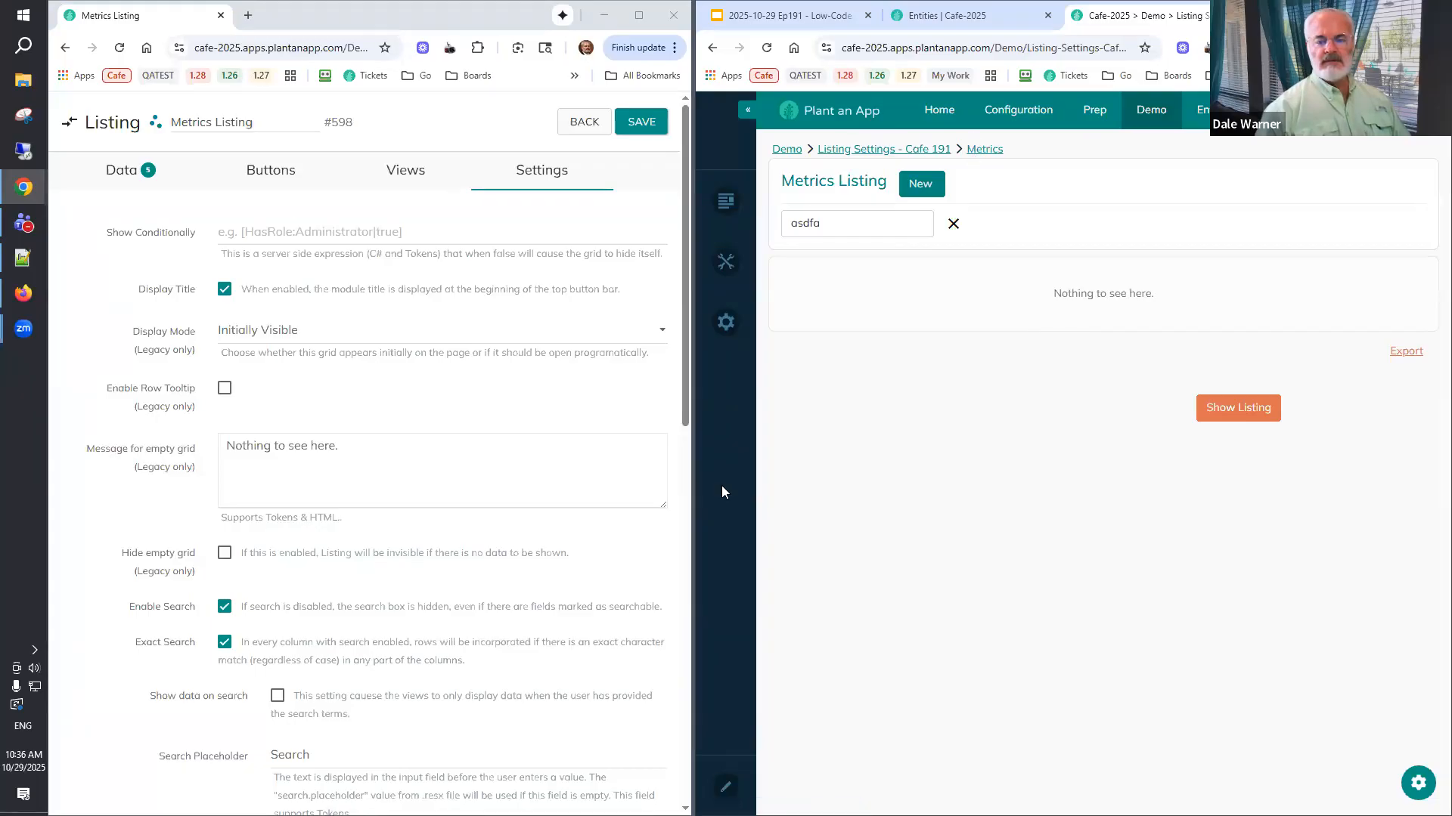
click(953, 223)
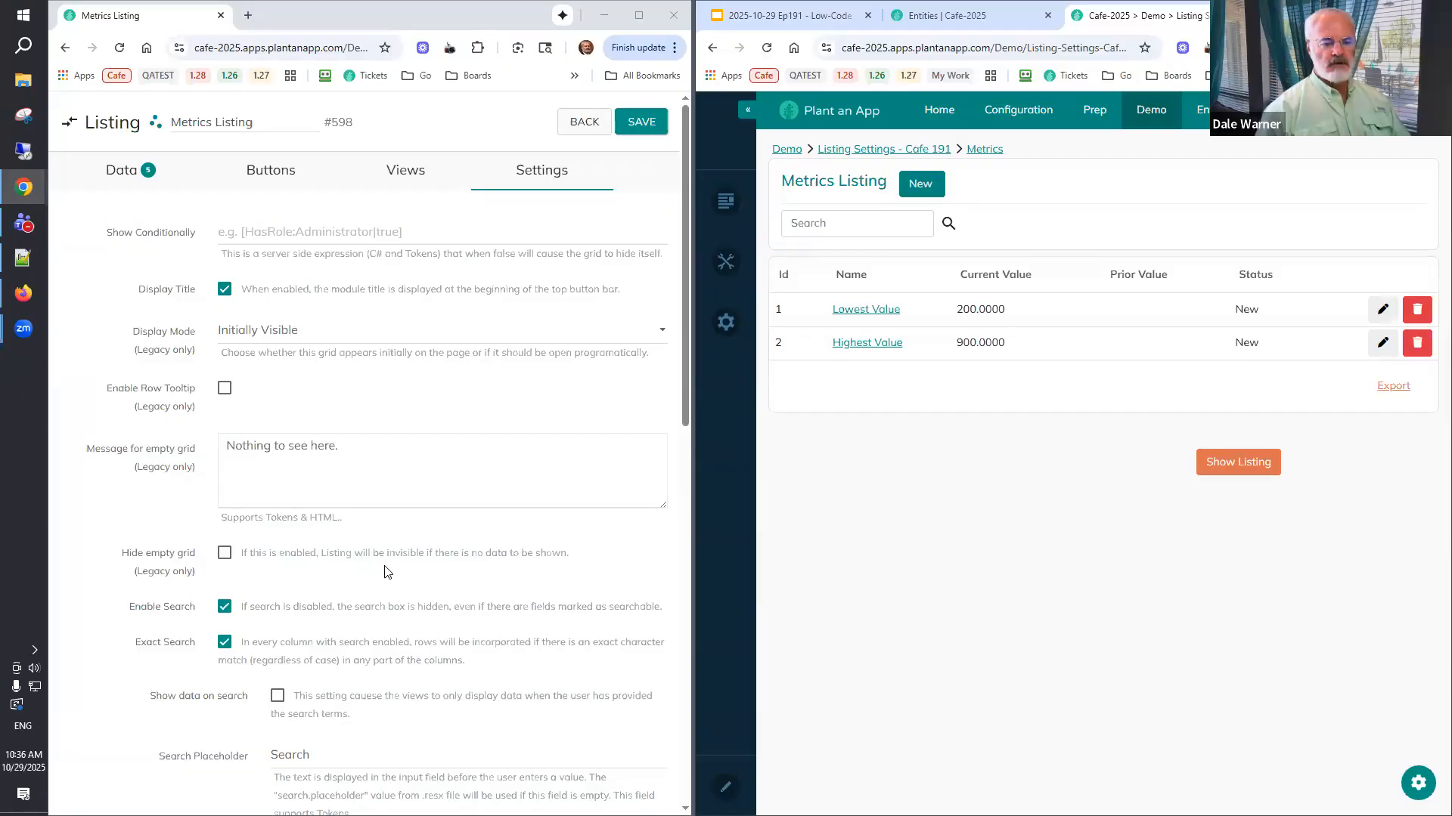
Enable Hide empty grid, save the listing, and test it by searching the reloaded Metrics page for "asdf".
click(225, 555)
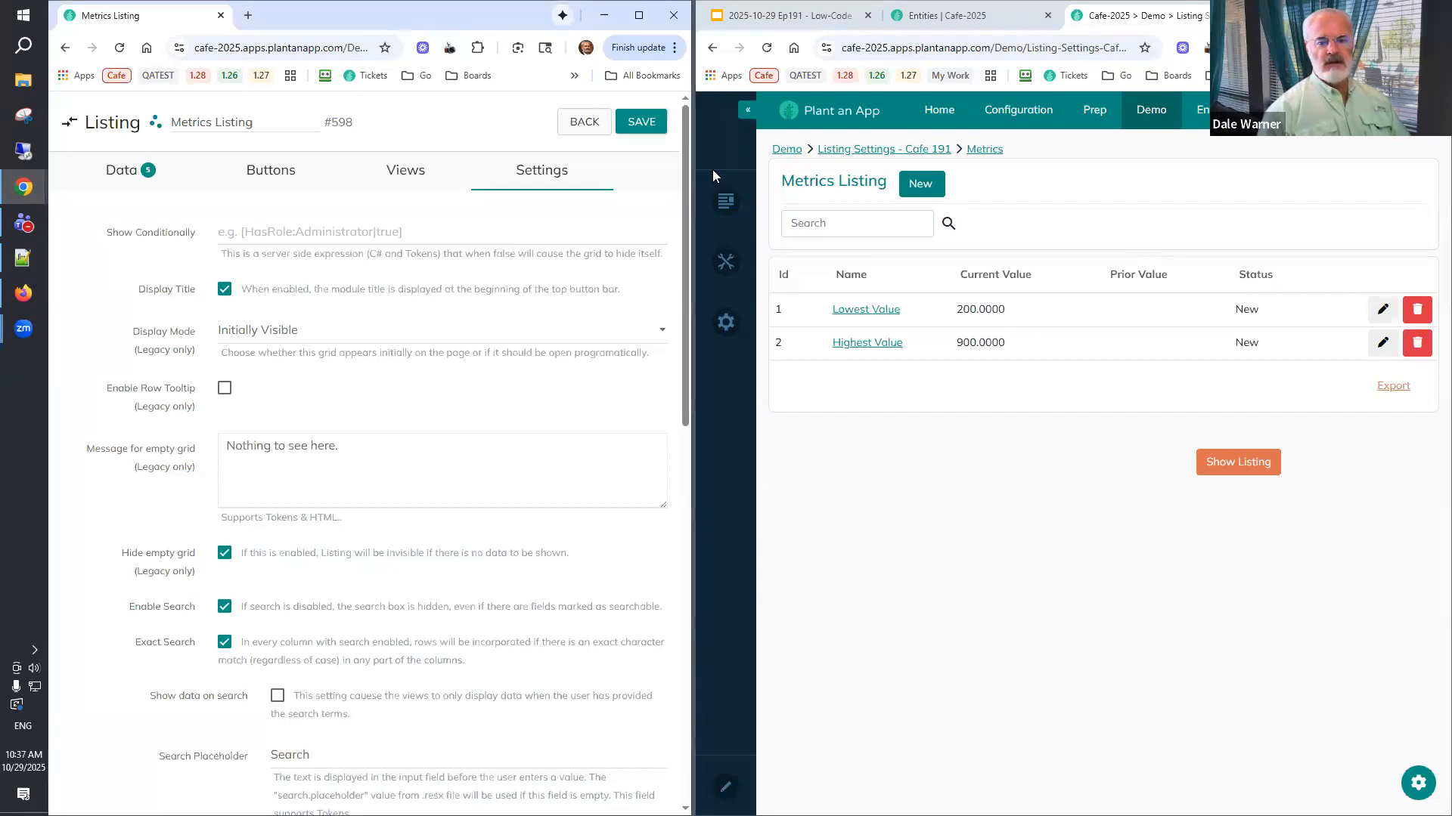
click(767, 50)
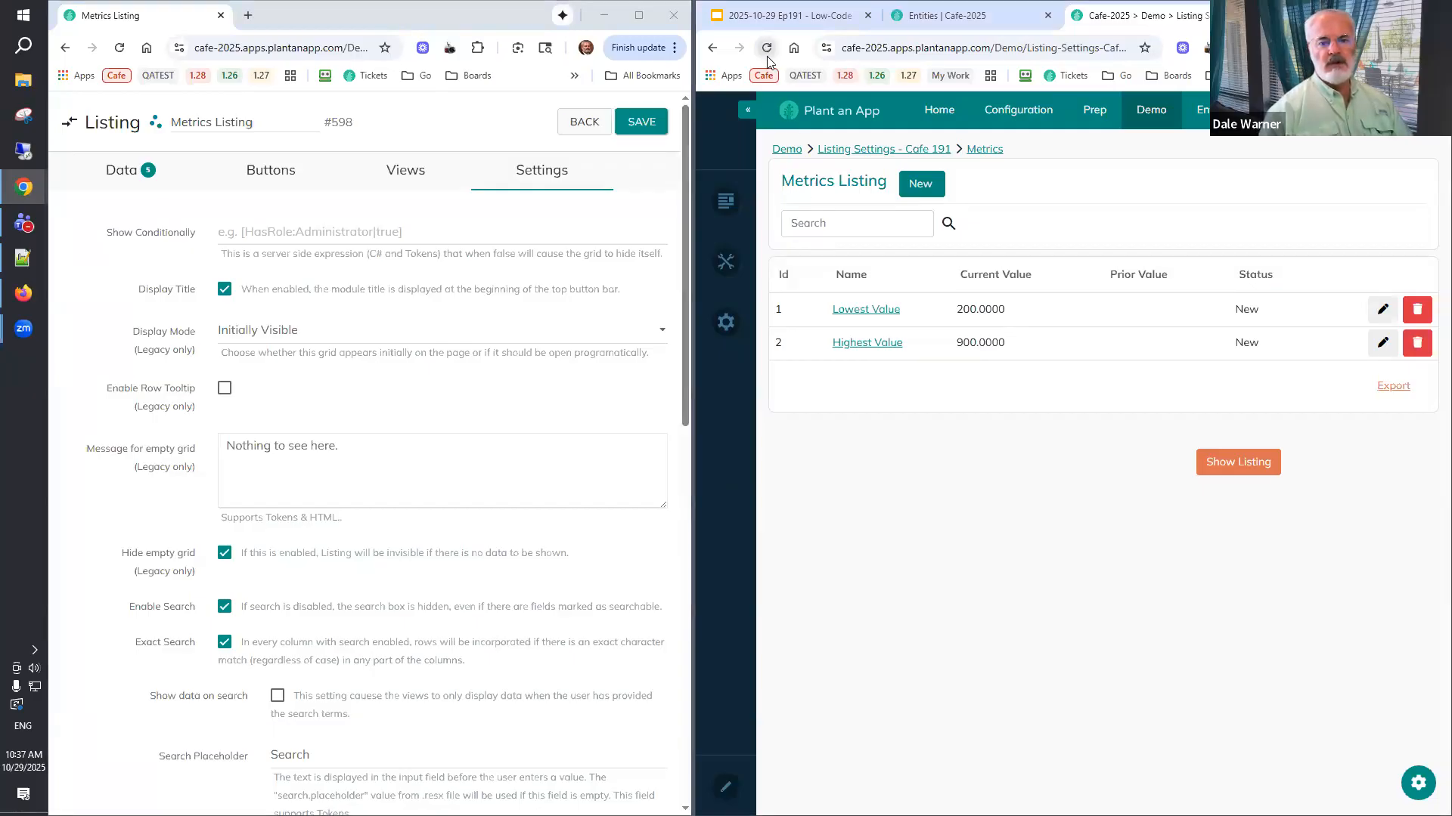
click(840, 222)
text(asdf)
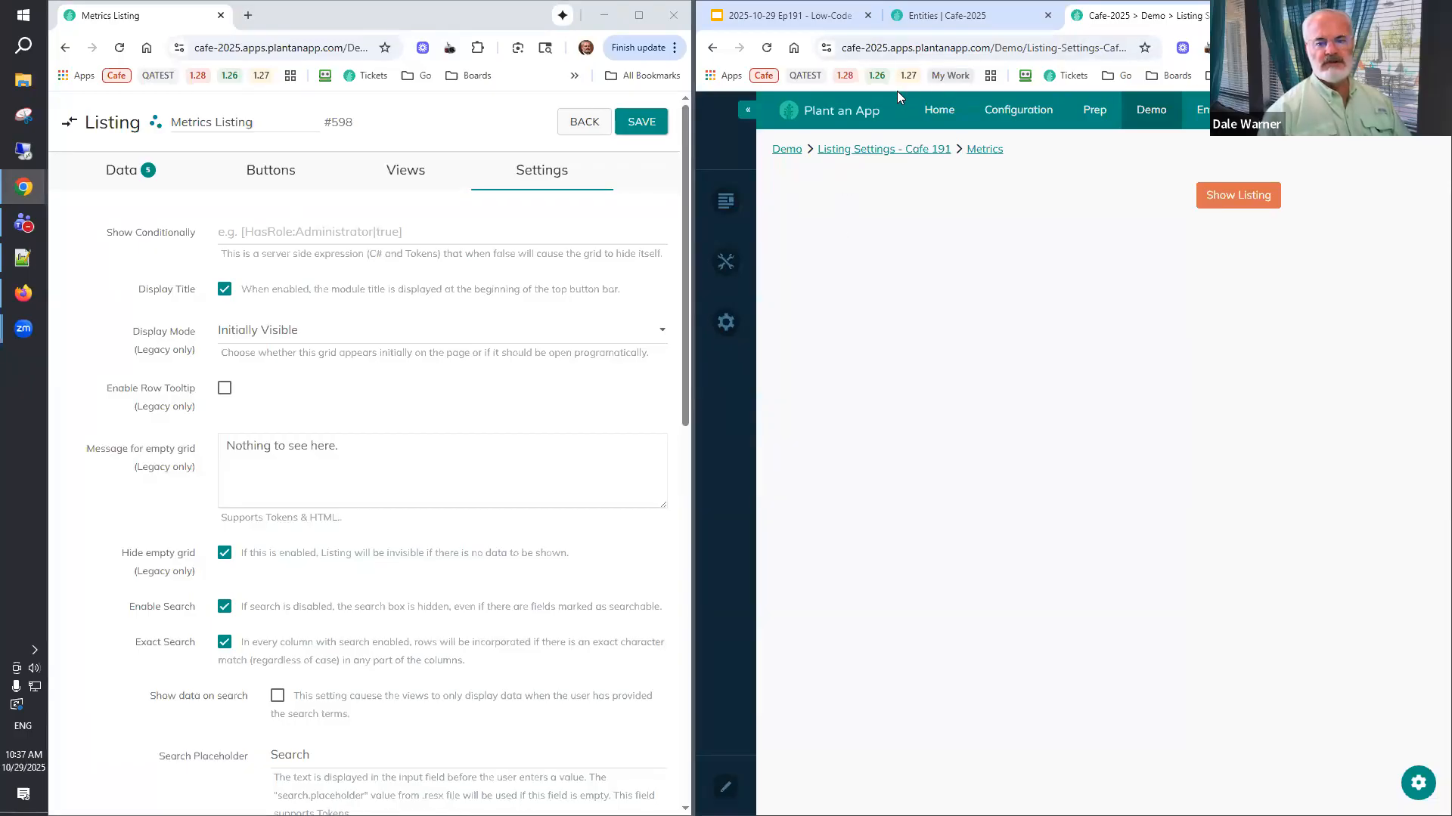
Start adding a search parameter to the Metrics page address, remove it and load the page without a search term.
click(1018, 47)
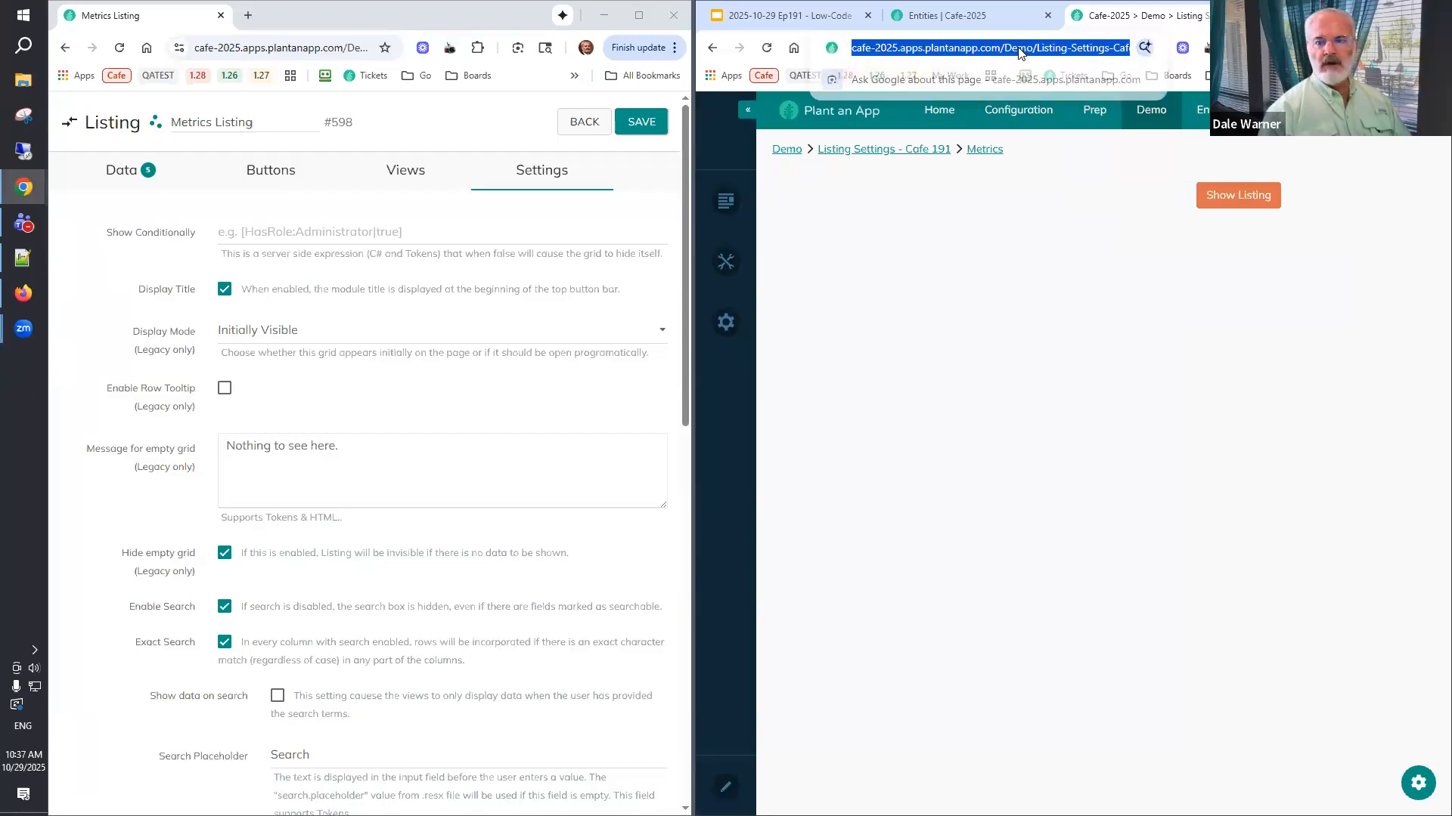
key(End)
text(?search=as)
key(BackSpace)
key(BackSpace)
key(BackSpace)
key(BackSpace)
key(BackSpace)
key(BackSpace)
key(BackSpace)
key(BackSpace)
key(BackSpace)
key(BackSpace)
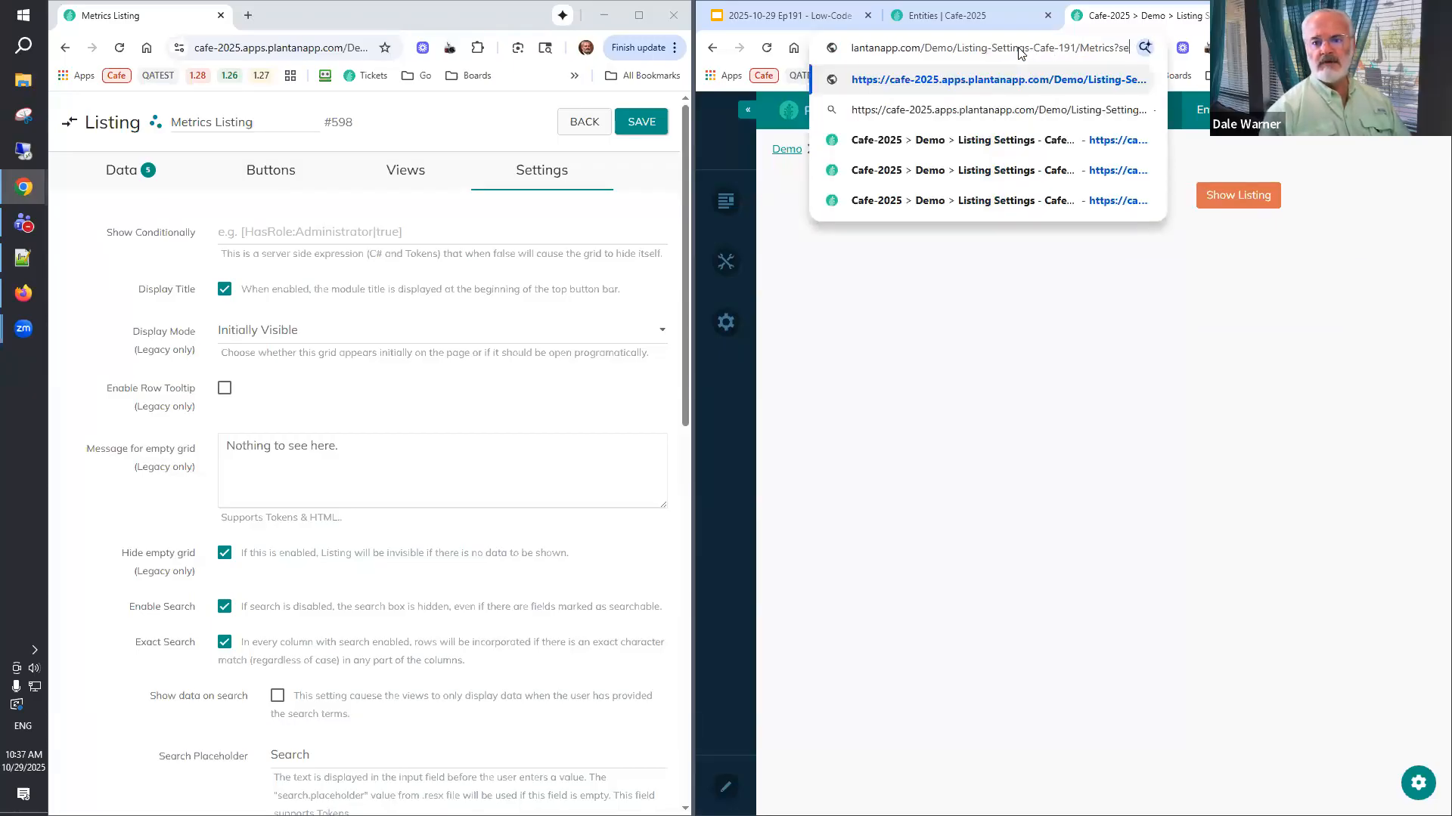
key(Return)
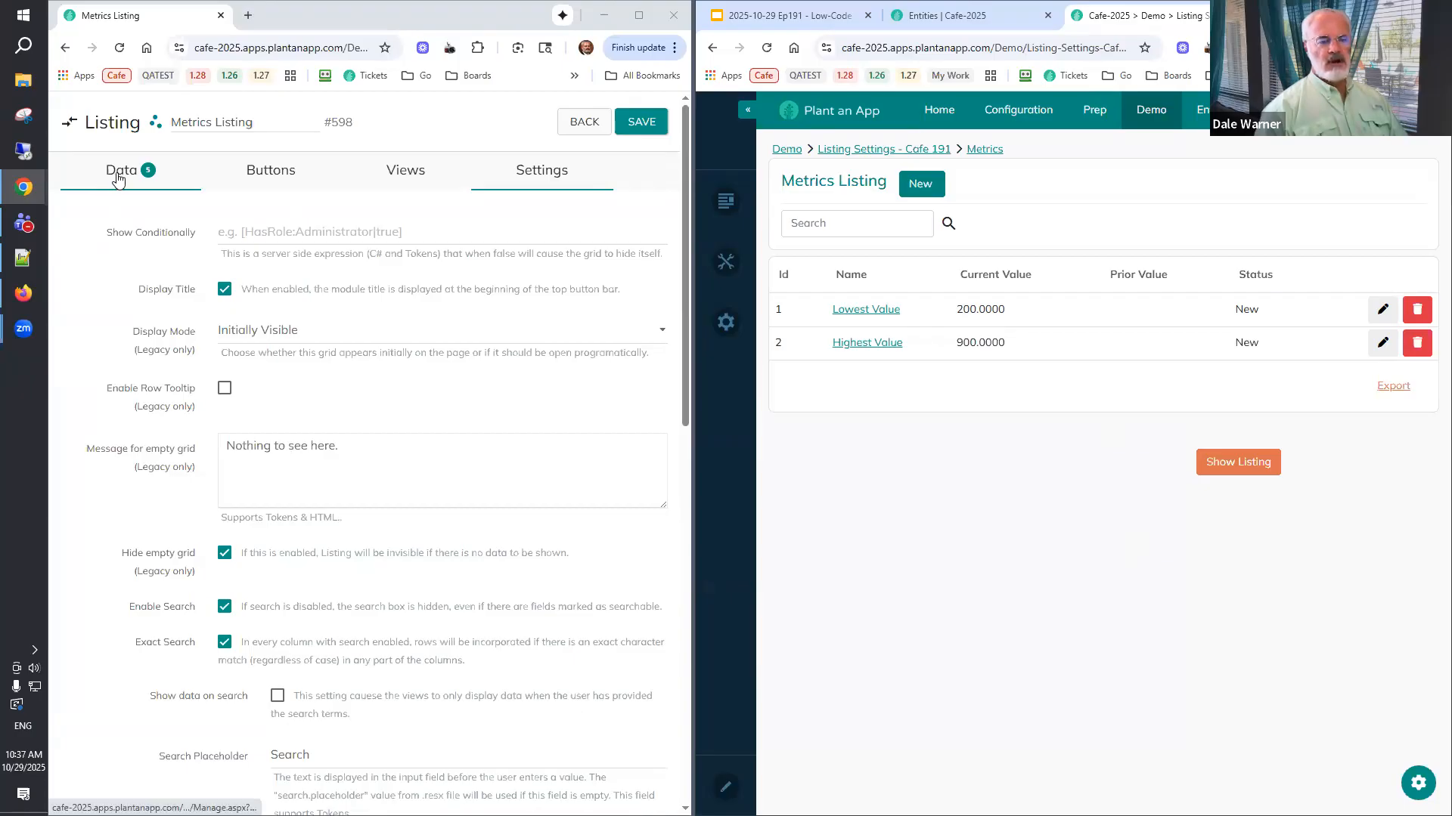
Set the Metrics data source's Where Clause to "id = 9999", save it and reload the Metrics page.
click(117, 180)
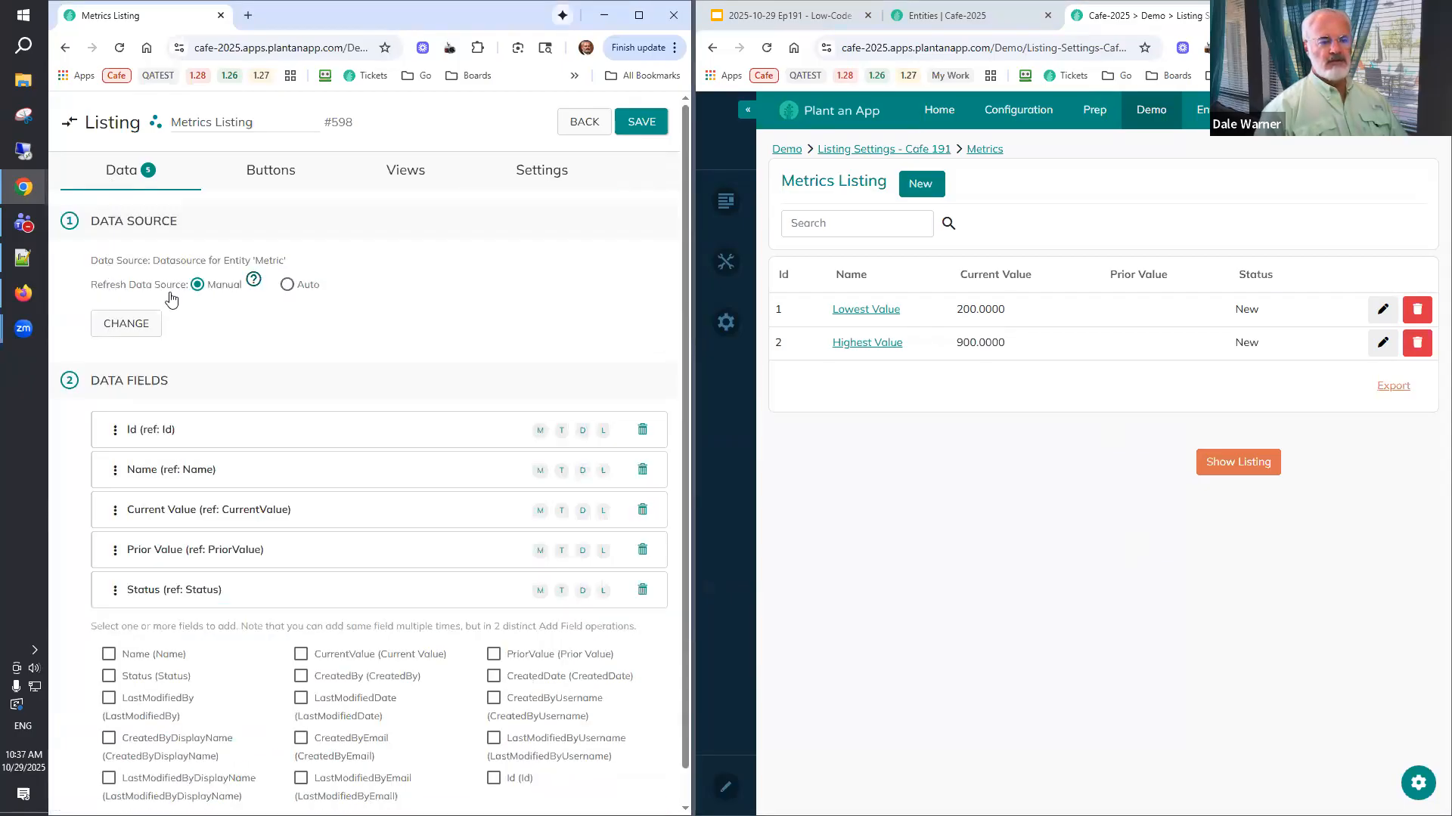
click(127, 324)
click(292, 386)
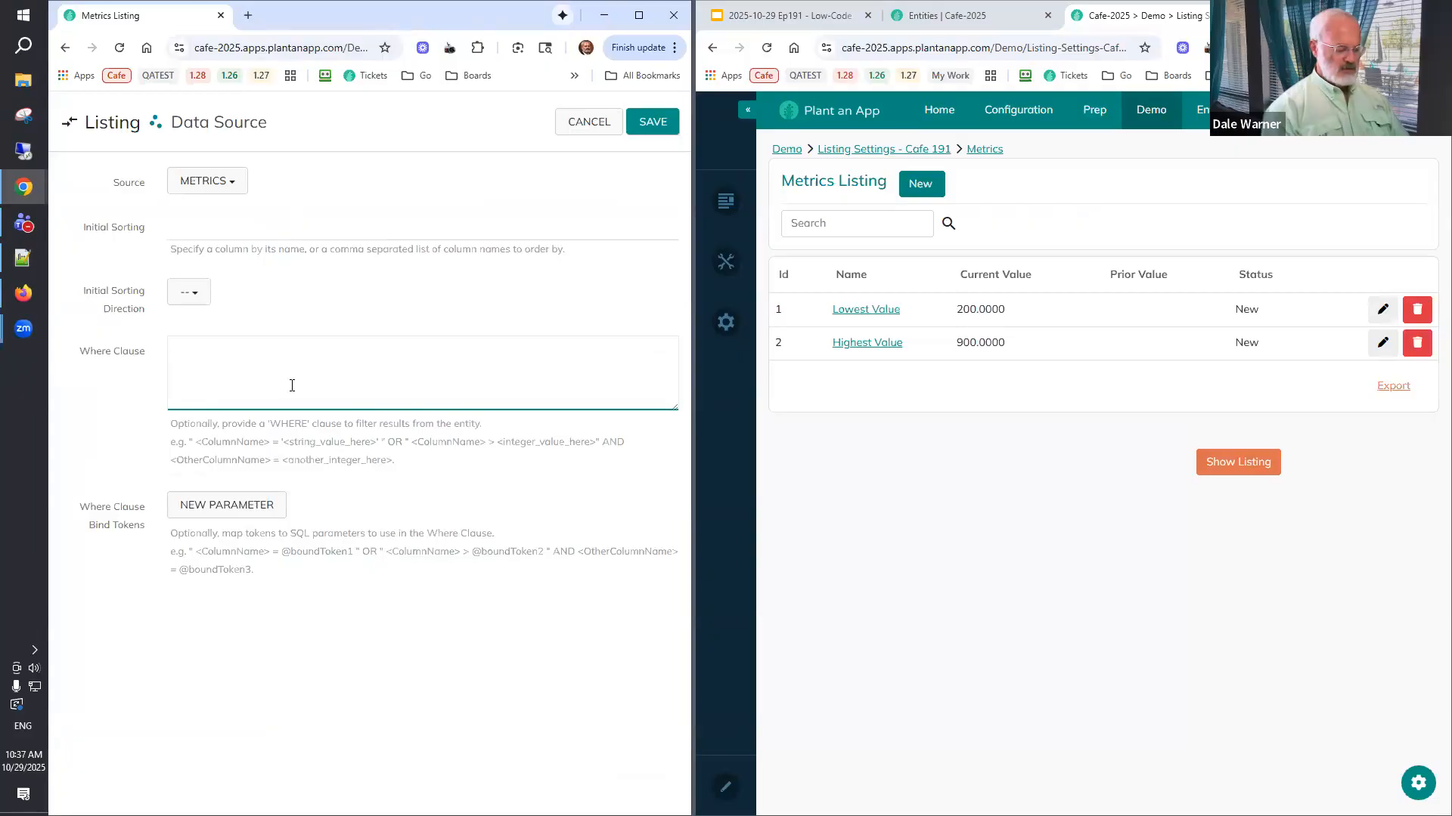
text(id = 9999)
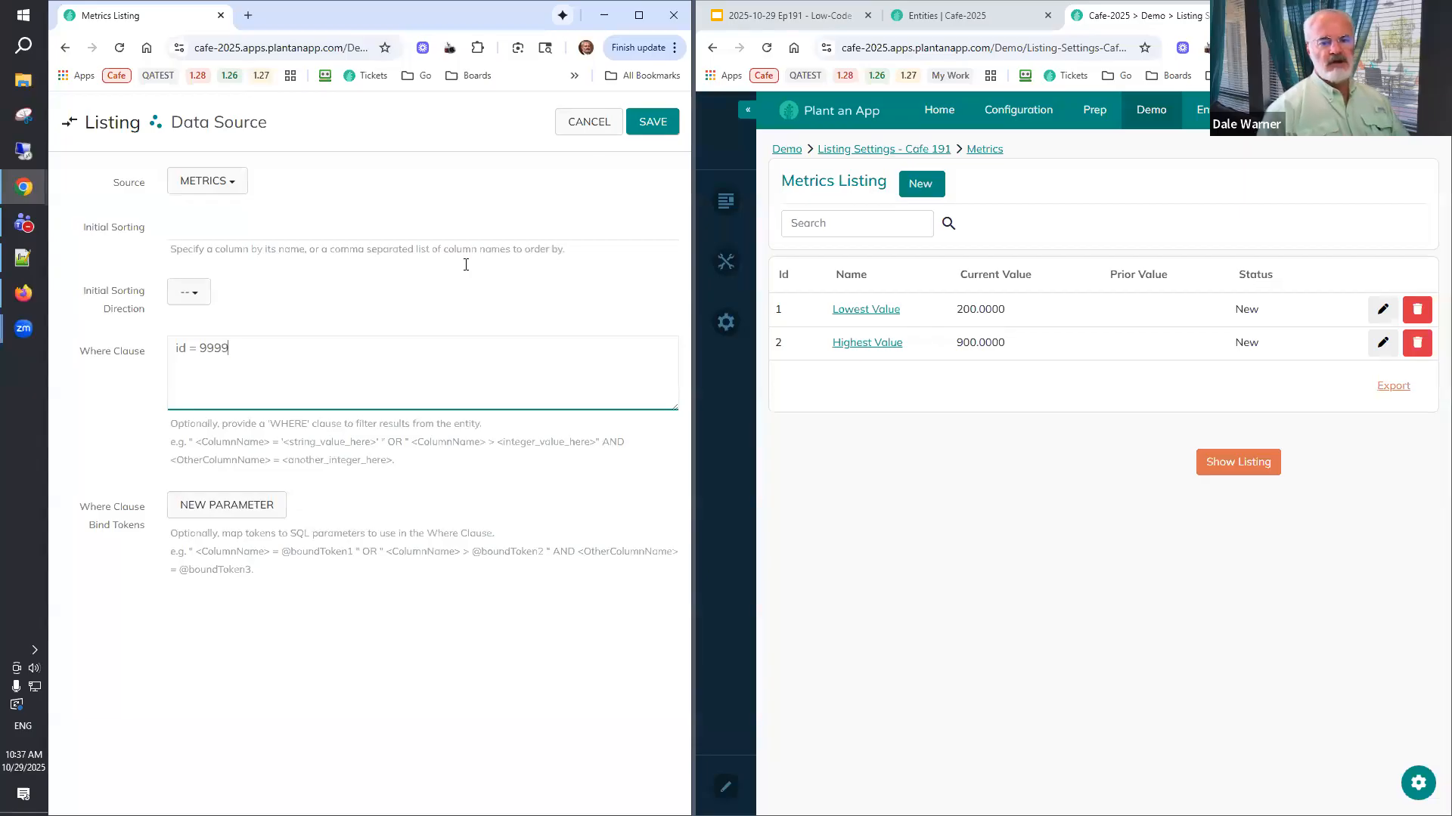
click(645, 123)
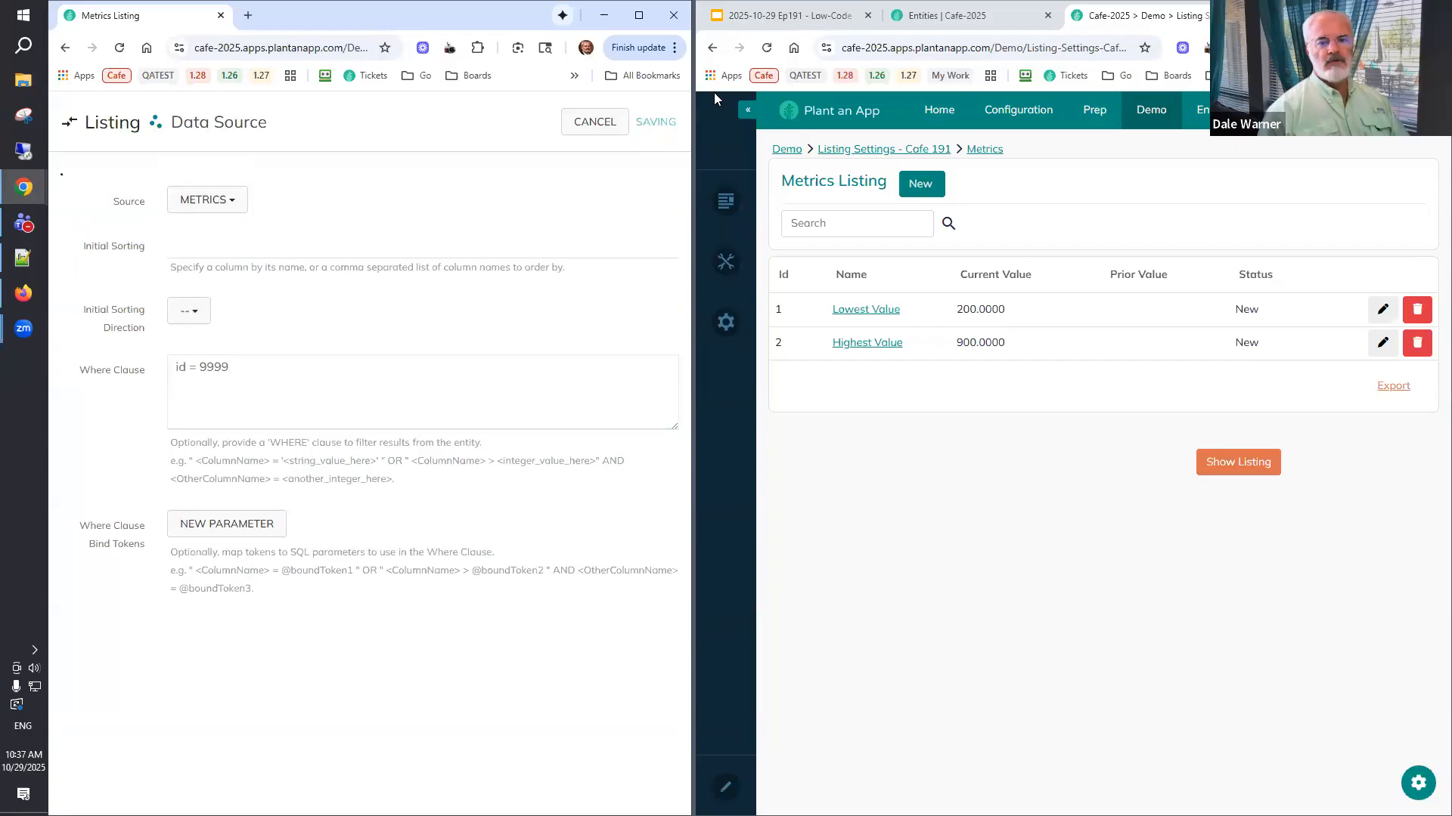
click(766, 50)
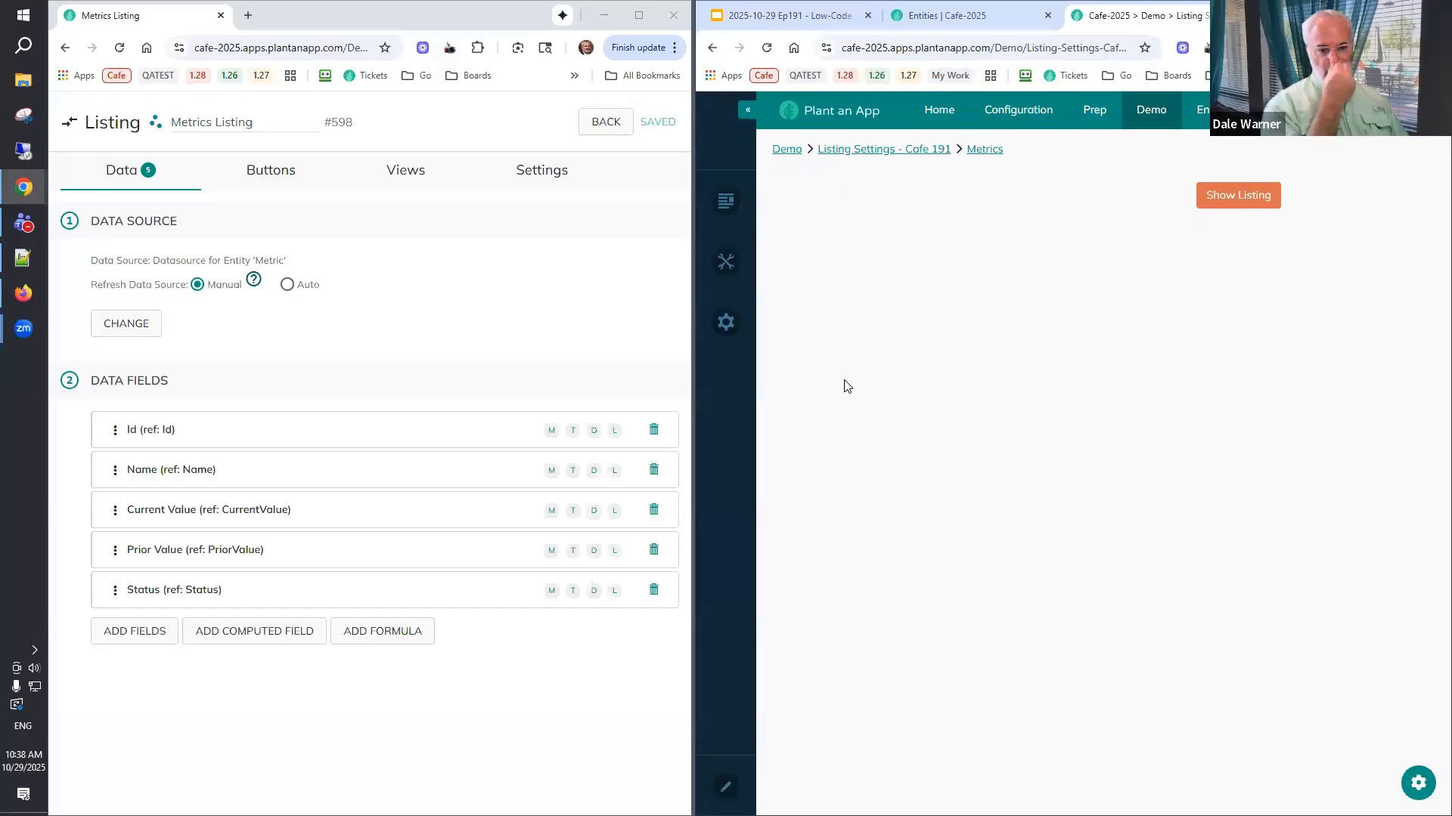
Disable Hide empty grid in the Metrics Listing settings, save the listing and reload the Metrics page.
click(273, 185)
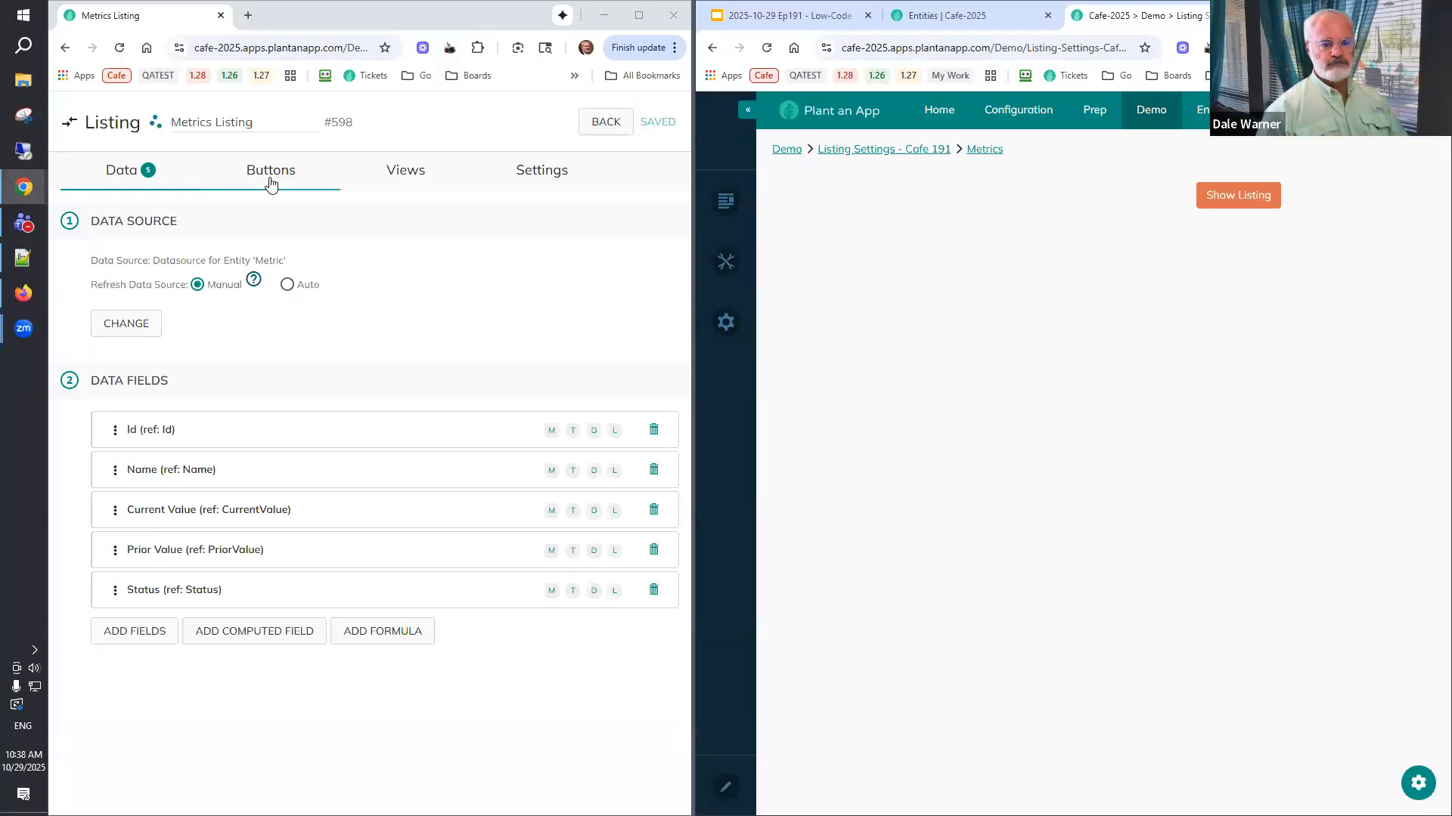
click(511, 187)
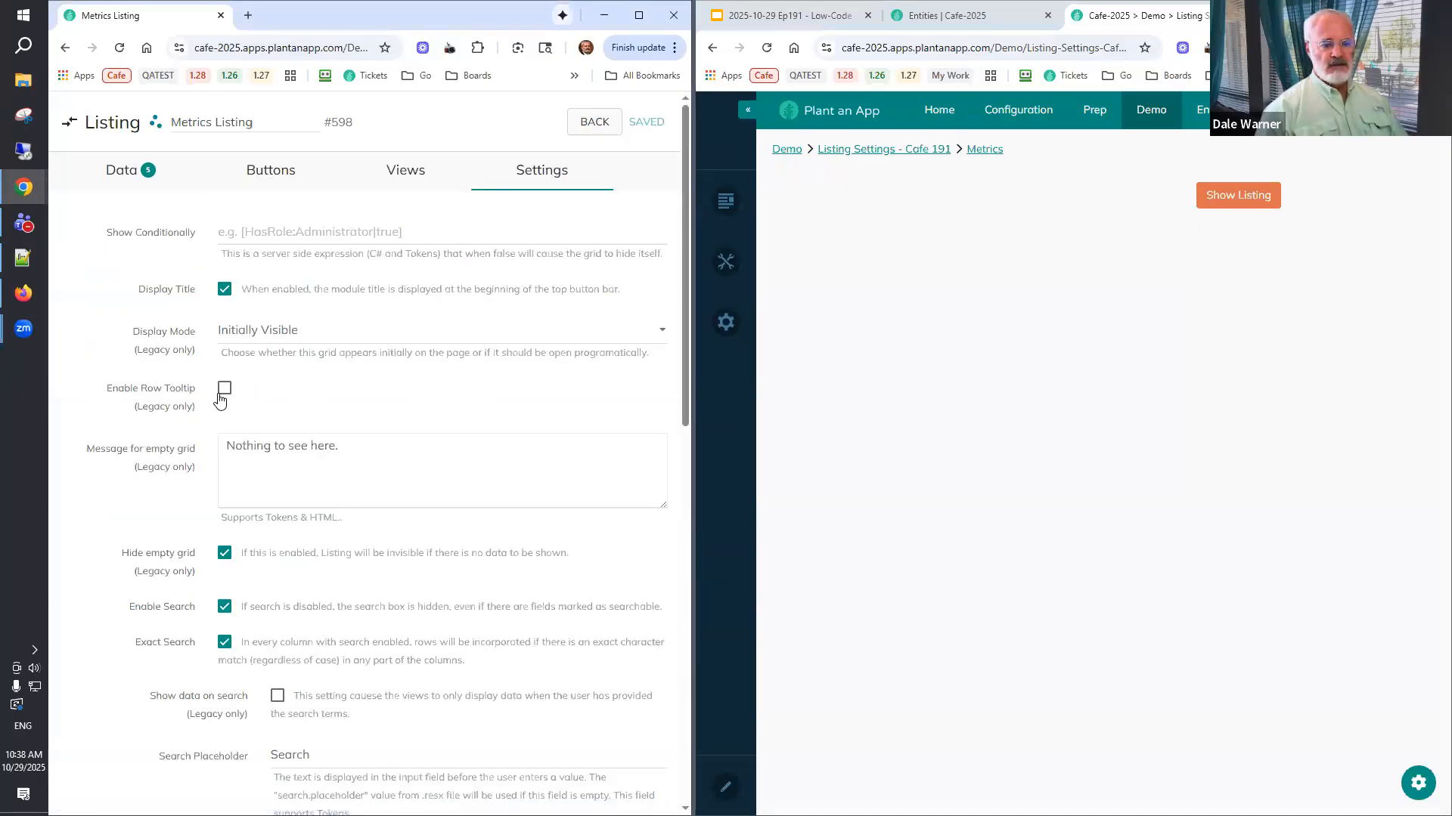
click(225, 553)
click(646, 122)
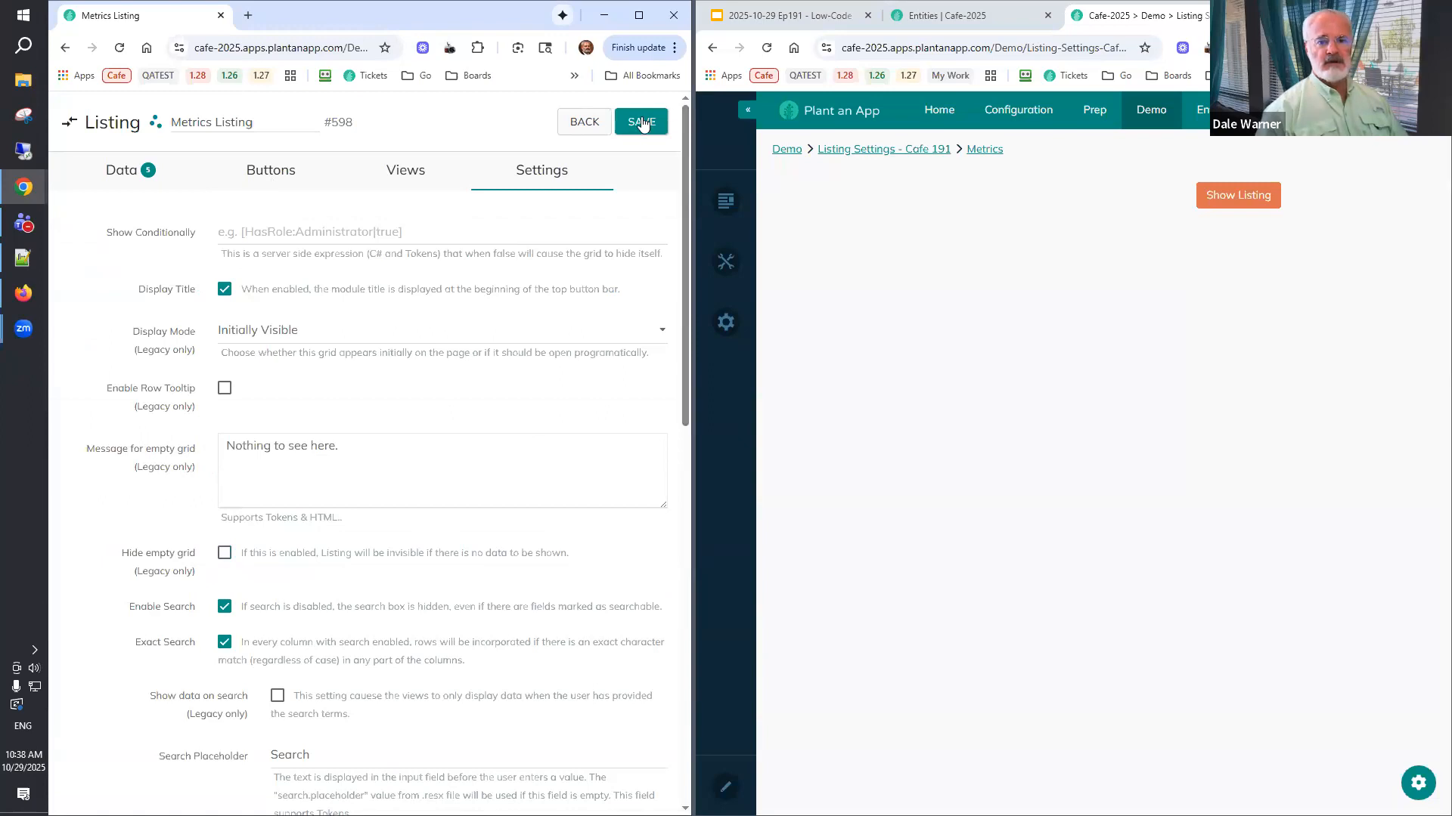
click(768, 49)
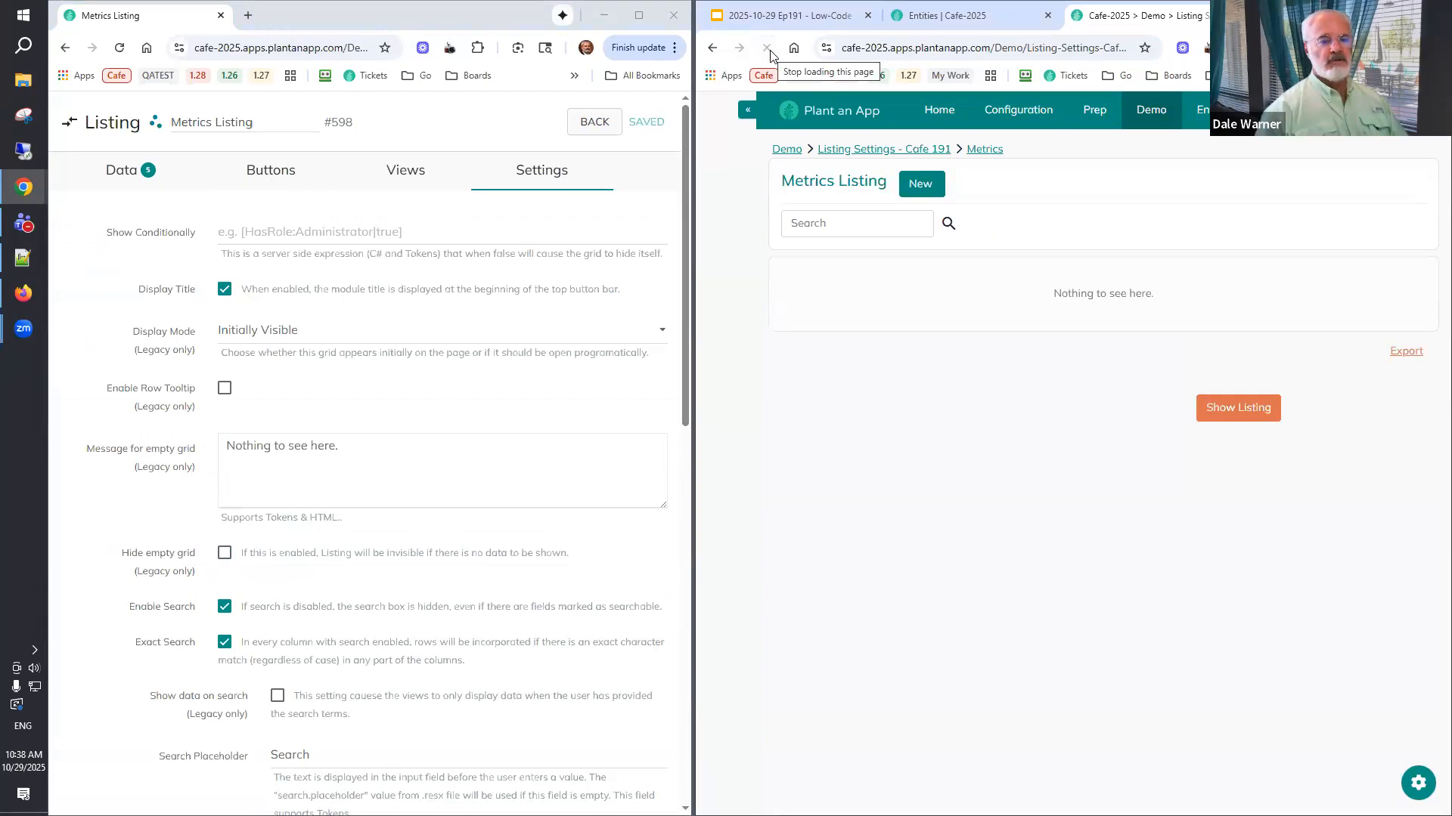
Clear the Where Clause from the Metrics data source, save it and reload the Metrics page.
click(279, 179)
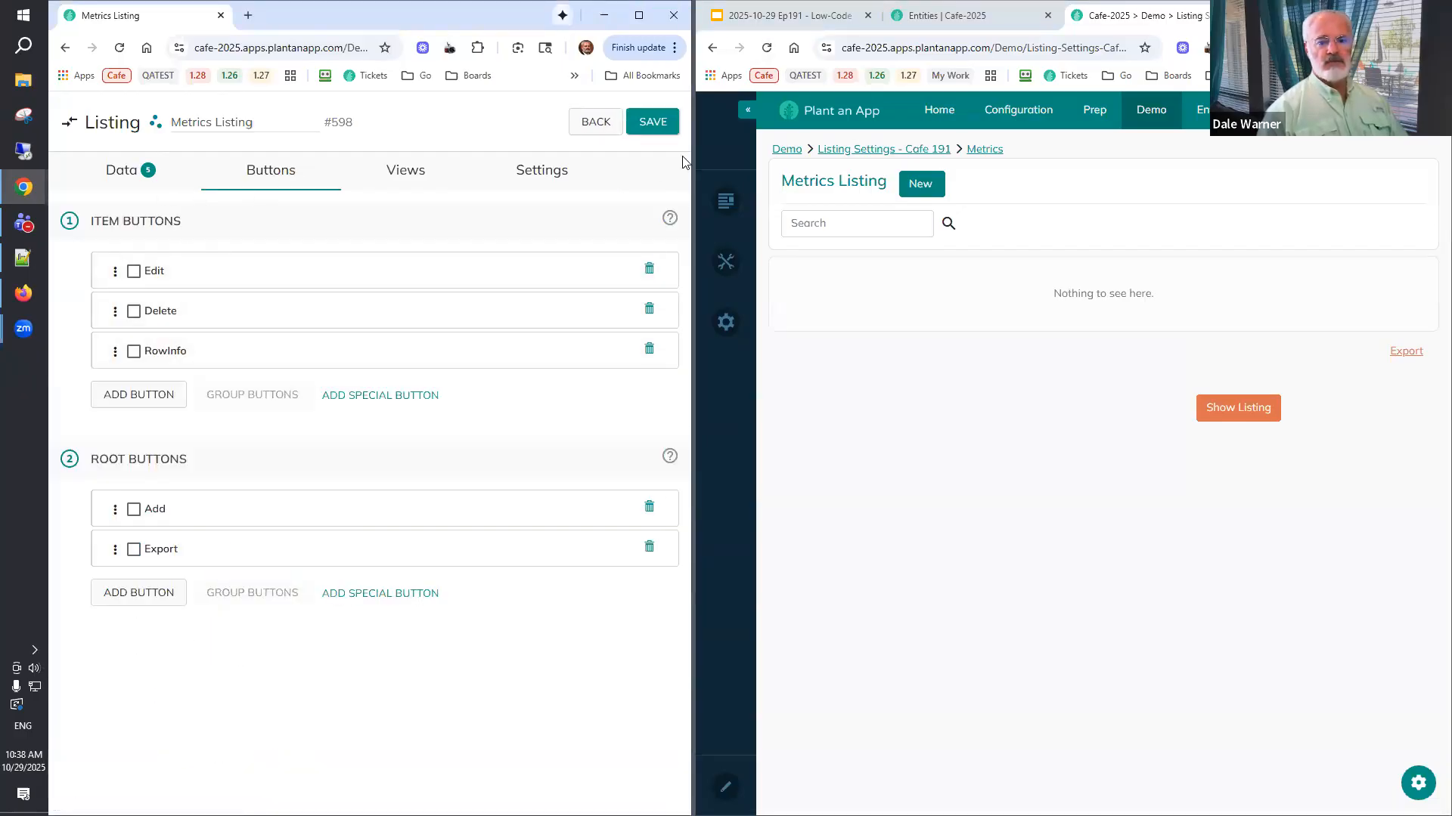
click(142, 170)
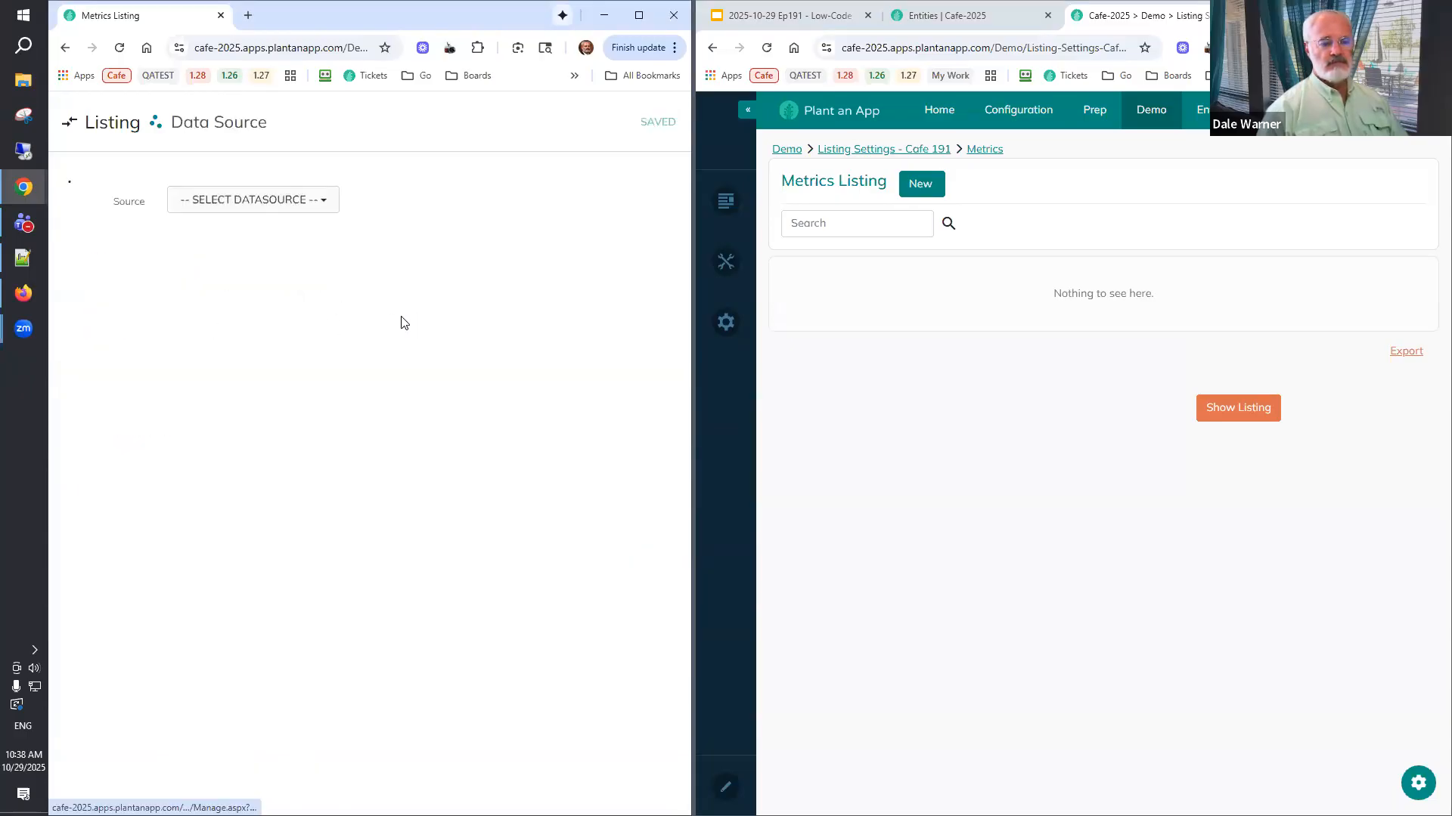
drag(271, 349, 118, 323)
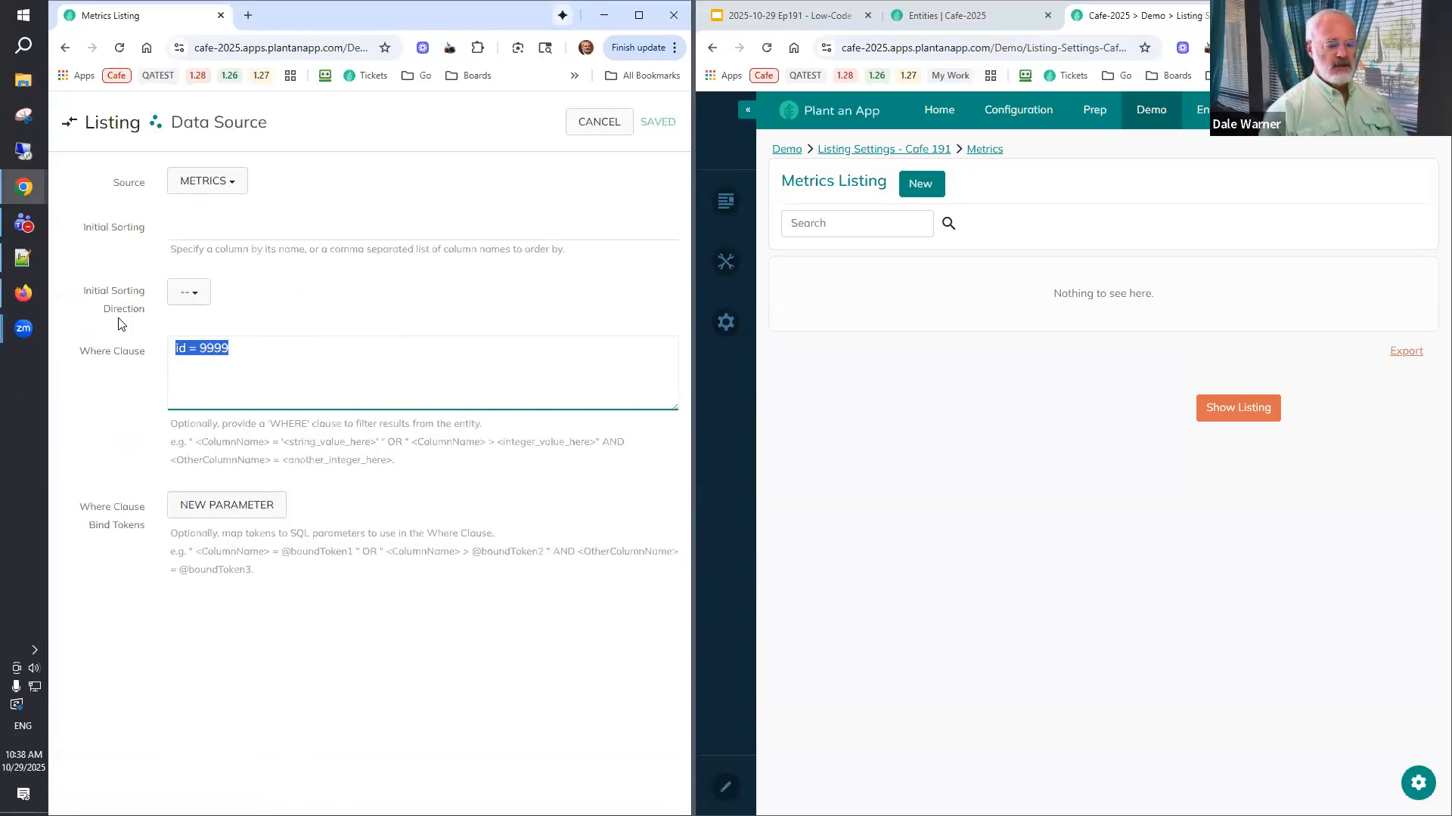
key(BackSpace)
click(655, 121)
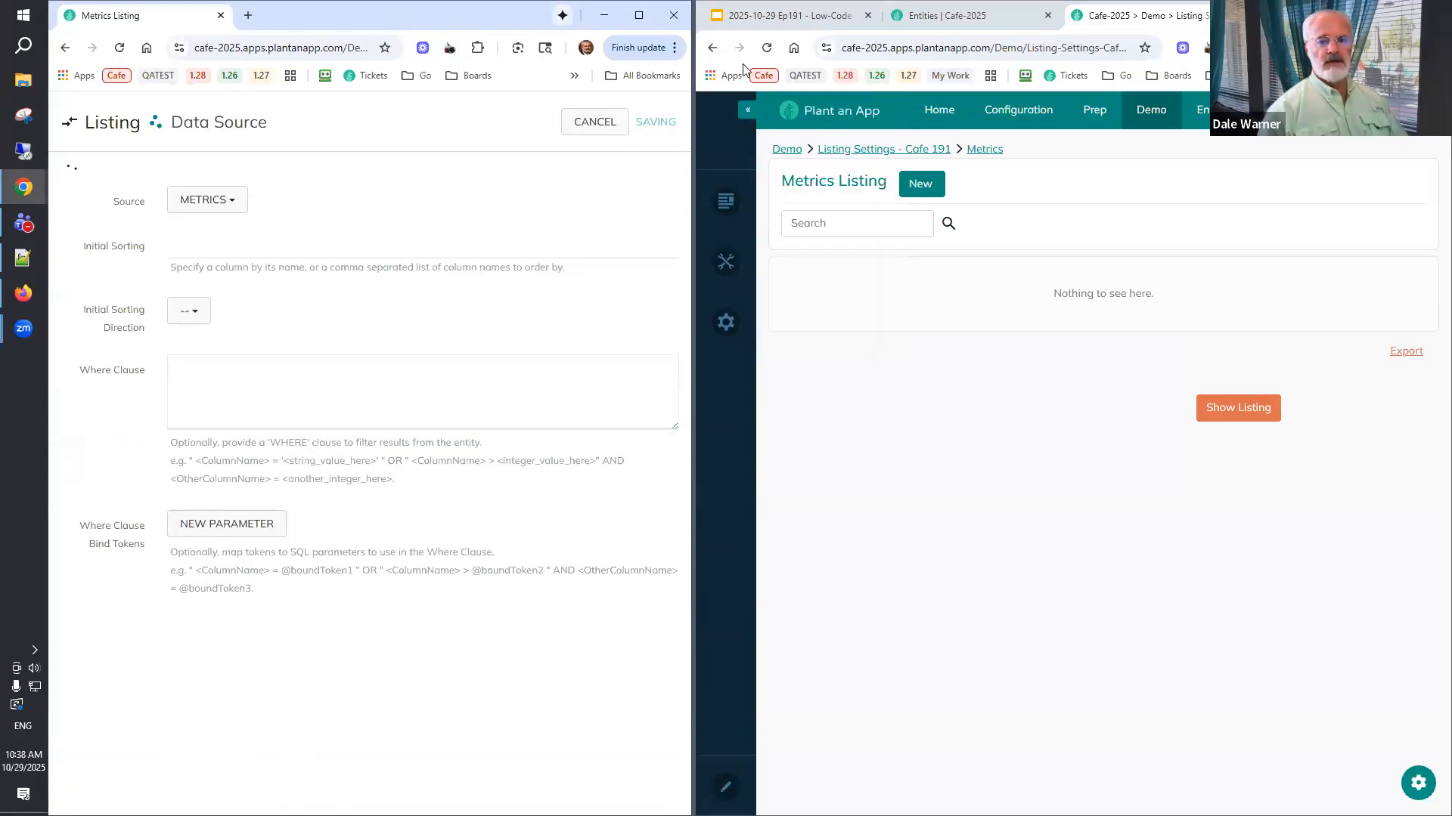
click(766, 48)
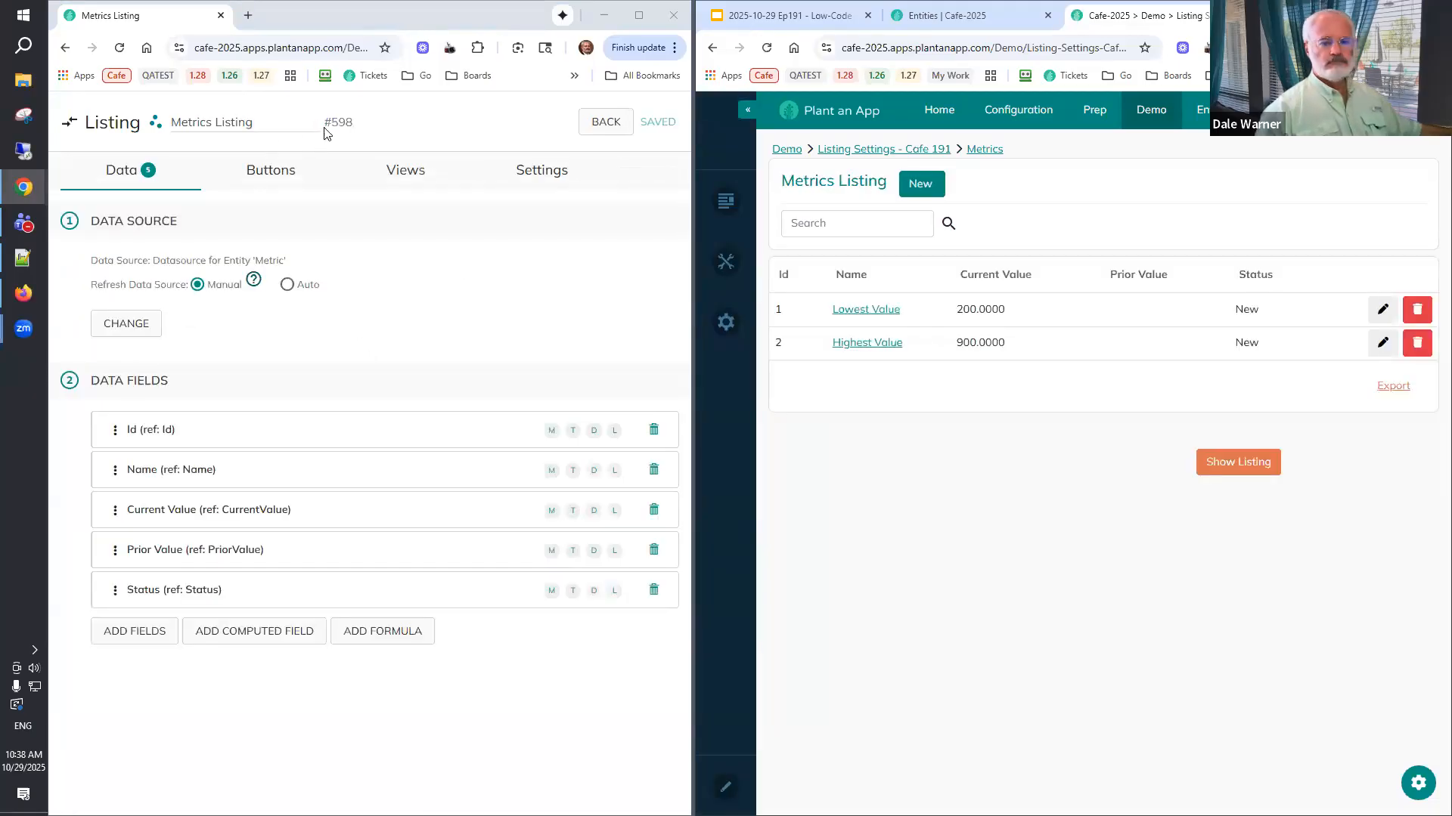
Review the listing's Exact Search setting and test it on the Metrics page by searching for "hi val" and for "highest v".
click(527, 173)
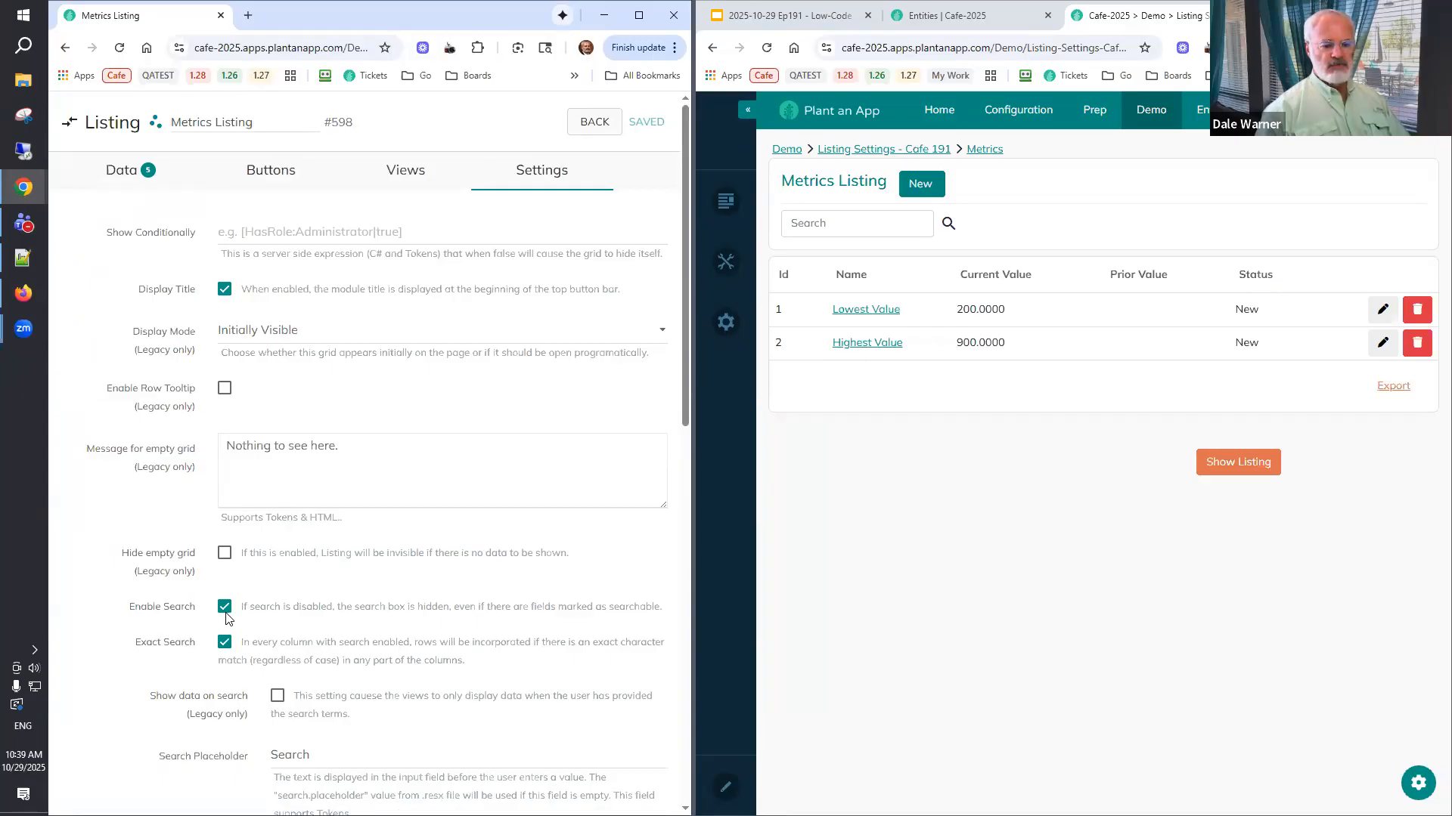
scroll(223, 623, down, 2)
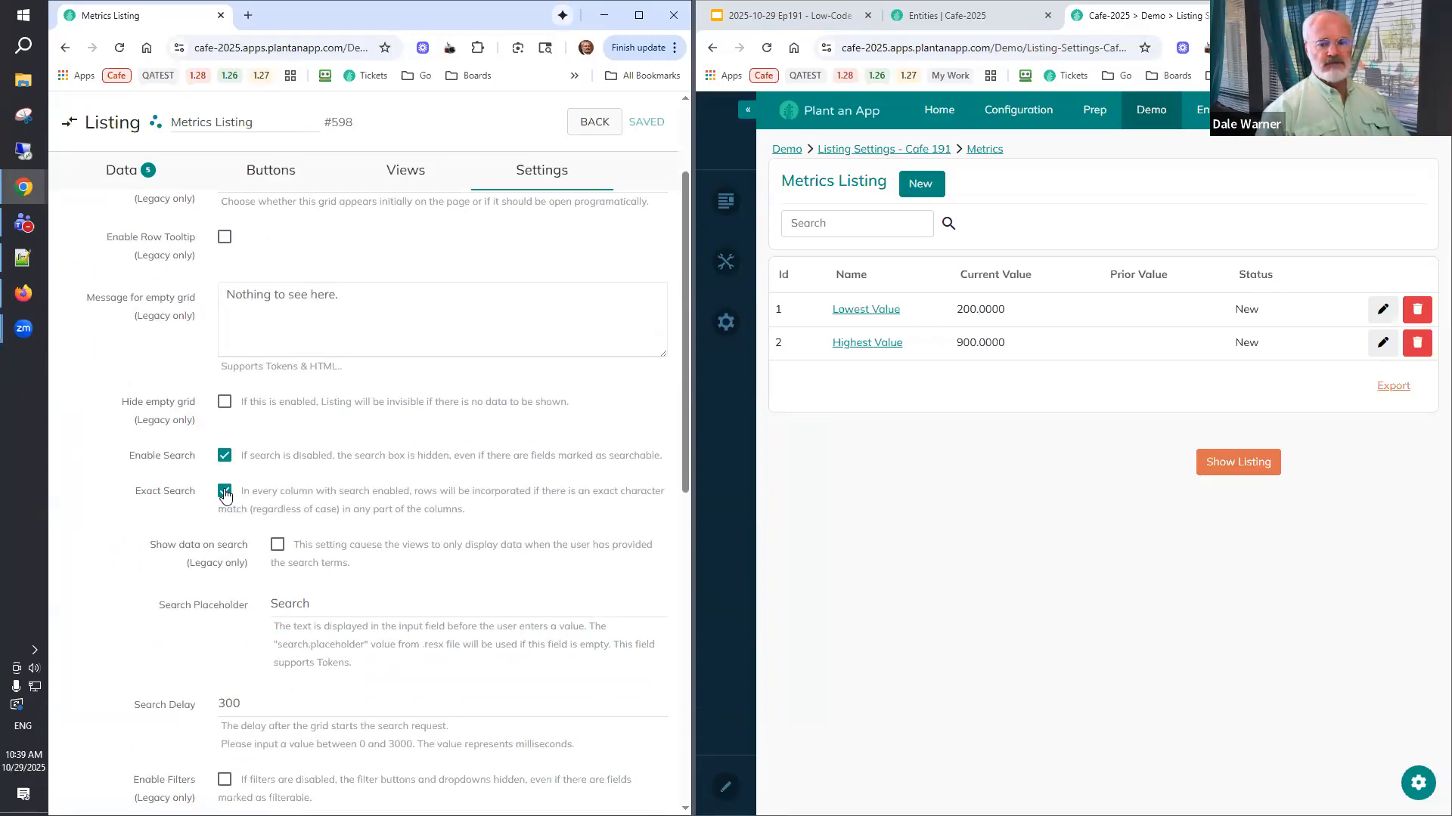
click(834, 225)
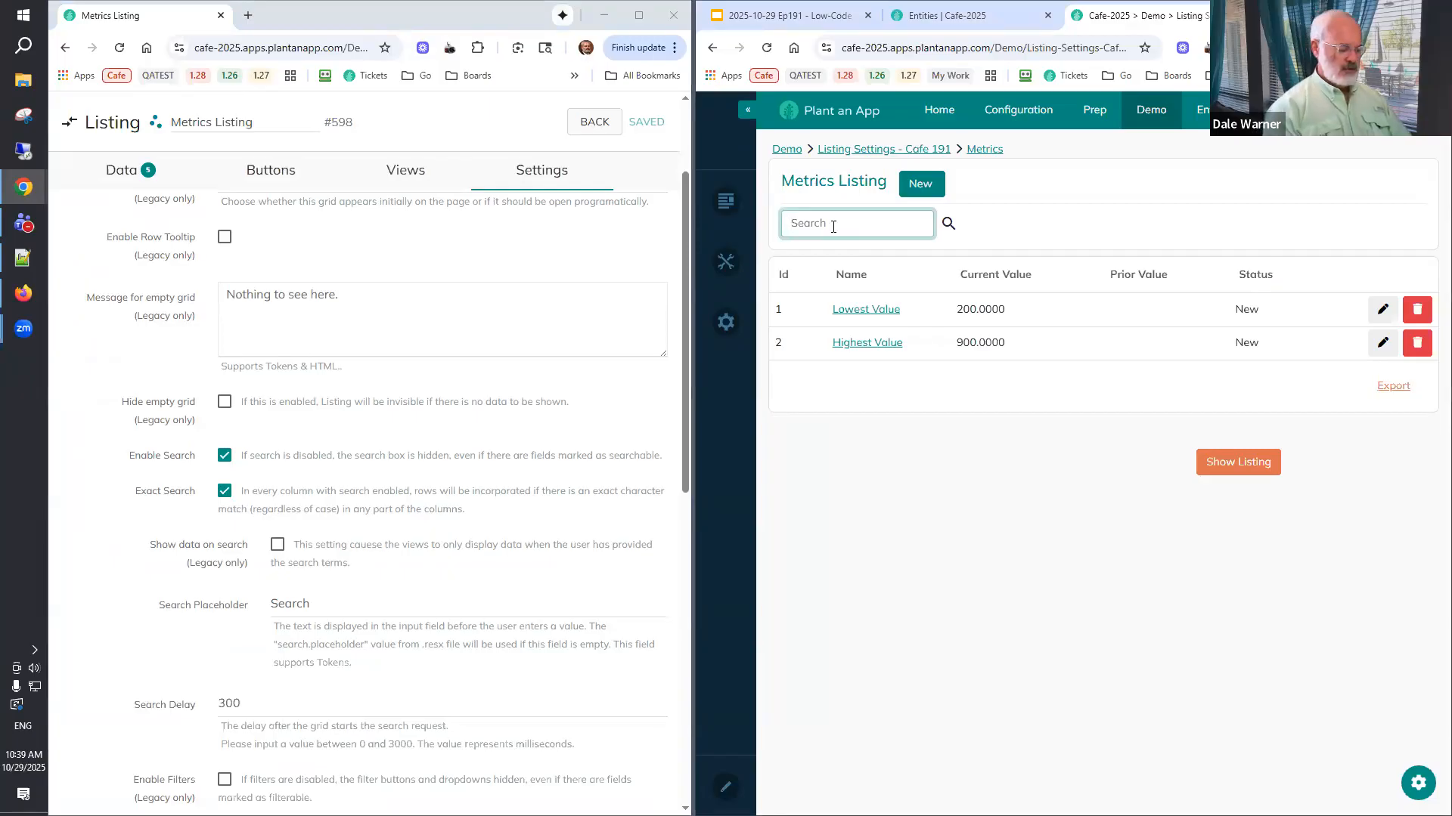
text(hi val)
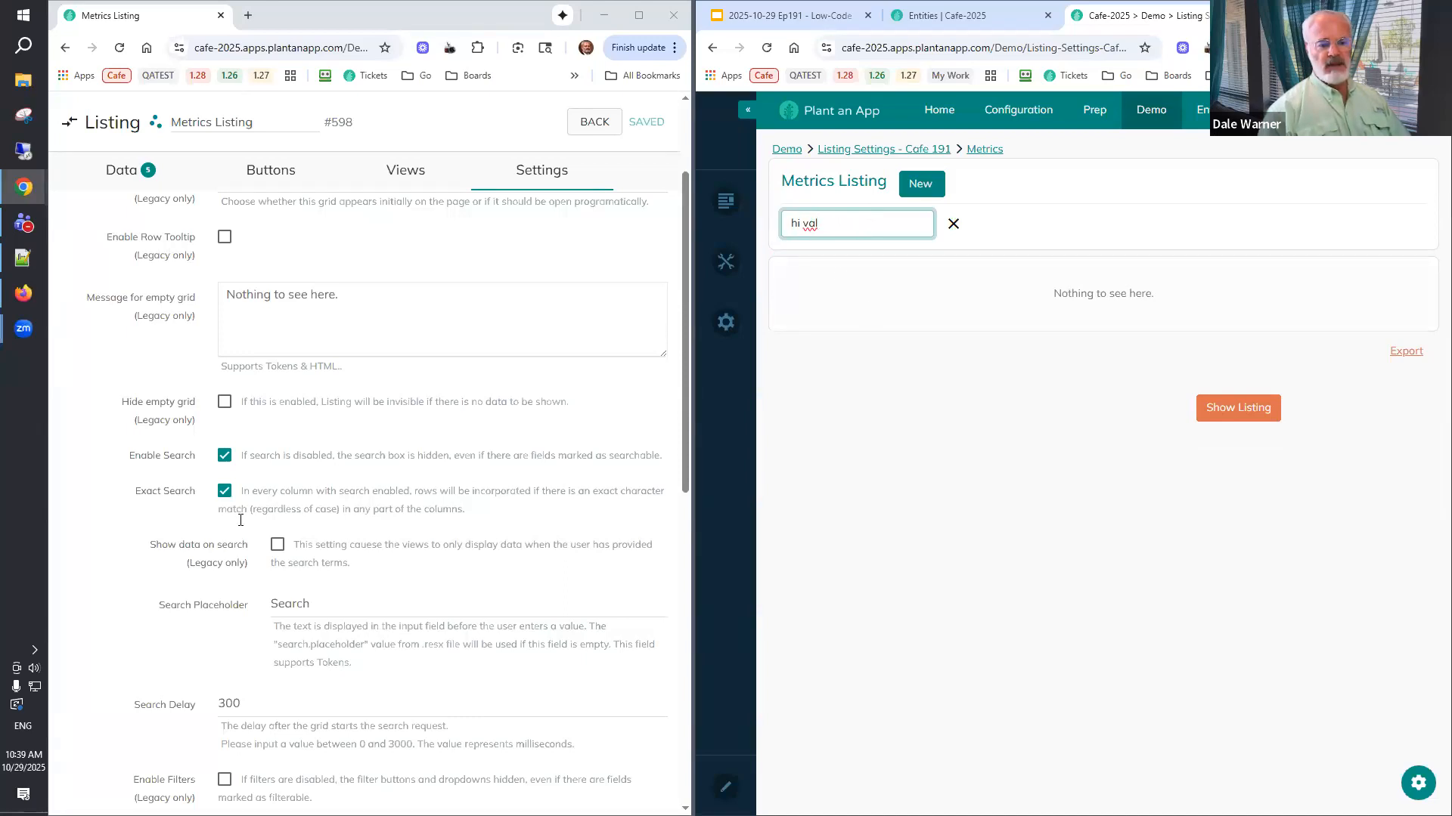
triple_click(796, 232)
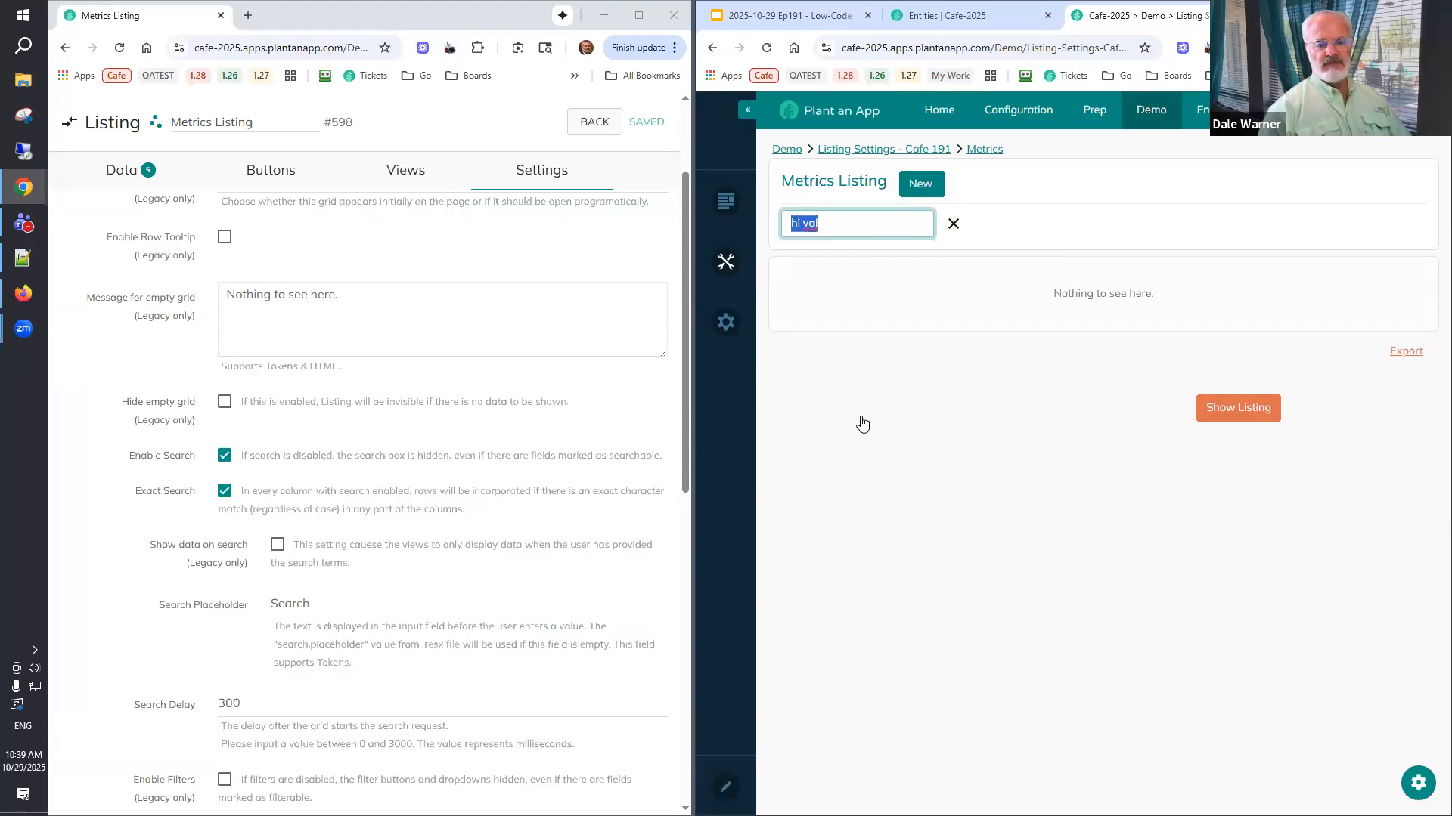
key(BackSpace)
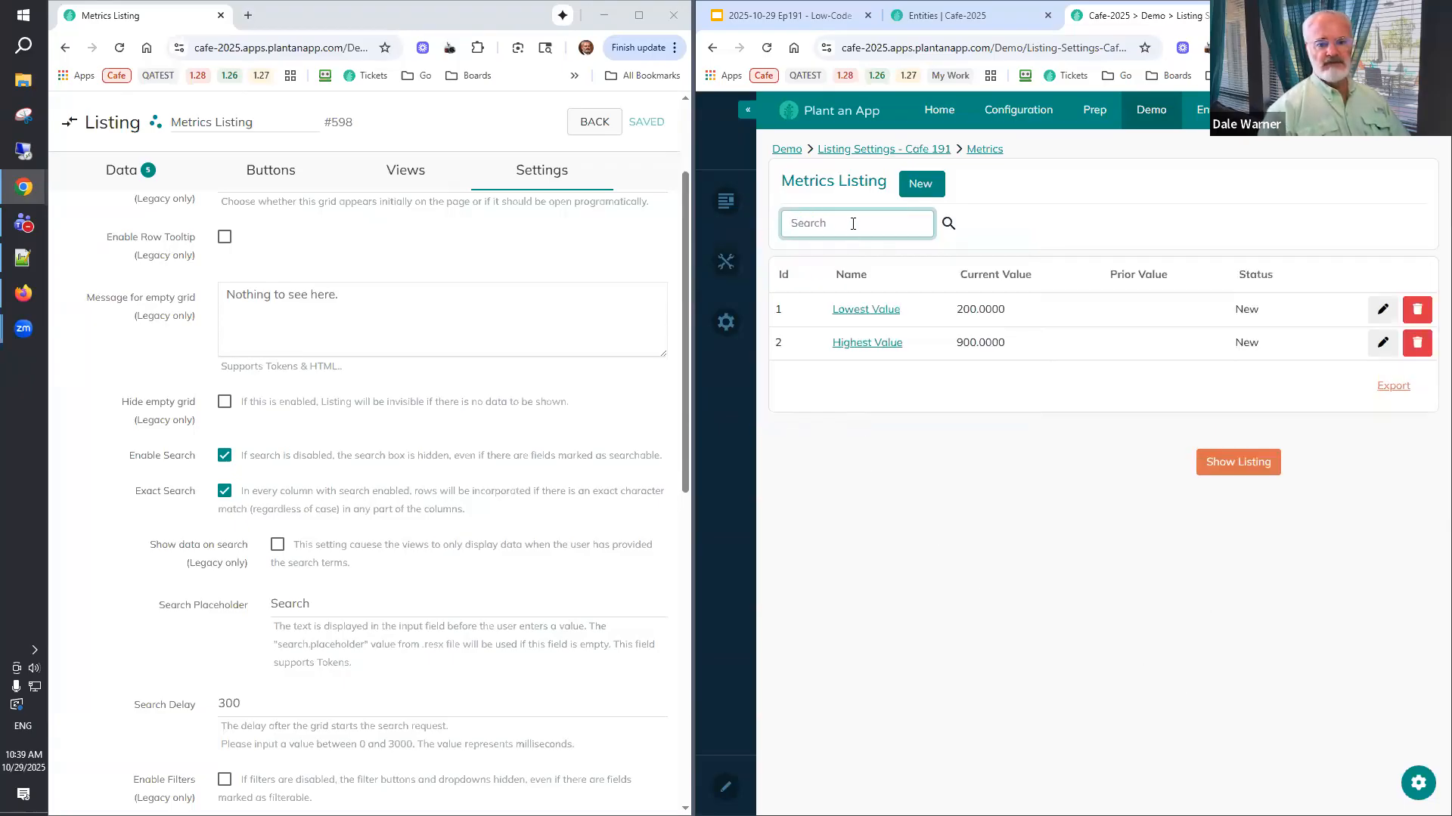
text(highest v)
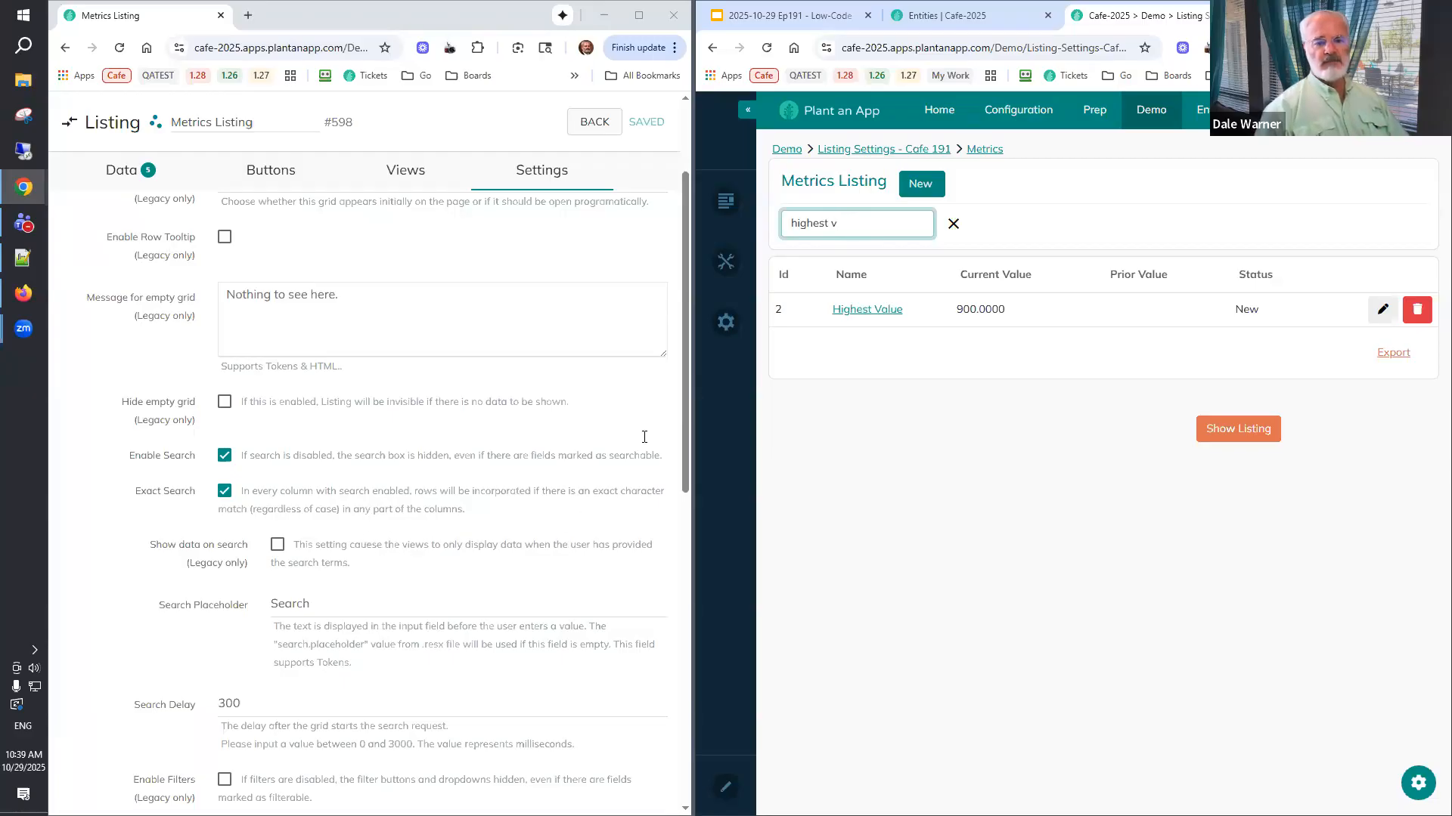
Disable Exact Search in the Metrics Listing settings, save and reload the Metrics page, then test the search with "hi val" and clear it.
click(224, 493)
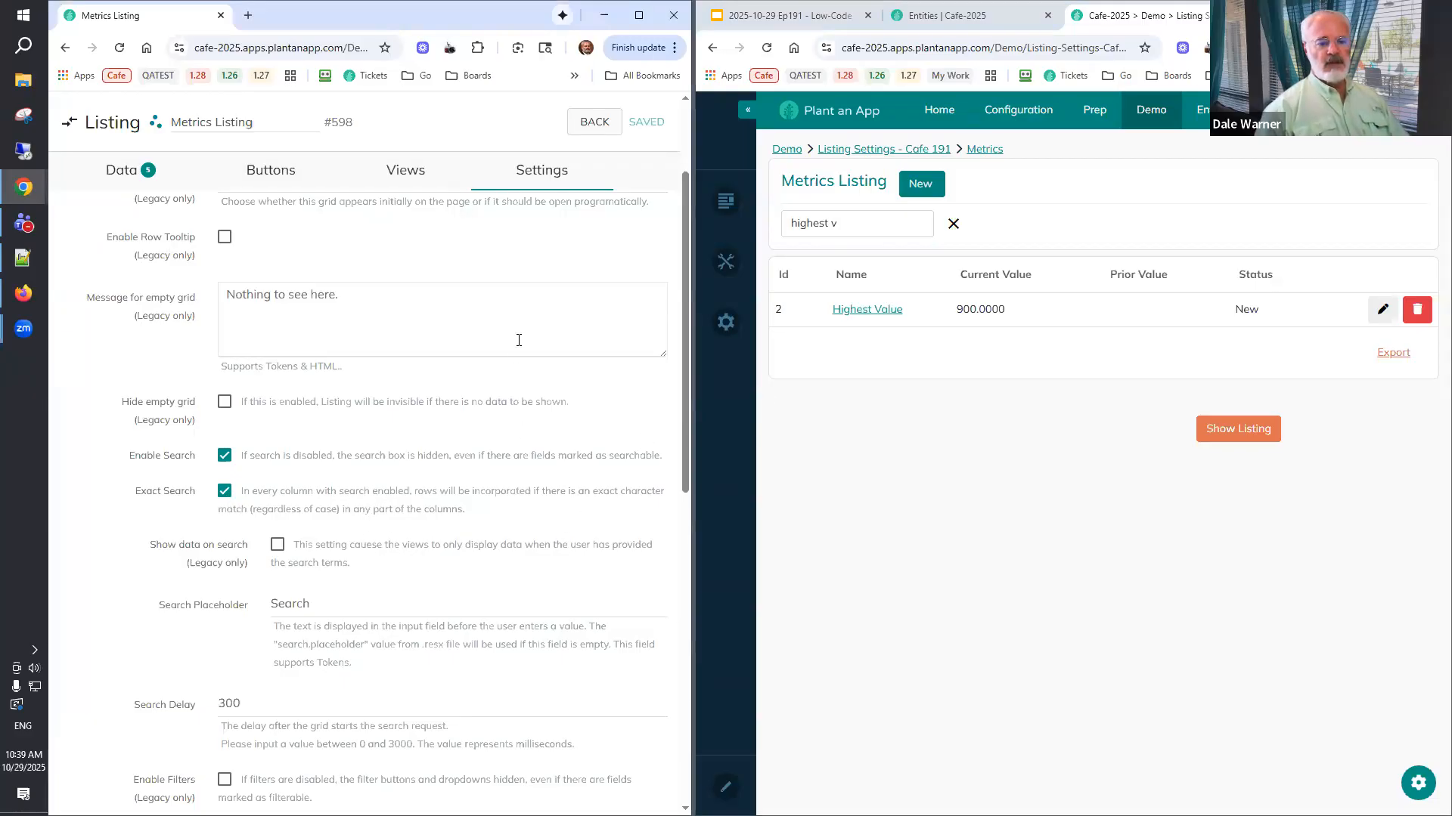
click(952, 223)
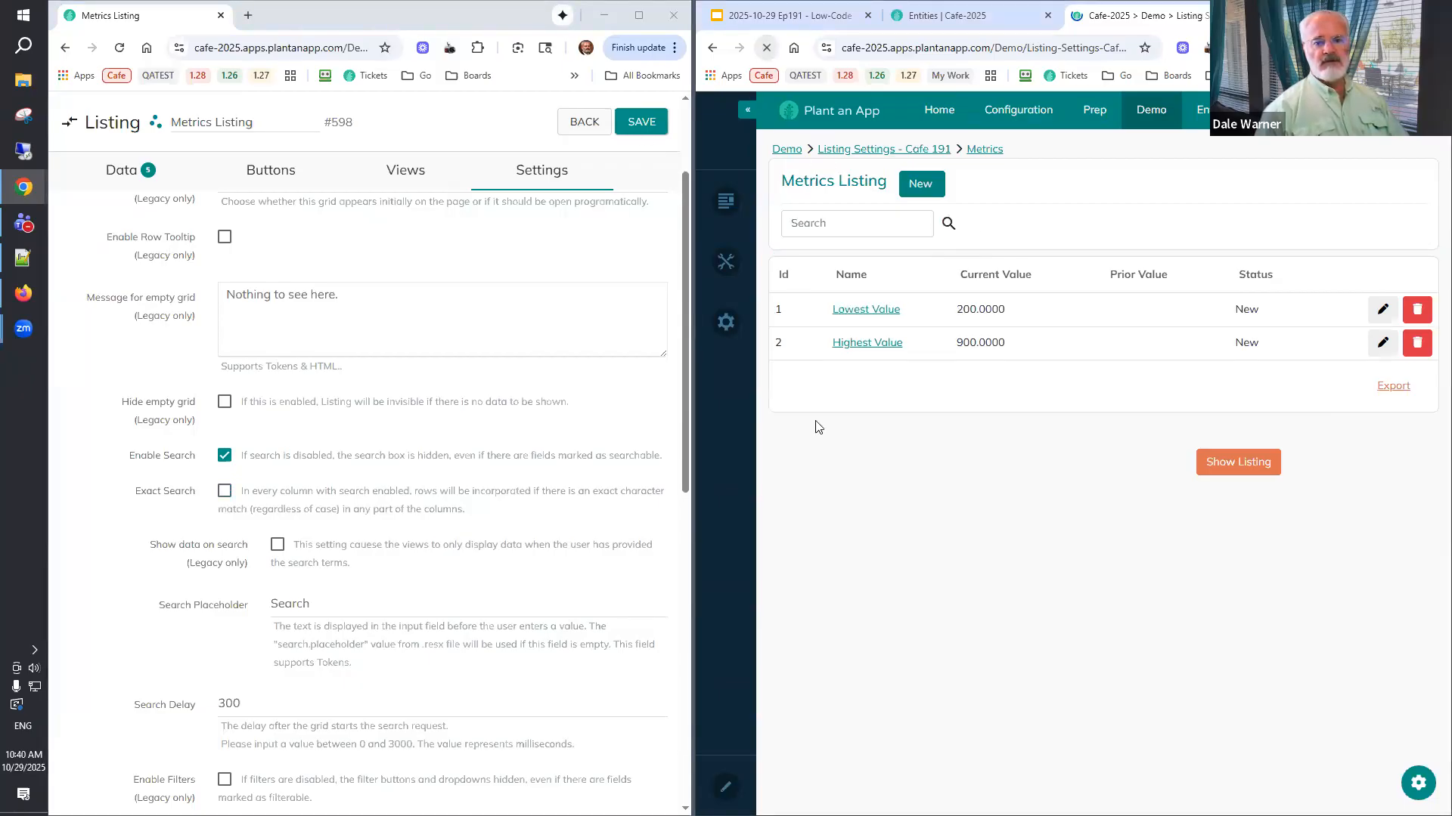
click(823, 222)
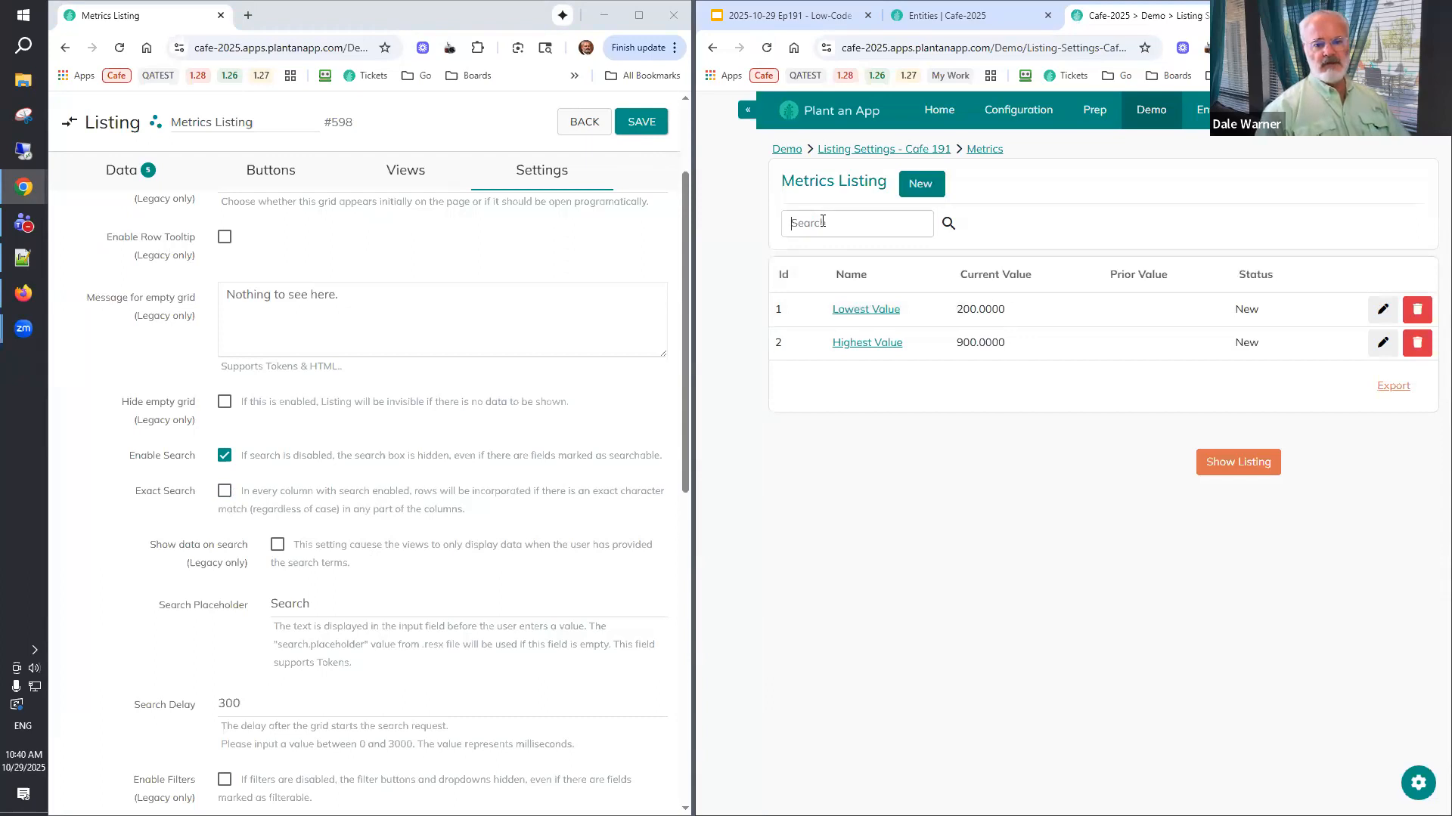
text(hi val)
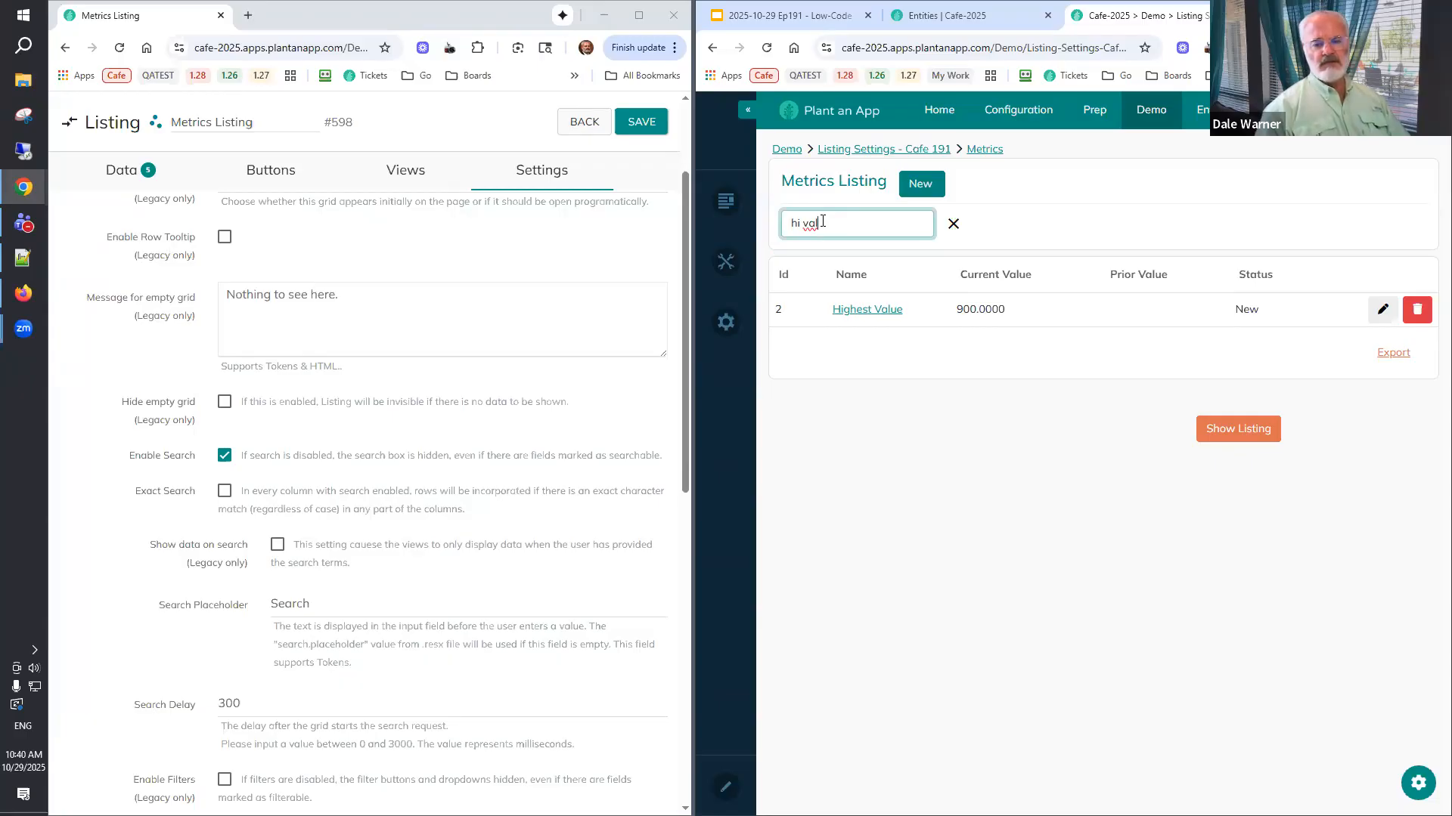
triple_click(822, 222)
key(BackSpace)
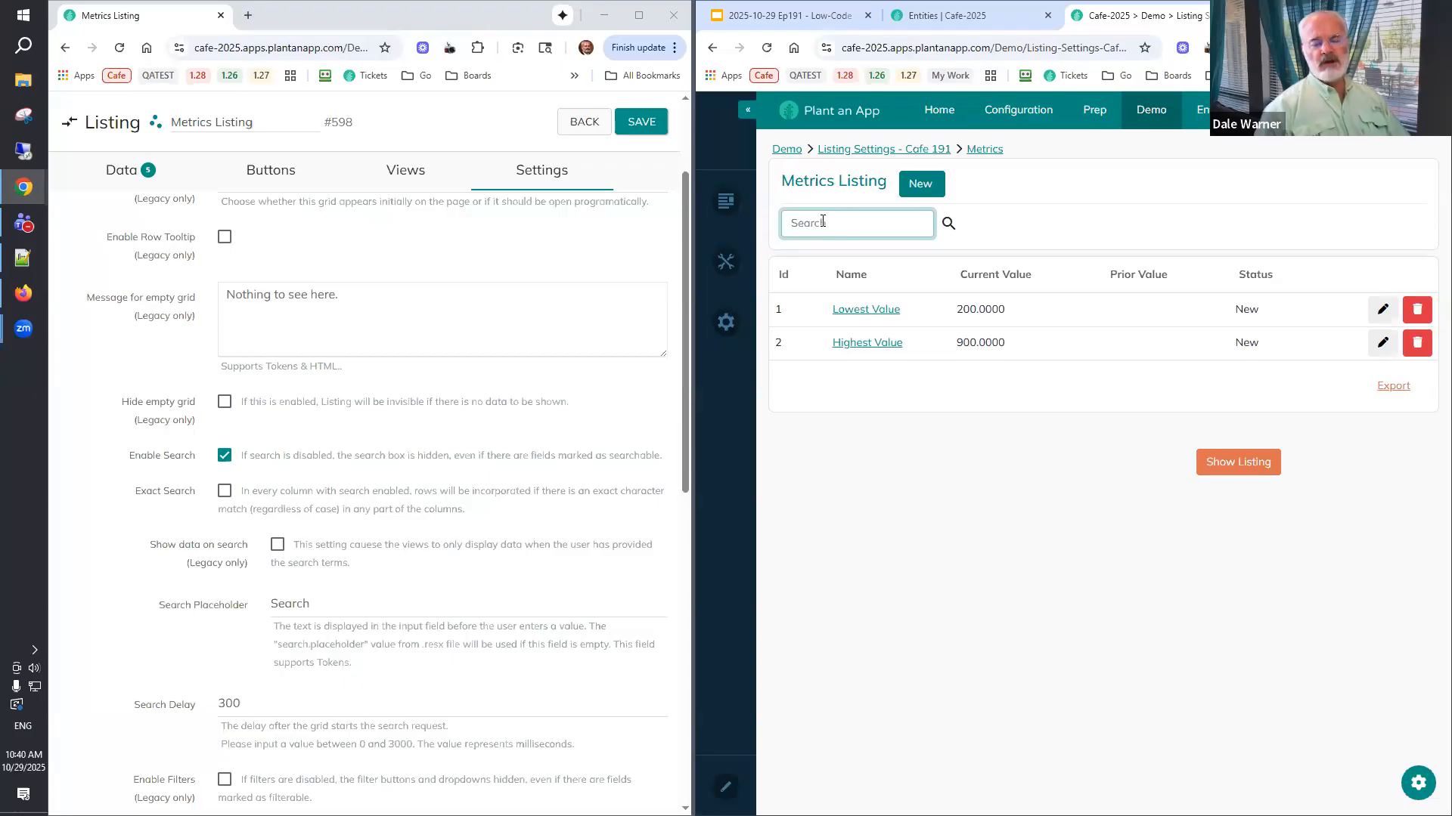
Enable Exact Search in the Metrics Listing settings, save the listing and reload the Metrics page.
click(239, 495)
click(363, 489)
click(639, 130)
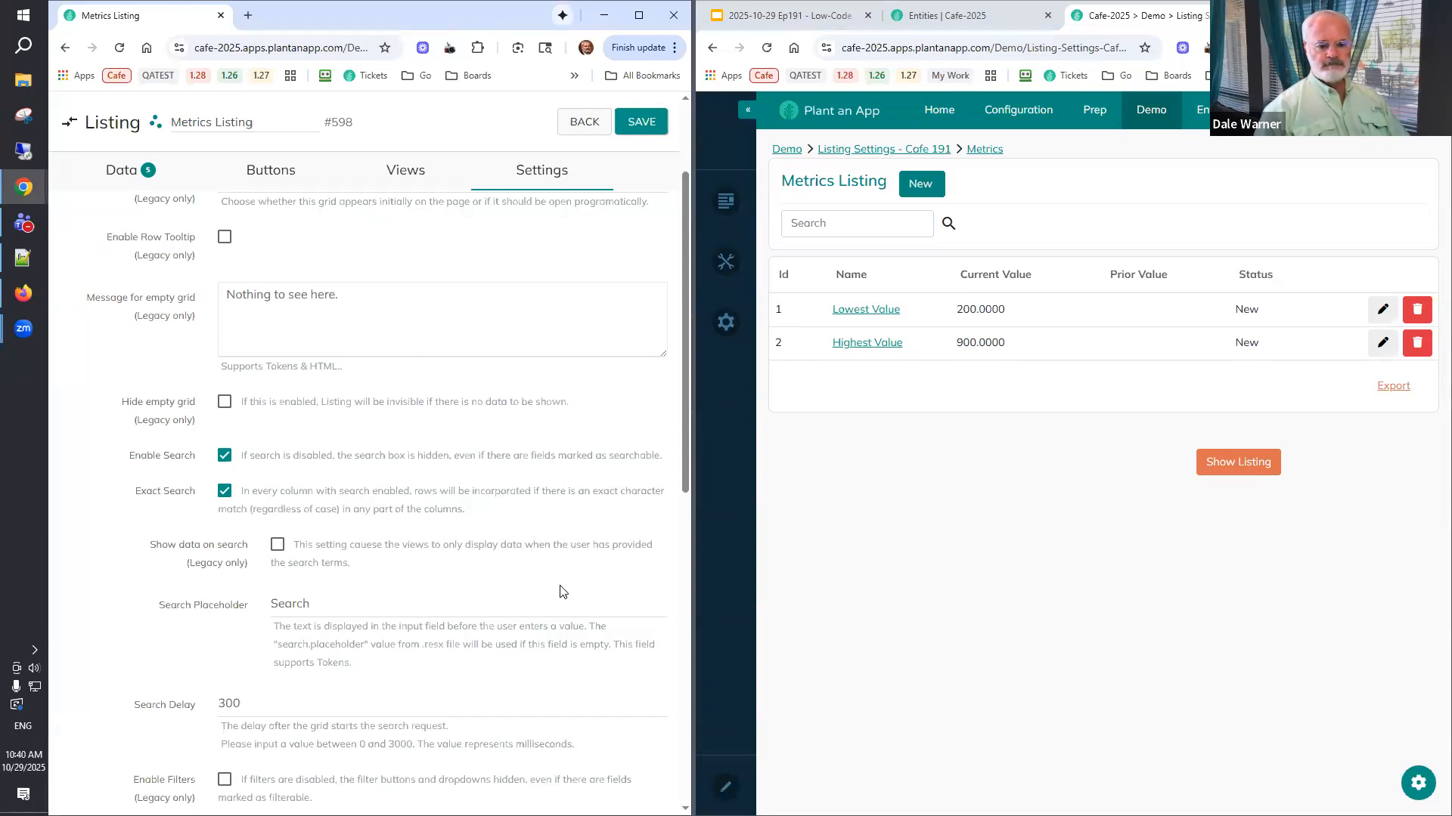
click(768, 51)
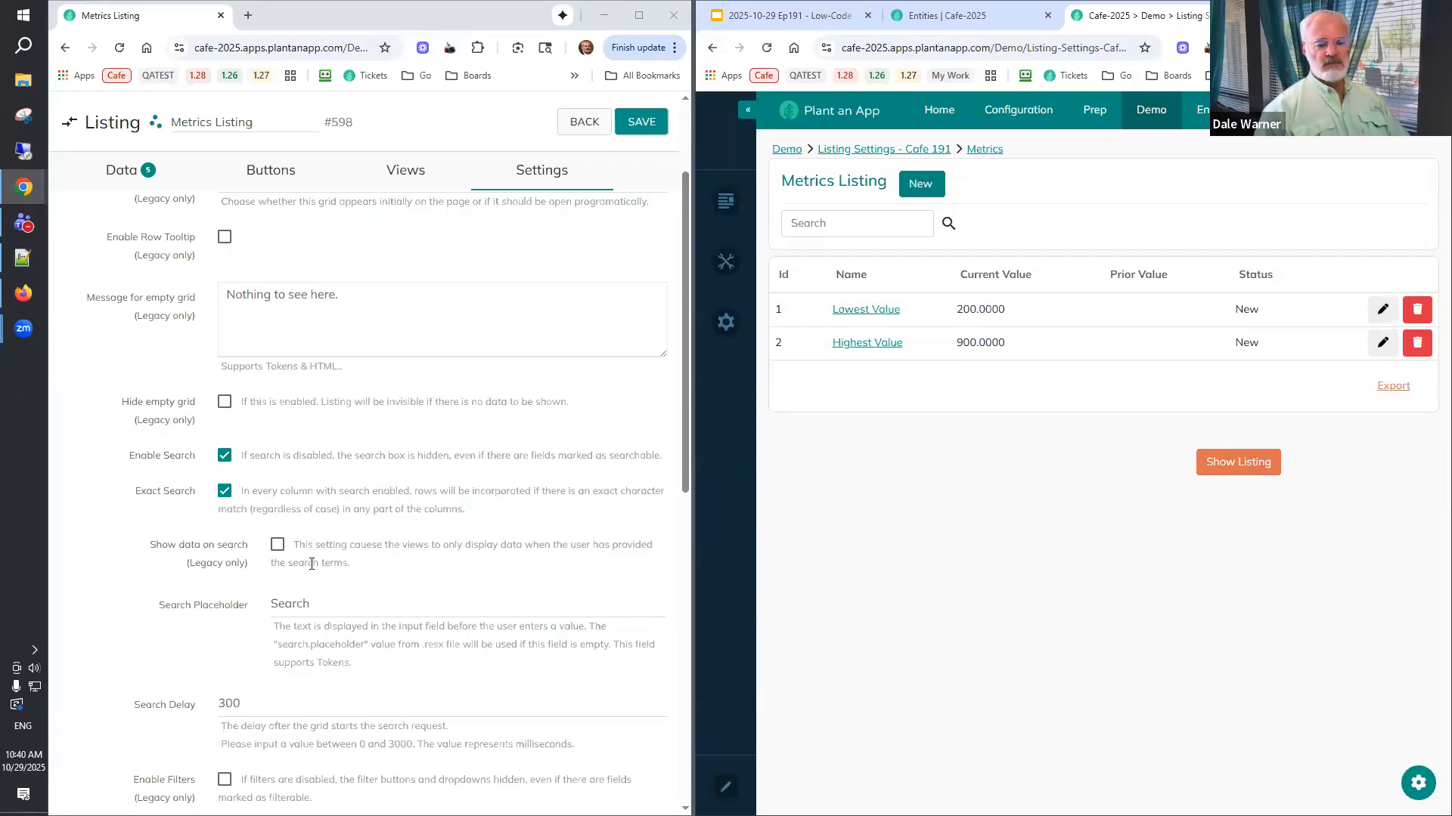
Enable Show data on search in the Metrics Listing settings, save the listing and reload the Metrics page.
click(277, 547)
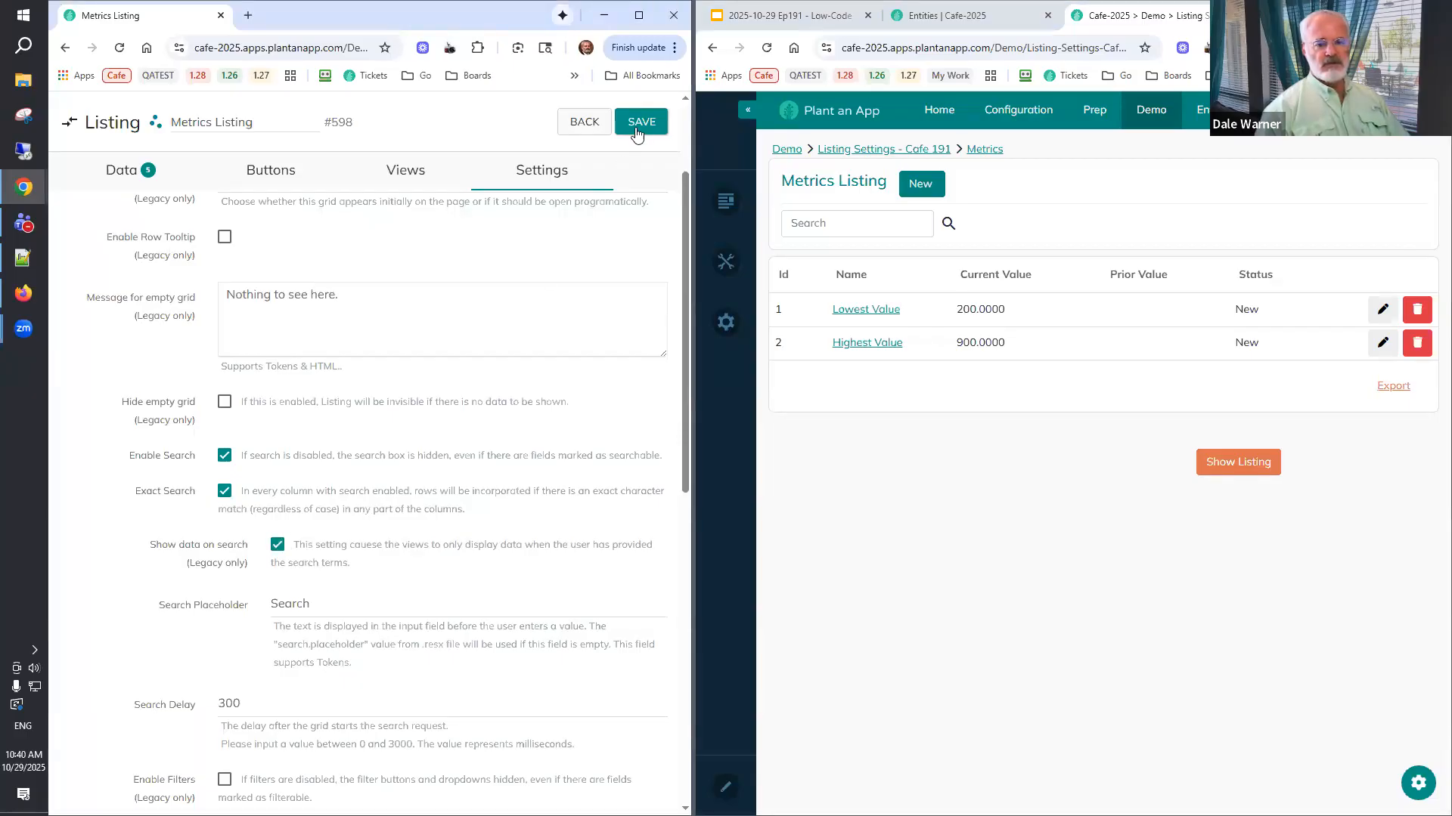
click(637, 127)
click(797, 611)
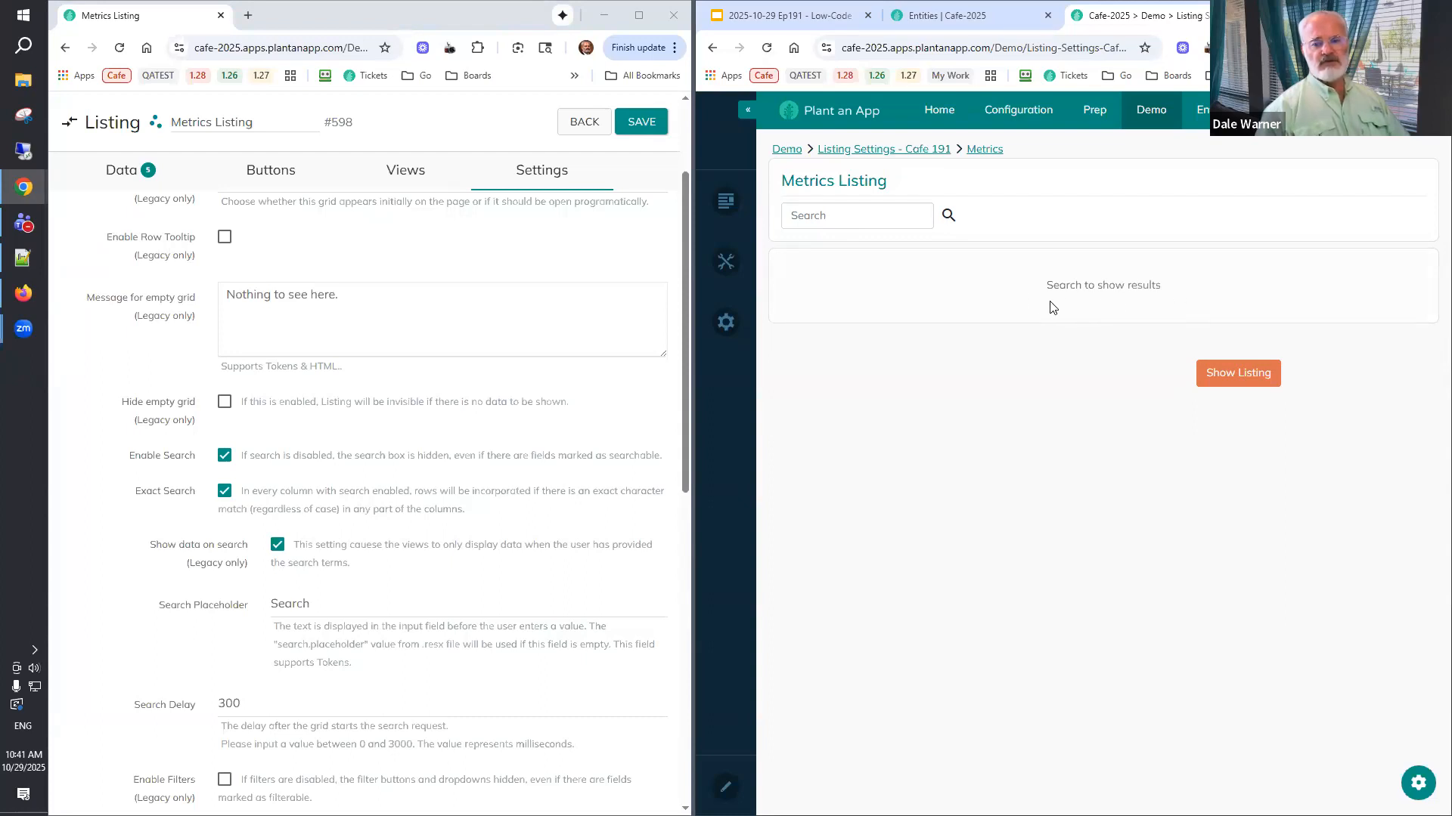
Test Show data on search on the Metrics page by searching for "low", clearing the search and searching for "val".
click(844, 224)
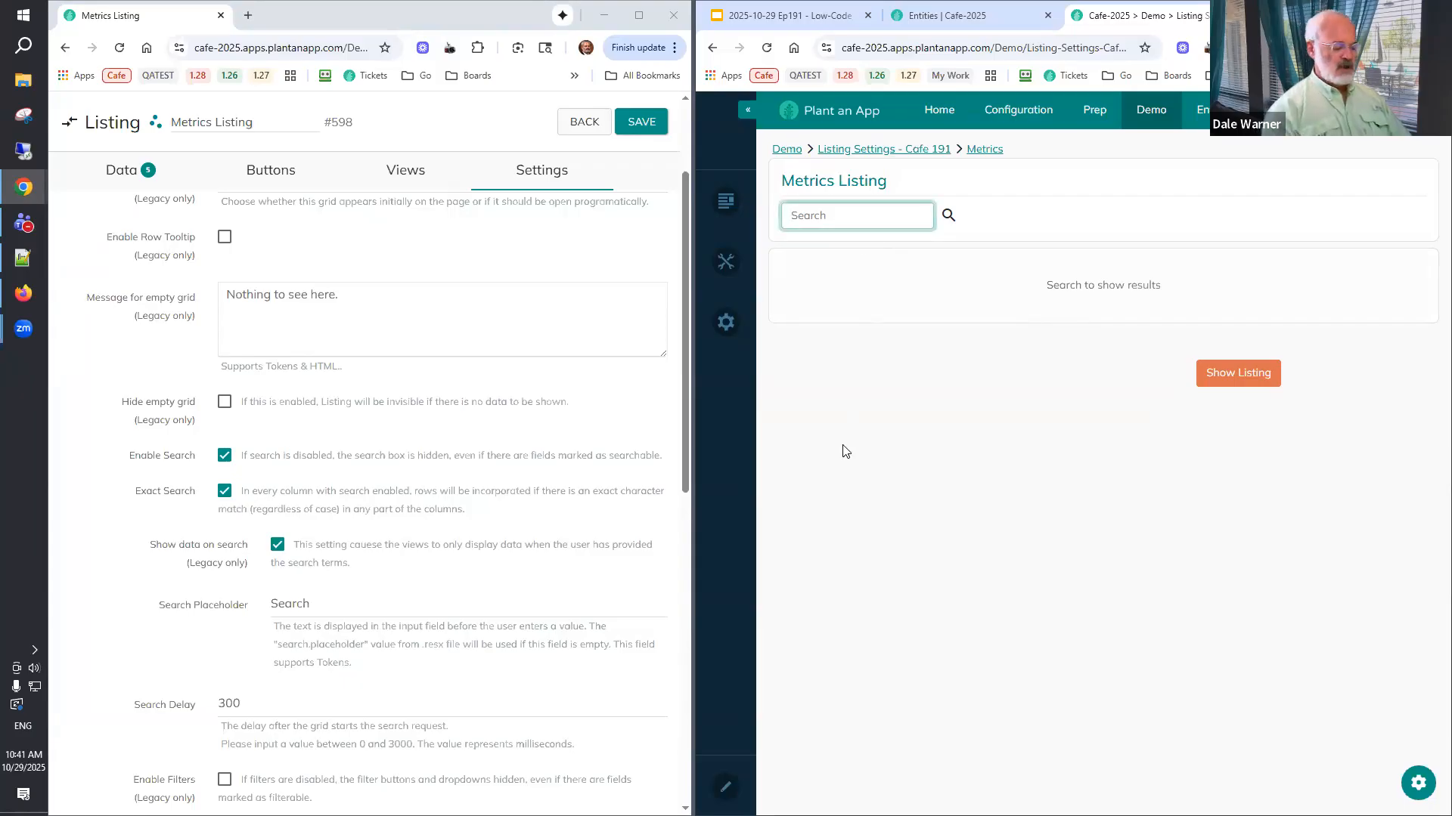
text(low)
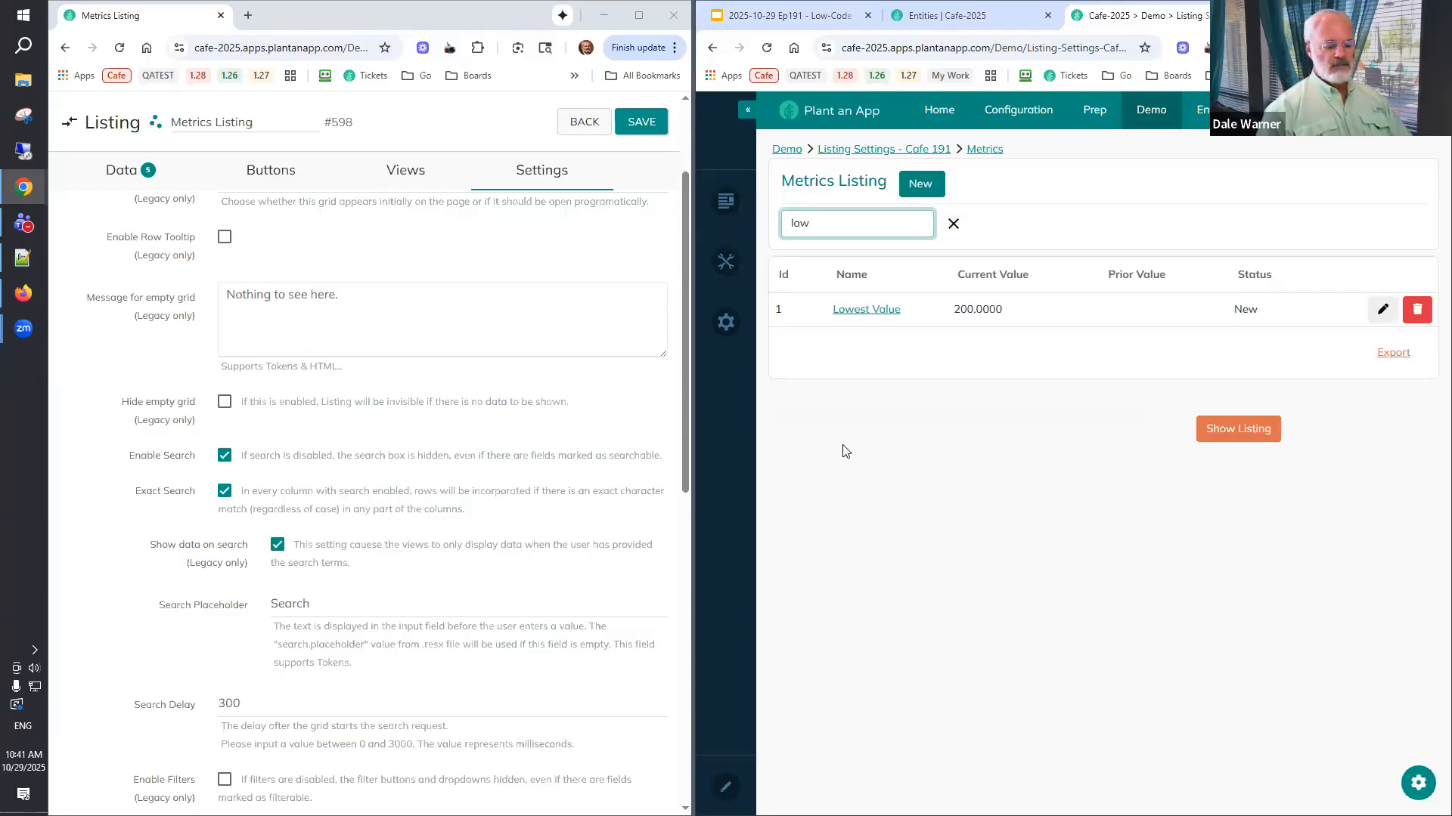
click(952, 224)
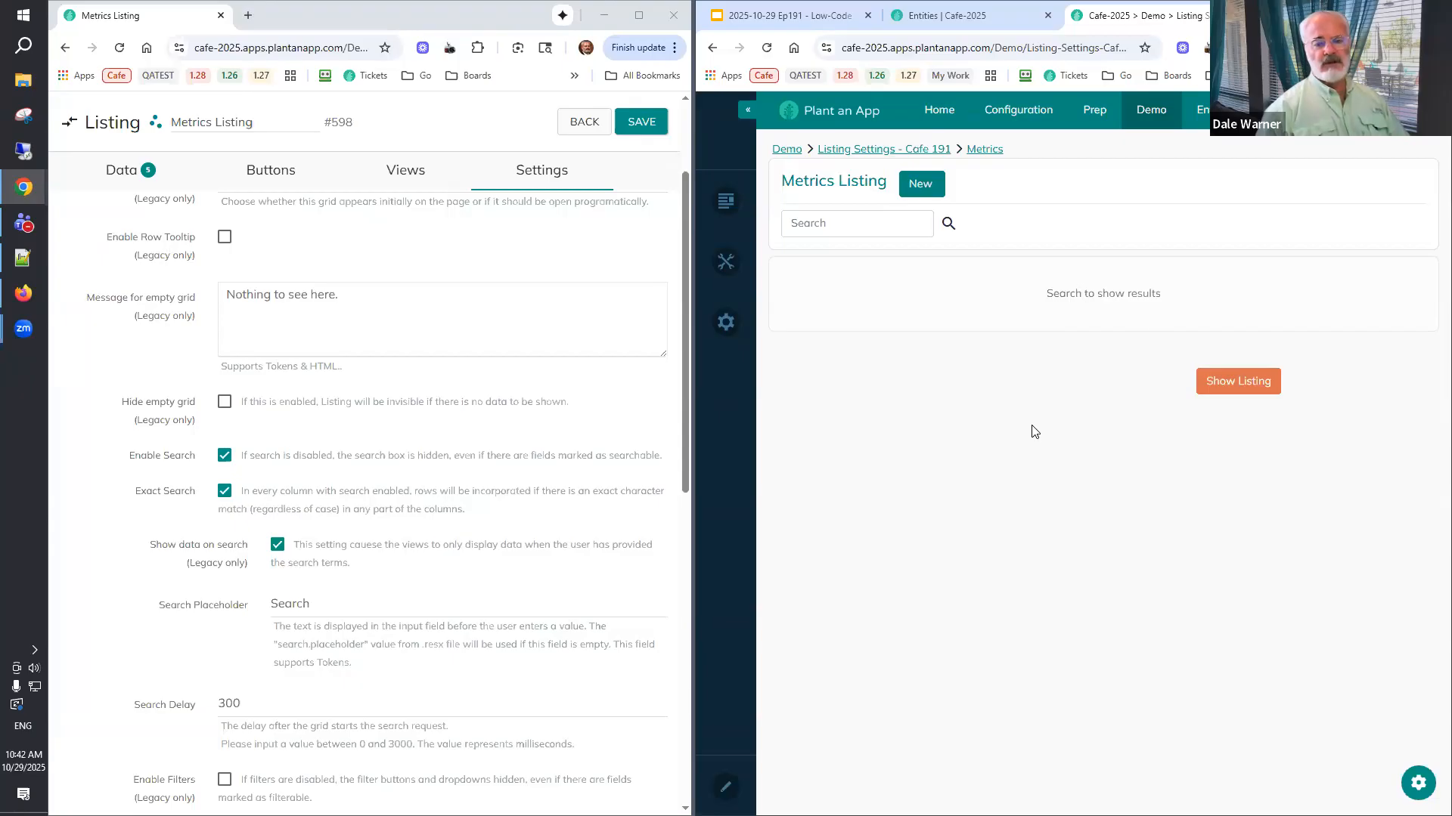
click(851, 230)
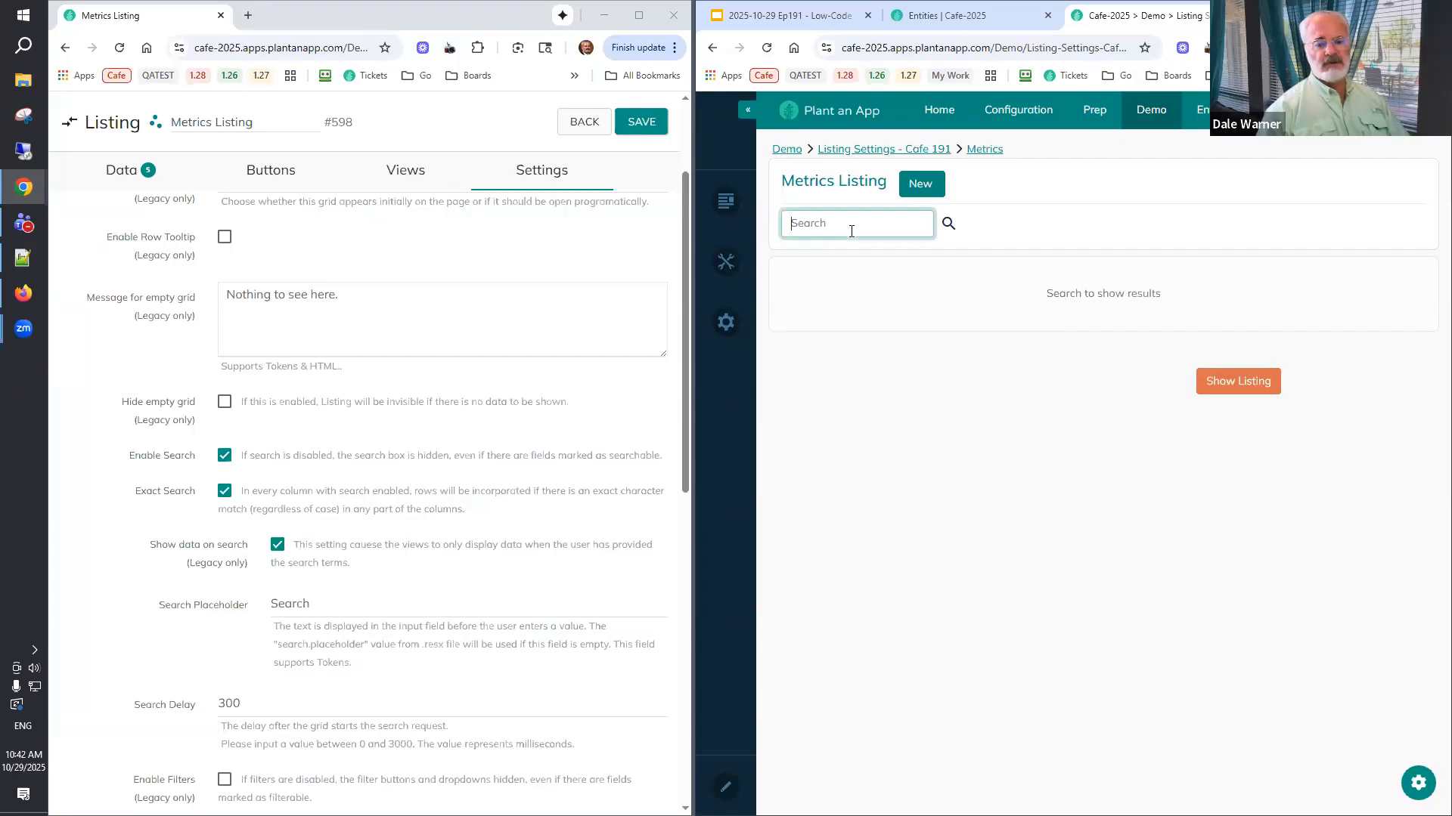
text(val)
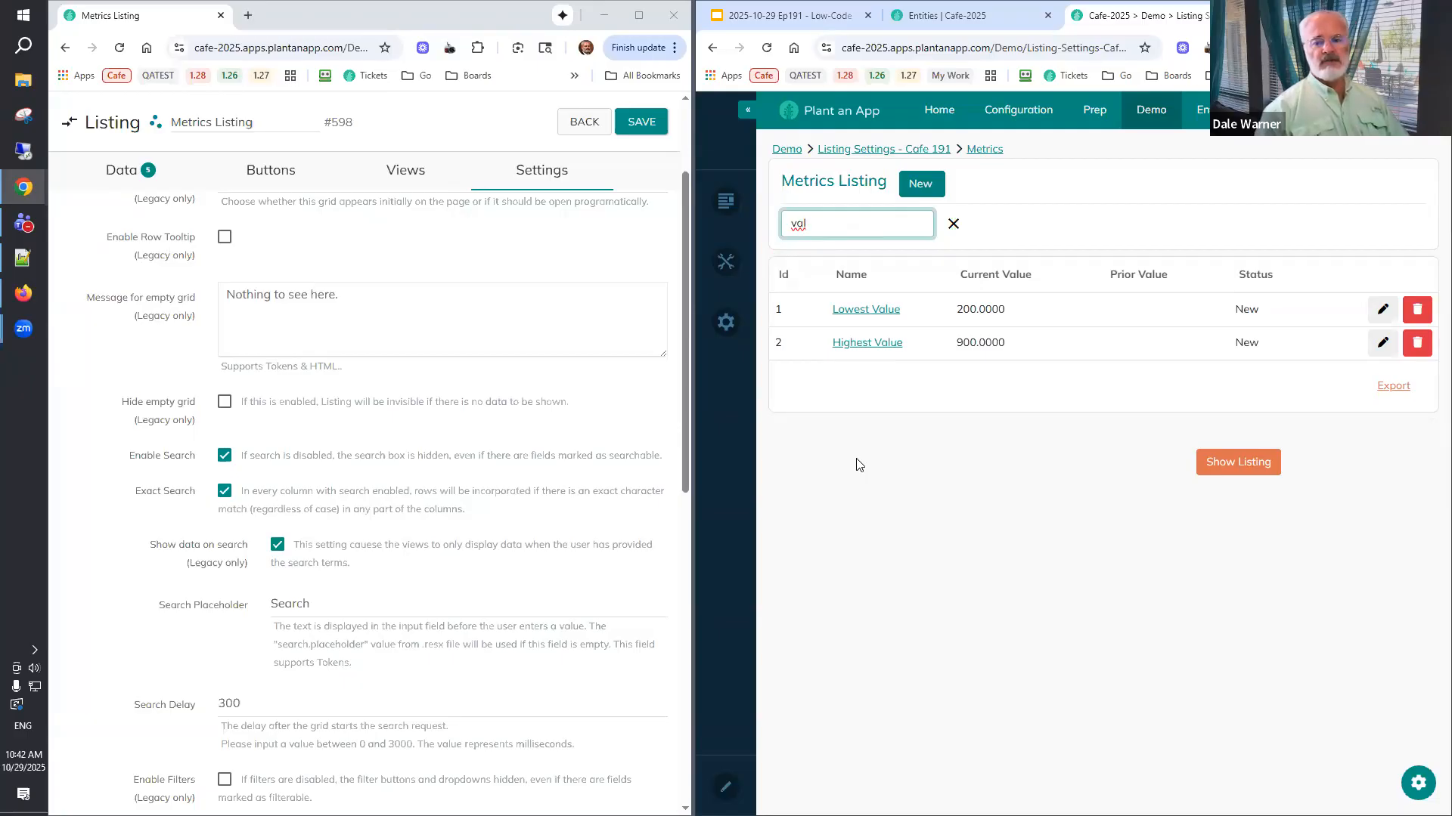
Disable Show data on search in the Metrics Listing settings, save the listing and reload the Metrics page.
click(276, 546)
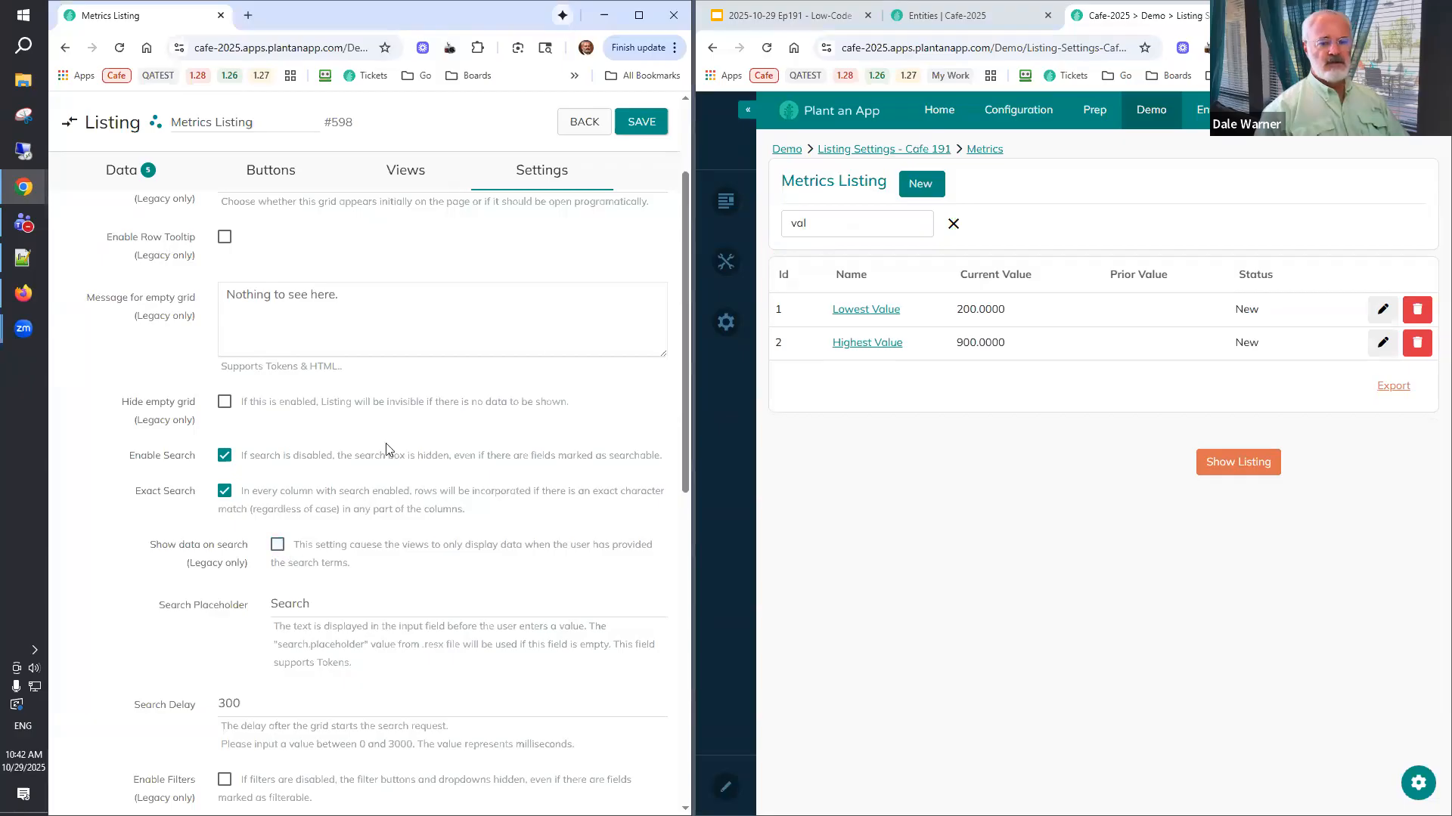
click(648, 129)
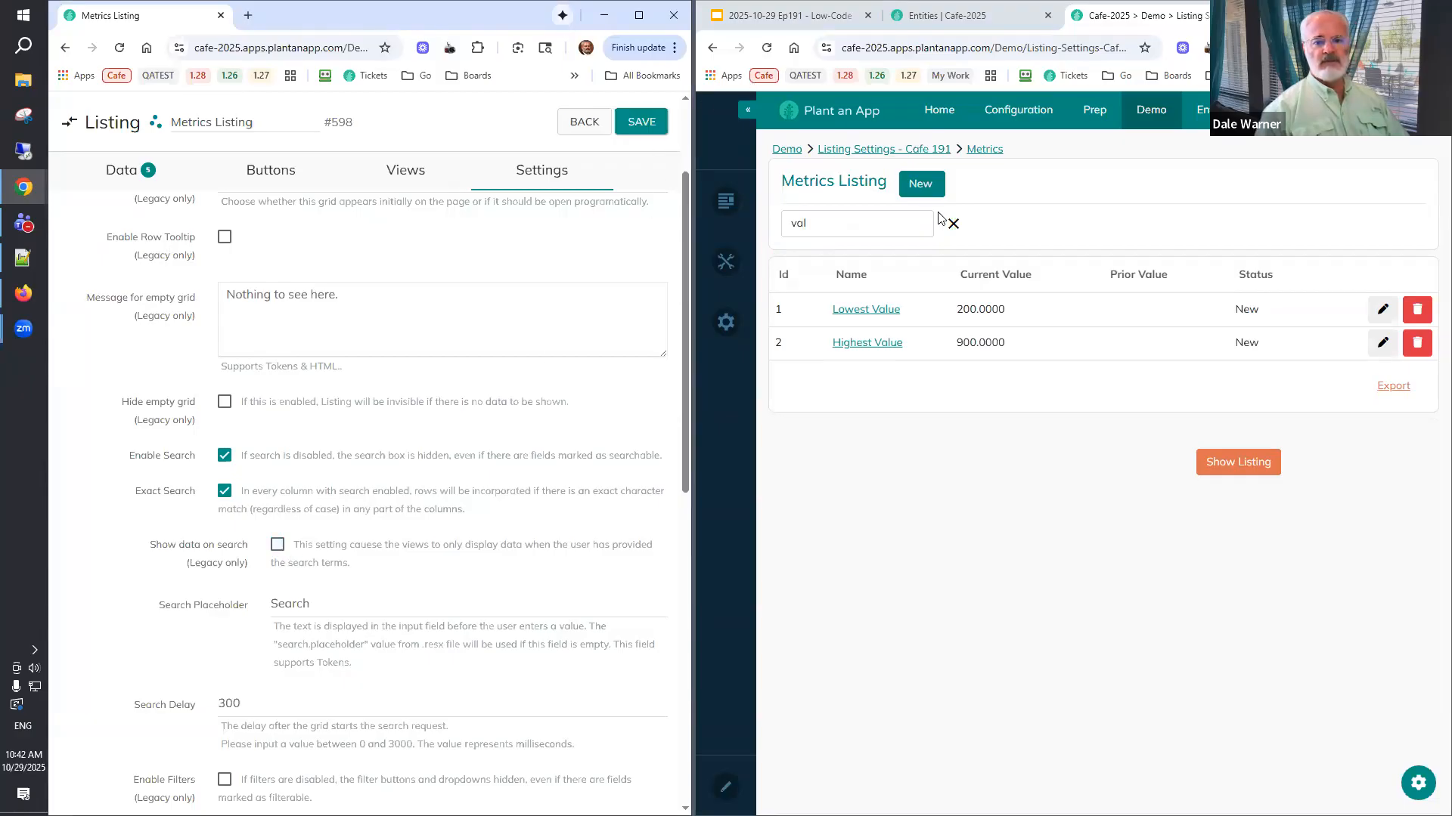
click(766, 48)
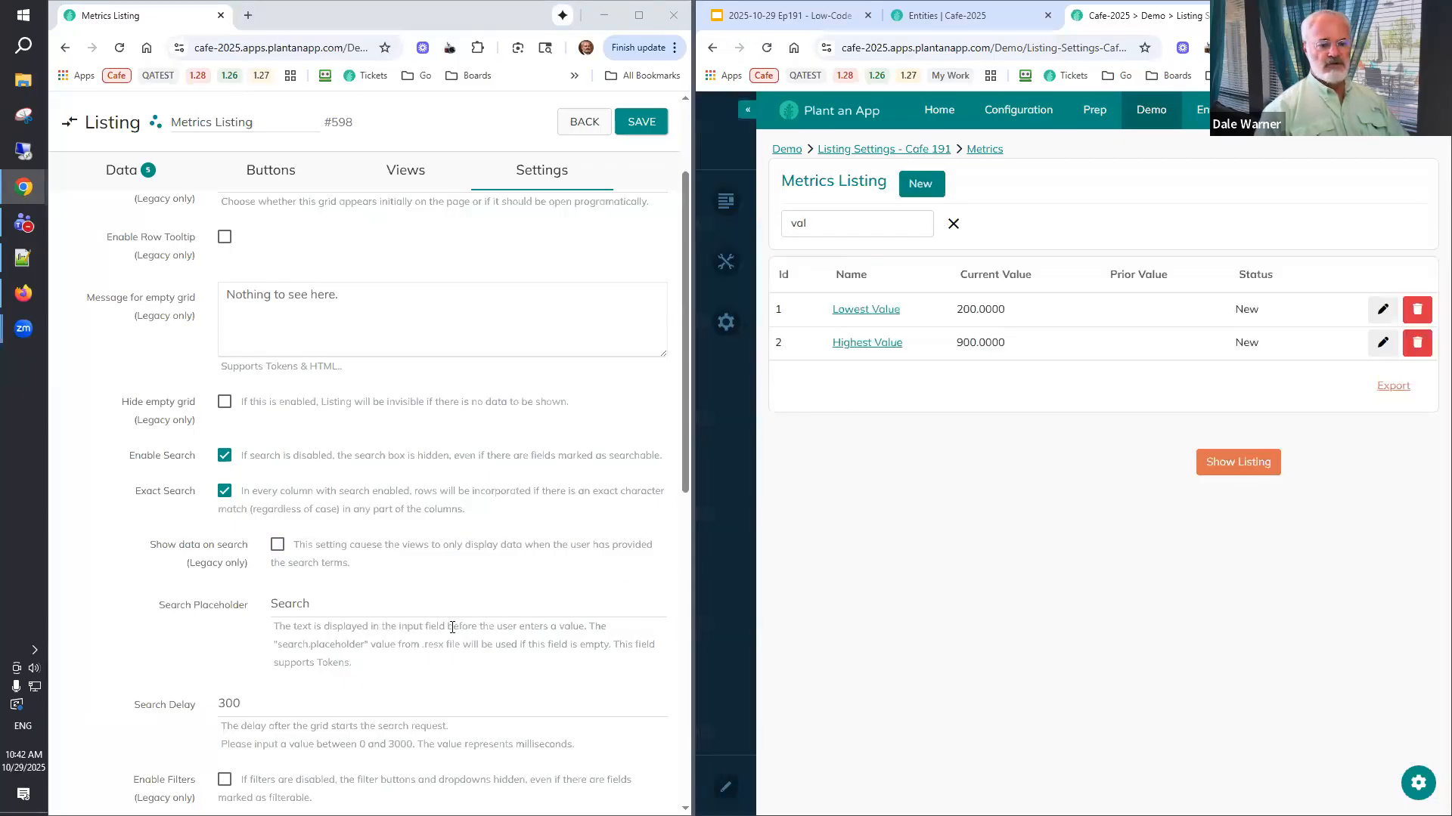
Clear the Metrics page search, set the listing's Search Placeholder to "Invoice #", save it and reload the page.
scroll(201, 589, down, 3)
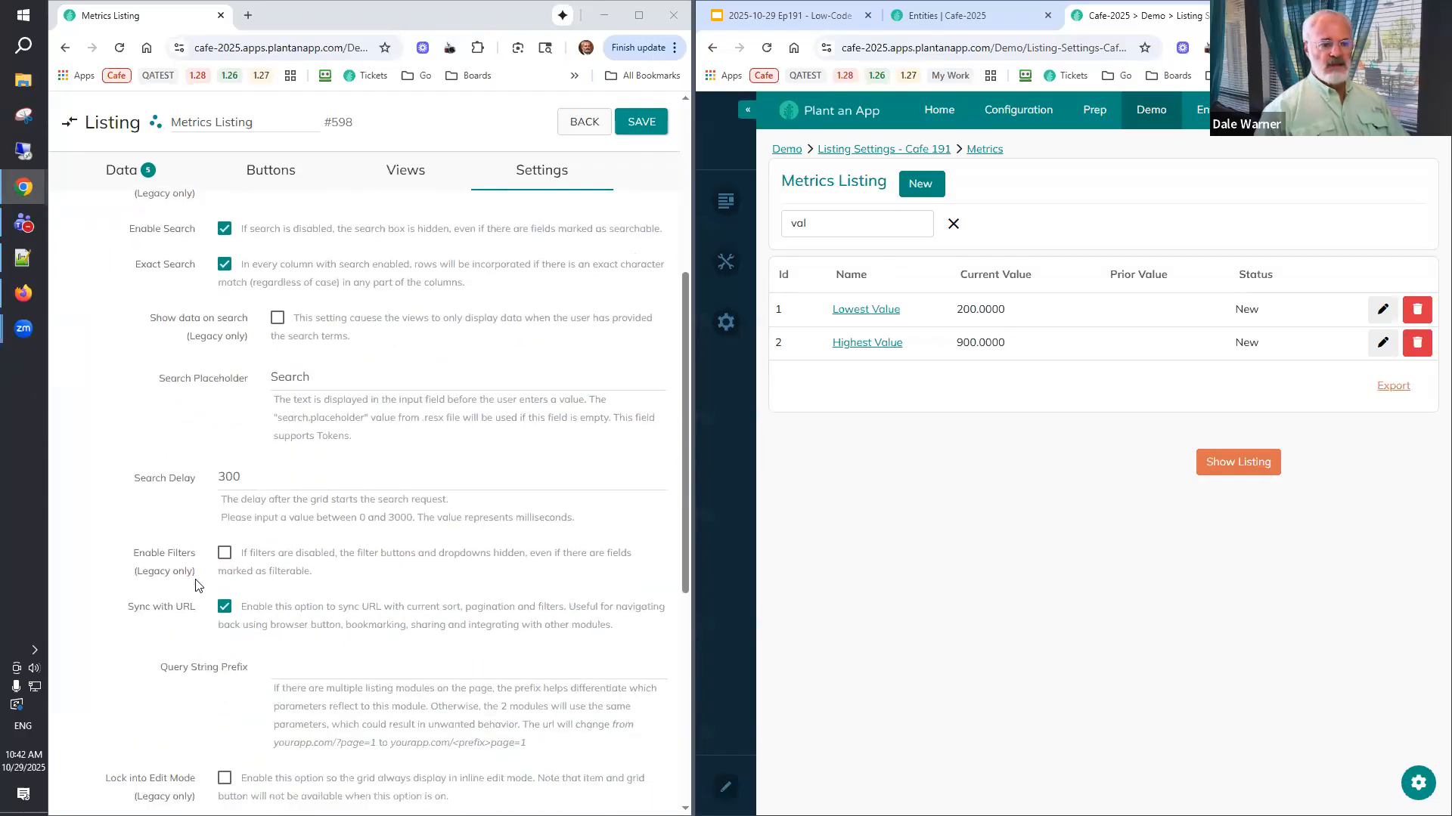
scroll(198, 586, up, 1)
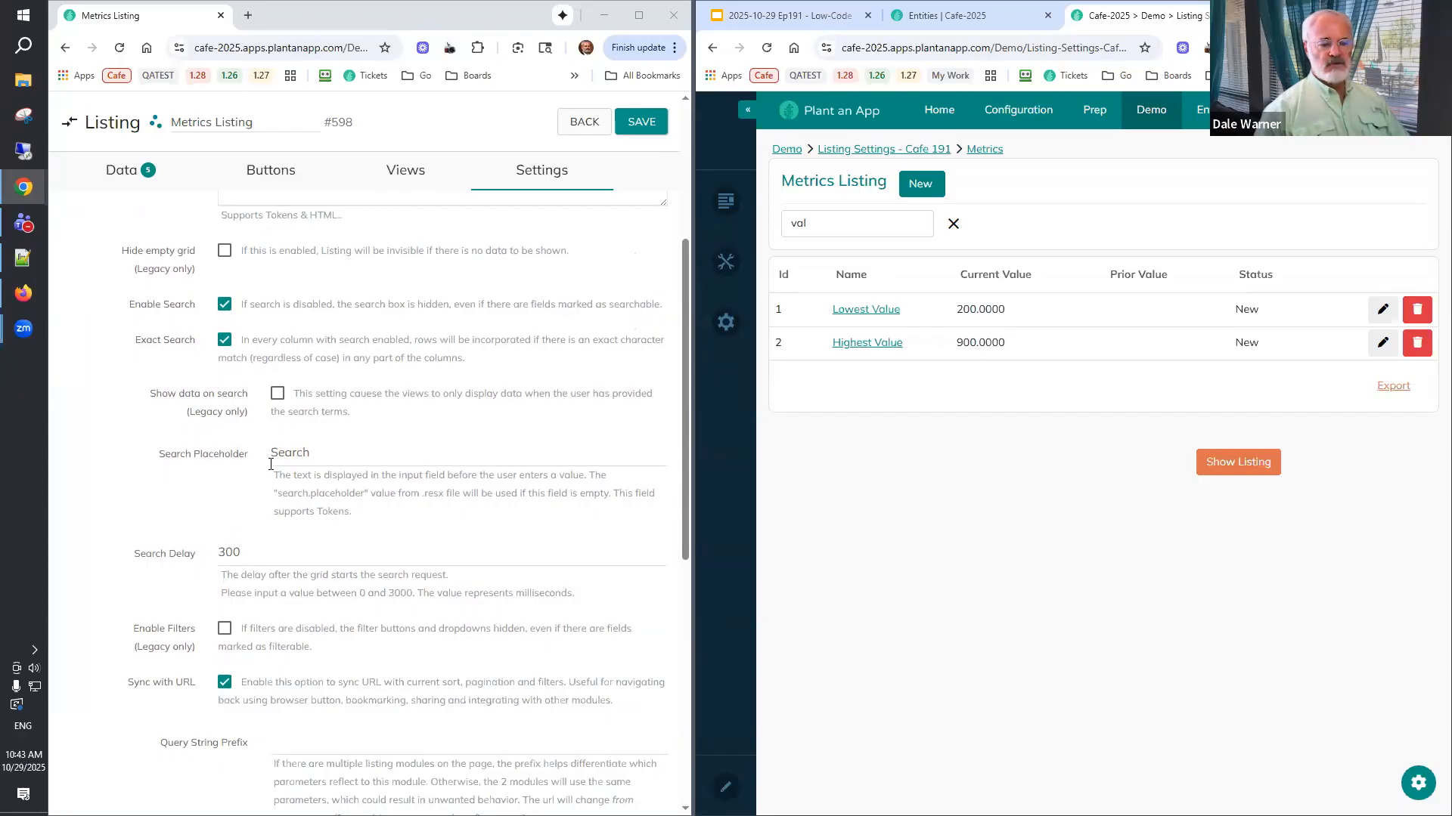
click(953, 224)
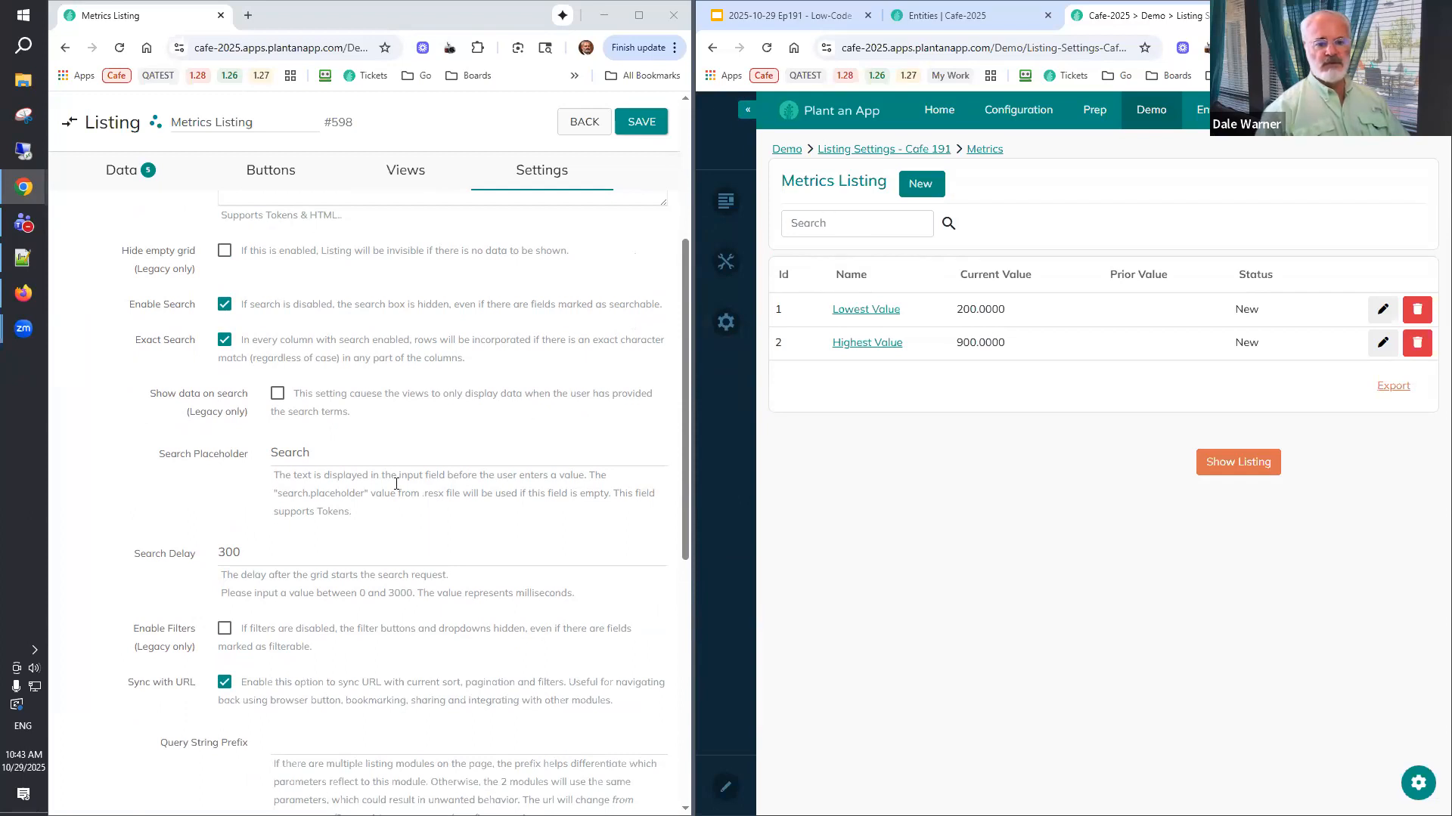
double_click(277, 453)
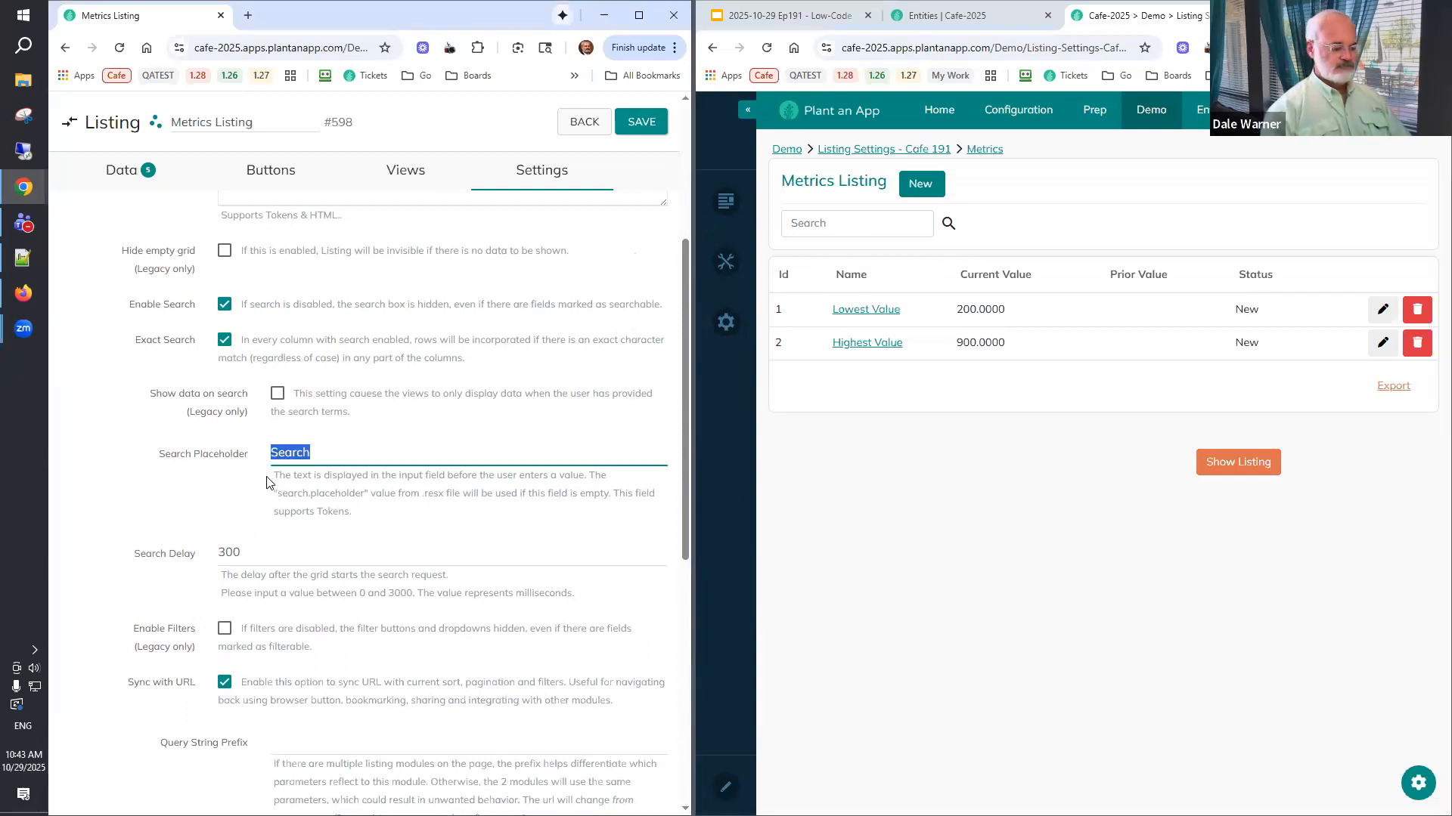
text(Invoice #)
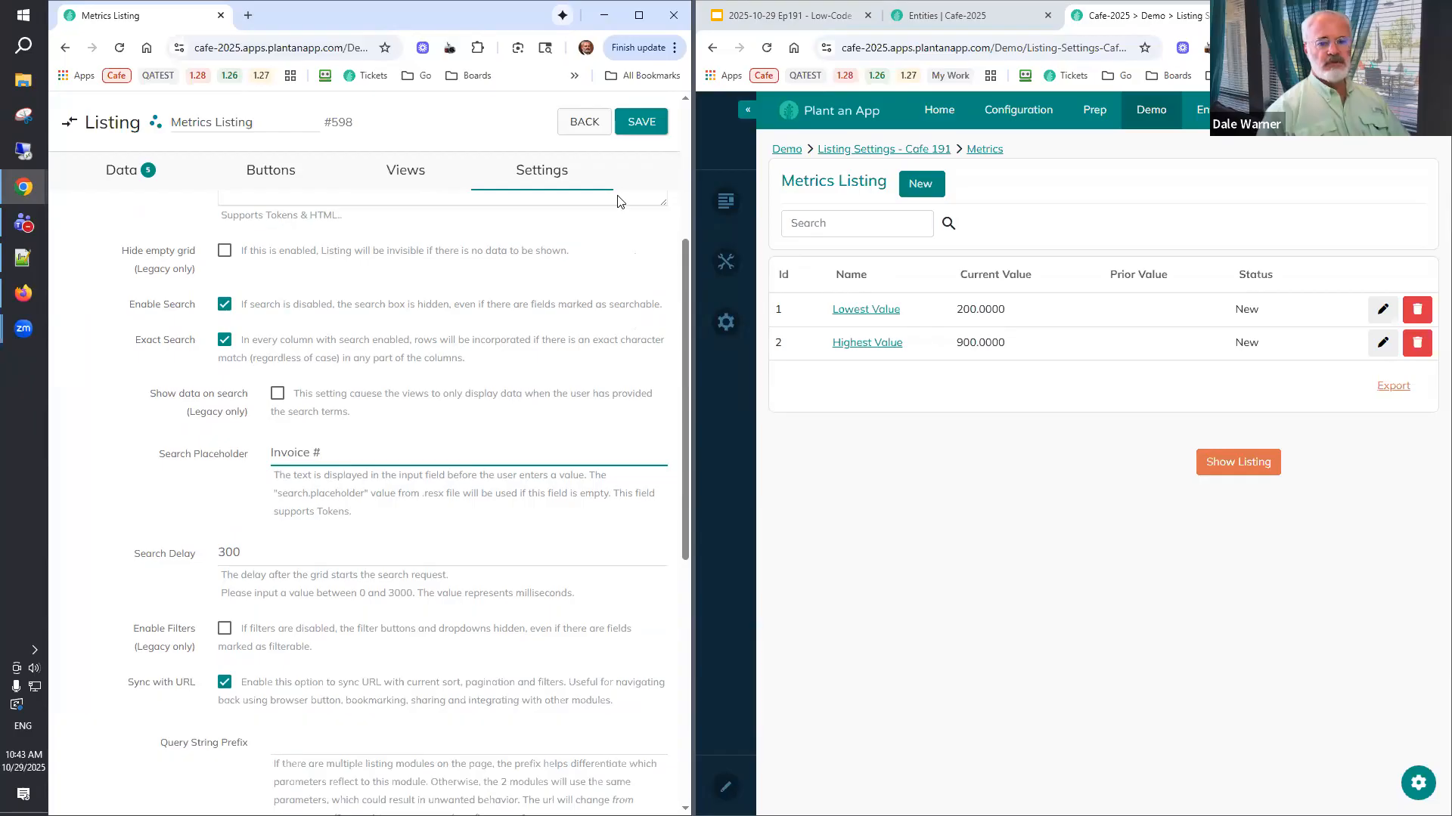
click(631, 122)
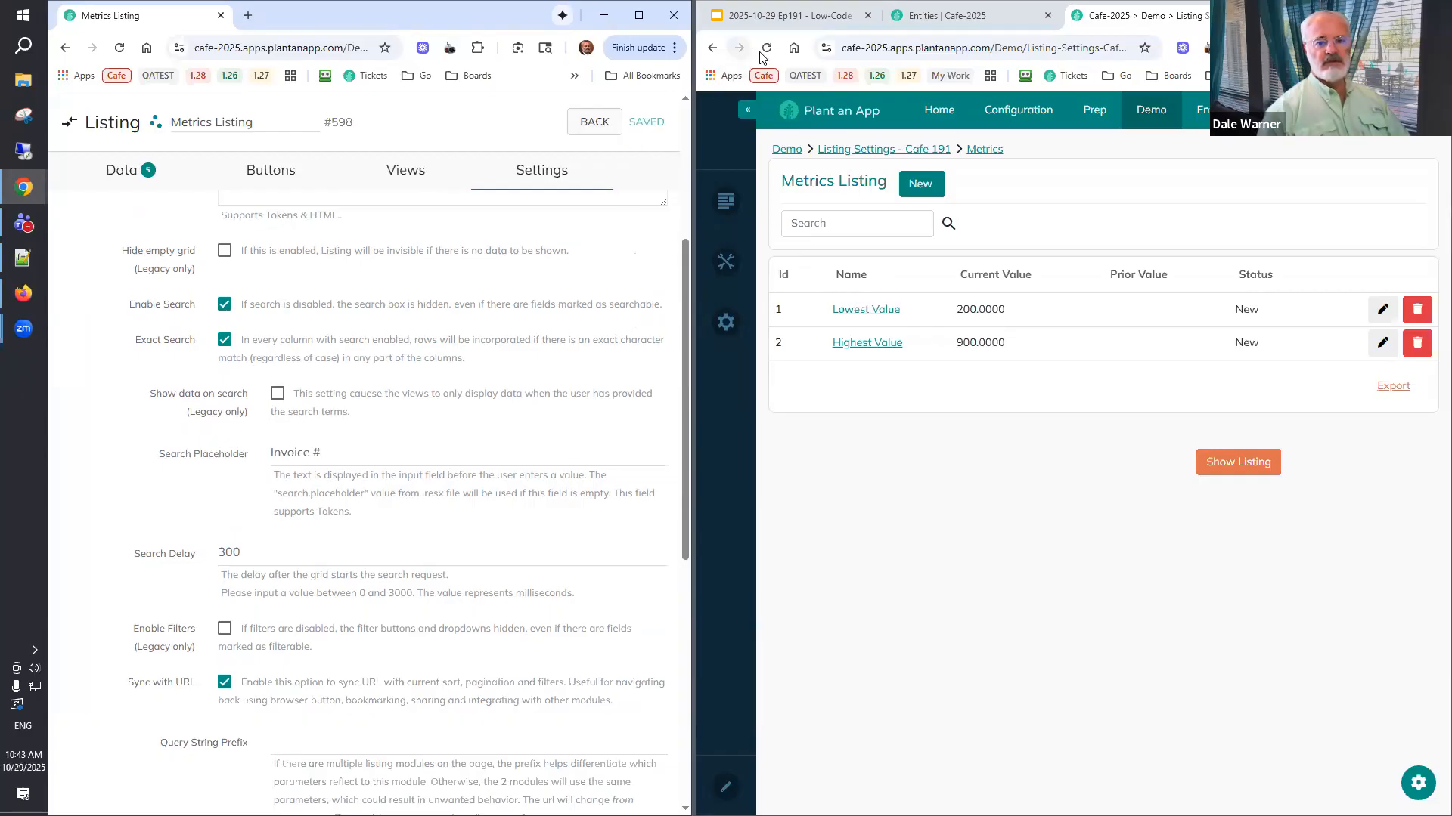
click(765, 49)
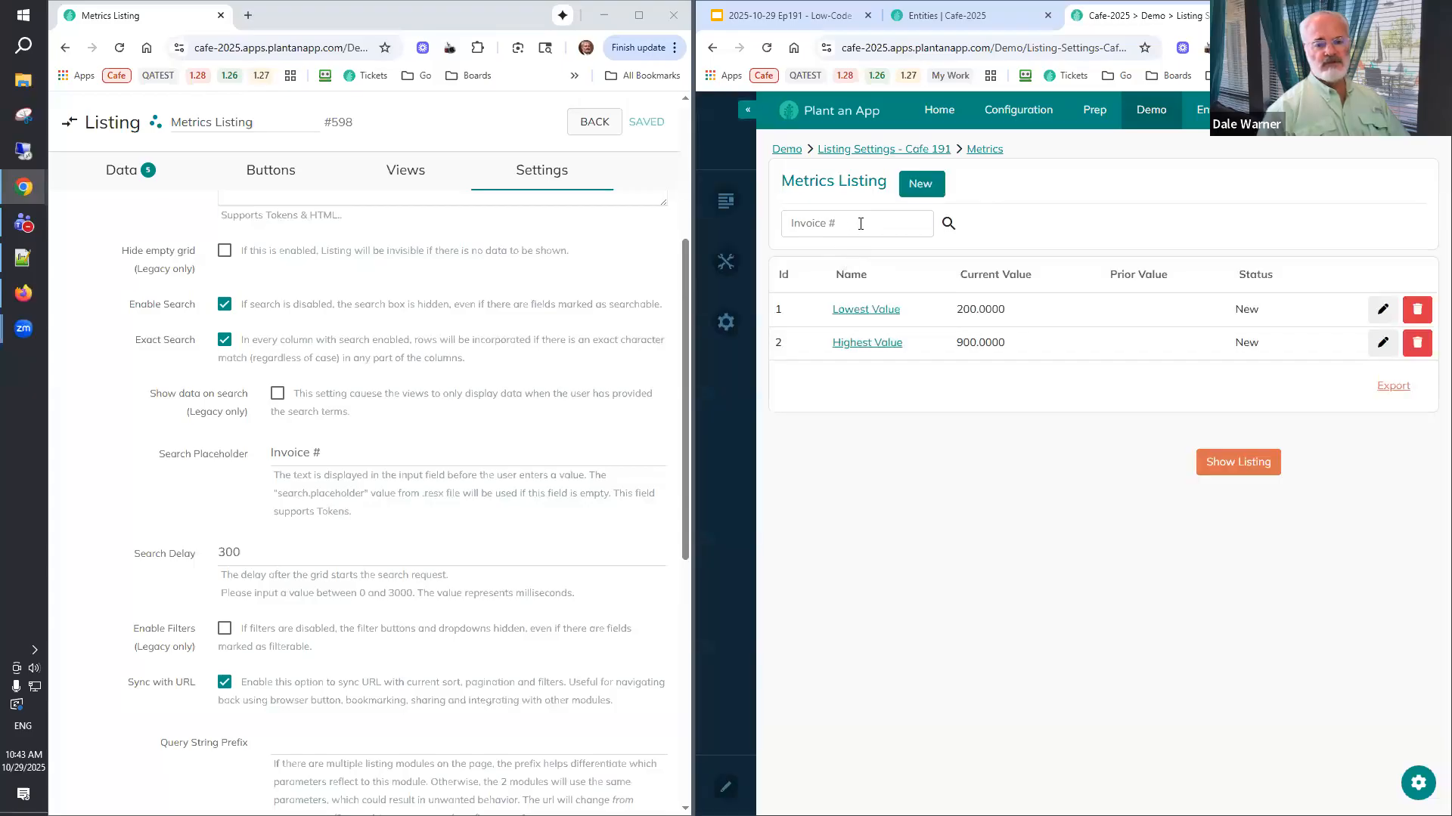
Set the listing's Search Placeholder back to "Search" and save the listing.
drag(470, 452, 181, 538)
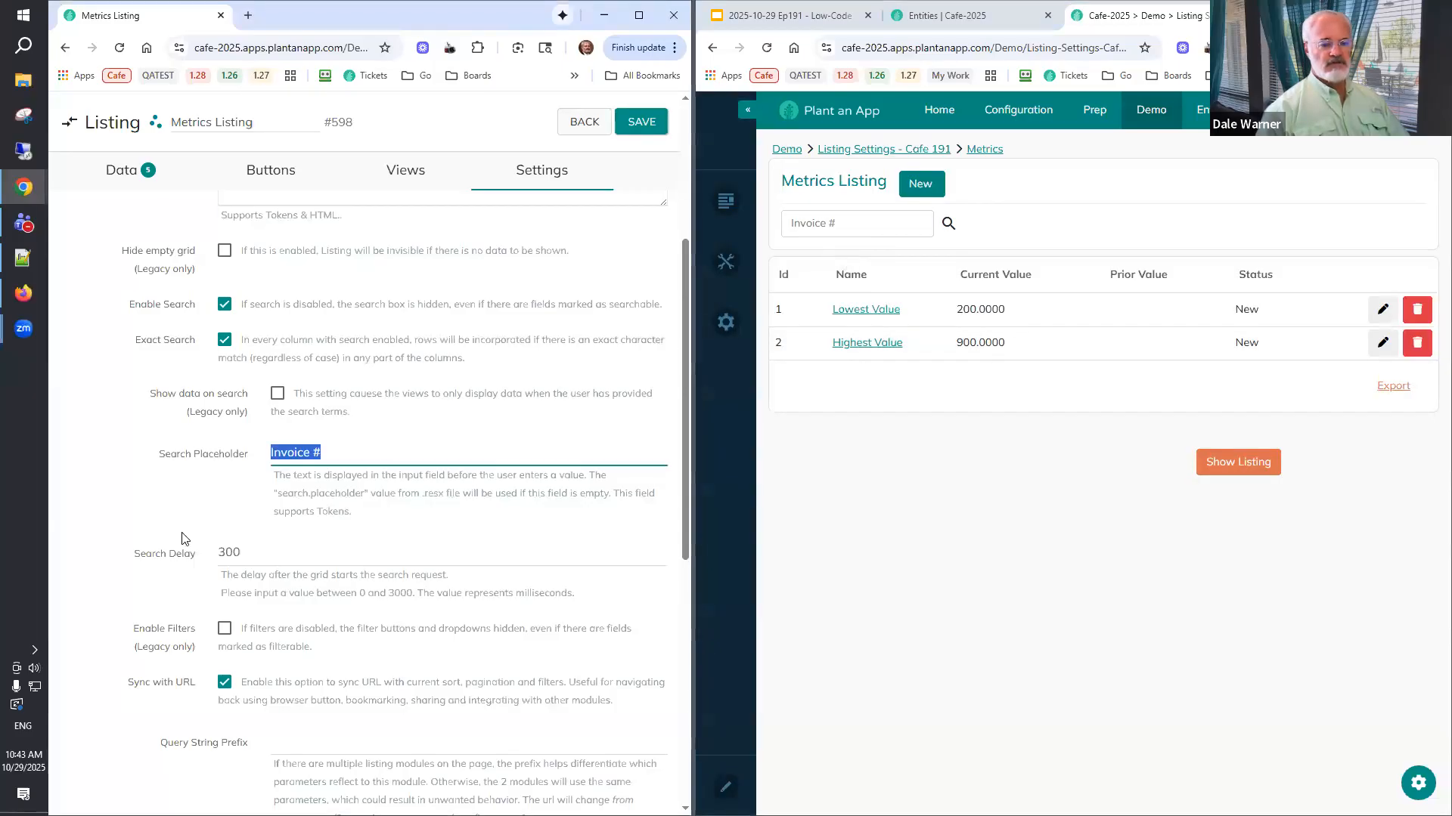
text(Search)
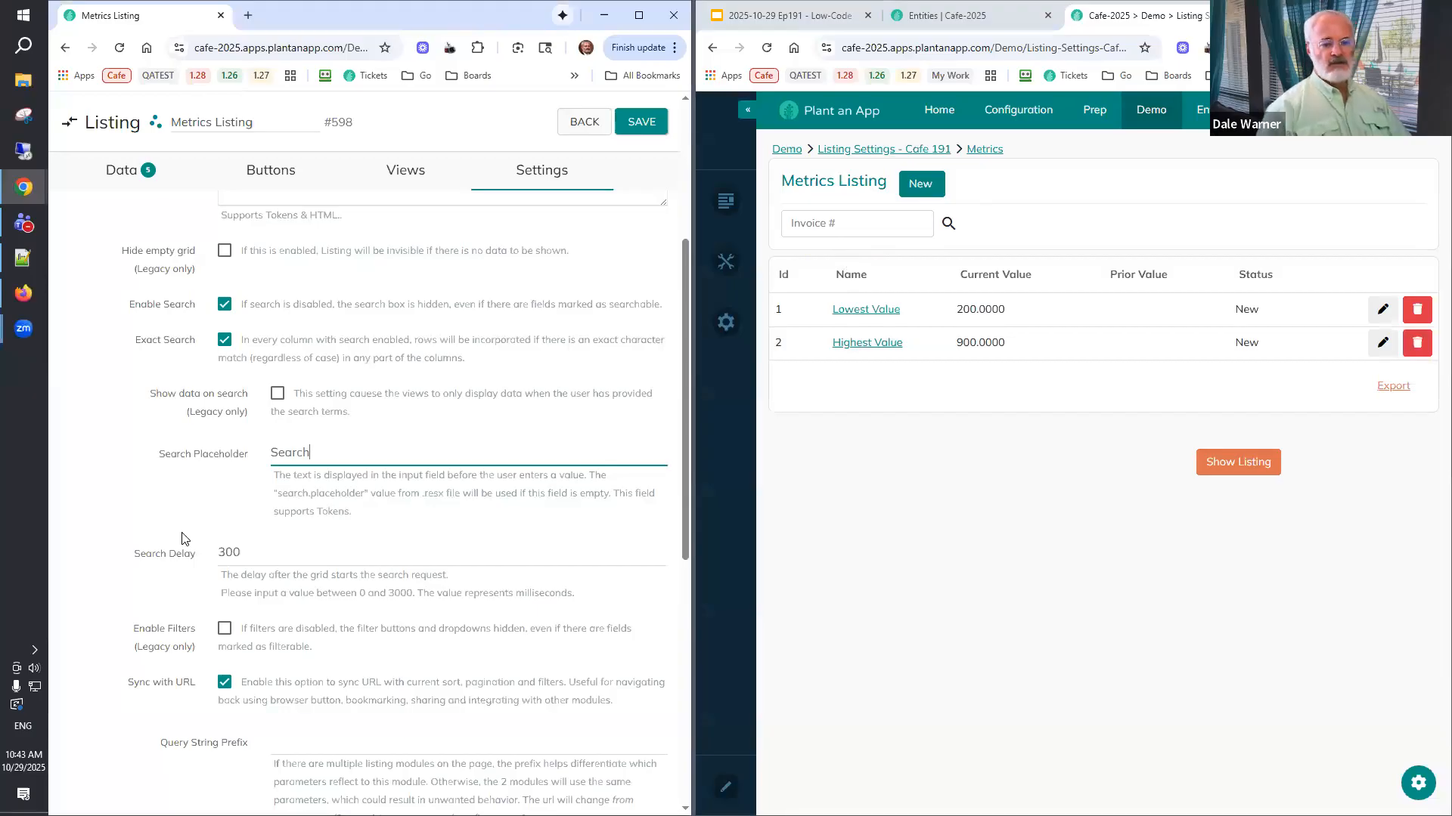
click(641, 122)
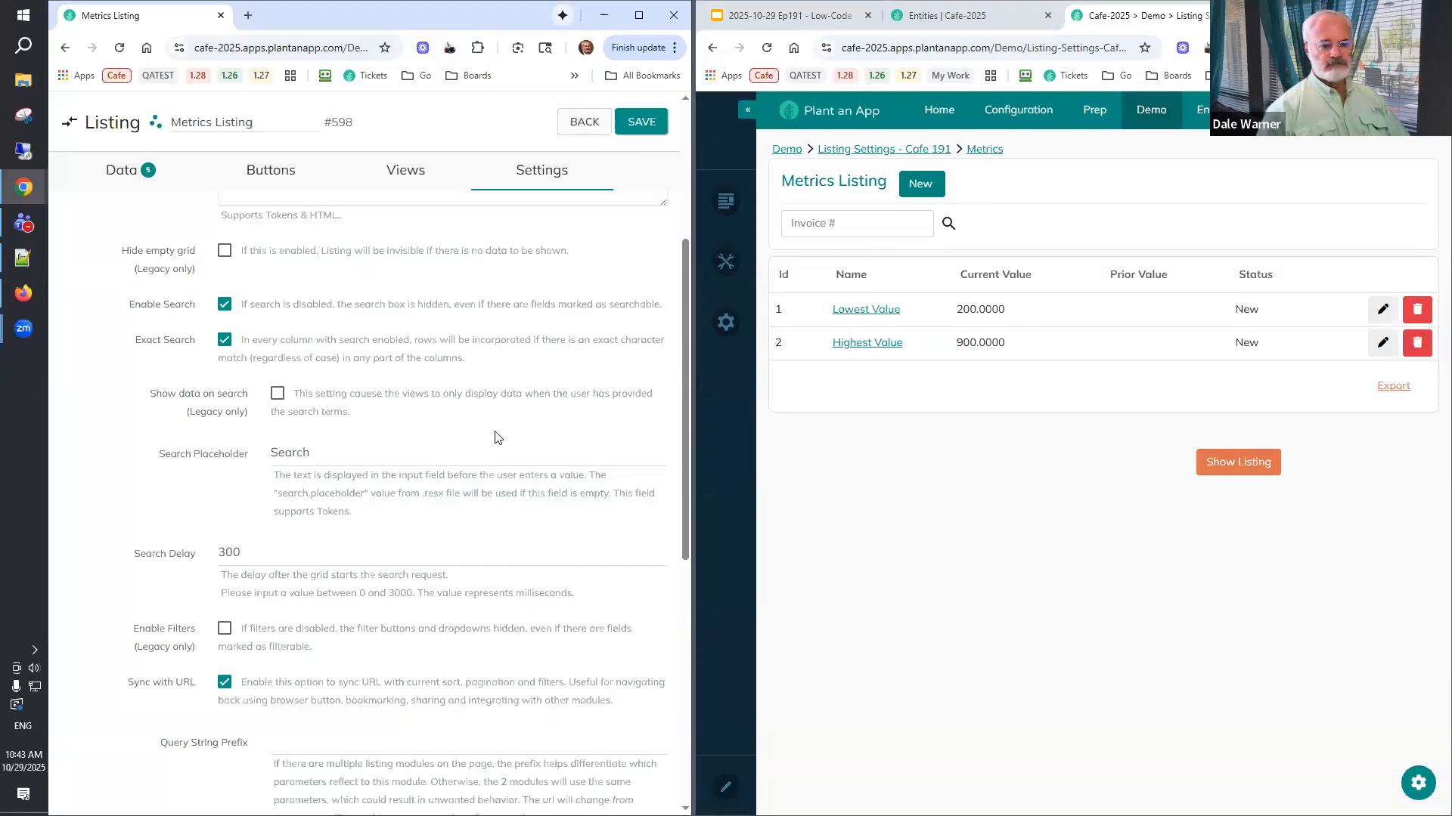
Set the listing's Search Delay to 3000 milliseconds, save it and reload the Metrics page.
click(271, 556)
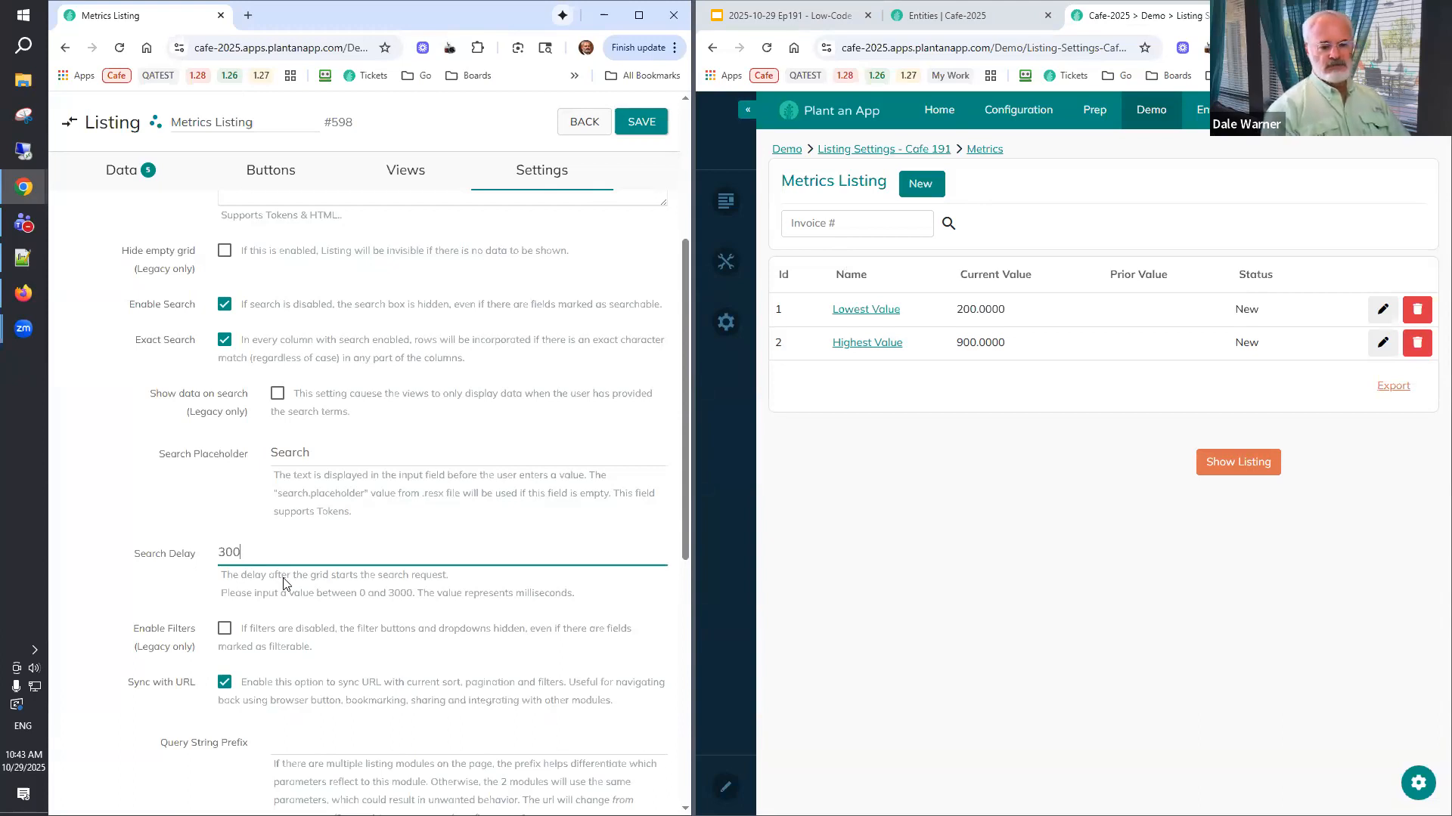
text(0)
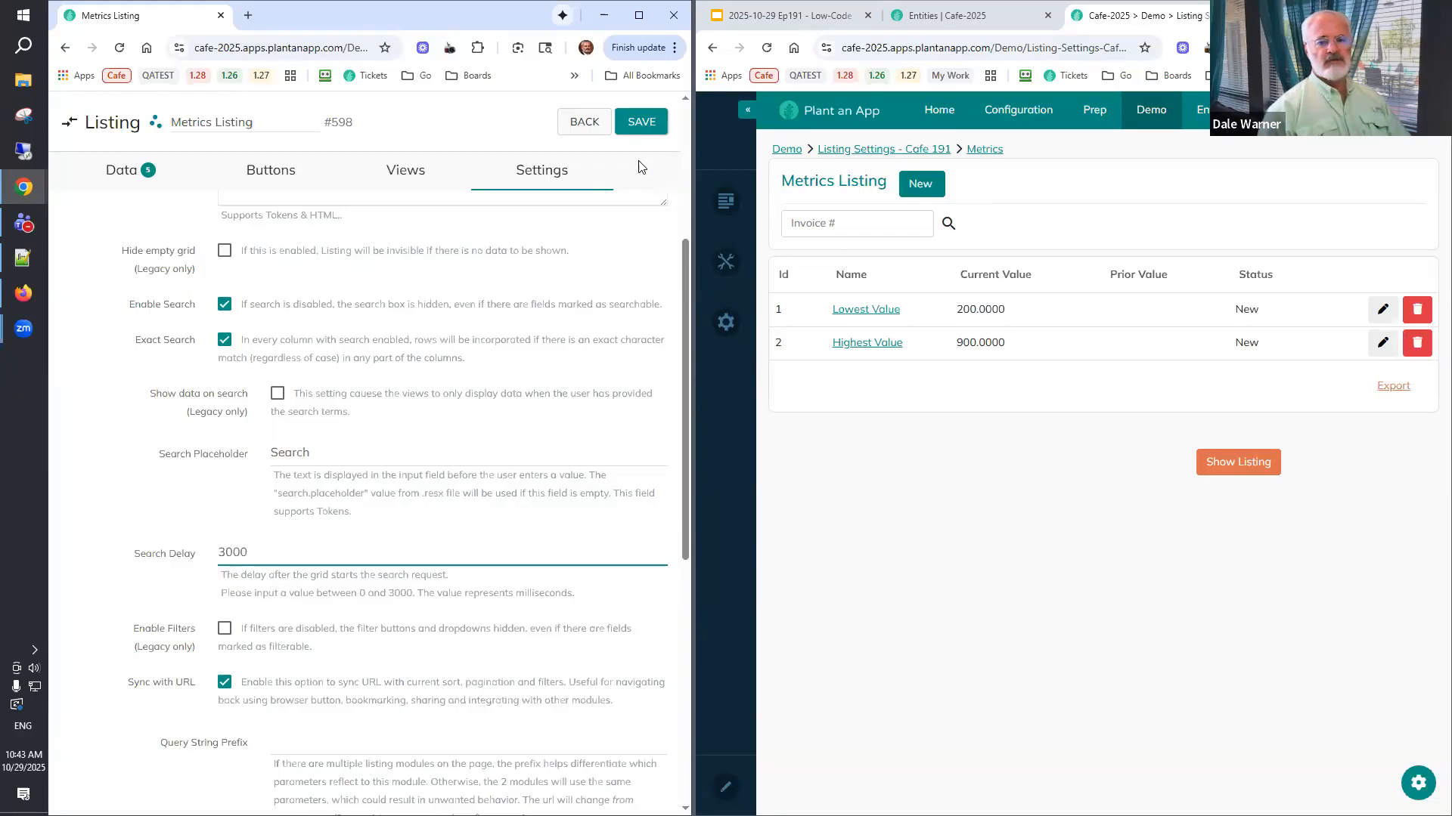
click(627, 117)
click(766, 52)
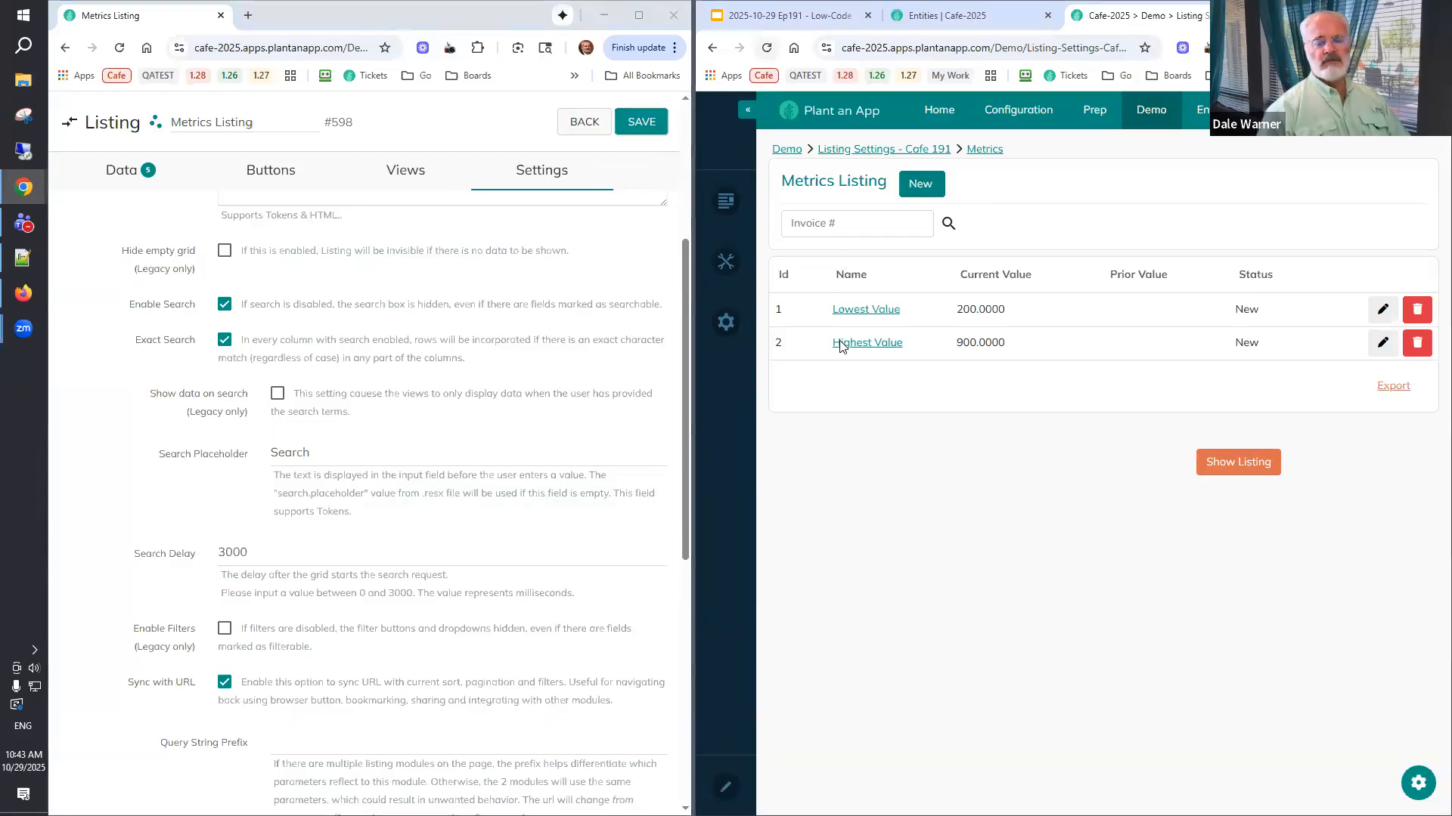
Test the search delay on the Metrics page by searching for "lo", then clear the search text.
click(842, 221)
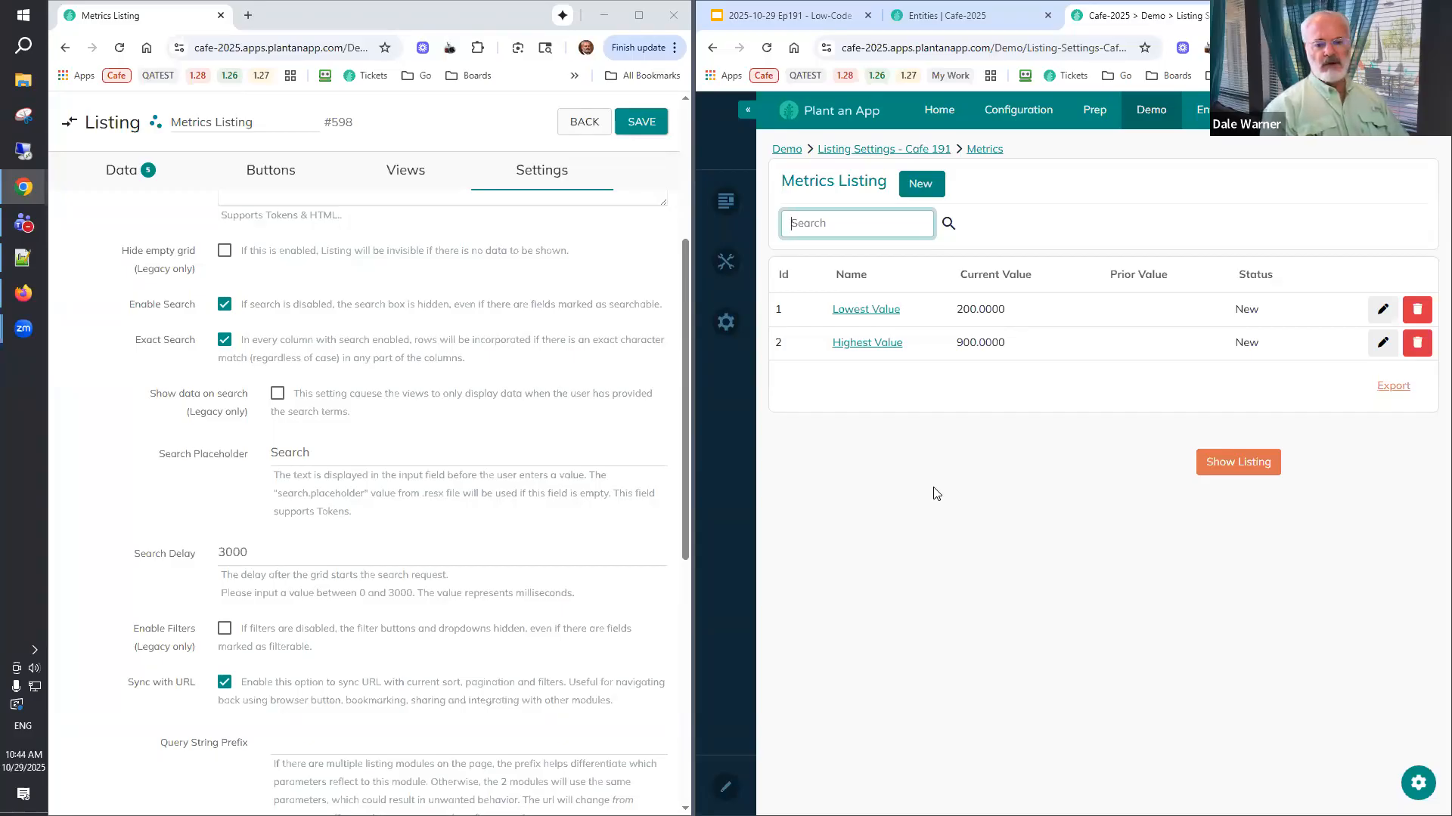
text(lo)
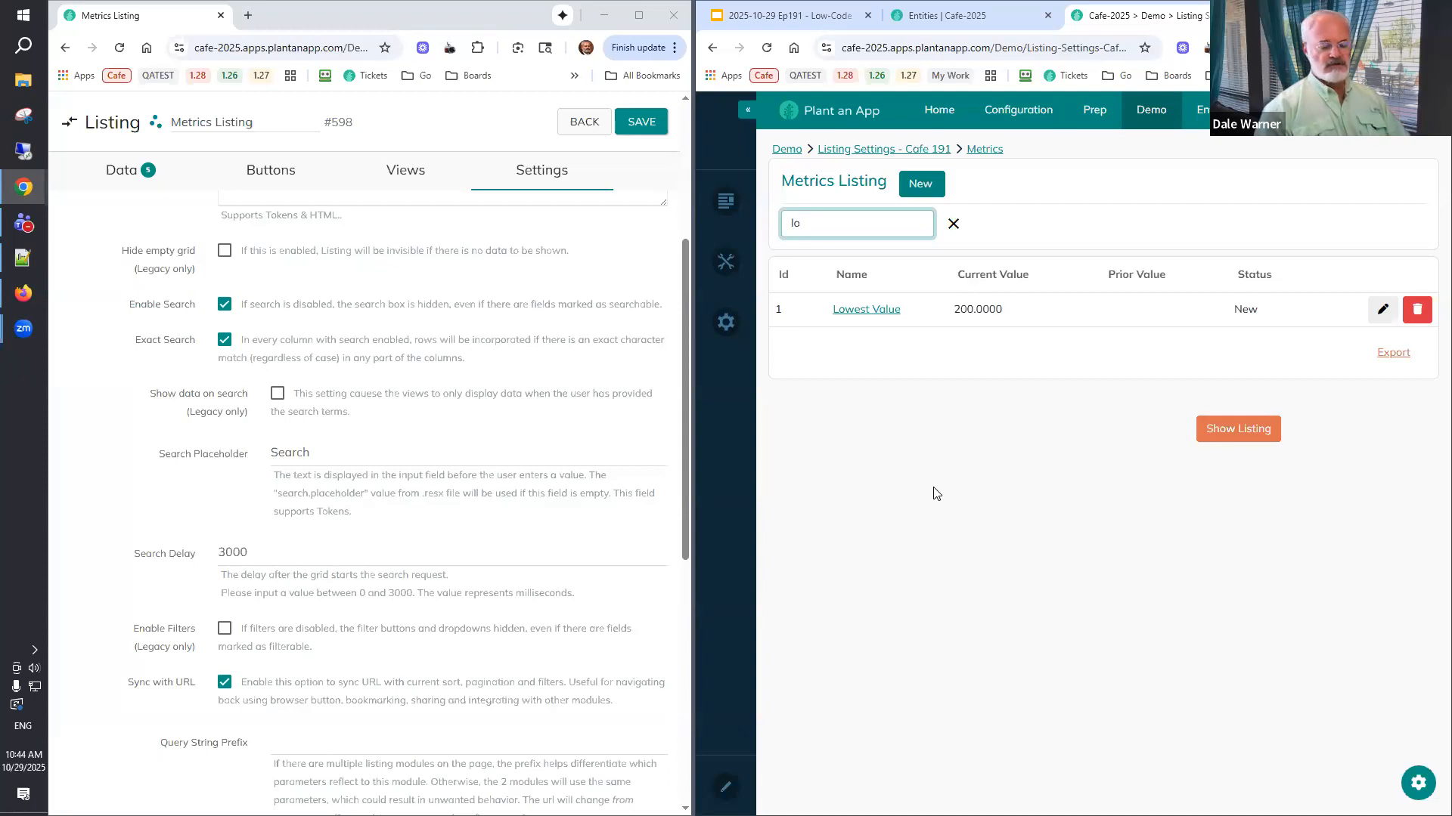
key(BackSpace)
key(BackSpace)
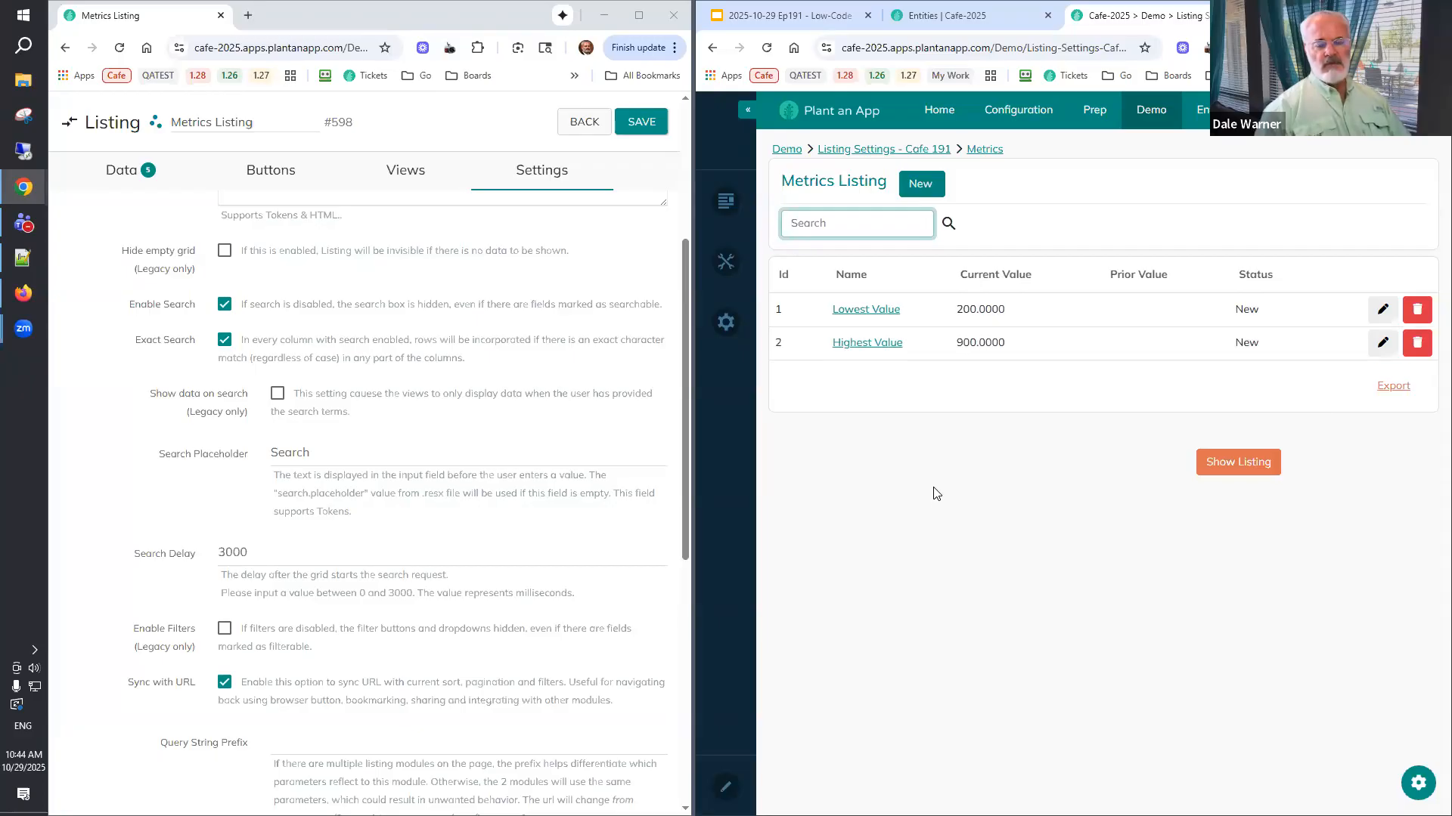
Set the listing's Search Delay back to 300 milliseconds and save the listing.
click(323, 554)
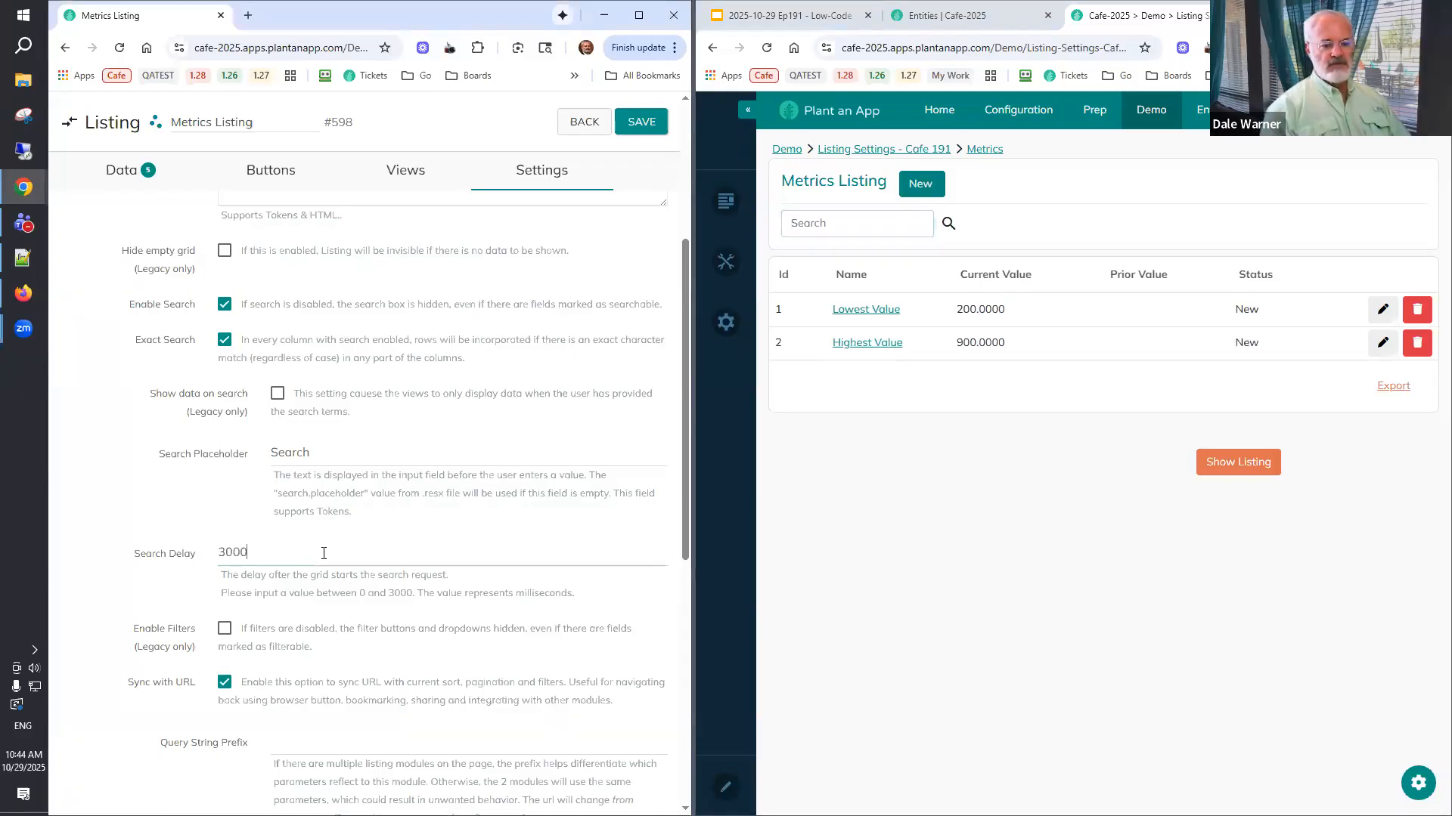
key(BackSpace)
click(641, 121)
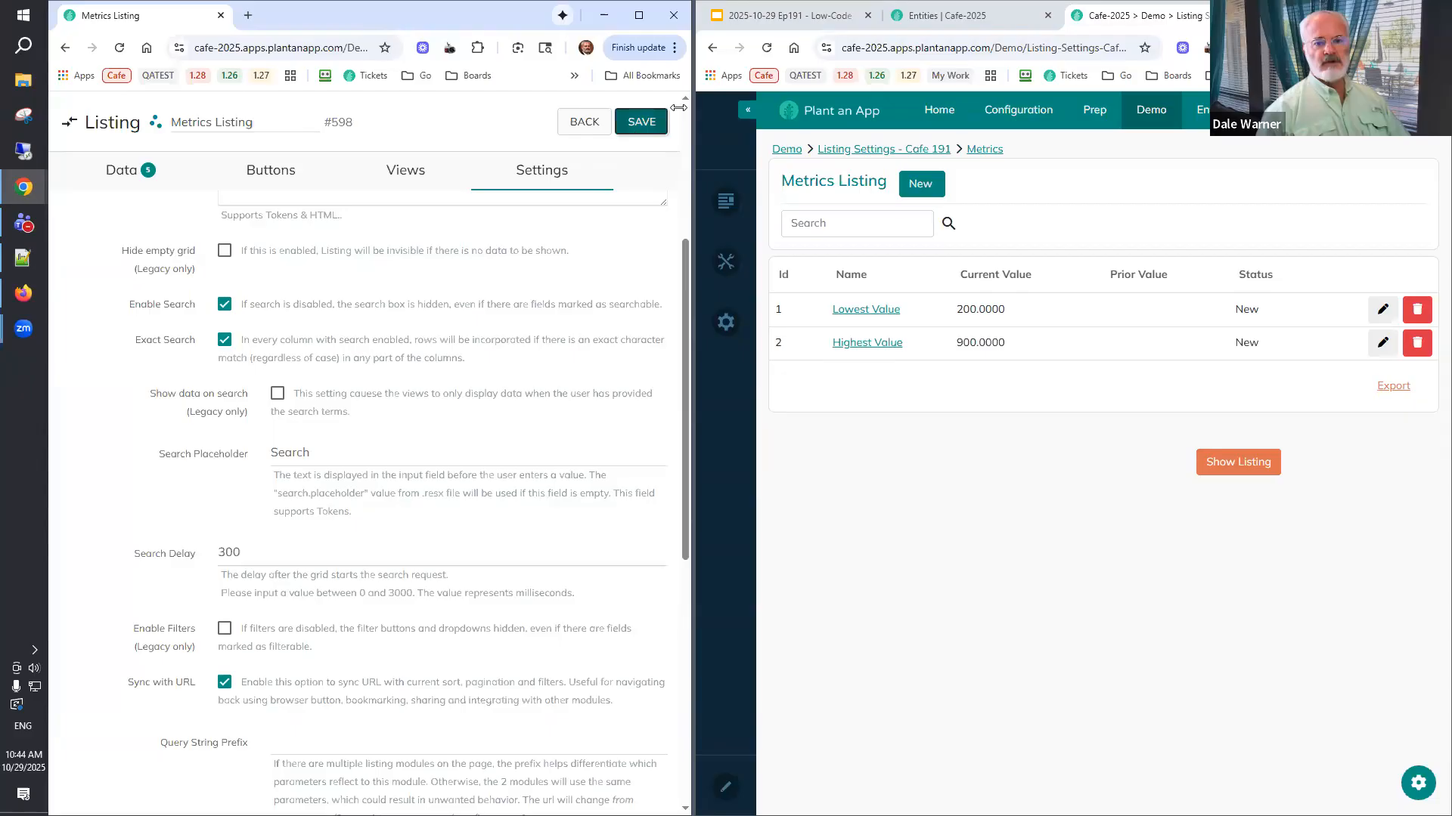
Reload the Metrics page and test the search delay by searching the listing for "lo".
click(763, 49)
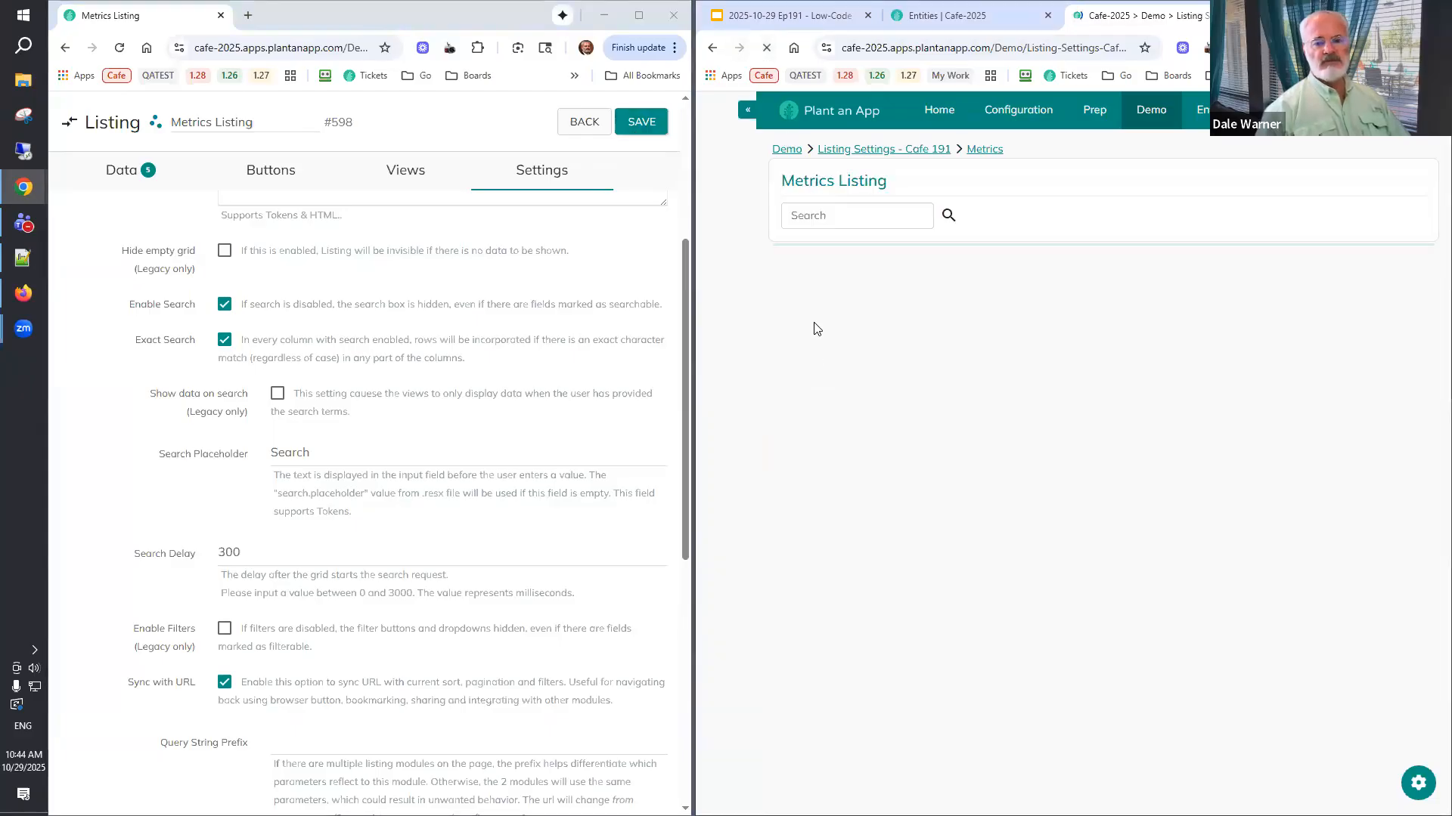
click(821, 223)
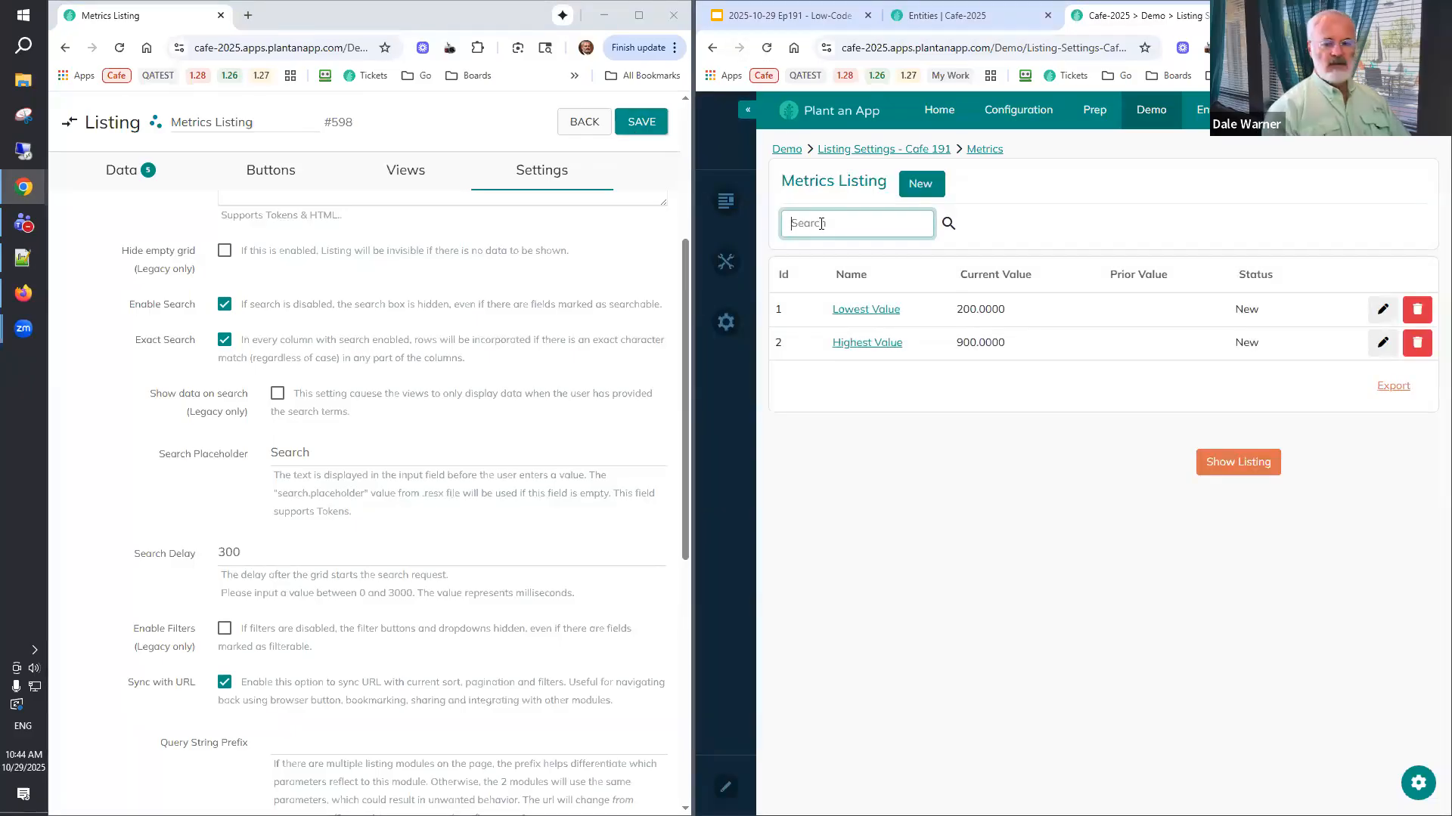
text(l)
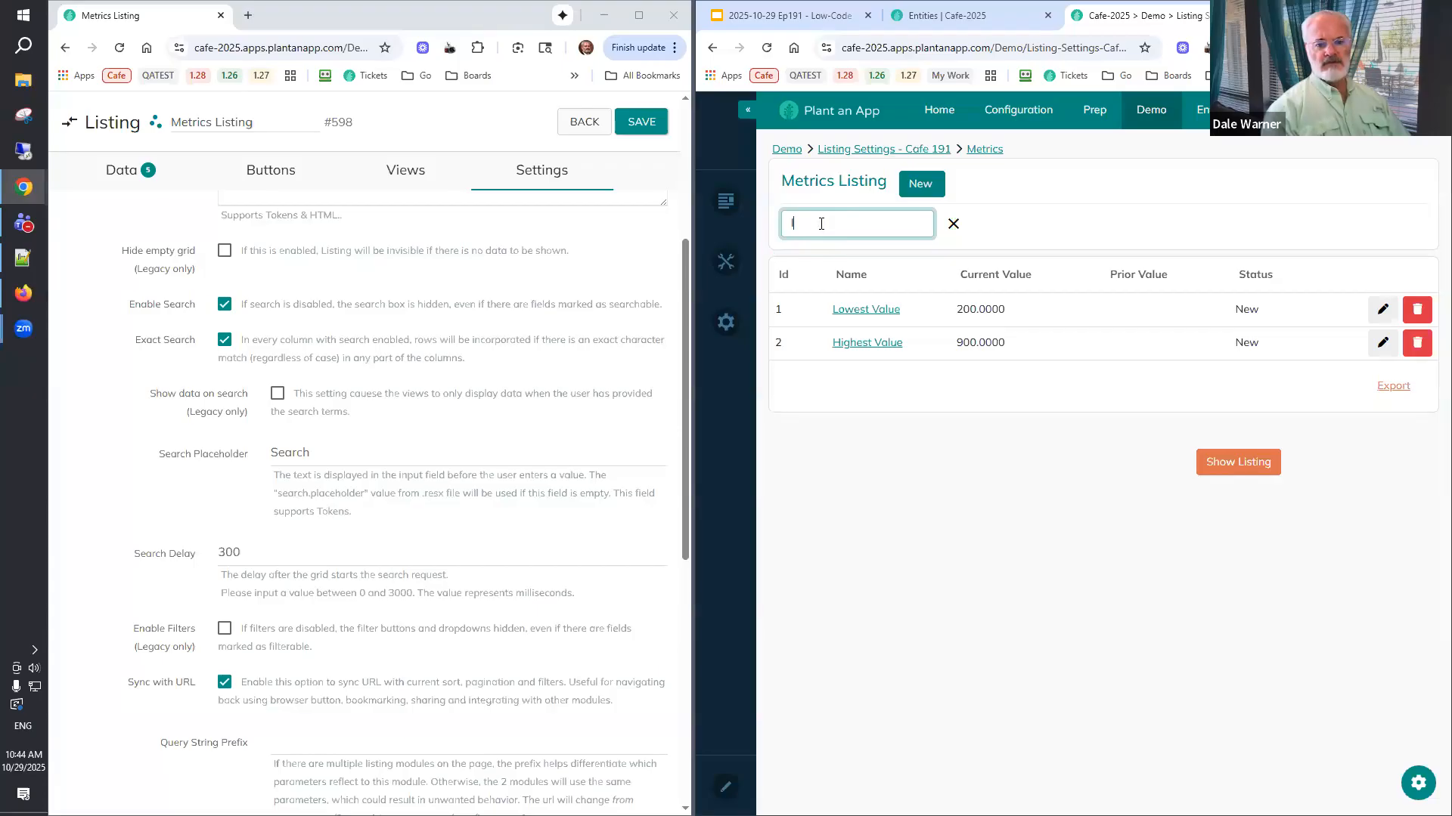
text(o)
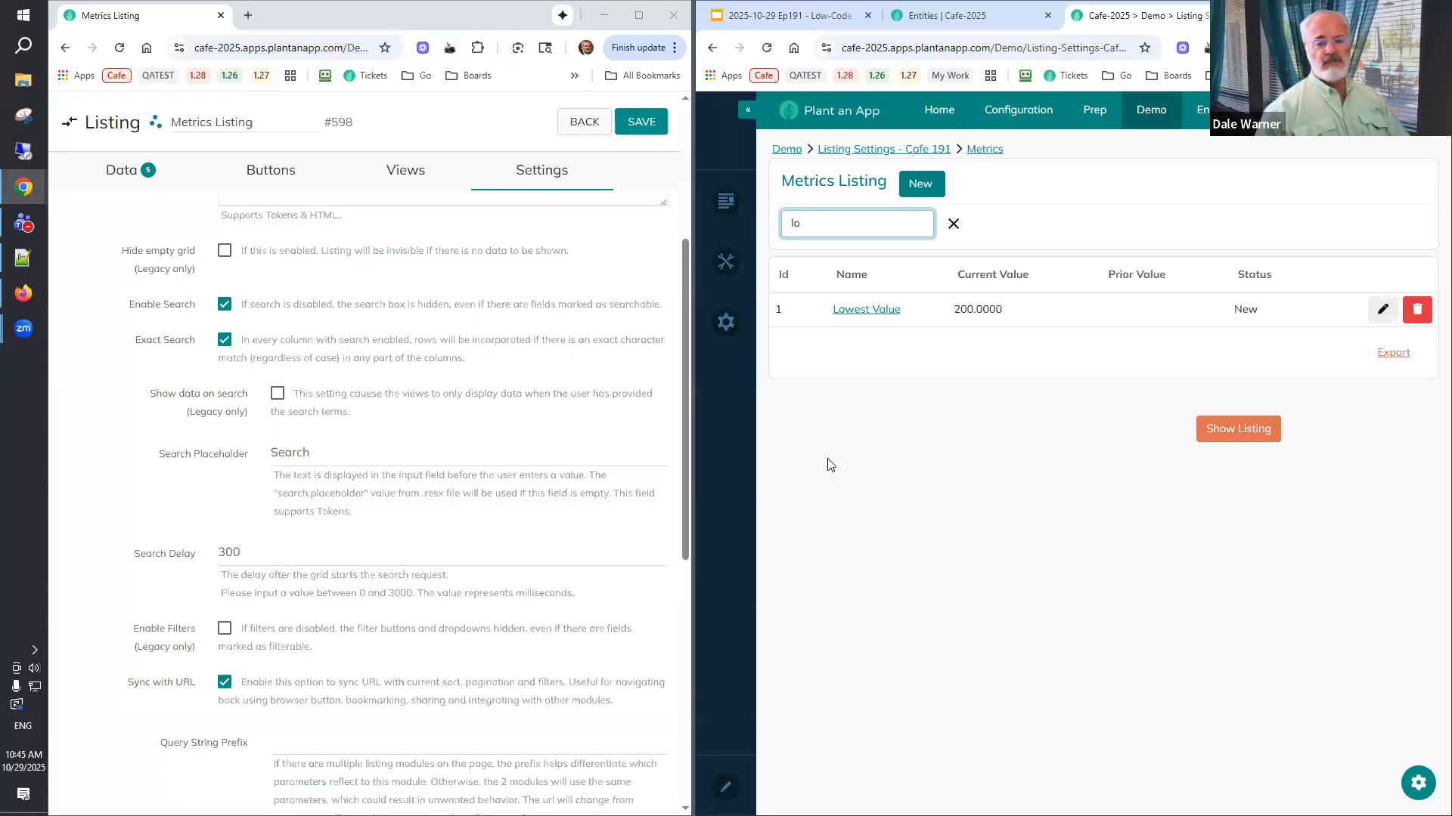
Turn on Enable Filters in the Metrics Listing's settings, save the listing and reload the Metrics page.
click(272, 564)
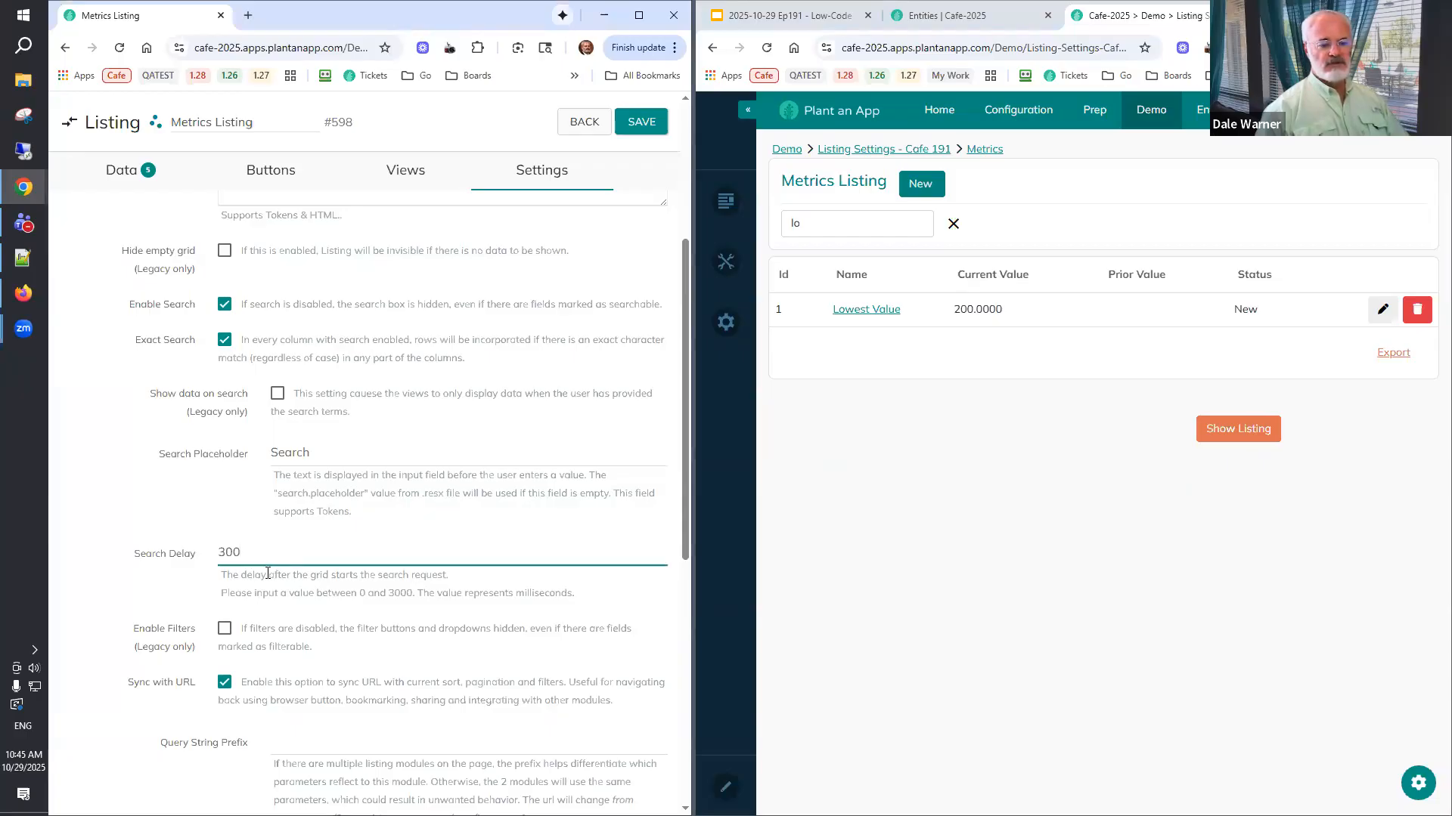
scroll(284, 582, down, 2)
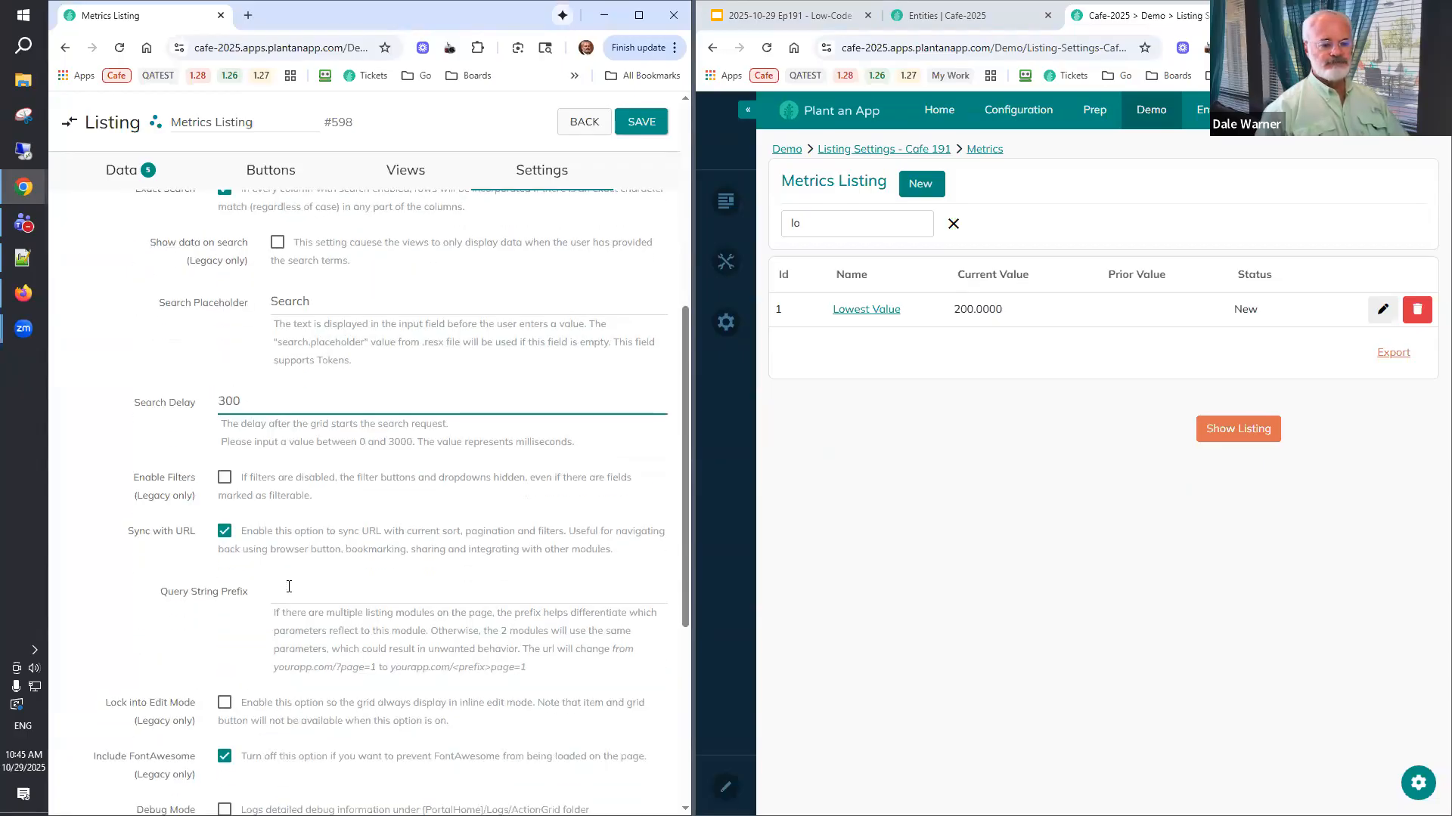
click(224, 481)
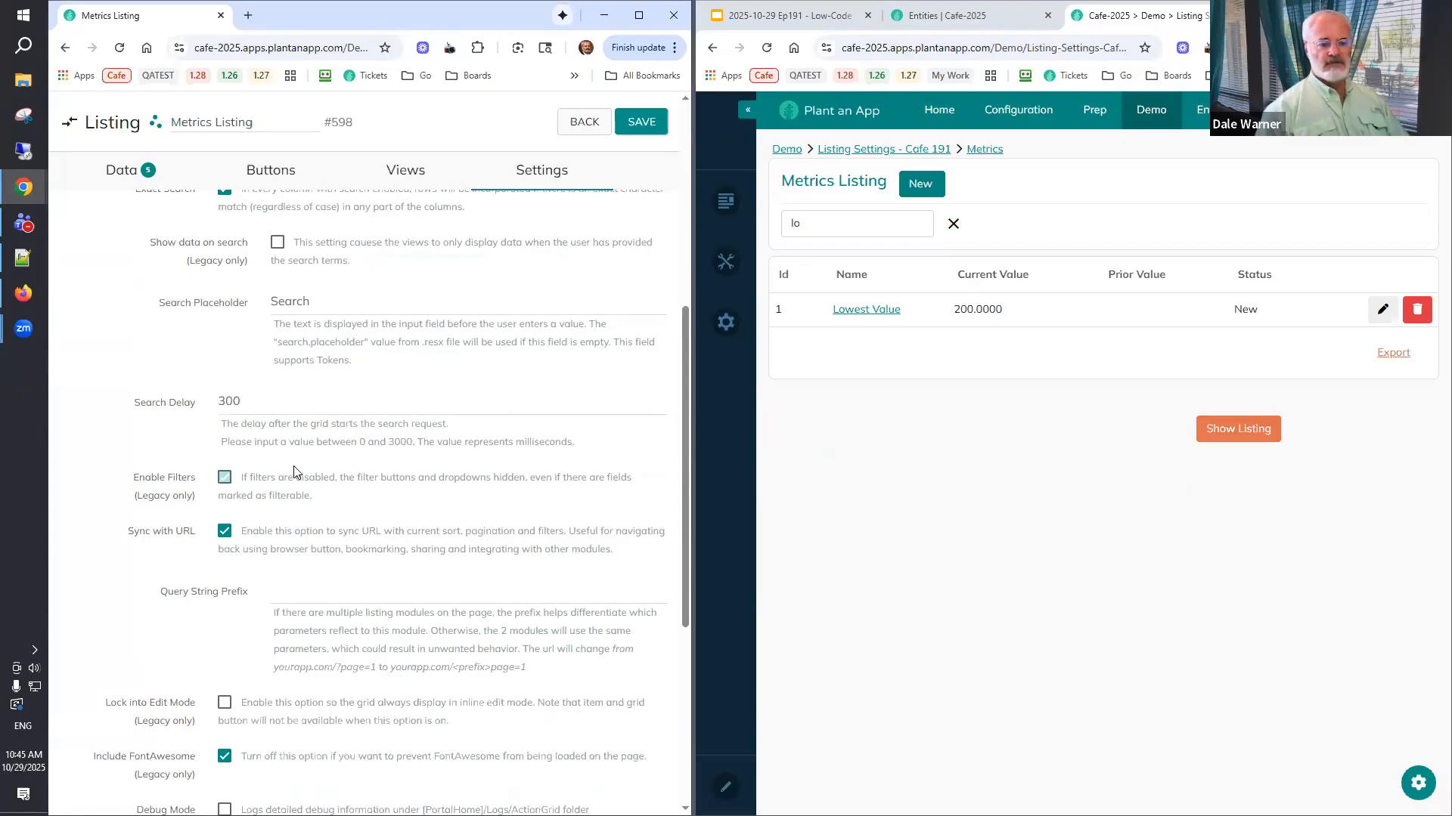
click(639, 131)
click(767, 50)
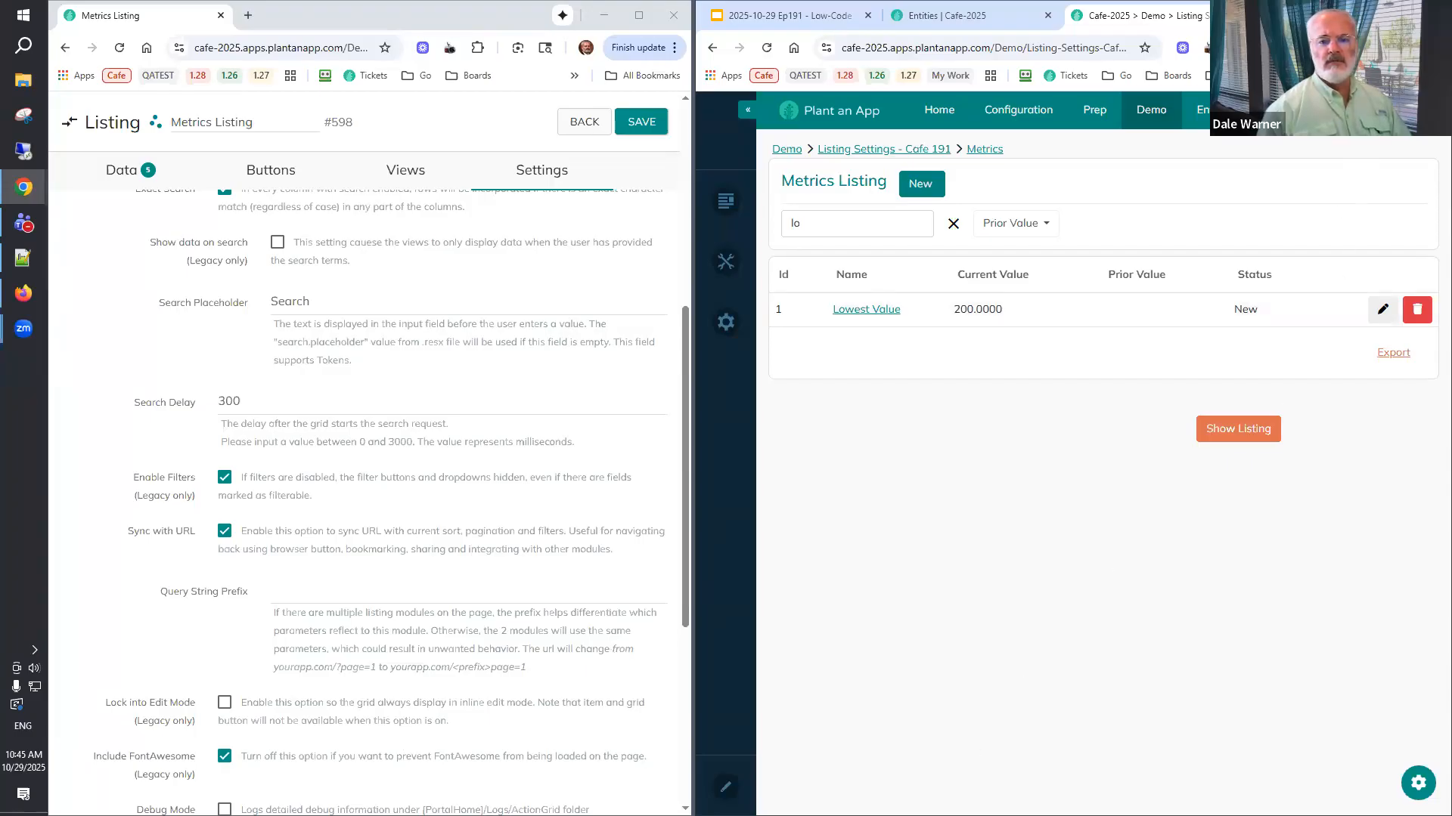
Maximize the Metrics page window and search the listing for "high".
key(super+Up)
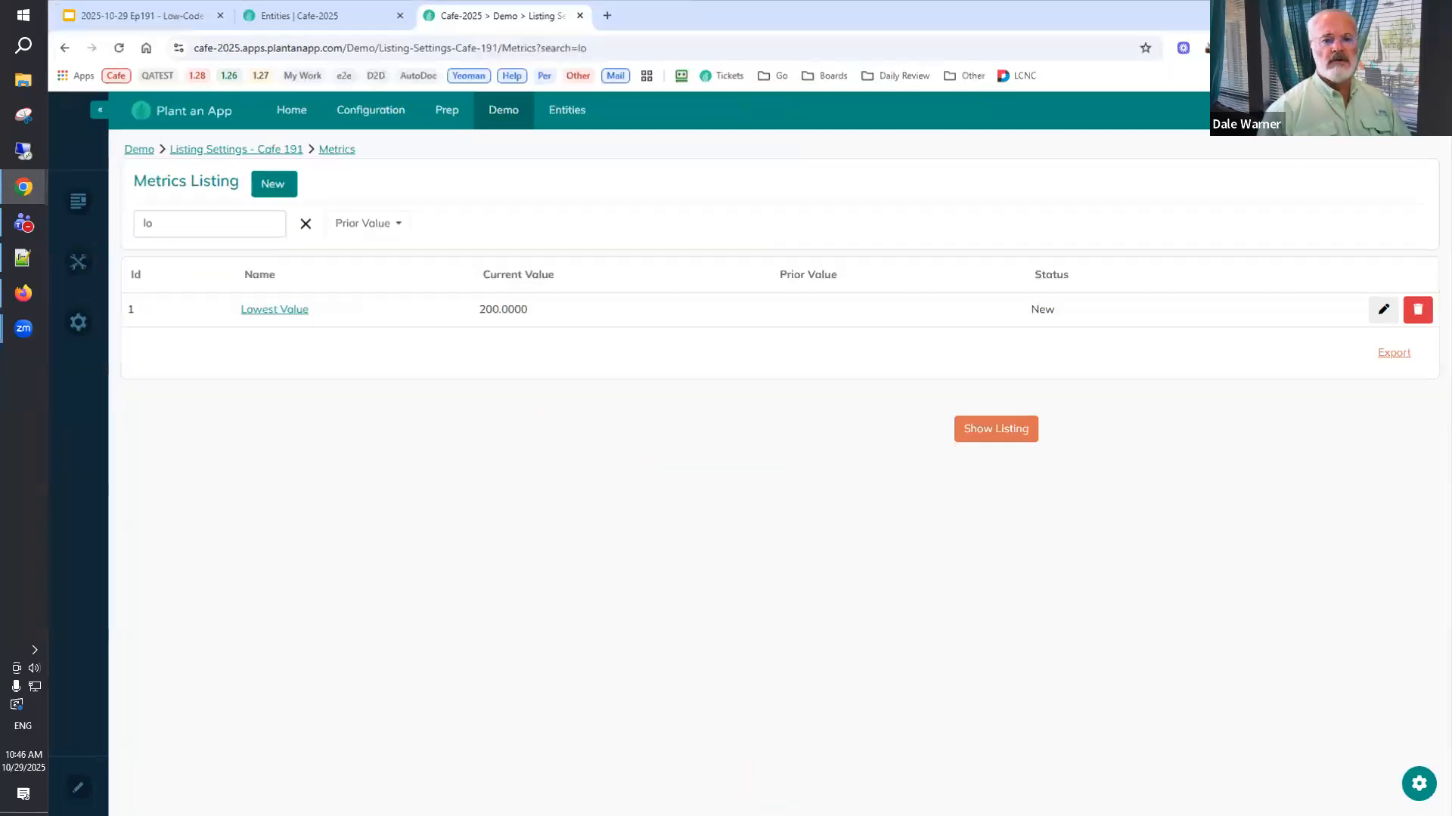
click(160, 224)
key(ctrl+a)
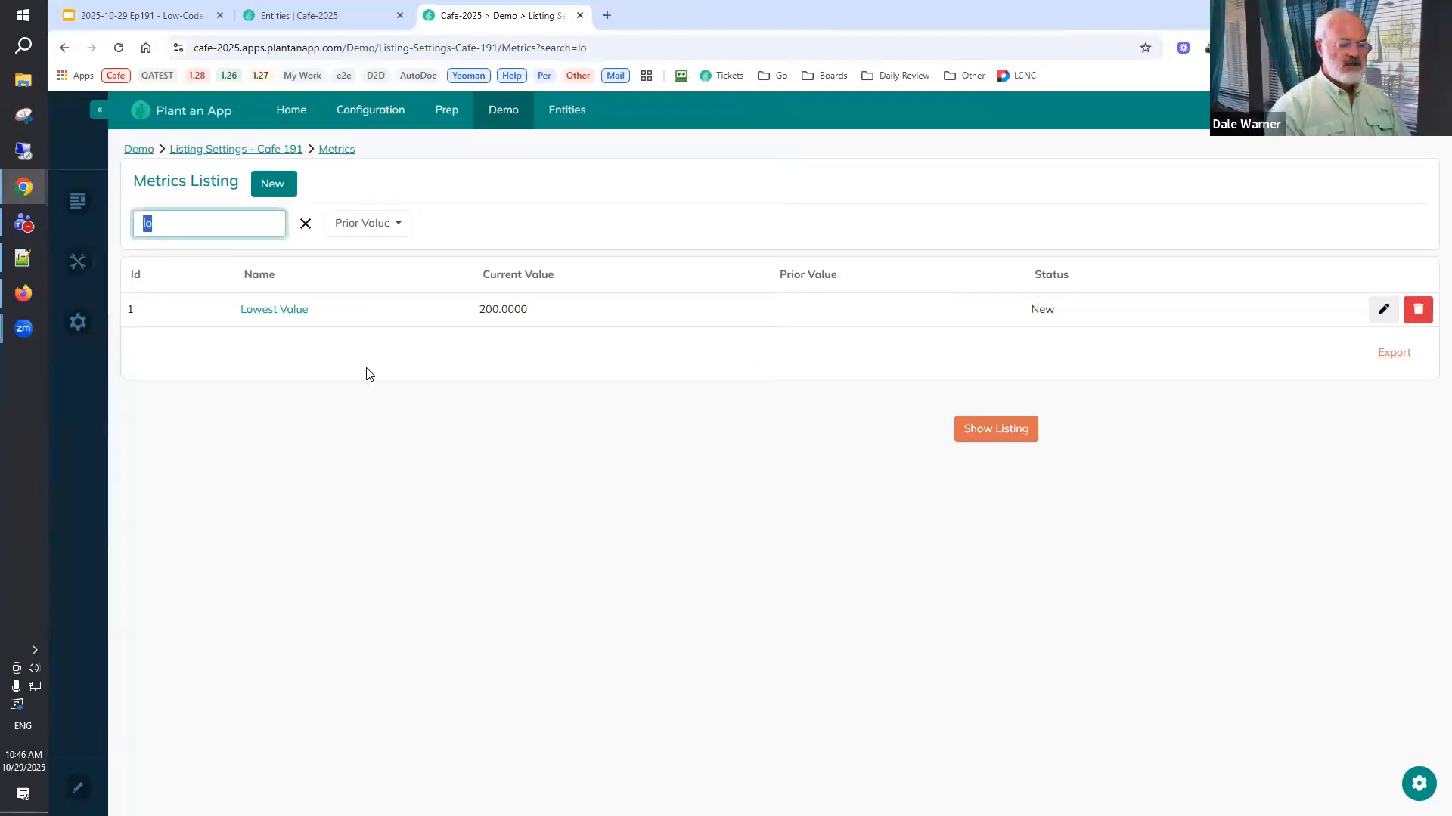
text(high)
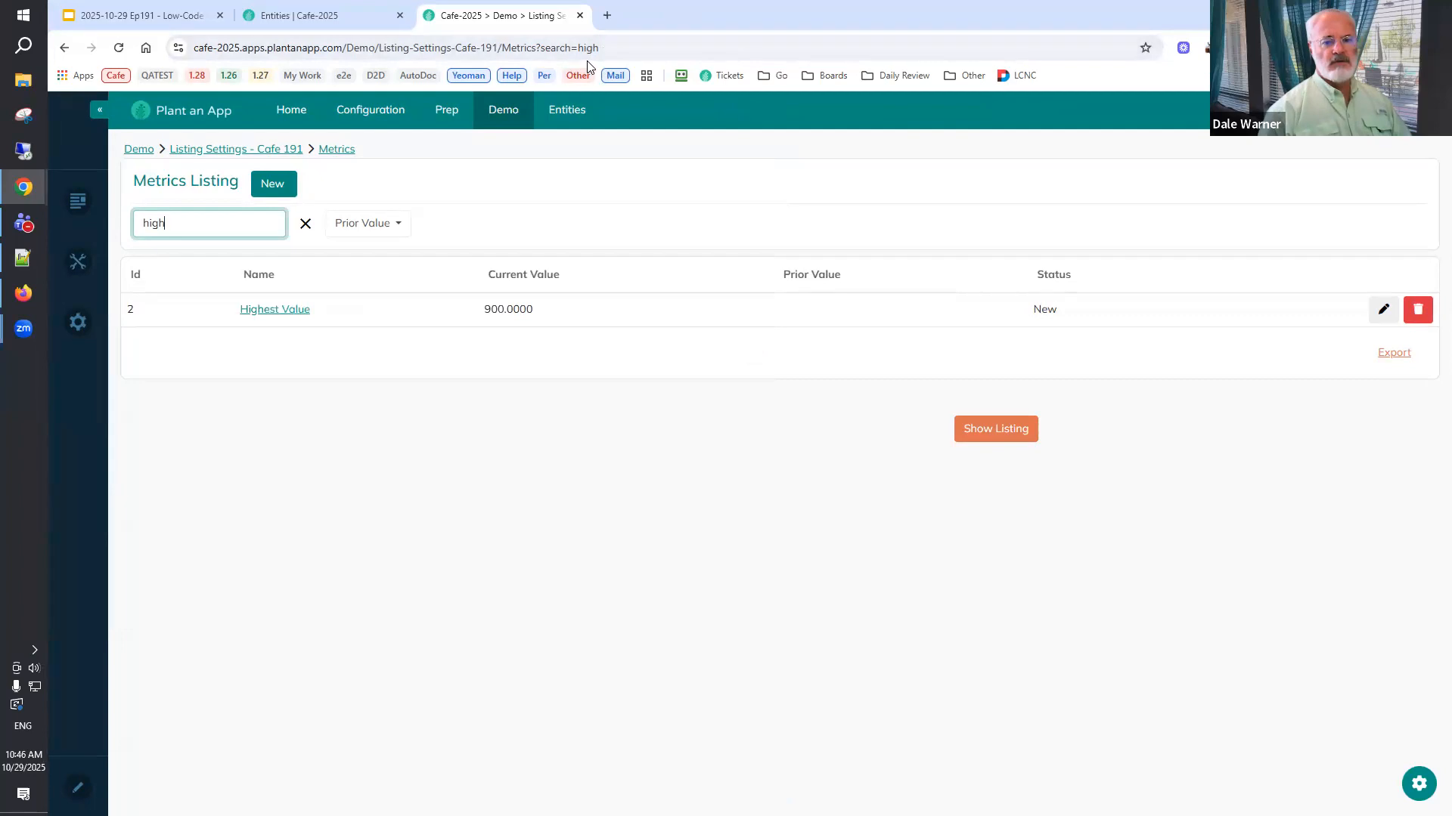
Copy the Metrics page address containing the "high" search and open it in a new browser tab.
click(657, 49)
key(ctrl+c)
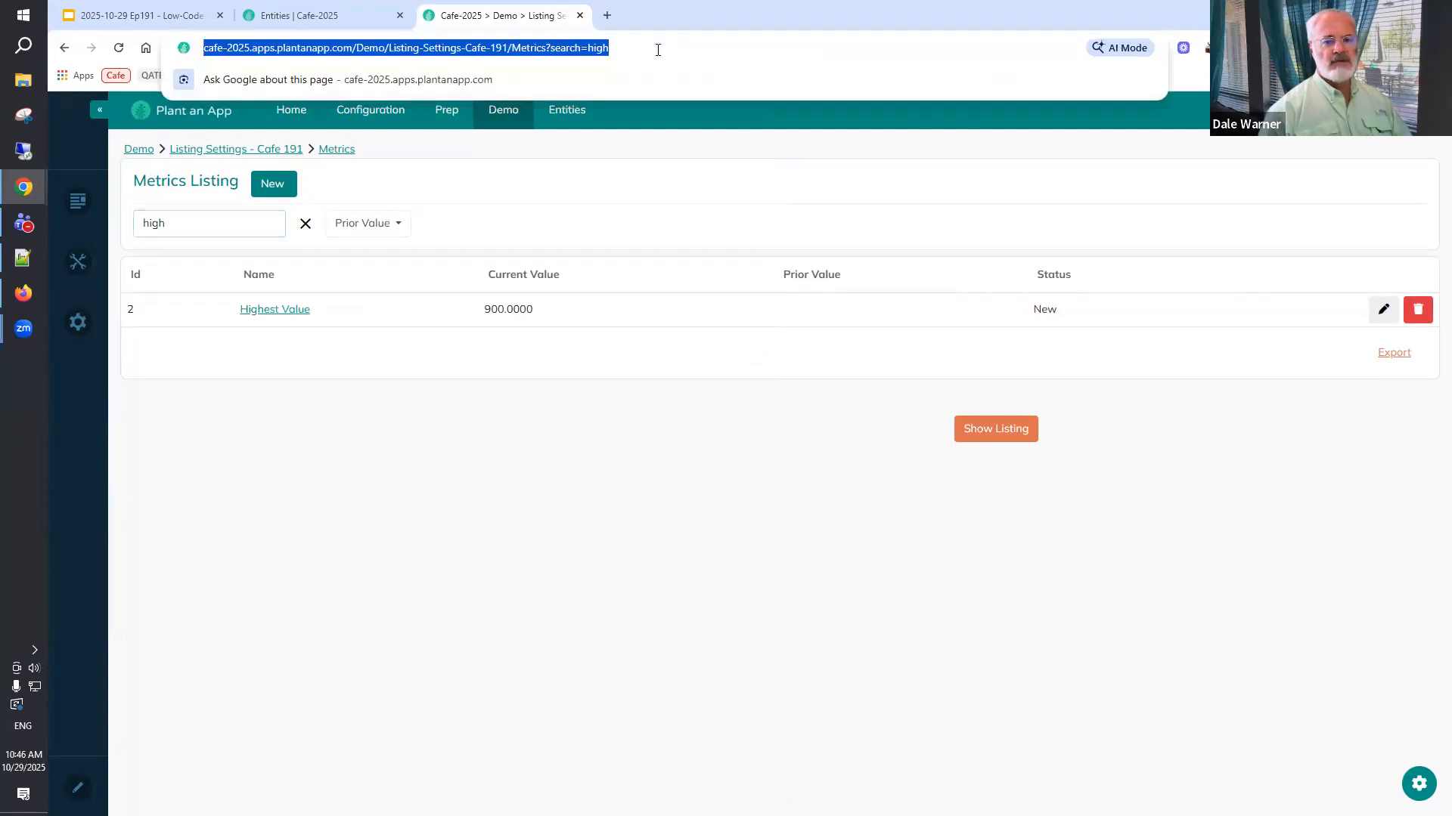
click(607, 15)
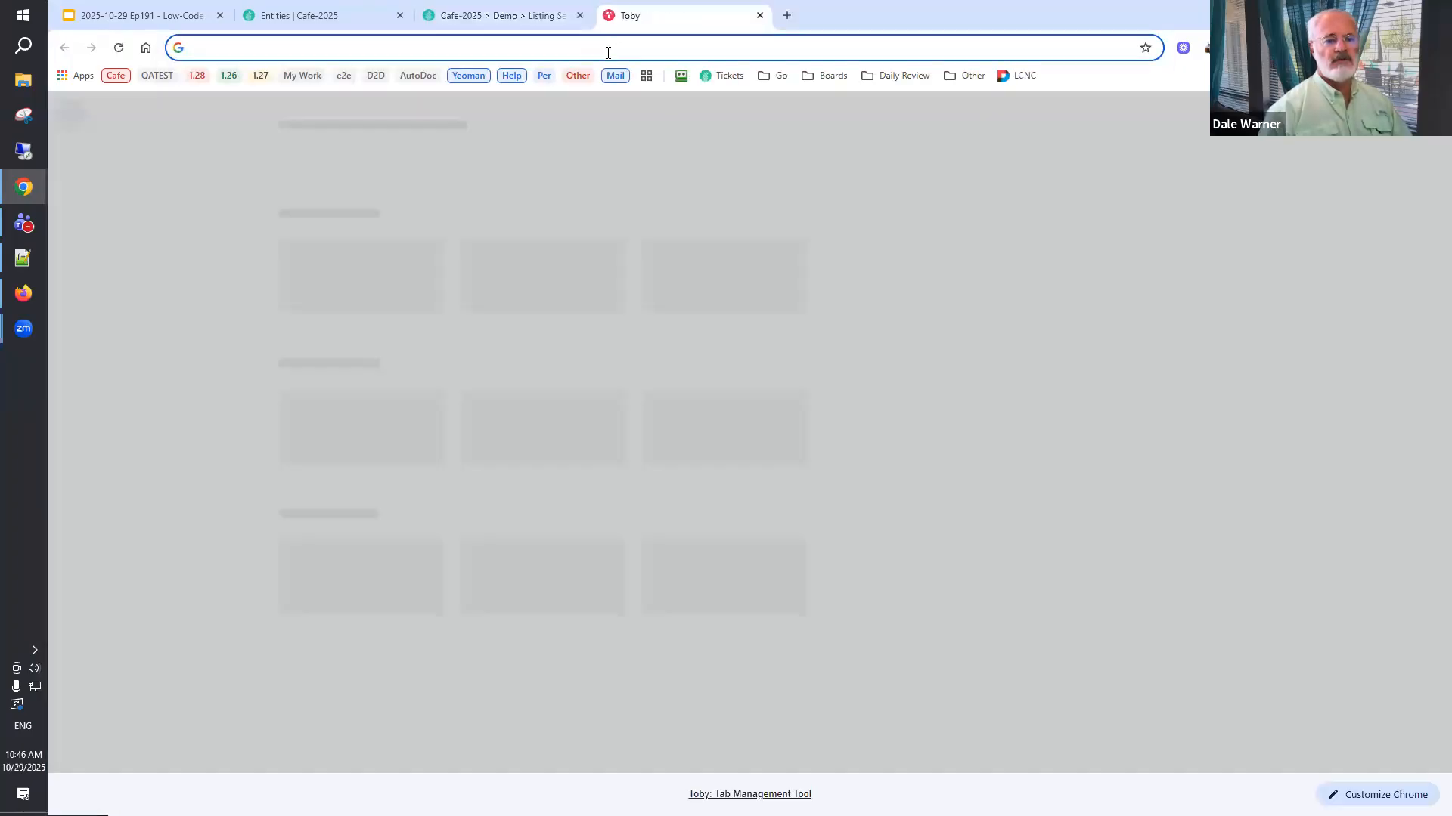
click(607, 47)
key(ctrl+v)
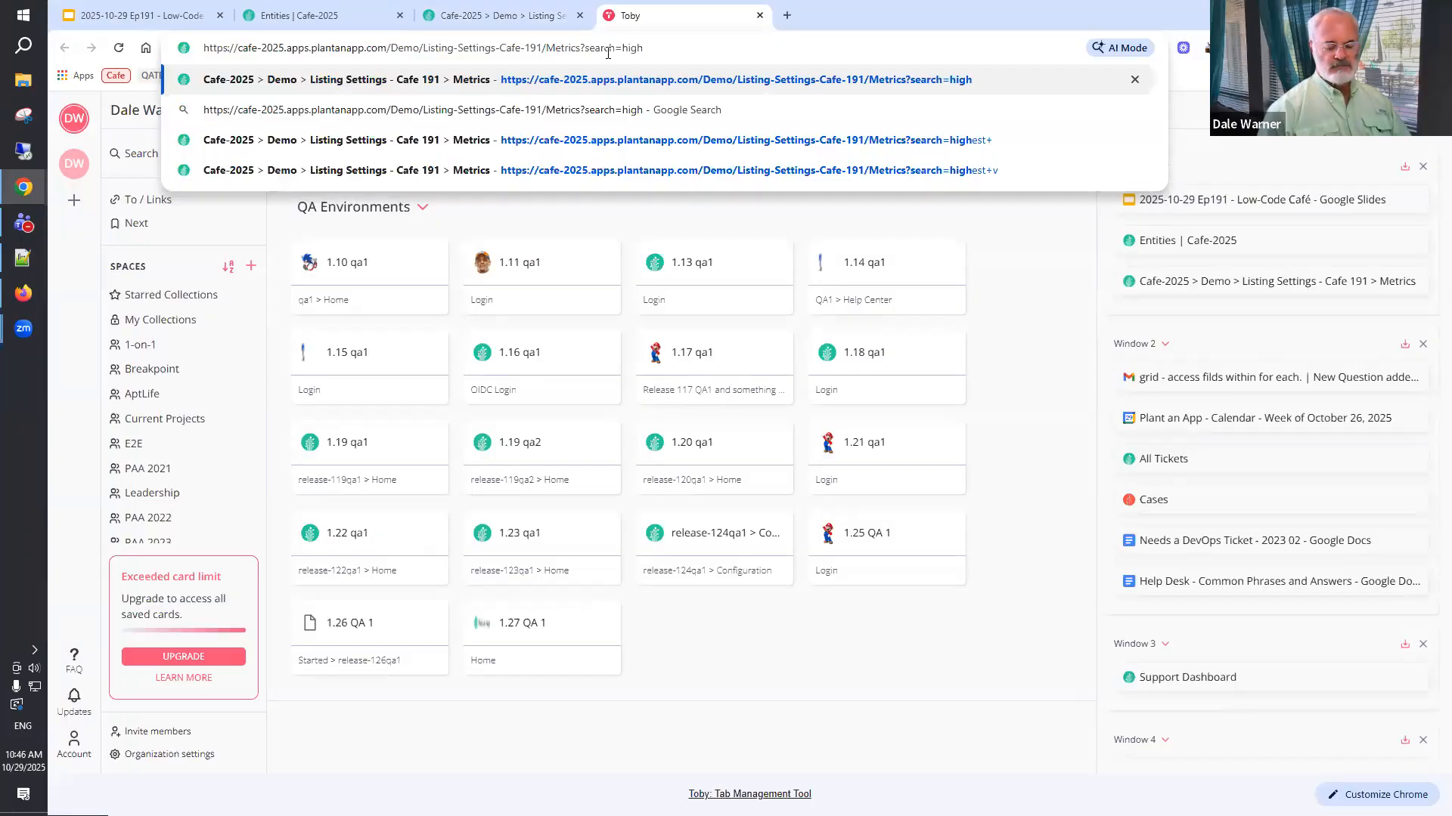
key(Return)
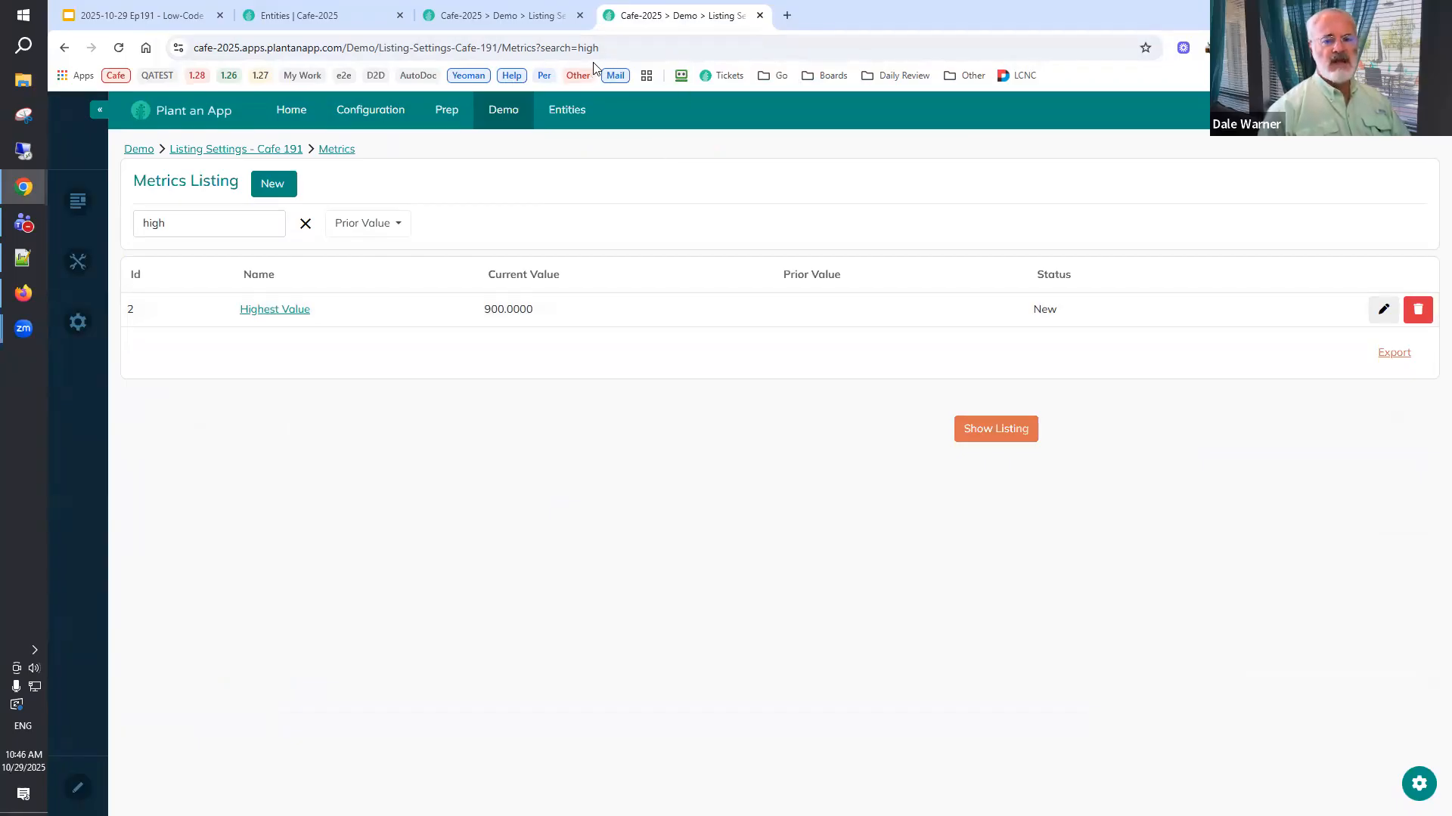
Clear the search on the Metrics page and view the options of the Prior Value filter.
click(305, 225)
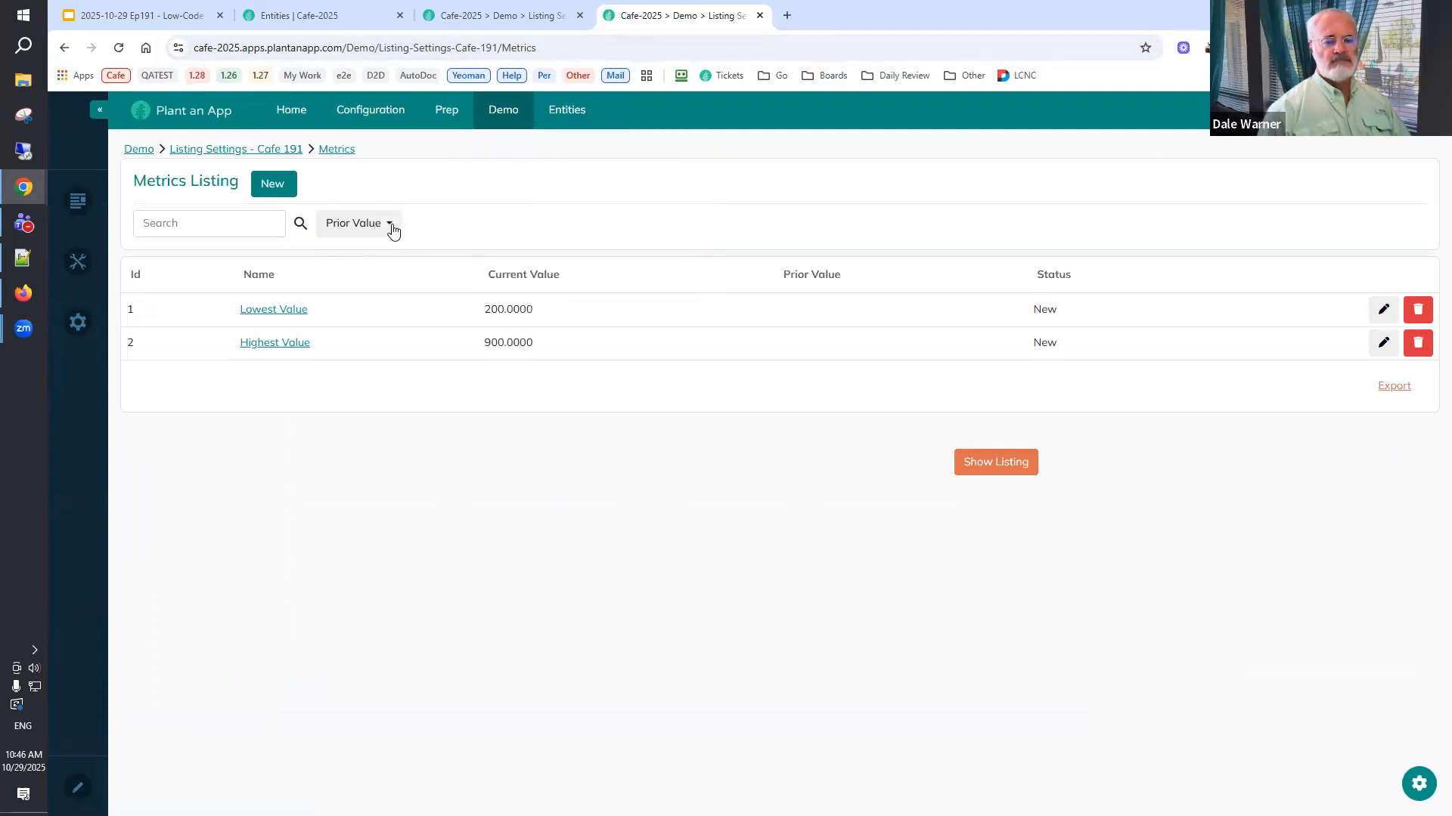
click(393, 230)
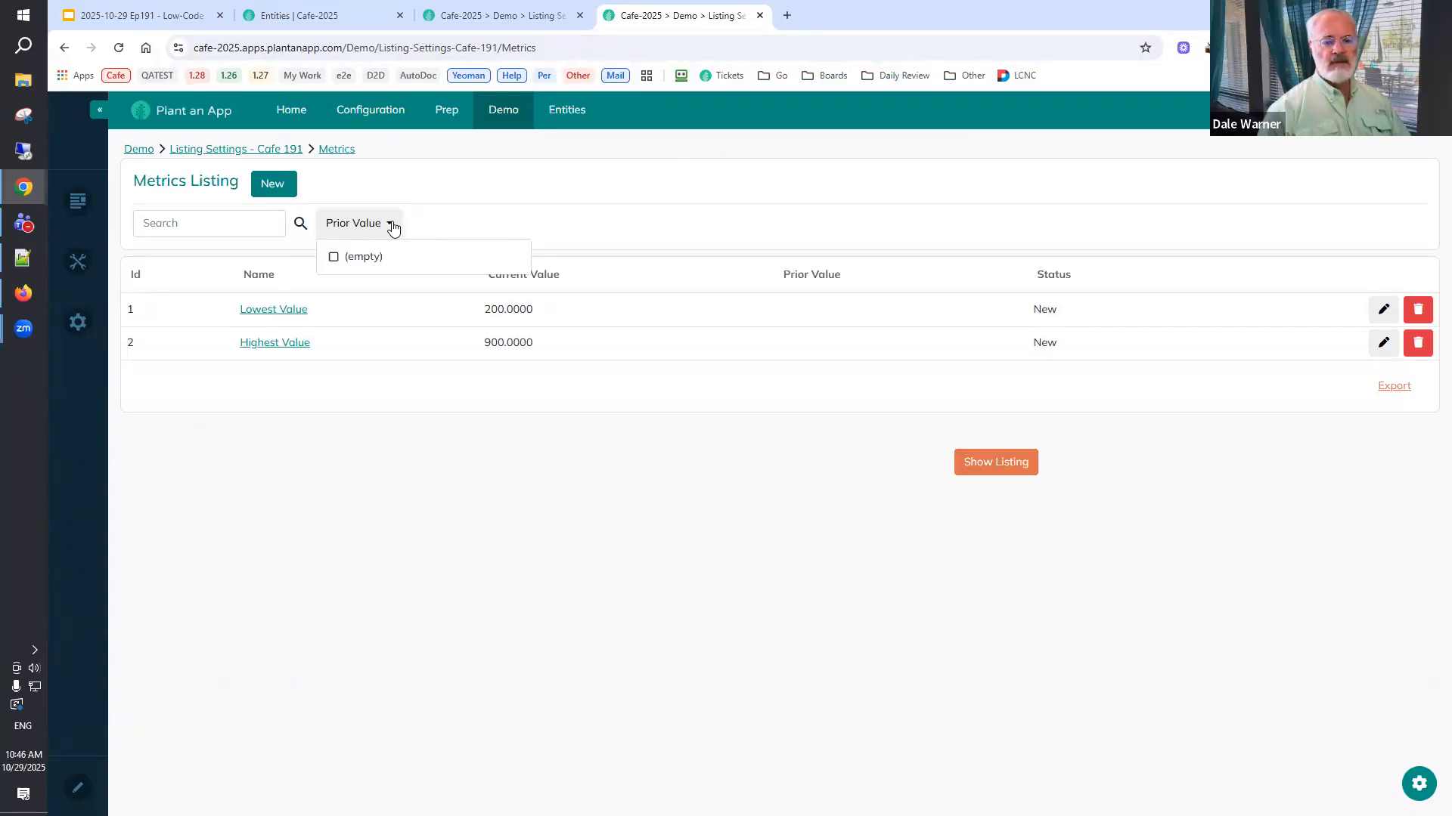
click(393, 227)
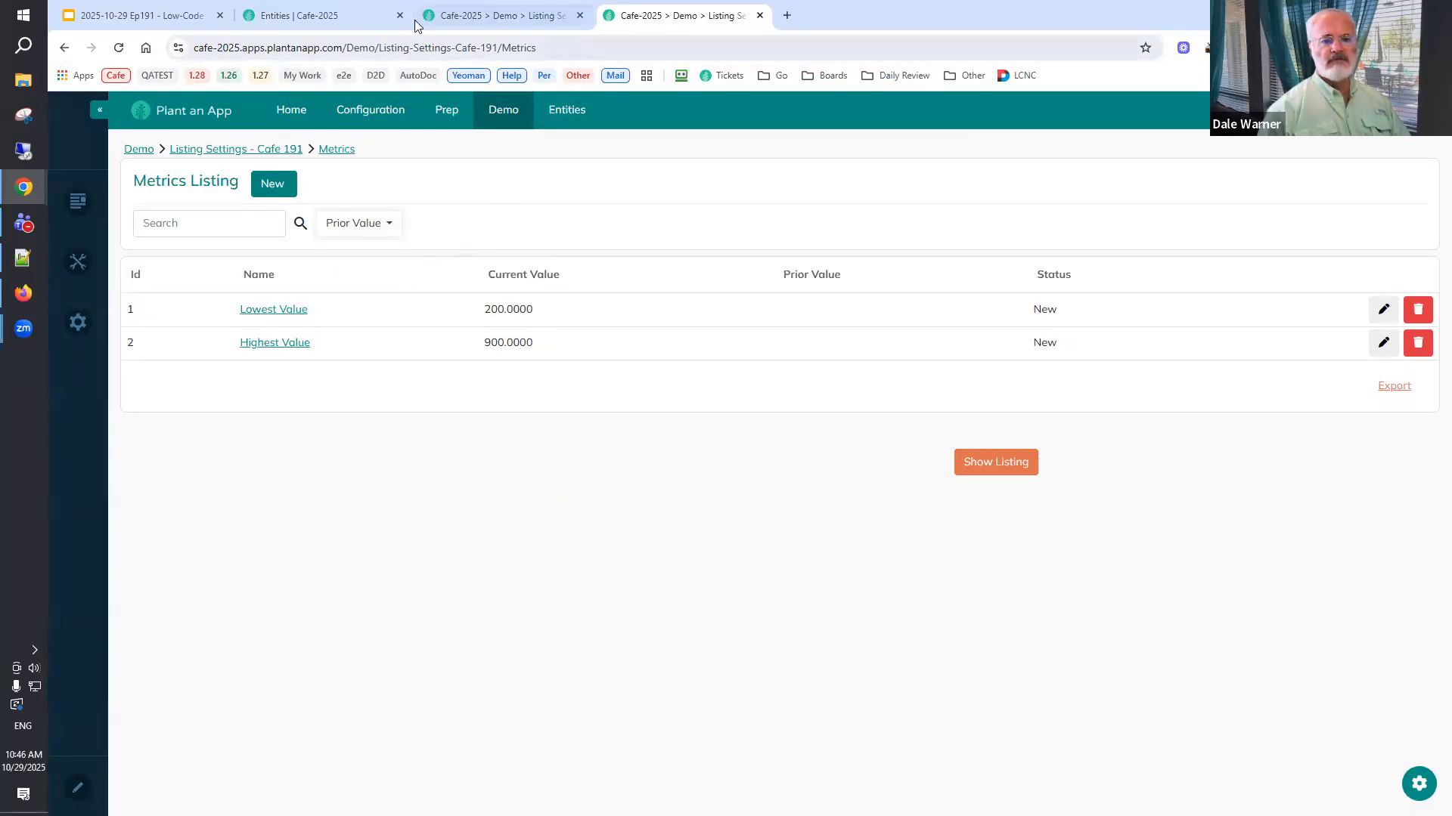
Edit the Metric entity so Status is filterable instead of Prior Value, and merge the changes into all related components.
click(325, 17)
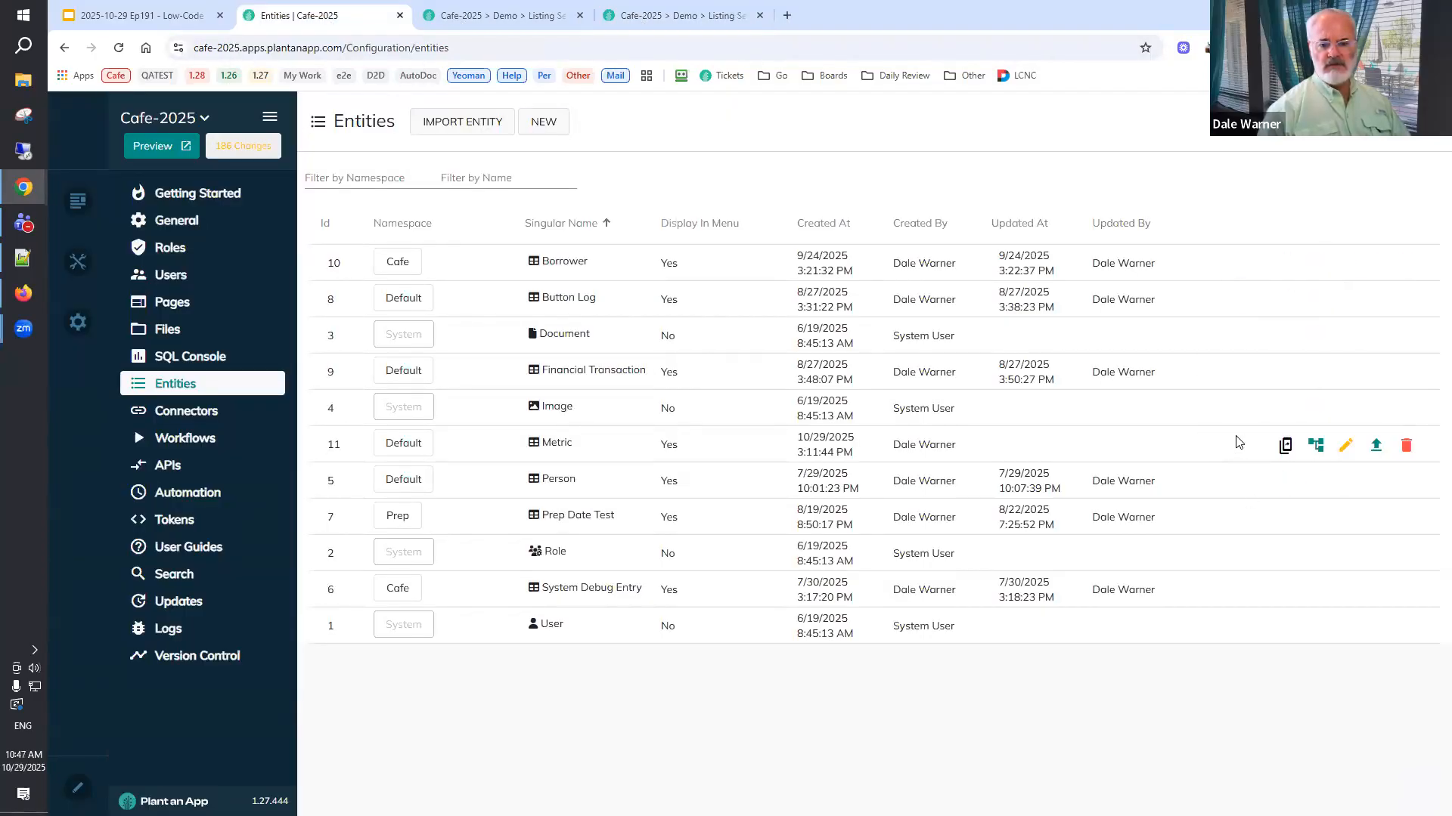
click(1345, 445)
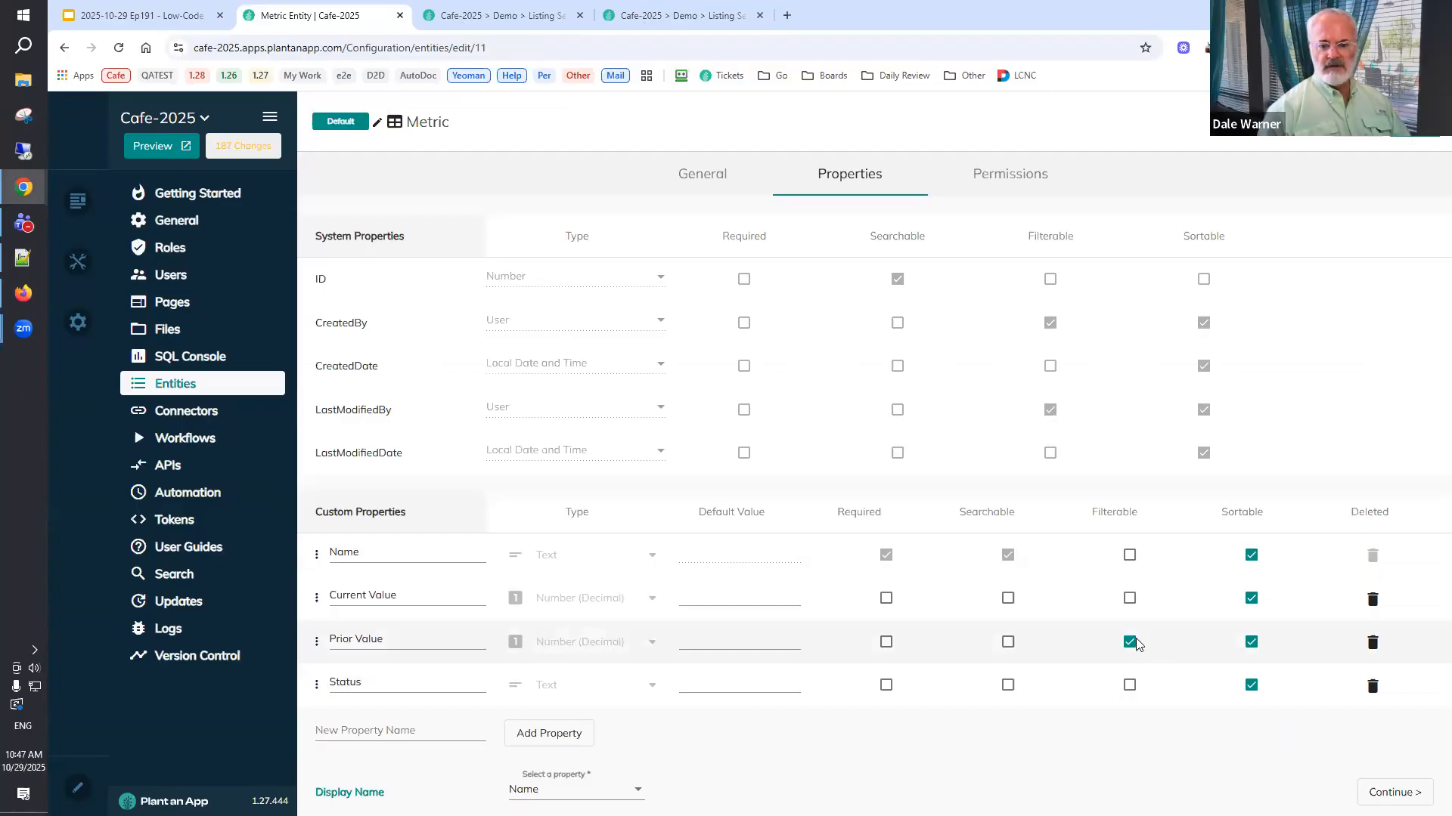
click(1130, 685)
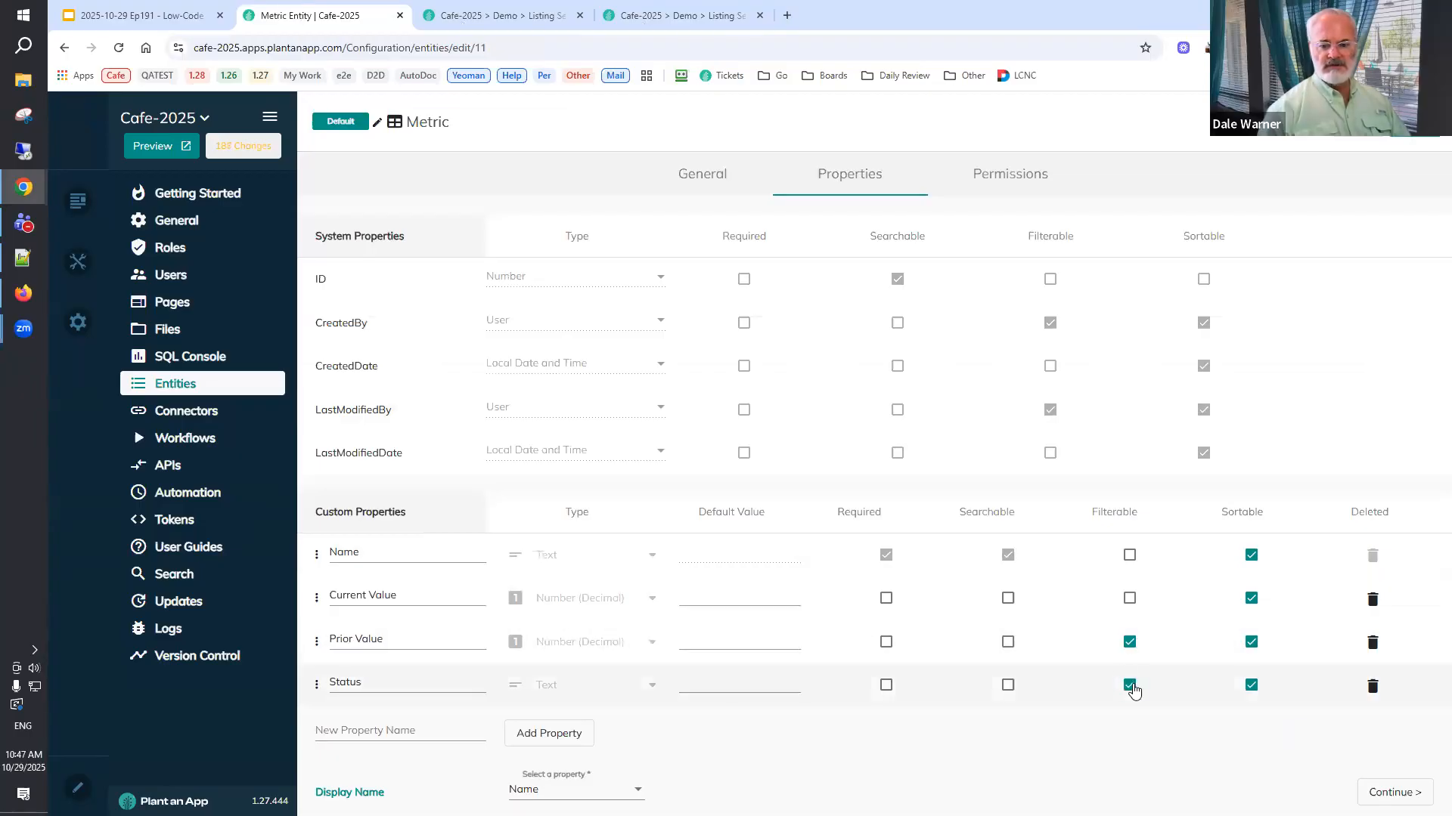
click(1129, 642)
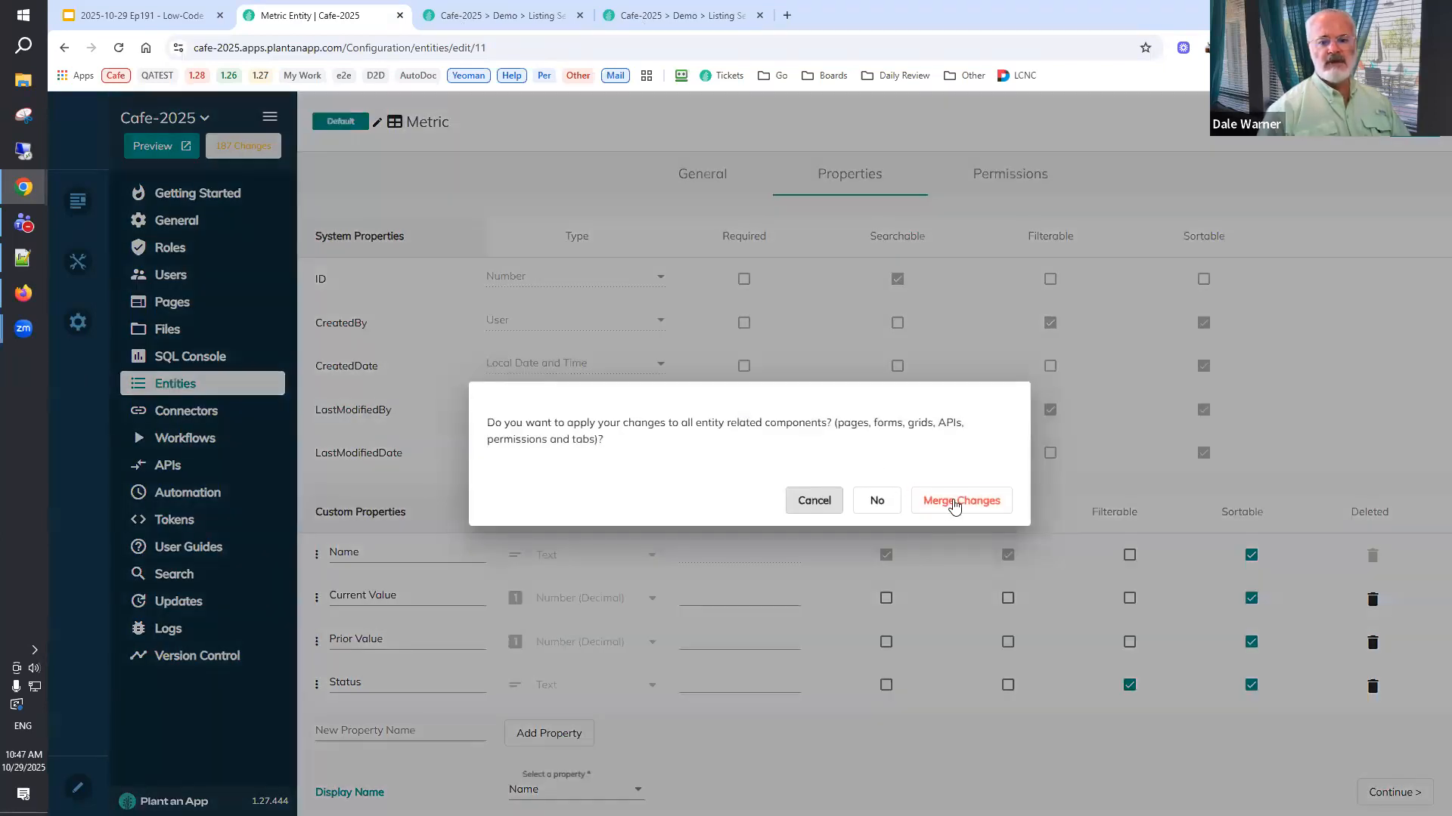
click(955, 501)
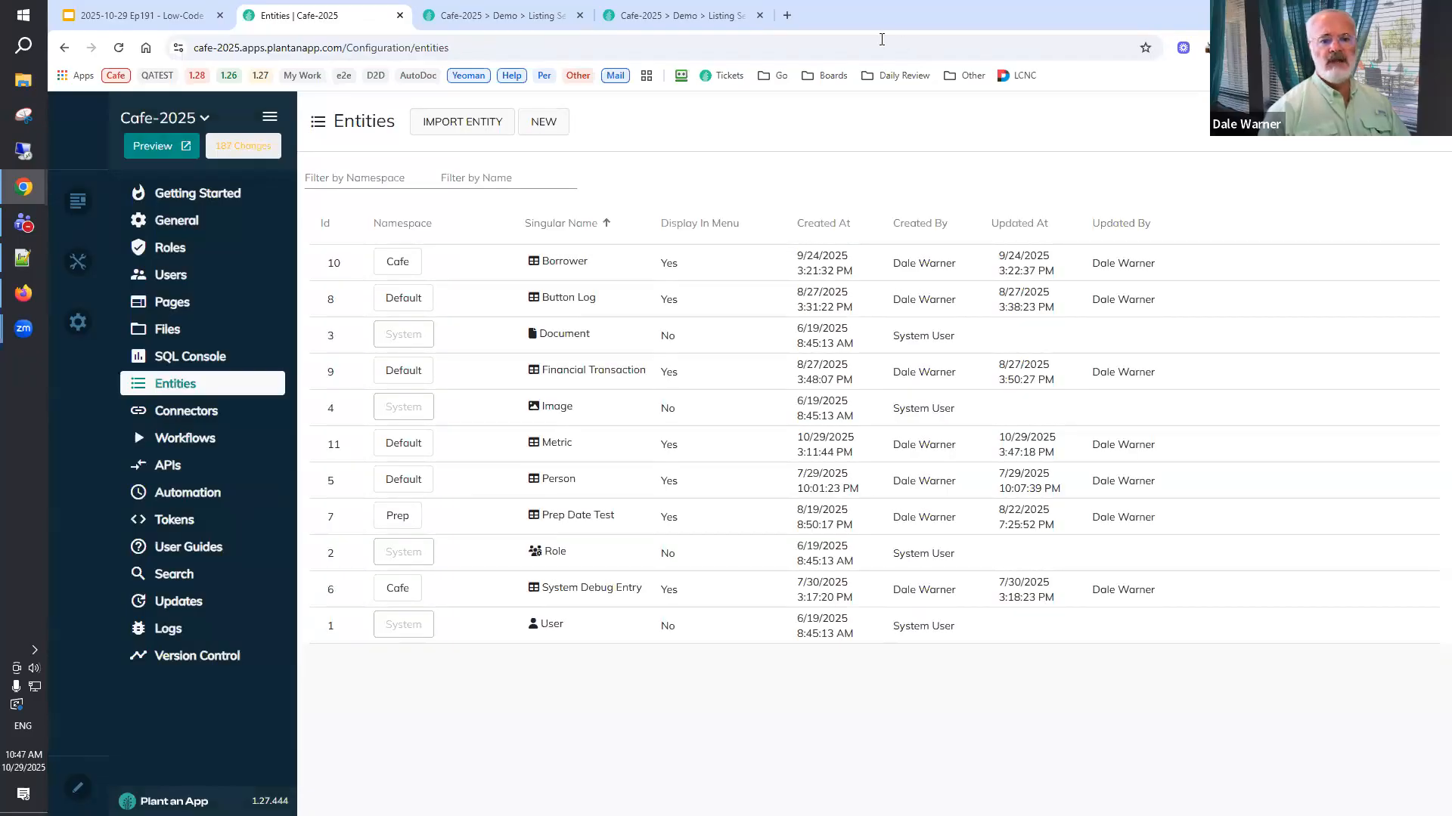
Return to the side-by-side Metrics page, reload it and view the options of the Status filter.
double_click(882, 20)
click(1166, 15)
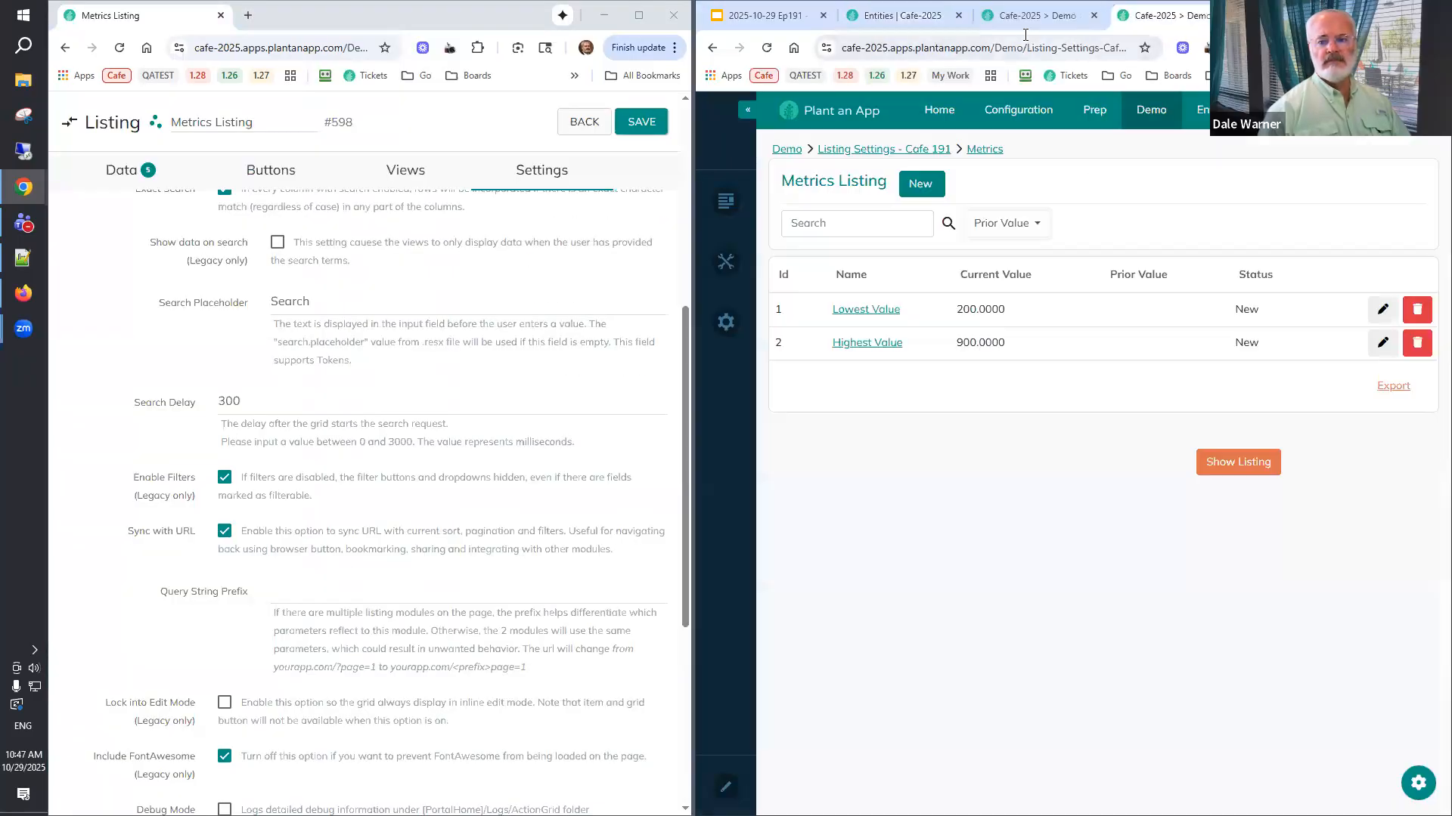
click(768, 49)
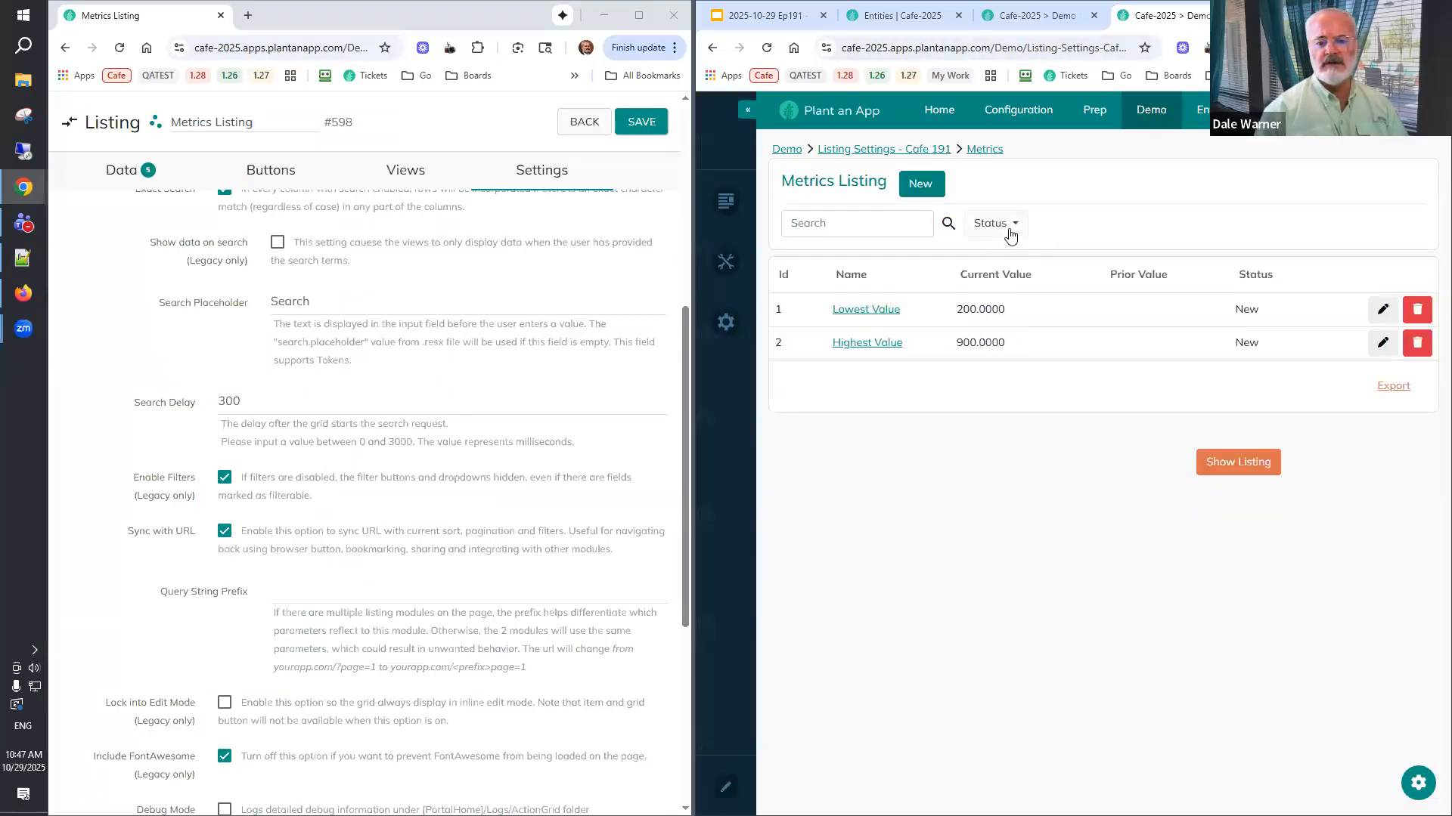
click(1012, 227)
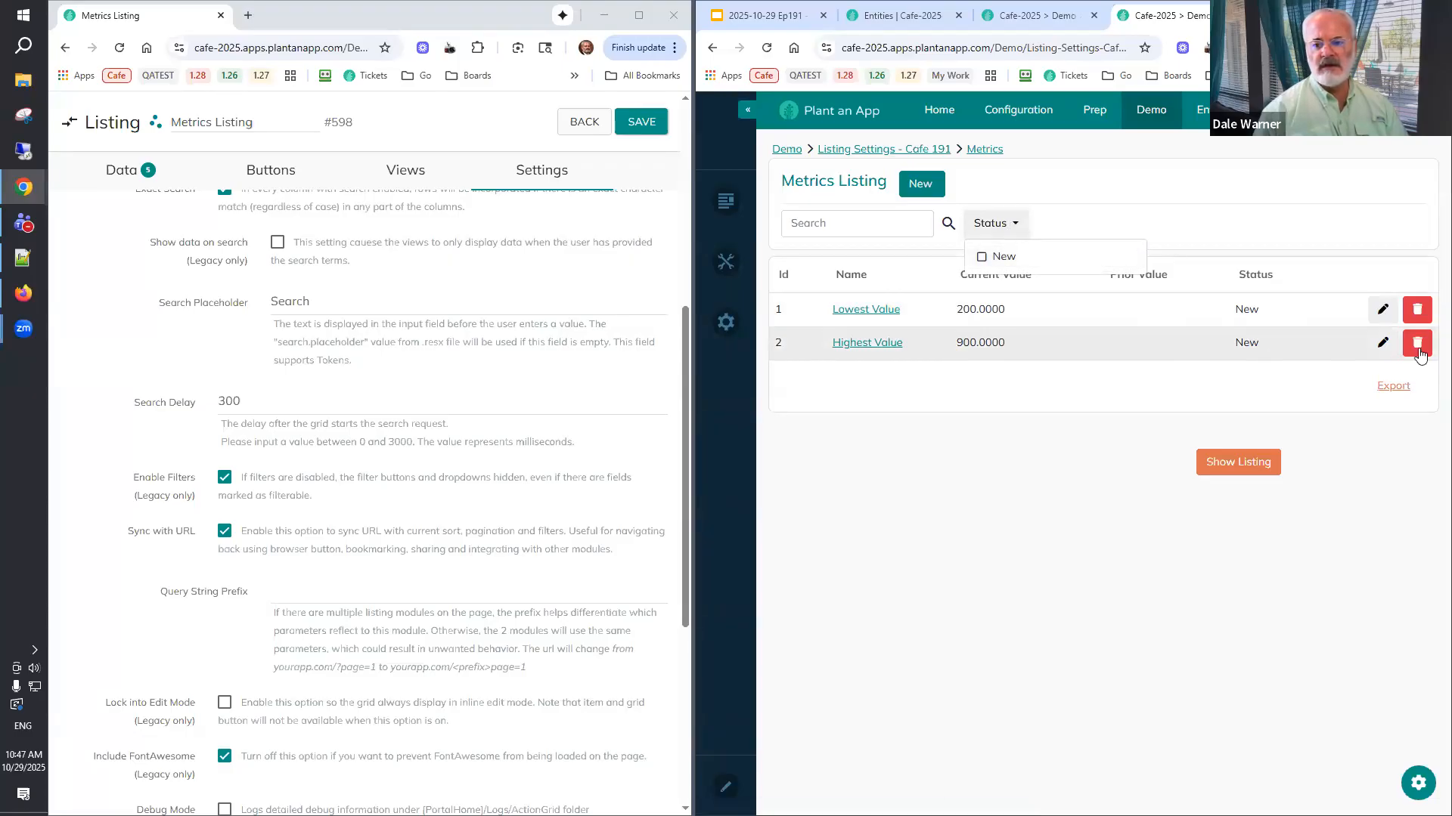
Set the status of the Highest Value metric to "Old" and save the record.
click(1387, 344)
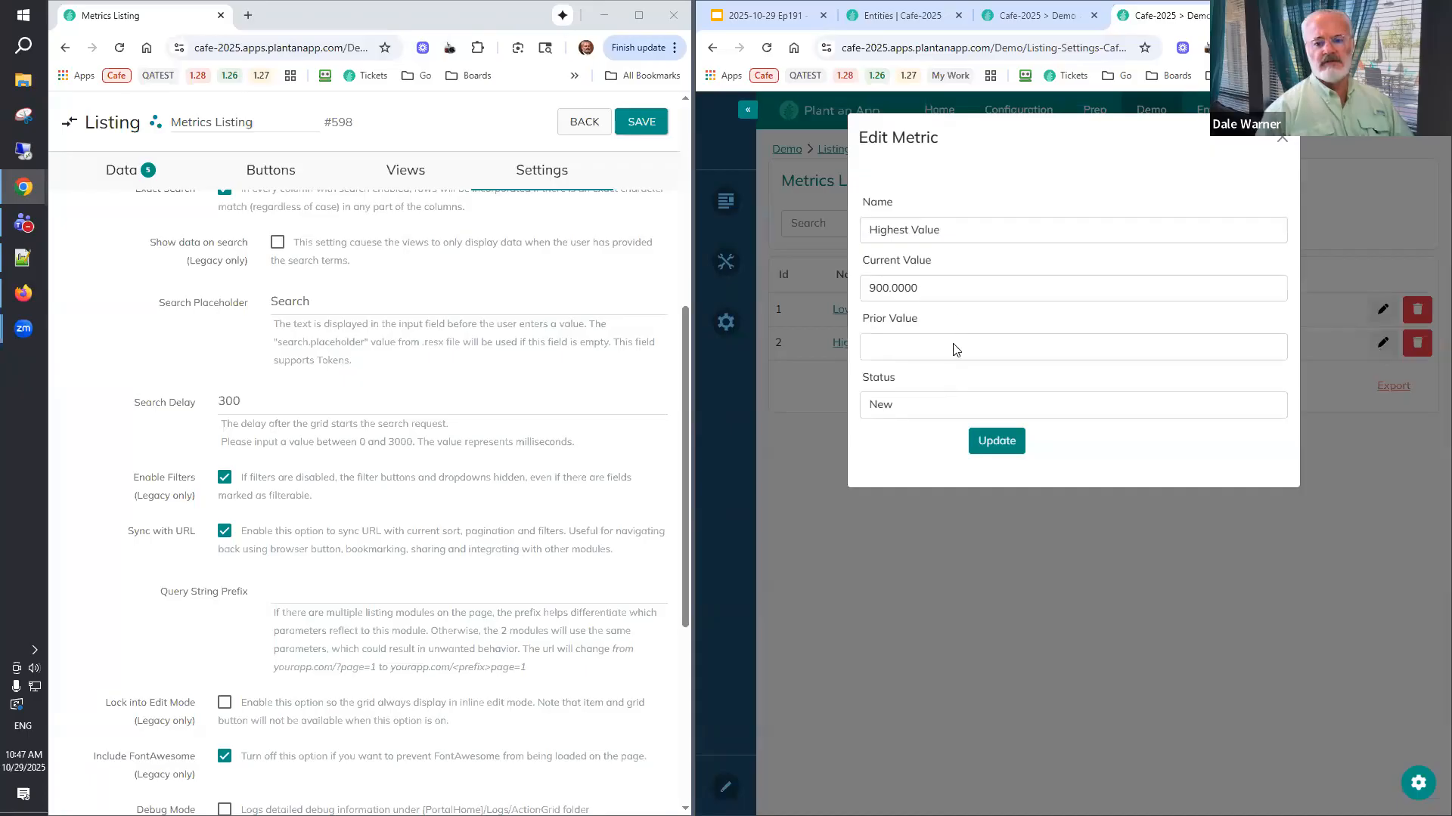
double_click(862, 407)
text(Old)
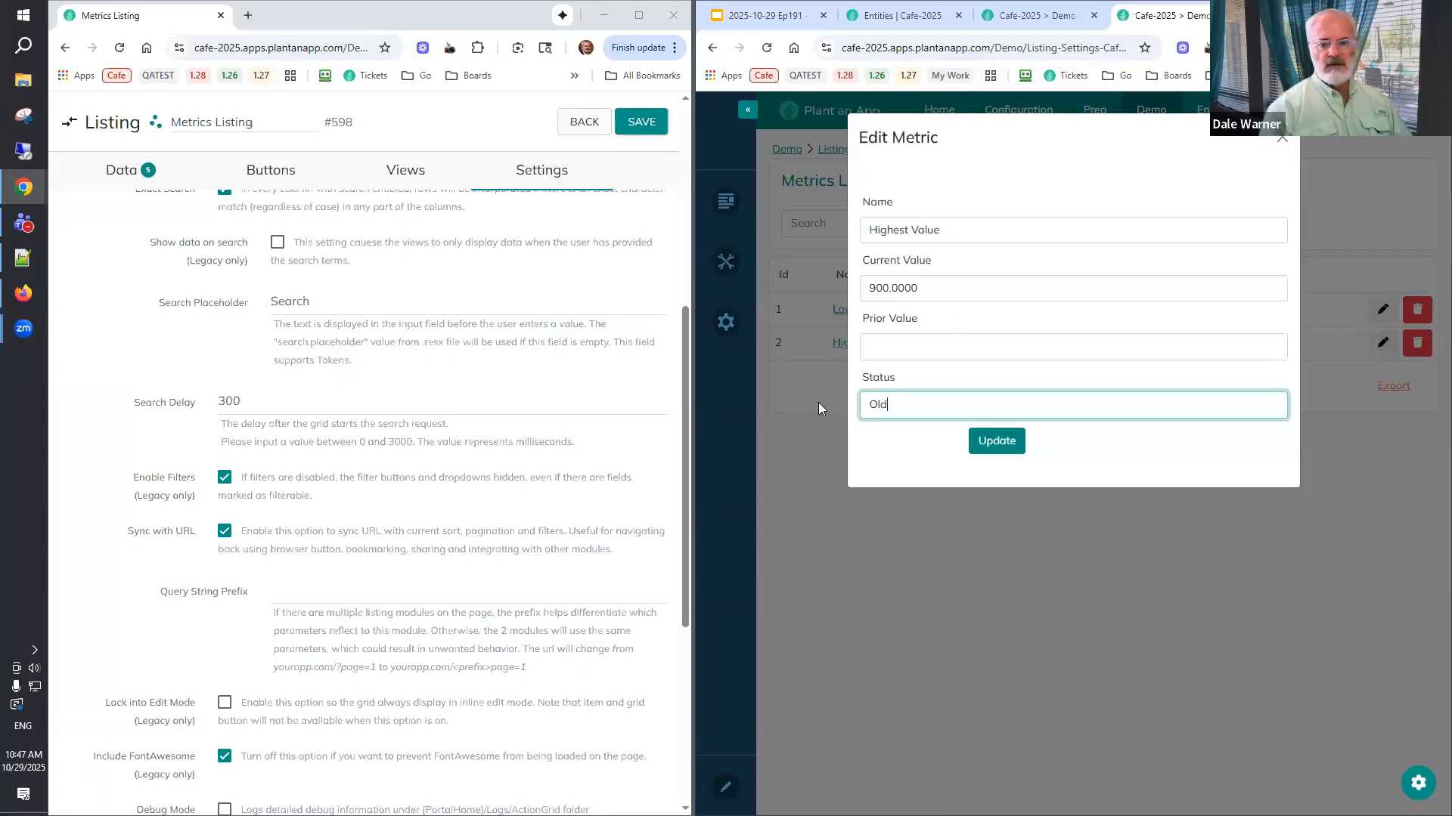
key(Return)
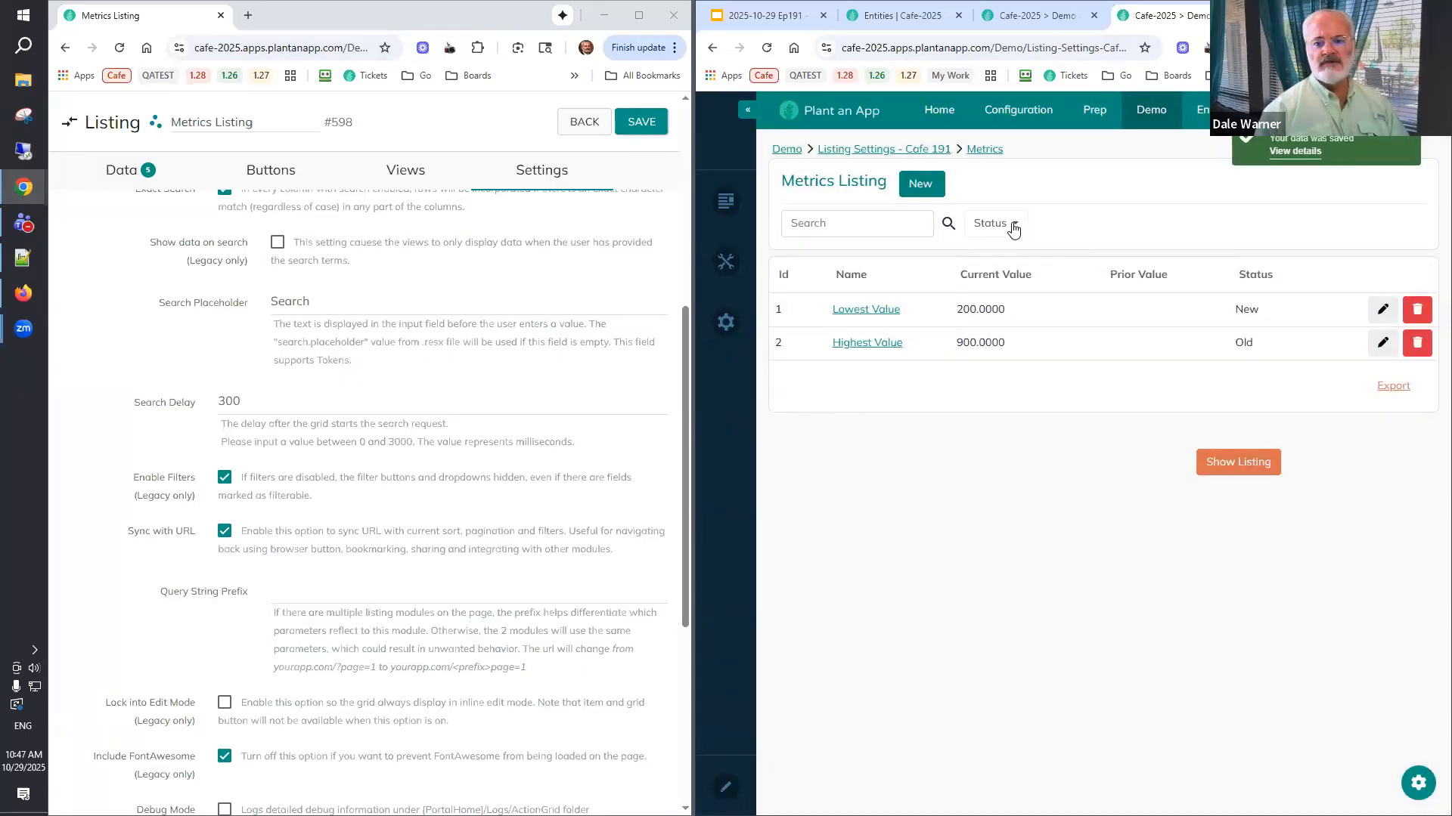
Test the Status filter on the maximized Metrics page with New and Old, then clear both selections.
click(1013, 227)
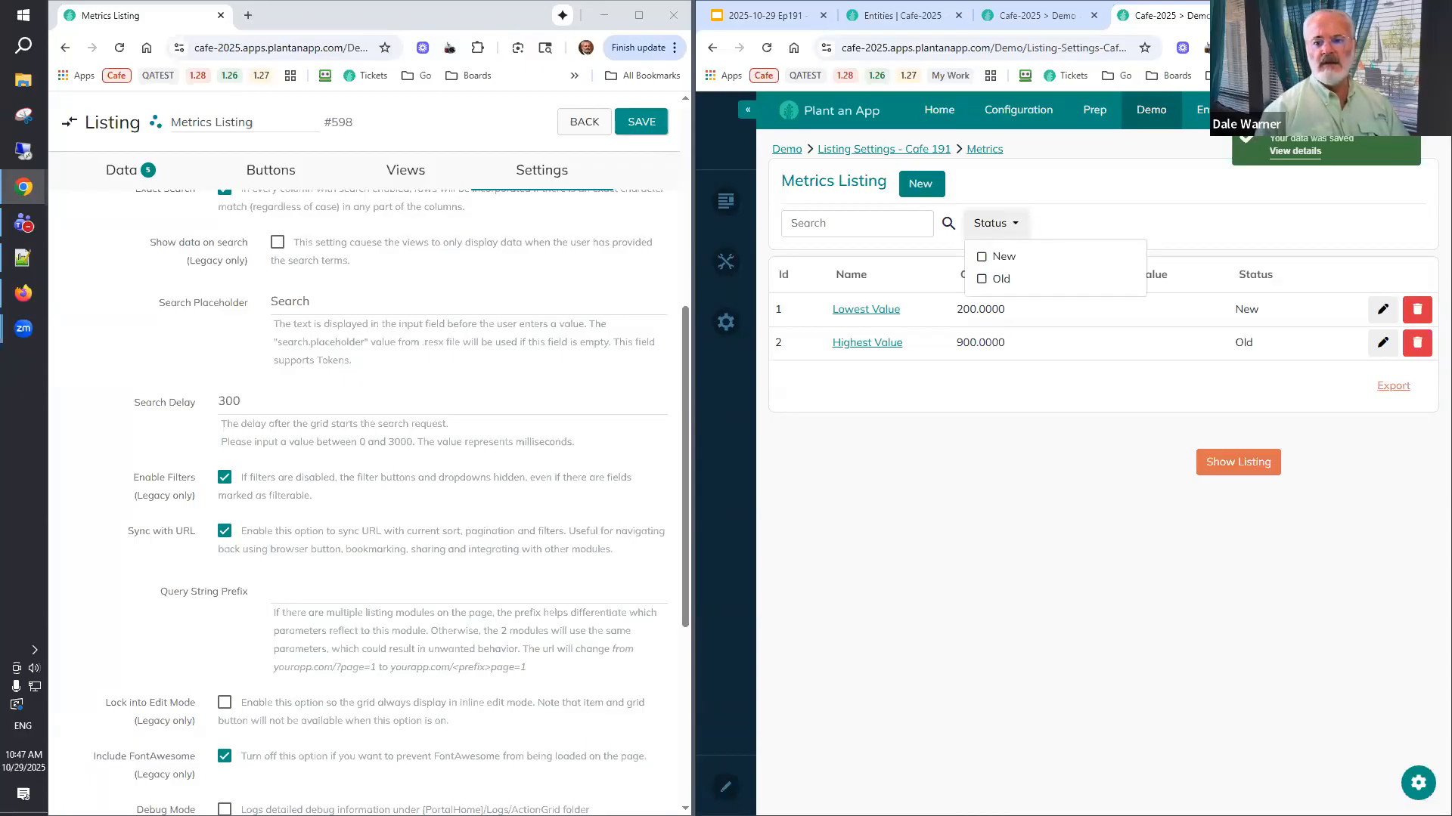
click(1399, 15)
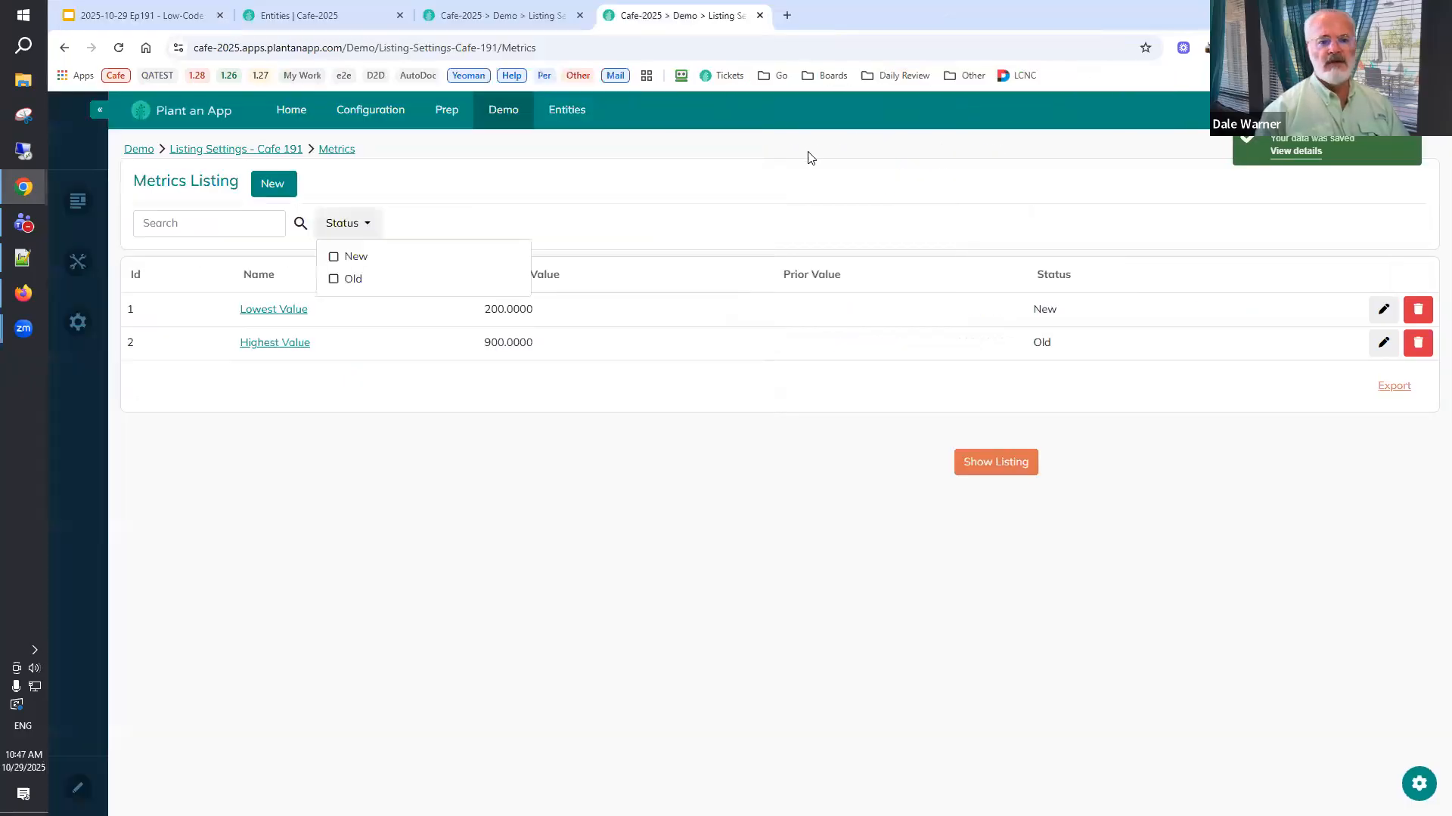
click(334, 257)
mouse_move(492, 114)
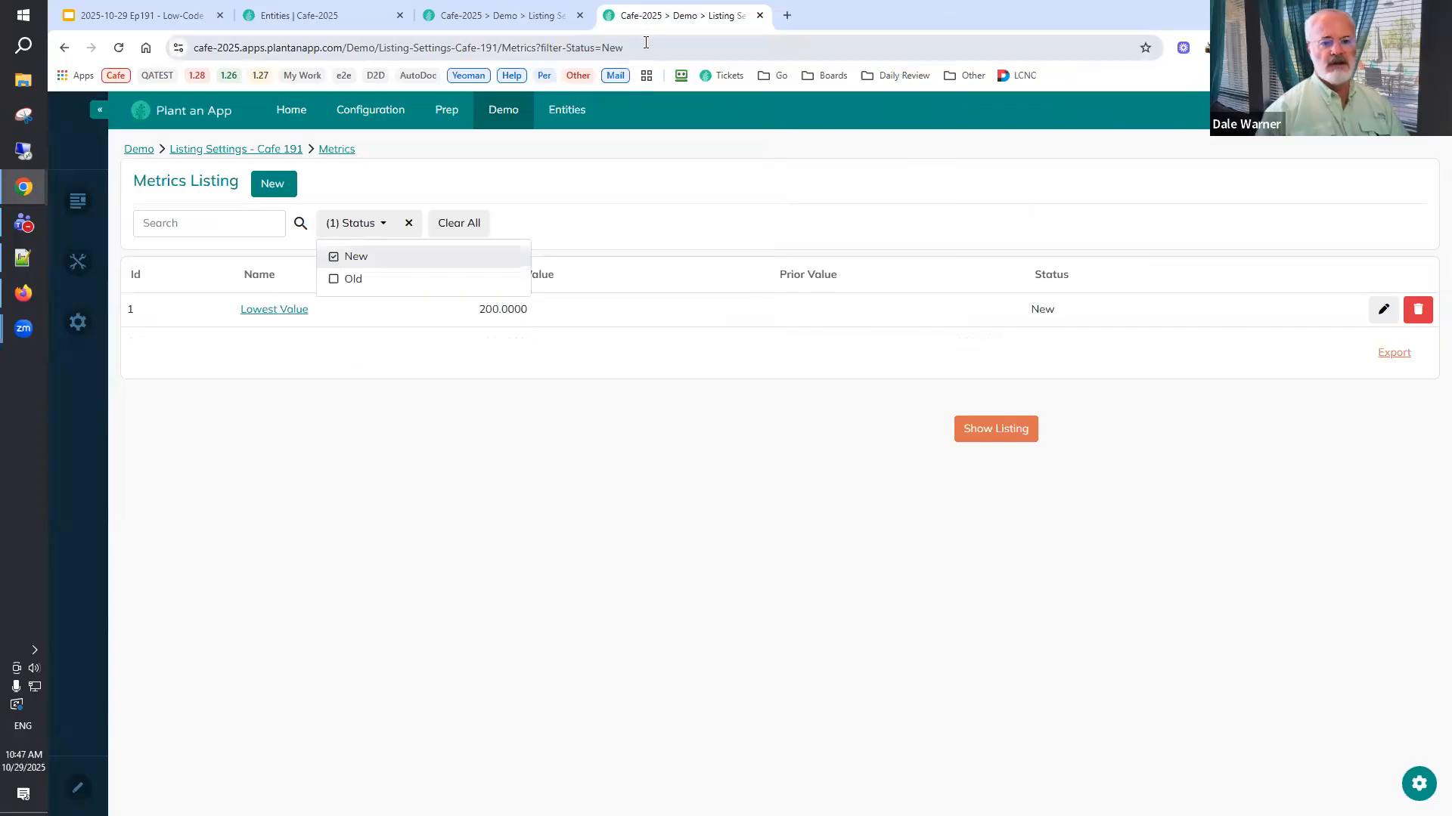
click(334, 280)
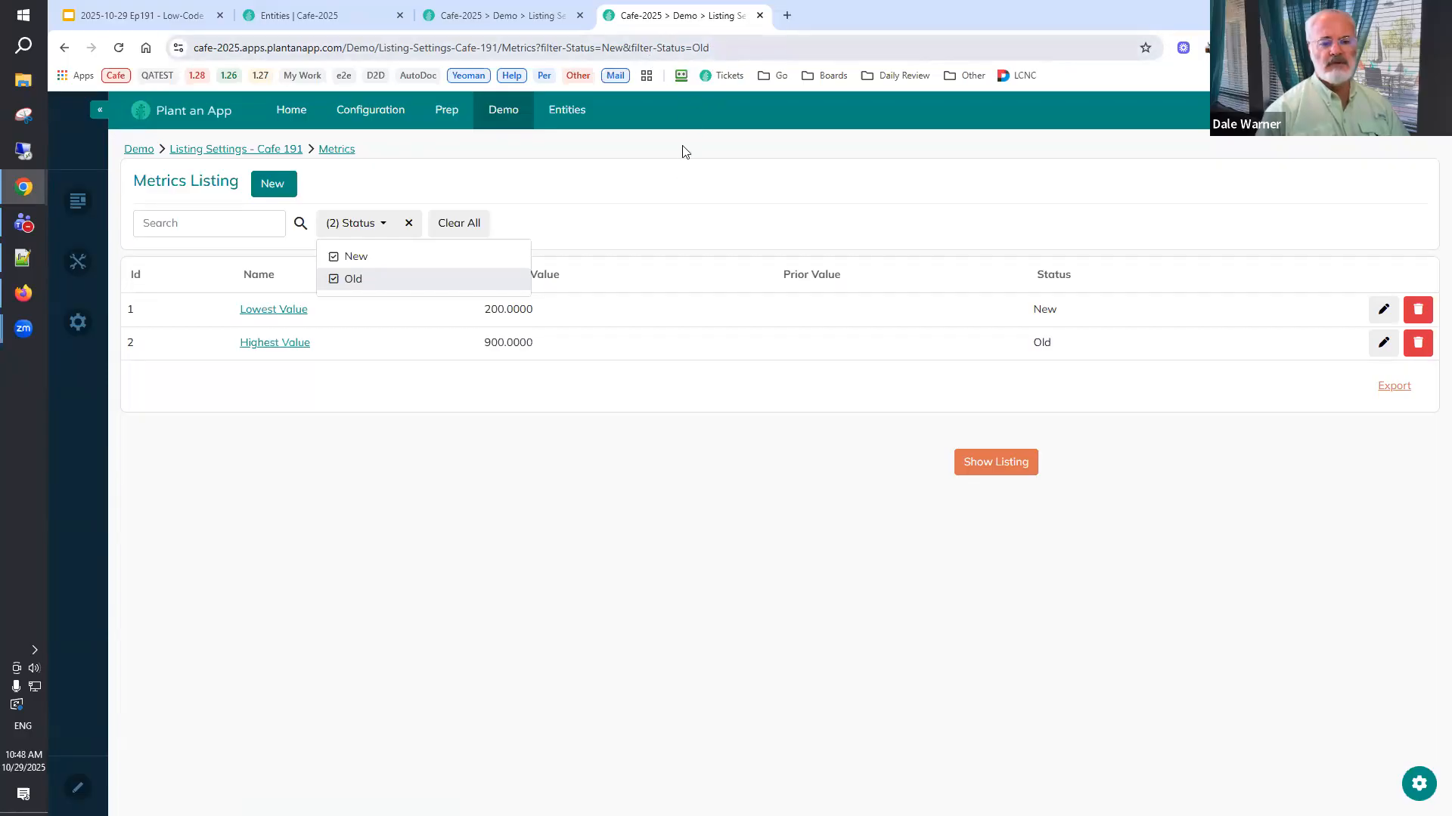
click(331, 257)
click(334, 279)
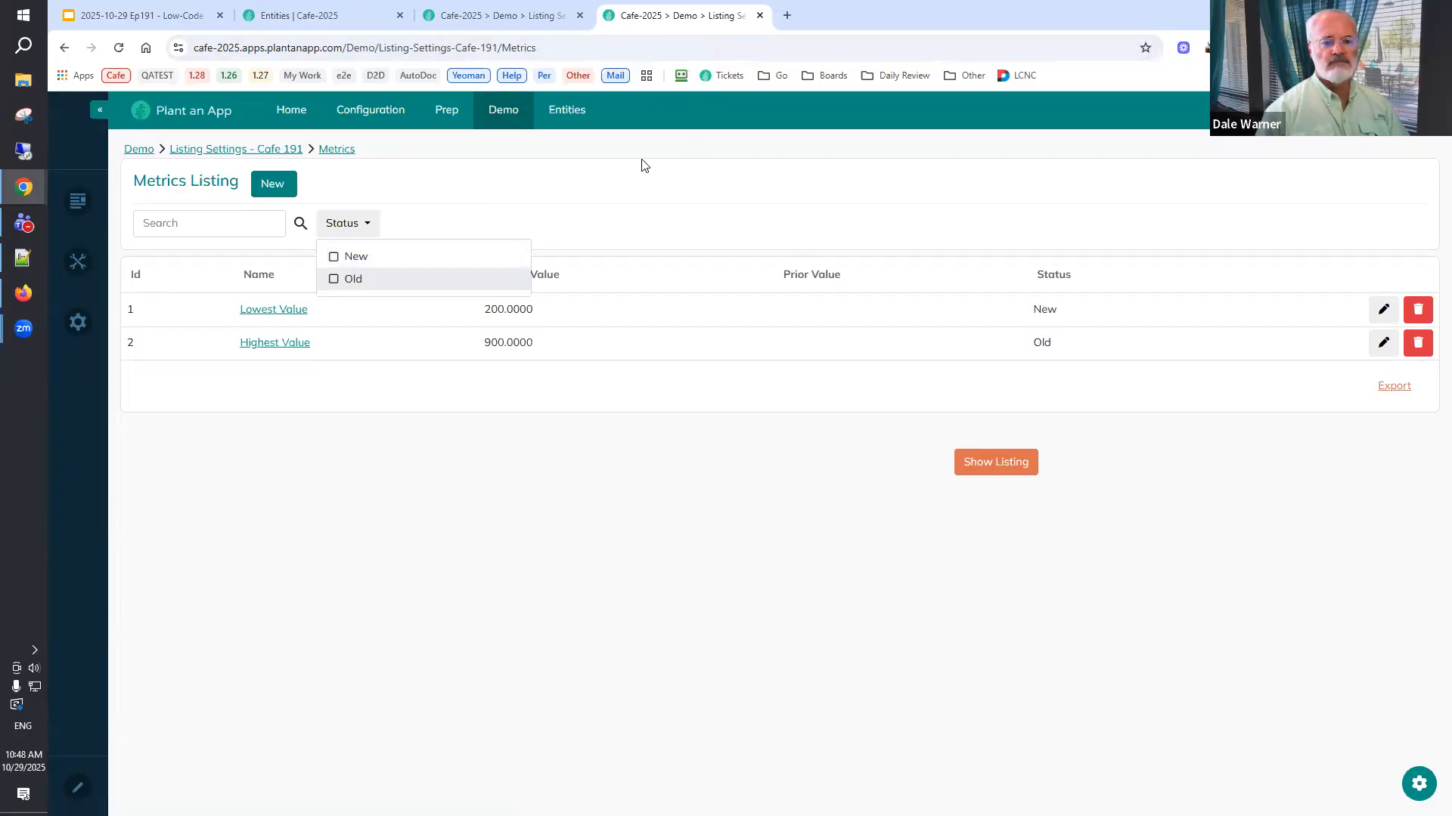
click(534, 17)
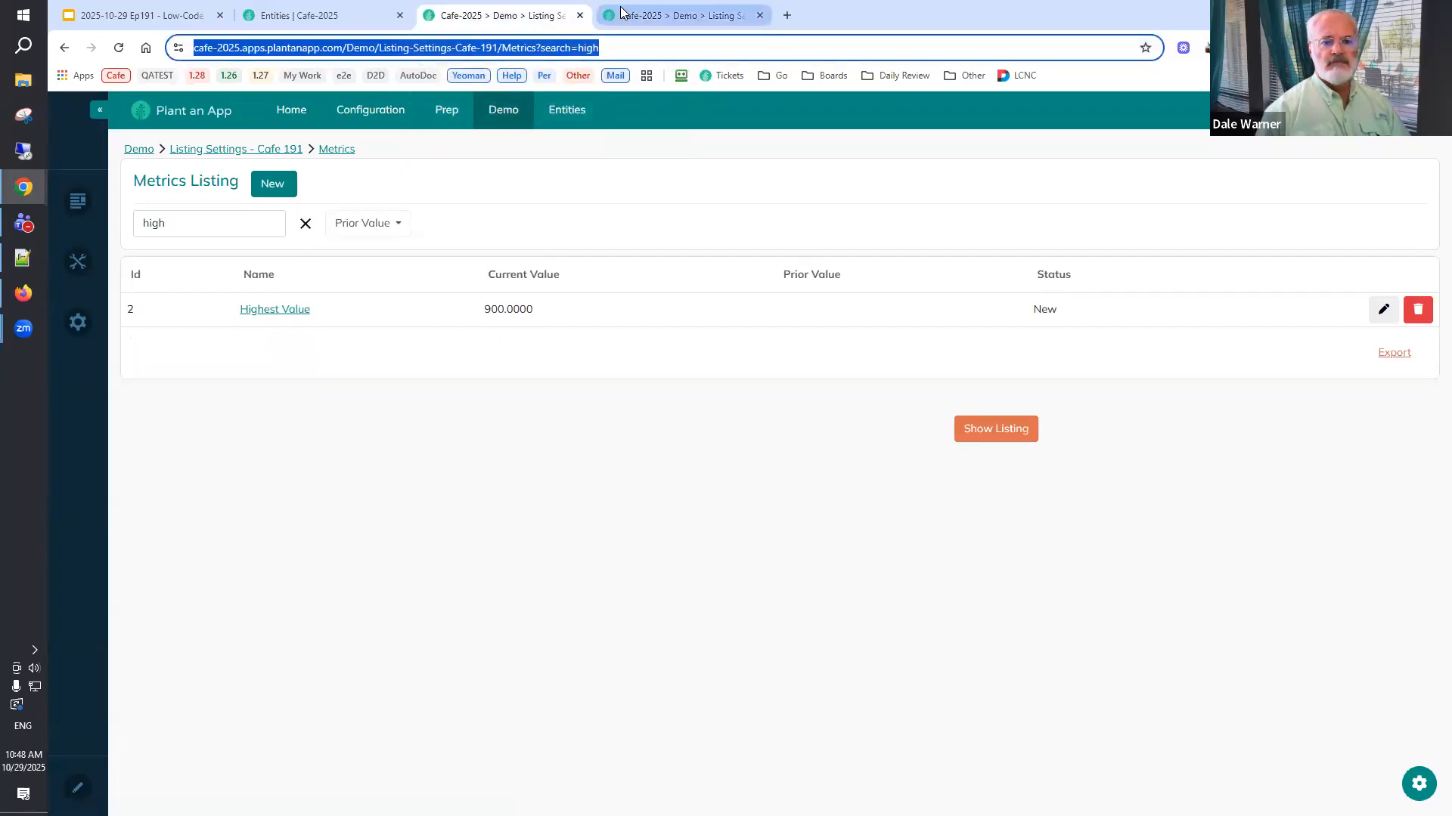
Return to the side-by-side view and turn off Sync with URL in the Metrics Listing's settings.
click(734, 11)
click(1398, 15)
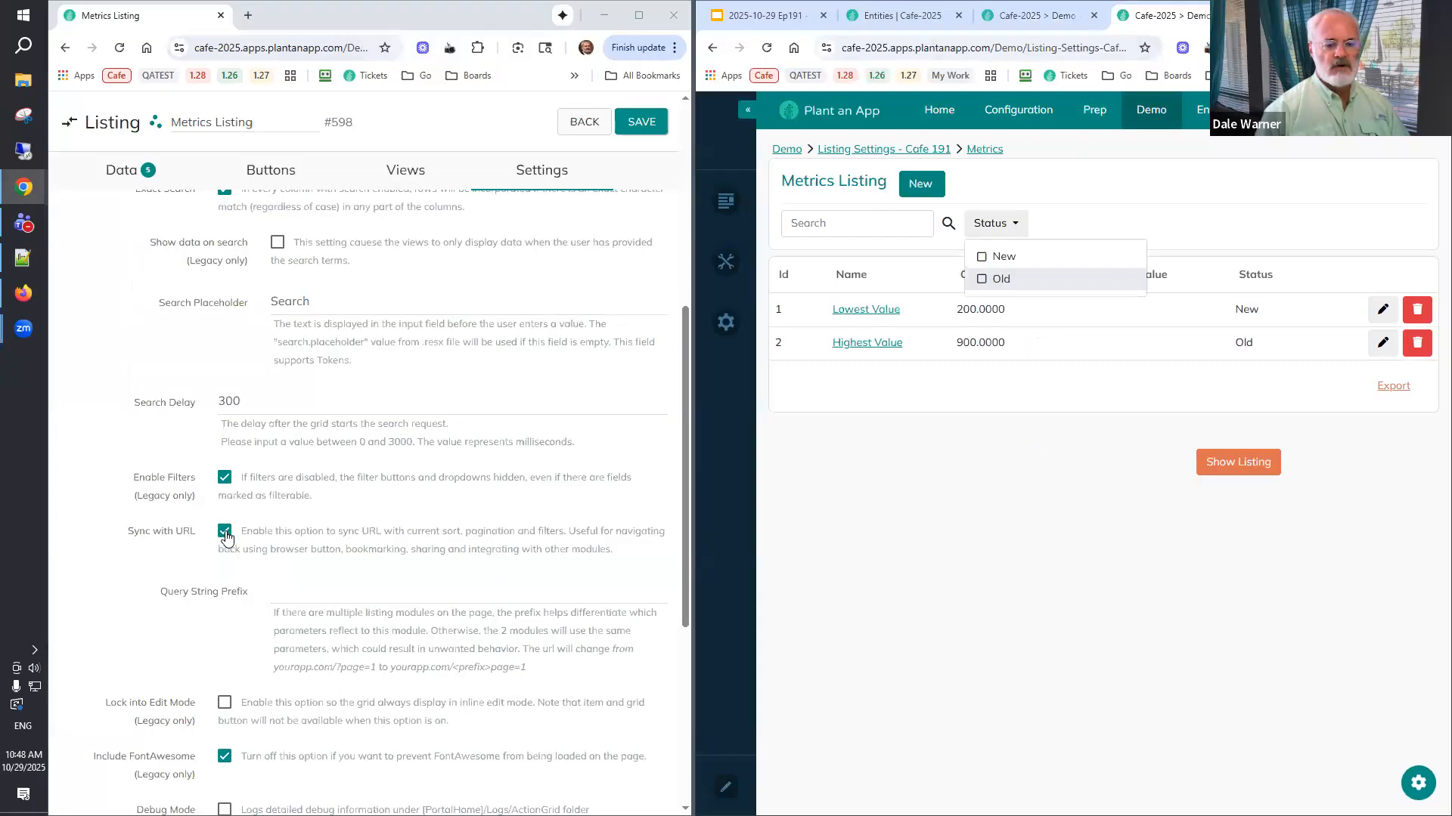
click(225, 532)
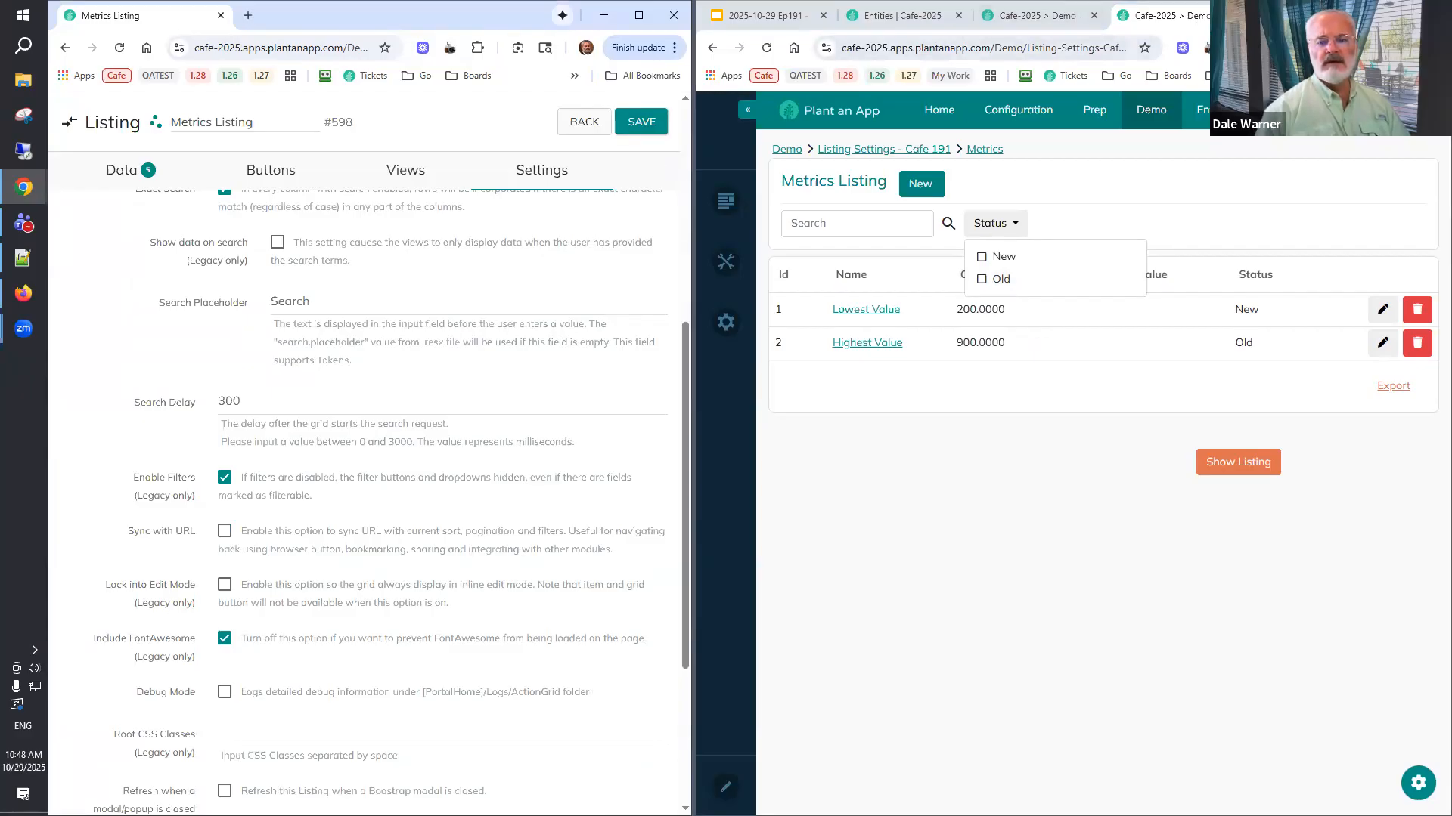
Reload the maximized Metrics page, view the Prior Value filter's options, and return to the side-by-side view on the other Metrics page.
key(super+Up)
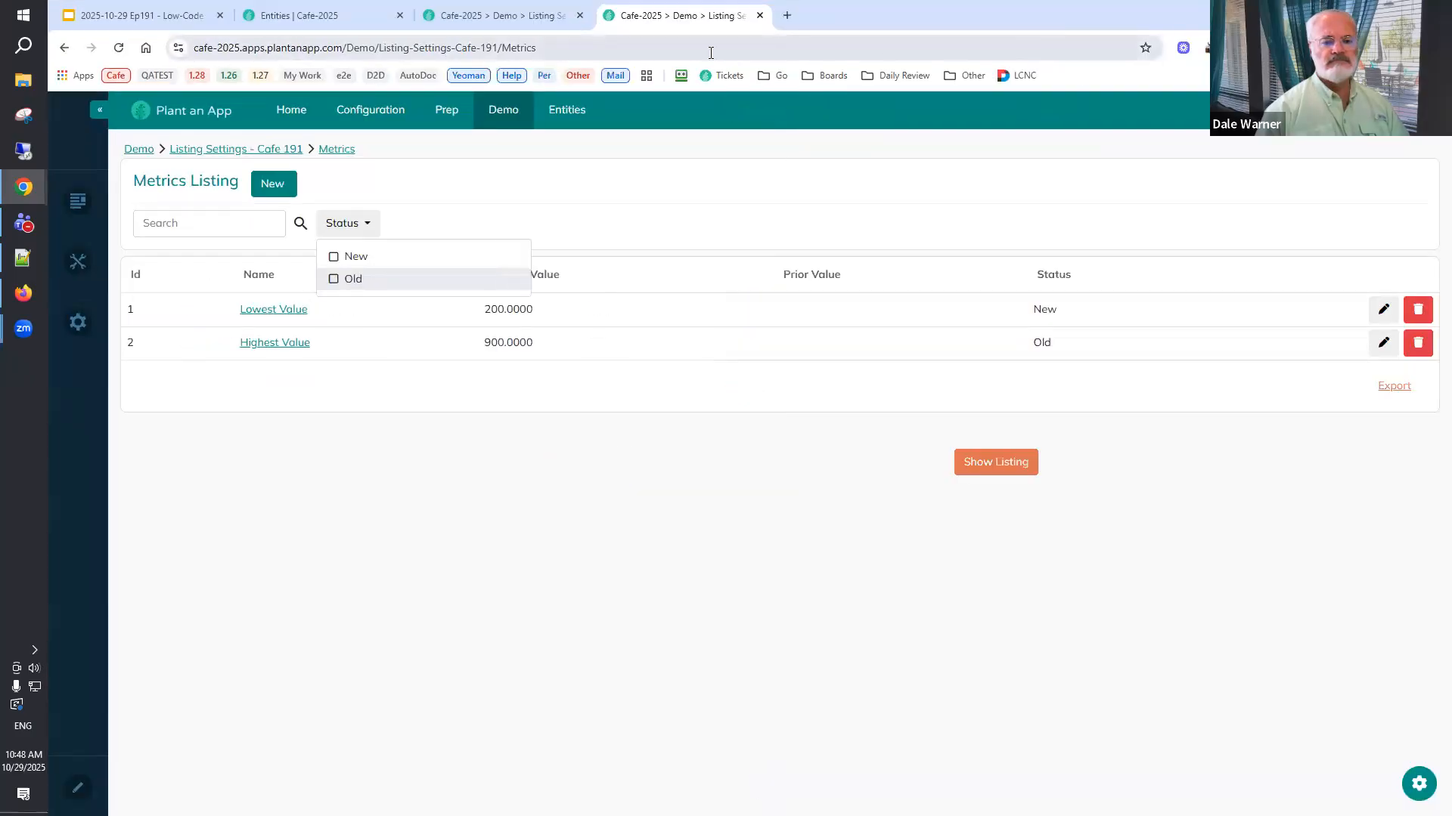
click(119, 47)
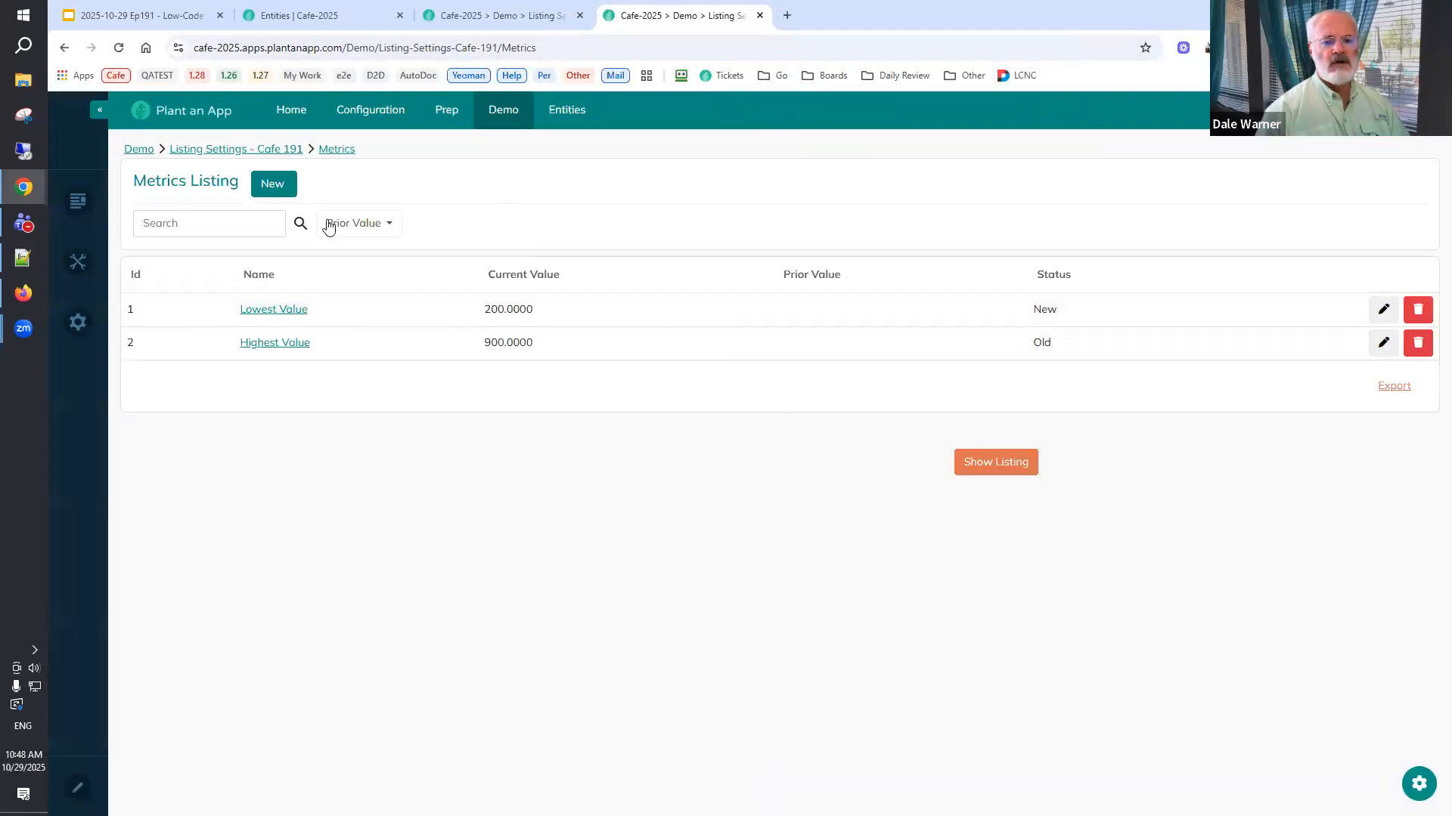
click(350, 231)
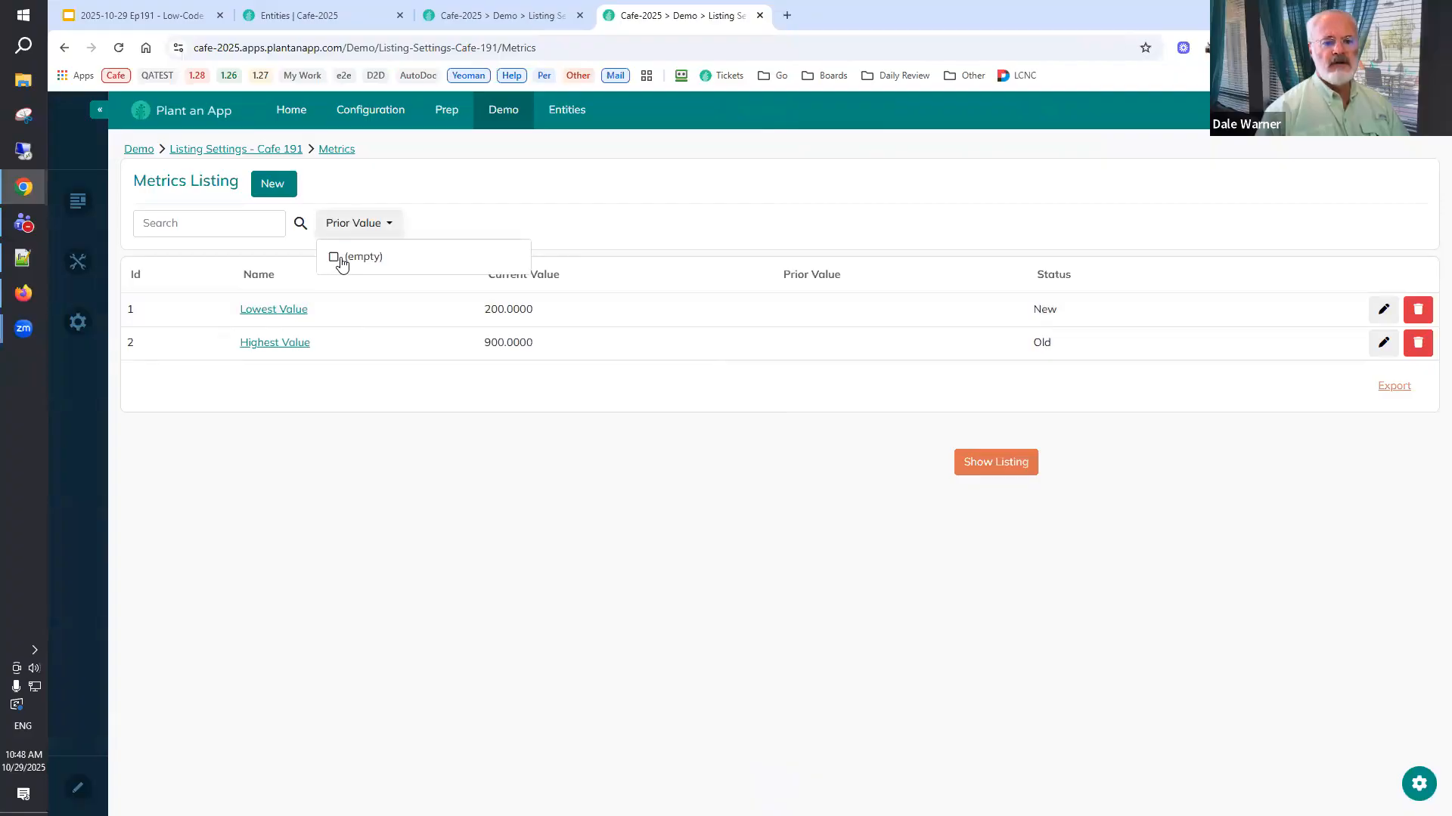
click(365, 227)
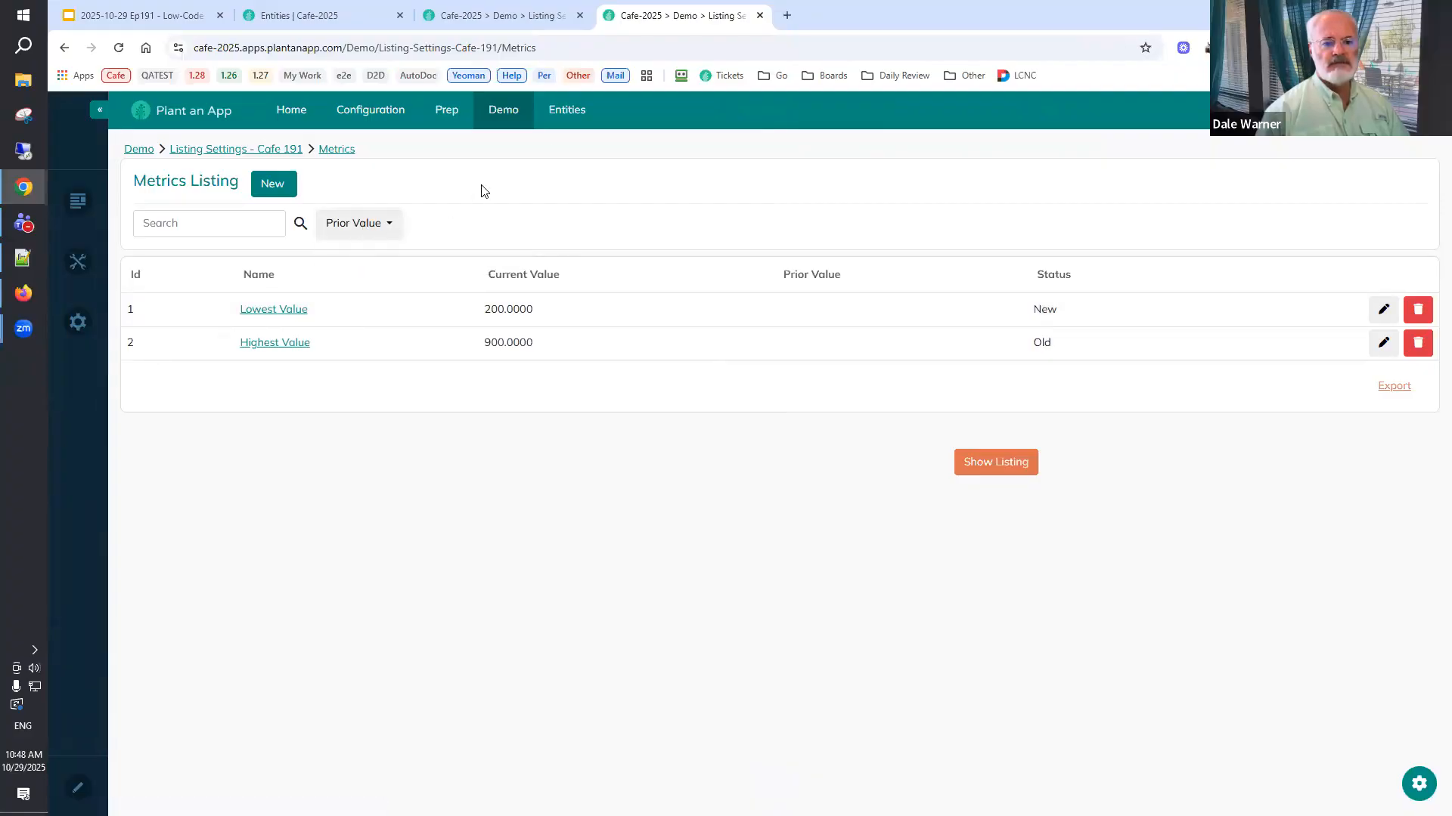
click(121, 49)
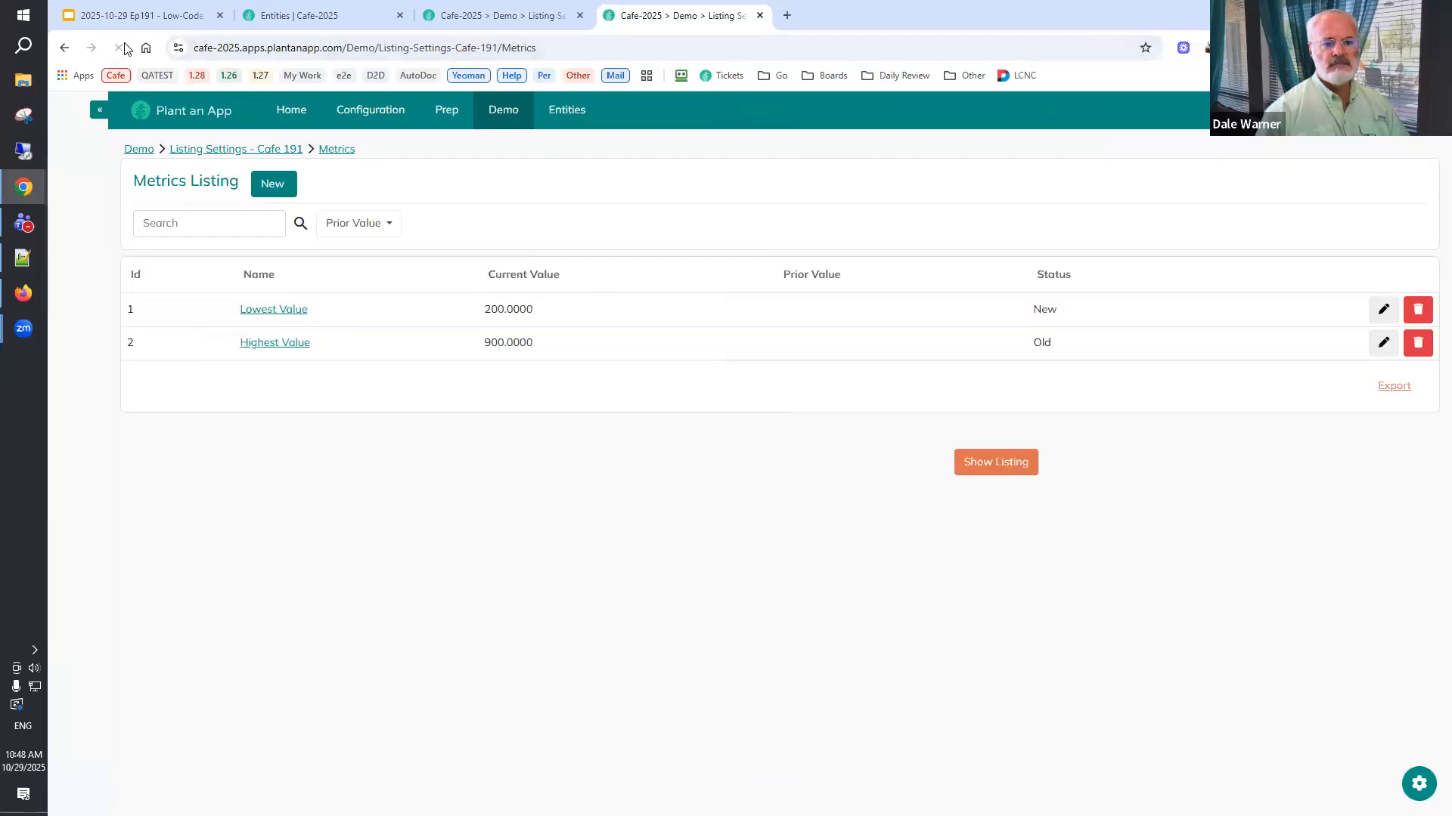
click(455, 17)
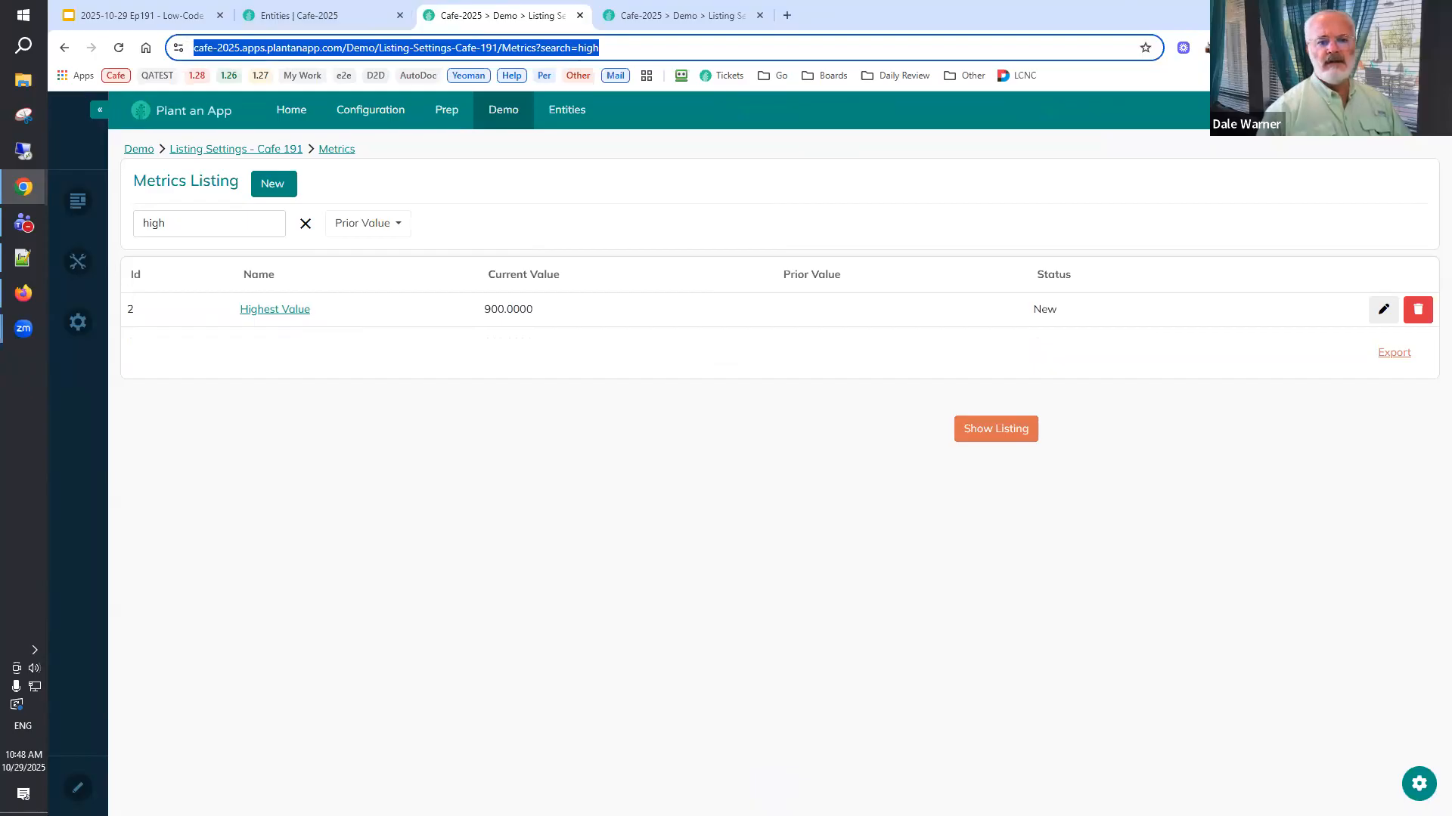
key(super+Right)
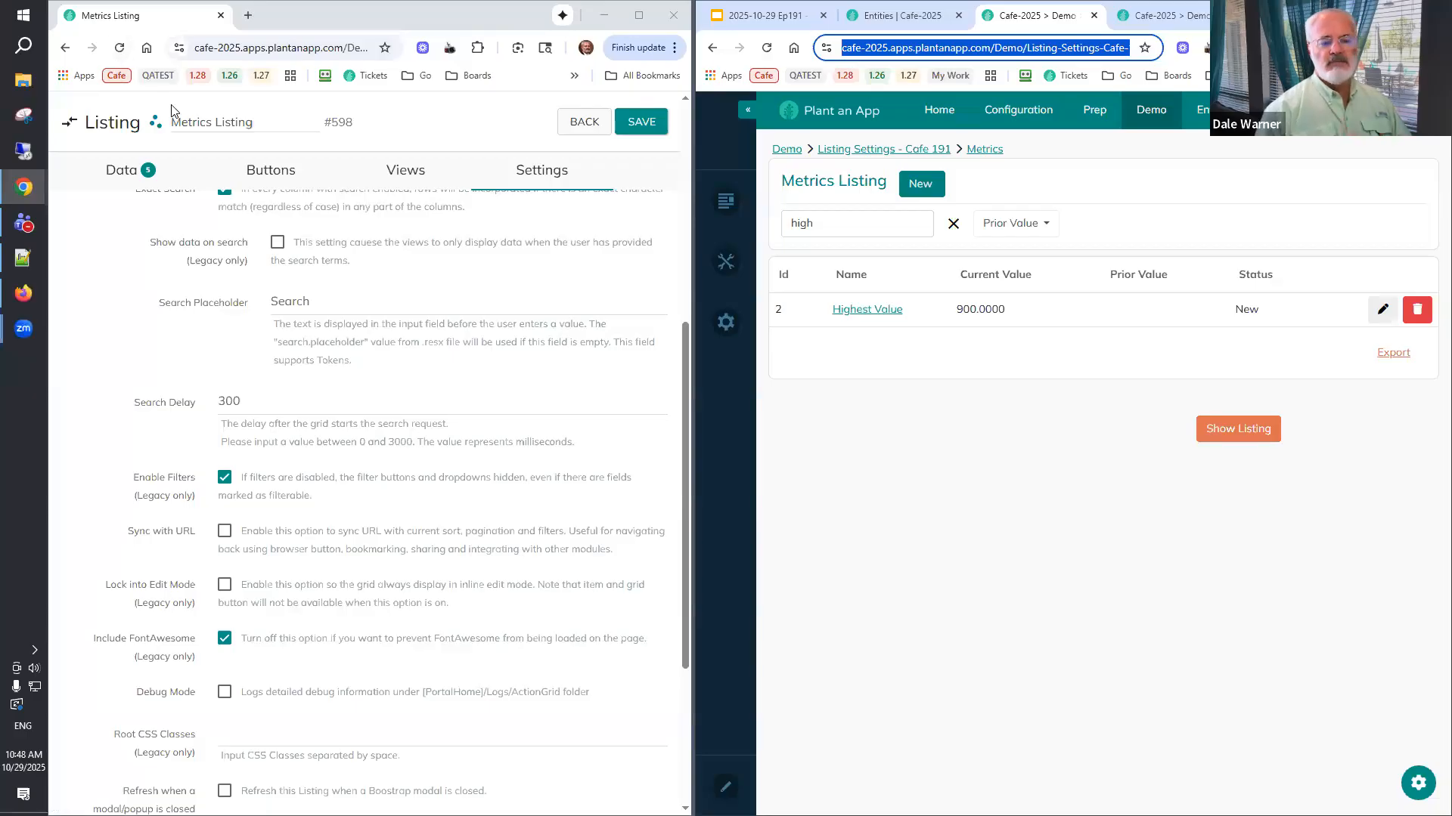
Make the Prior Value data field non-filterable, check the Status field's capabilities, and save the listing.
click(273, 178)
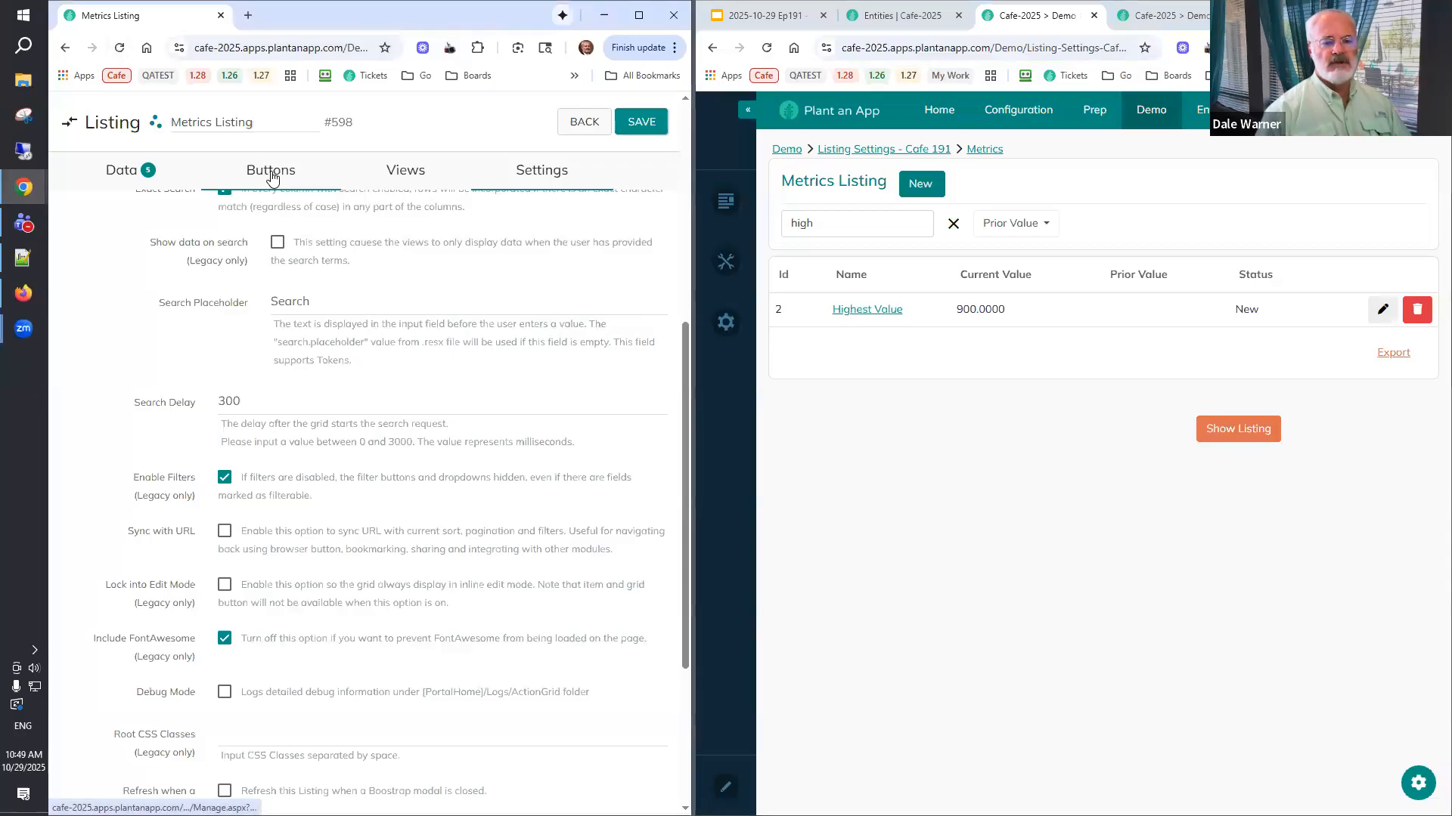
click(119, 174)
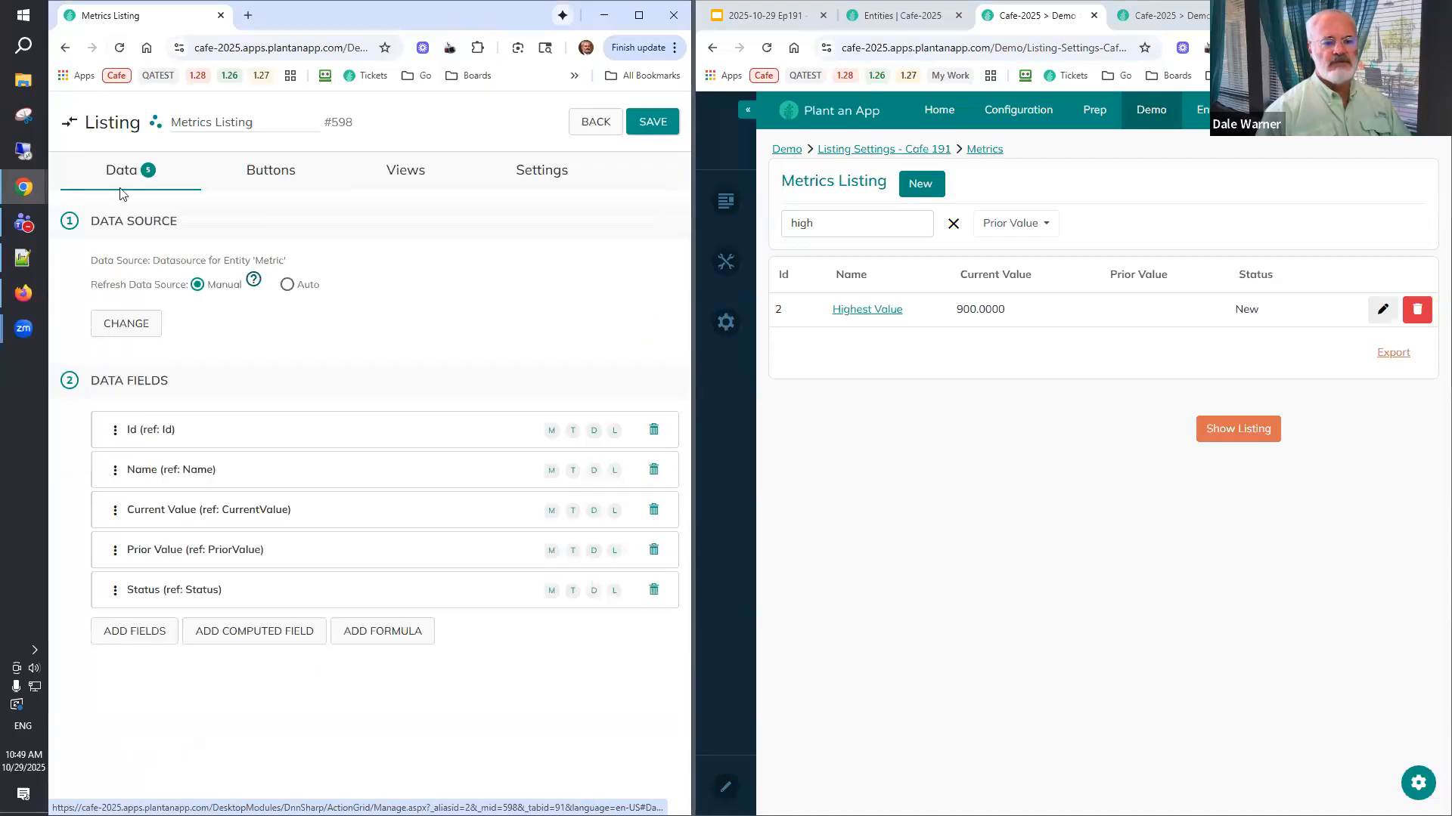
click(213, 567)
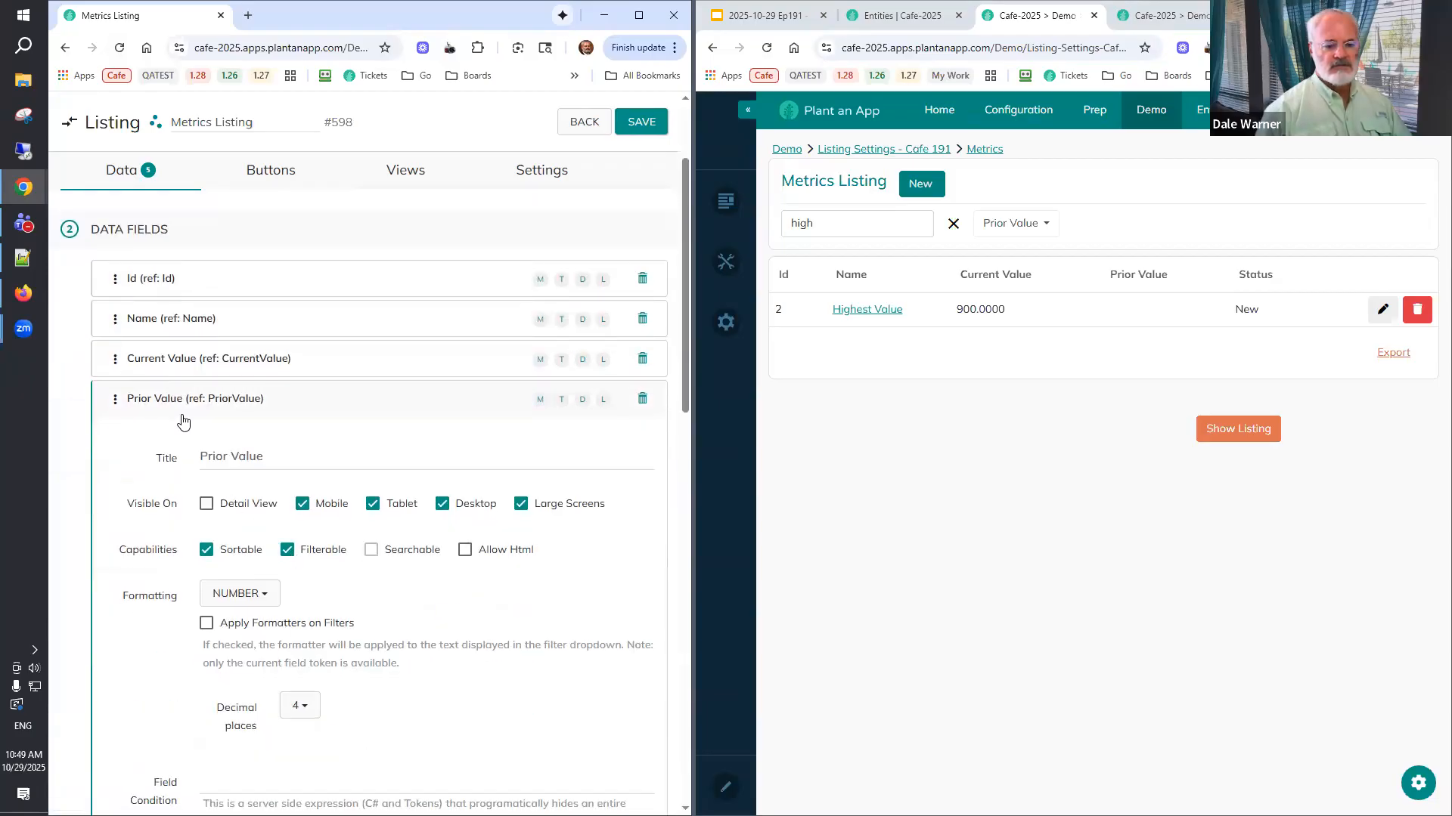
click(288, 549)
click(154, 397)
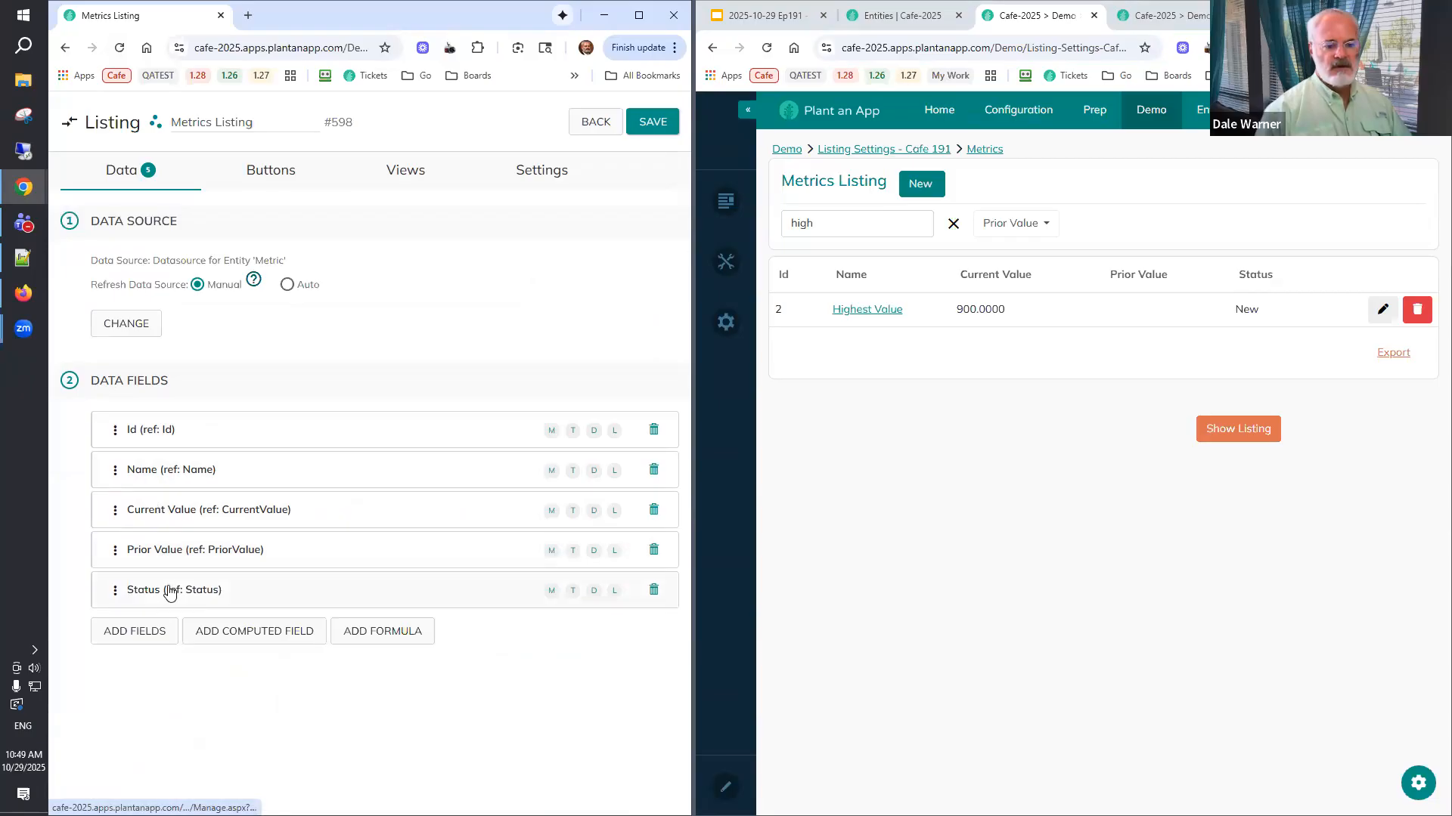
click(170, 592)
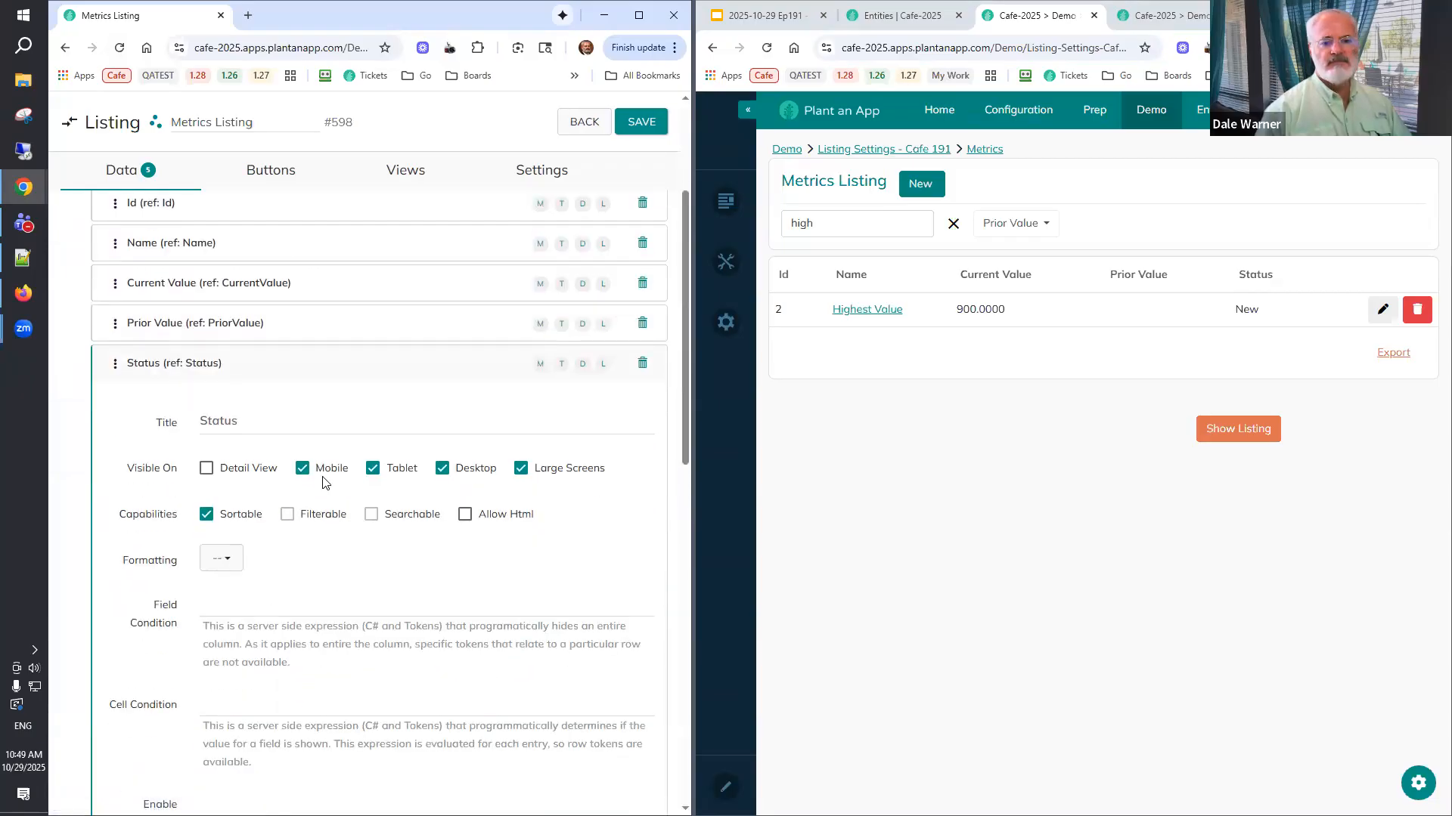
click(642, 123)
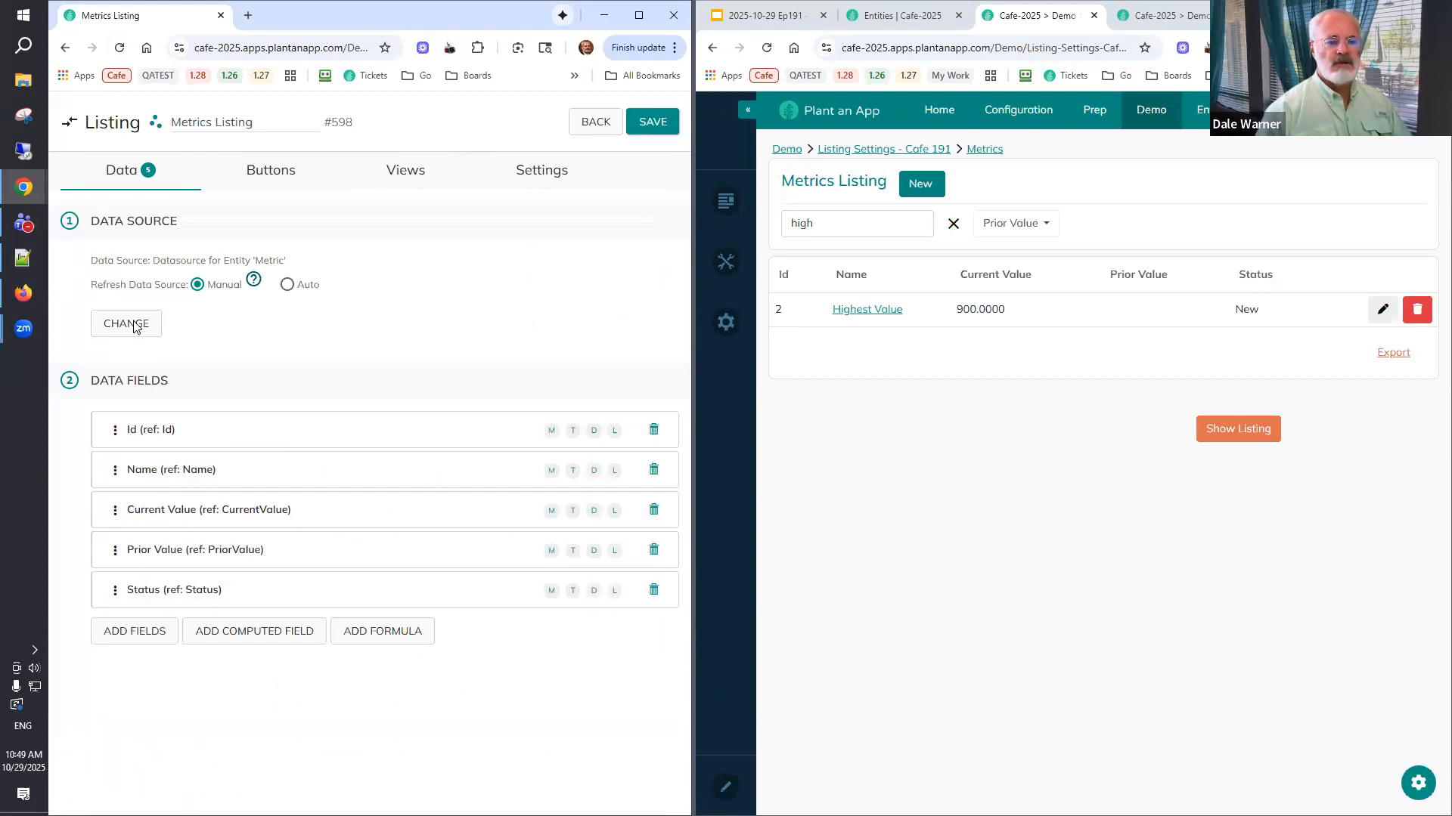
Resave the listing's data source with an empty Where Clause and recheck the Status field's capabilities.
click(432, 385)
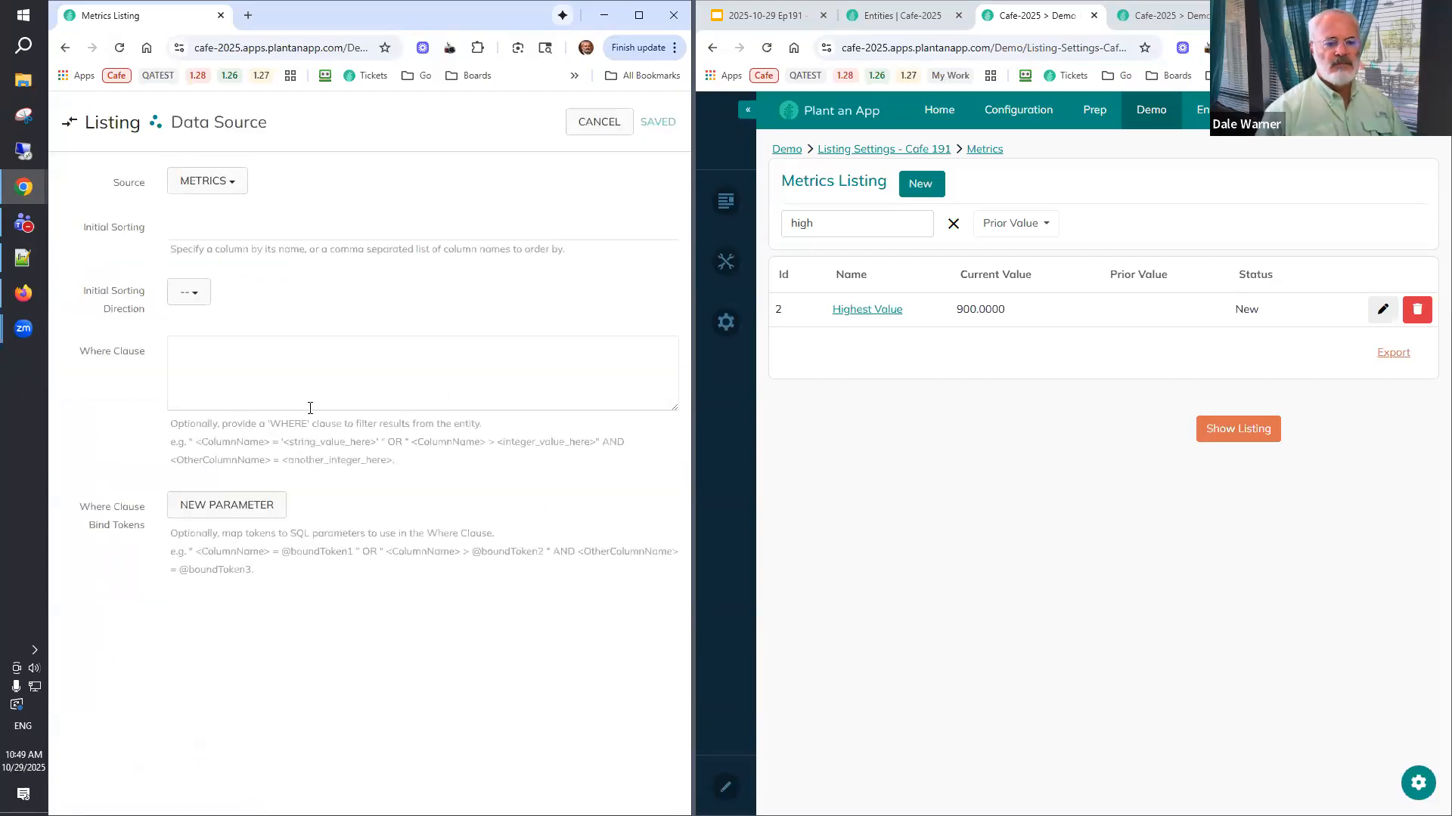
click(330, 361)
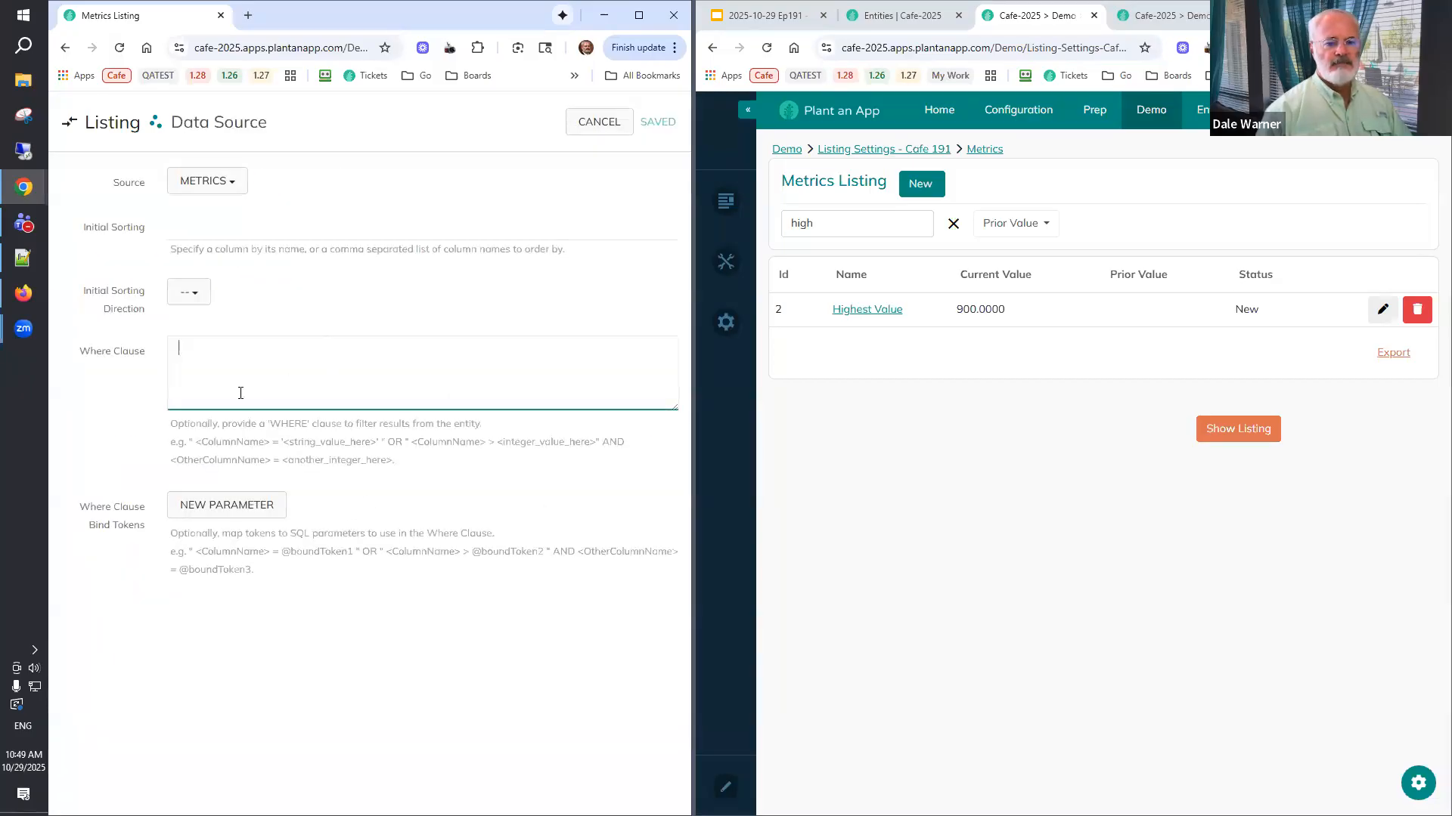
text(1)
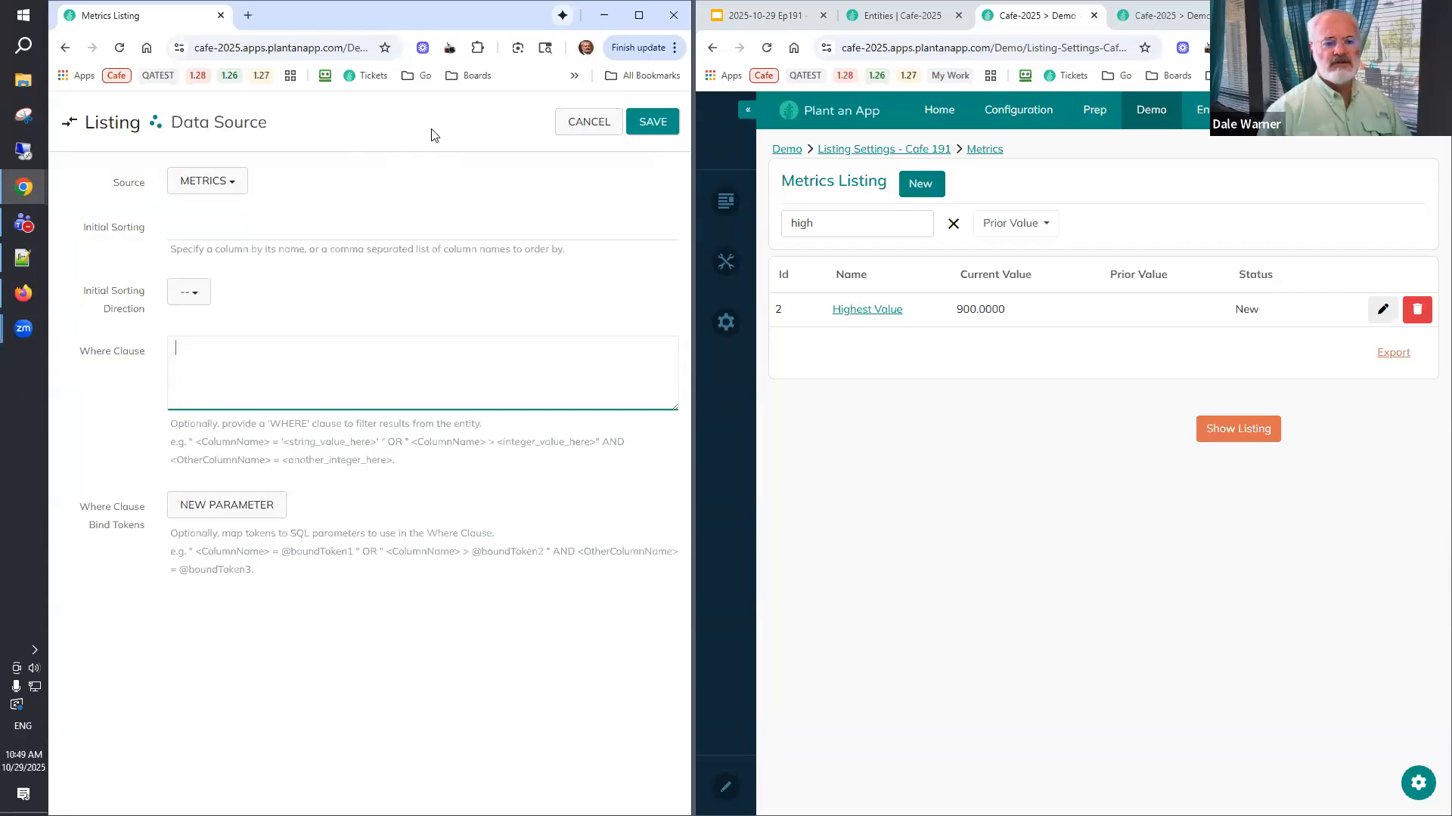
click(648, 129)
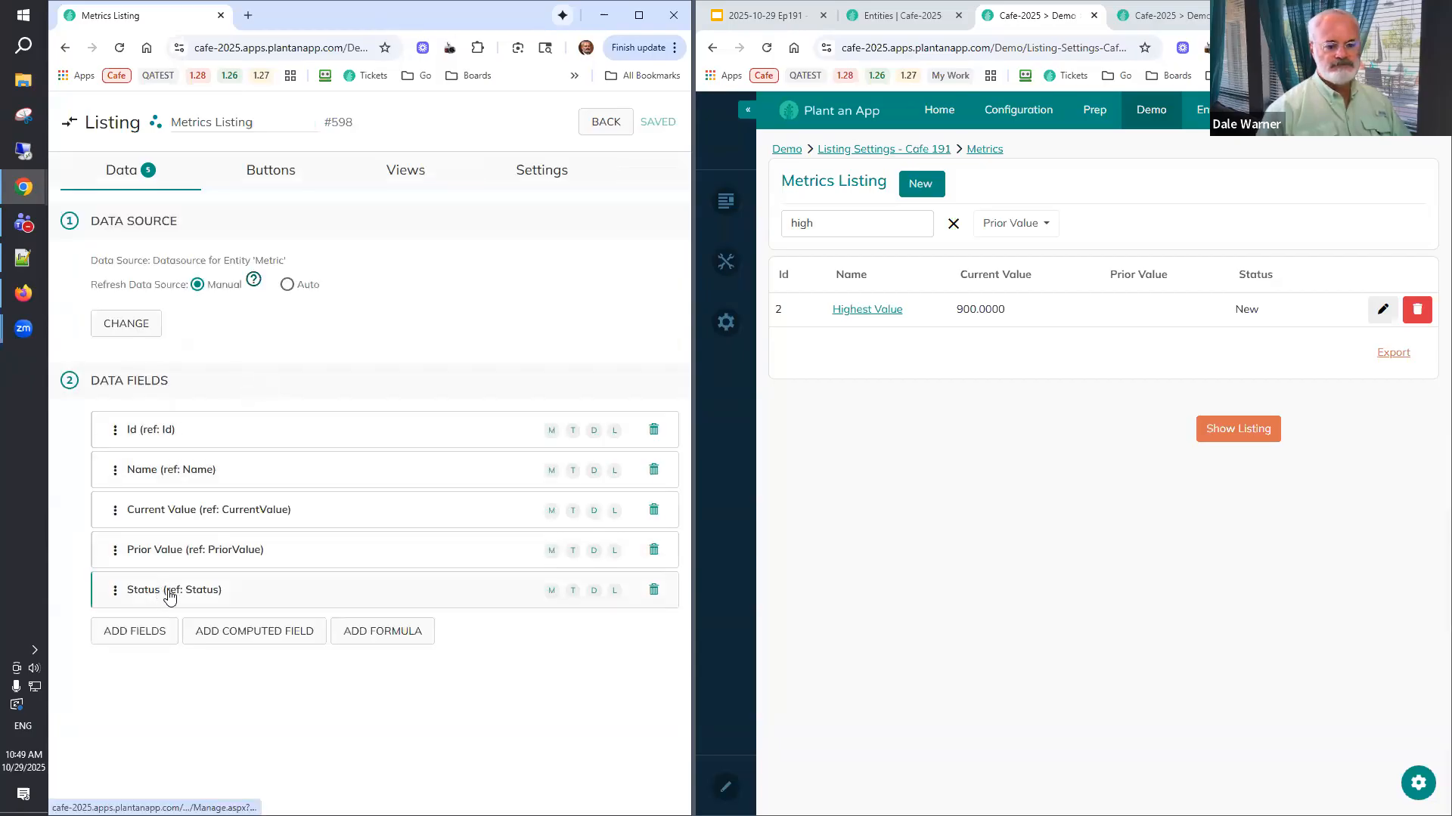
click(162, 593)
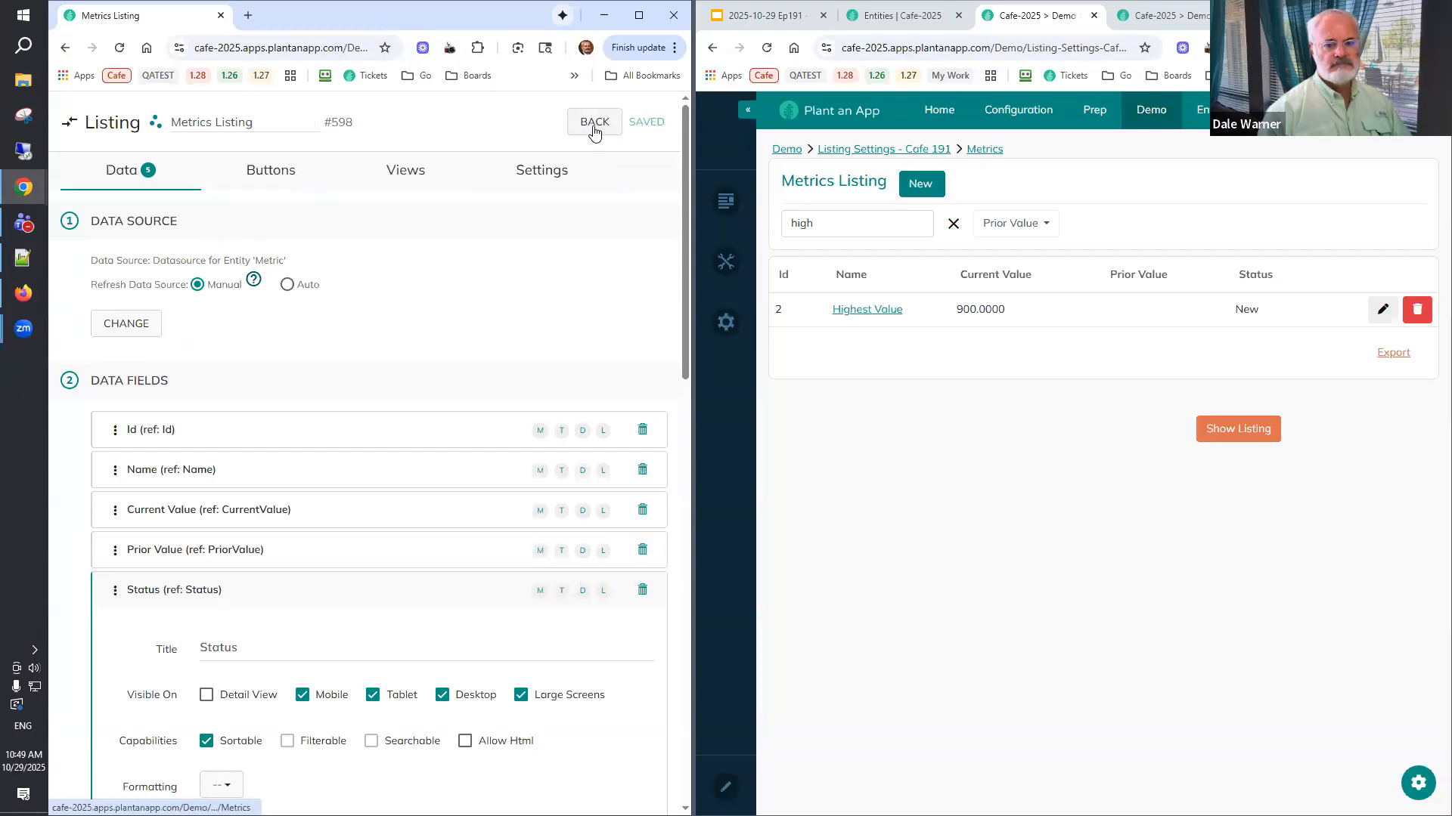
Save the data source with the Where Clause "1 = 1", reload the listing configuration and check the Status field's capabilities.
click(149, 323)
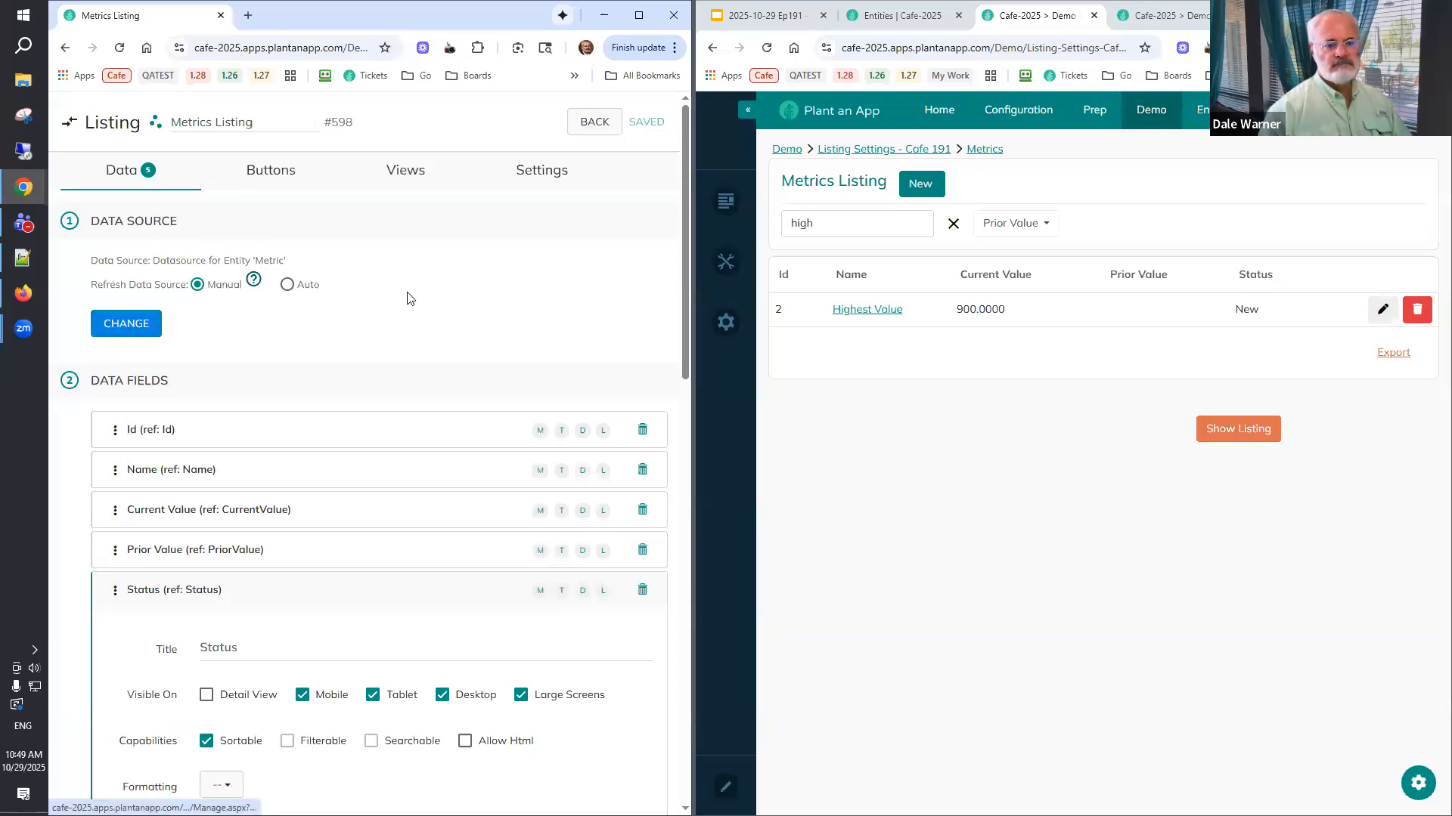
click(250, 375)
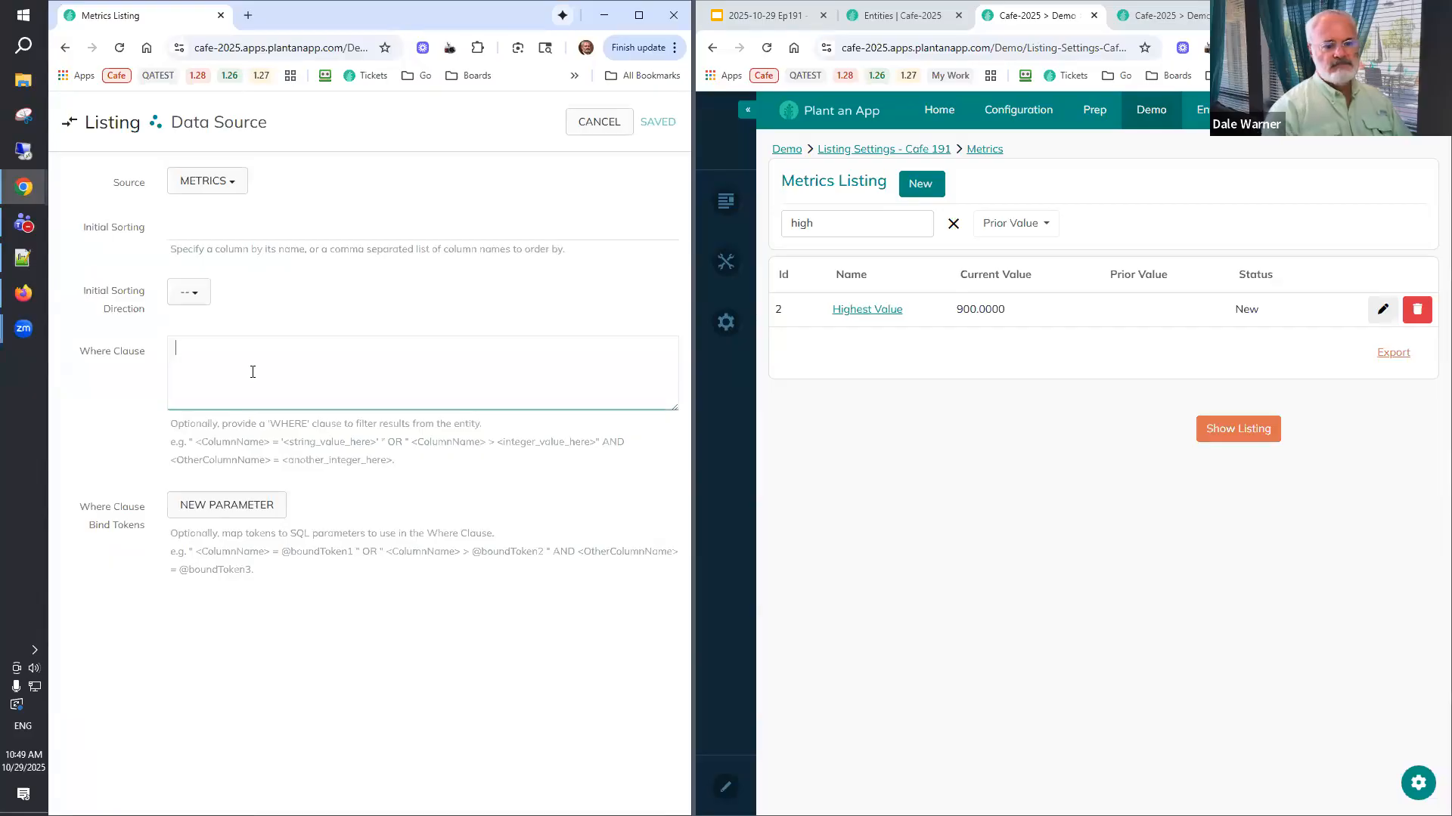
text(1 = 1)
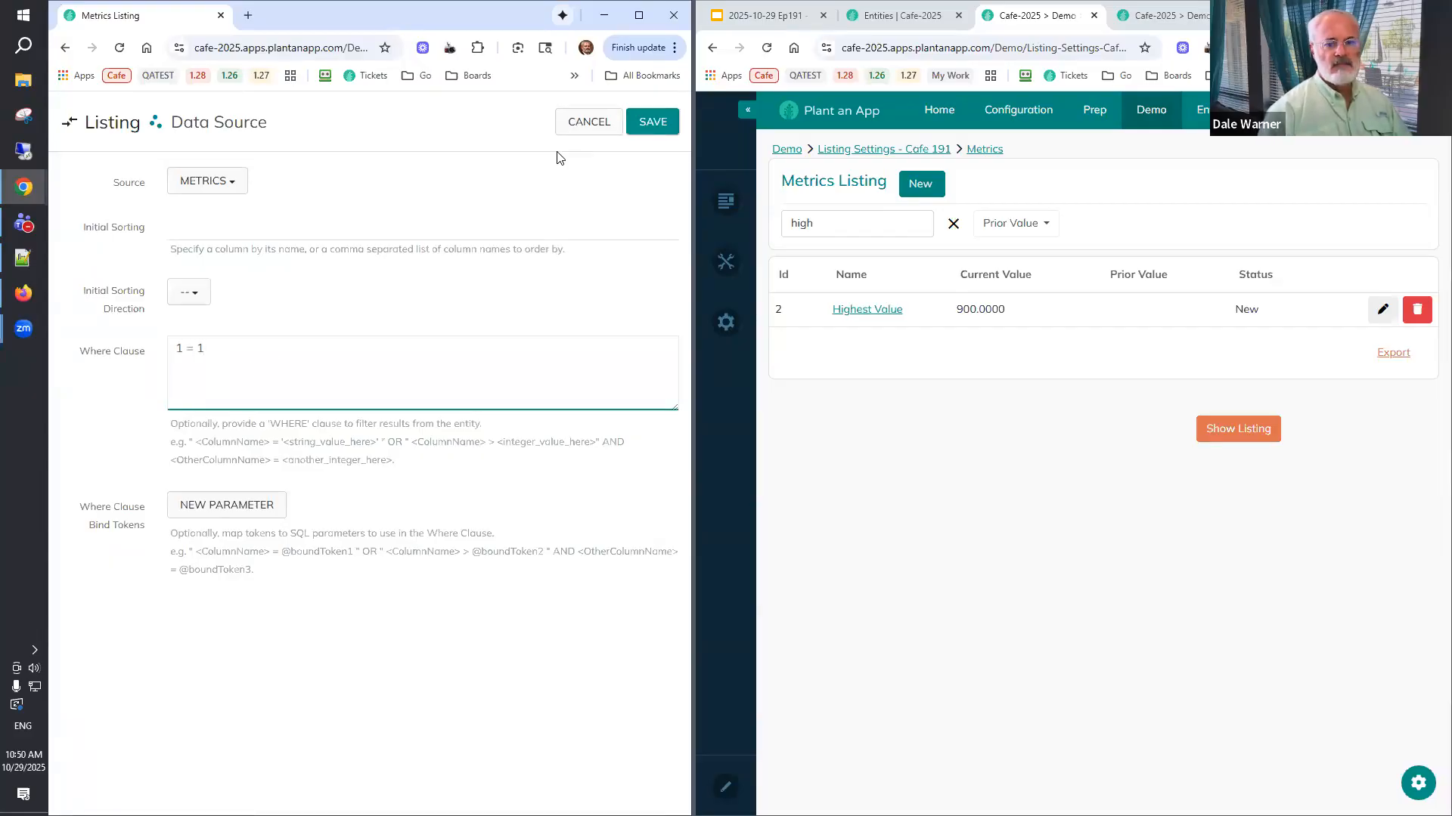
click(652, 122)
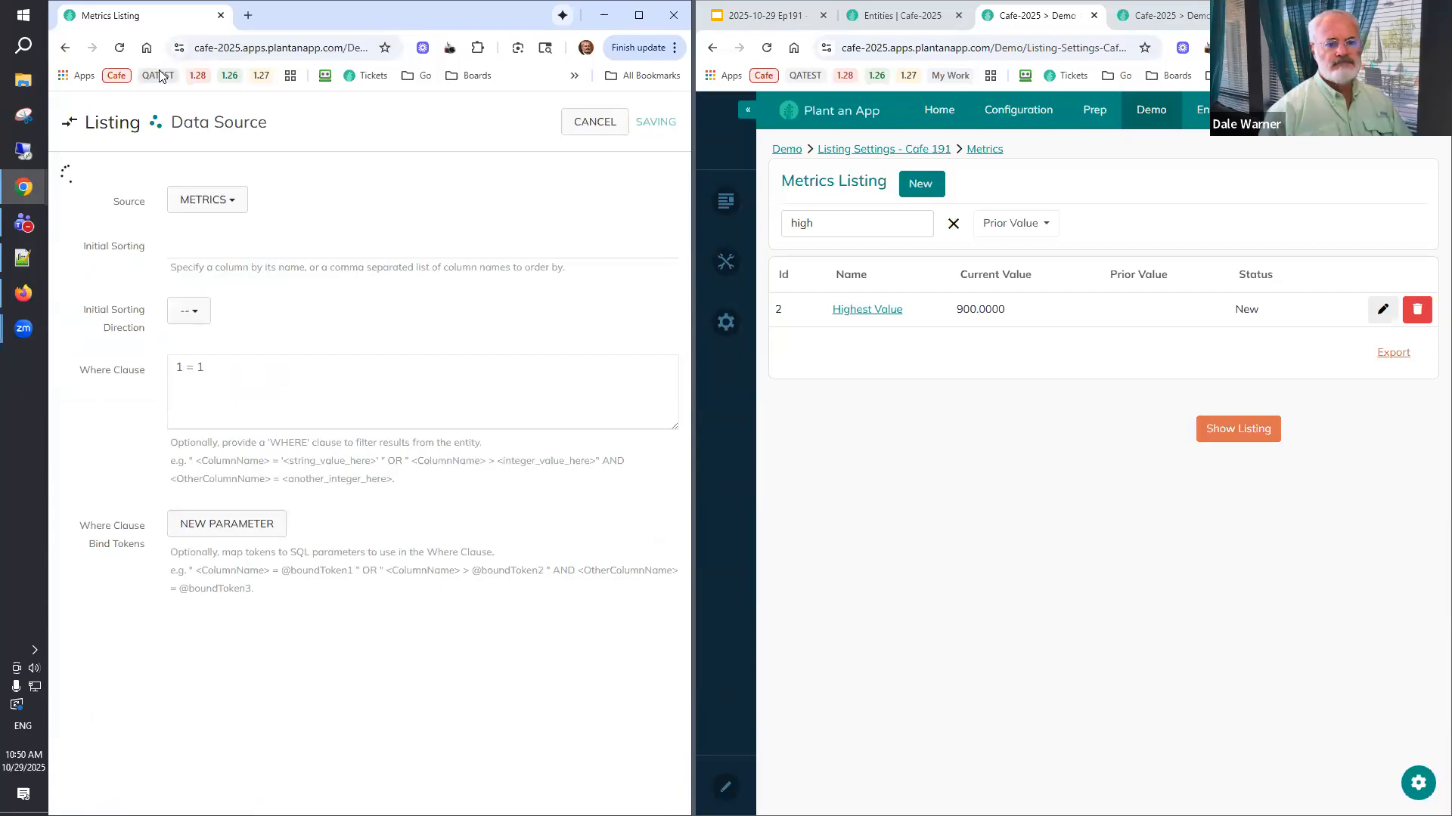
click(118, 48)
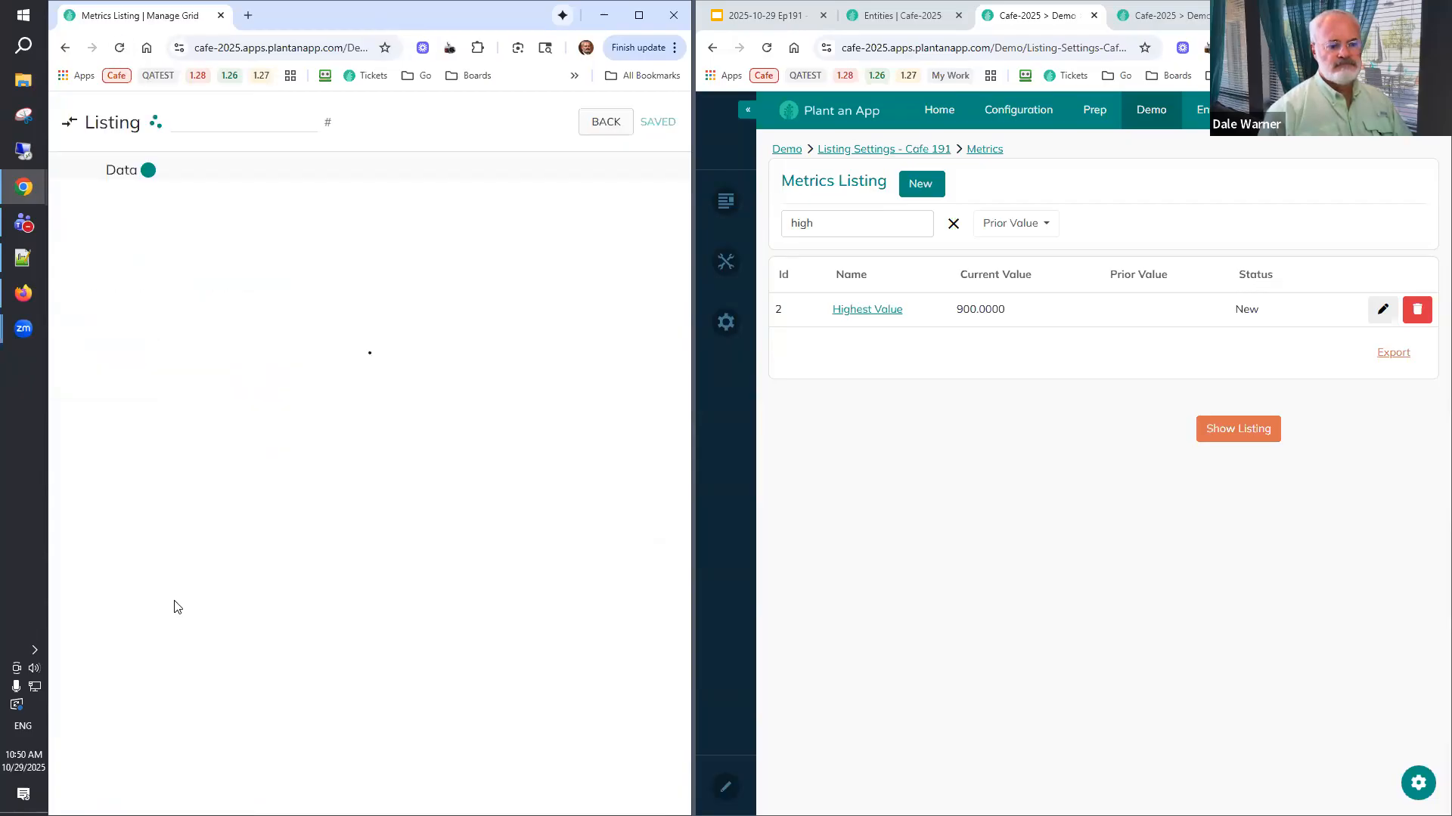
click(173, 594)
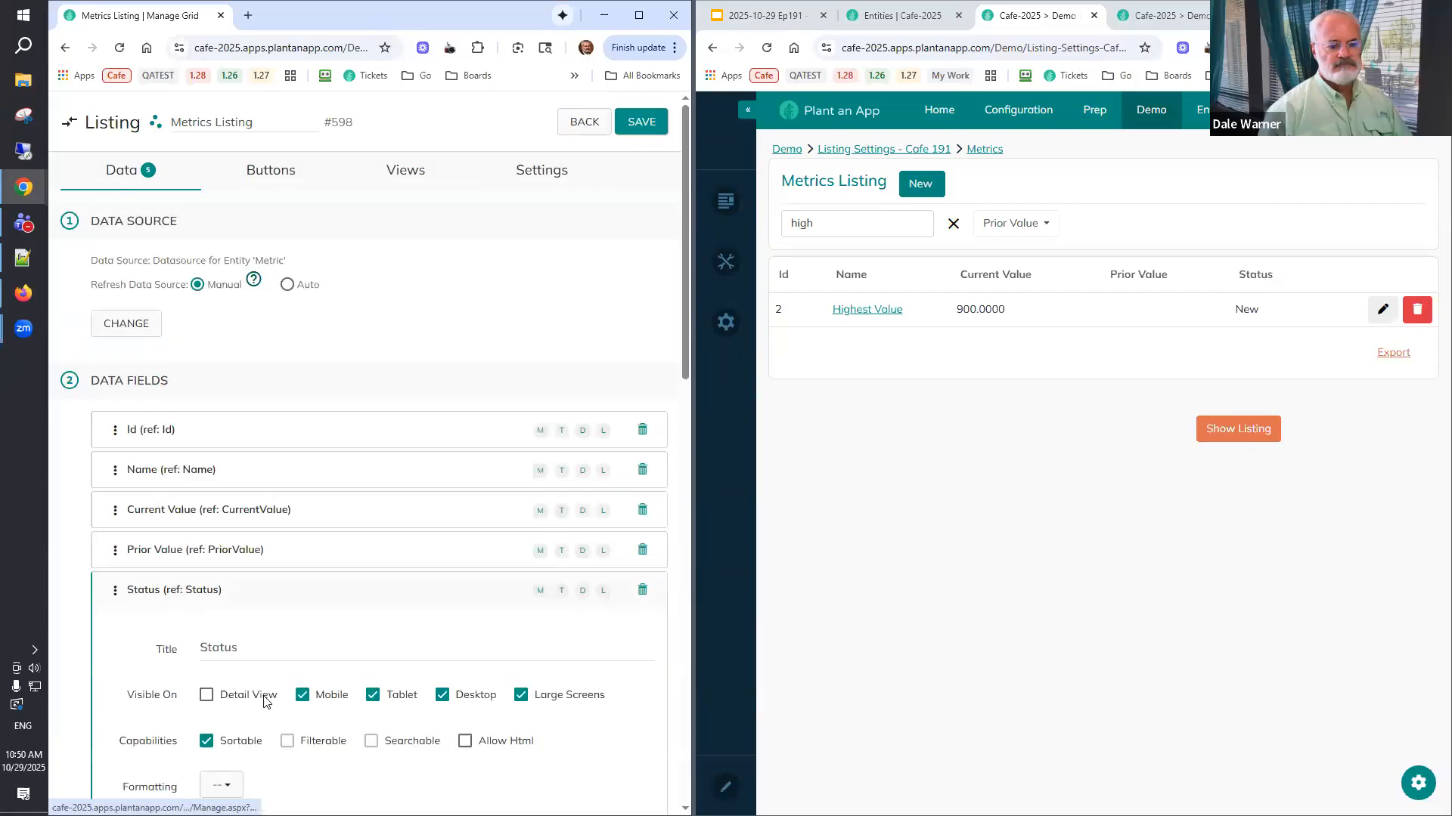
click(195, 593)
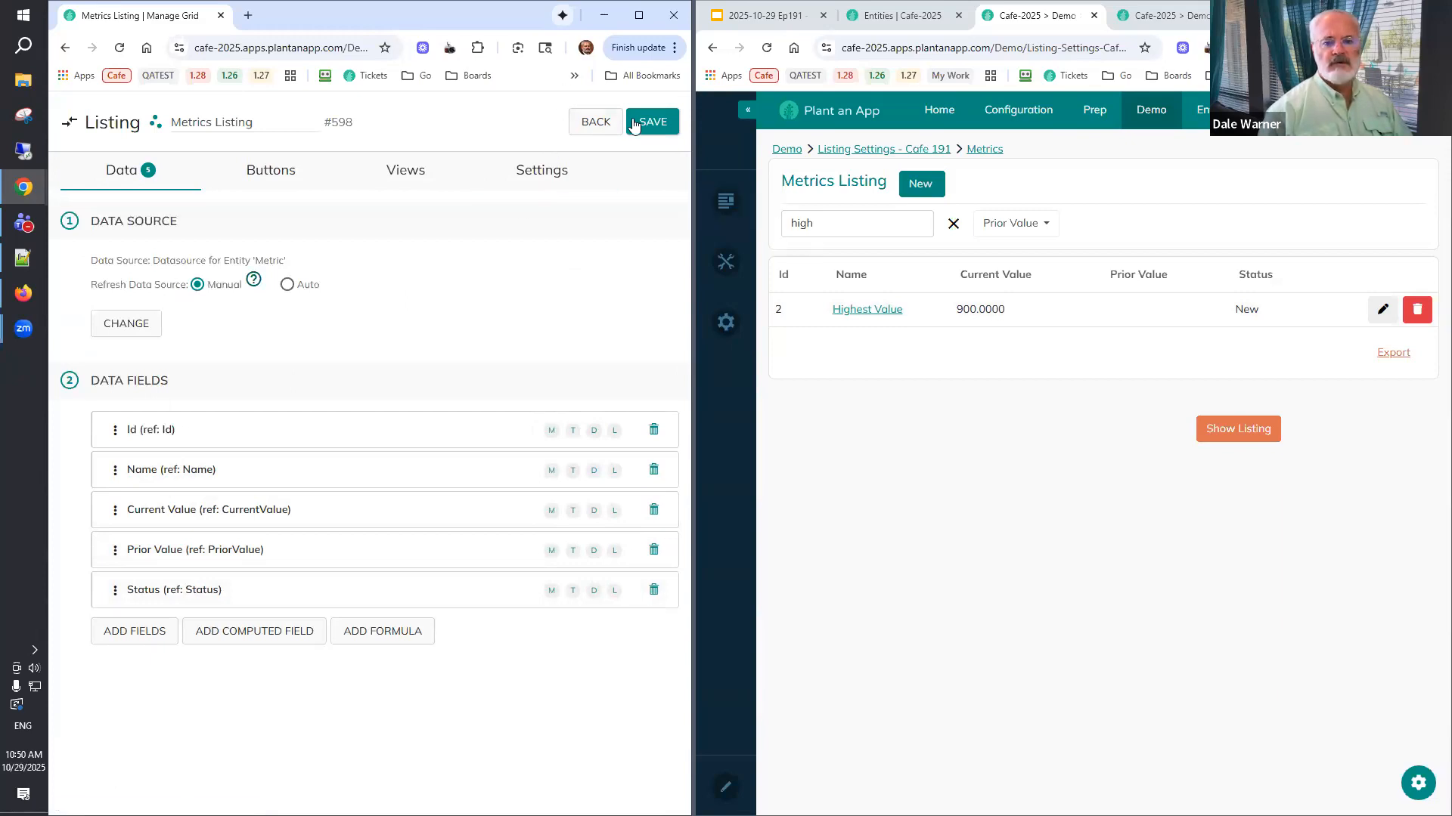
Enable Sync with URL in the listing's settings with the query string prefix "metric" and save.
click(554, 178)
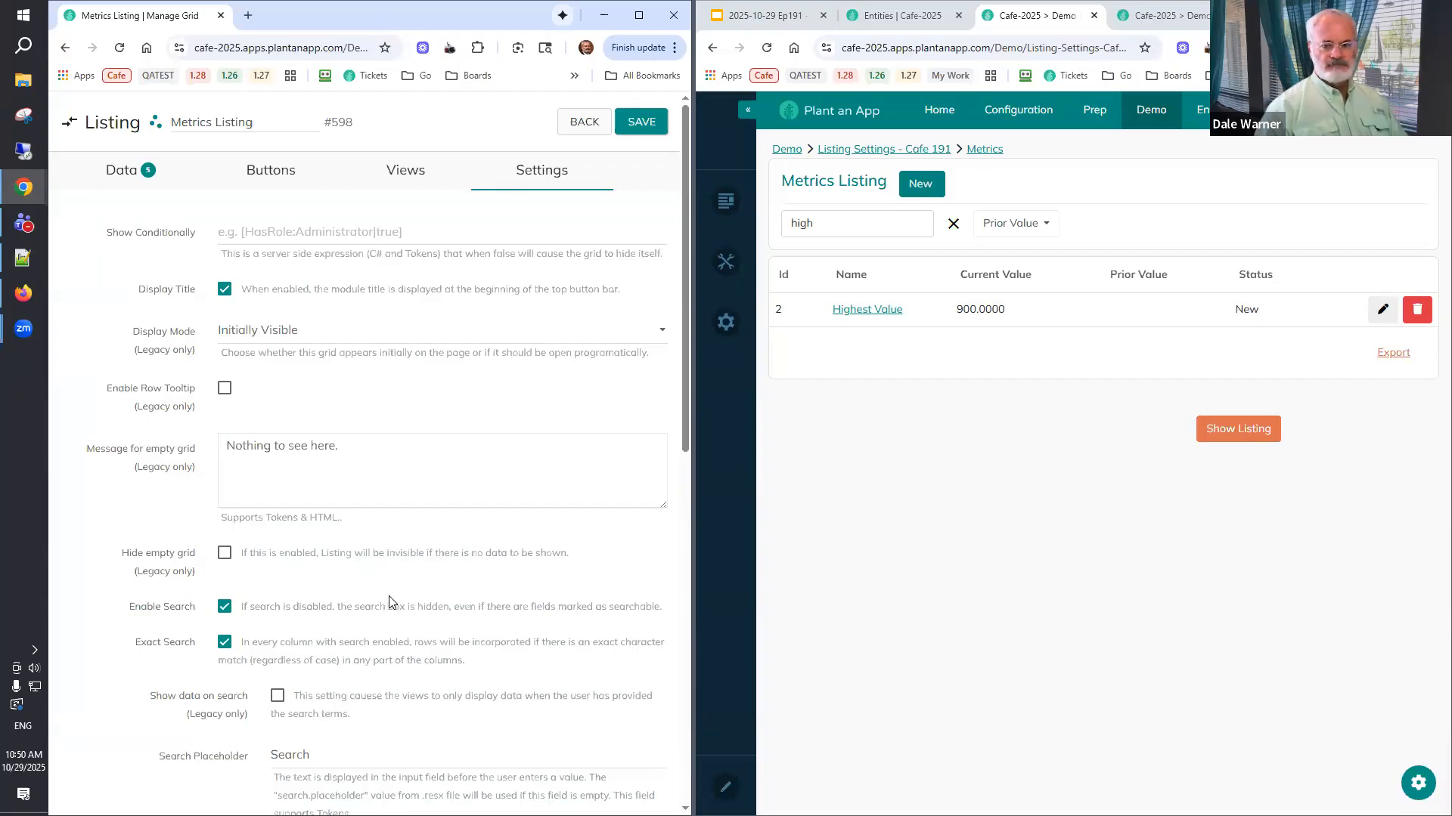
scroll(343, 594, down, 3)
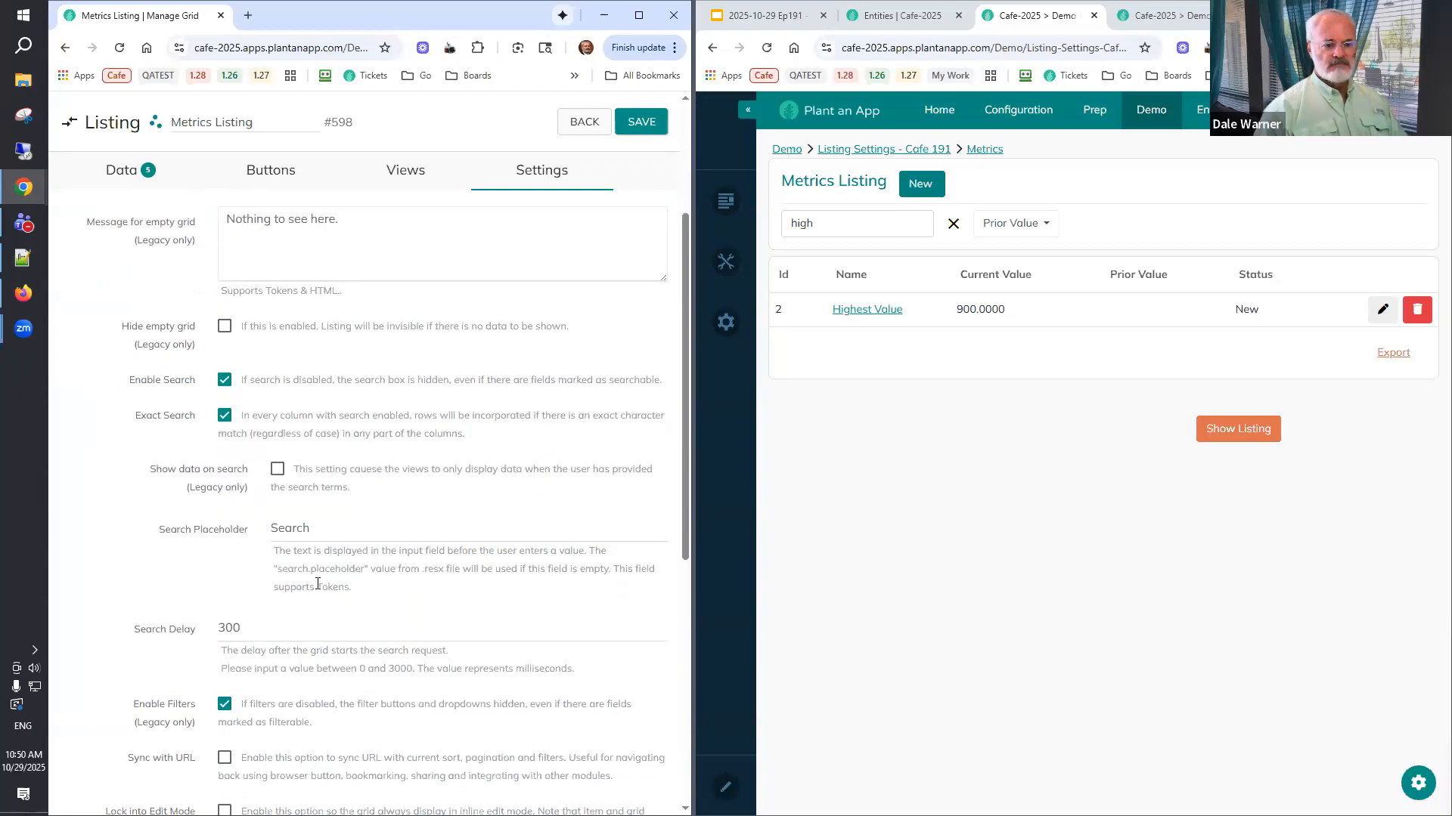
scroll(318, 584, down, 3)
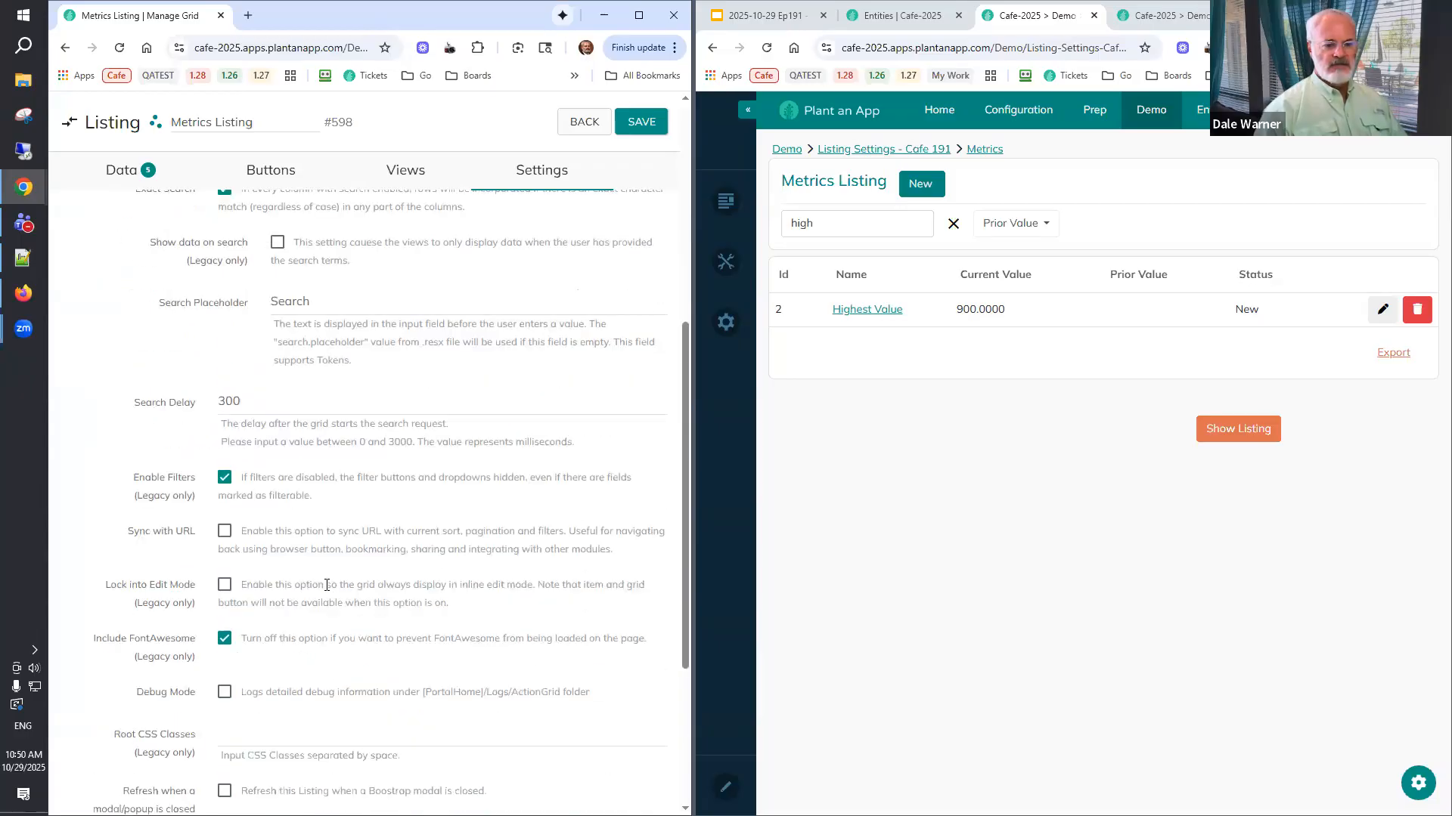
click(224, 533)
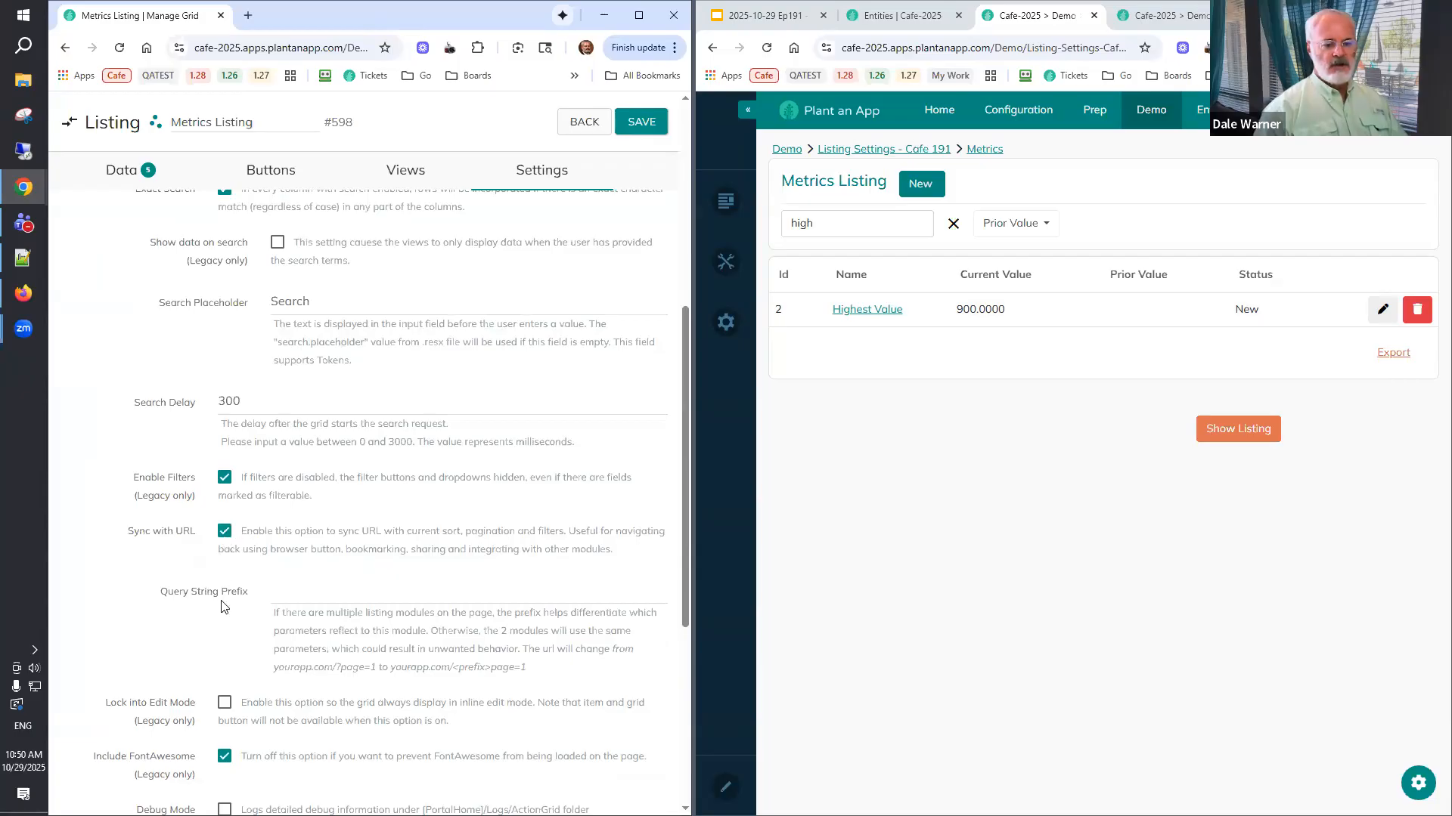
click(314, 589)
text(metric)
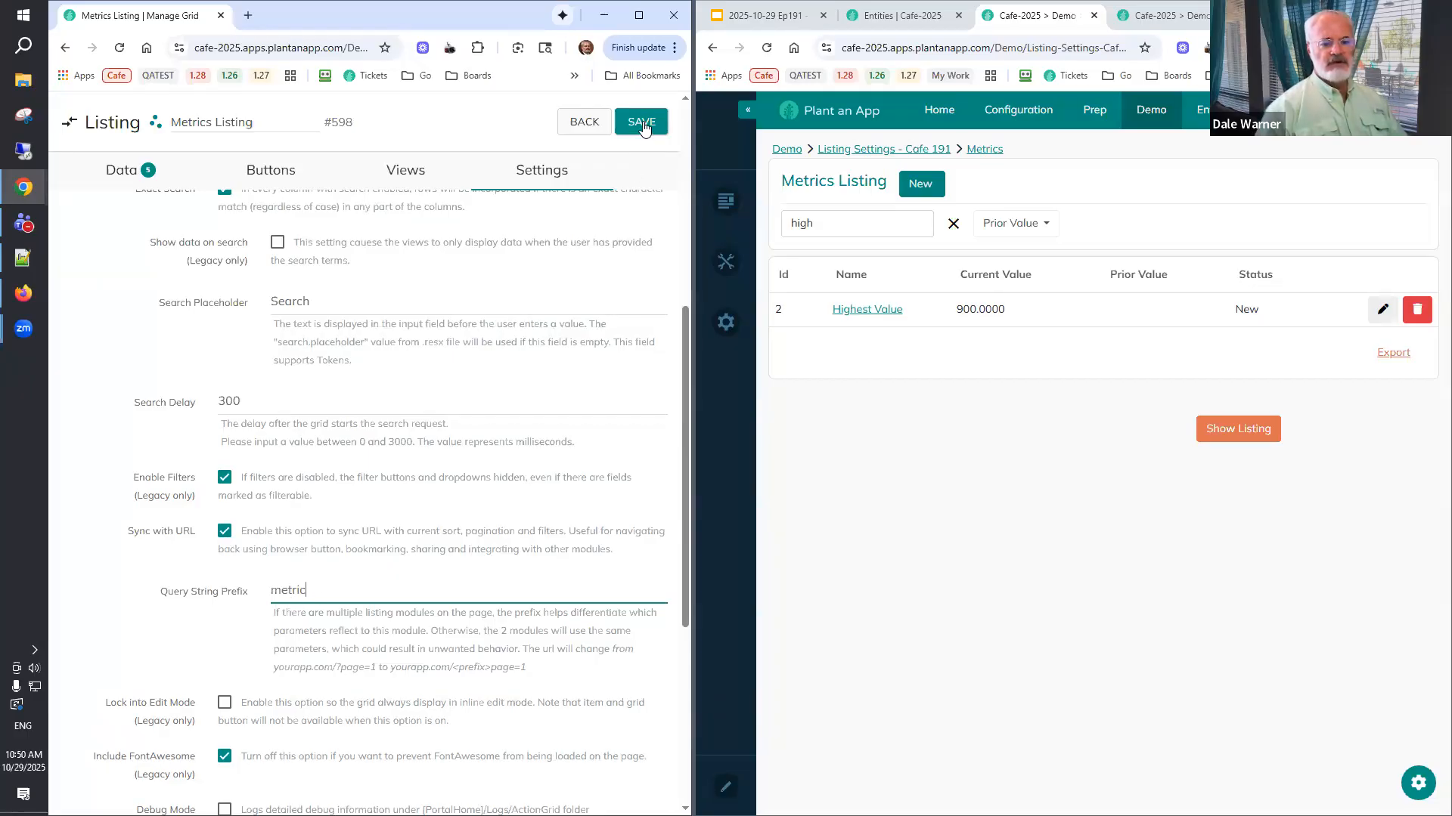
click(643, 124)
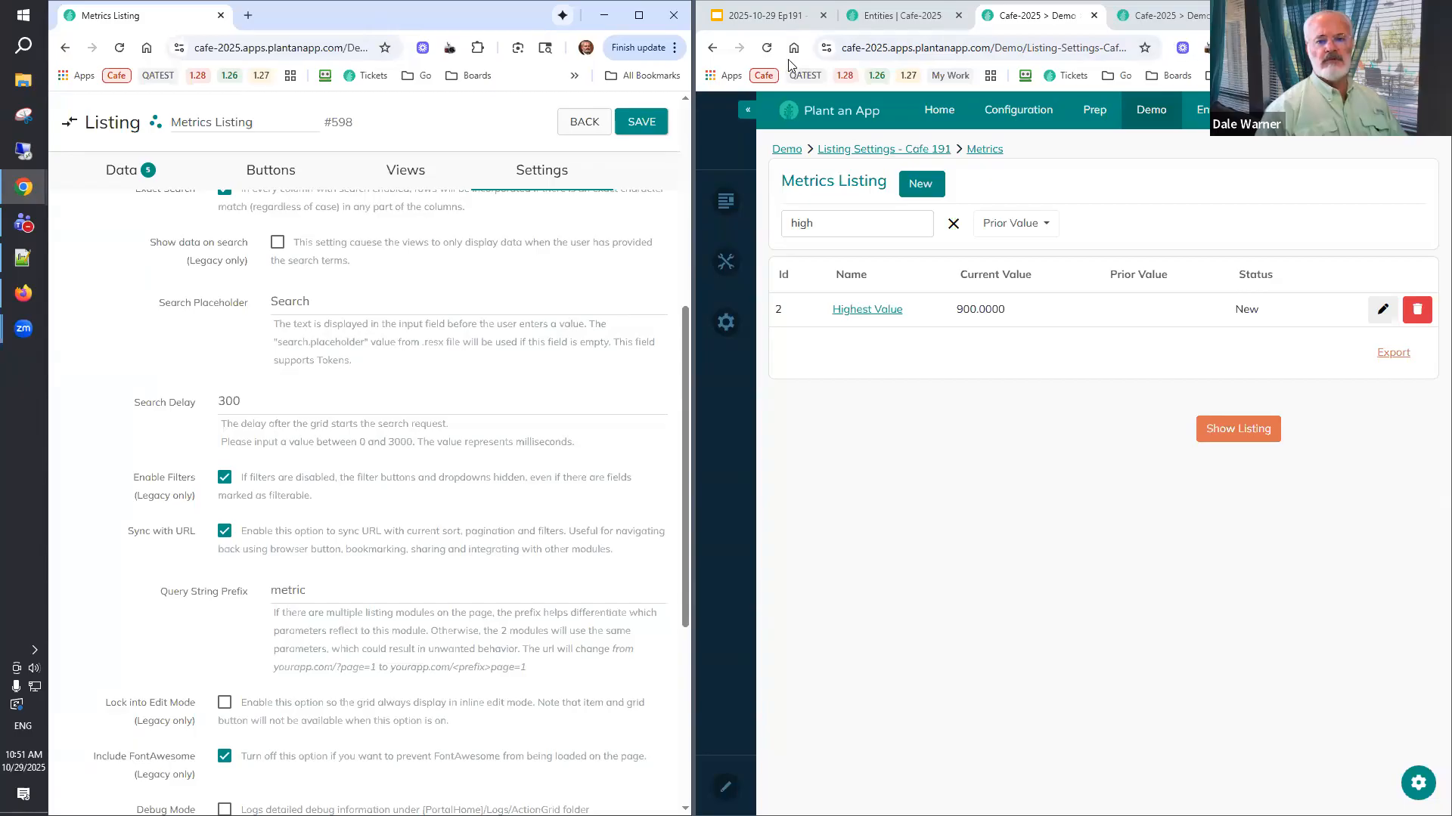
Reload the Metrics page at full window width and load its URL without the "?search=high" query string.
click(767, 47)
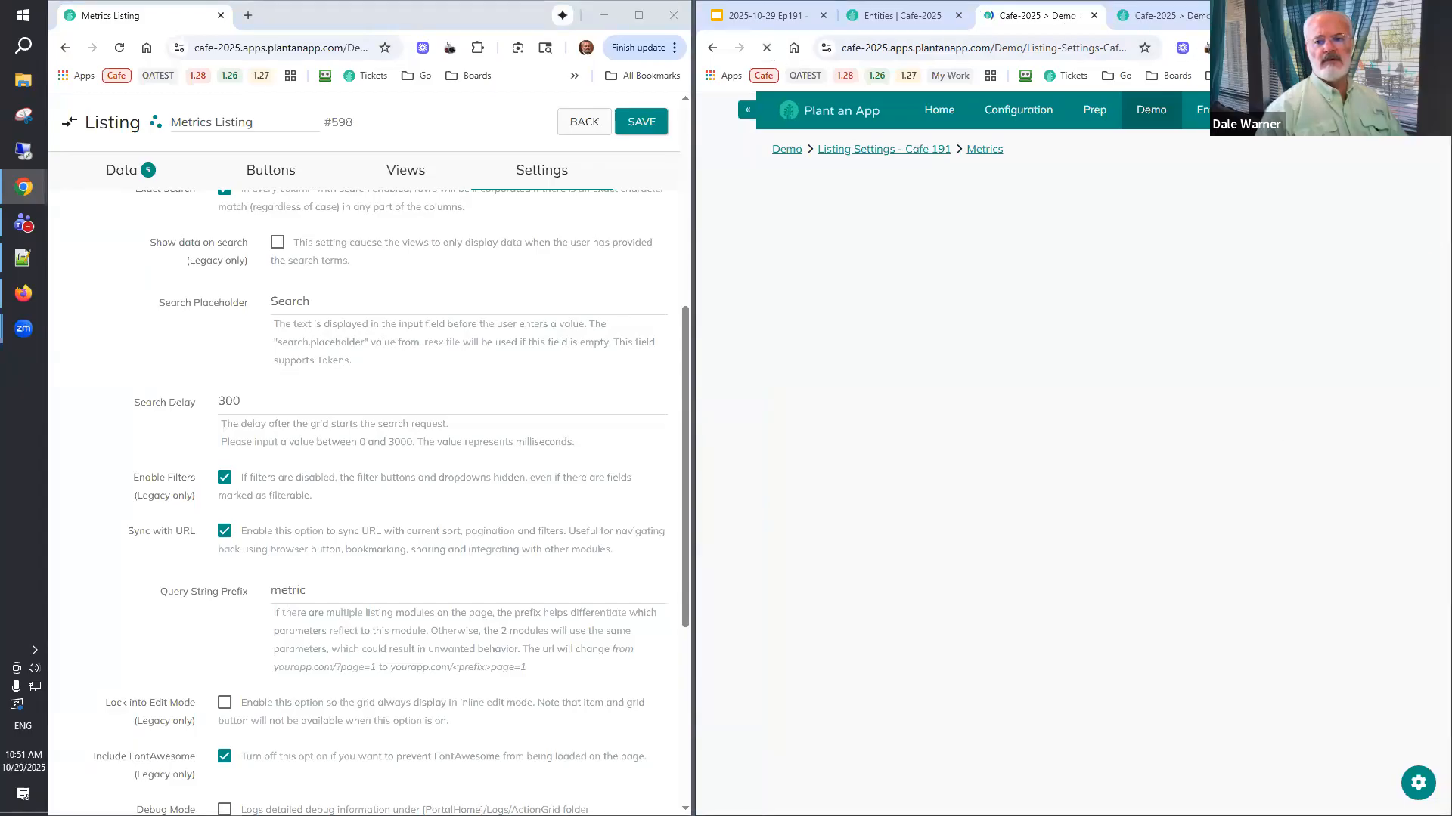
click(1394, 15)
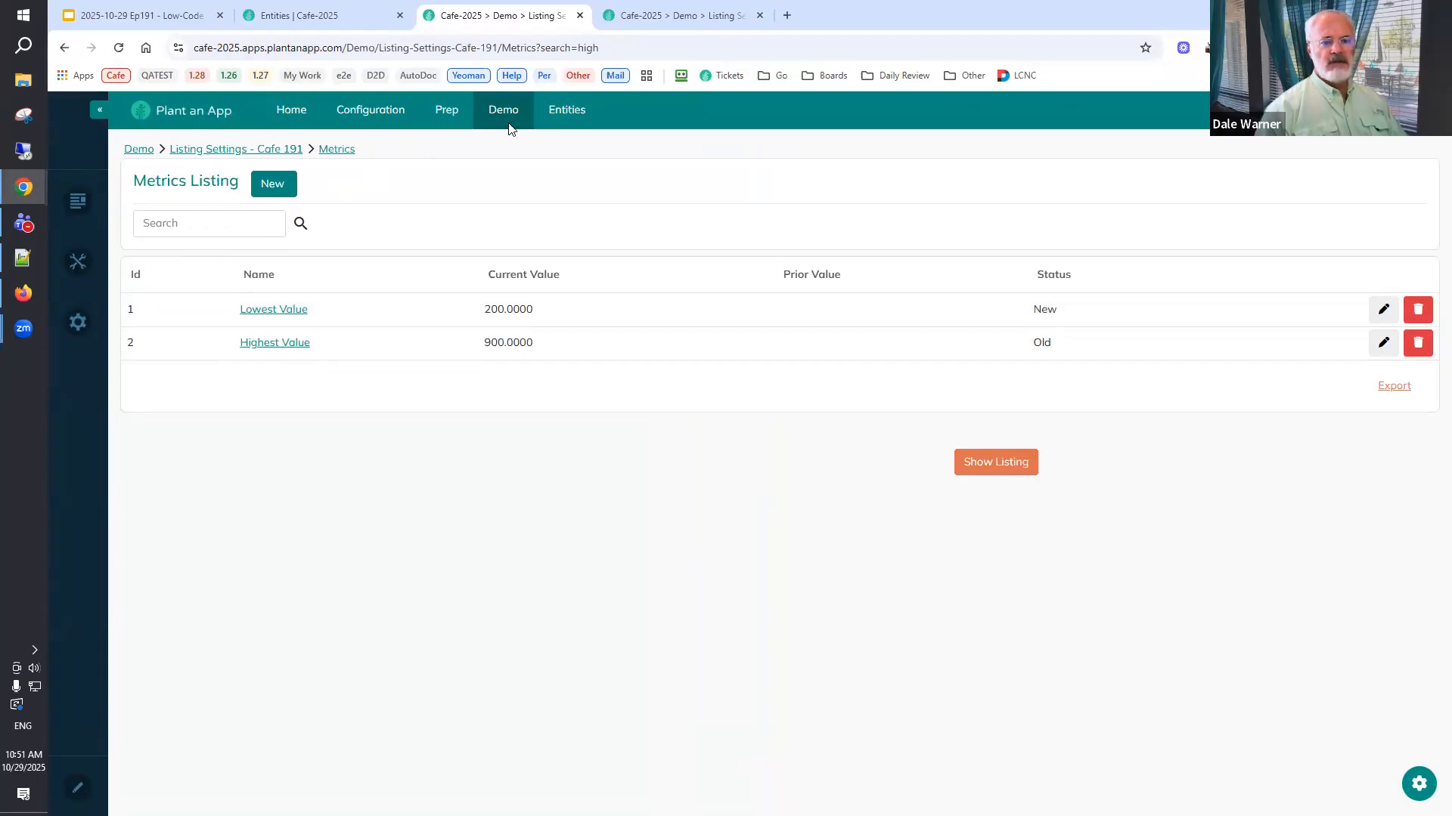
drag(536, 48, 874, 34)
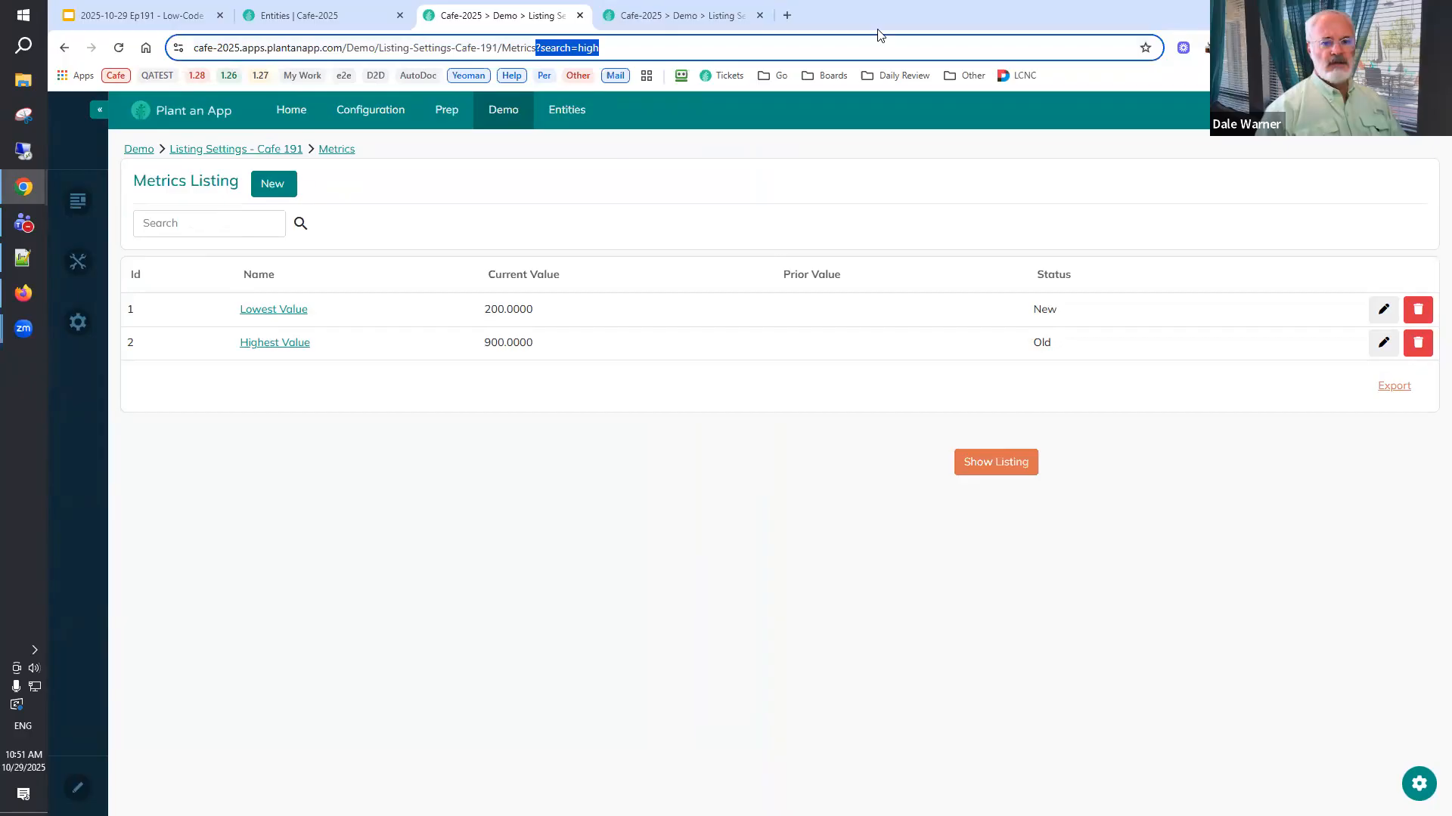
key(BackSpace)
key(Return)
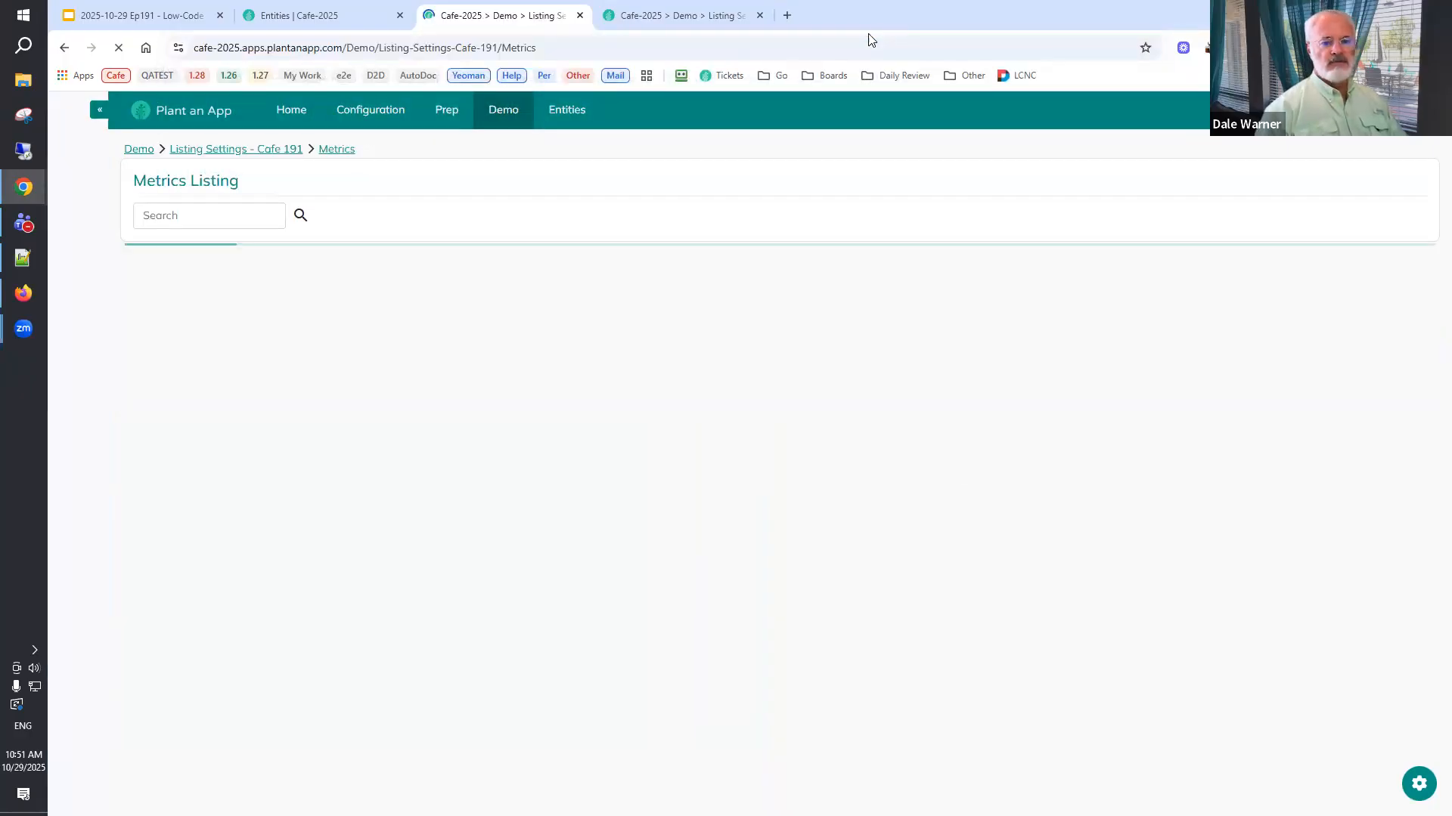
Search the Metrics Listing for "low" to check the prefixed URL parameter, and clear the search.
click(177, 223)
text(low)
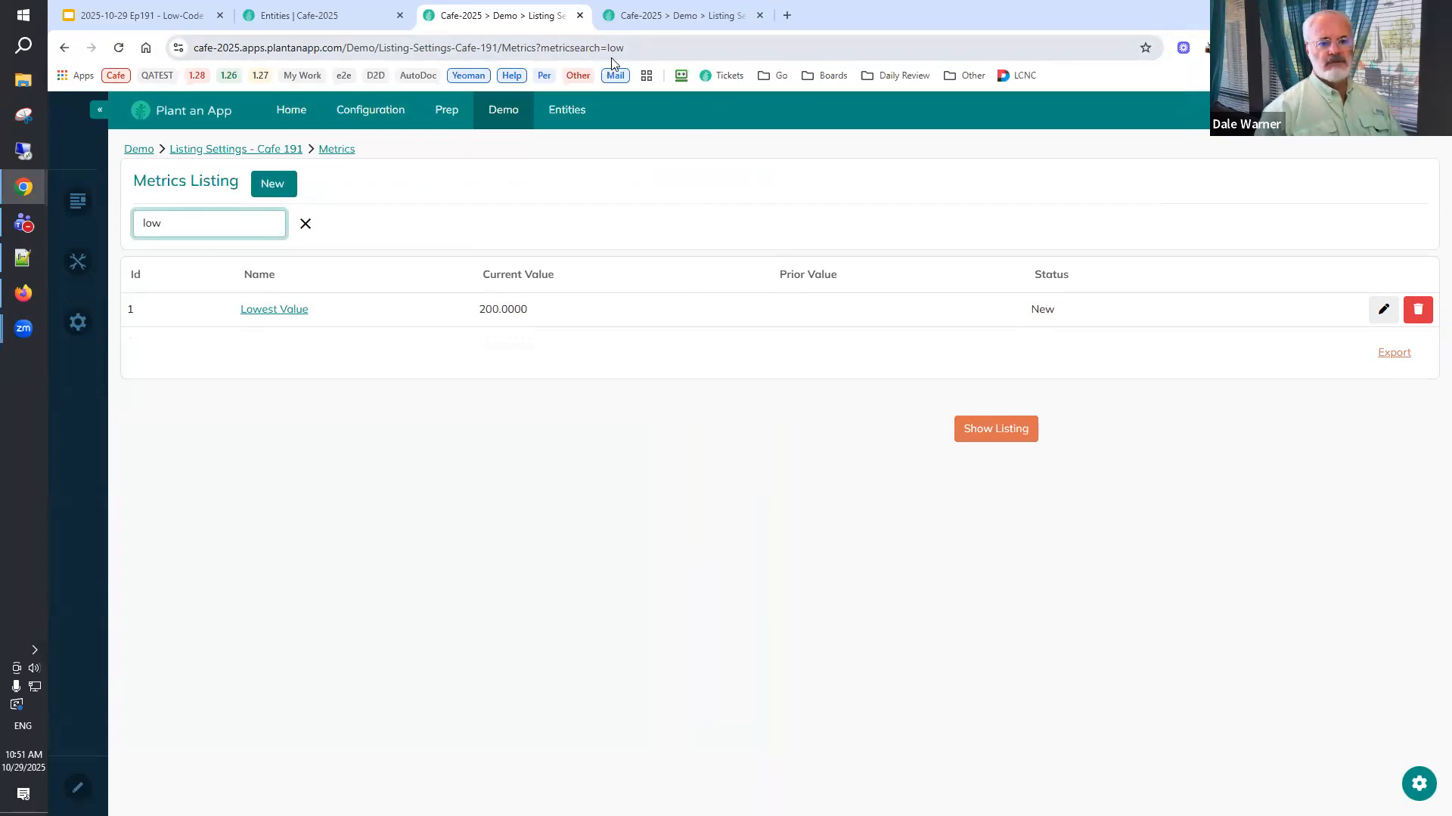
click(304, 227)
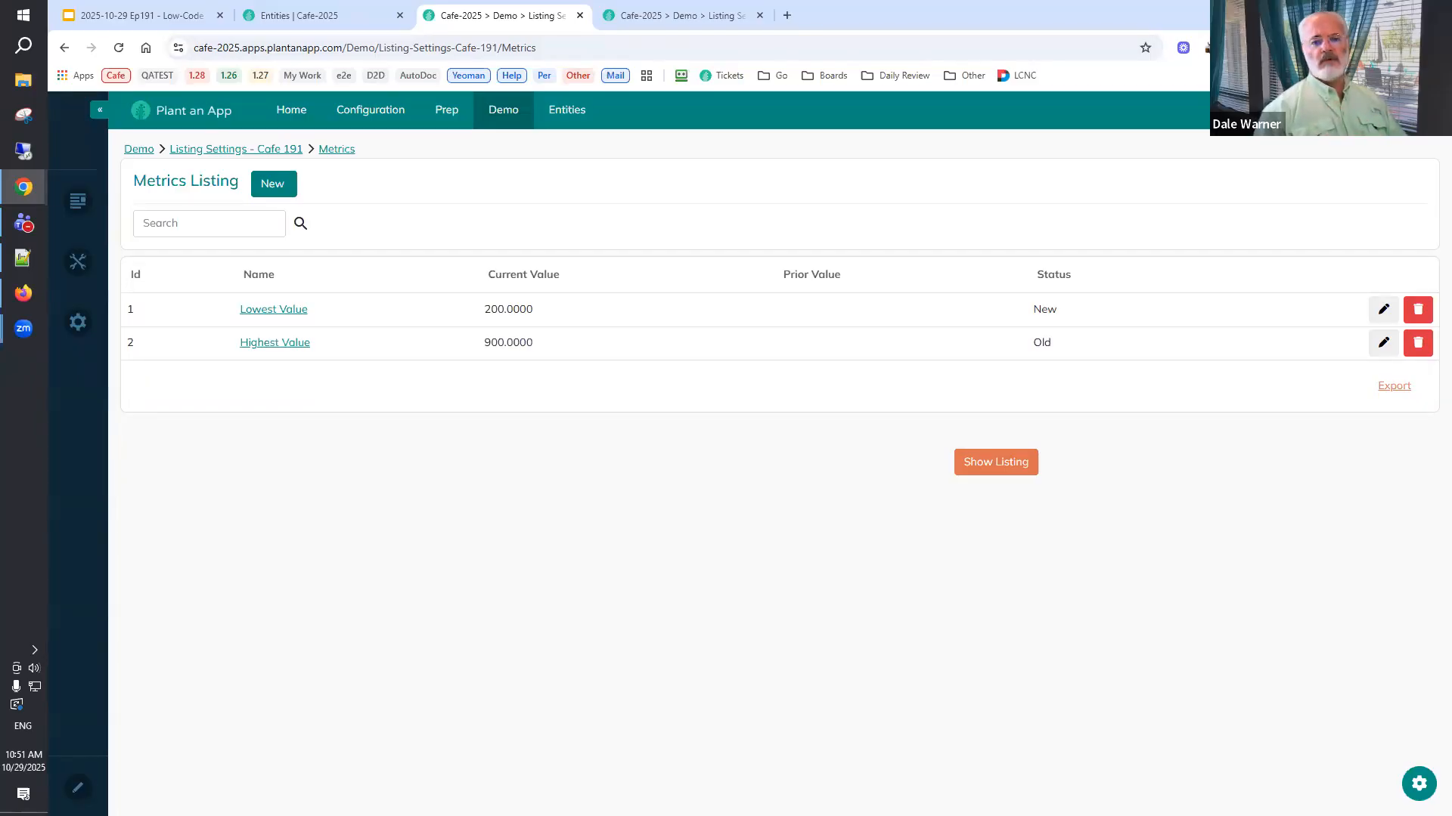
Review the listing's settings from Query String Prefix through Lock into Edit Mode, Include FontAwesome and Debug Mode to Root CSS Classes.
click(1400, 14)
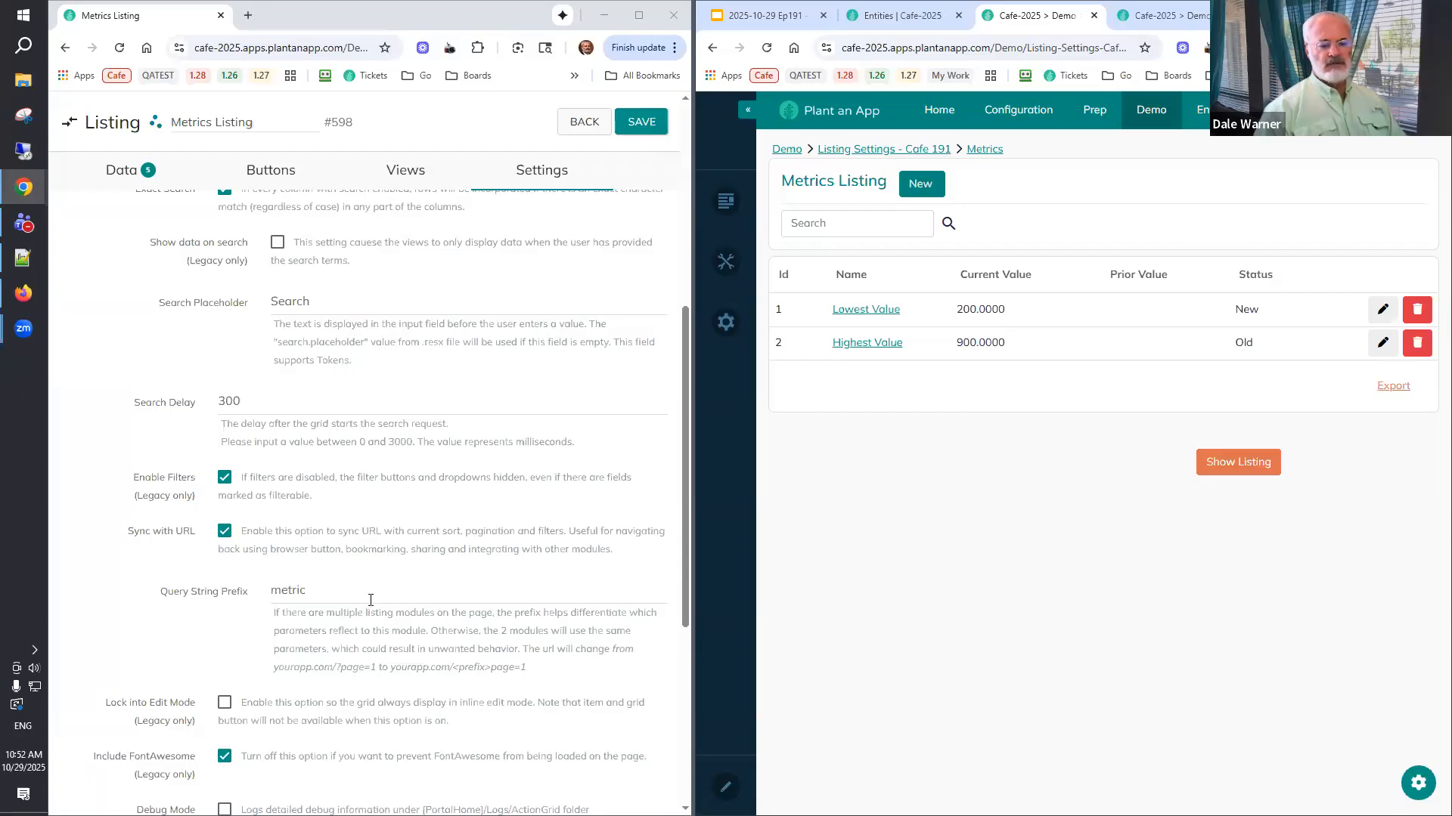
double_click(288, 590)
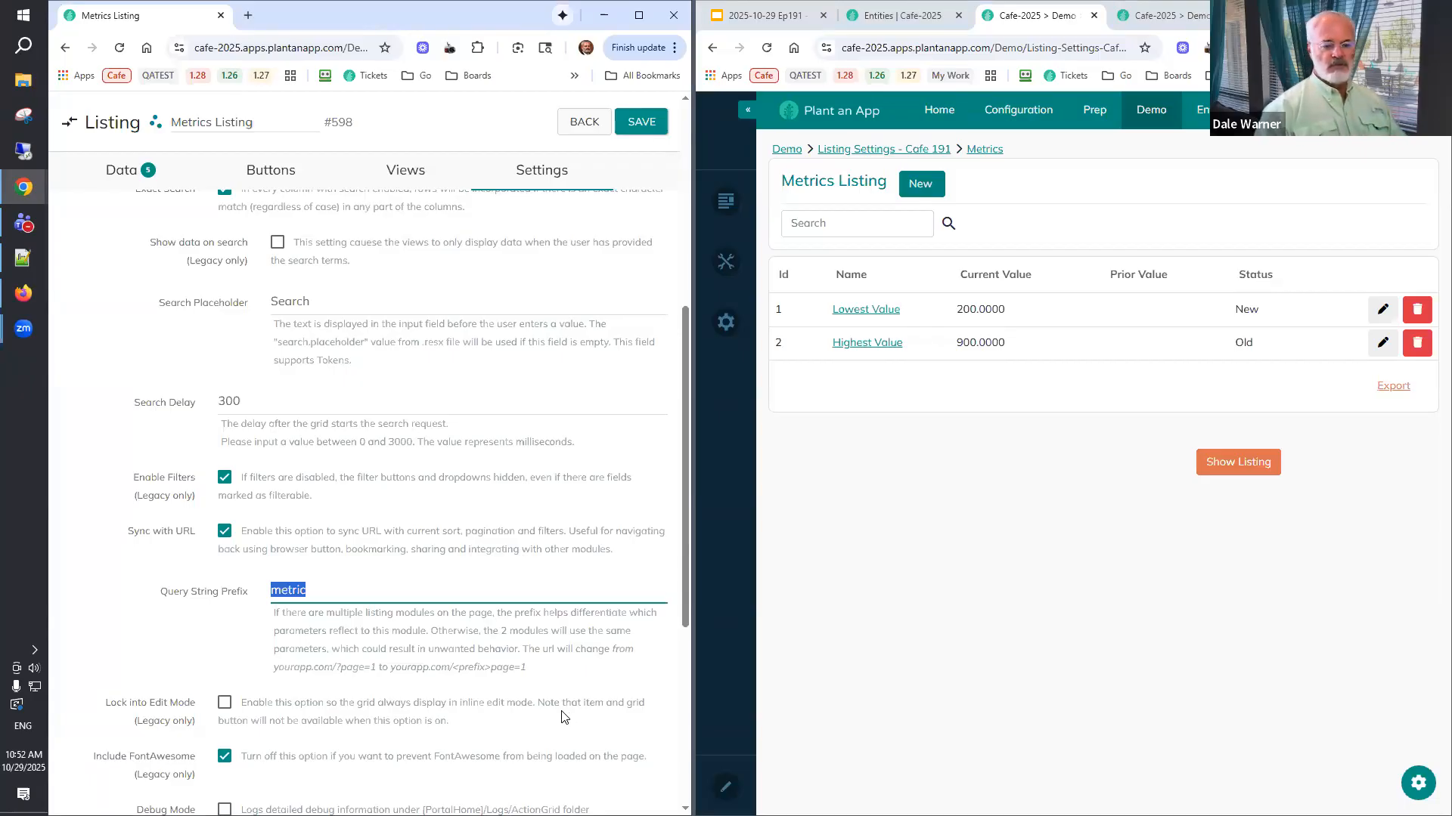
scroll(455, 661, down, 2)
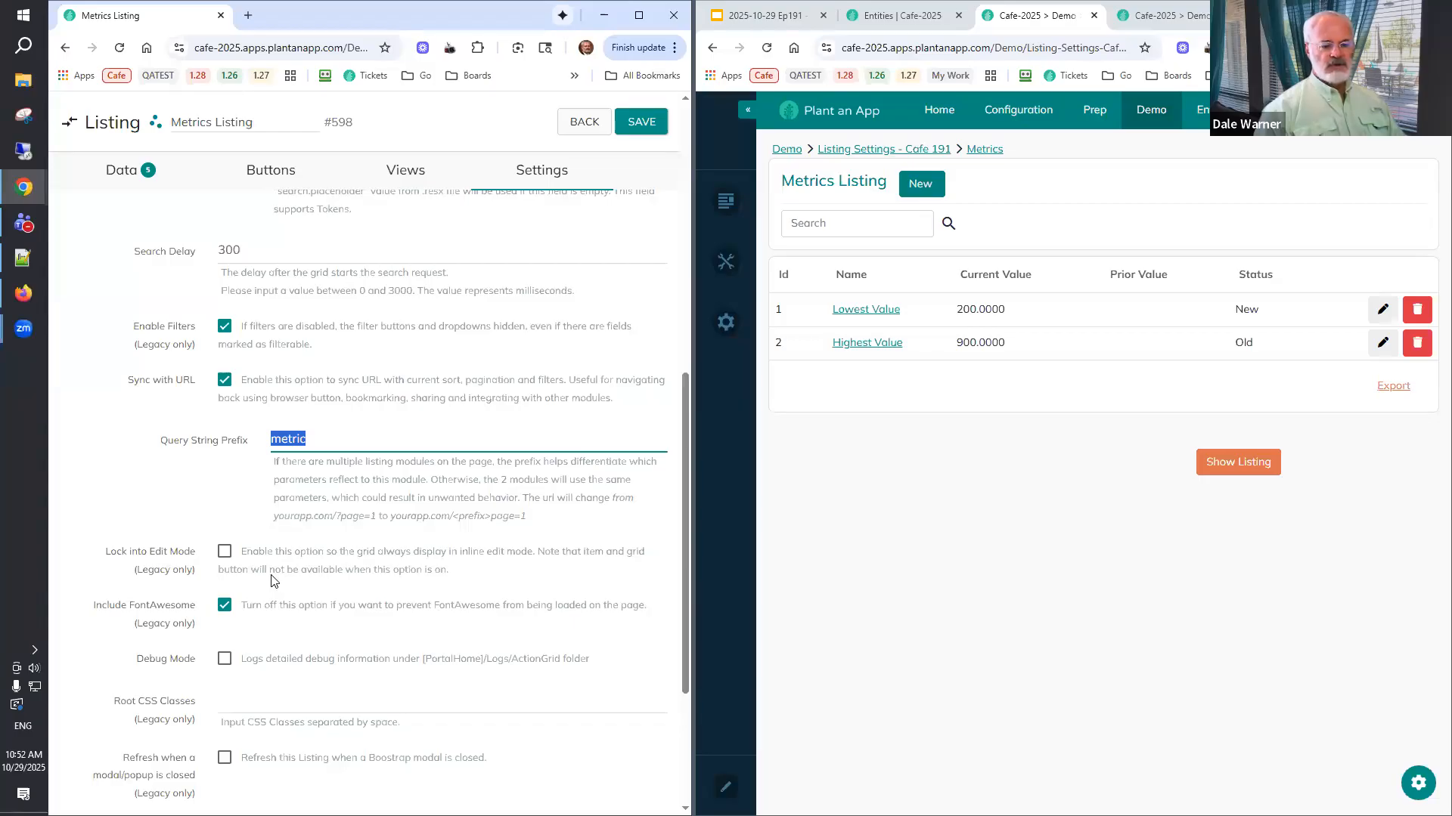
scroll(274, 581, down, 1)
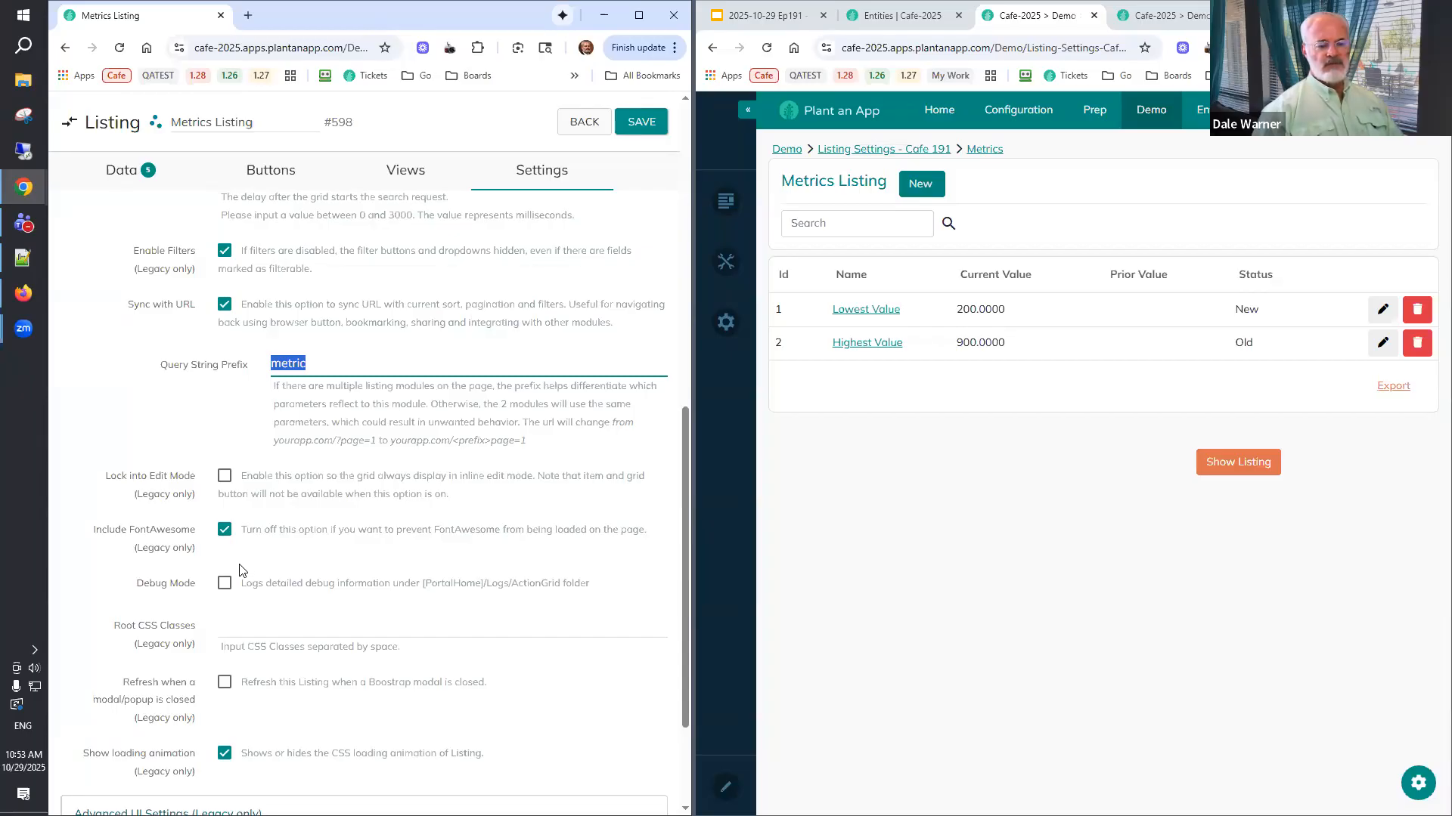
scroll(232, 572, down, 1)
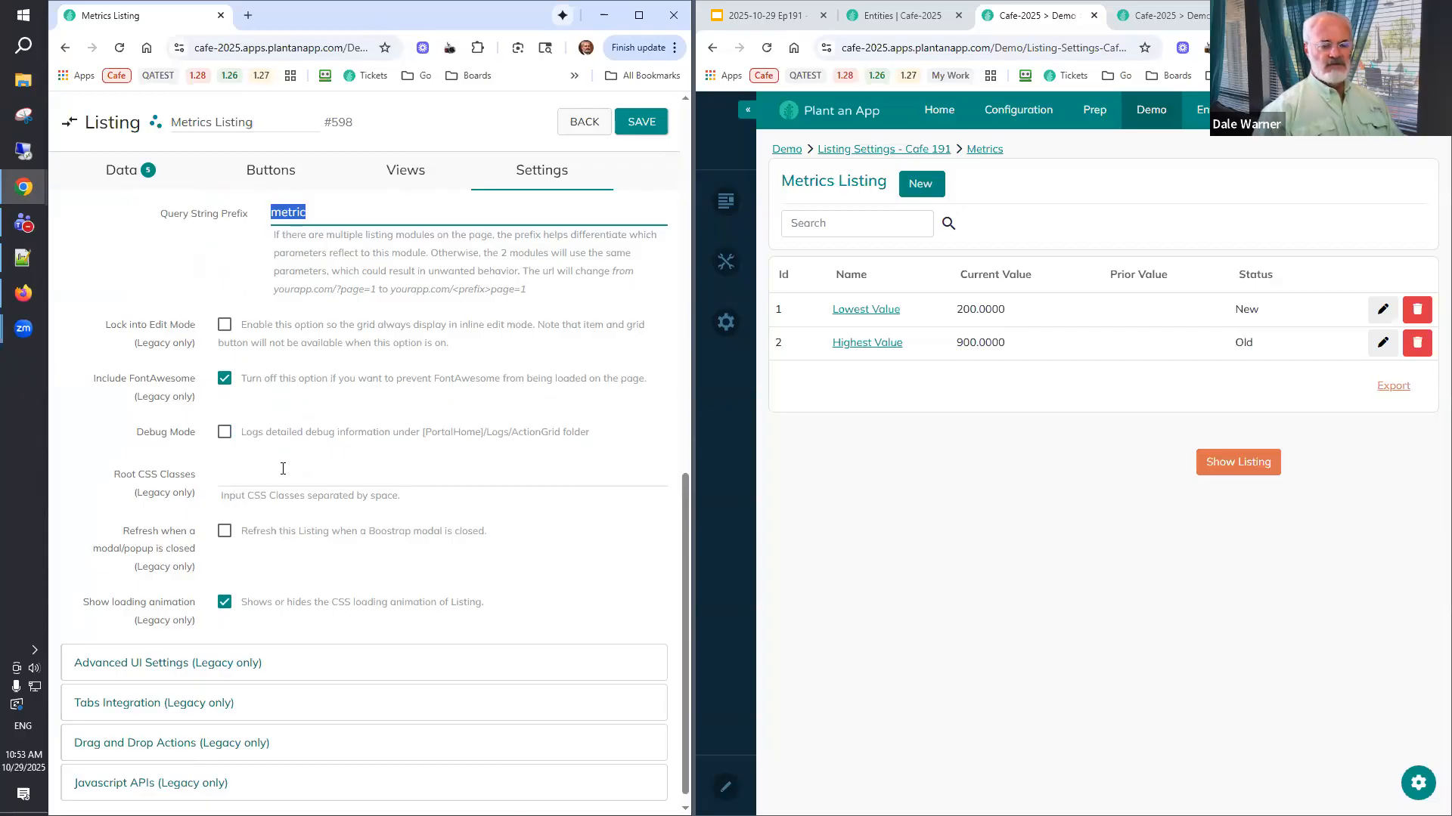
scroll(275, 469, down, 1)
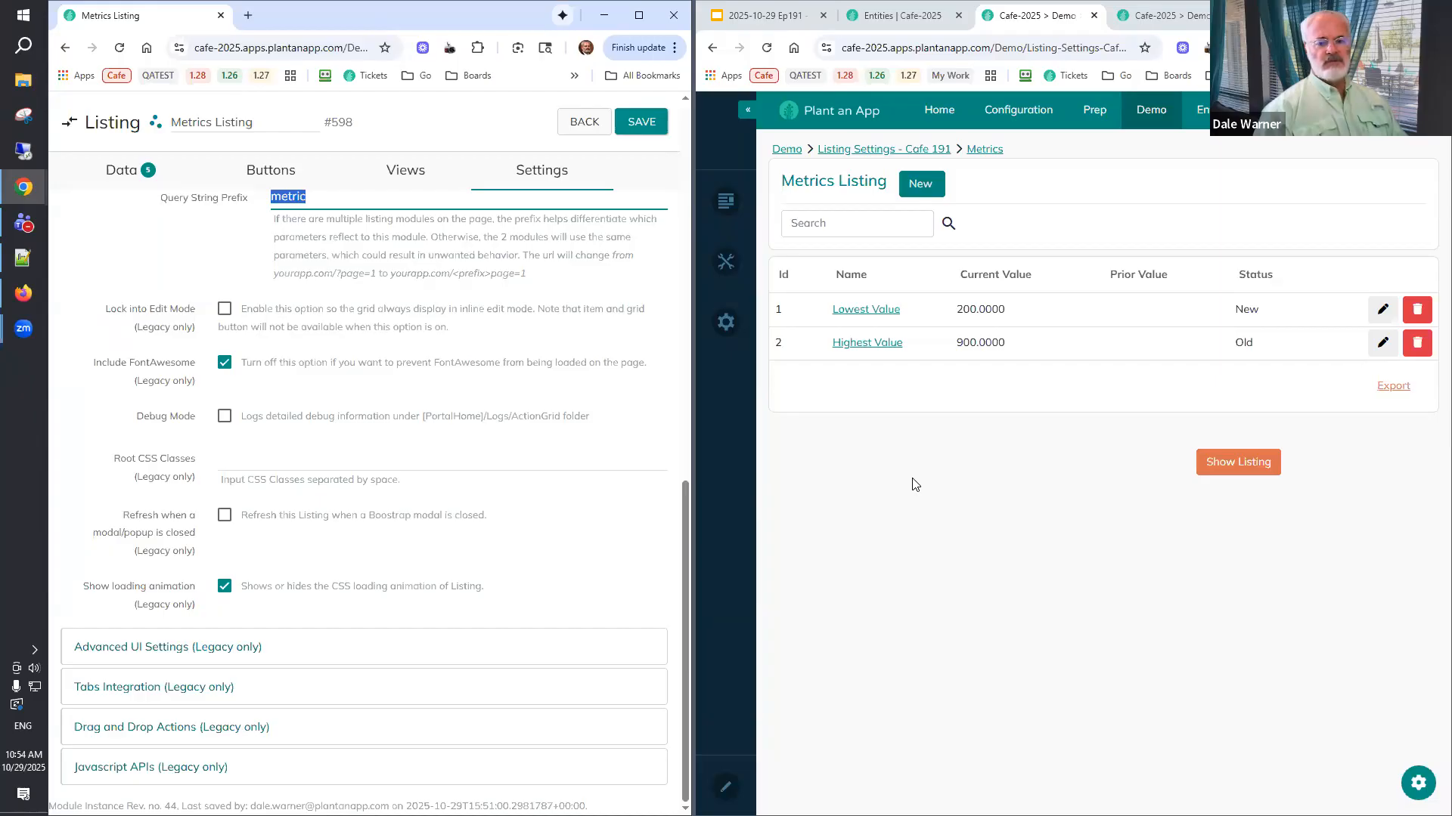
click(254, 458)
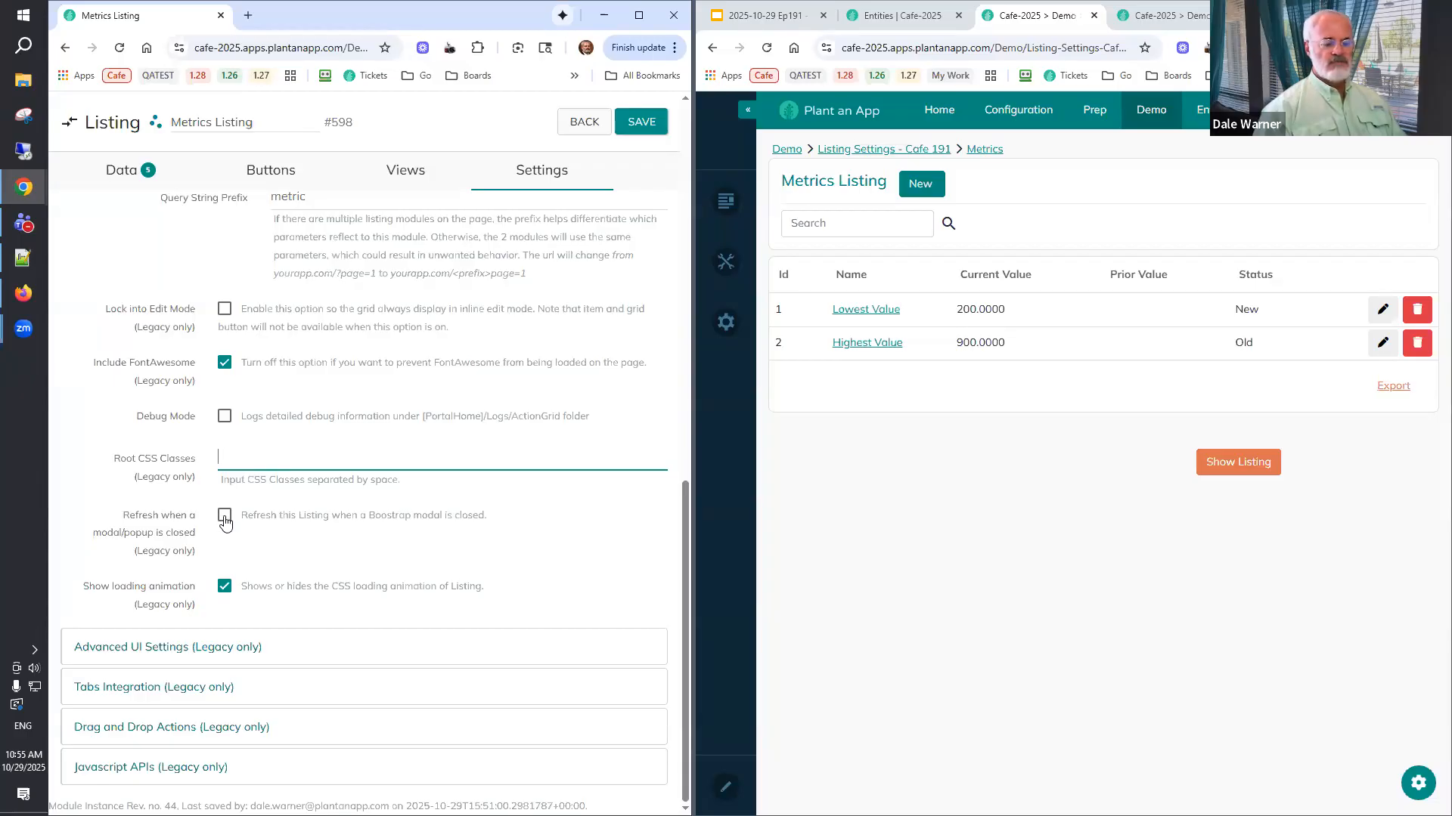
Enable refreshing the listing when a modal is closed, and open and close the edit form of the Lowest Value metric.
click(224, 519)
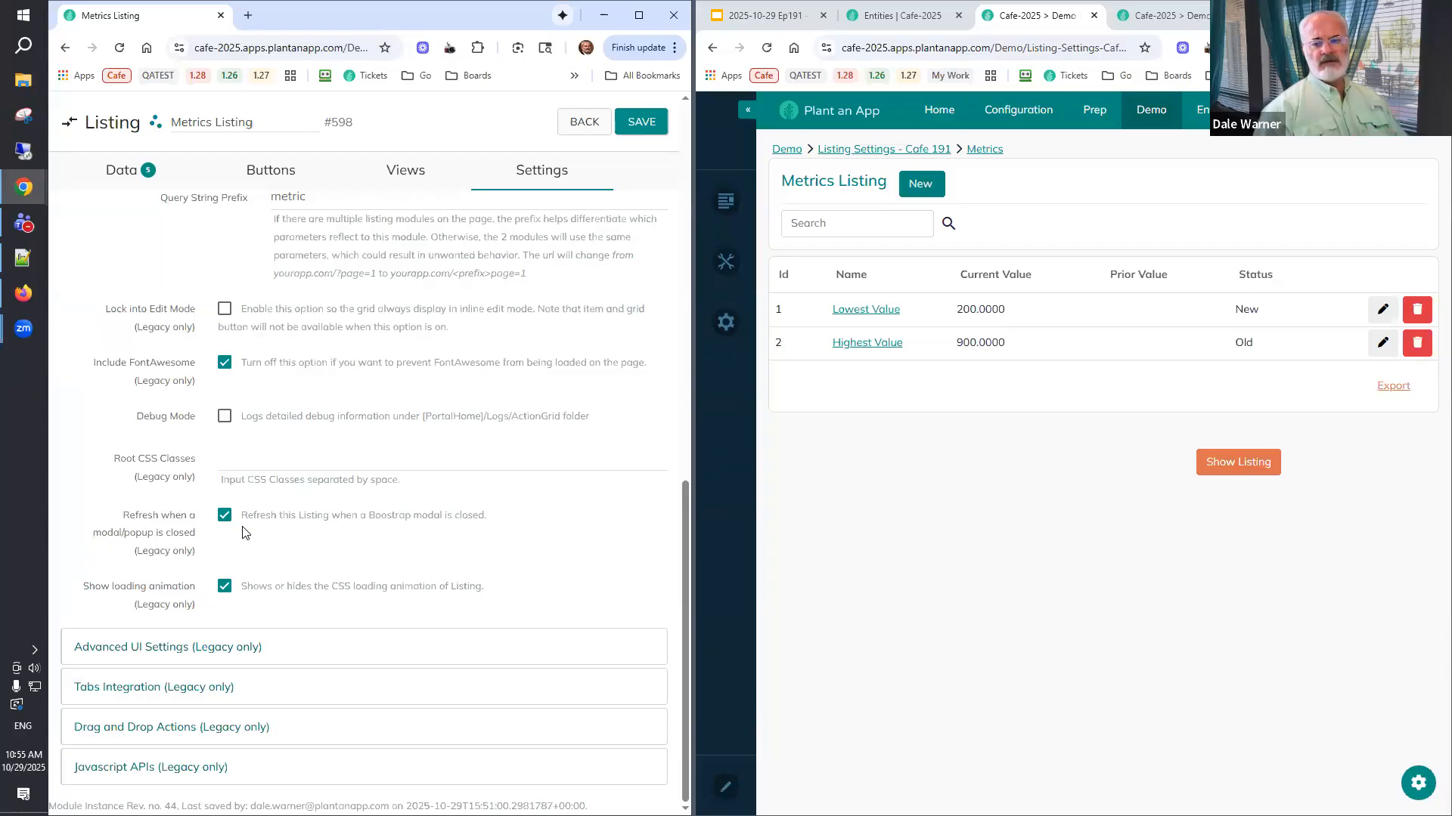
click(1382, 311)
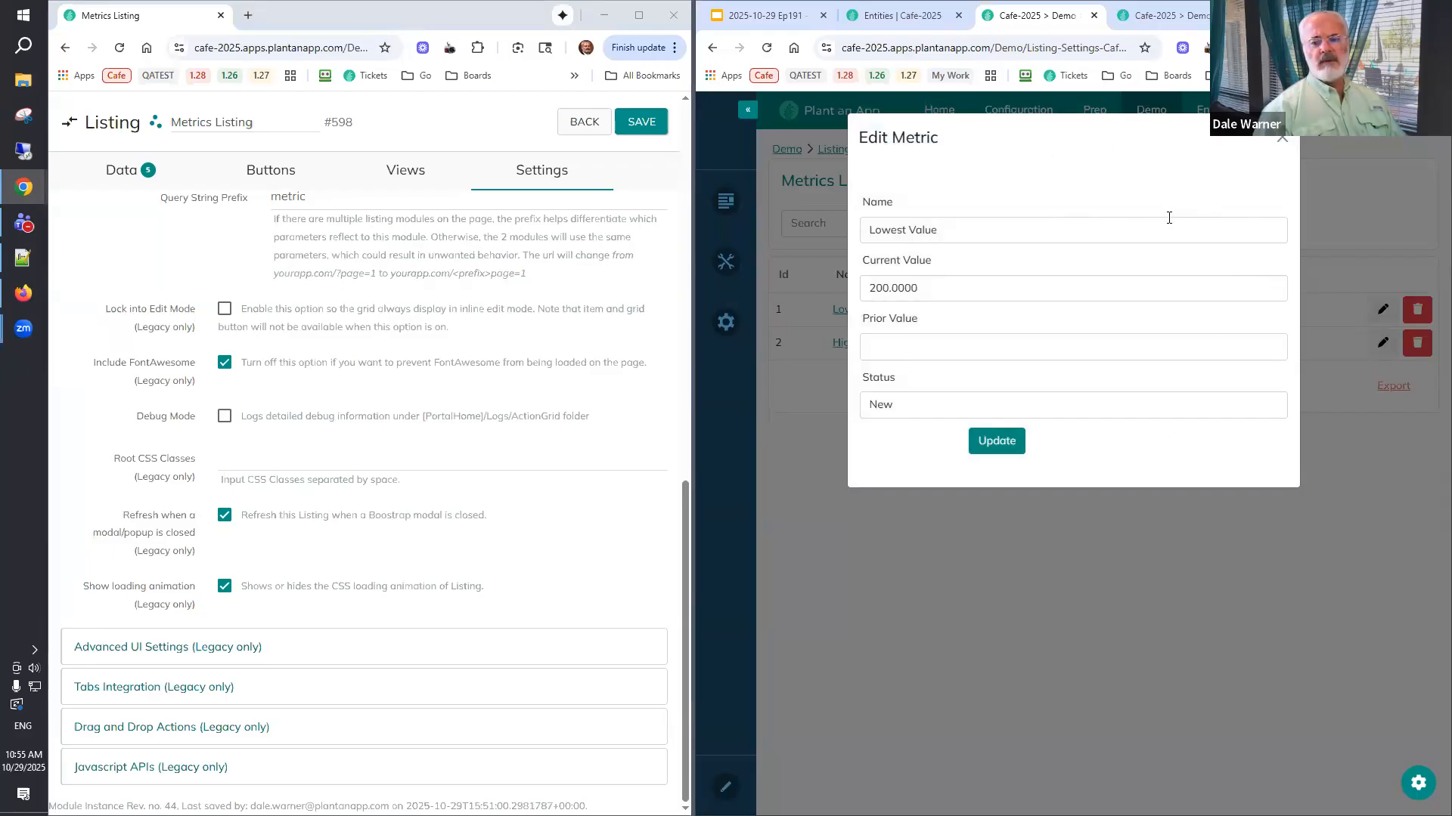
click(1281, 139)
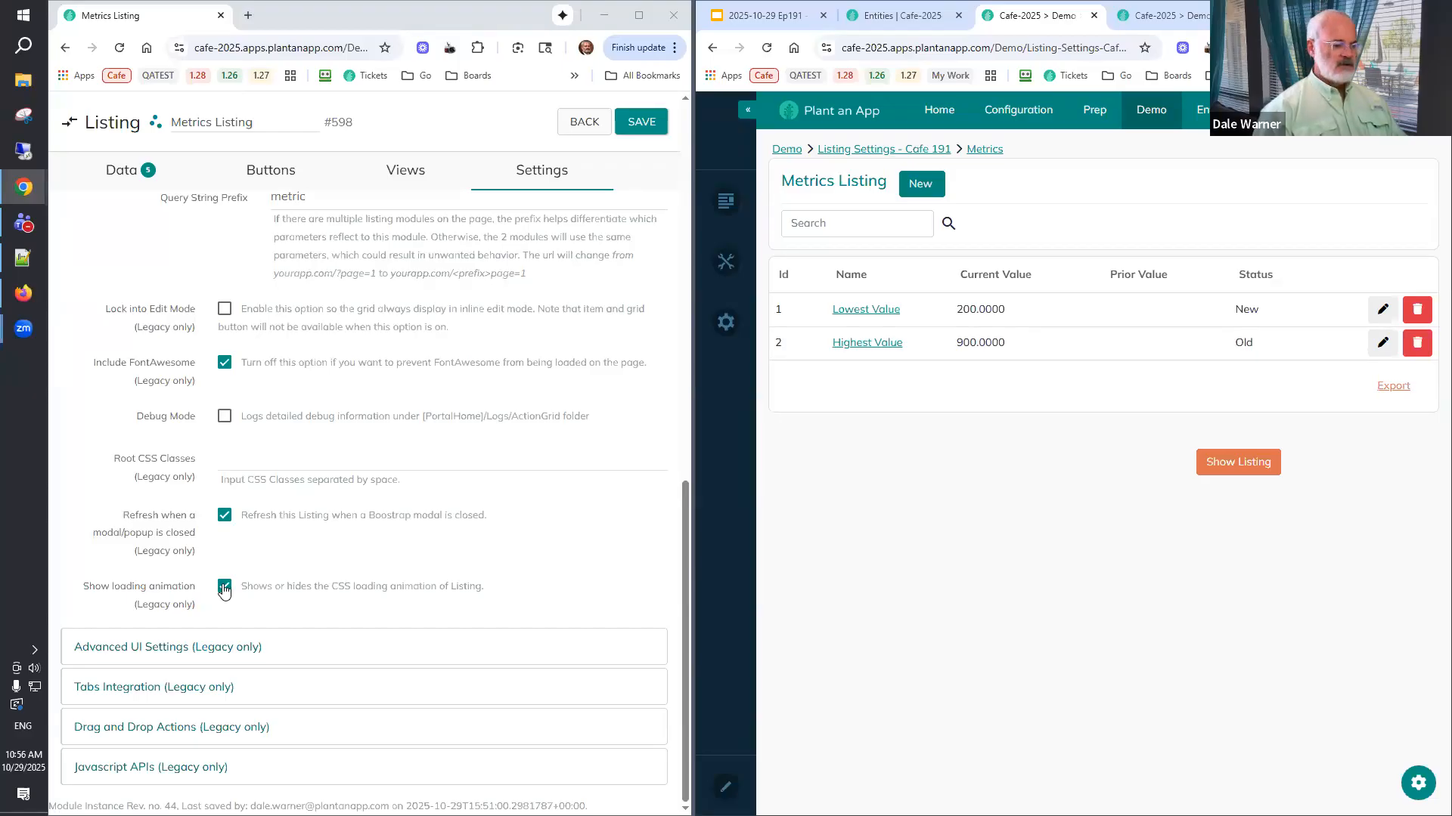
Expand Advanced UI Settings and review the Additional Html Header, On Init Javascript and On DataSource Load/Refresh Javascript fields.
click(235, 653)
scroll(231, 652, down, 5)
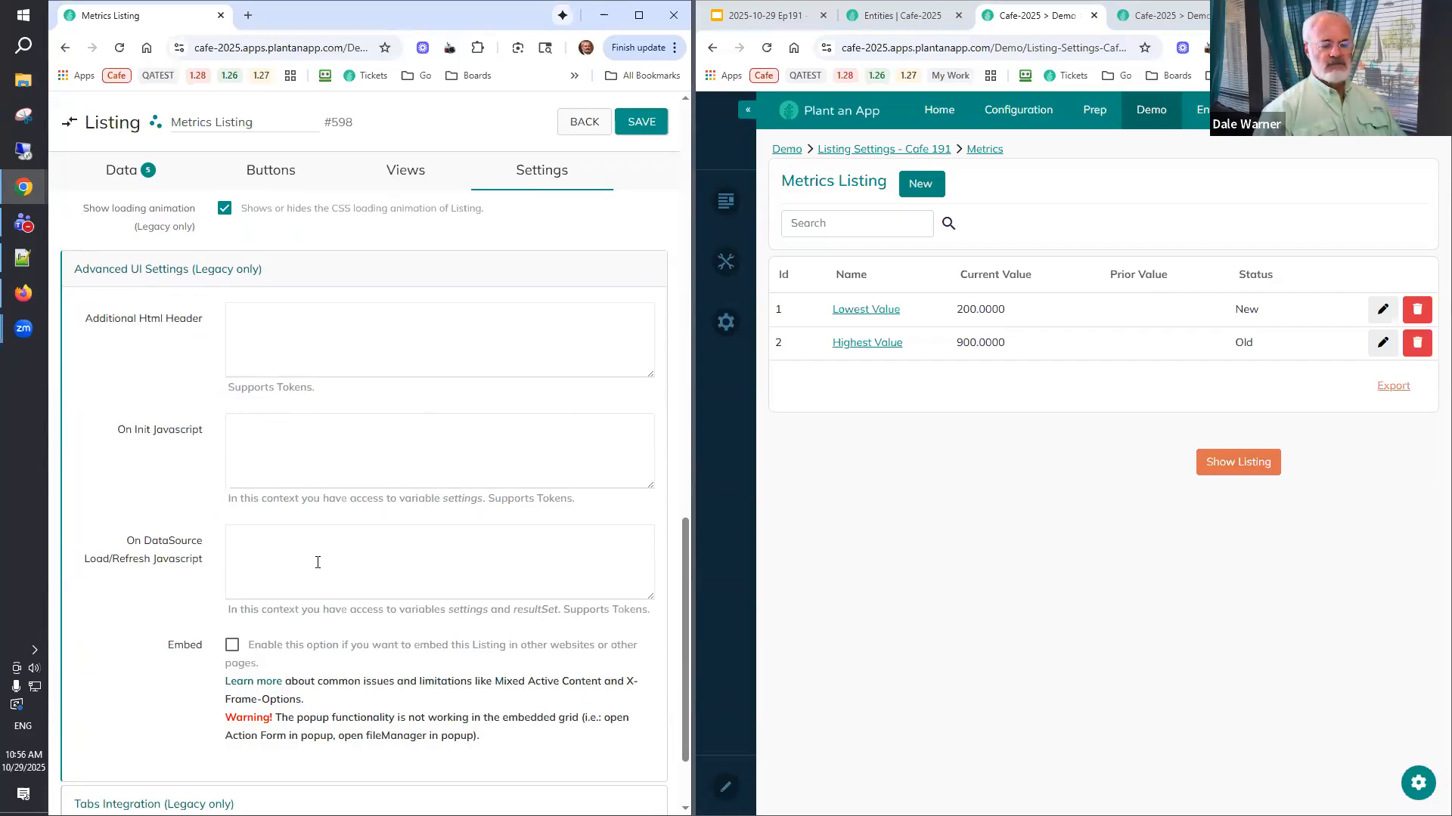
click(337, 453)
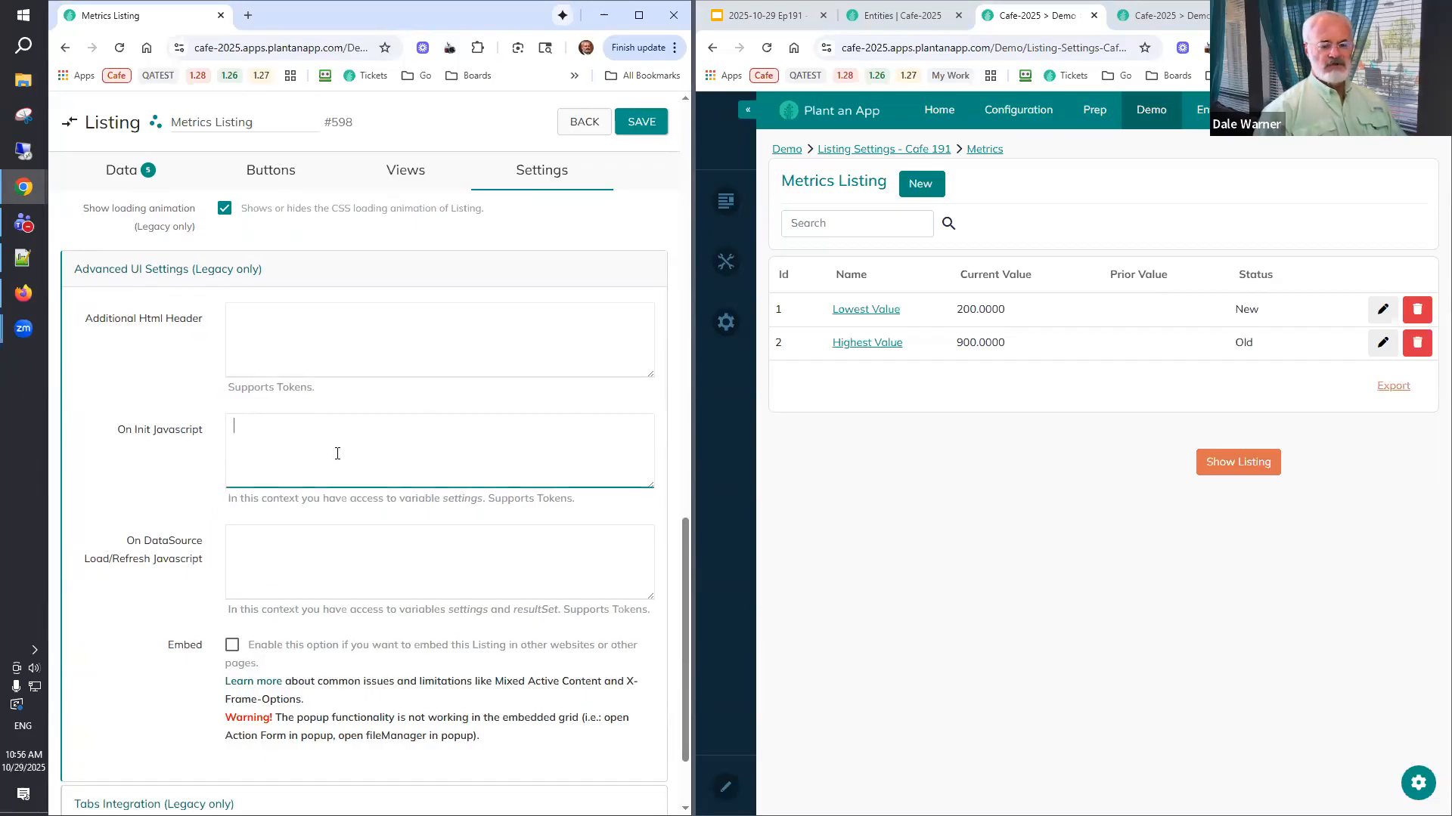
click(313, 562)
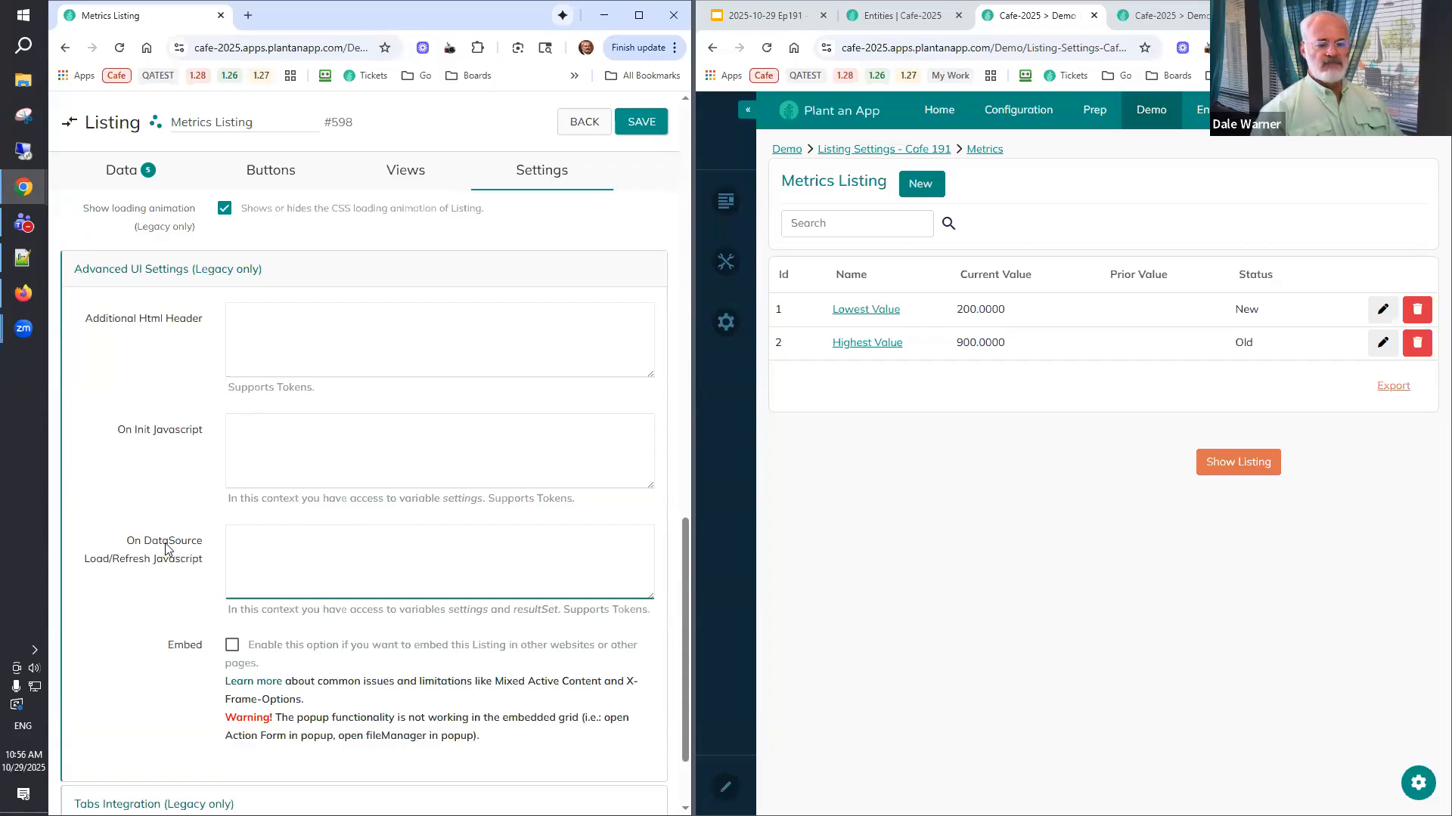
scroll(168, 545, down, 2)
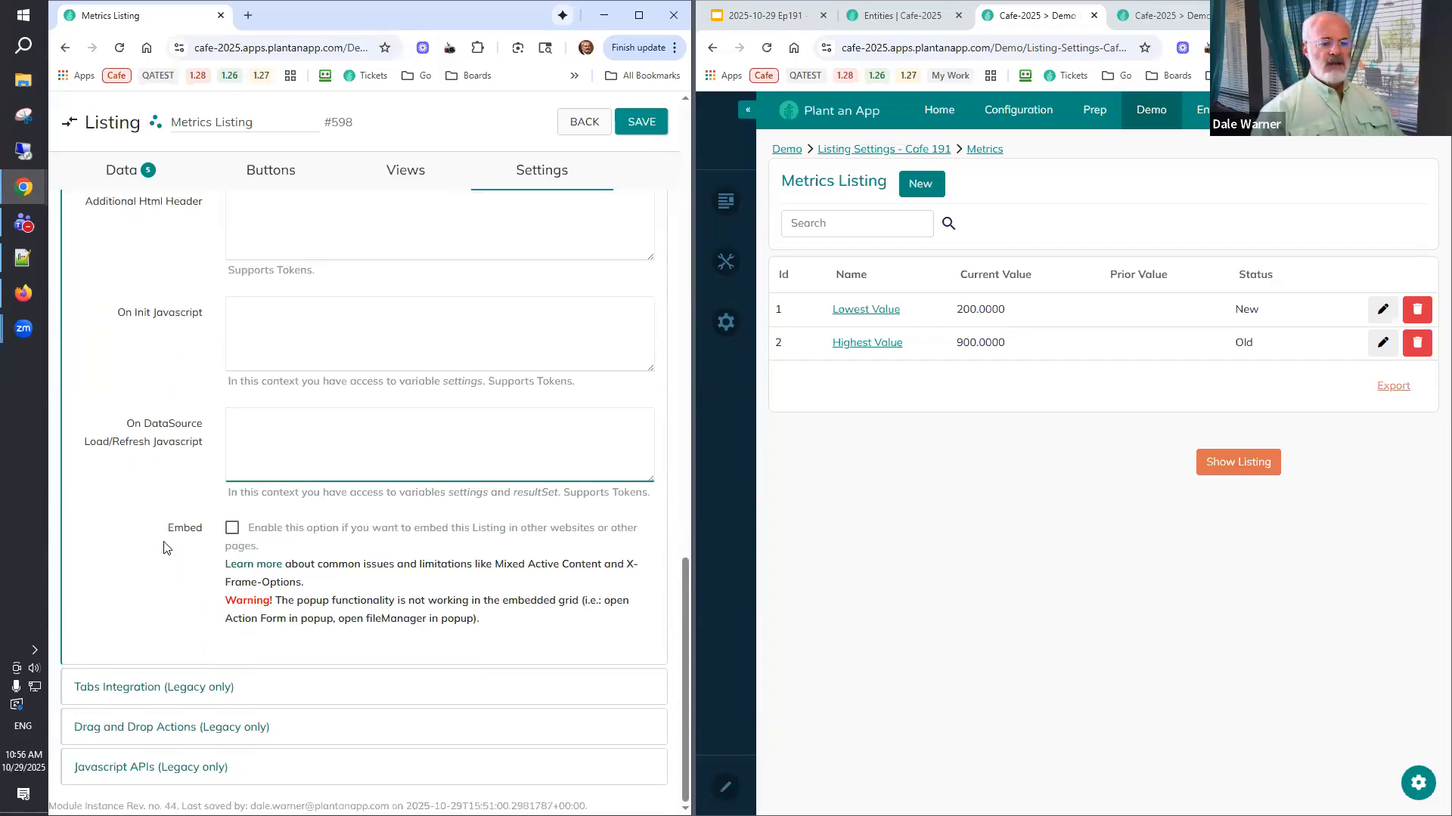
Enable Embed for the listing, select the whole generated embed code, and disable Embed again.
click(232, 528)
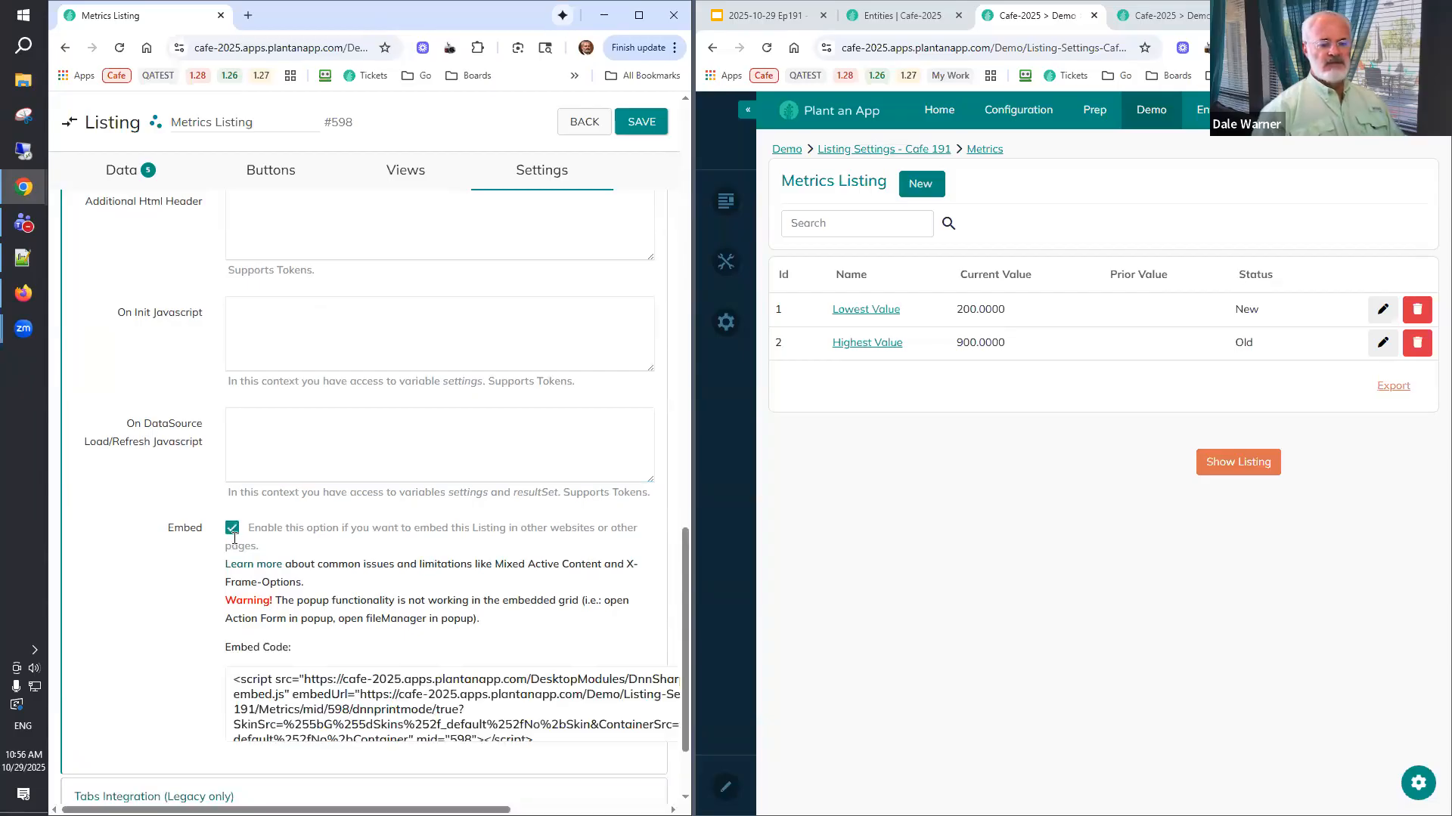
scroll(215, 614, down, 1)
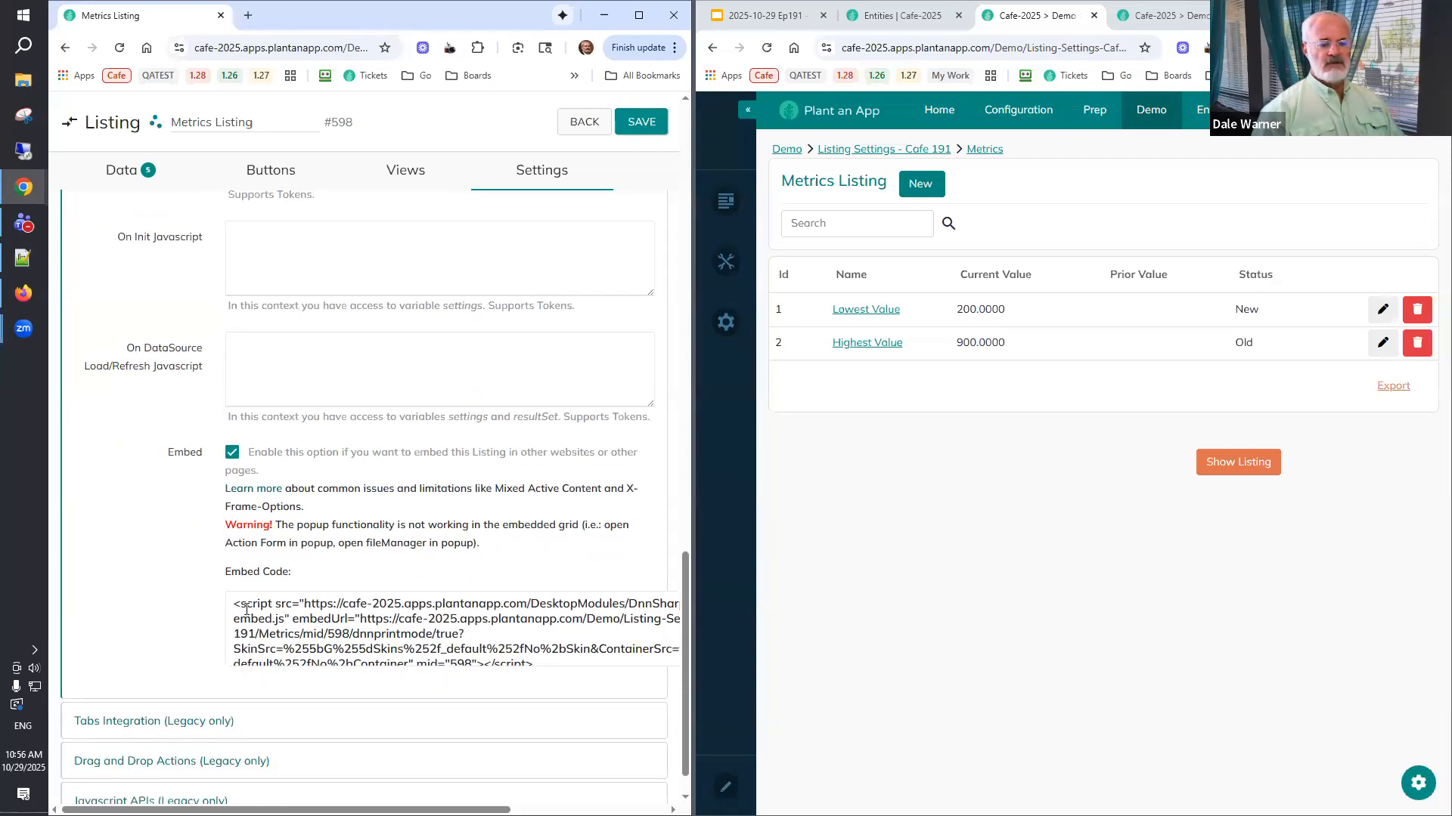
drag(236, 603, 529, 673)
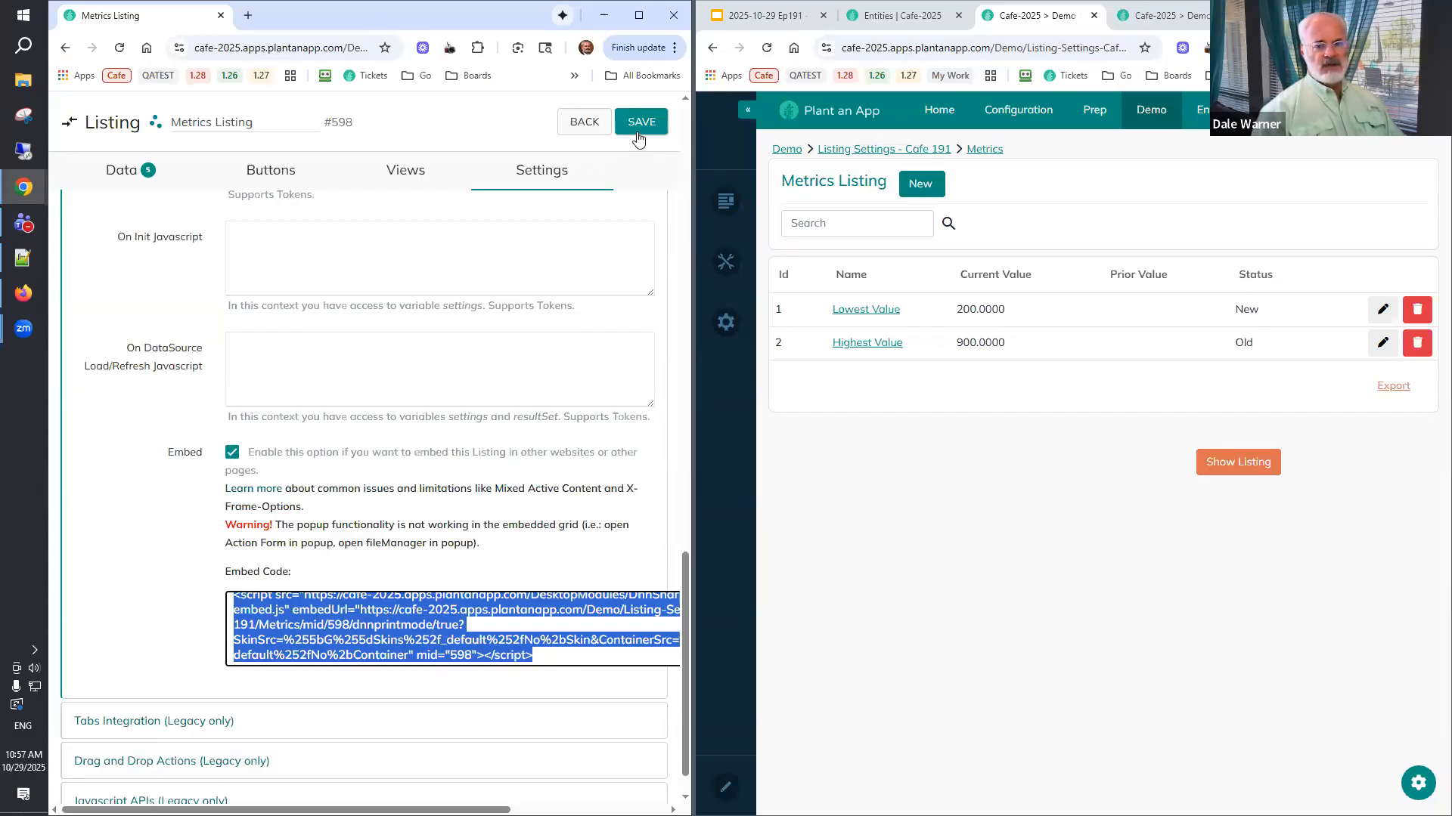
click(232, 456)
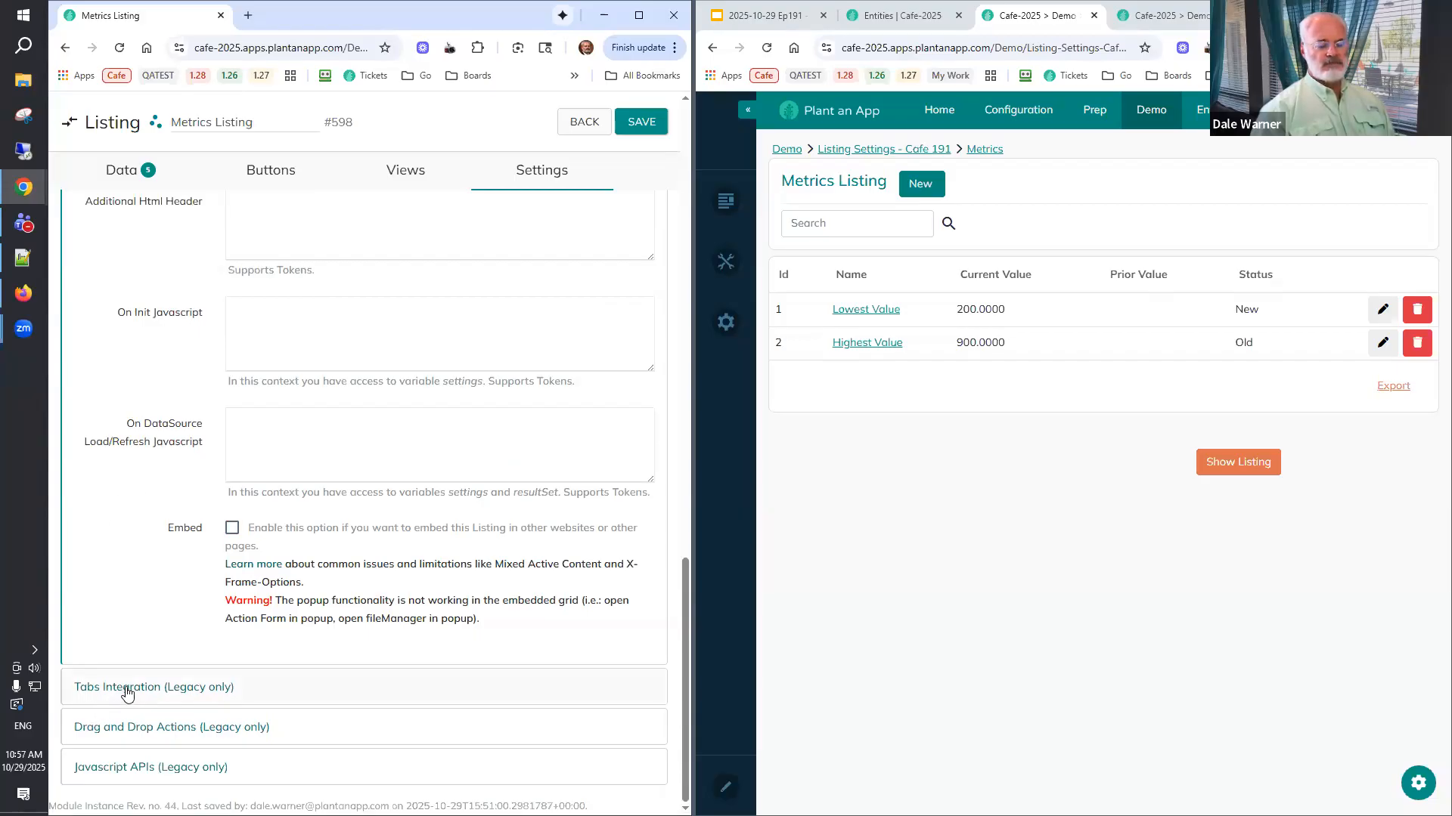
Review the Tabs Integration options, collapse them, and expand the Drag and Drop Actions settings.
click(127, 690)
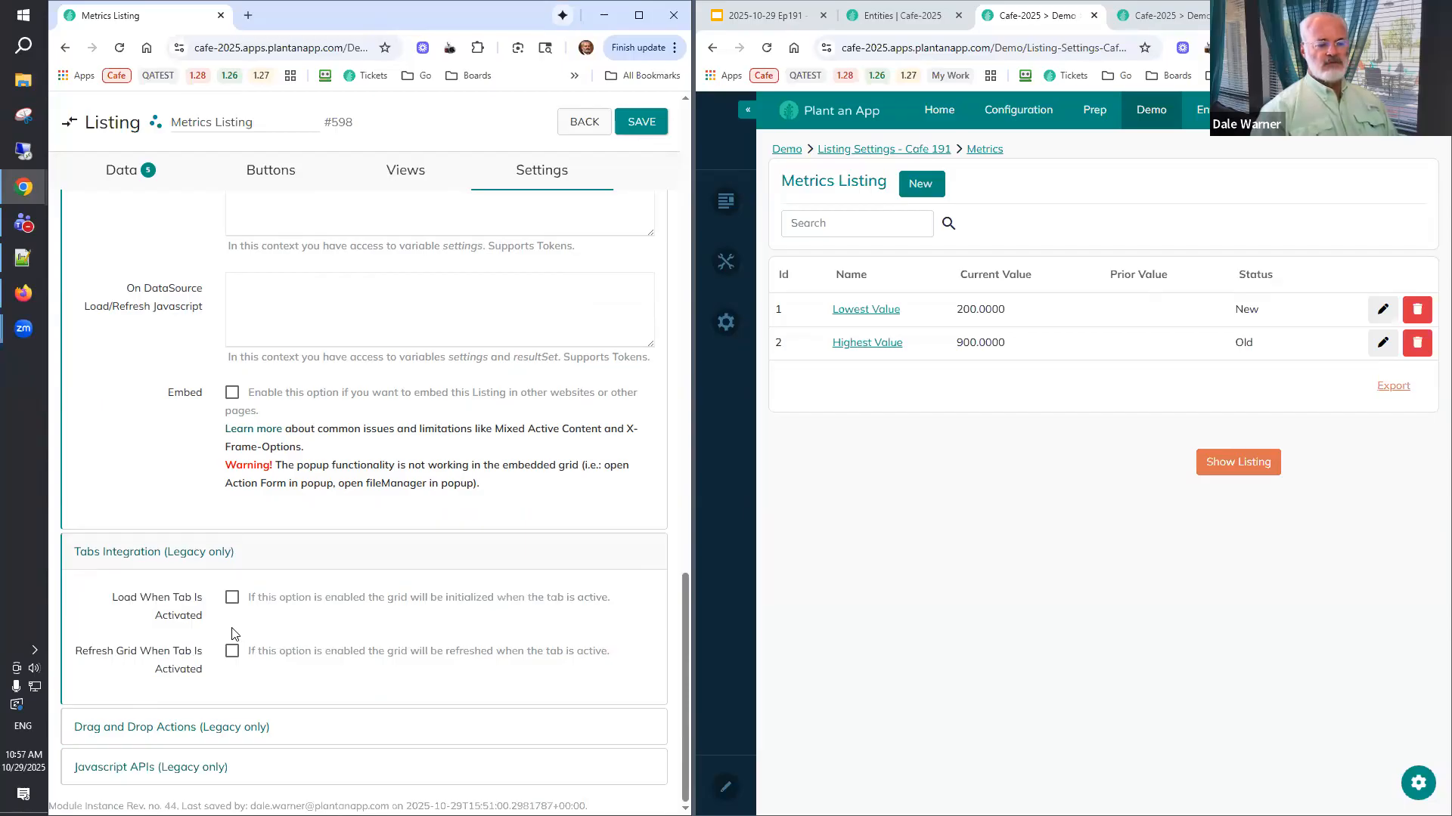
click(124, 558)
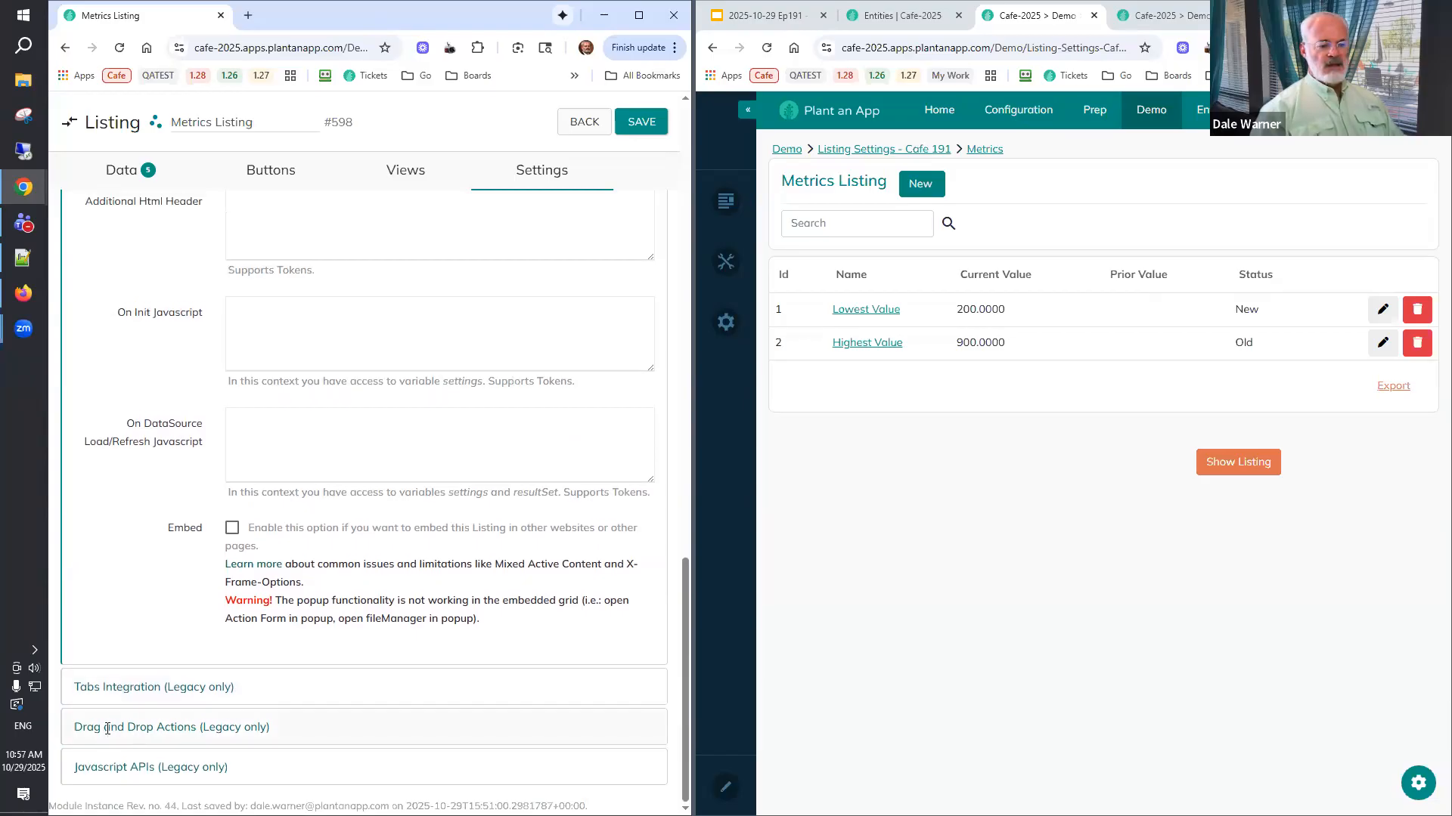
click(108, 727)
scroll(125, 681, down, 1)
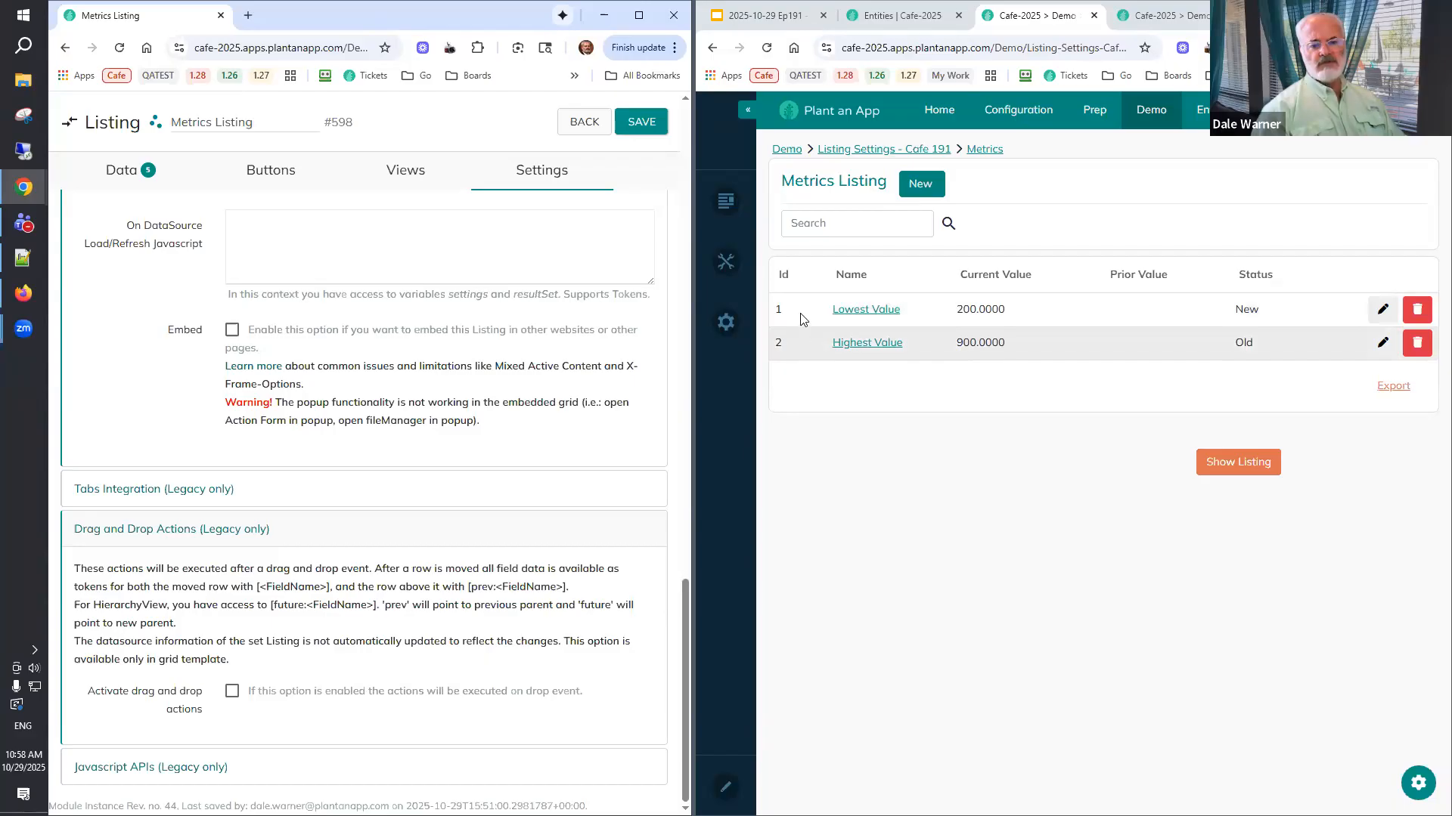
Activate drag and drop actions, save the listing, and reload the Metrics page.
click(232, 690)
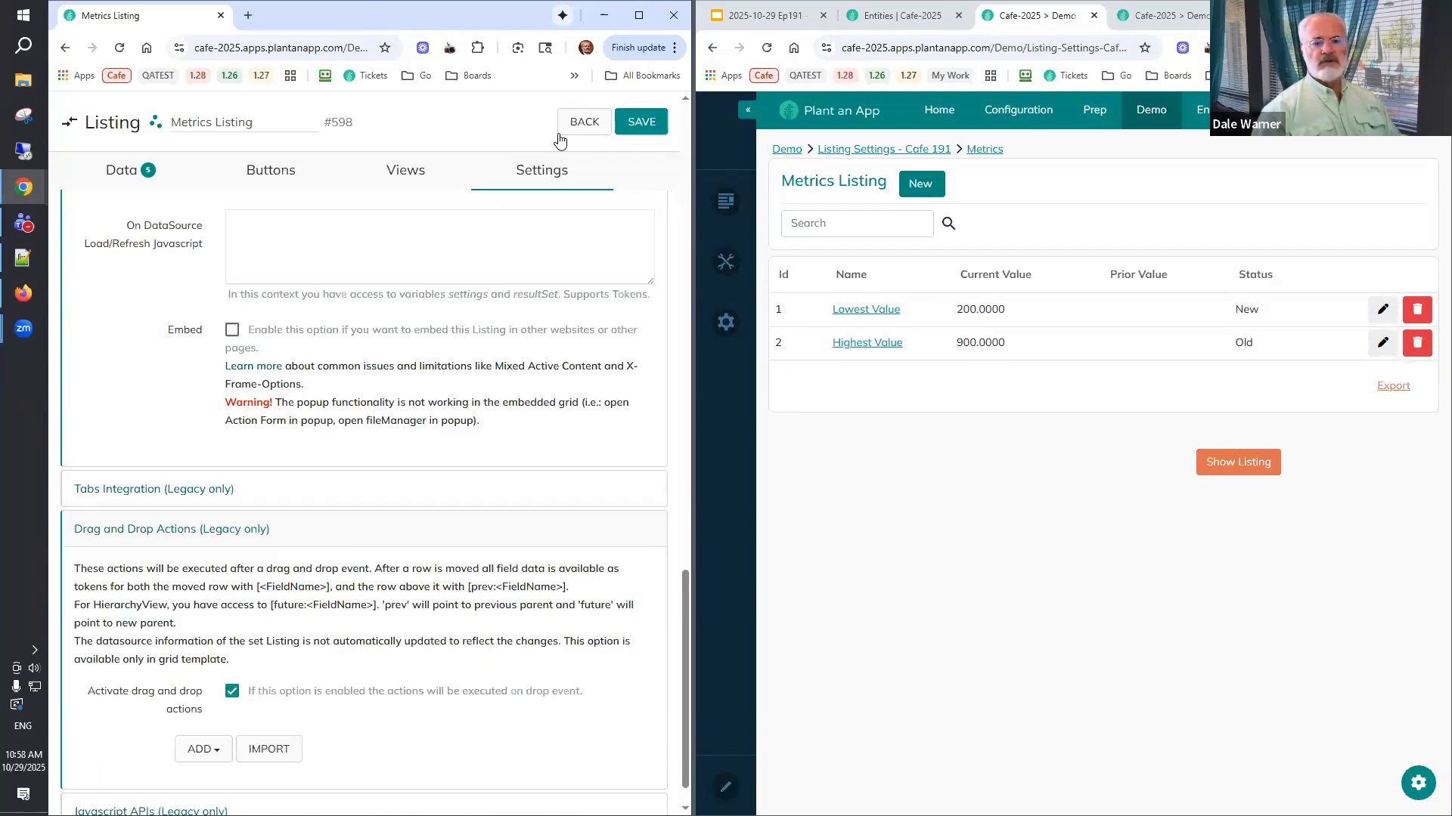
click(640, 130)
click(770, 52)
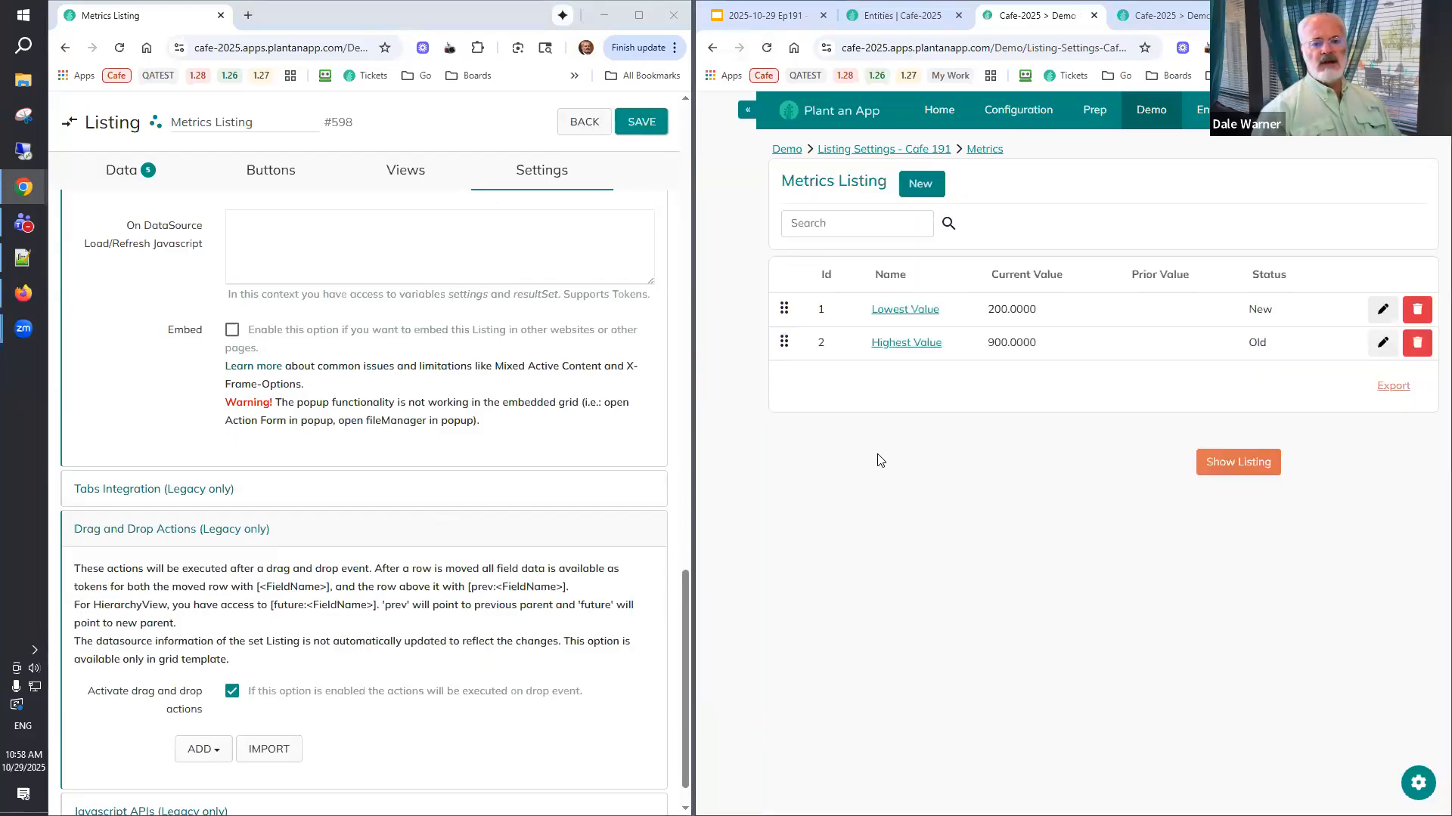
Move the Highest Value row above Lowest Value, reload the Metrics page, and move the row up again.
drag(784, 346, 785, 310)
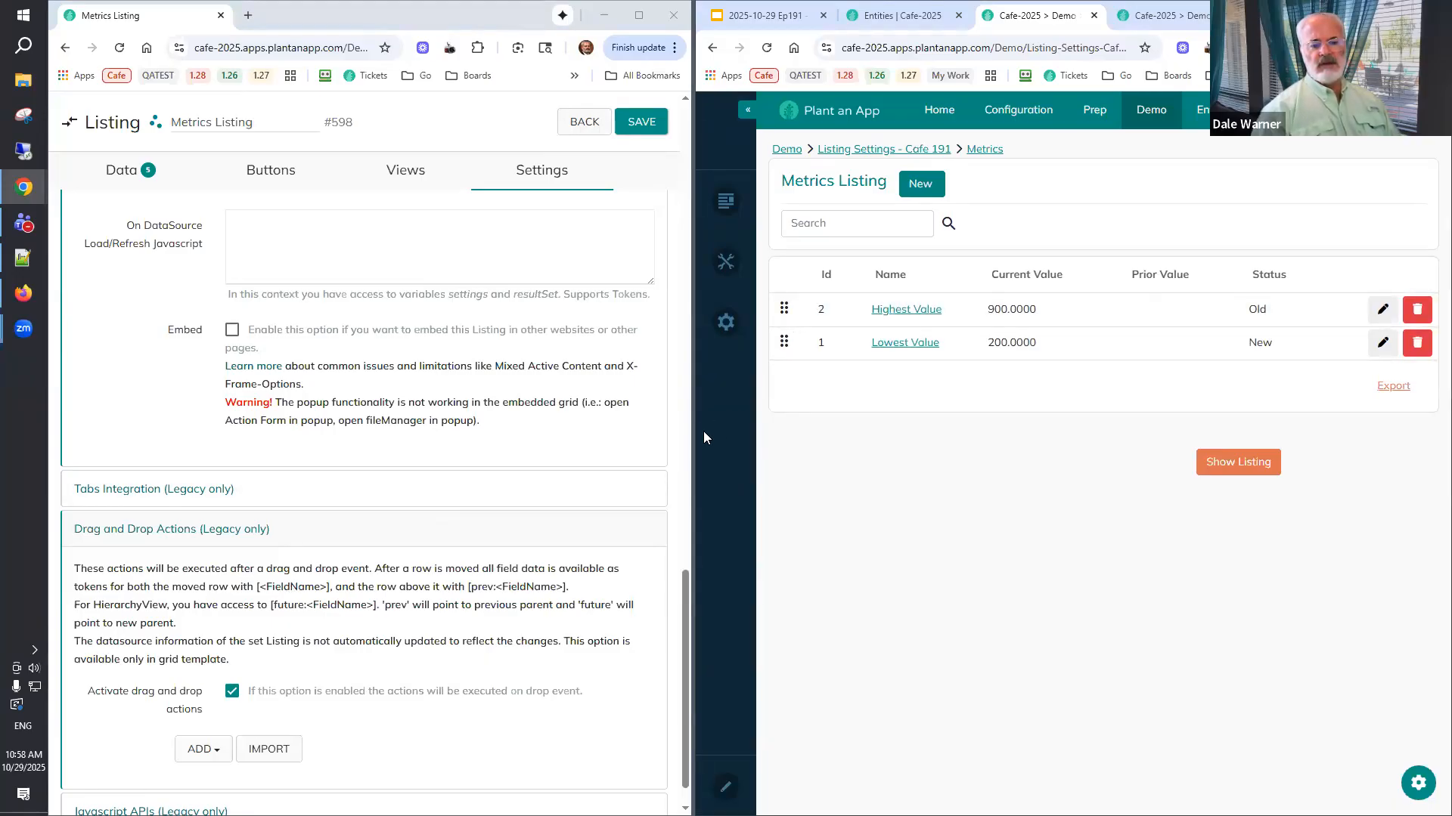
click(767, 47)
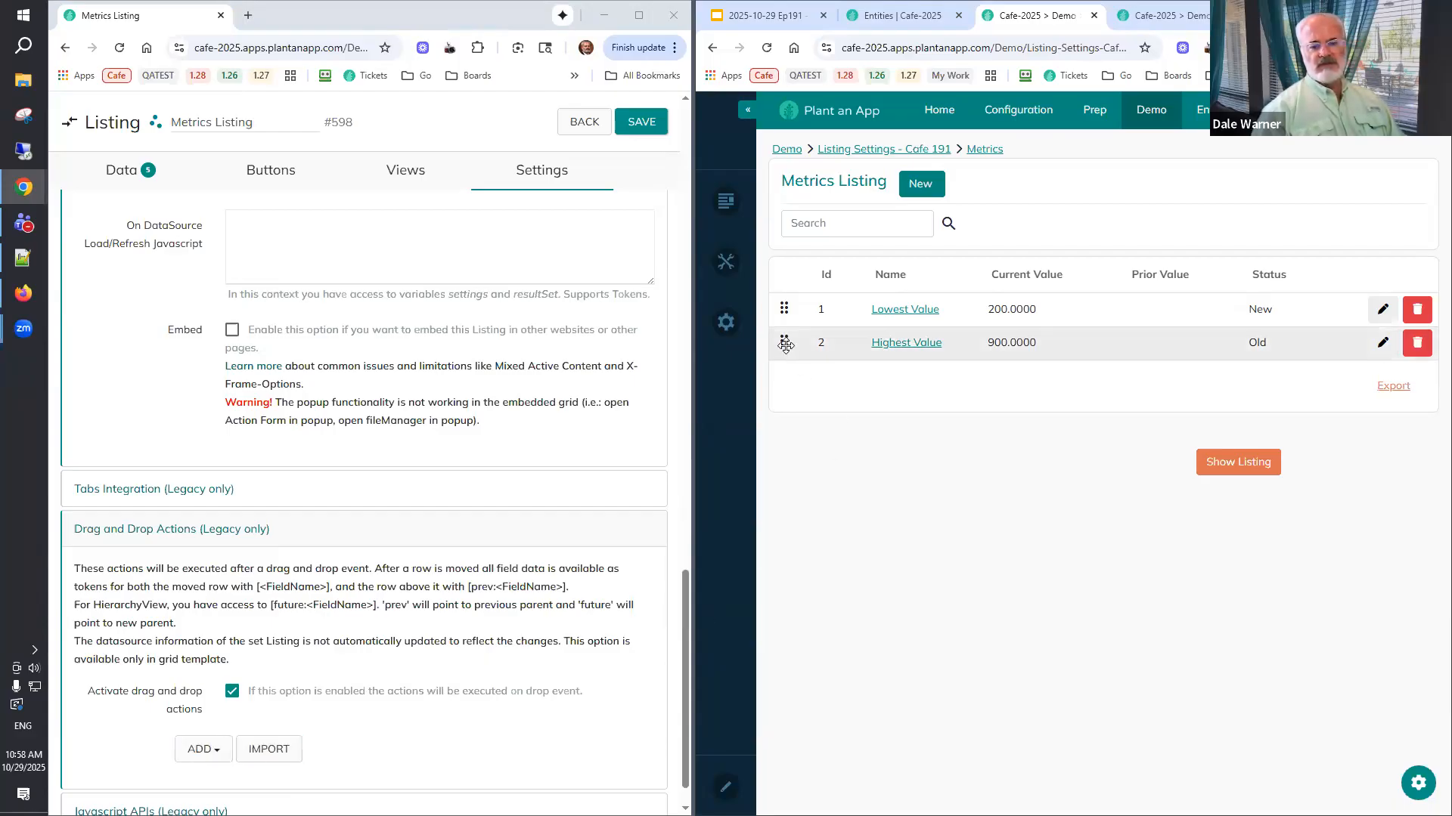
drag(785, 345, 786, 316)
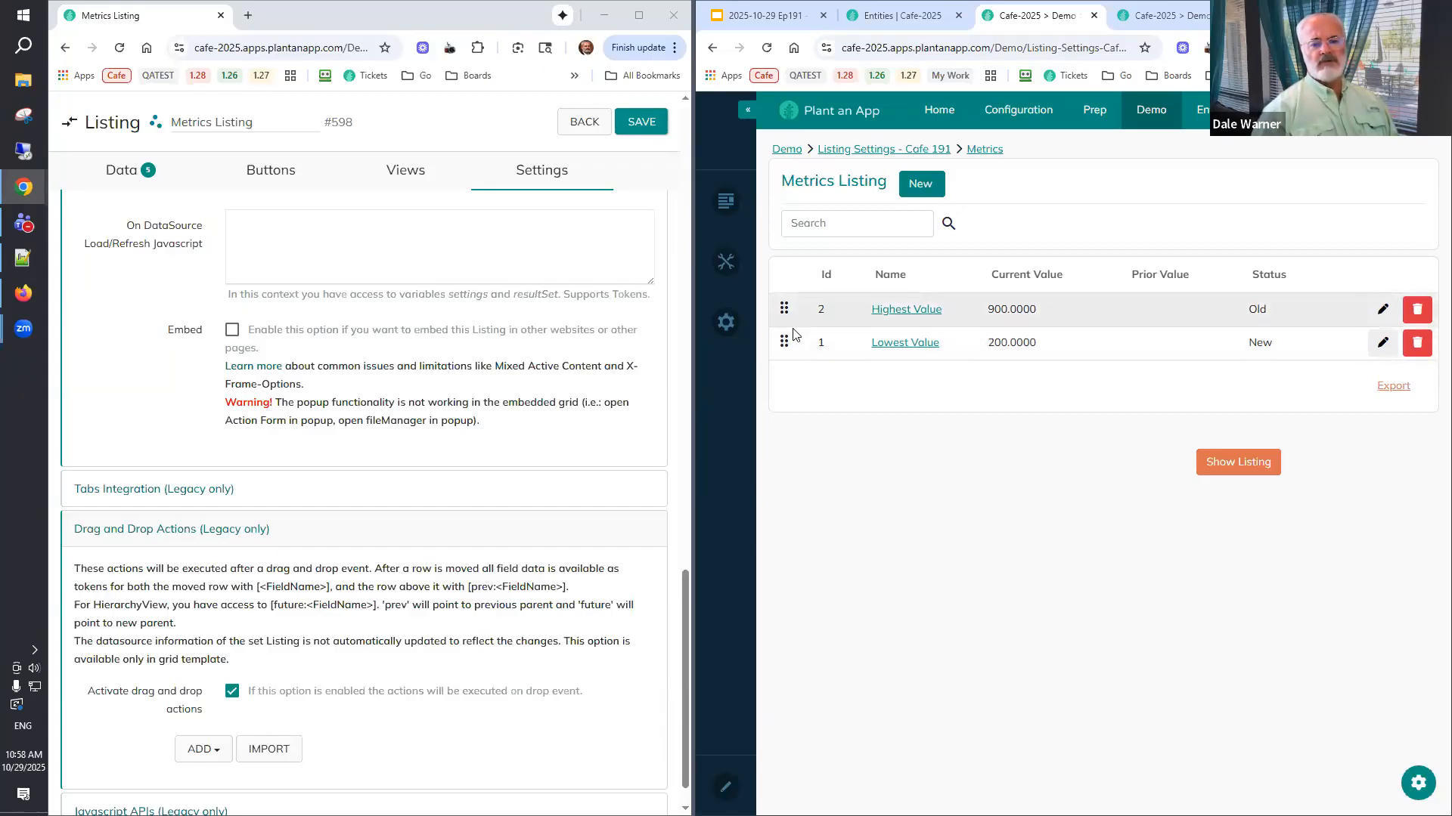
mouse_move(784, 344)
mouse_down()
mouse_move(781, 308)
mouse_move(787, 344)
mouse_up()
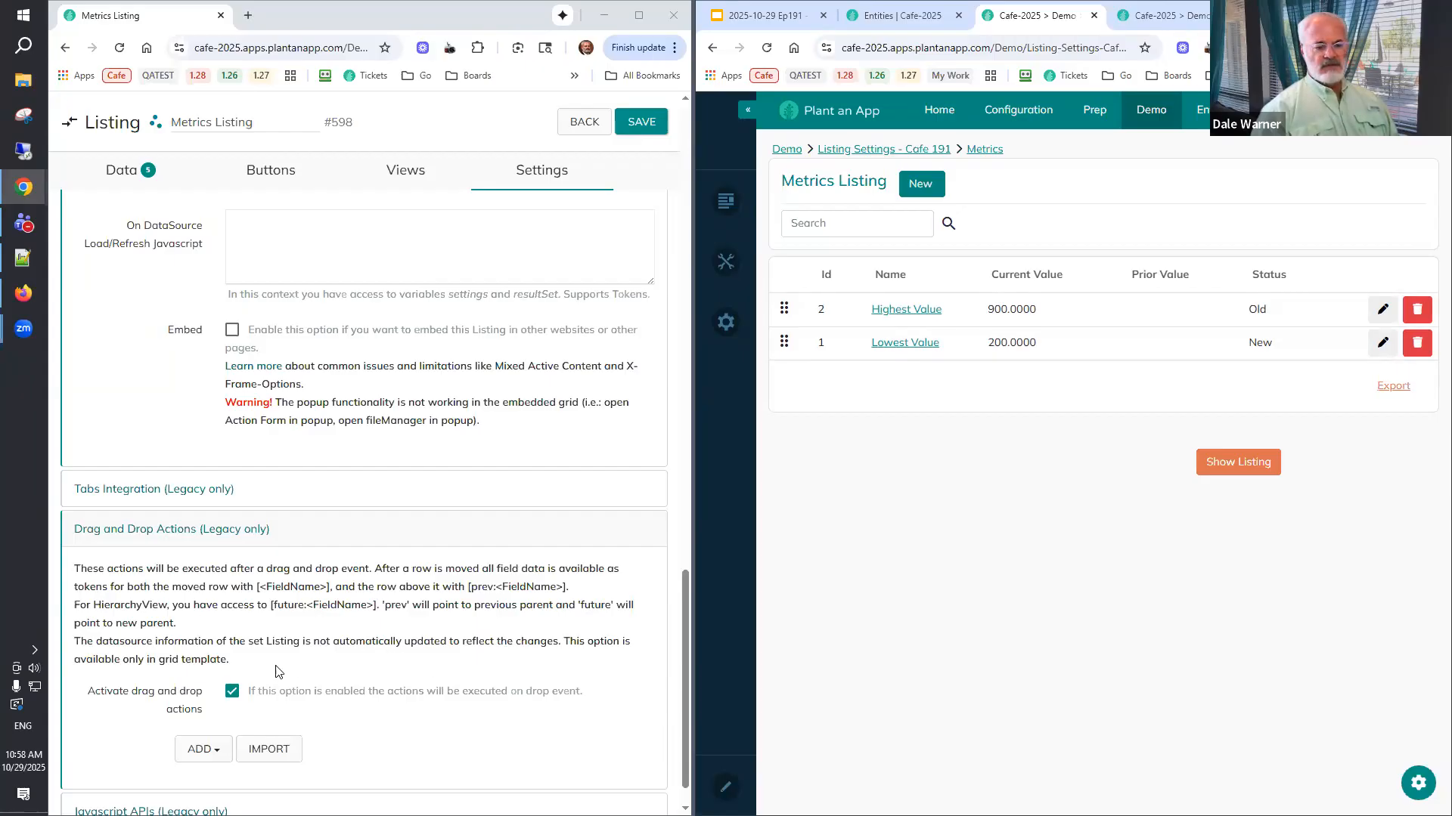
Expand the Javascript APIs settings, review the available ActionGrid methods, and return to the beginning of the listing's settings.
scroll(276, 672, down, 1)
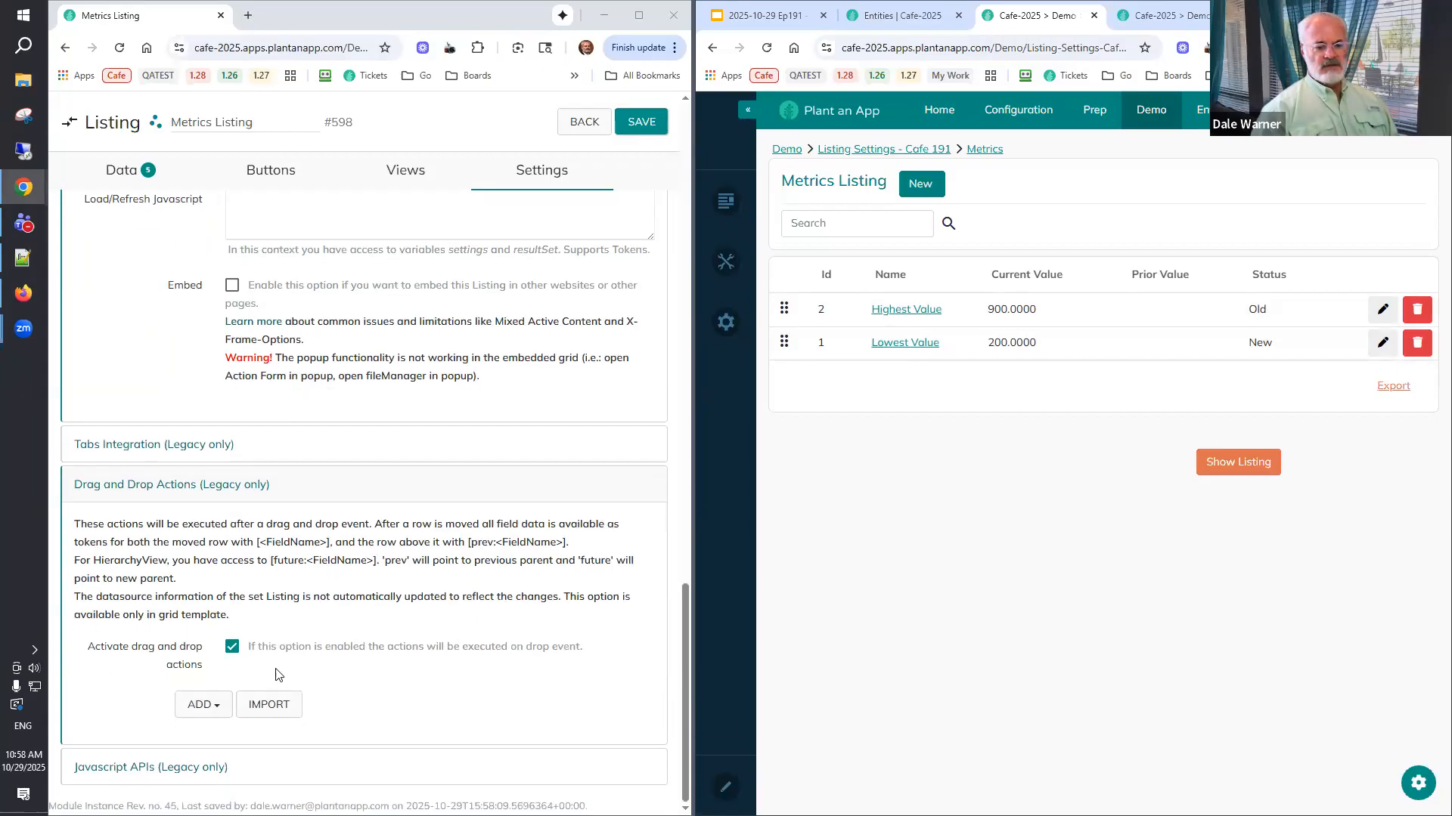
click(113, 770)
scroll(113, 756, down, 5)
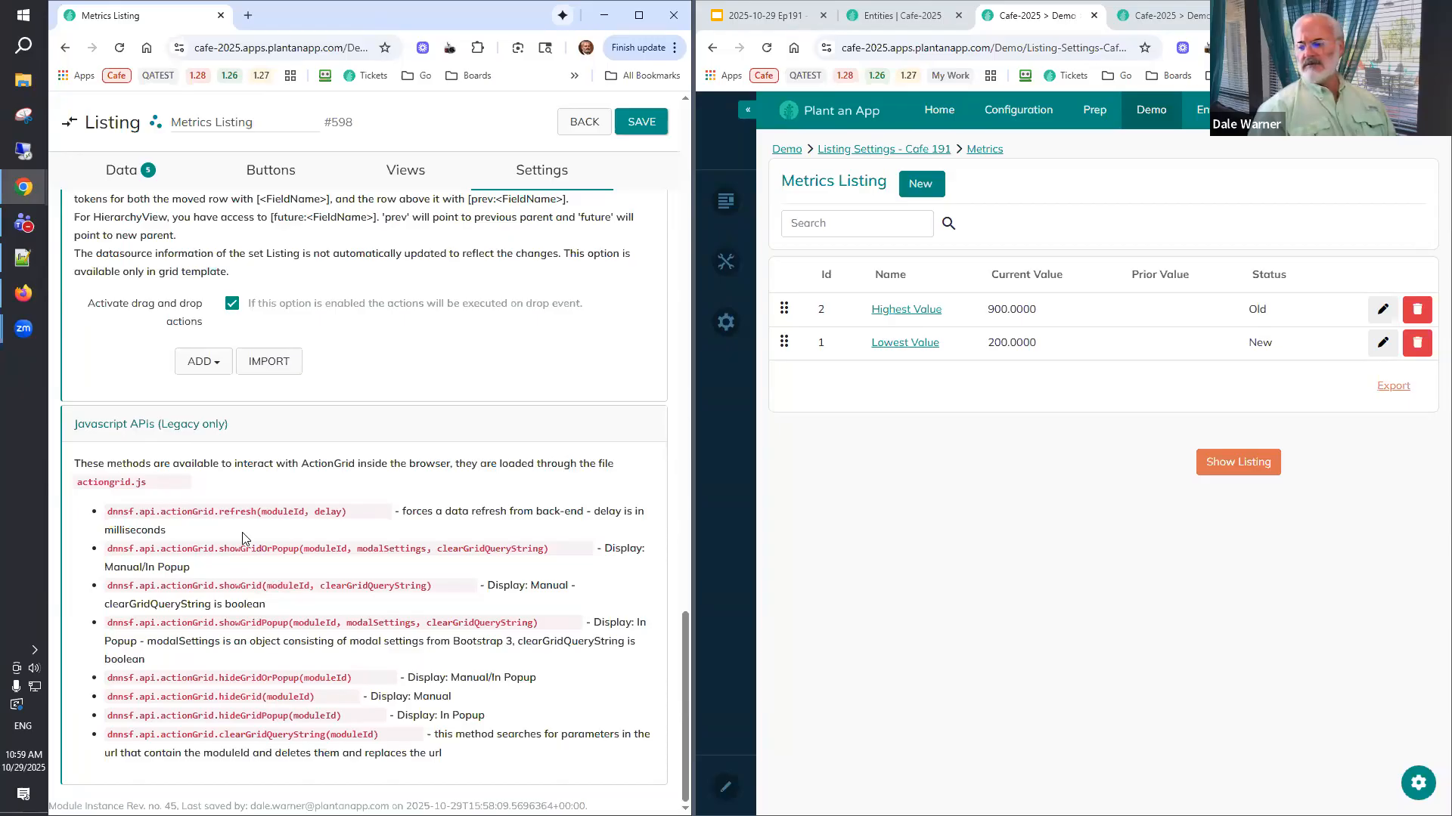
scroll(246, 535, up, 6)
scroll(250, 533, up, 15)
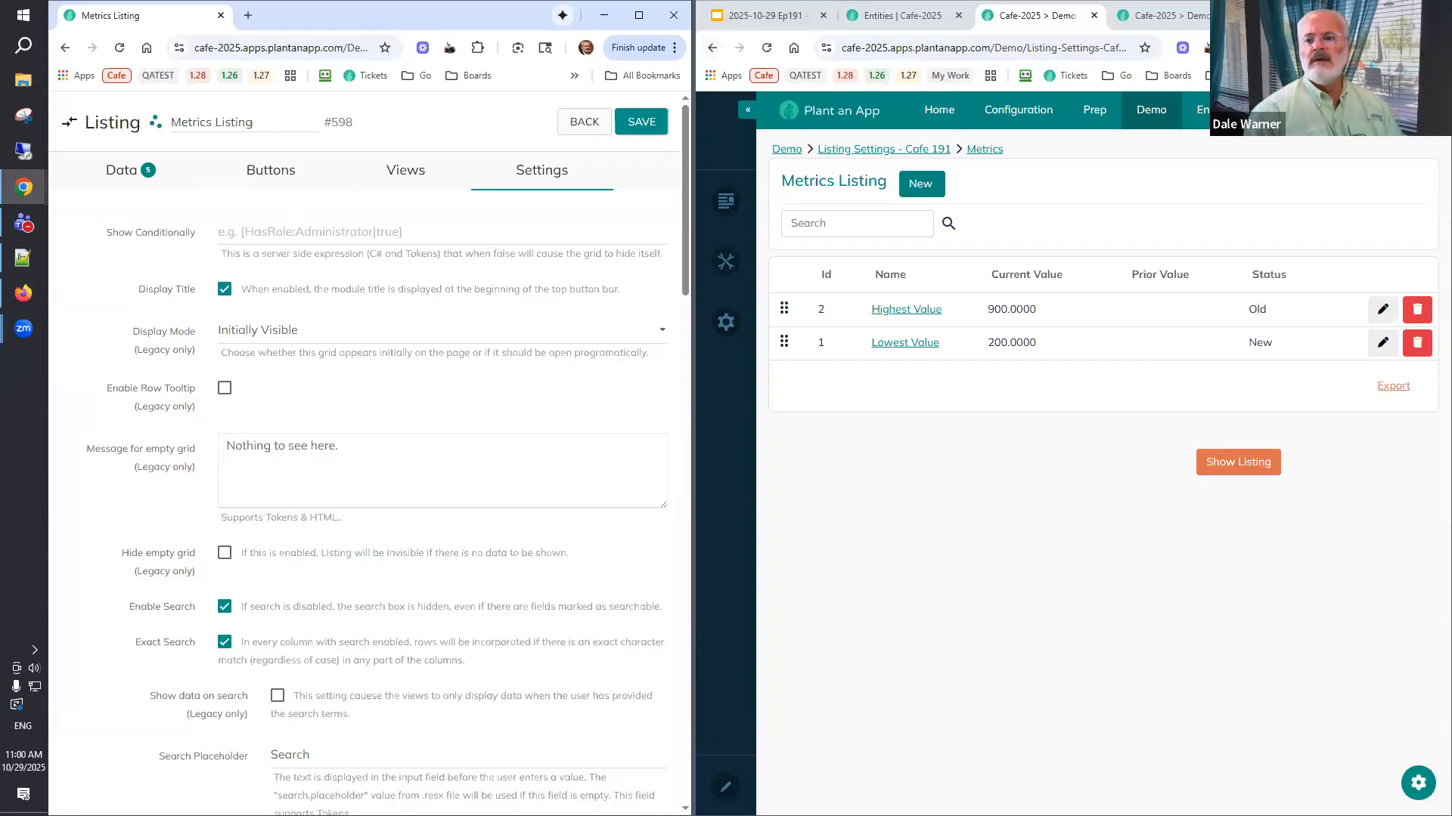
Switch to the Google Slides presentation at full window width, select slide 24 "Happy Low-coding!", and start the slideshow.
click(1400, 15)
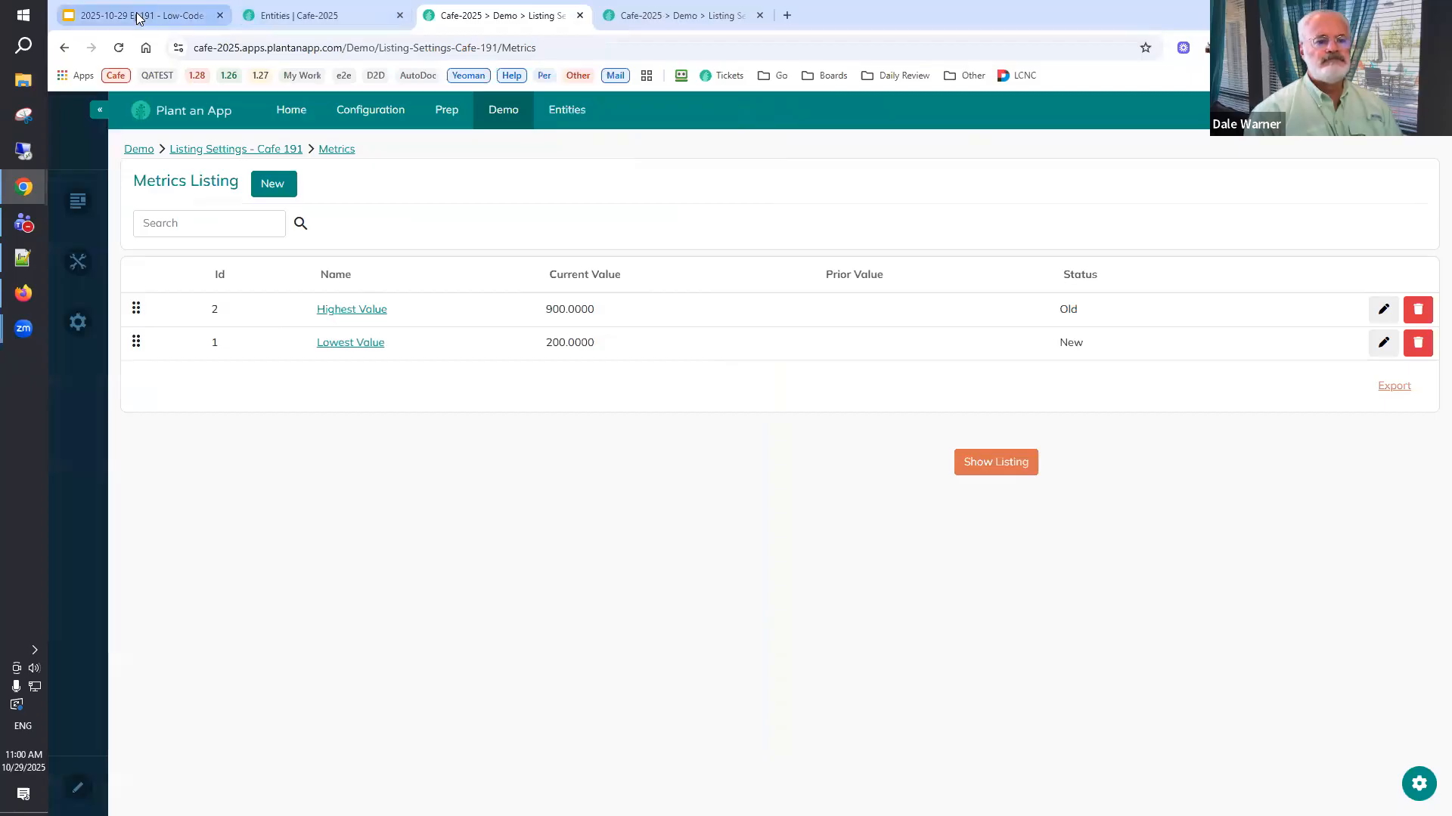
click(137, 15)
click(112, 726)
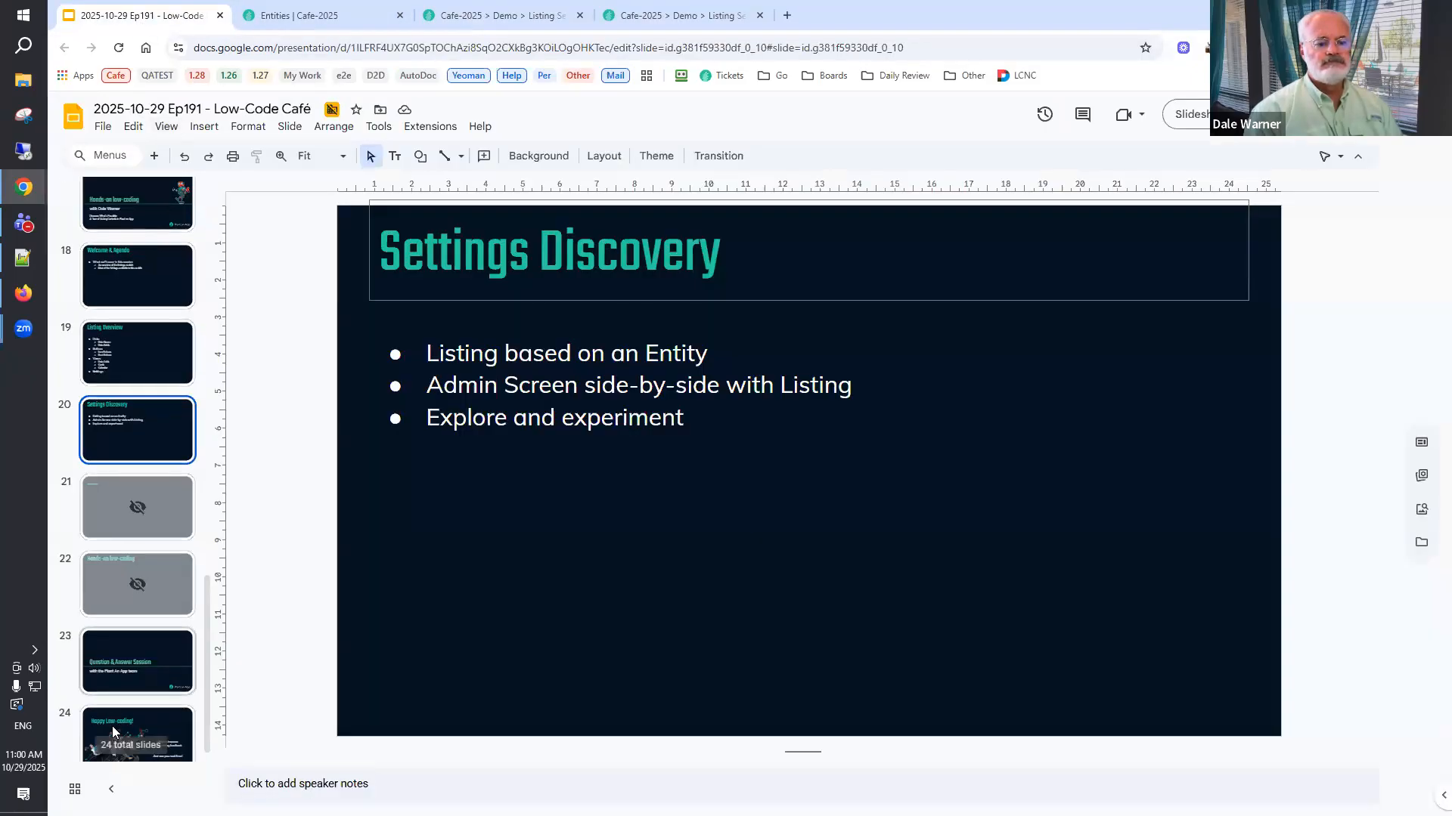
click(1187, 114)
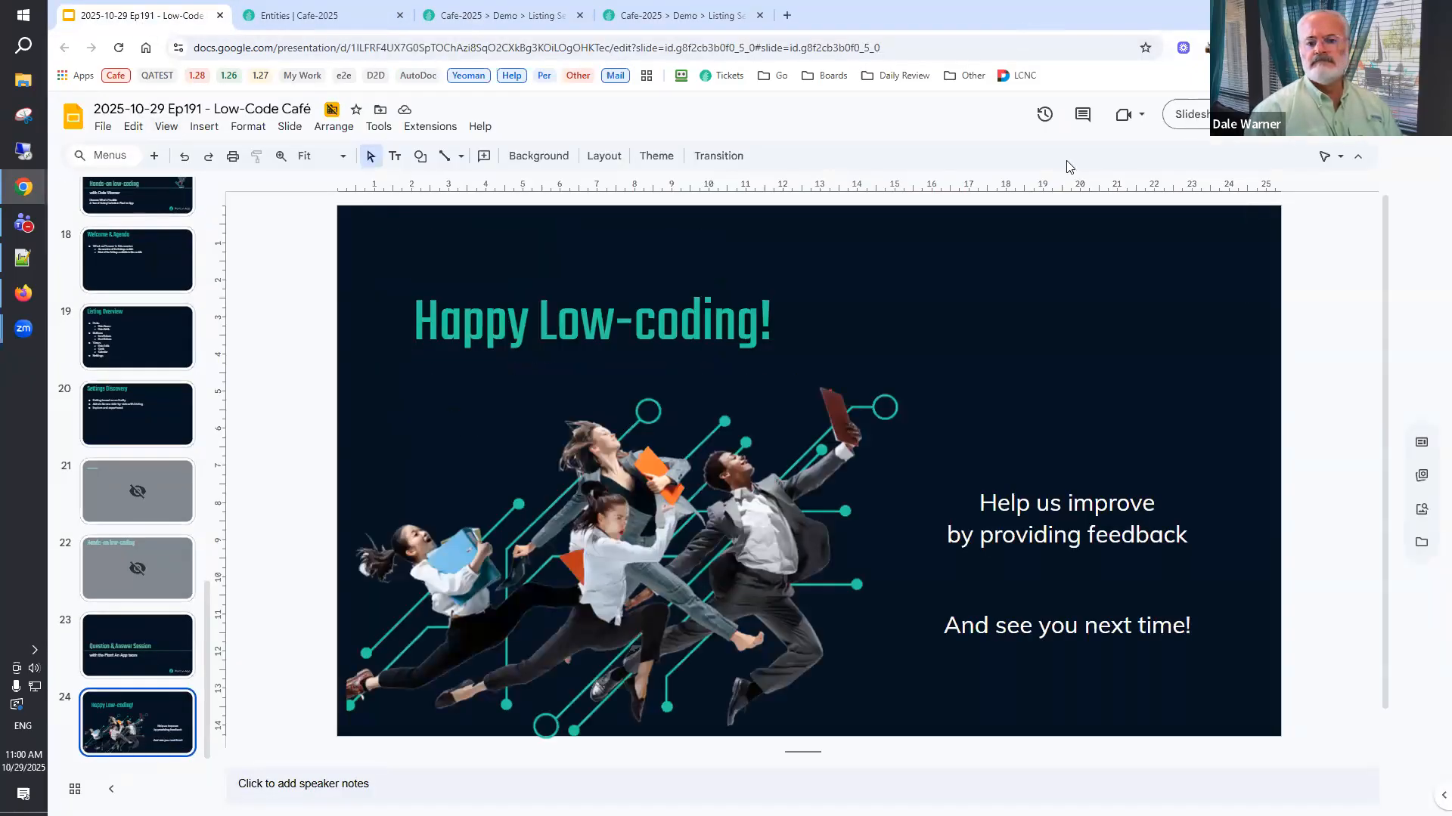